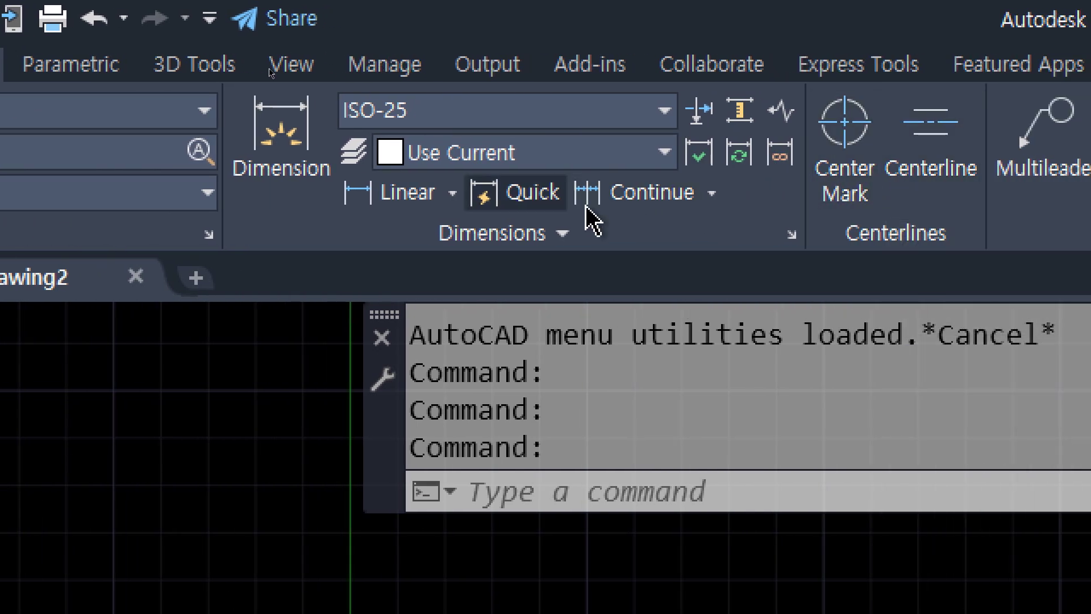
left_click(606, 245)
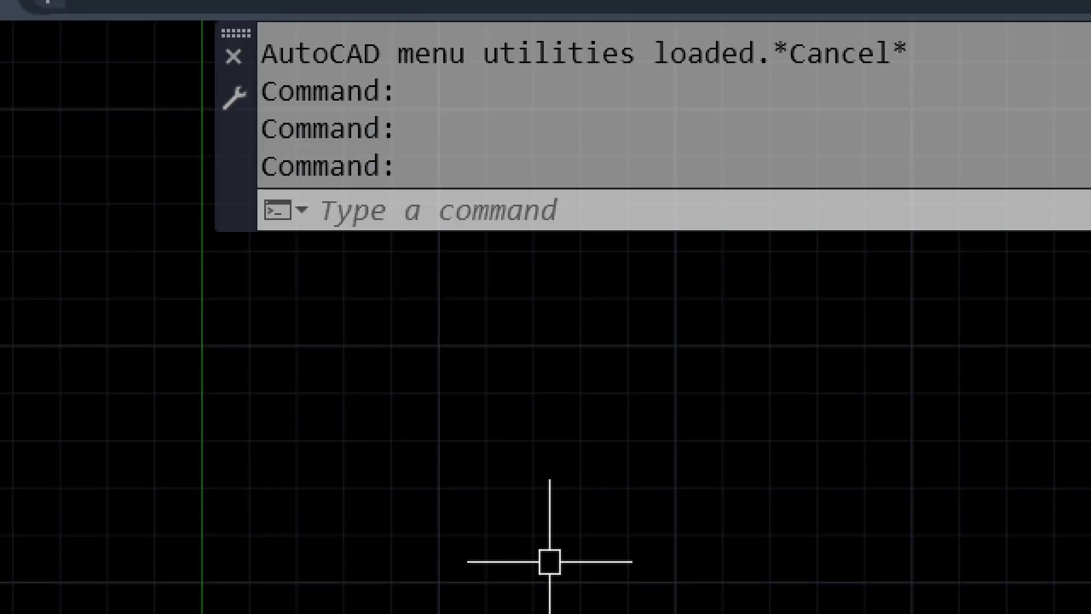
key("Escape")
key("Escape")
scroll(321, 514, "up", 2)
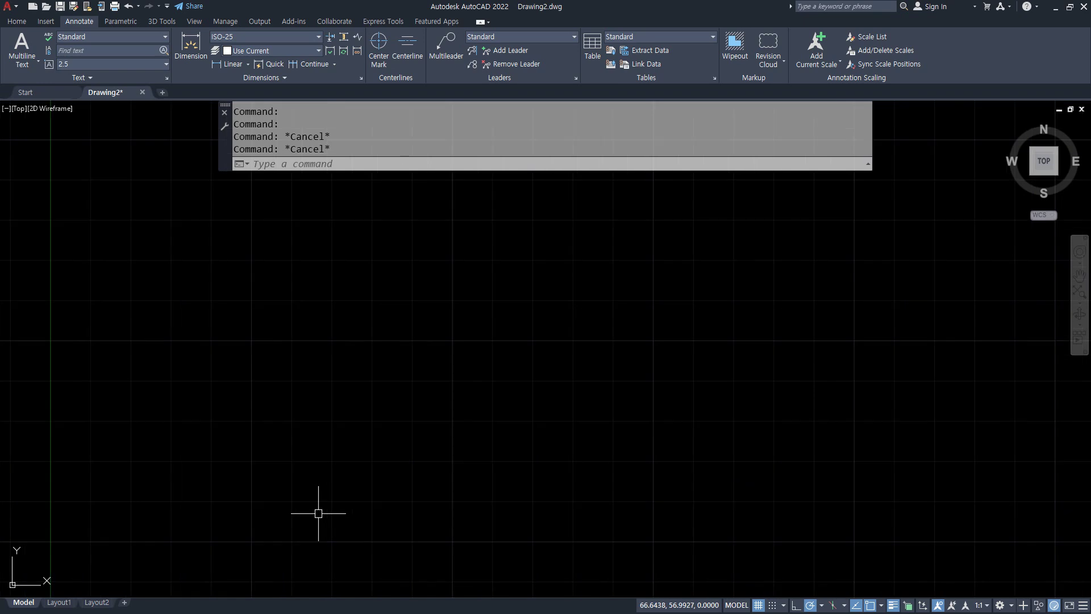
Regenerate the model and draw a 20 by 20 rectangle with its first corner at 0,0
middle_click_drag(297, 519, 329, 318)
type("re")
key("Return")
key("Escape")
key("Escape")
type("rec")
key("Return")
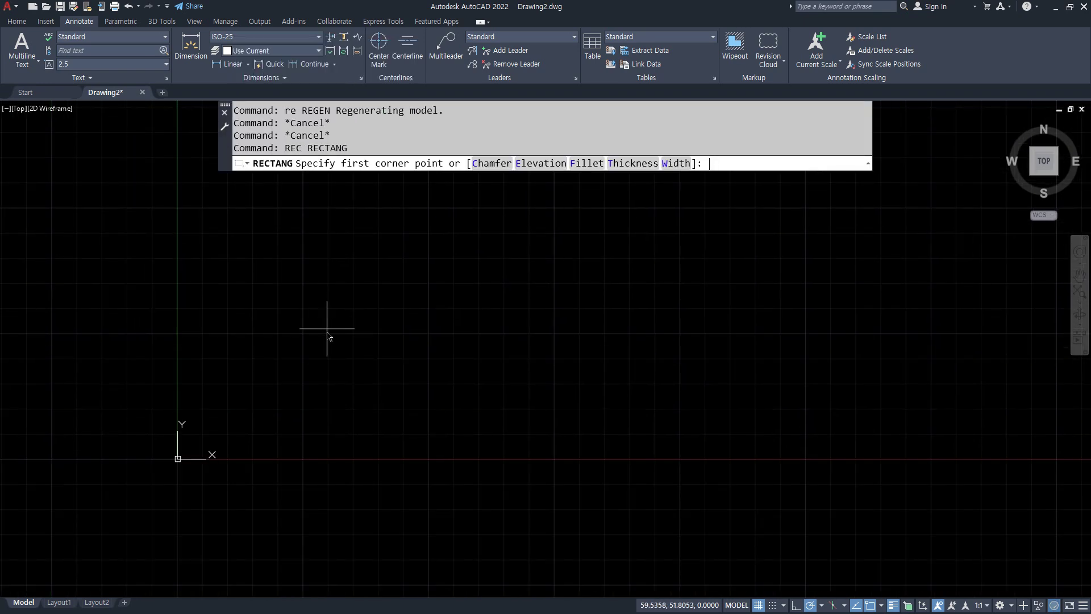
type("0,0")
key("Return")
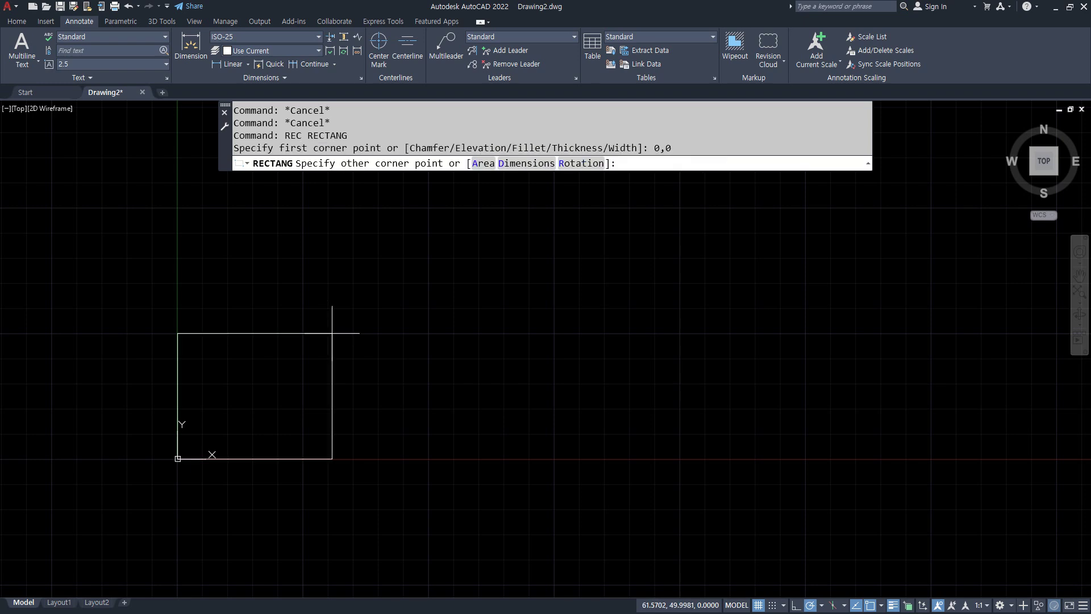
type("@20,20")
key("Return")
Copy the square from its lower-left corner to its upper-right corner so the two squares touch diagonally
type("cp")
key("Return")
left_click(305, 341)
left_click(60, 573)
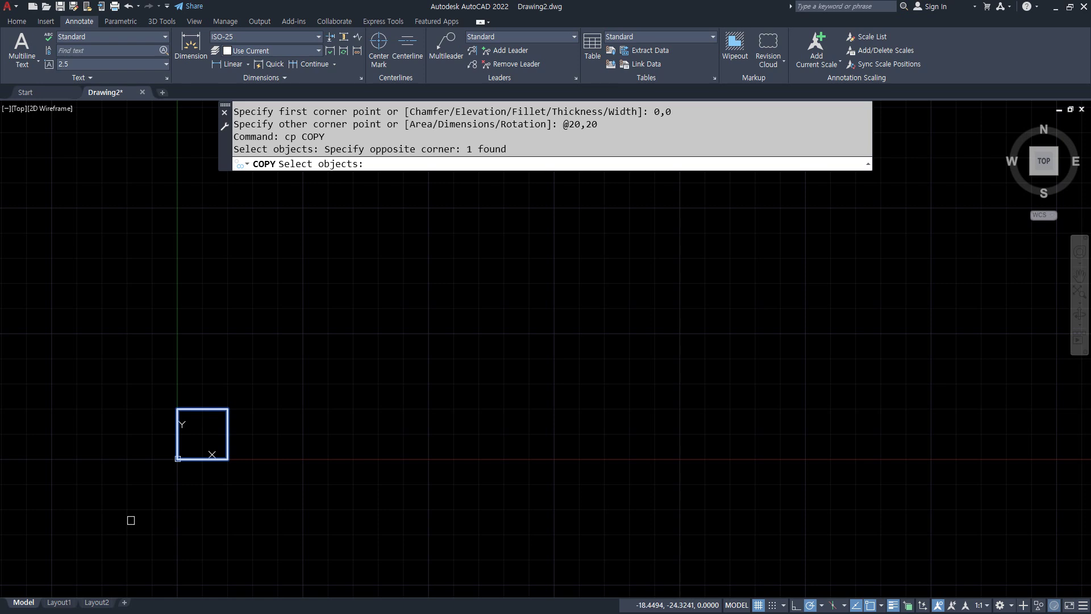
key("Return")
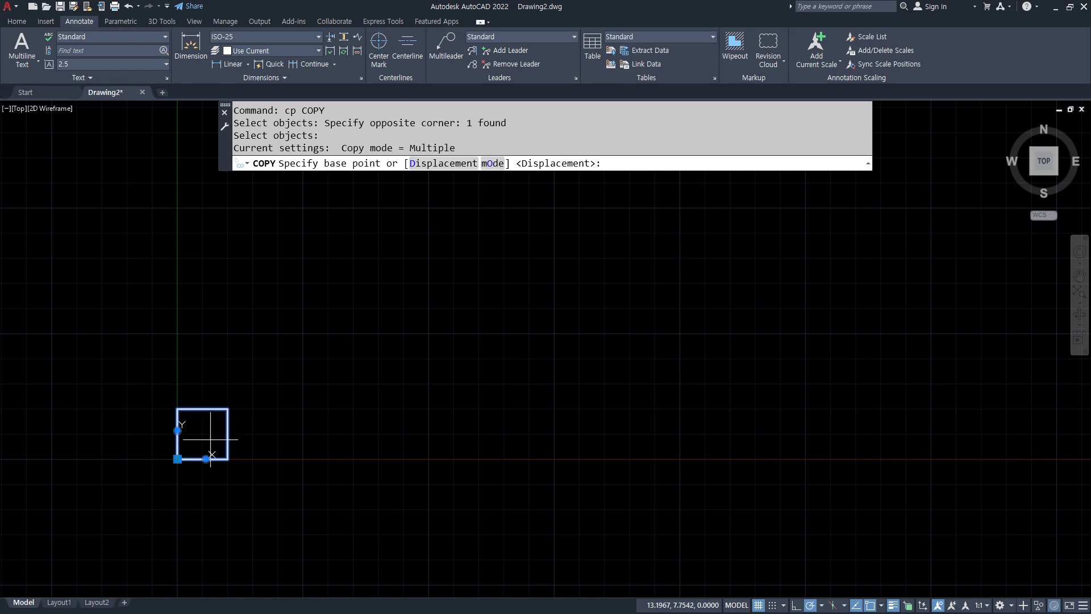
left_click(178, 459)
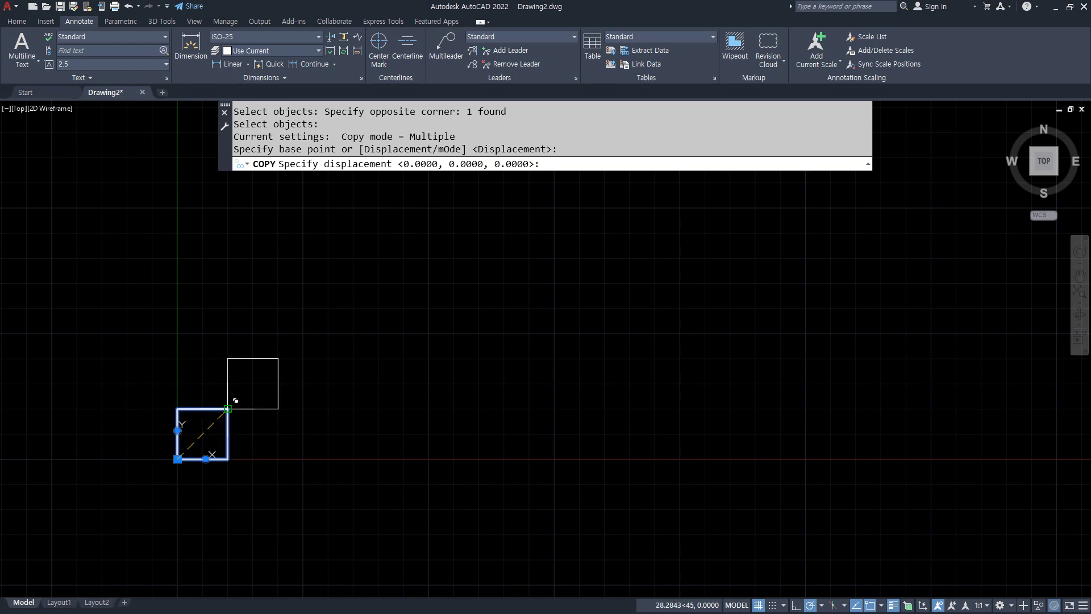
left_click(228, 408)
key("Escape")
key("Escape")
key("Escape")
Copy both squares straight up by two square heights to form a staggered column of four
key("Return")
left_click(288, 438)
left_click(126, 358)
key("Return")
left_click(228, 459)
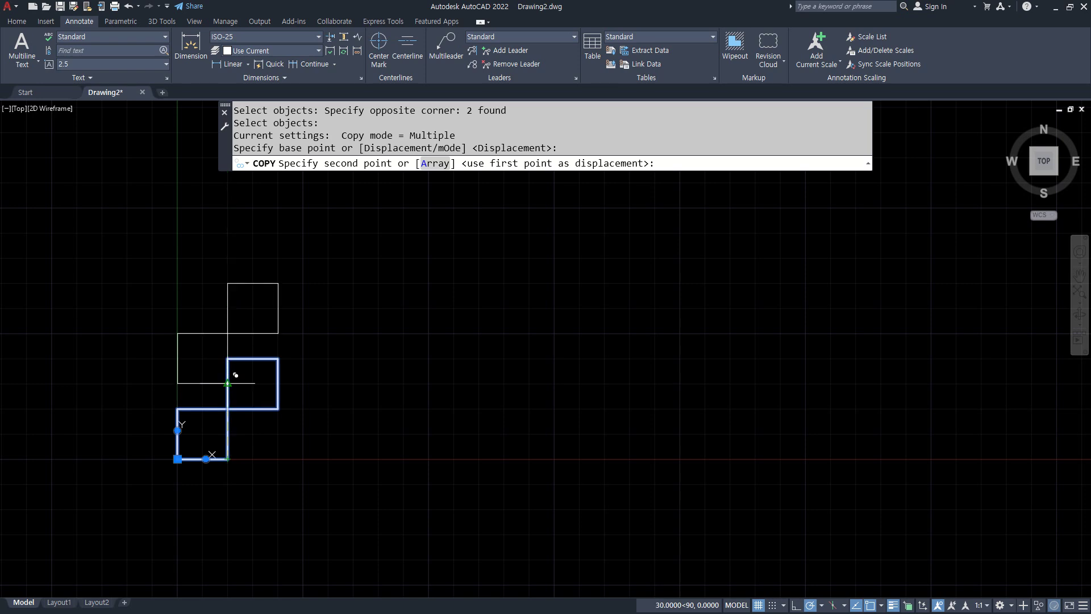
left_click(227, 358)
key("Return")
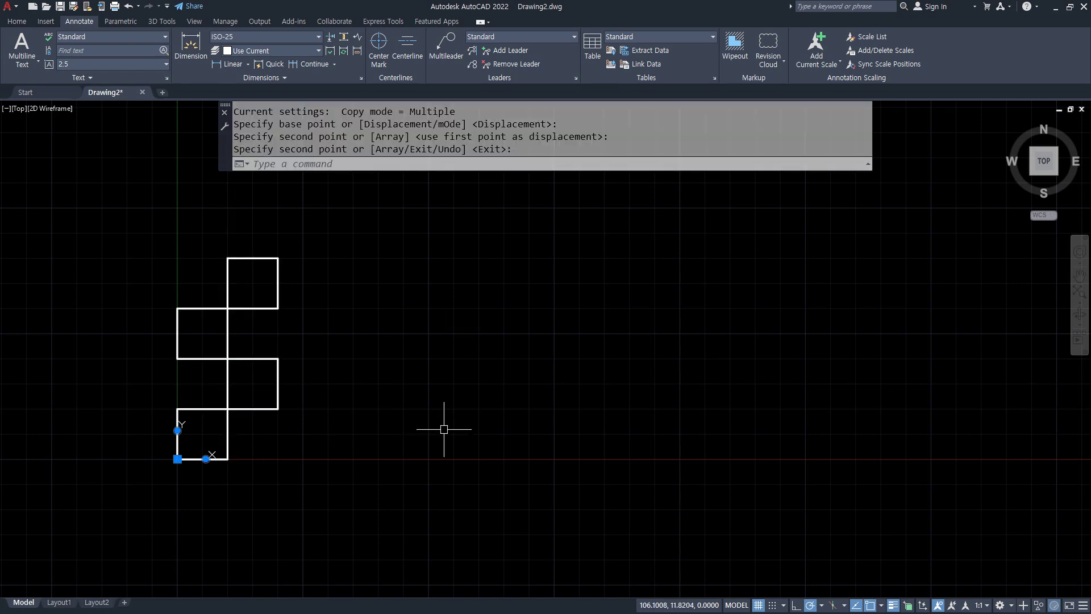
left_click(20, 512)
key("Escape")
key("Escape")
Copy the four squares as a horizontal array of 5 items, spaced two square widths apart
type("c")
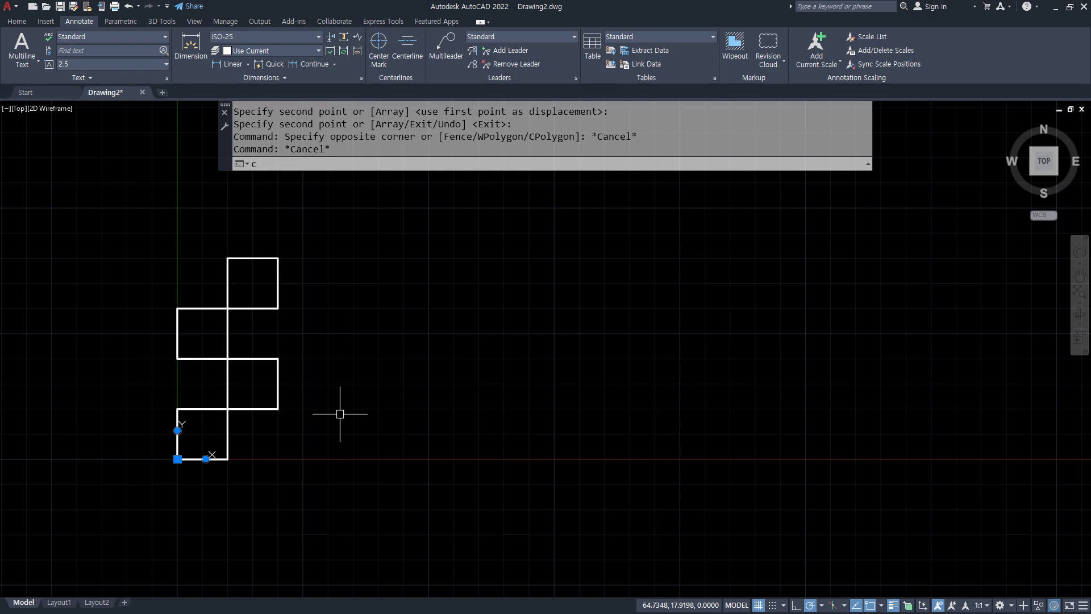
type("p")
key("Return")
left_click(116, 214)
left_click(354, 532)
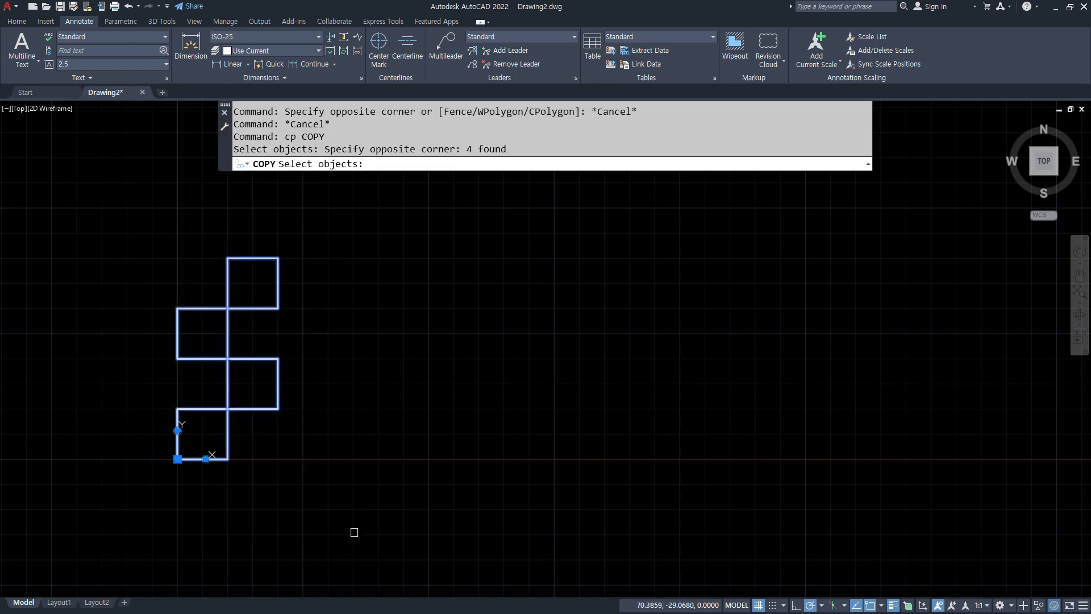
key("Return")
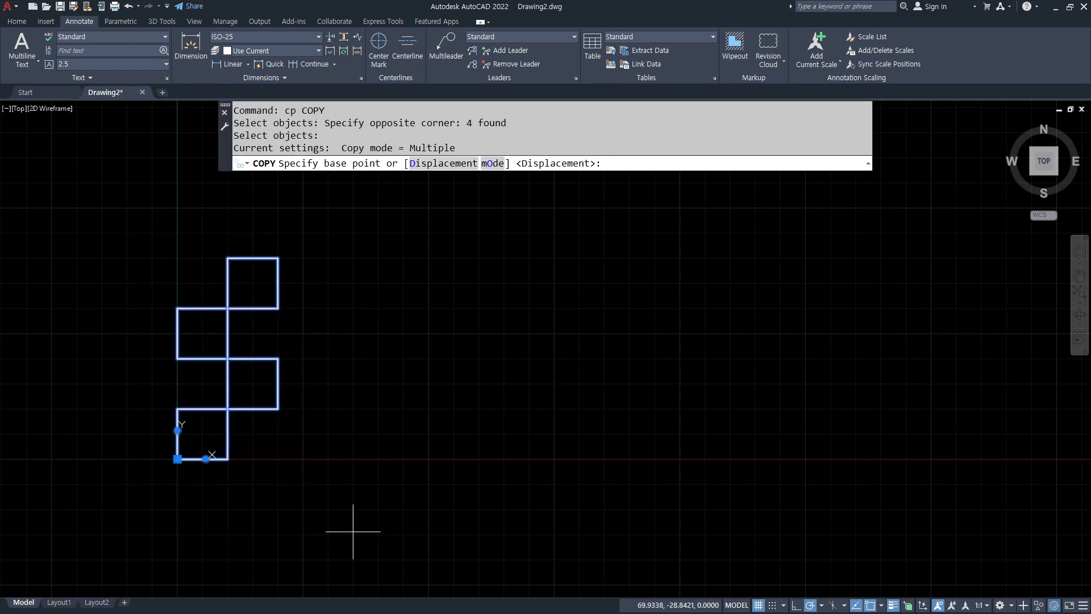
left_click(177, 358)
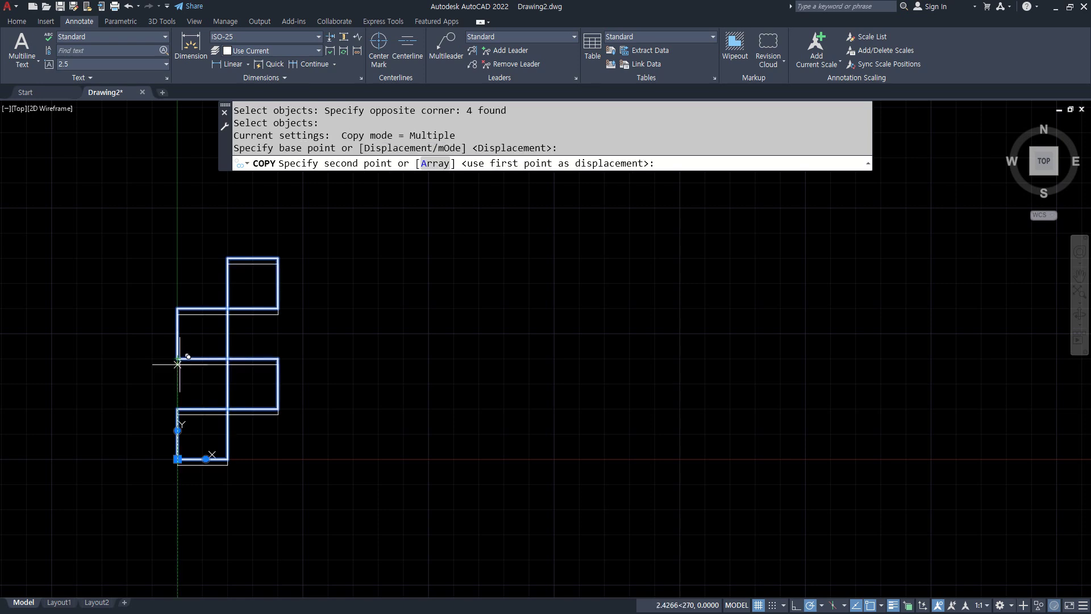
left_click(433, 162)
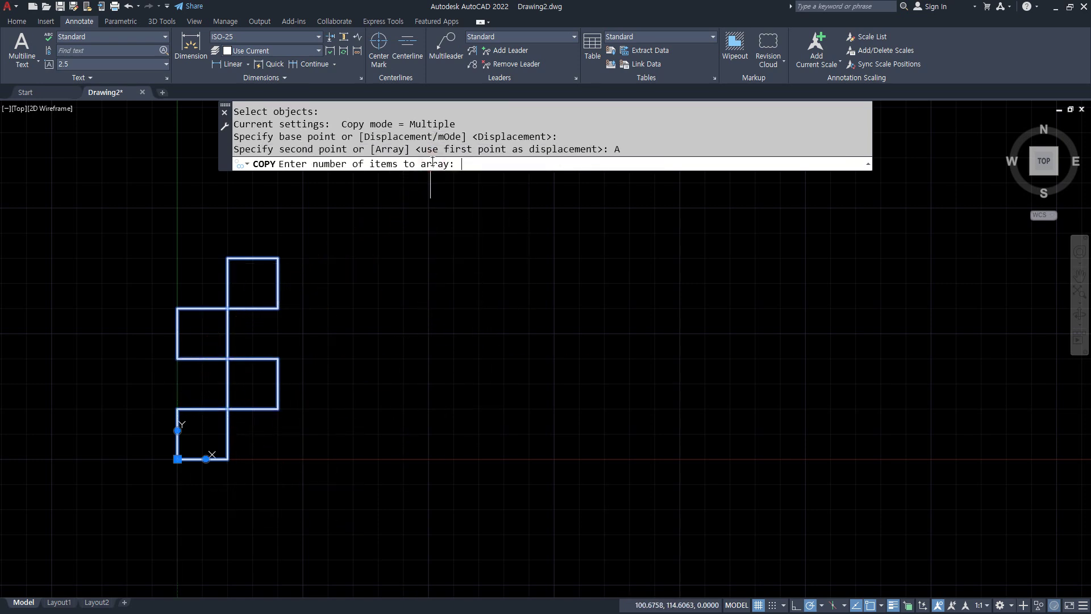
type("5")
key("Return")
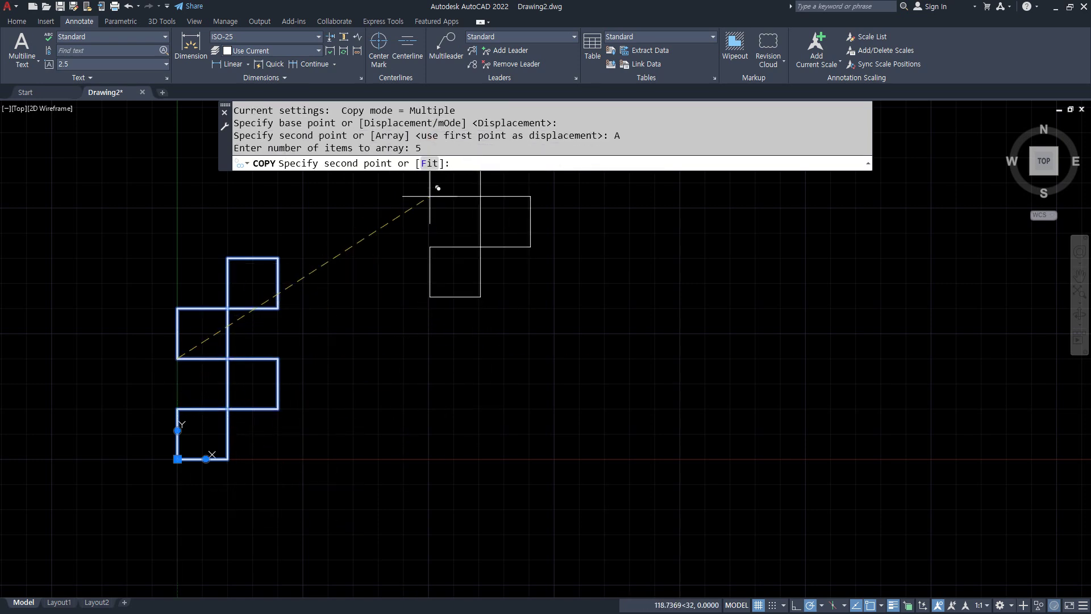
left_click(285, 349)
key("Return")
Erase the two squares protruding at the far right end of the pattern
left_click(727, 426)
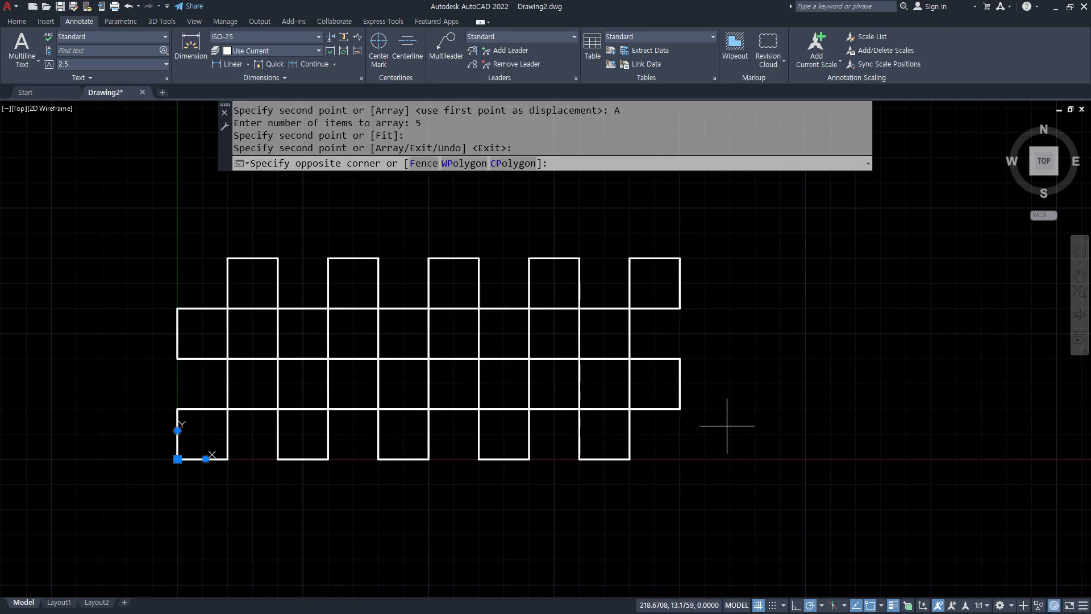
left_click(672, 277)
type("e")
key("Return")
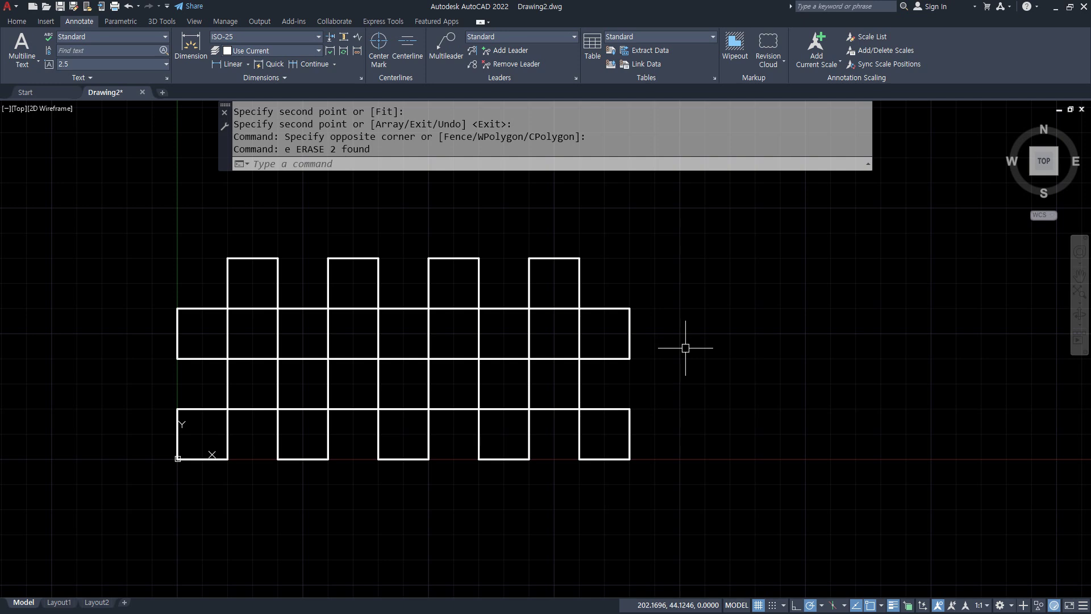
Copy the third-row set of five squares straight up by two square heights to add a top row
type("cp")
key("Return")
left_click(659, 356)
left_click(139, 330)
key("Return")
left_click(228, 358)
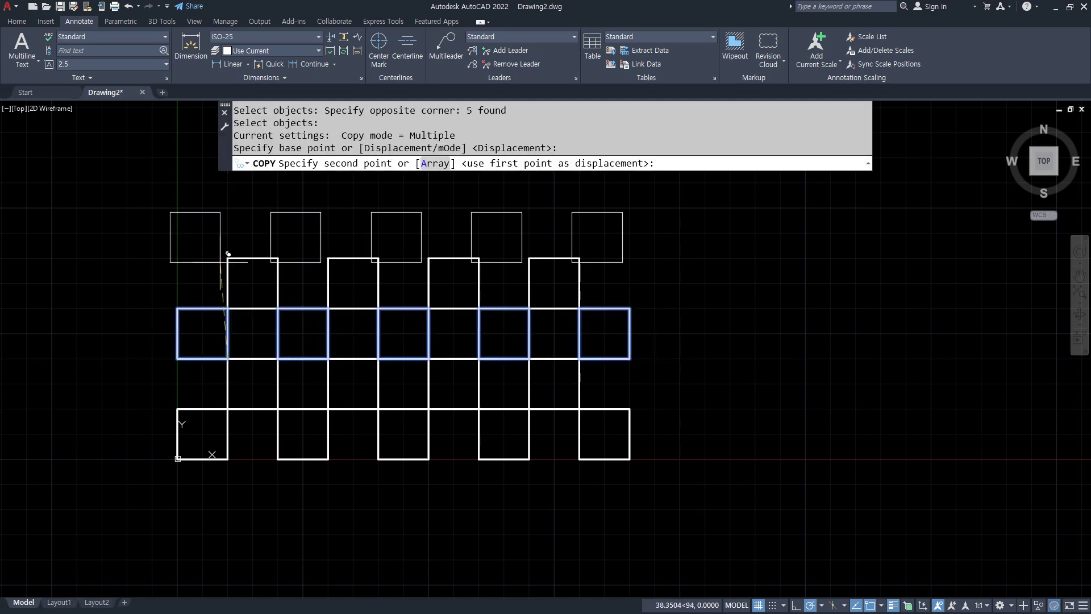
left_click(227, 258)
key("Escape")
middle_click_drag(597, 422, 623, 442)
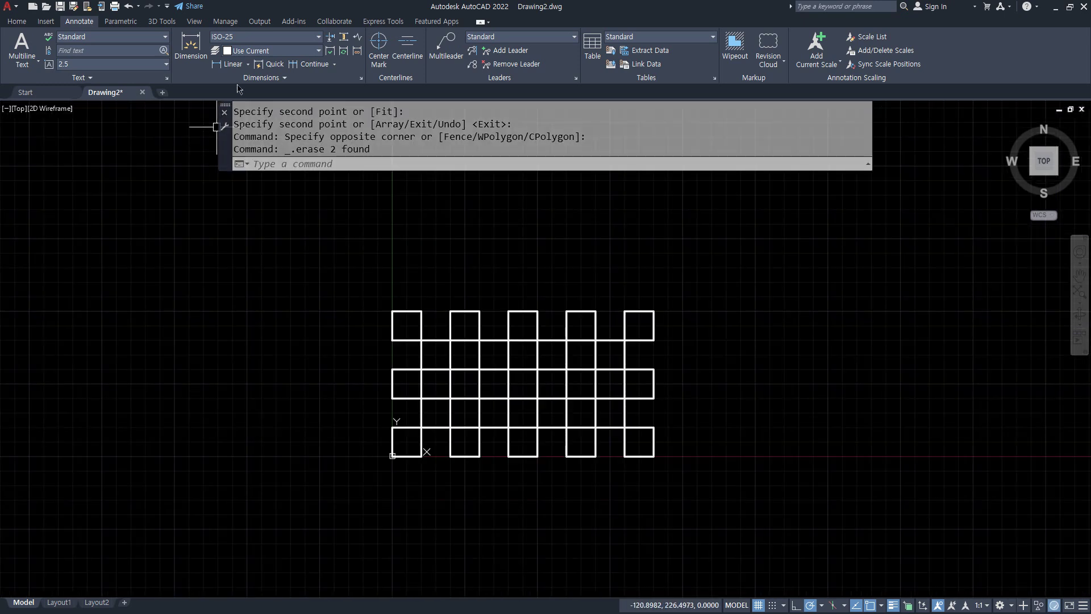
Add a Linear dimension across the top edge of the upper-left square, placing the dimension line above it
key("alt")
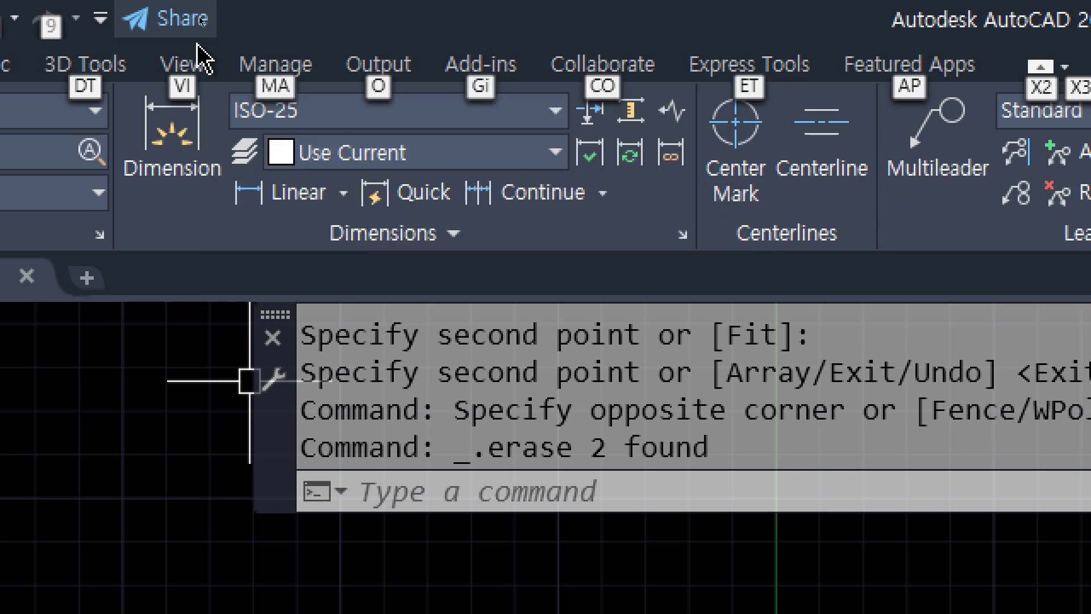
key("alt")
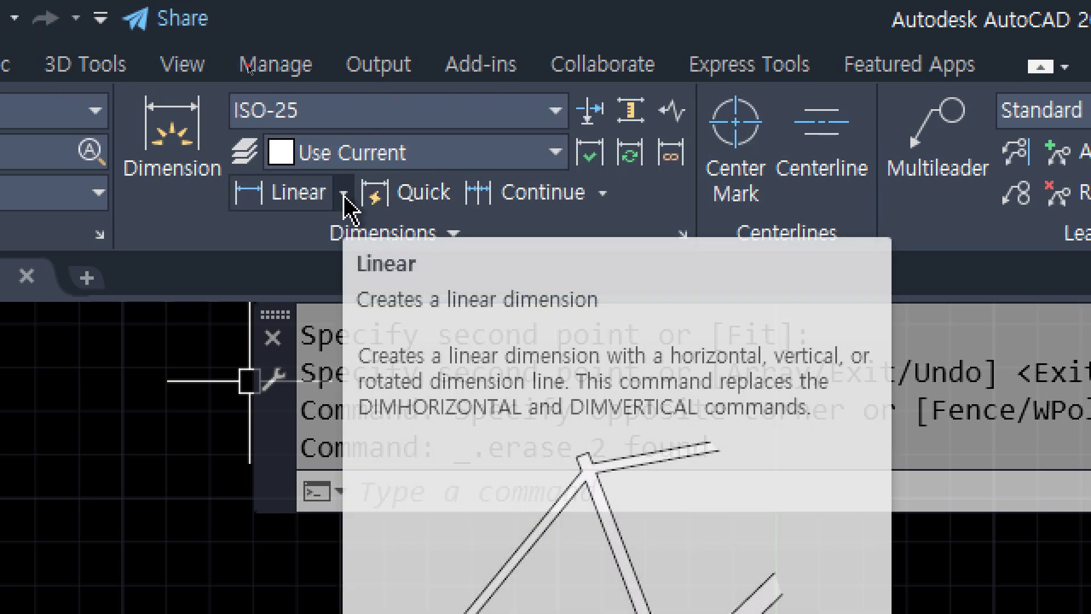
left_click(342, 198)
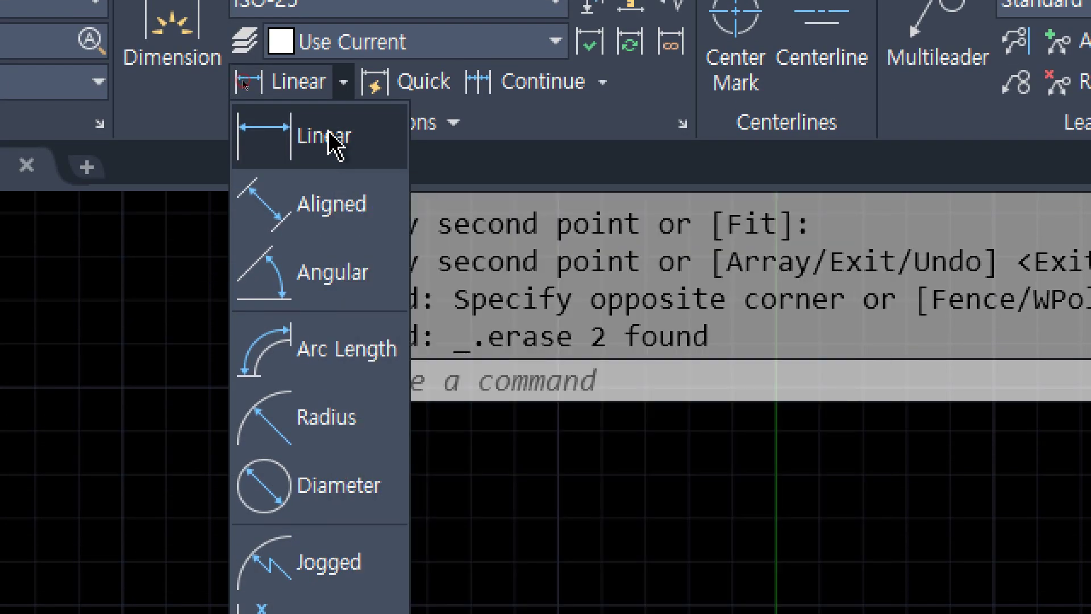
left_click(333, 141)
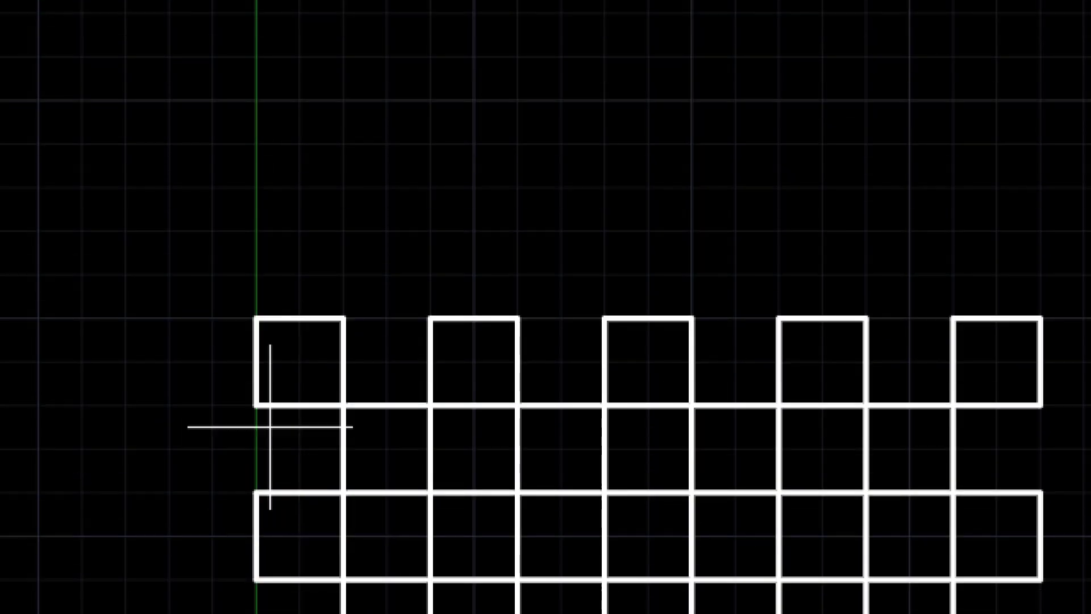
scroll(260, 341, "up", 8)
scroll(266, 302, "down", 2)
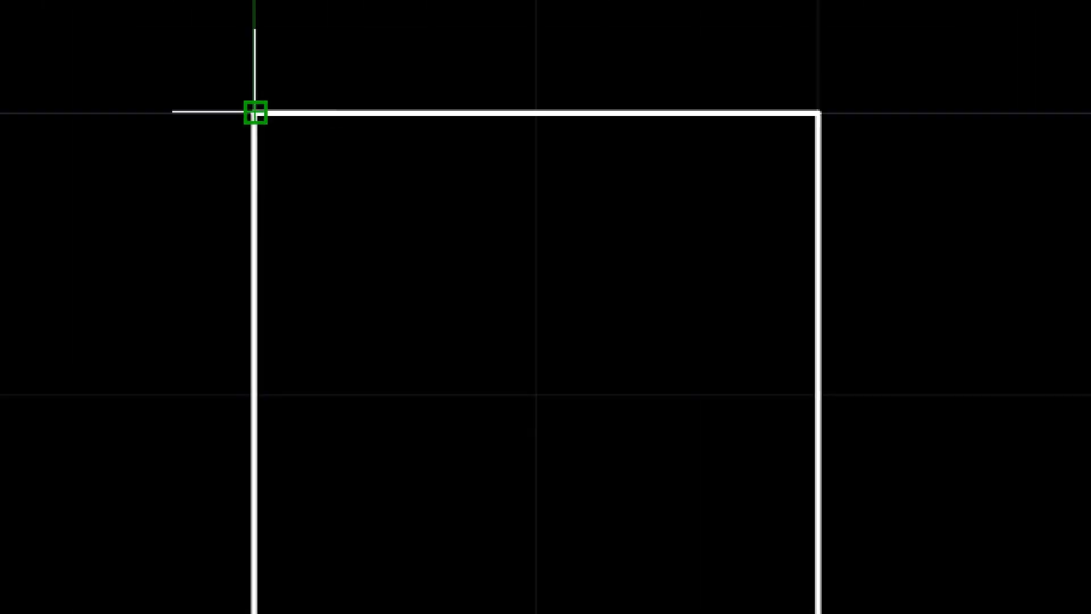
left_click(254, 215)
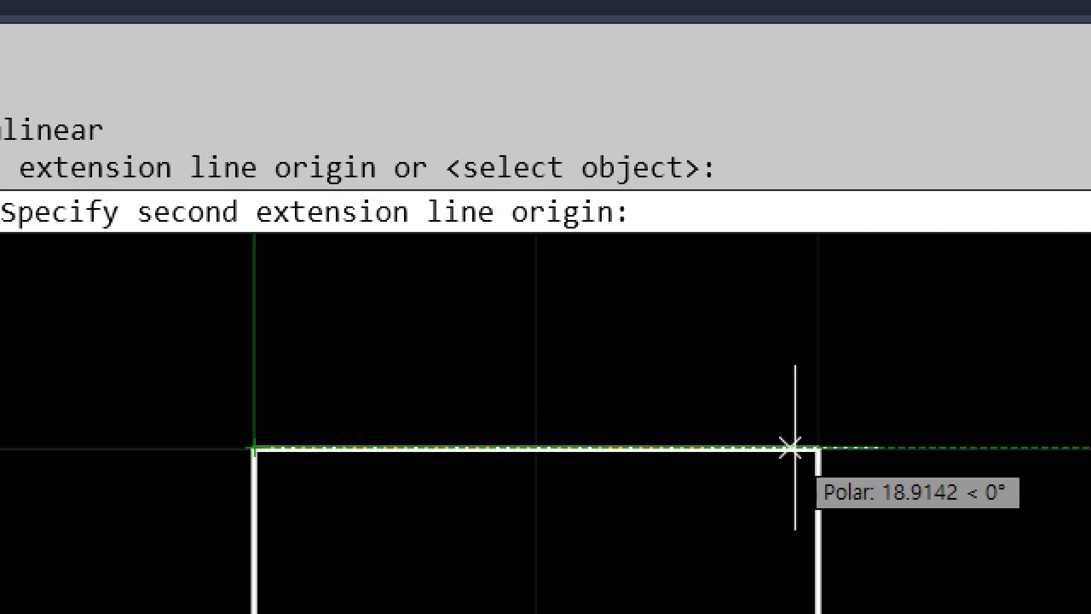
left_click(819, 448)
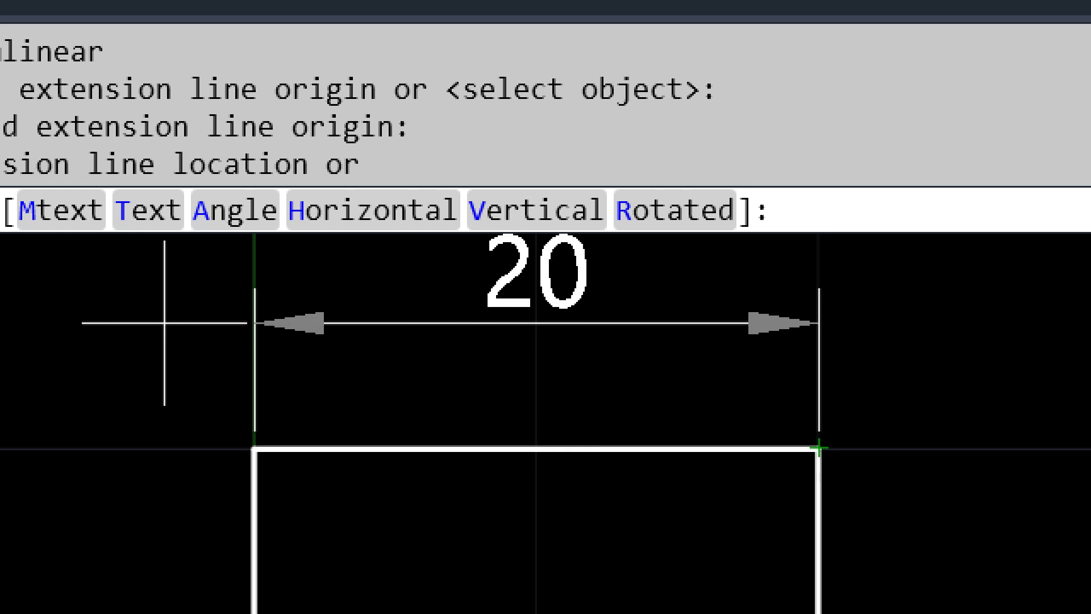
middle_click_drag(670, 309, 540, 497)
scroll(661, 382, "down", 1)
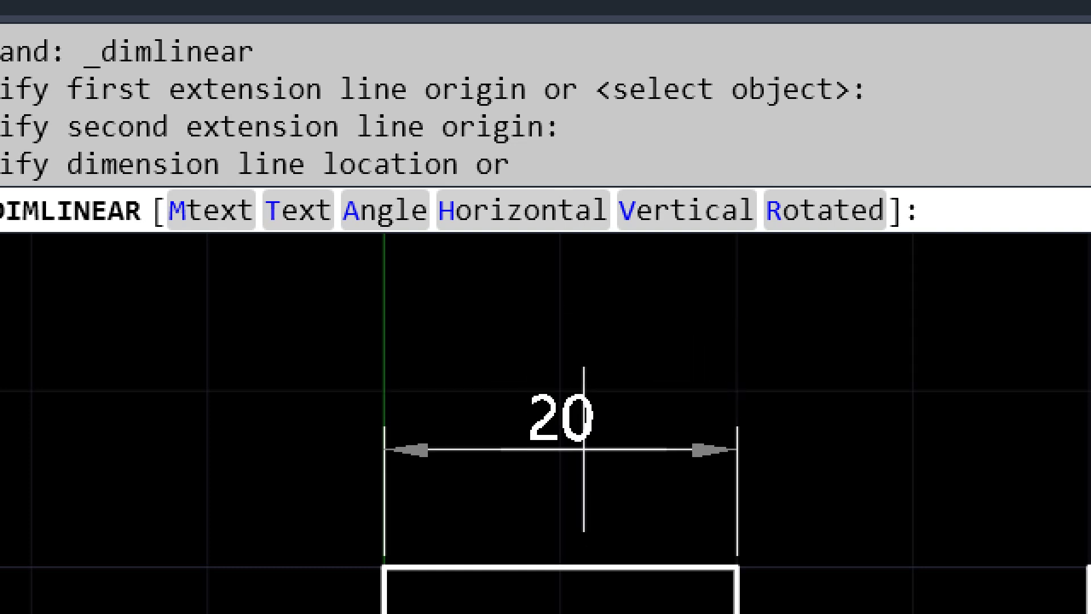
left_click(584, 386)
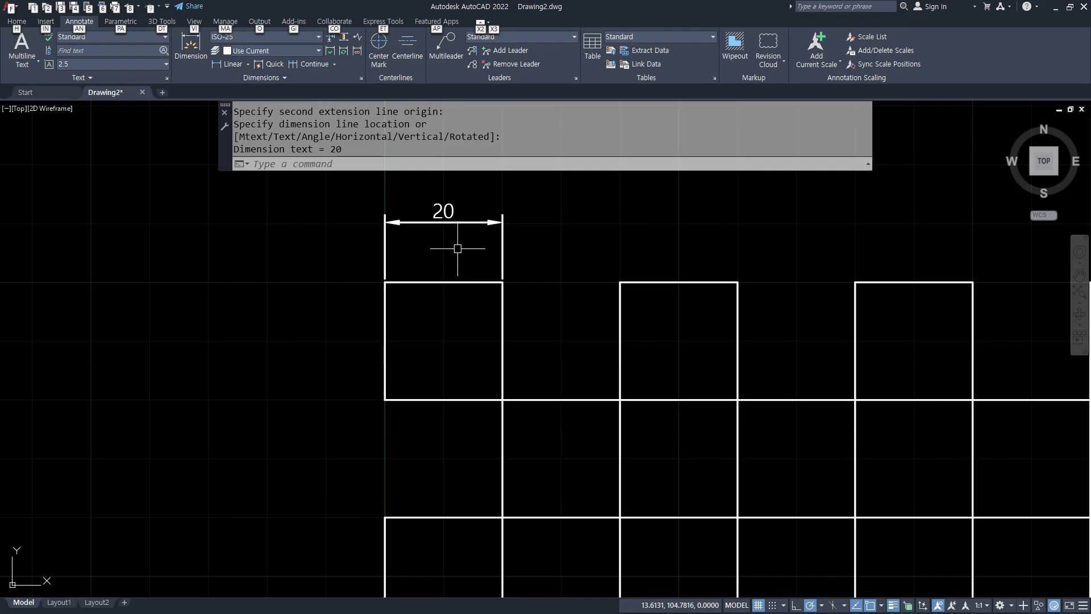
scroll(524, 364, "up", 5)
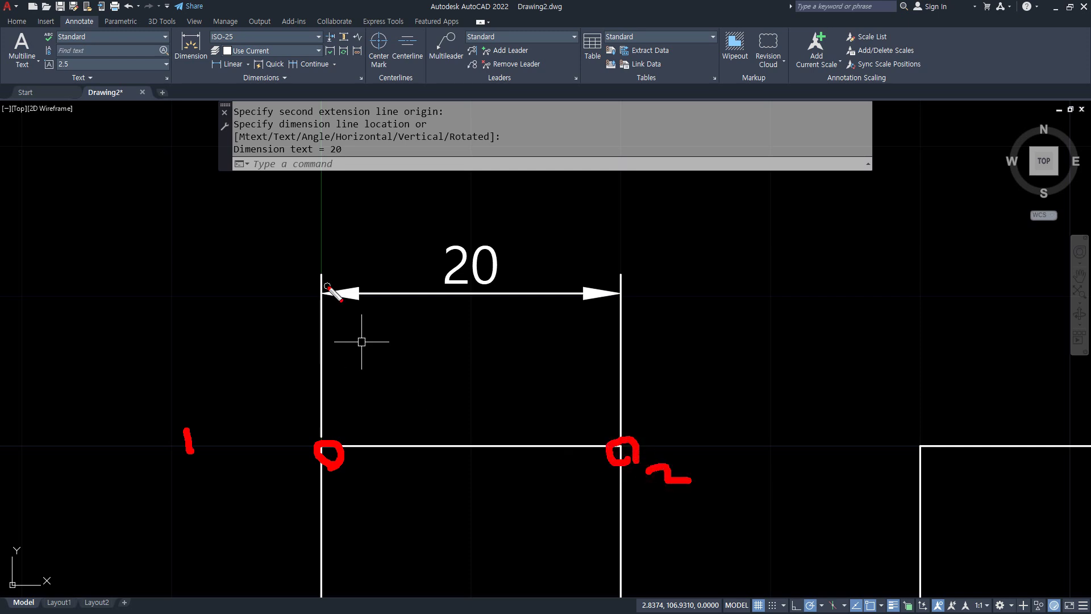
left_click_drag(323, 272, 325, 374)
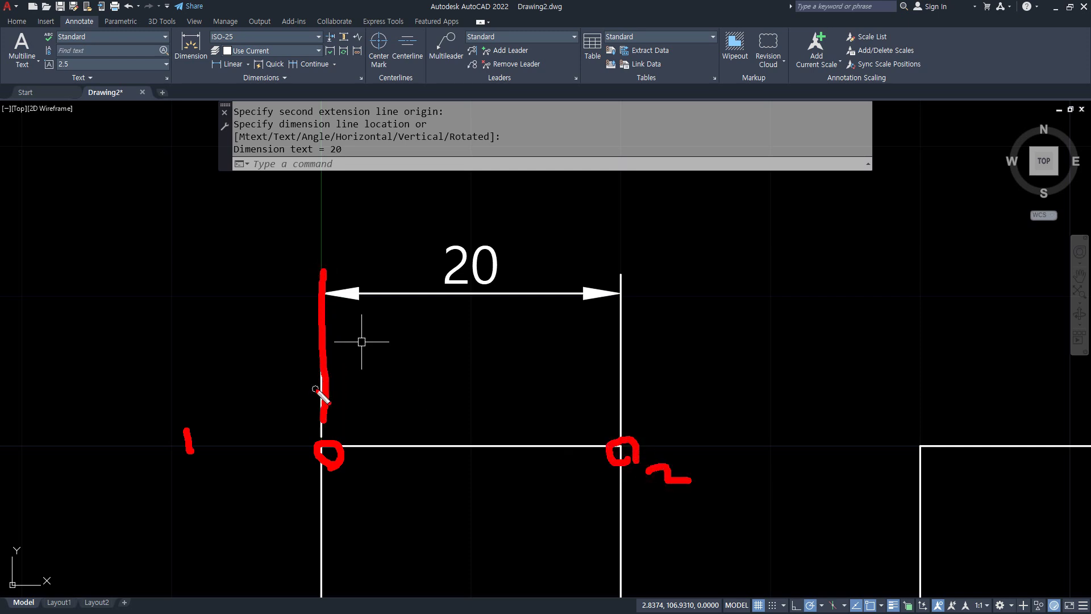
left_click_drag(624, 332, 626, 425)
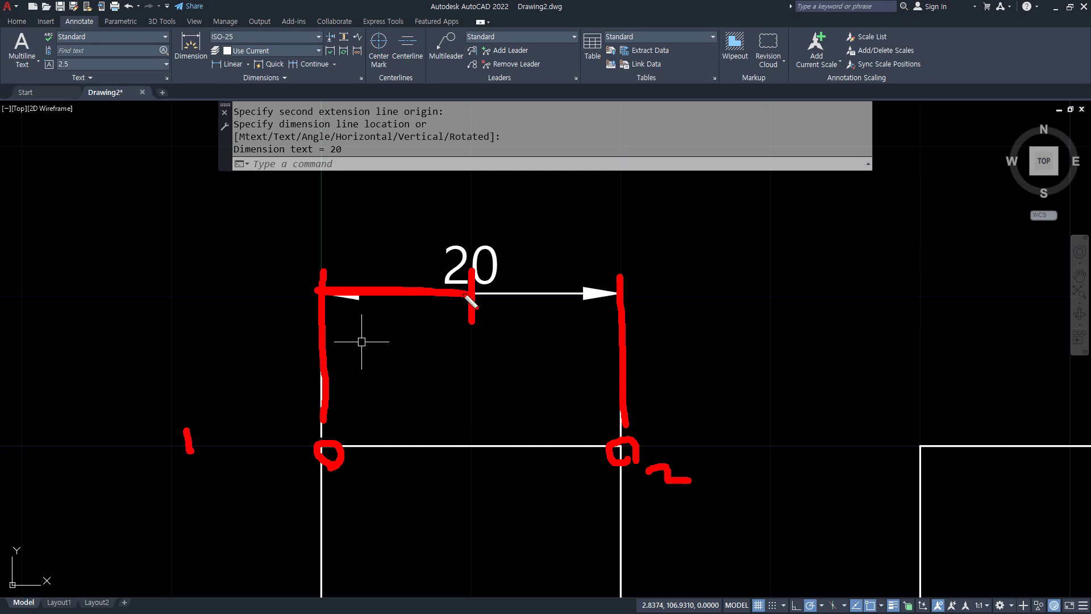
left_click_drag(485, 293, 549, 293)
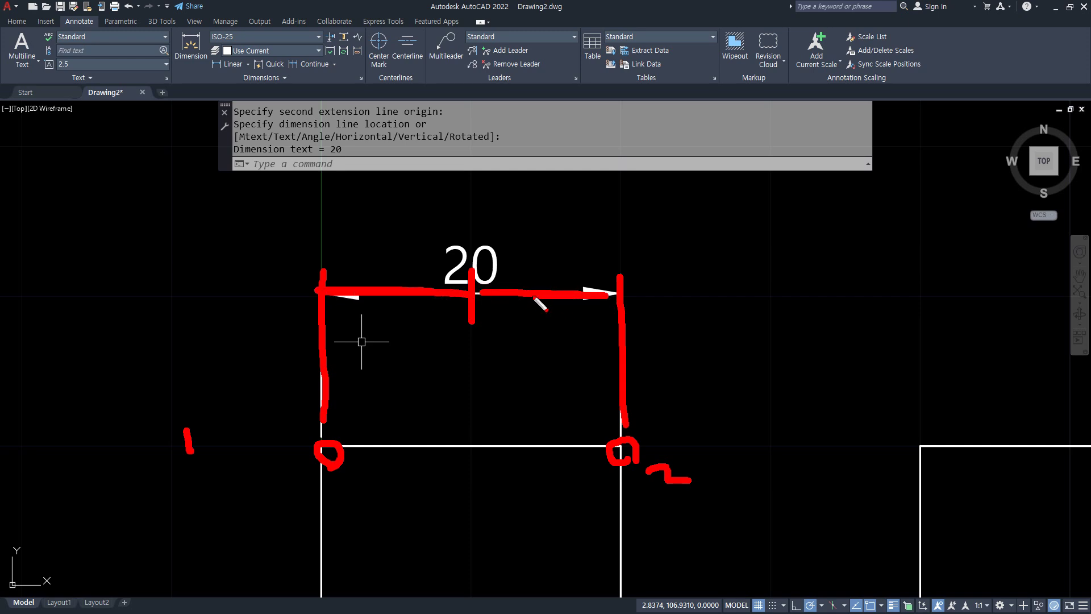
key("Delete")
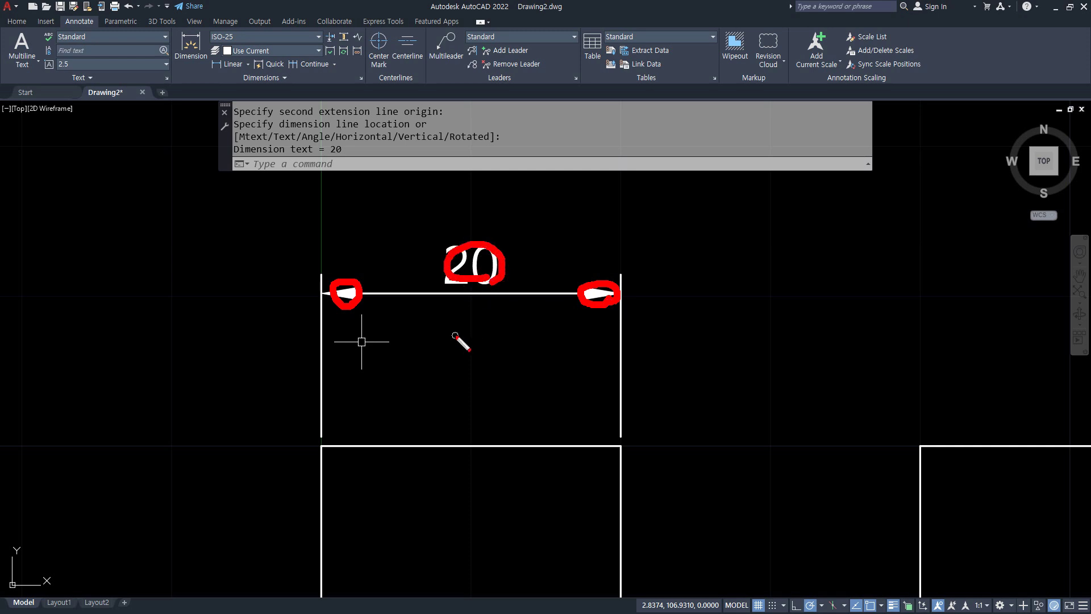
key("Escape")
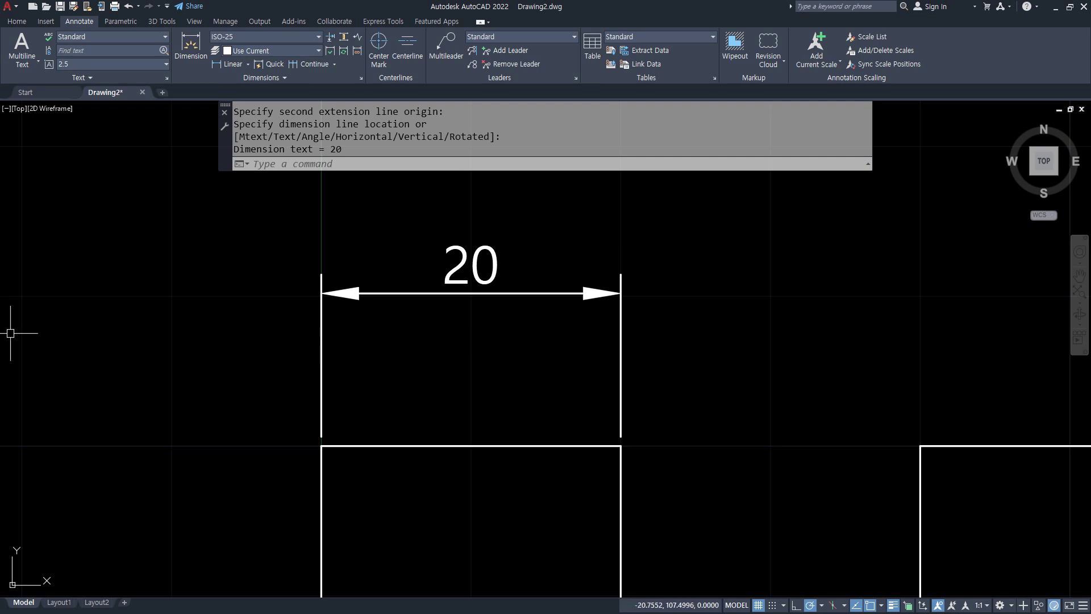
Add a Linear dimension across the top edge of the second top-row square, placing the dimension line above it
middle_click_drag(731, 390, 370, 317)
left_click(230, 63)
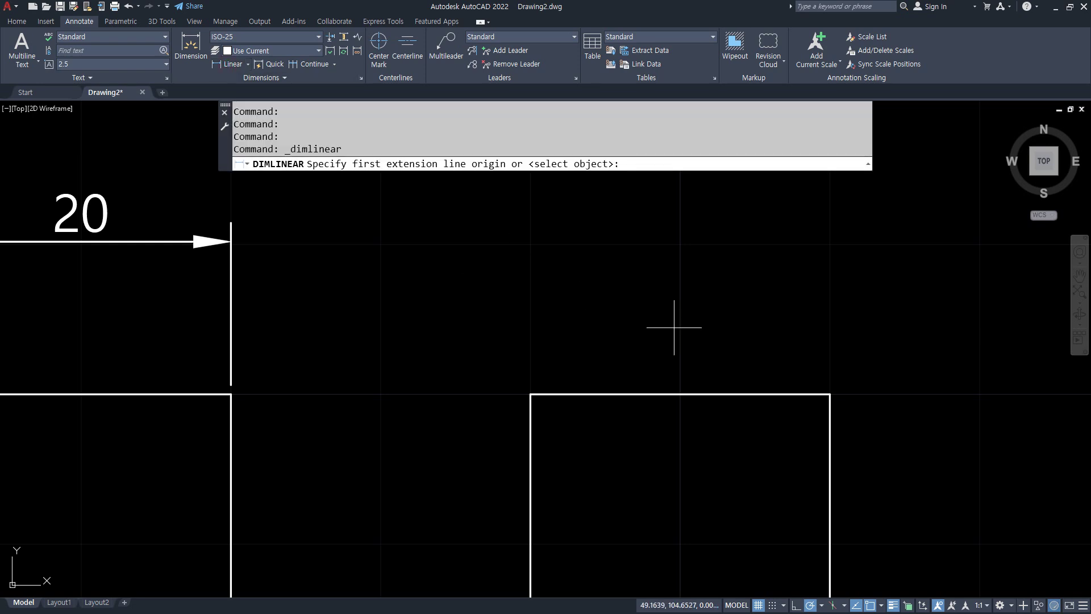
left_click(830, 393)
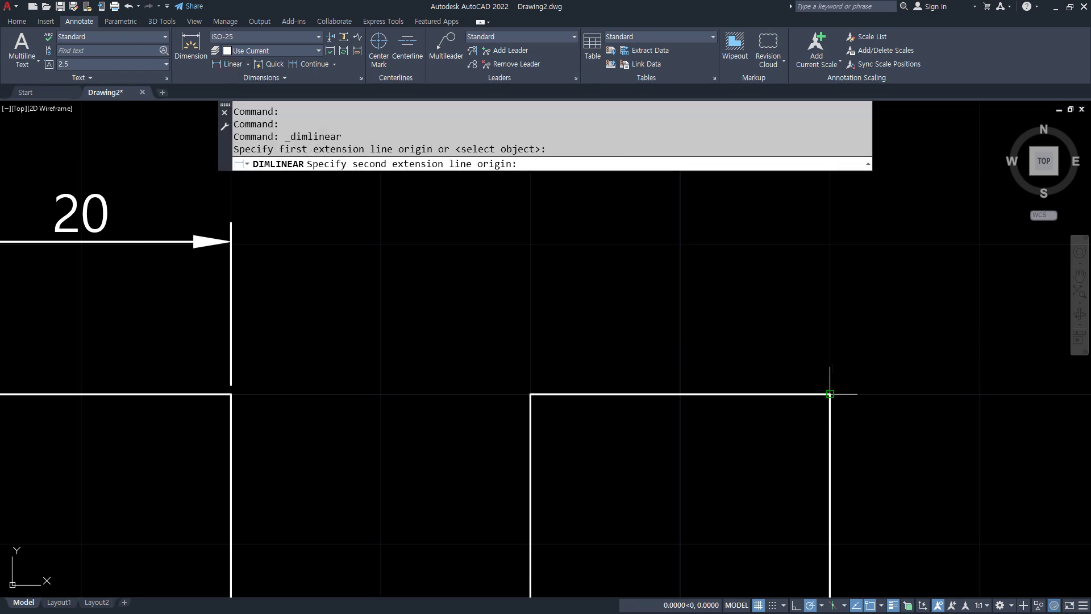
left_click(531, 393)
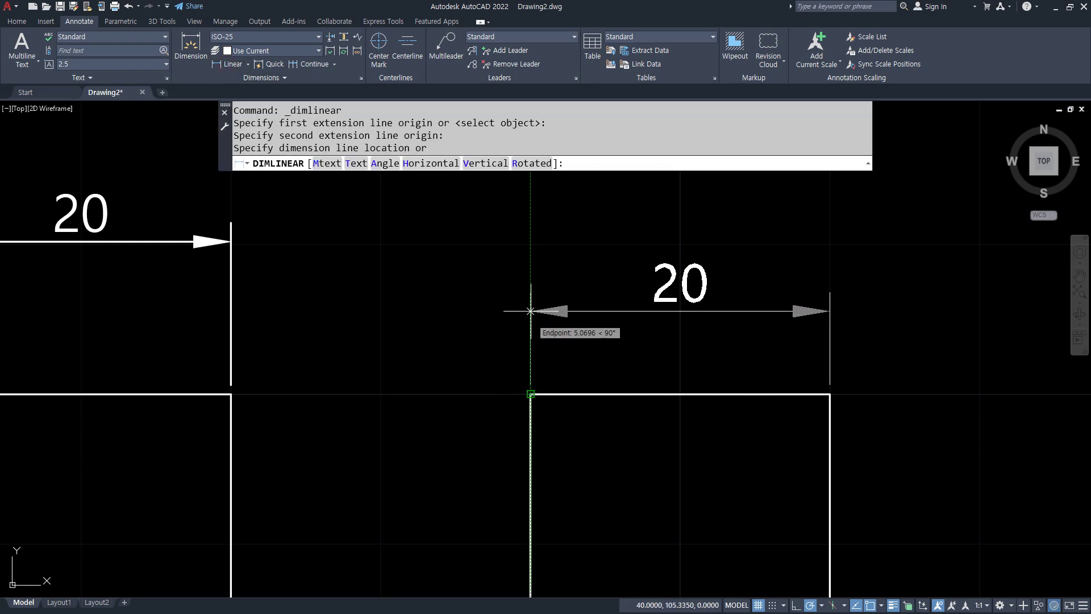
left_click(534, 249)
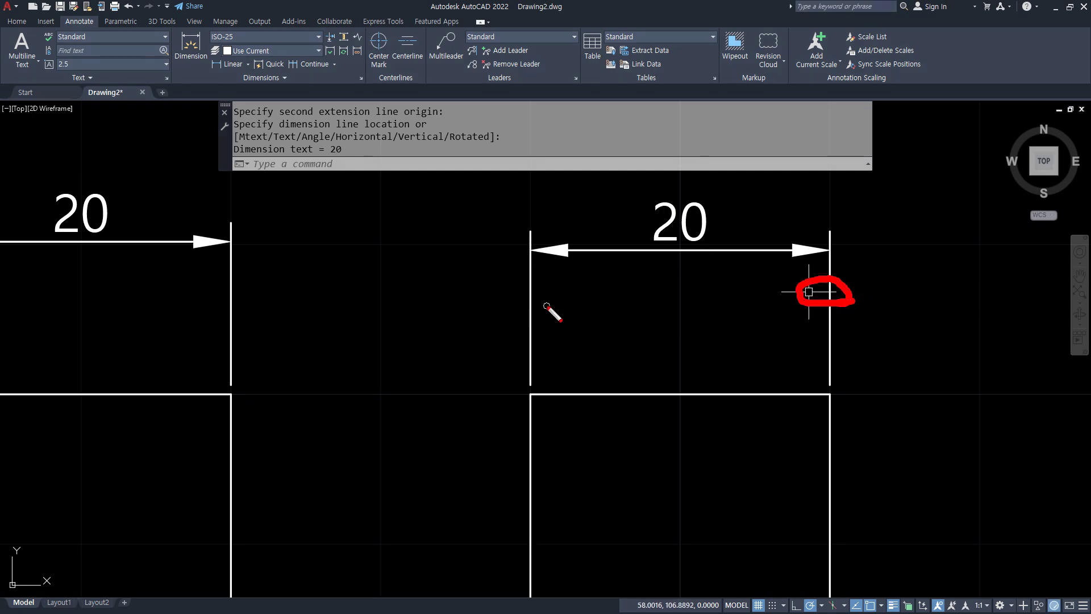
left_click_drag(549, 308, 535, 309)
key("Escape")
middle_click_drag(308, 266, 423, 268)
mouse_move(61, 306)
left_mouse_down()
mouse_move(19, 303)
mouse_move(61, 306)
left_mouse_up()
mouse_move(378, 322)
left_mouse_down()
mouse_move(327, 318)
mouse_move(335, 340)
left_mouse_up()
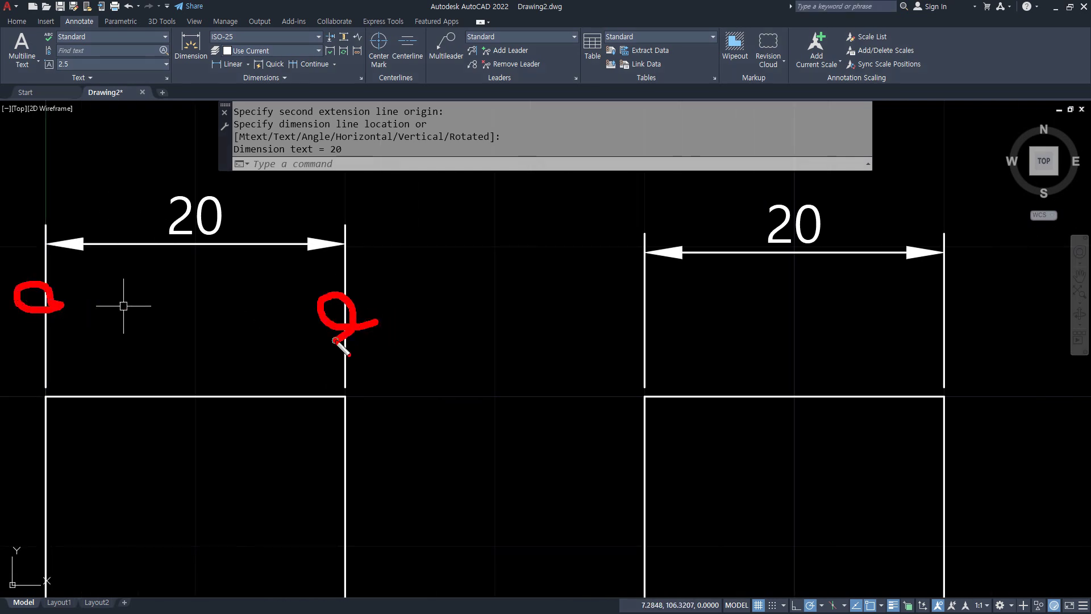
key("Escape")
Add a vertical Linear dimension along the outer side edge of the upper-left square, placing it outside the pattern
scroll(227, 421, "down", 4)
middle_click_drag(226, 422, 249, 316)
scroll(250, 317, "up", 3)
left_click(229, 63)
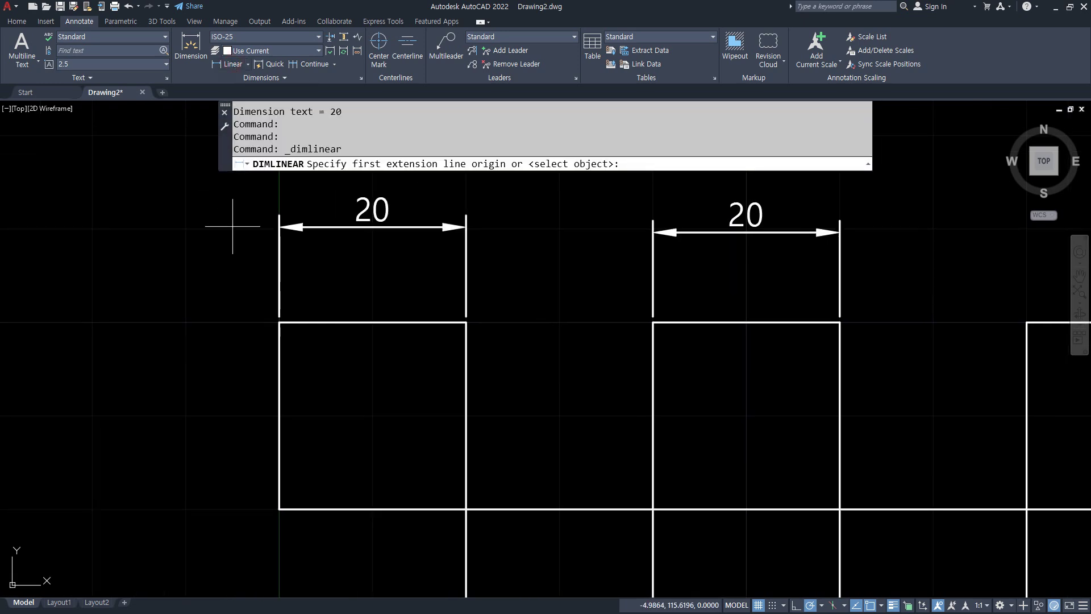
left_click(279, 322)
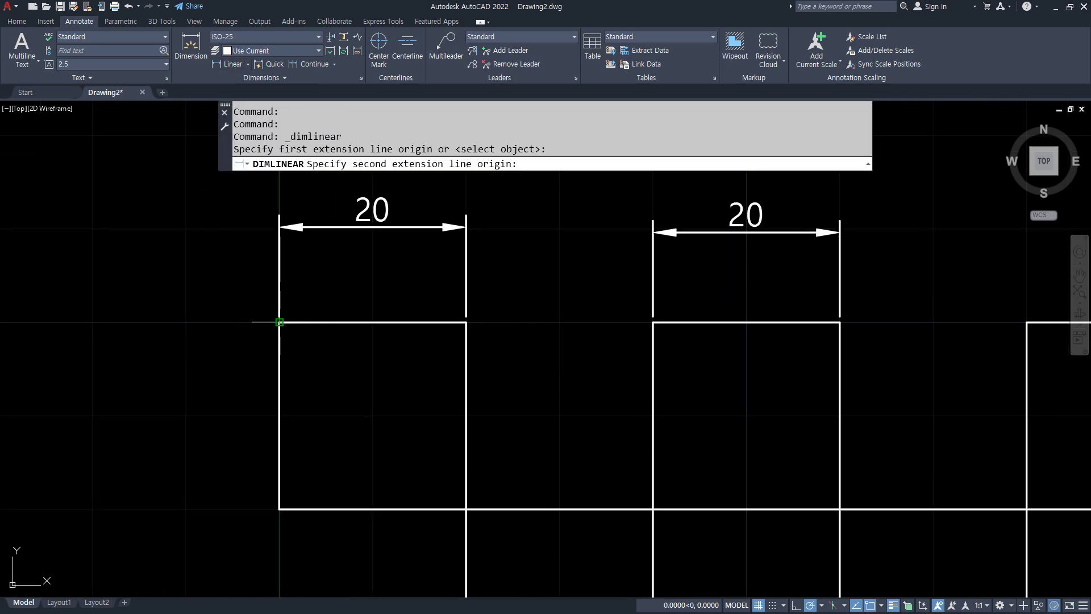
left_click(279, 509)
left_click(145, 475)
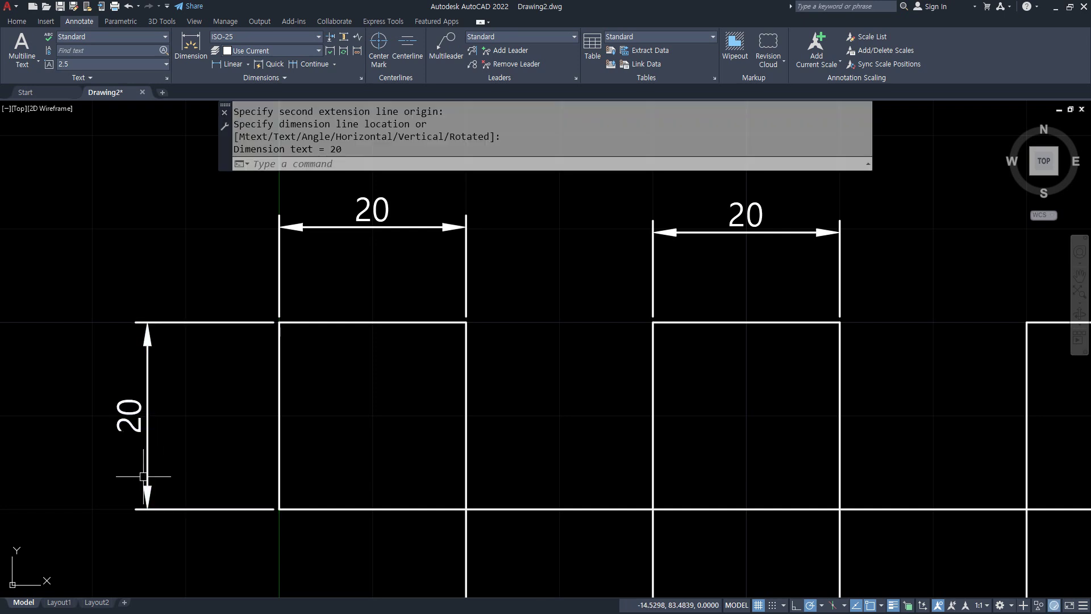
scroll(143, 476, "down", 4)
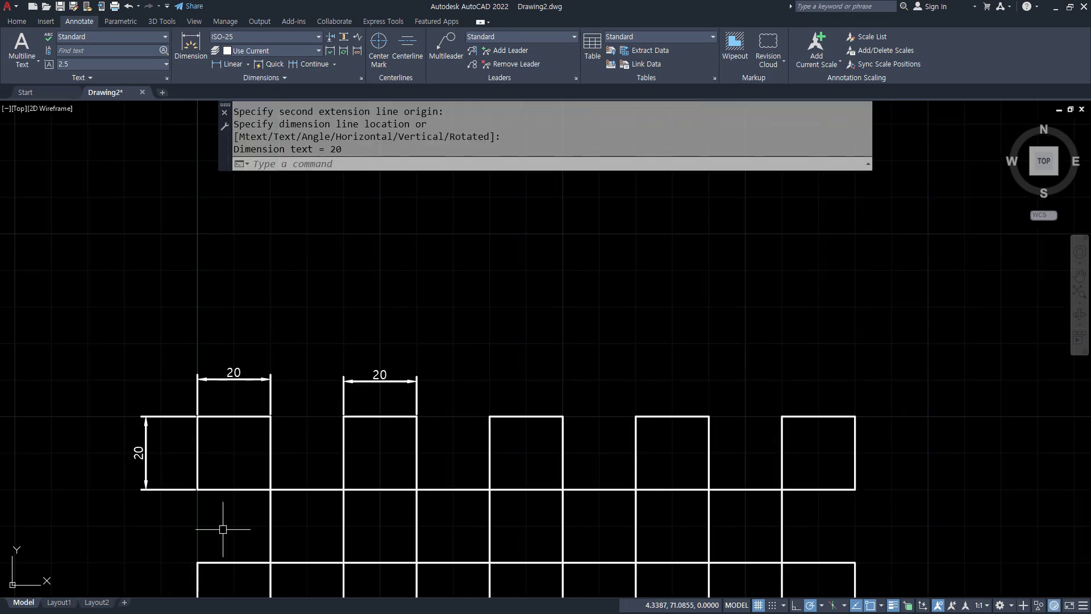
middle_click_drag(227, 534, 253, 263)
middle_click_drag(190, 452, 161, 311)
scroll(161, 311, "up", 2)
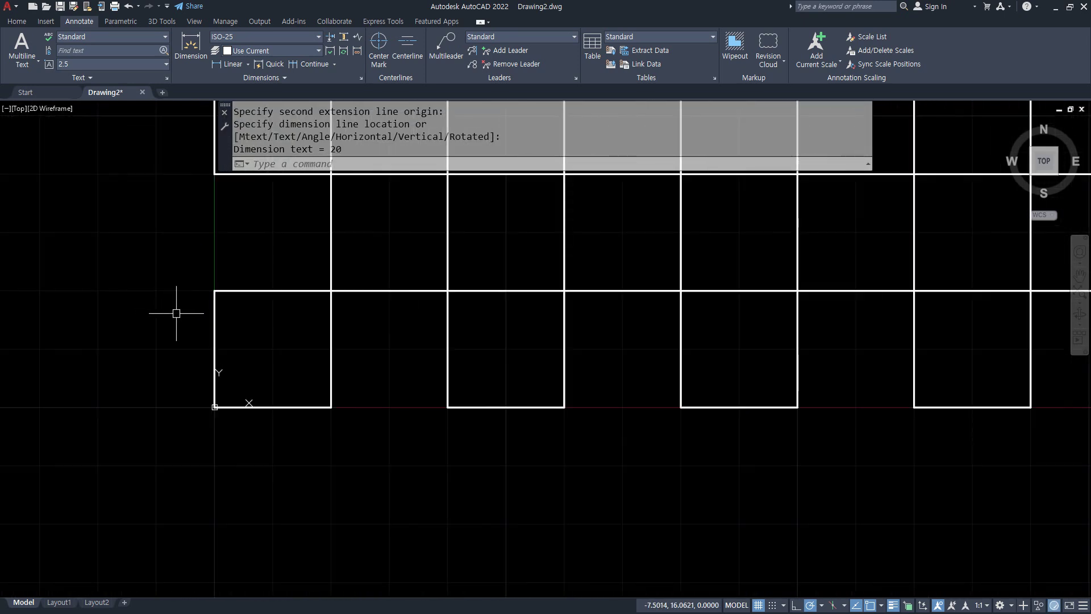
key("Return")
left_click(215, 291)
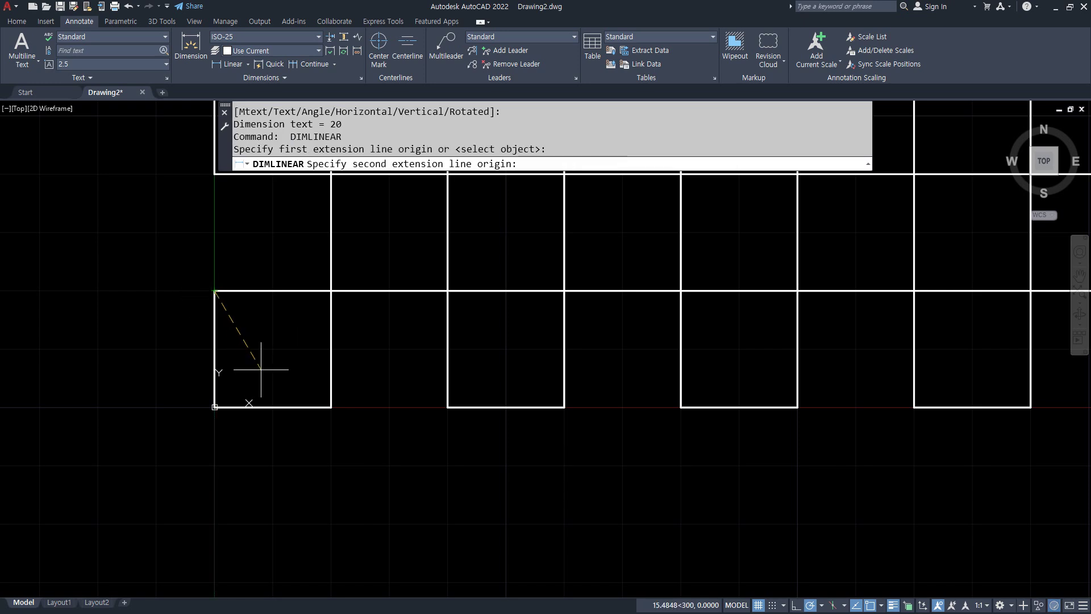
left_click(332, 407)
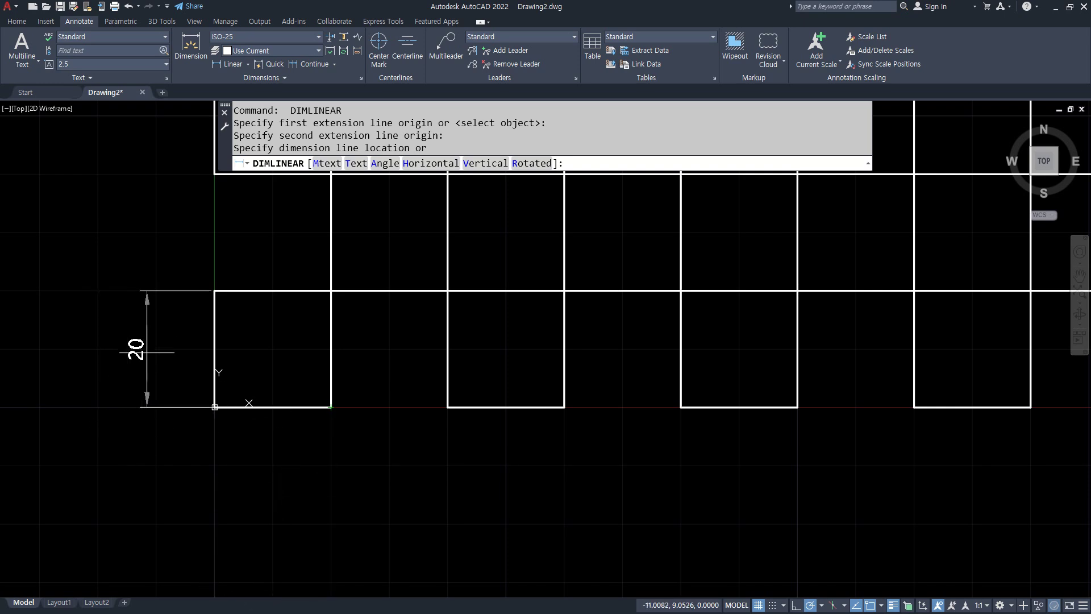
key("Escape")
Draw a diagonal line from the lower-right corner to the upper-left corner of the lower-left square
type("l")
key("Return")
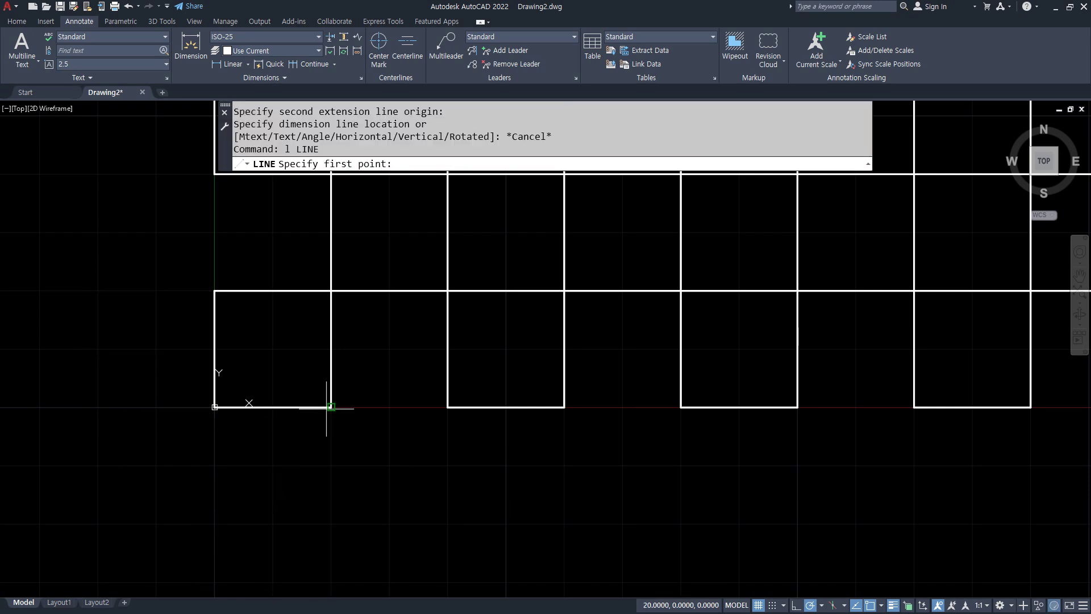
left_click(331, 407)
left_click(215, 291)
key("Return")
Trim away the left and bottom edges of the lower-left square, leaving a triangle
type("tr")
key("Return")
left_click_drag(191, 335, 272, 449)
key("Return")
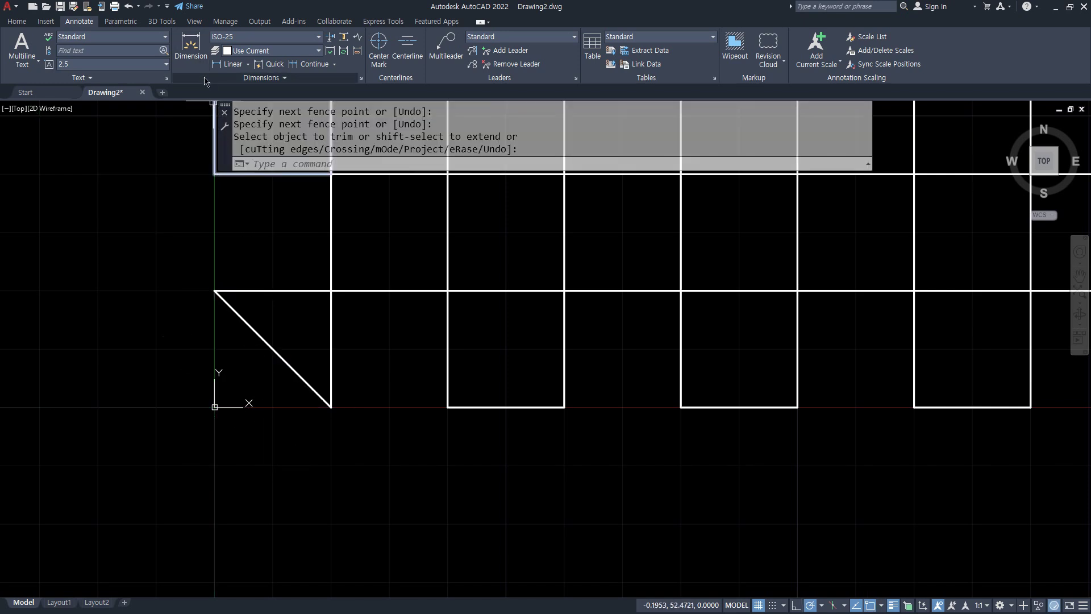
Add a horizontal Linear dimension between the two endpoints of the diagonal line, placing it below the triangle
left_click(229, 64)
left_click(215, 291)
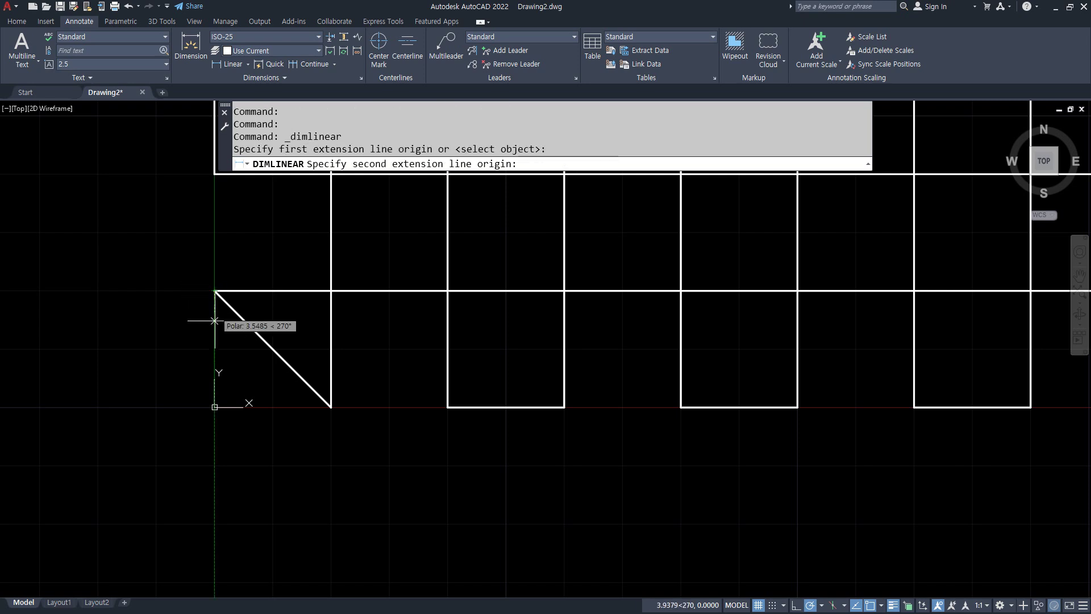
left_click(330, 407)
left_click(273, 472)
Add a vertical Linear dimension between the two endpoints of the diagonal line, placing it left of the triangle
key("Return")
left_click(215, 291)
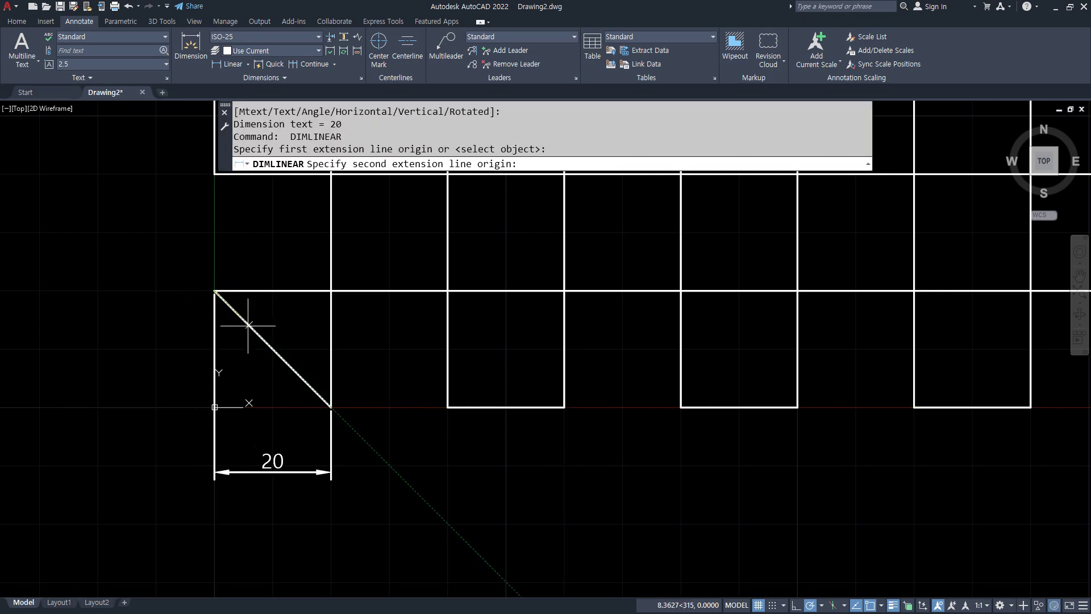
left_click(331, 407)
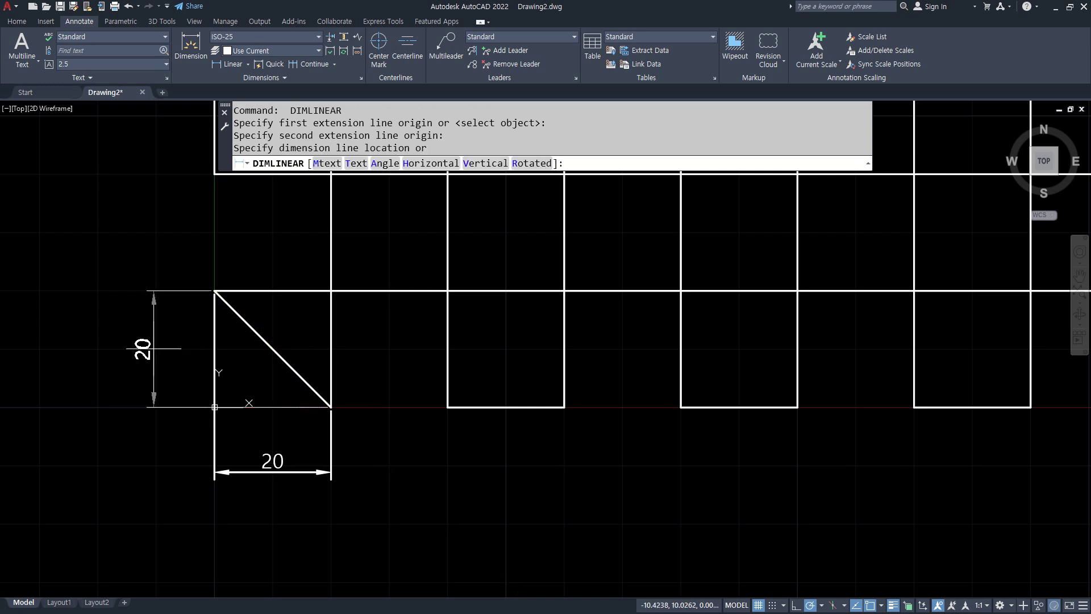
left_click(153, 349)
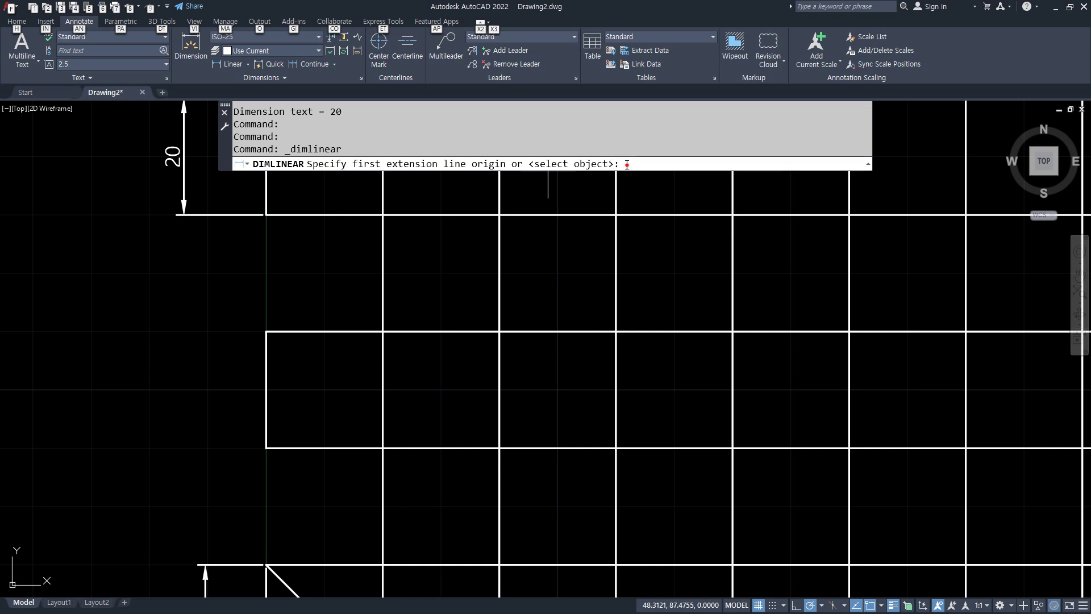
Dimension the left edge of the leftmost middle-row square with Linear's select object option, placing it outside the pattern
key("Return")
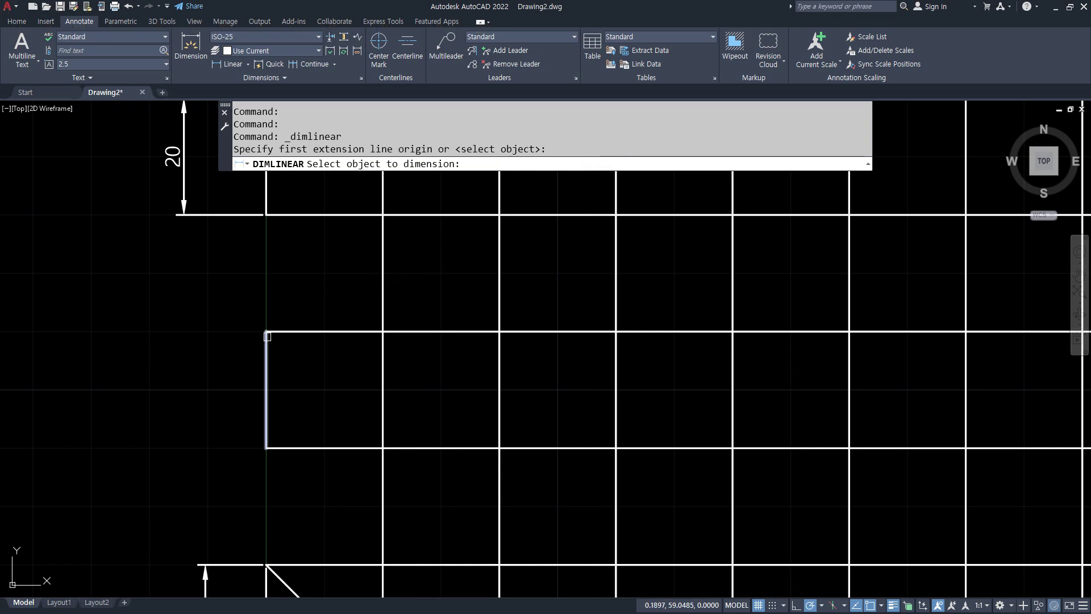
left_click(267, 336)
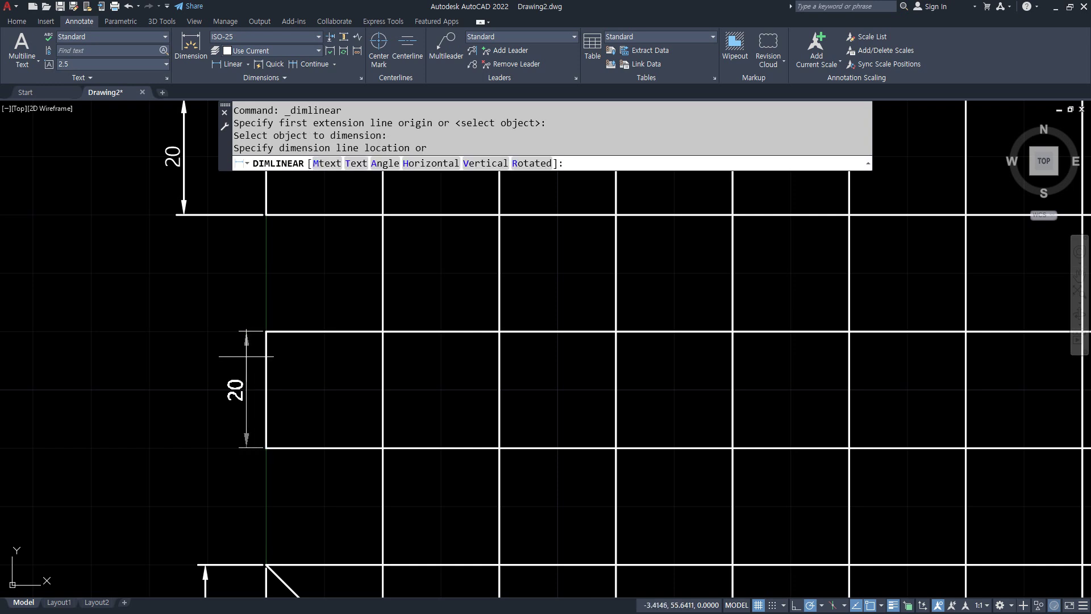
left_click(184, 348)
Dimension the bottom edge of the second bottom-row square with Linear's select object option, placing it below the square
middle_click_drag(287, 426, 237, 215)
key("Return")
key("Return")
left_click(489, 469)
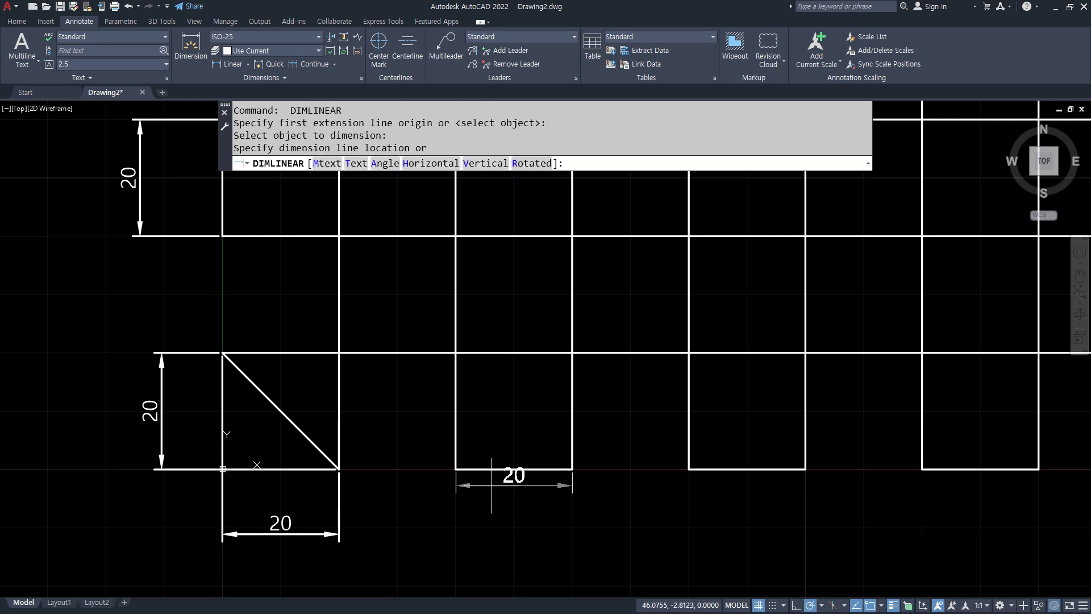
left_click(483, 534)
Dimension the bottom edge of the third bottom-row square by selecting the edge as an object, placing it below the square
mouse_move(312, 361)
middle_mouse_down()
mouse_move(324, 407)
mouse_move(237, 204)
mouse_move(165, 187)
middle_mouse_up()
key("Return")
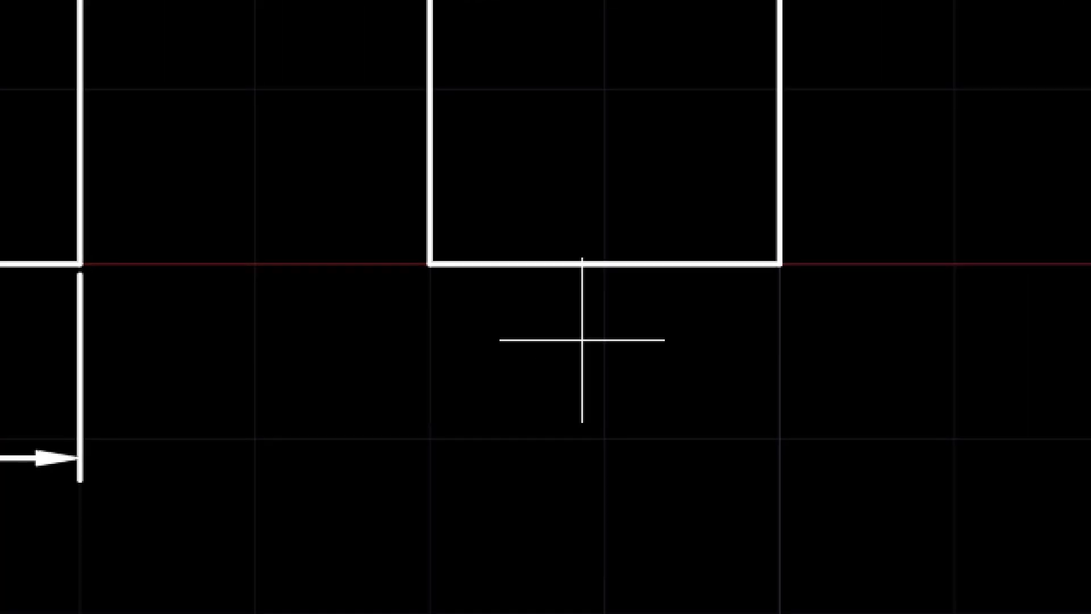
key("Return")
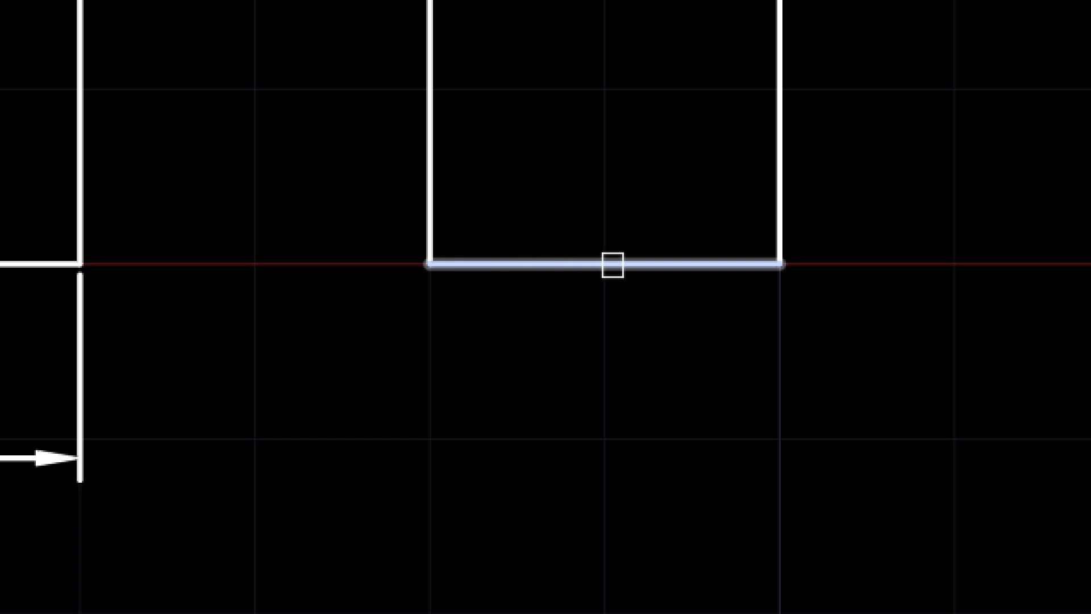
left_click(731, 264)
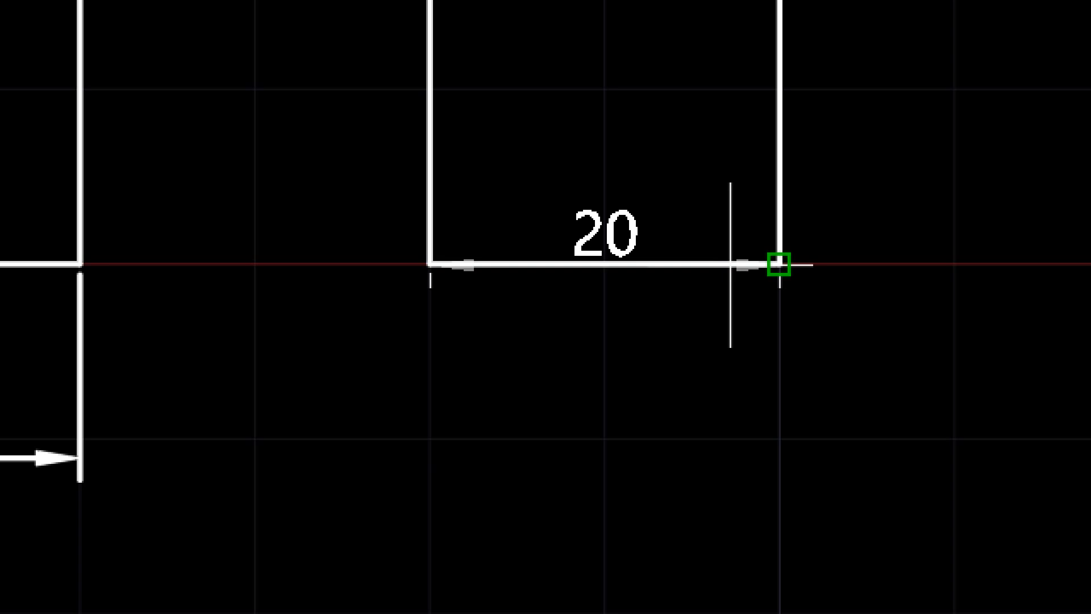
left_click(709, 466)
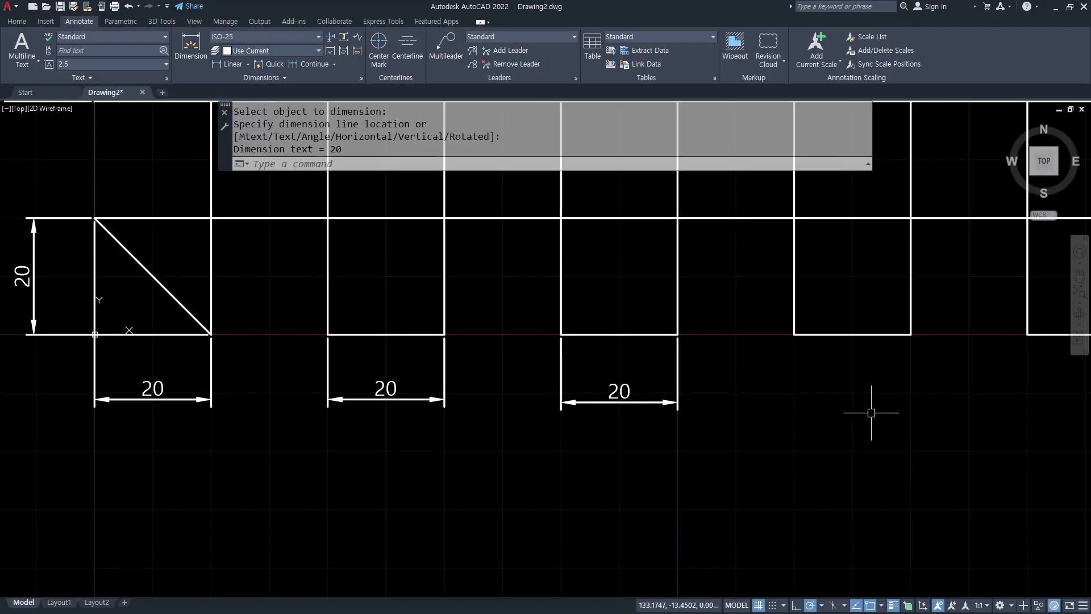
Add a Linear dimension below the fourth bottom-row square, using Mtext to replace its value with four lines: 동해물과, 백두산이, 마르고, 닳도록
middle_click_drag(872, 415, 597, 370)
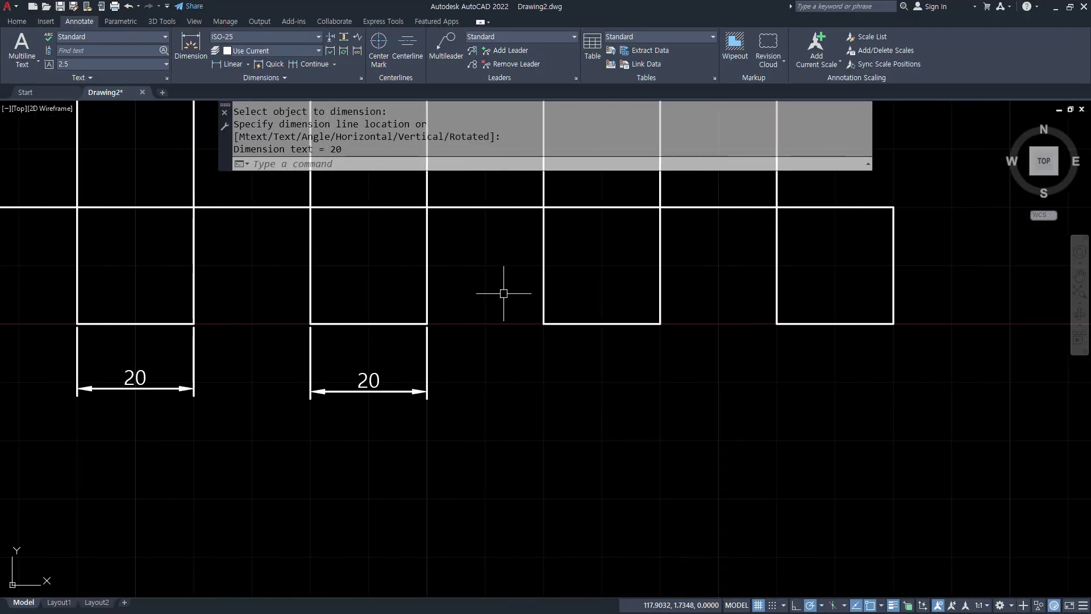
left_click(230, 64)
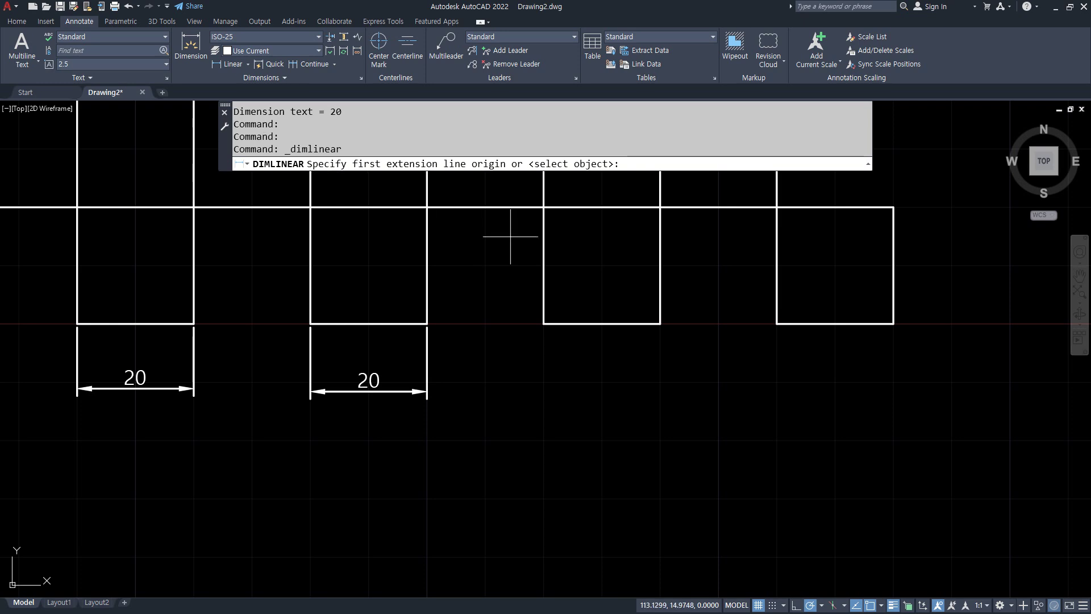
left_click(544, 324)
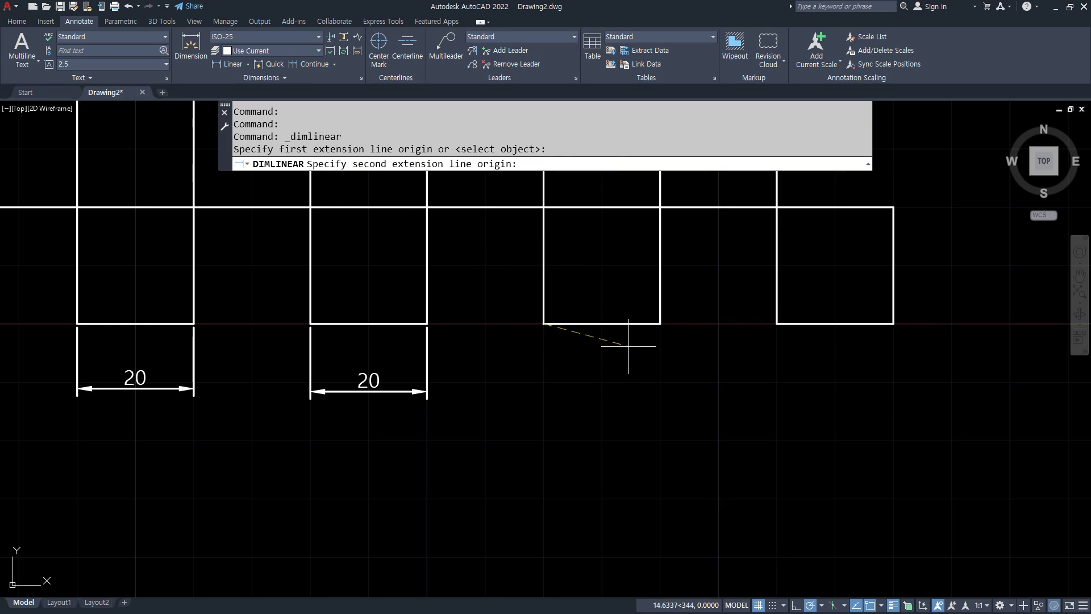
left_click(660, 324)
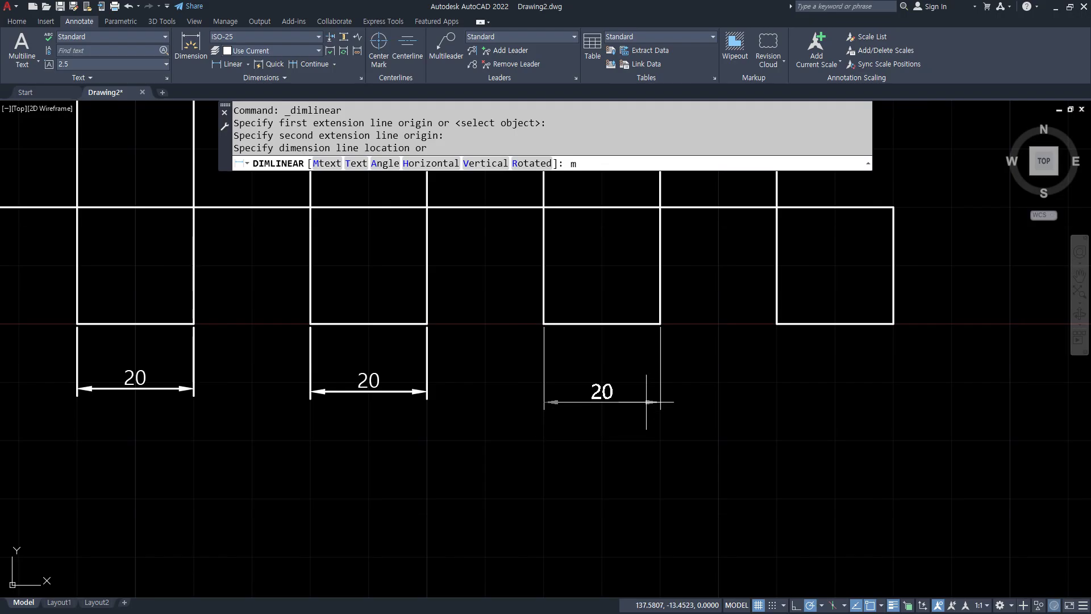
key("Return")
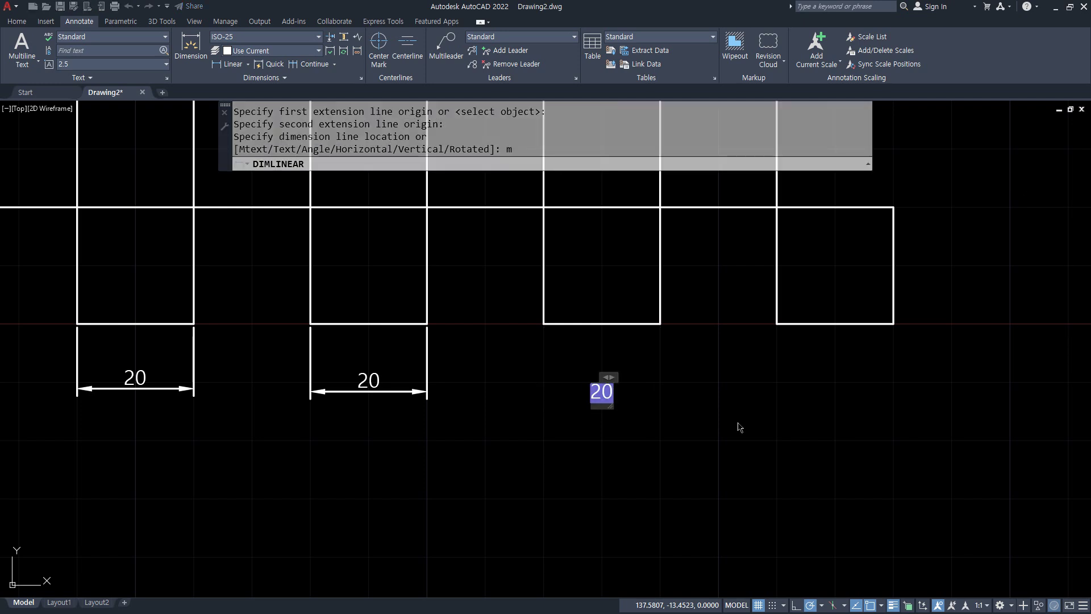
type("동해물과")
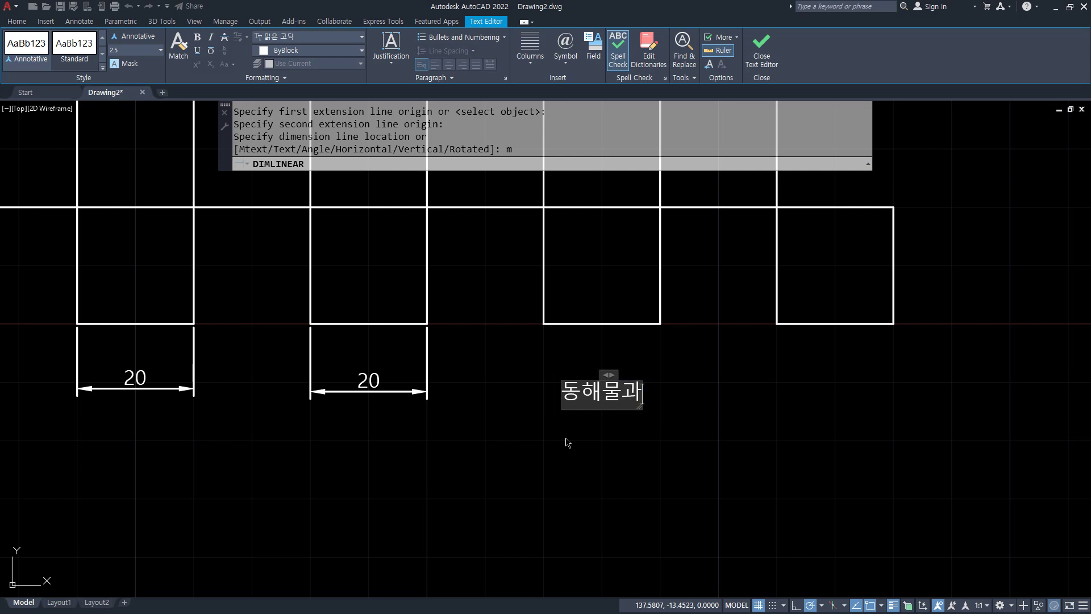
key("Return")
type("백두산ㅇ")
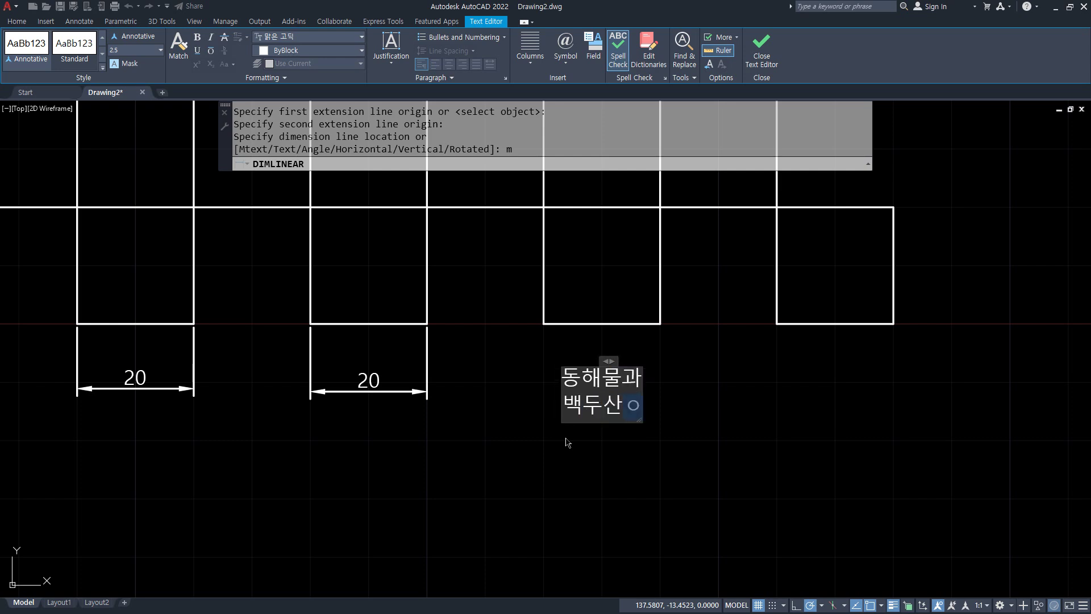
type("ㅣ")
key("Return")
type("마르고")
key("Return")
type("다ㄹㅎ도록")
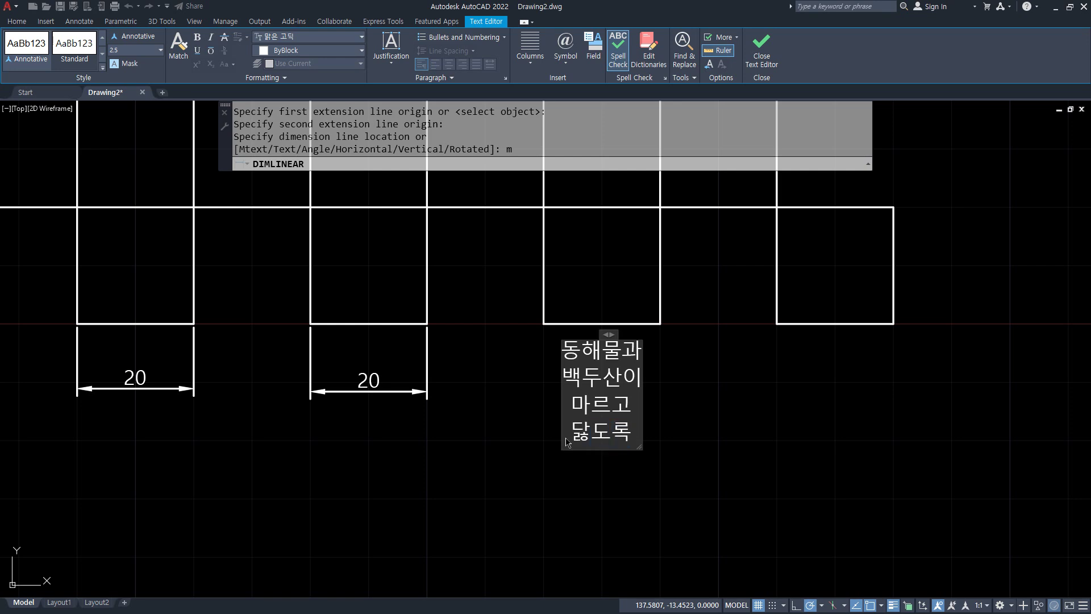
key("ctrl+Return")
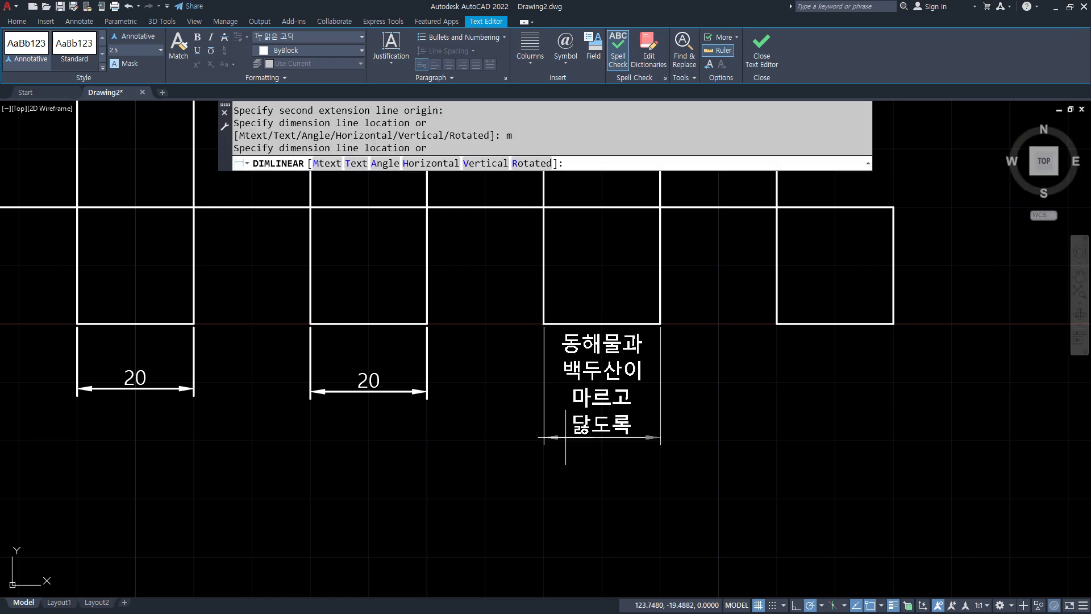
left_click(534, 463)
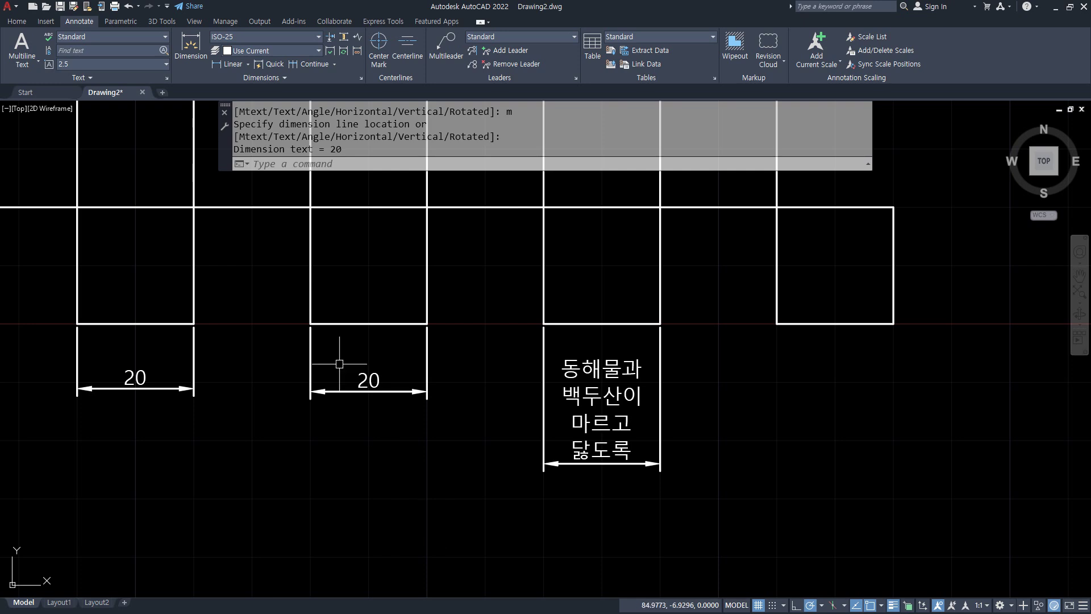
Add a Linear dimension below the rightmost bottom-row square, using the Text option to replace its value with 동해물과
left_click(230, 64)
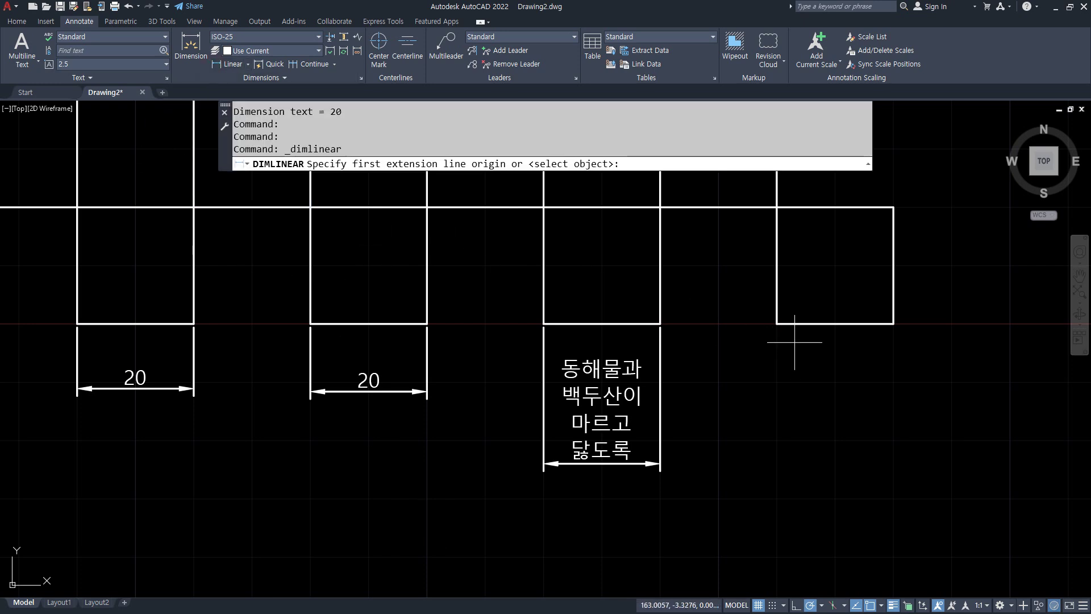
left_click(776, 324)
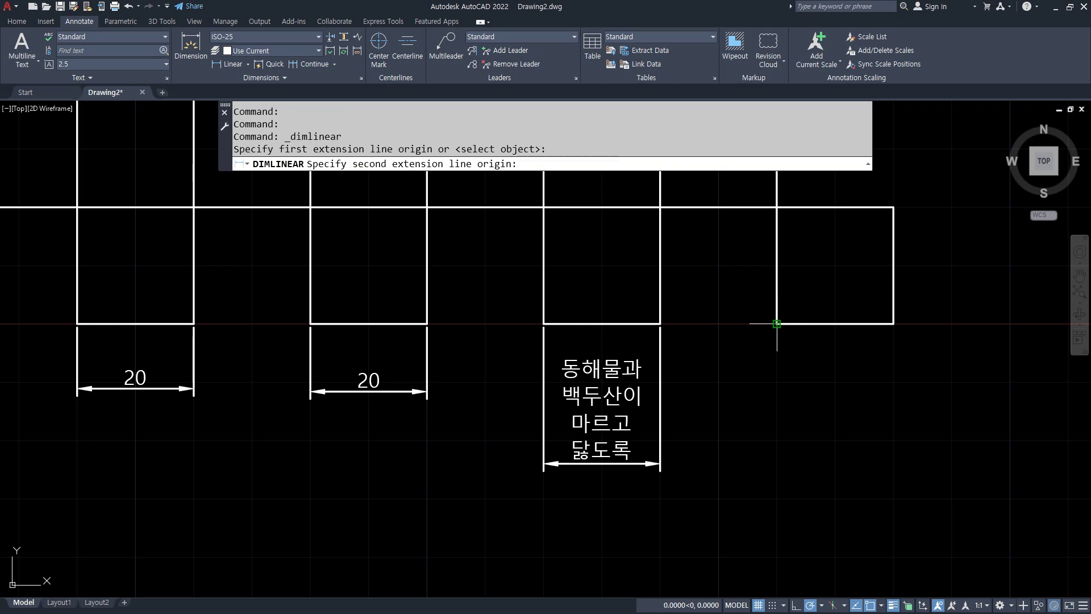
left_click(893, 324)
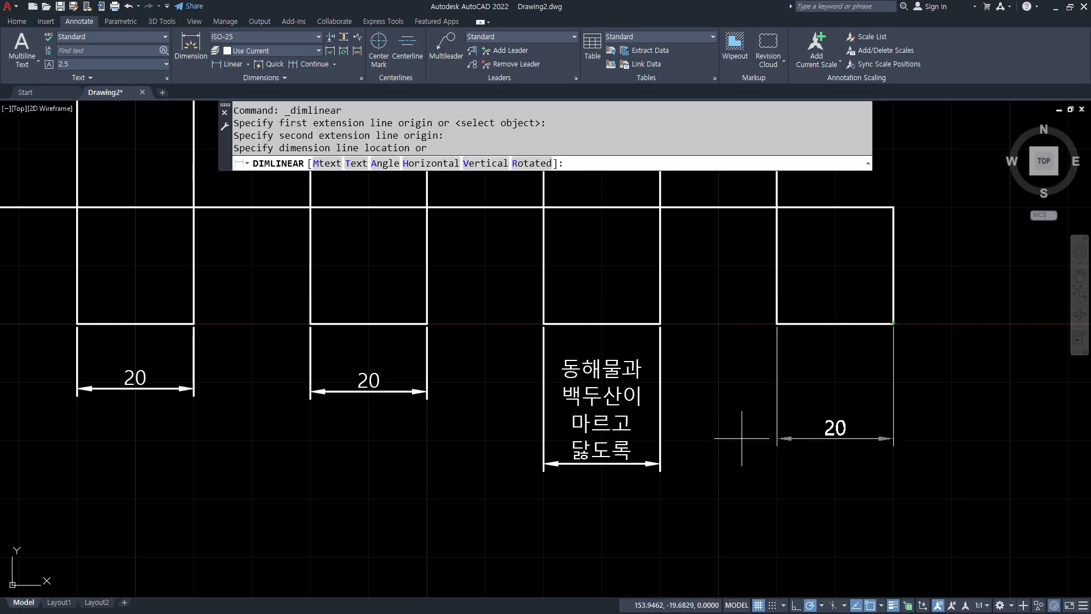
type("t")
key("Return")
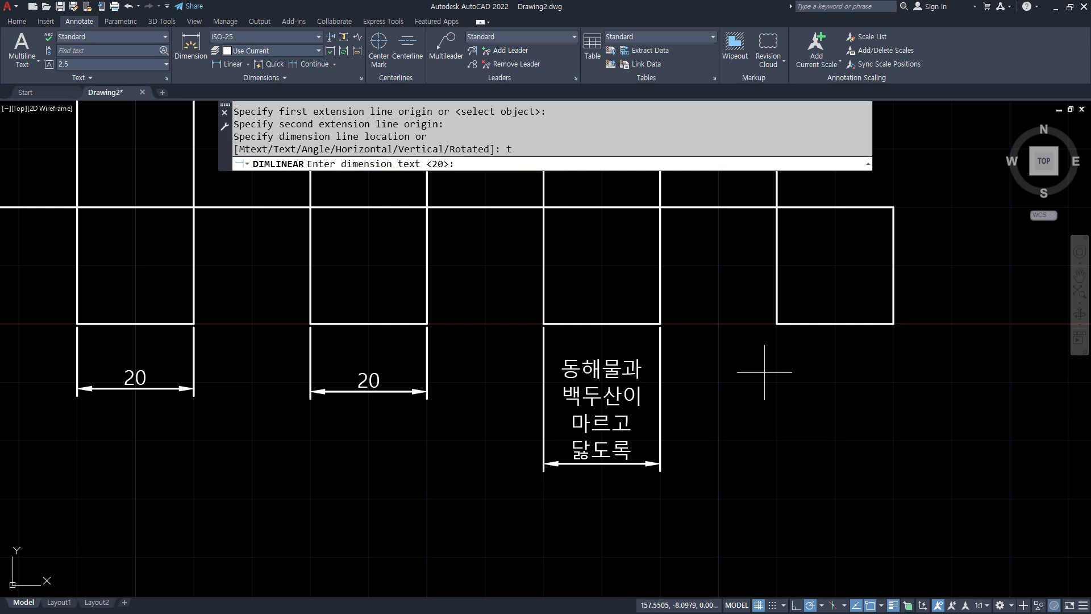
mouse_move(618, 475)
left_mouse_down()
mouse_move(587, 474)
mouse_move(660, 375)
mouse_move(625, 480)
left_mouse_up()
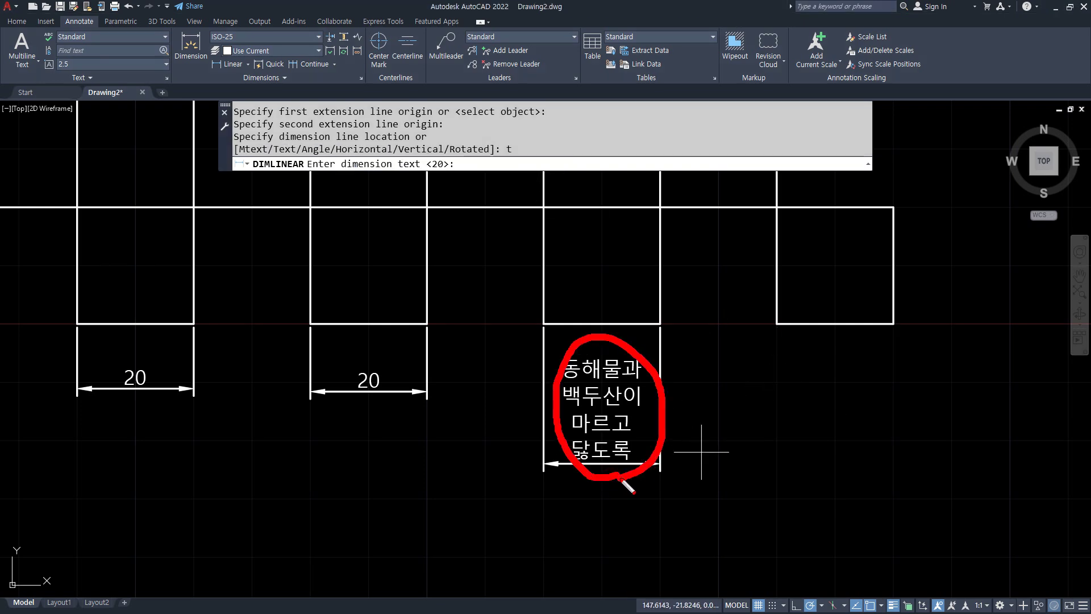
mouse_move(347, 169)
left_mouse_down()
mouse_move(561, 175)
mouse_move(431, 167)
left_mouse_up()
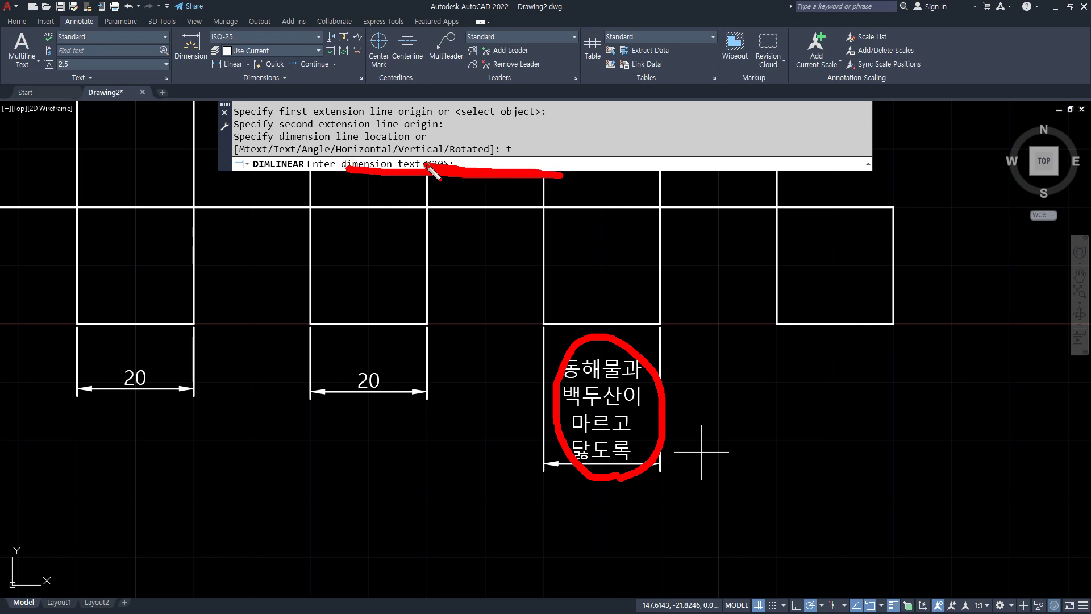
key("Escape")
left_click(492, 161)
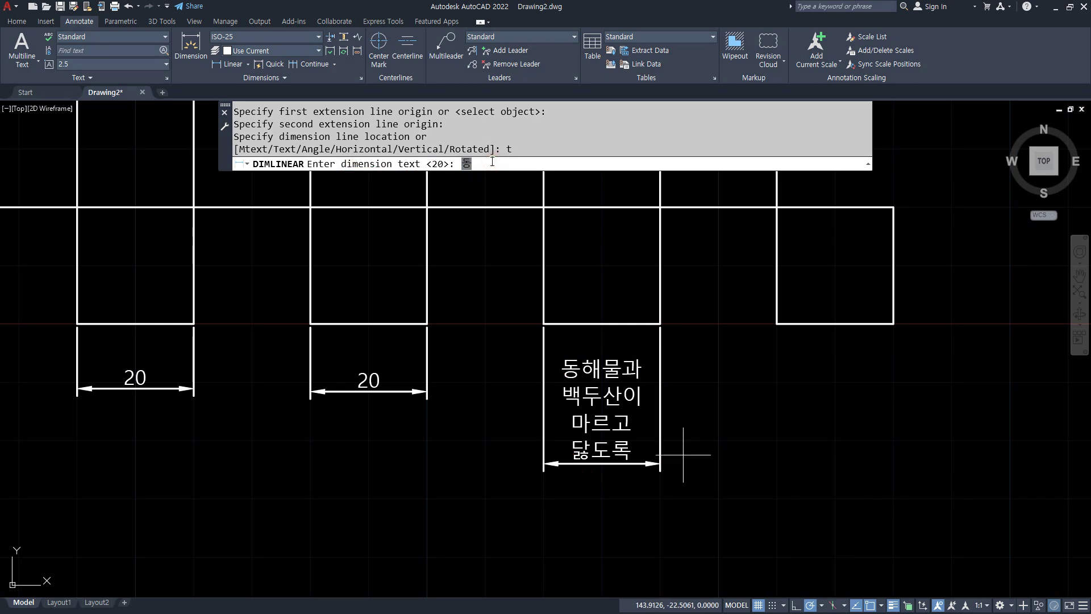
type("동해물과")
key("Return")
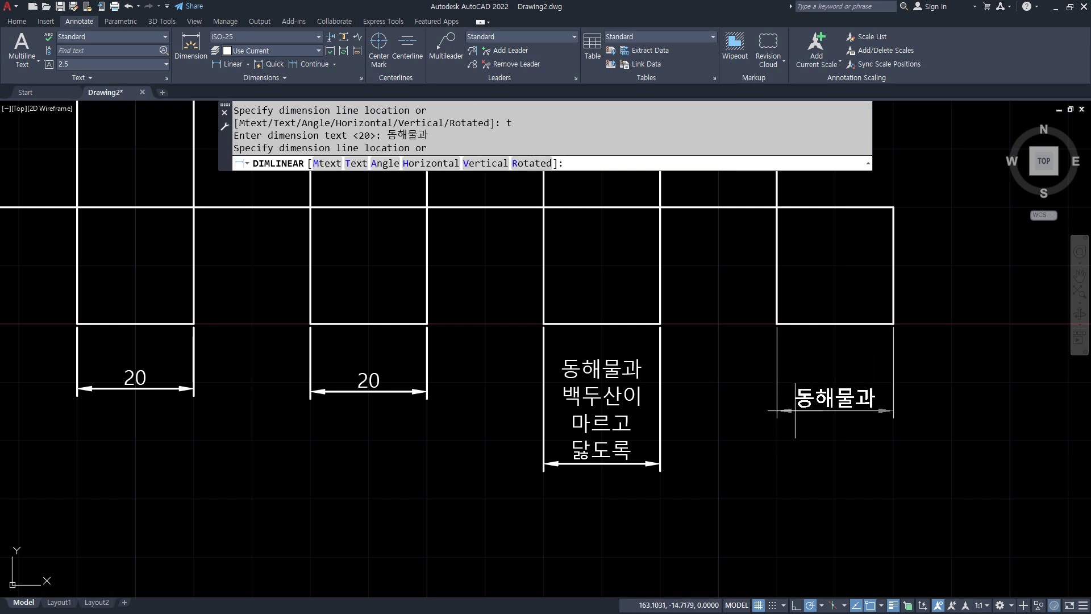
left_click(799, 407)
key("Escape")
middle_click_drag(744, 395, 729, 408)
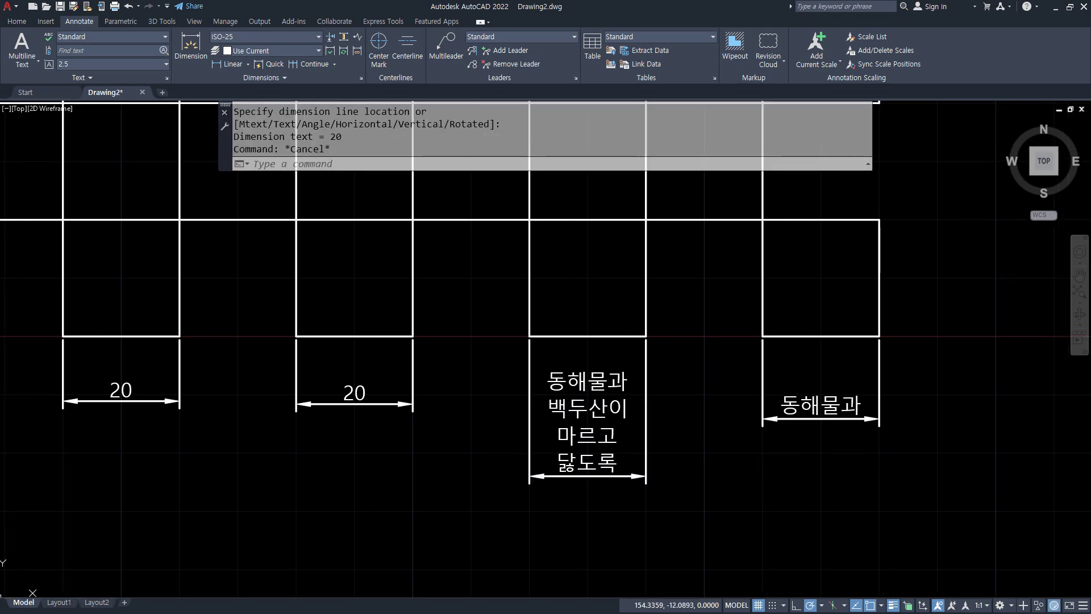
mouse_move(591, 492)
left_mouse_down()
mouse_move(533, 423)
mouse_move(642, 482)
mouse_move(611, 505)
left_mouse_up()
mouse_move(853, 449)
left_mouse_down()
mouse_move(878, 411)
mouse_move(849, 457)
left_mouse_up()
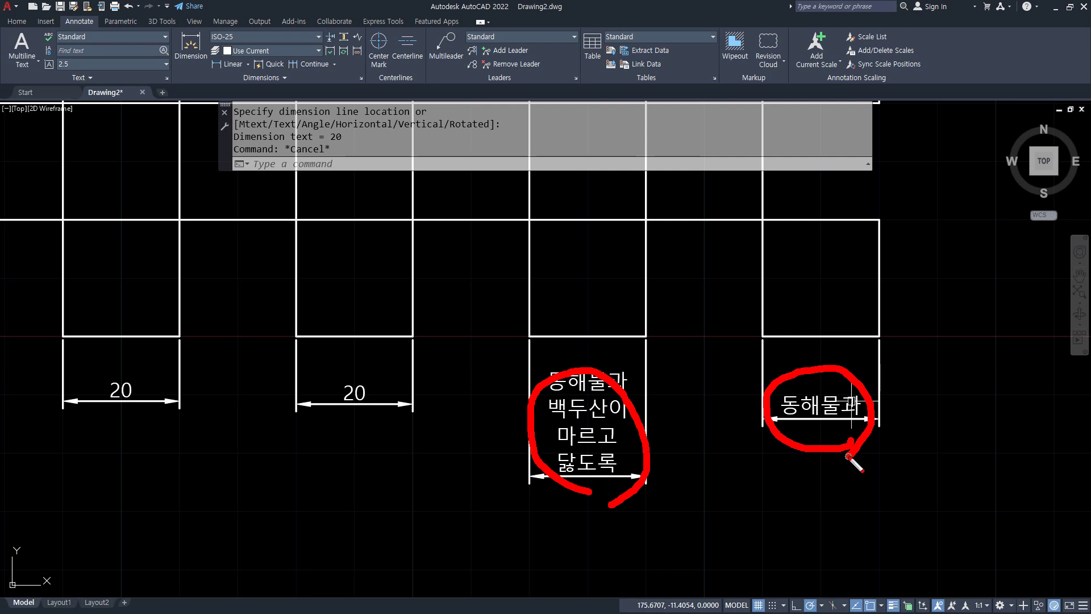
key("Escape")
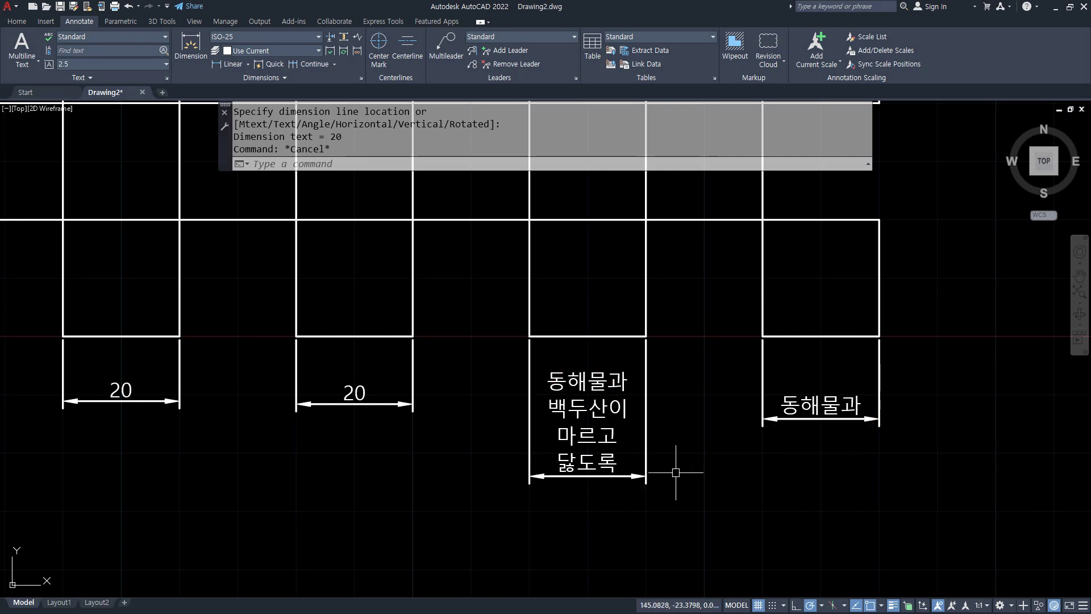
Use TEXTEDIT to replace the four-line dimension text below the fourth bottom-row square with the single line 동해물과
type("ㄷㅇ")
key("Return")
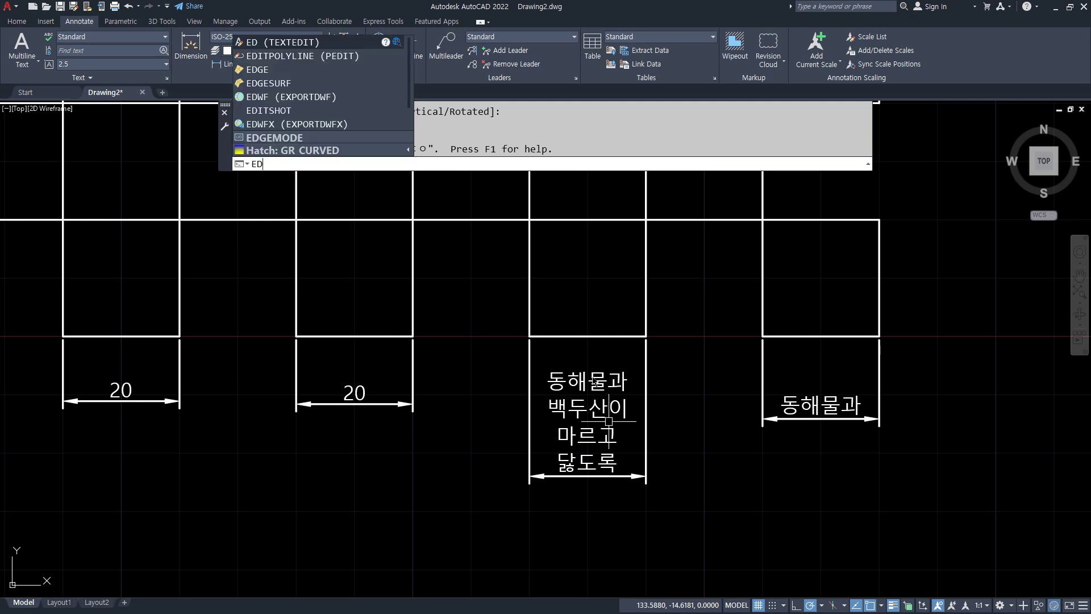
key("Return")
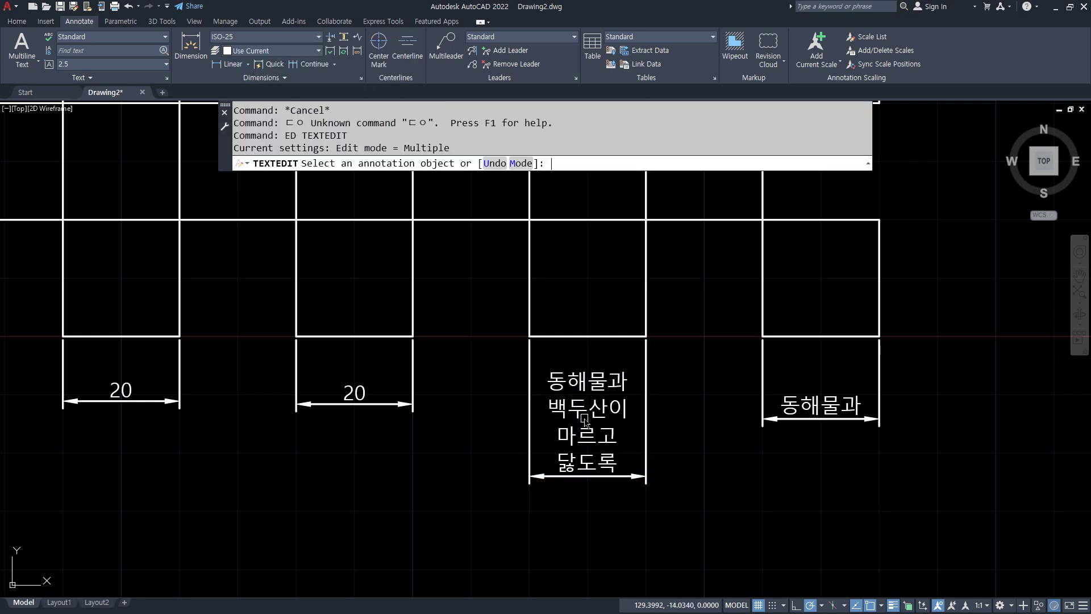
left_click(635, 441)
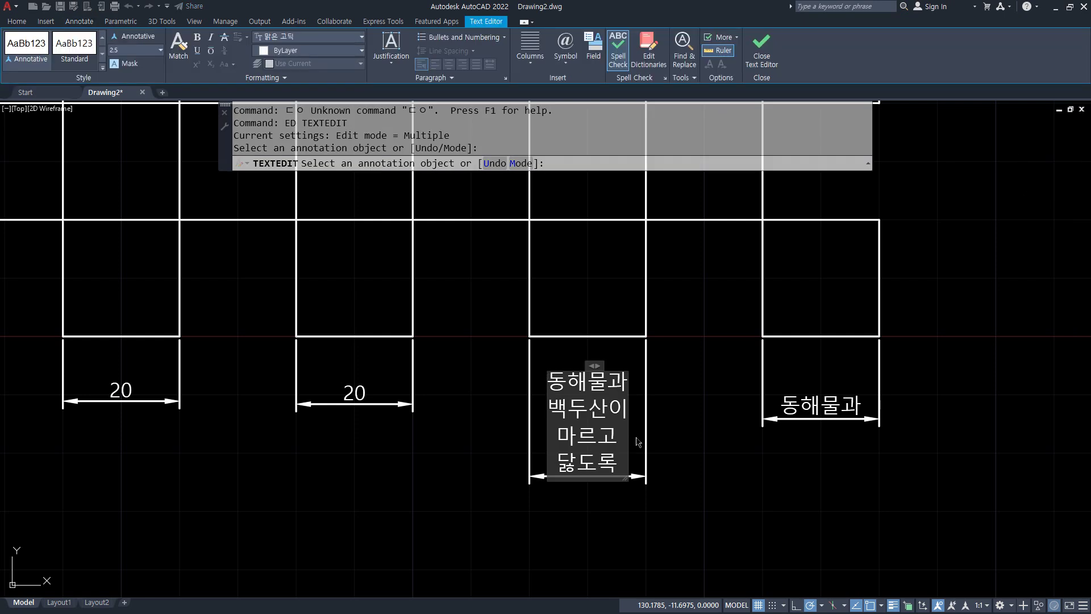
key("ctrl+a")
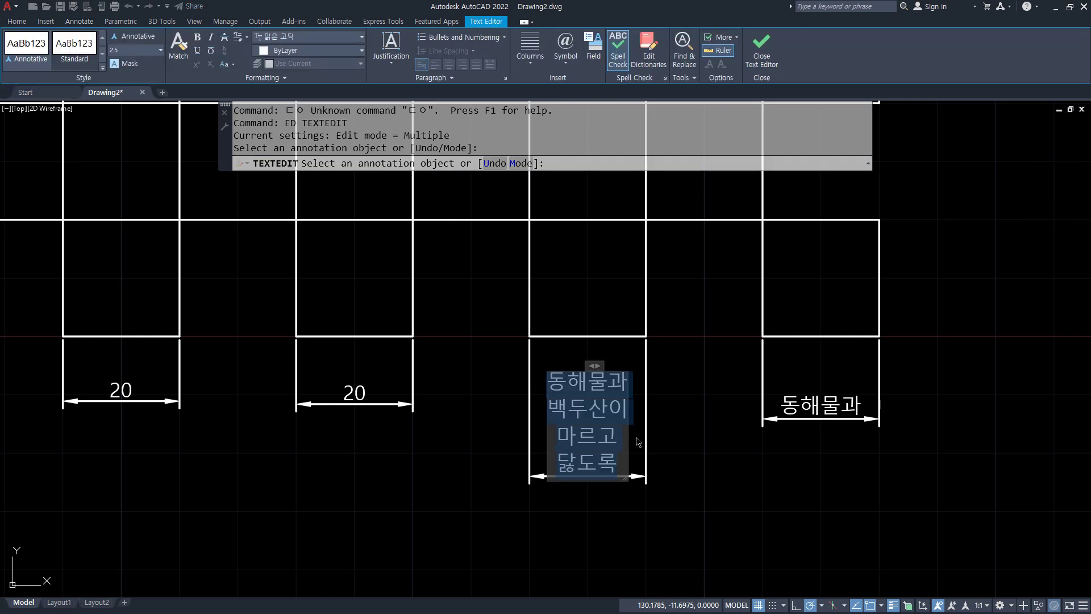
type("ehdg")
key("BackSpace")
key("BackSpace")
key("BackSpace")
key("BackSpace")
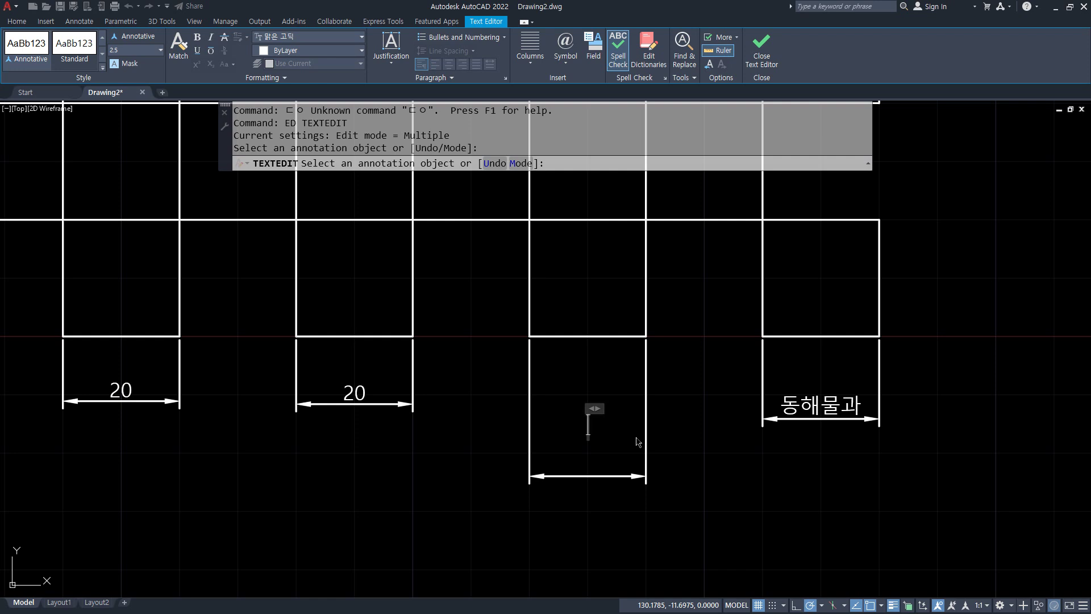
type("동해물과")
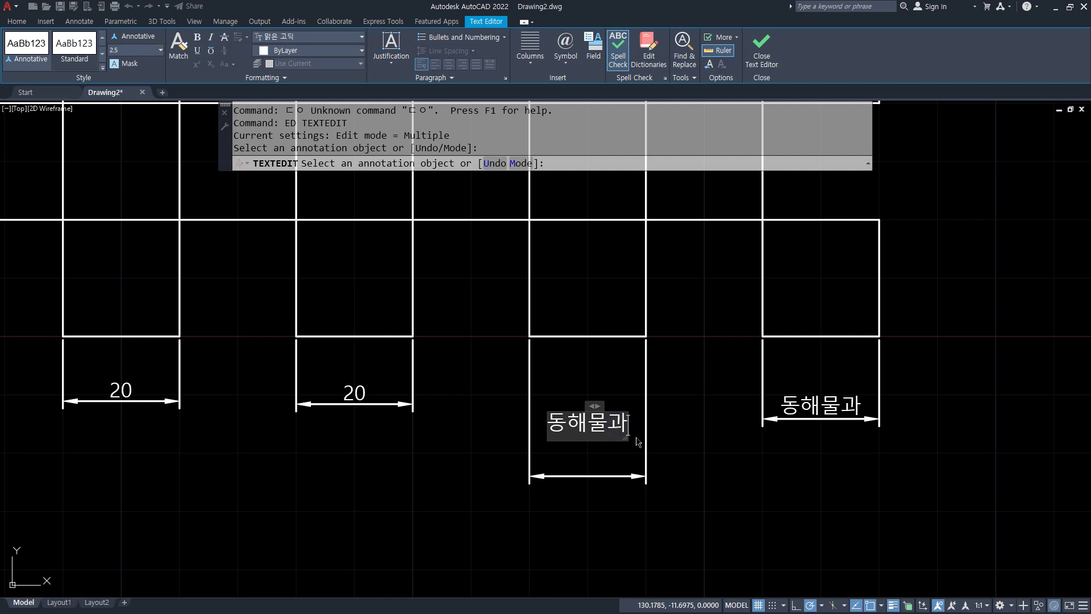
left_click(637, 442)
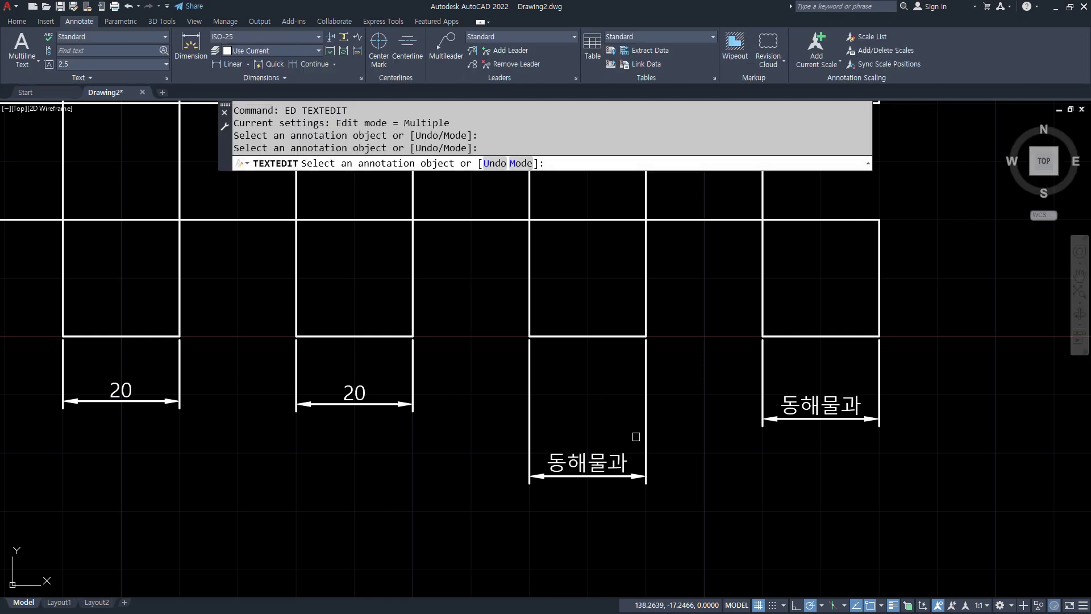
key("Escape")
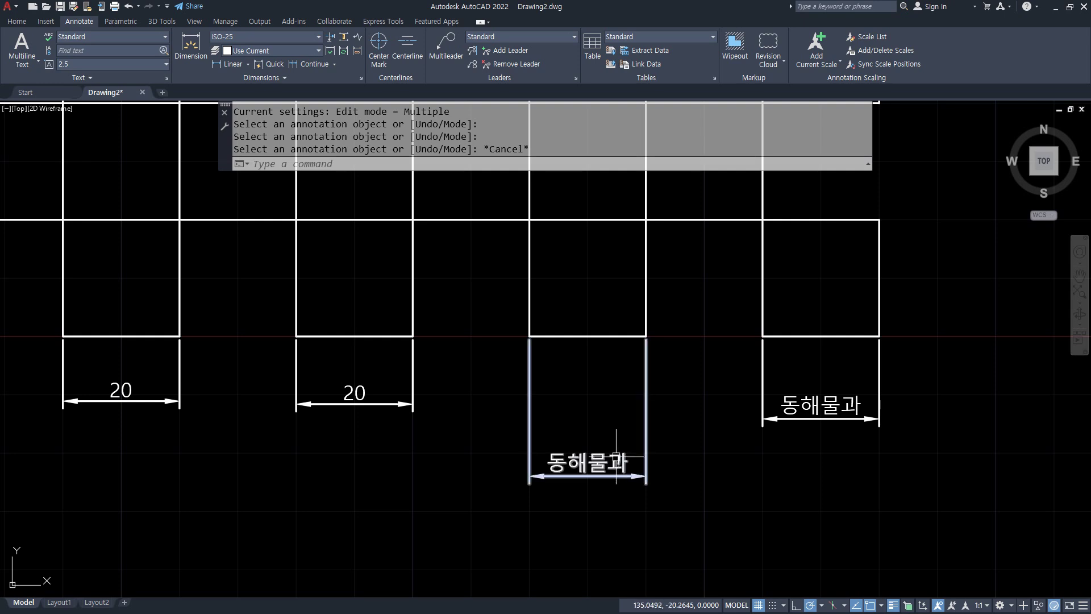
Add the lines 백두산이 and 마르고 닳도록 under 동해물과 in the fourth bottom-row square's dimension text
double_click(626, 455)
key("End")
key("Return")
type("백두산이")
key("Return")
type("마르고 다닳도록")
key("ctrl+Return")
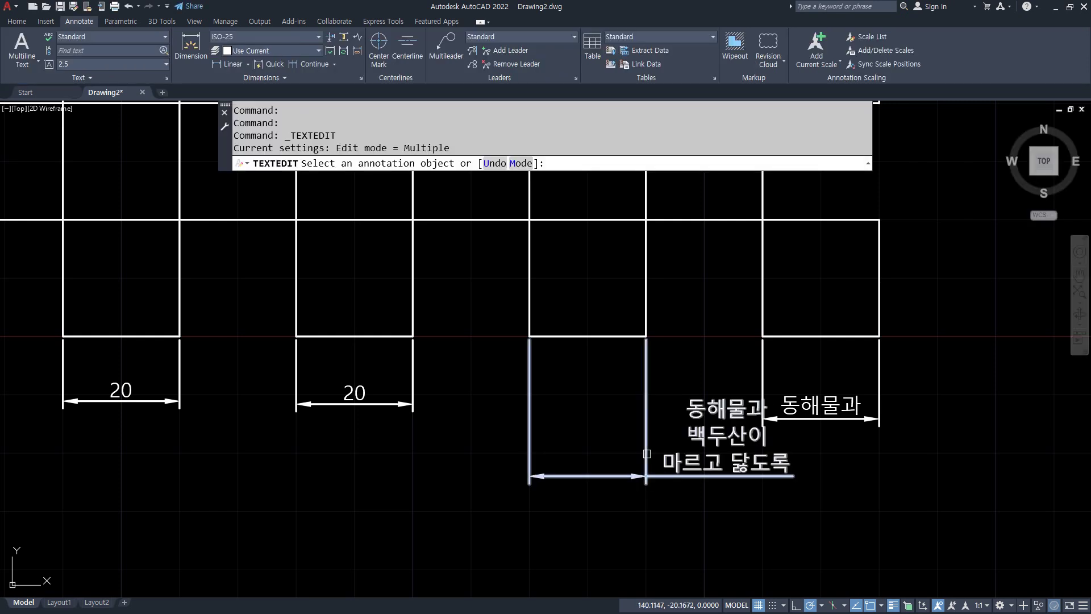
key("Escape")
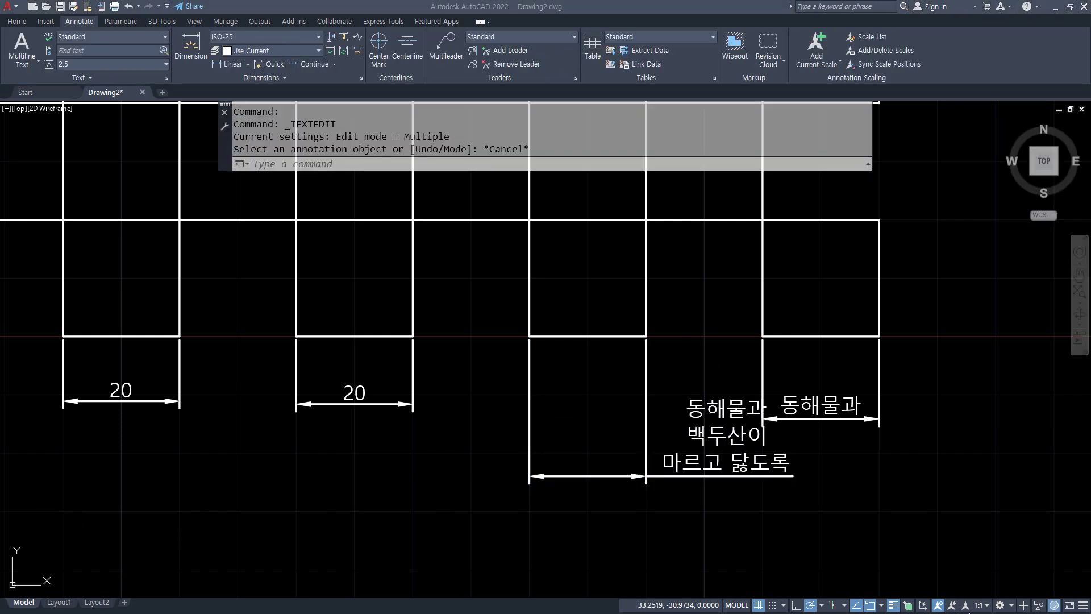
mouse_move(340, 440)
left_mouse_down()
mouse_move(293, 438)
mouse_move(344, 432)
left_mouse_up()
mouse_move(120, 426)
left_mouse_down()
mouse_move(23, 398)
mouse_move(121, 403)
left_mouse_up()
mouse_move(753, 490)
left_mouse_down()
mouse_move(662, 390)
mouse_move(756, 469)
left_mouse_up()
mouse_move(906, 438)
left_mouse_down()
mouse_move(933, 434)
mouse_move(923, 447)
left_mouse_up()
left_click_drag(727, 346, 732, 398)
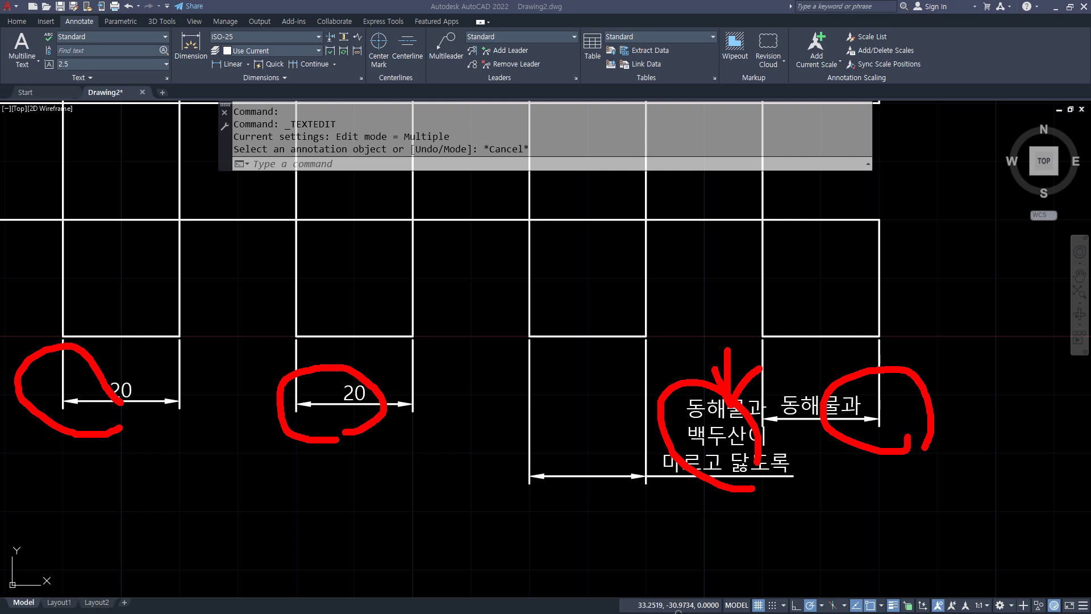
key("Escape")
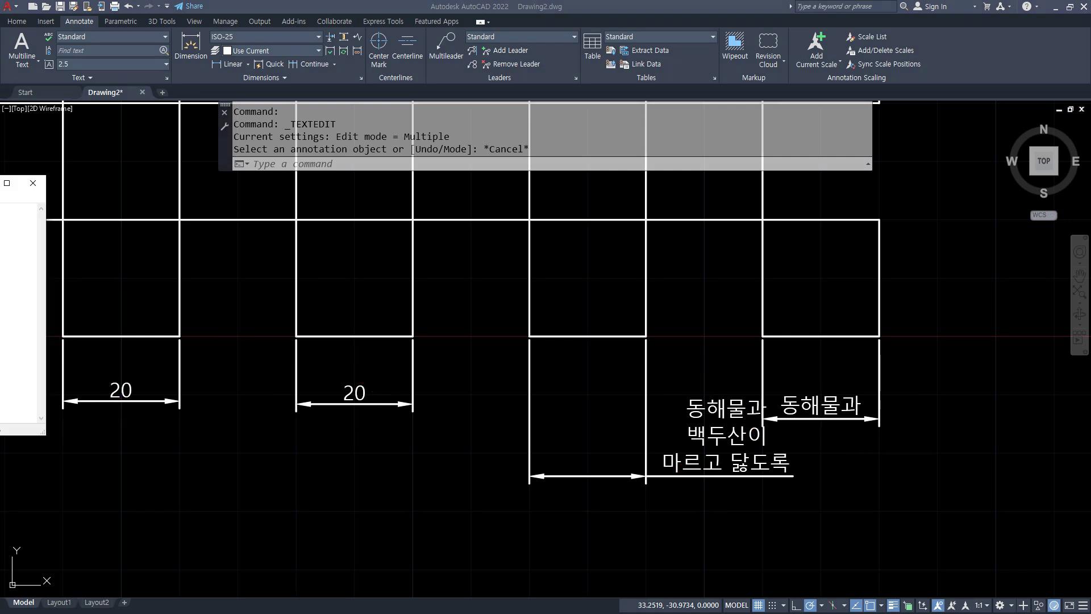
Write the measured-value code <> in a blank Notepad document and return to the AutoCAD drawing
type("<>")
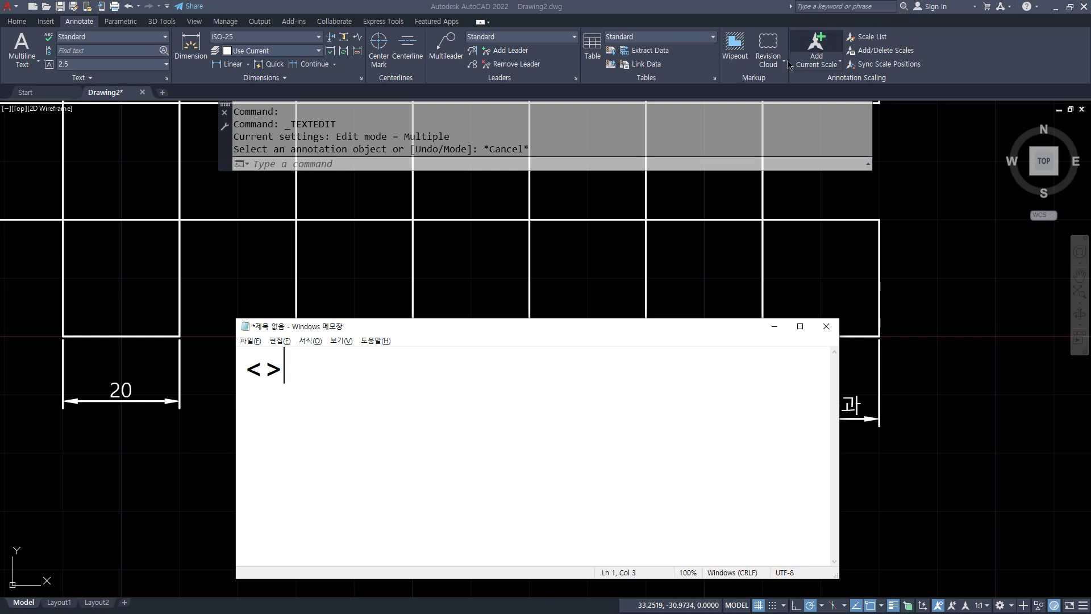
left_click(593, 263)
Replace the entire three-line dimension text below the fourth bottom-row square with the measured-value code <>
double_click(723, 411)
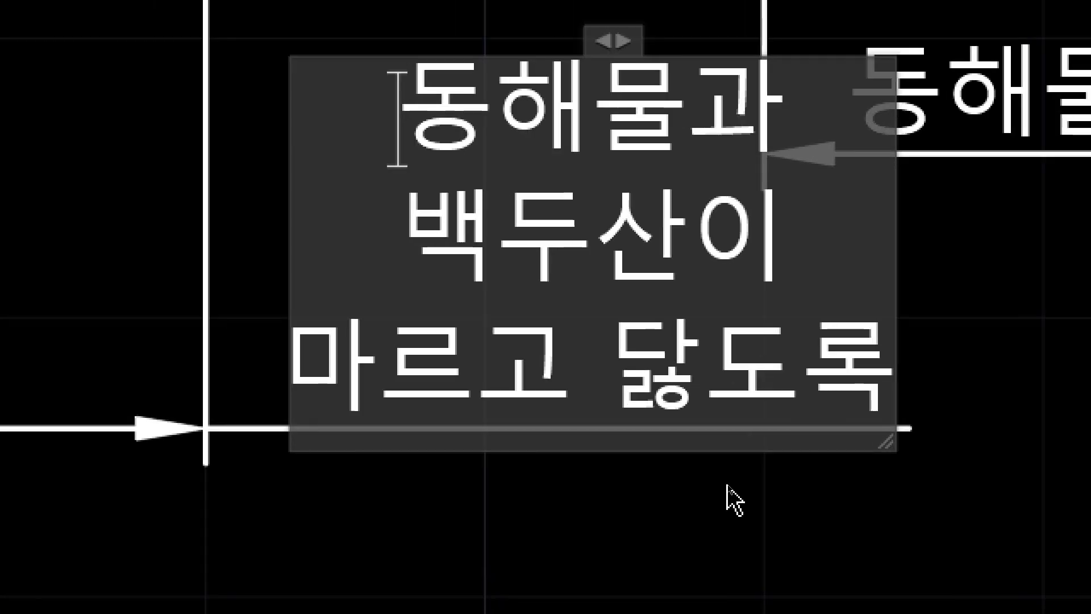
key("ctrl+a")
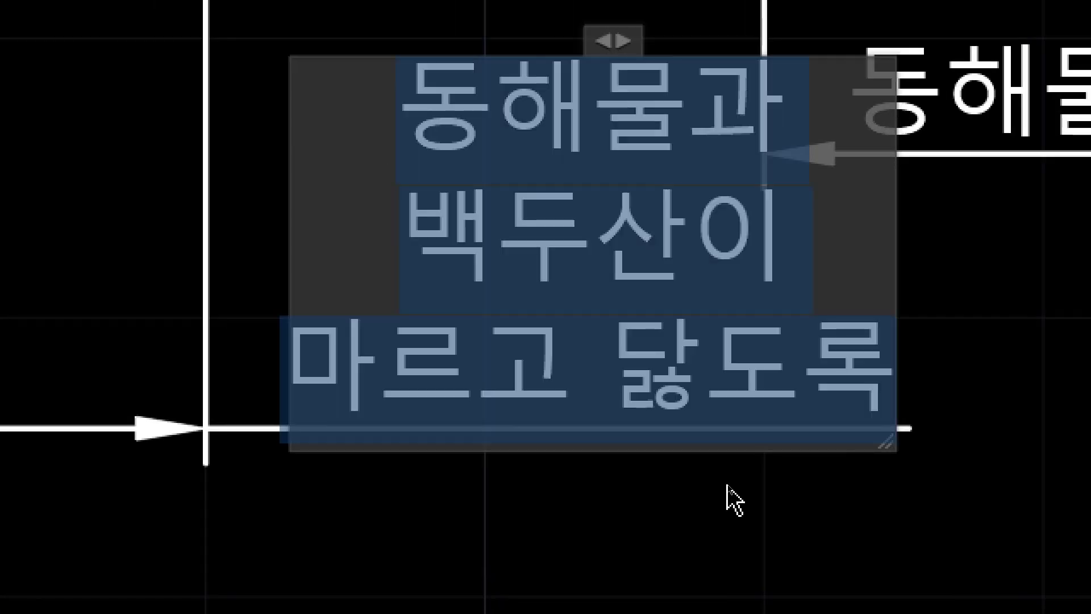
type("<")
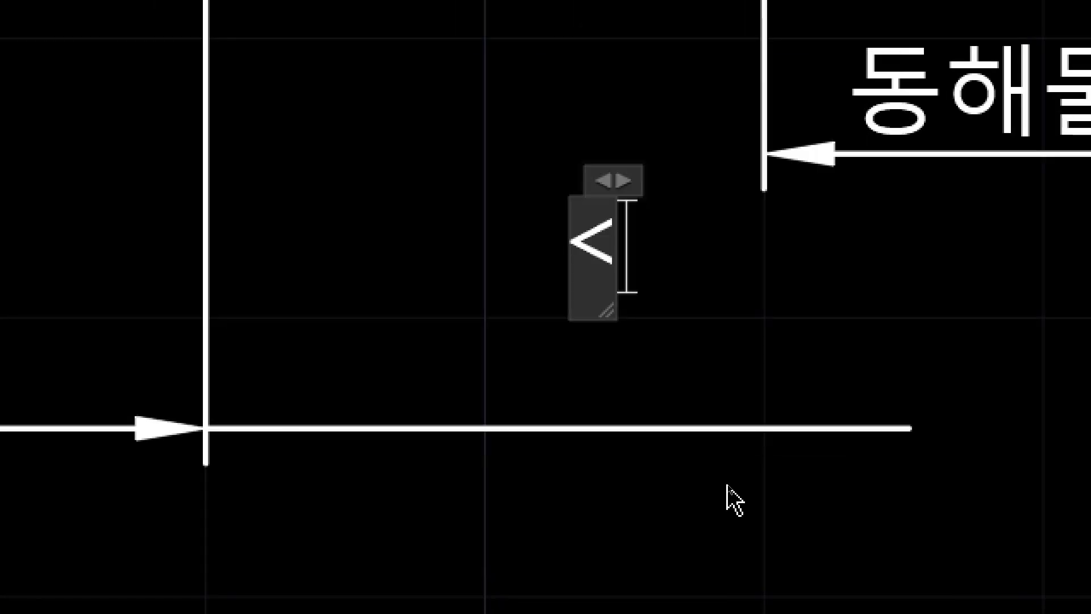
type(">")
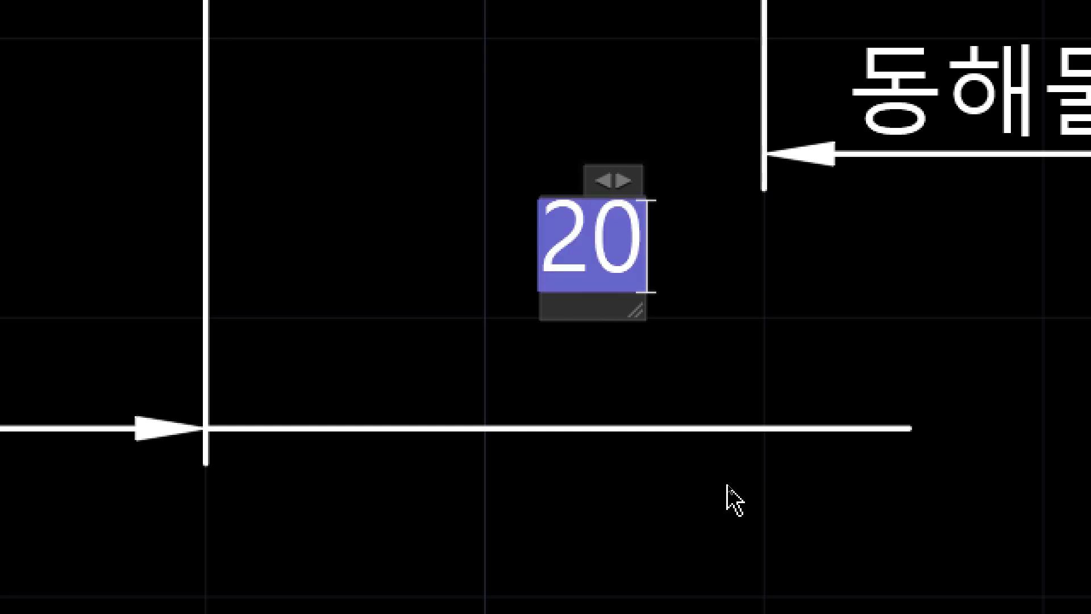
left_click(728, 484)
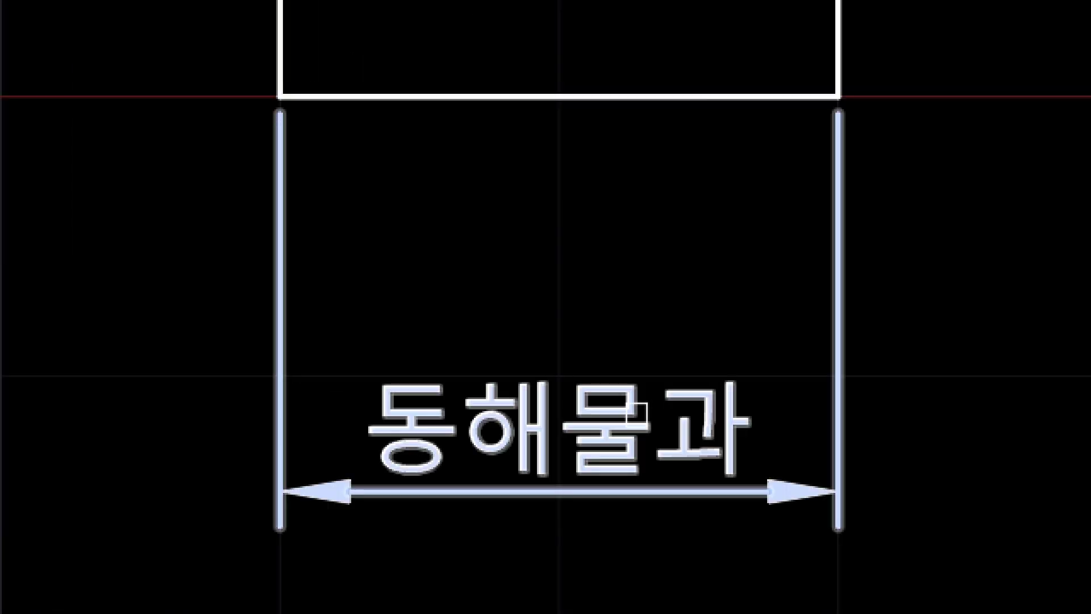
Append the measured-value code <> after 동해물과 in the rightmost bottom-row square's dimension text
double_click(665, 395)
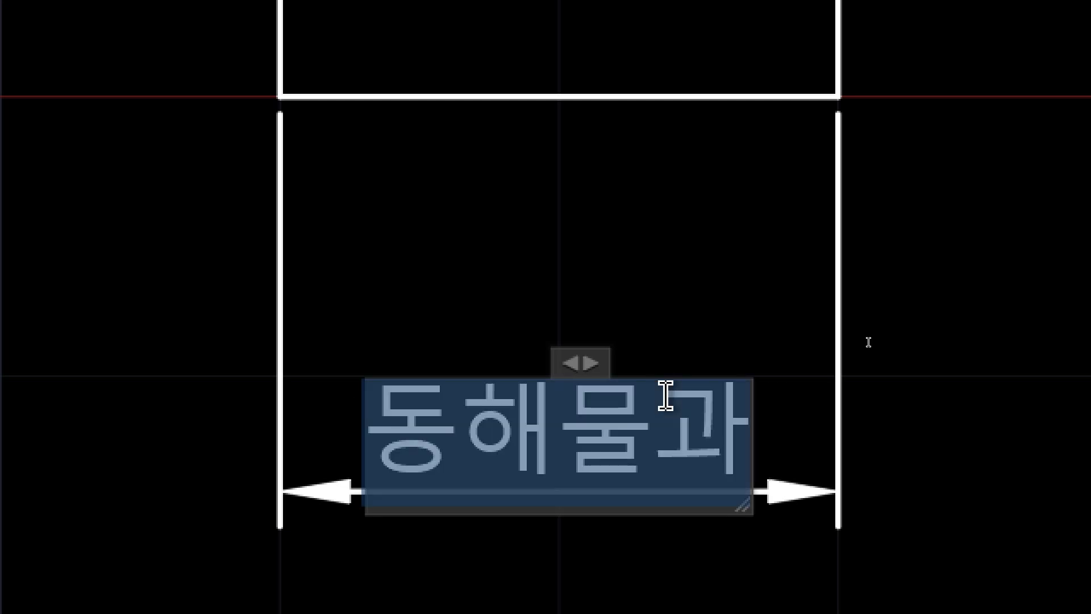
key("Right")
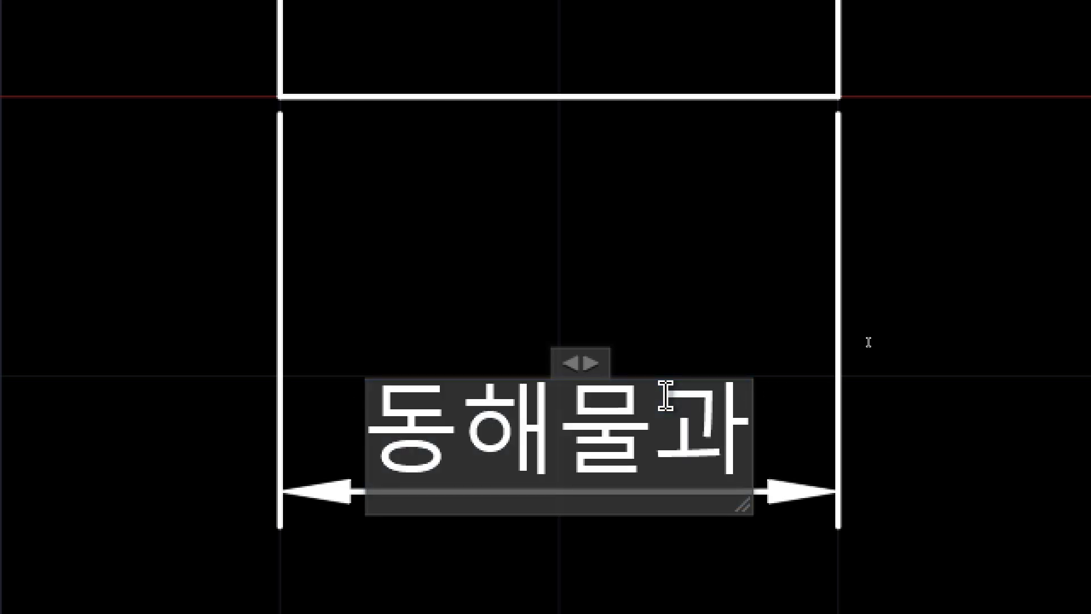
type("<>")
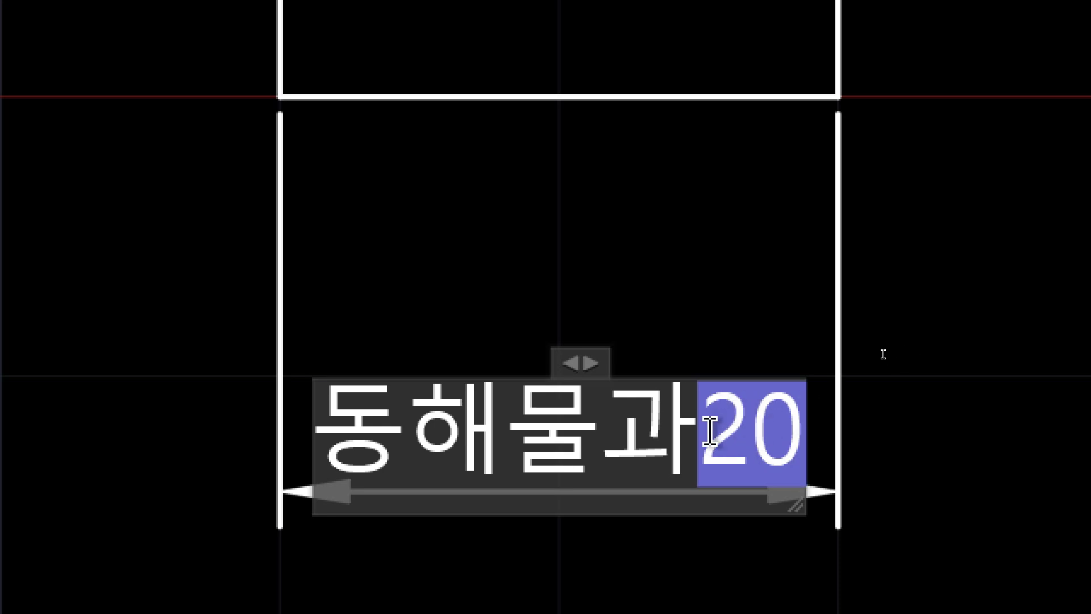
Replace the rightmost bottom-row square's dimension text with %%c<> %%p0.23, combining diameter sign, measured value and tolerance
left_click_drag(704, 441, 263, 443)
key("Delete")
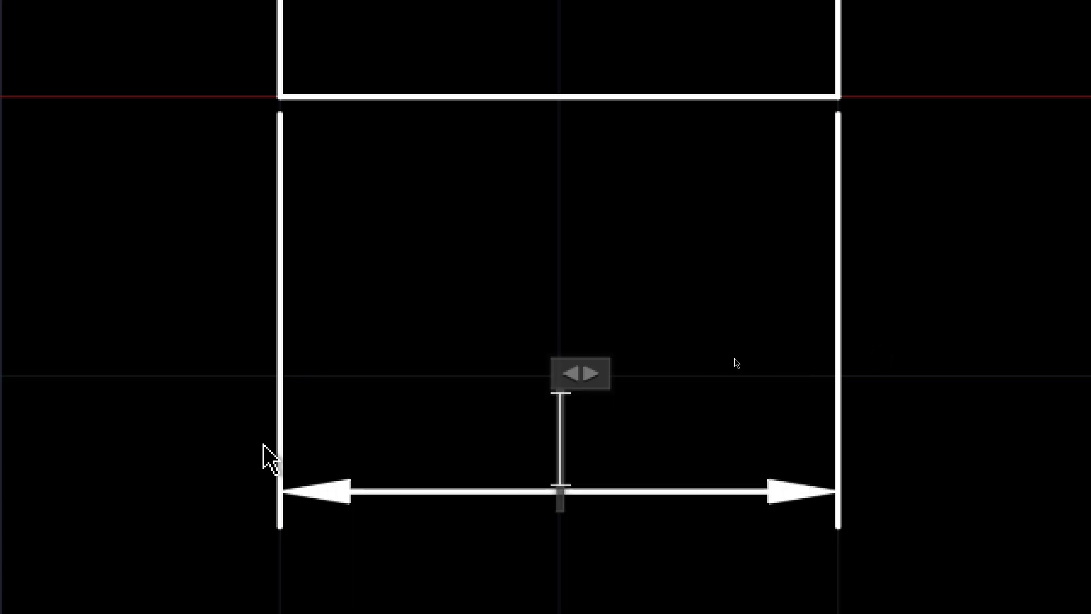
type("%%c")
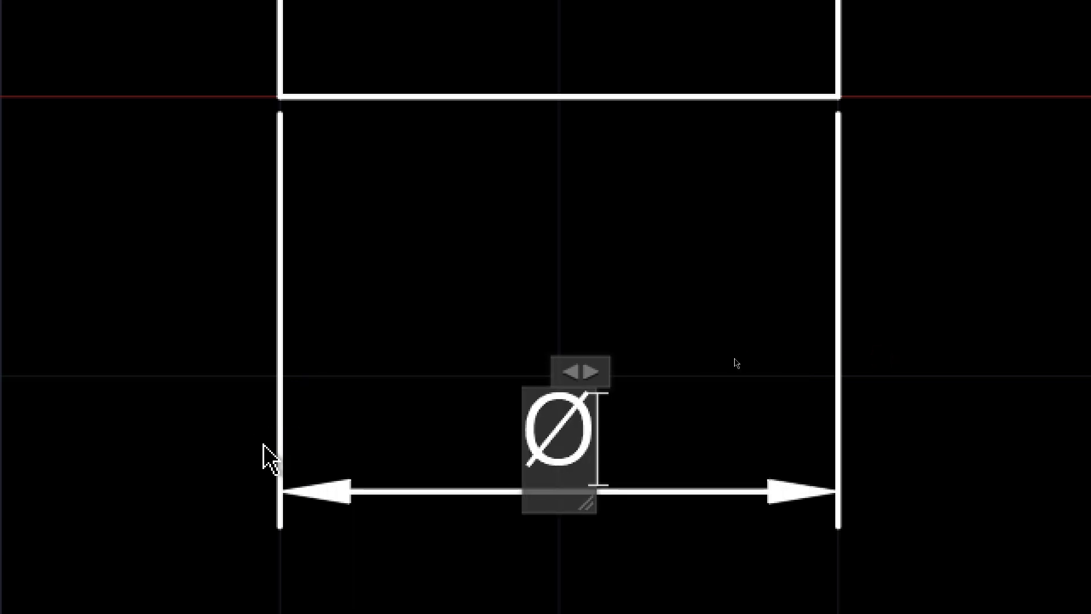
type("<>")
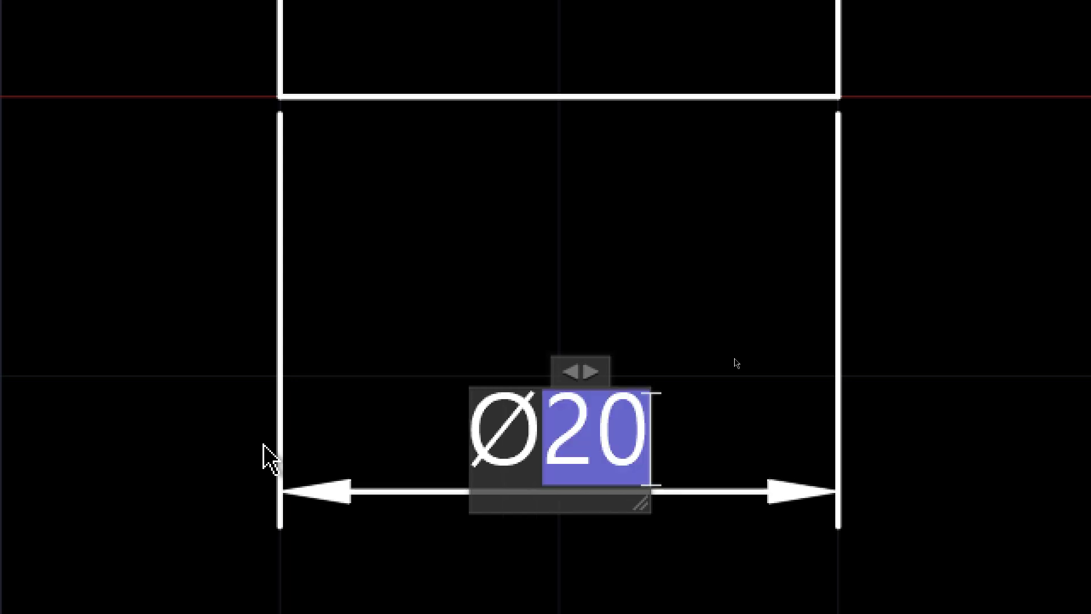
type(" %")
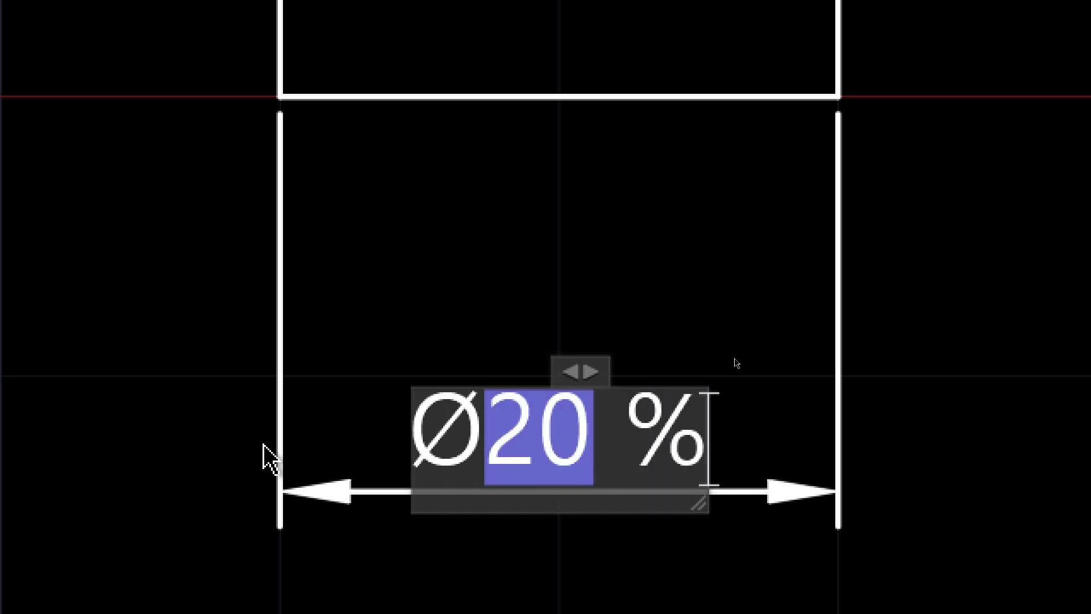
type("%p0.23")
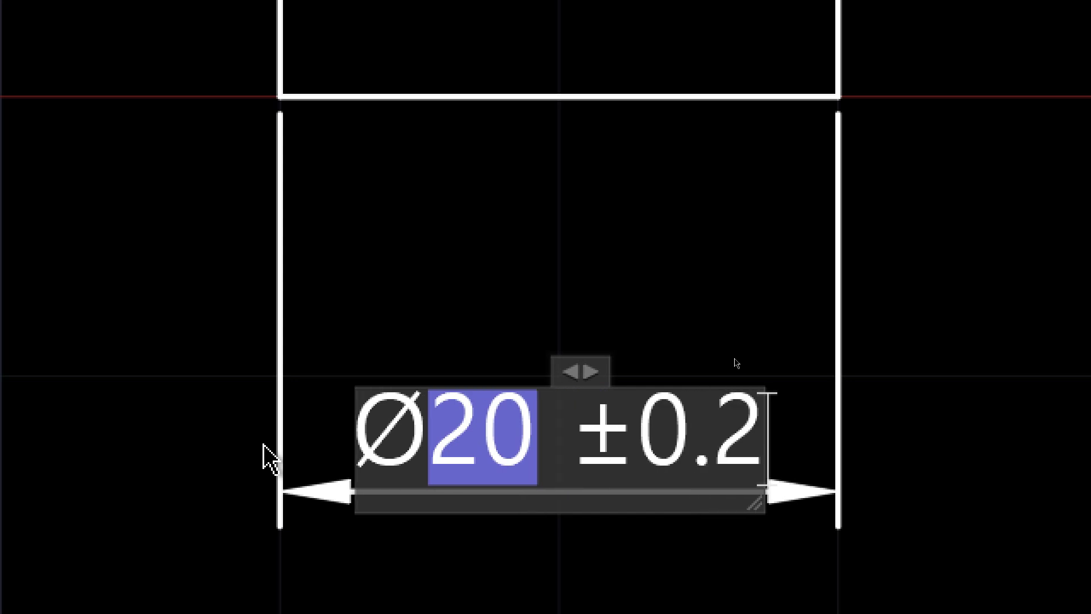
left_click(263, 446)
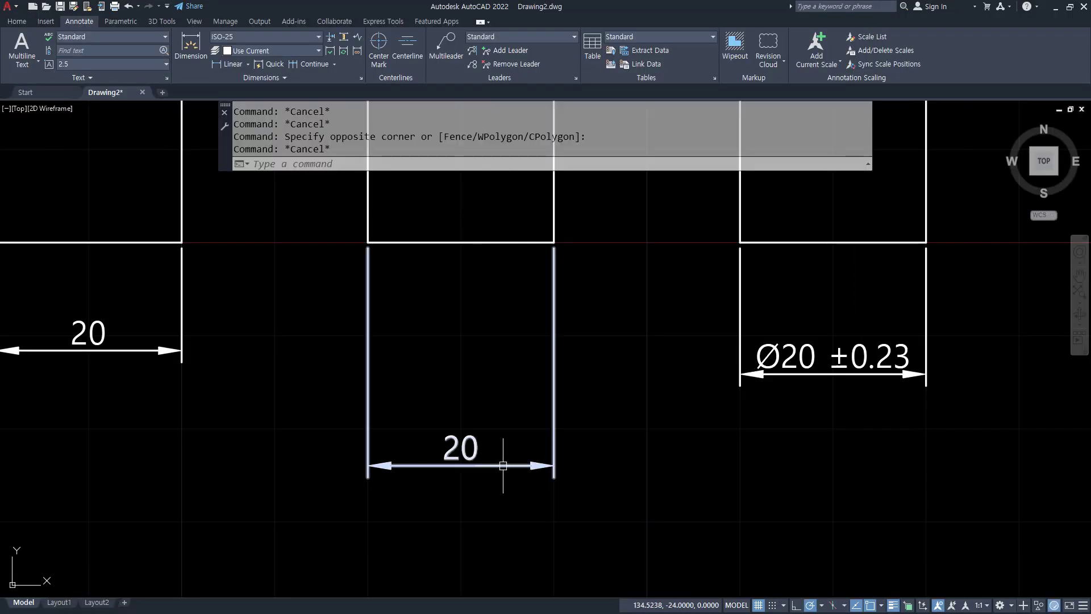
Move the dimension line below the fourth bottom-row square closer to the square using its arrow-end grip
left_click(504, 466)
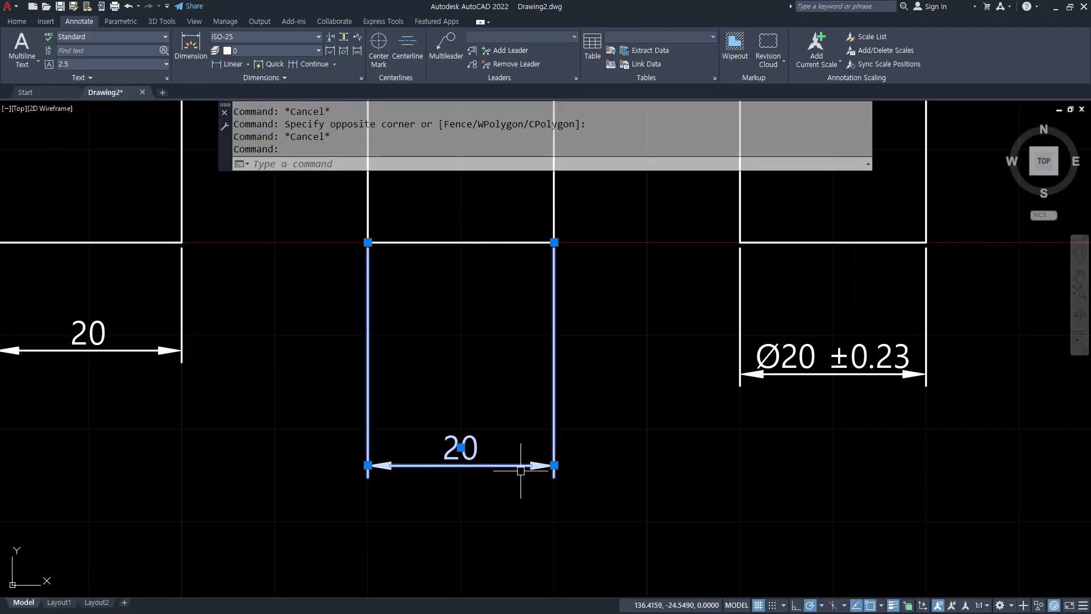
left_click(554, 465)
left_click(562, 343)
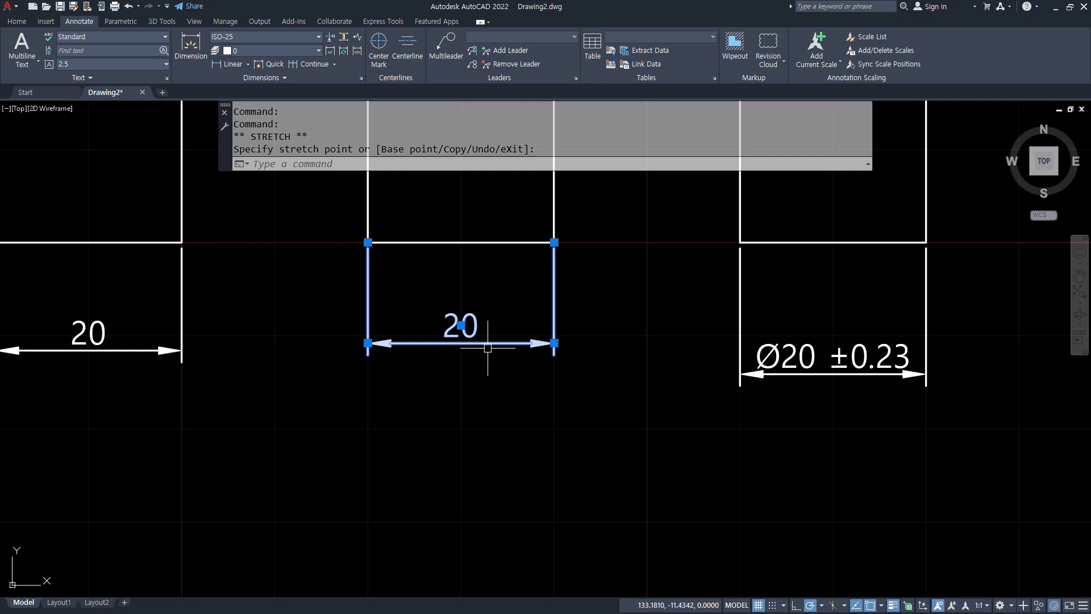
Move the fourth square's dimension text outside each extension line in turn and return it to the middle of the dimension line
left_click(461, 326)
left_click(306, 341)
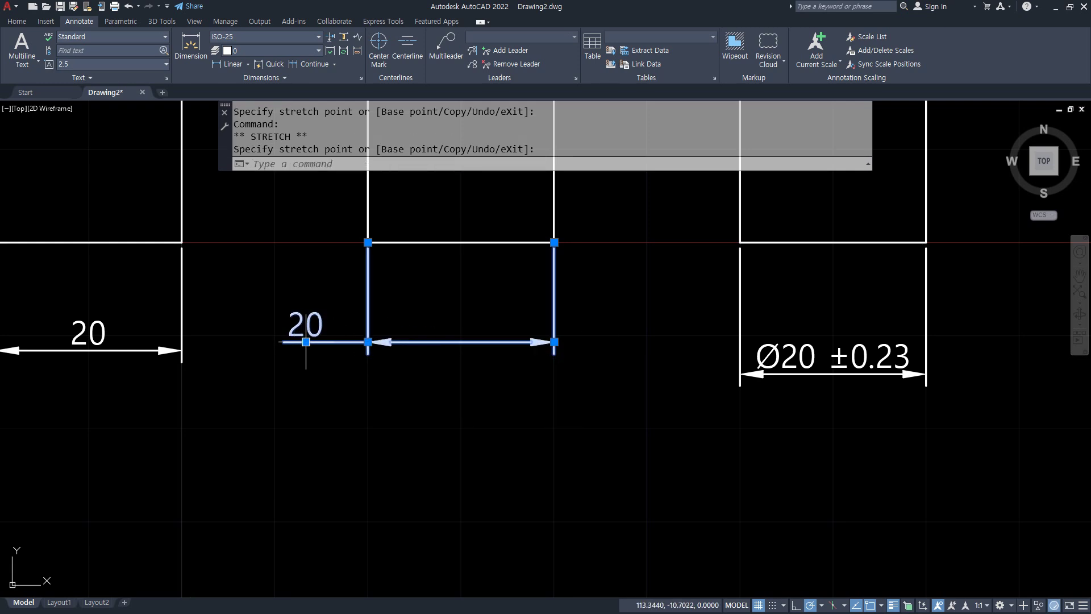
left_click(306, 342)
left_click(461, 342)
left_click(461, 342)
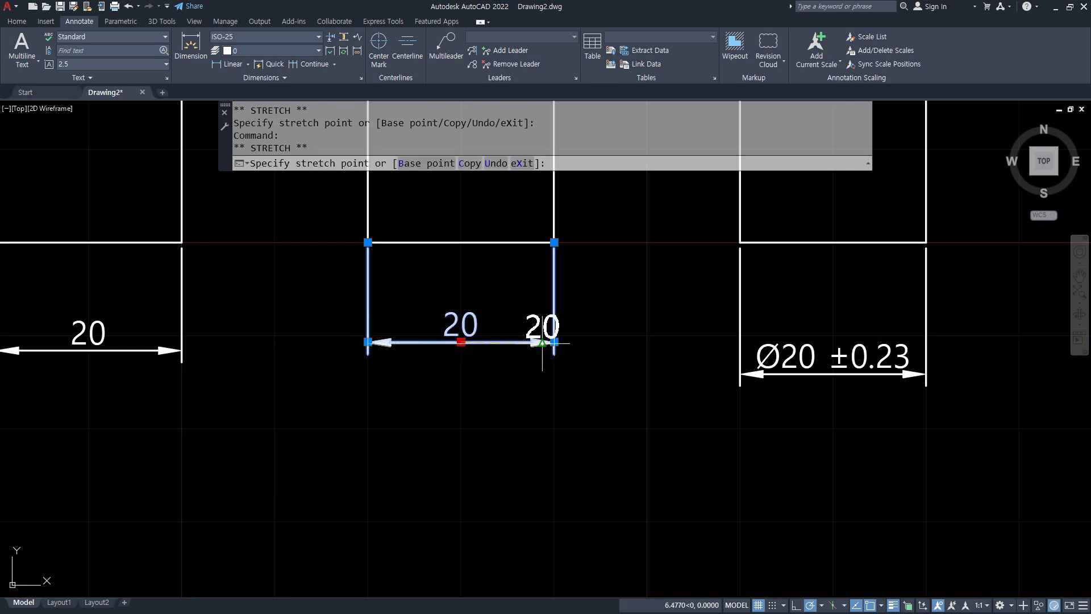
left_click(600, 341)
left_click(599, 342)
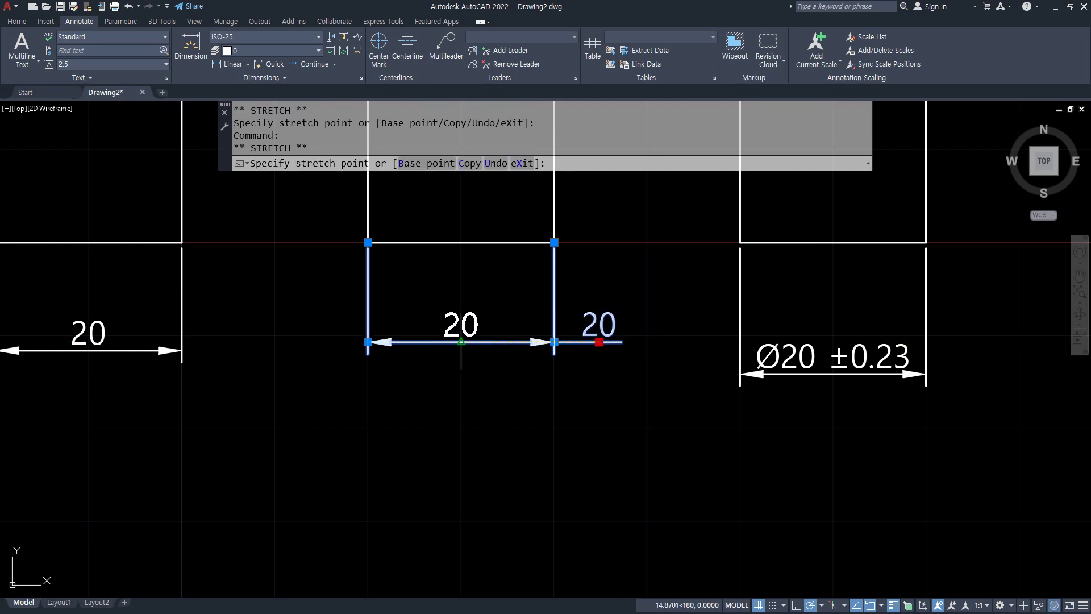
left_click(461, 341)
Stretch the fourth square's dimension so its second extension origin sits on the fifth square's lower-left corner
left_click(554, 242)
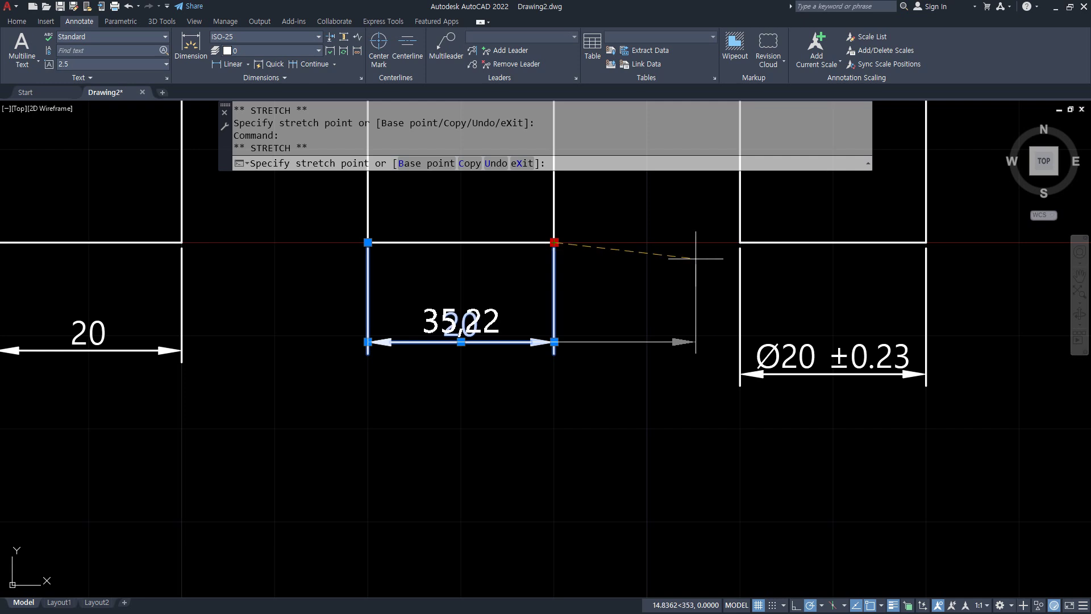
left_click(740, 243)
key("Escape")
Move the rightmost bottom-row dimension line level with the neighbouring dimension line by snapping its grip to that line's end
left_click(814, 379)
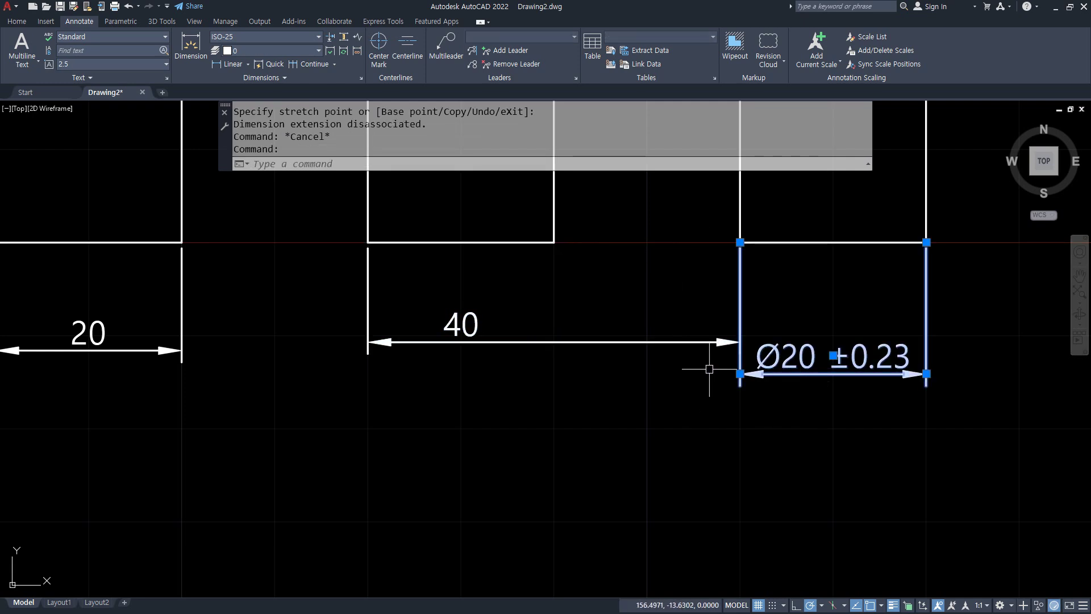
left_click(740, 373)
left_click(740, 373)
key("Escape")
Add a vertical Linear dimension beside the top-row rightmost square's right edge, with the dimension text angle set to 45
middle_click_drag(645, 394, 579, 506)
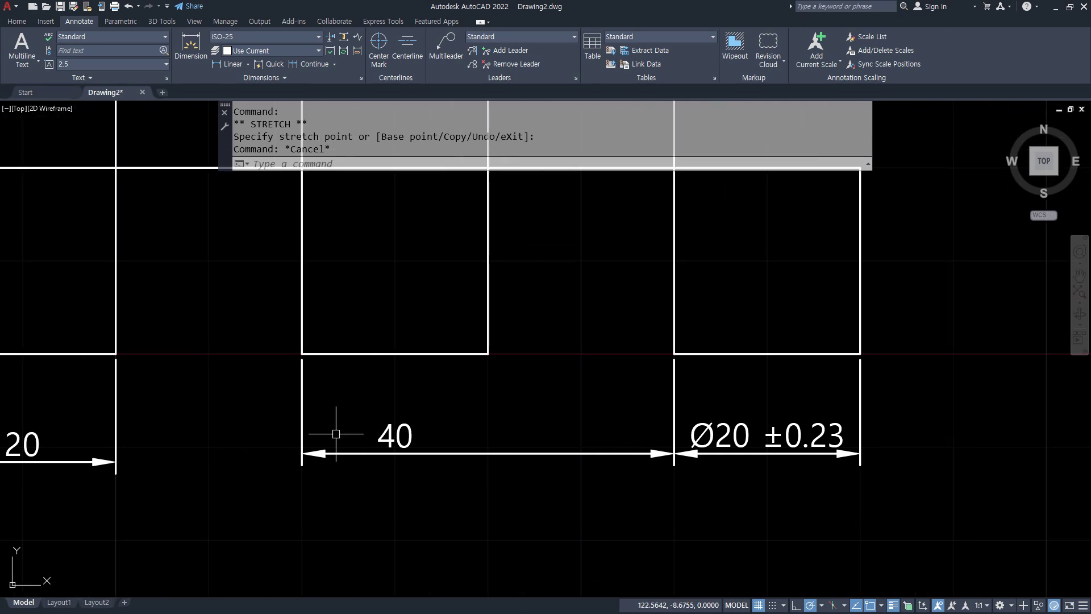
scroll(443, 171, "down", 6)
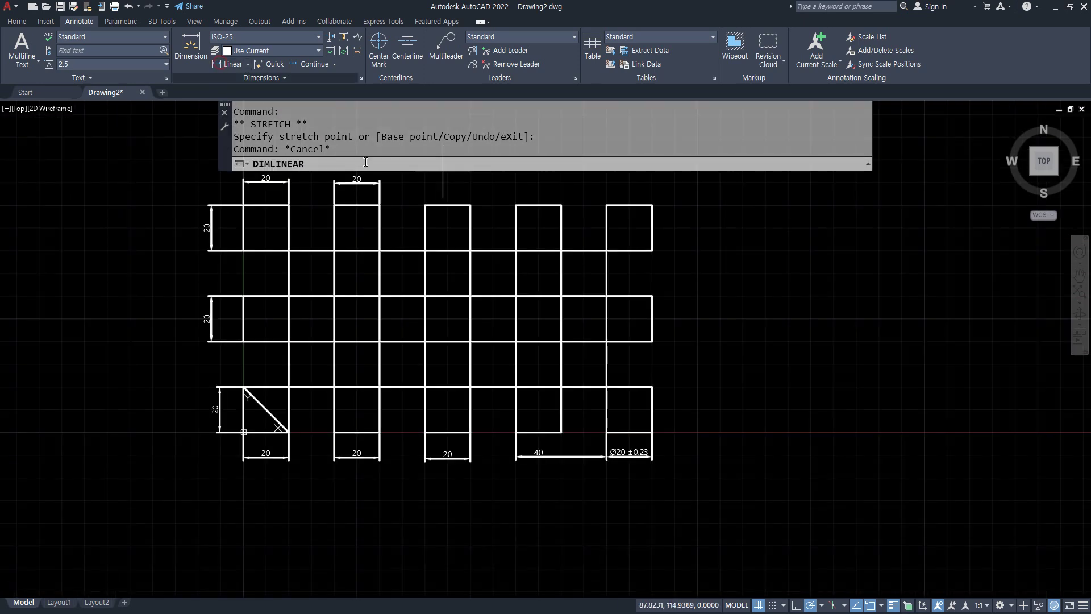
scroll(662, 219, "up", 8)
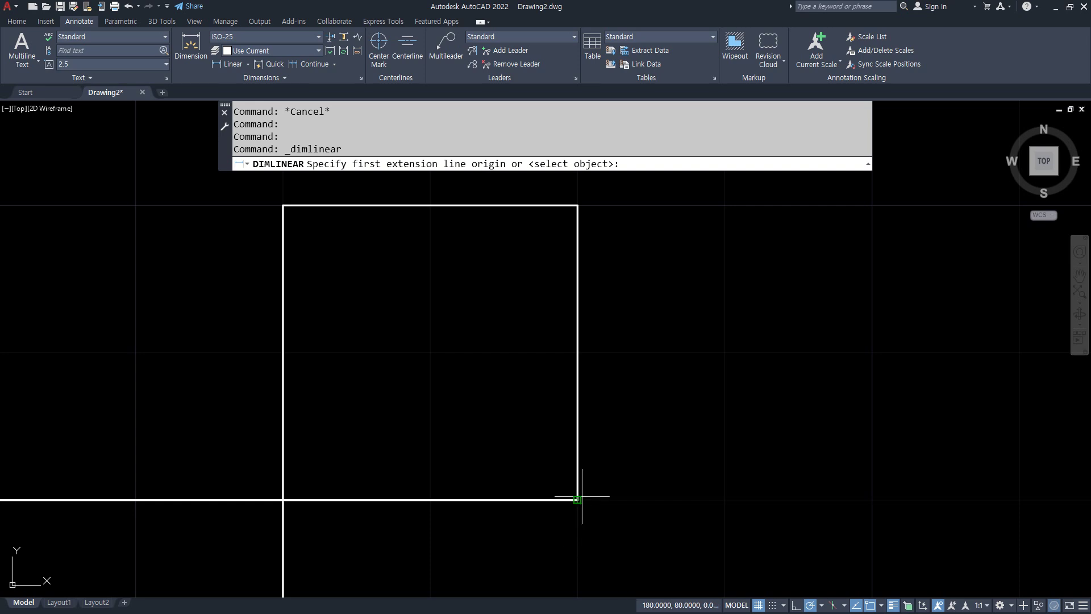
left_click(582, 496)
left_click(577, 206)
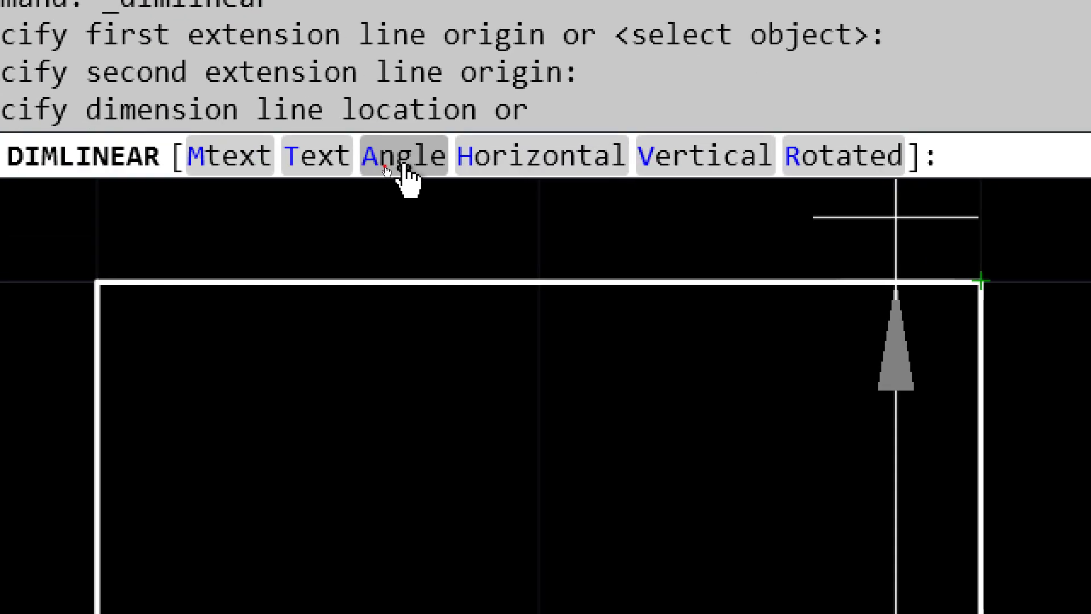
left_click(407, 174)
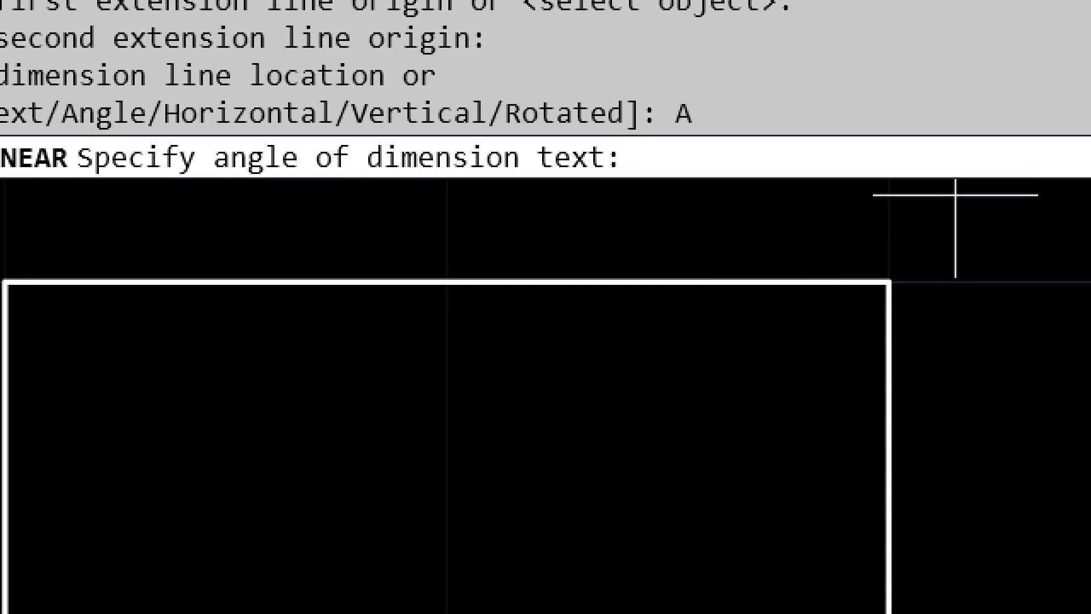
type("45")
key("Return")
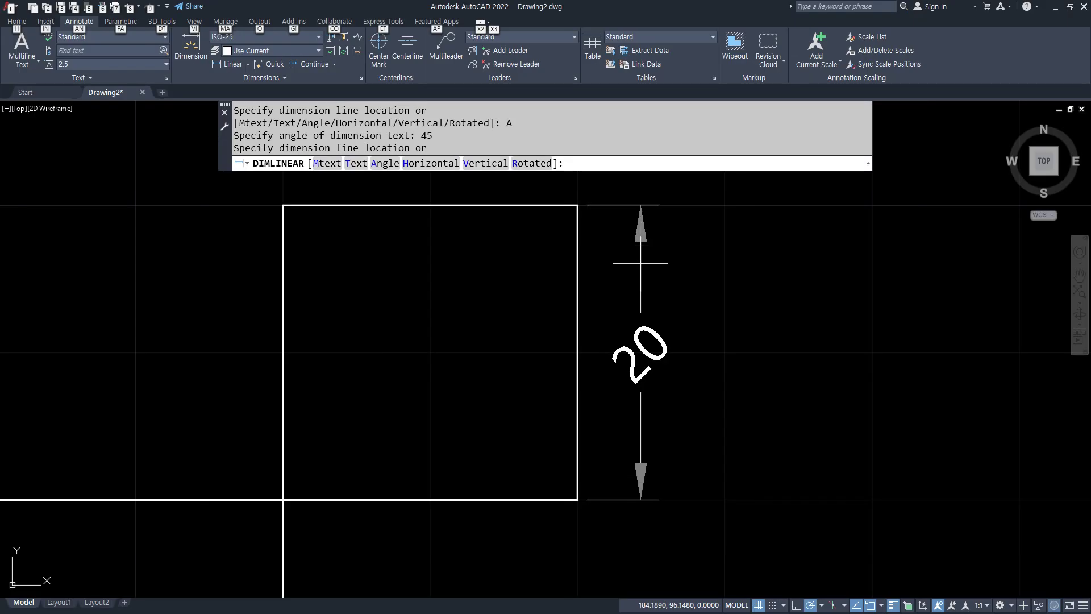
left_click(699, 264)
Dimension the top edge of the top-row rightmost square by object selection, with the text angle set to 45
middle_click_drag(414, 262, 394, 409)
key("Return")
key("Return")
left_click(276, 353)
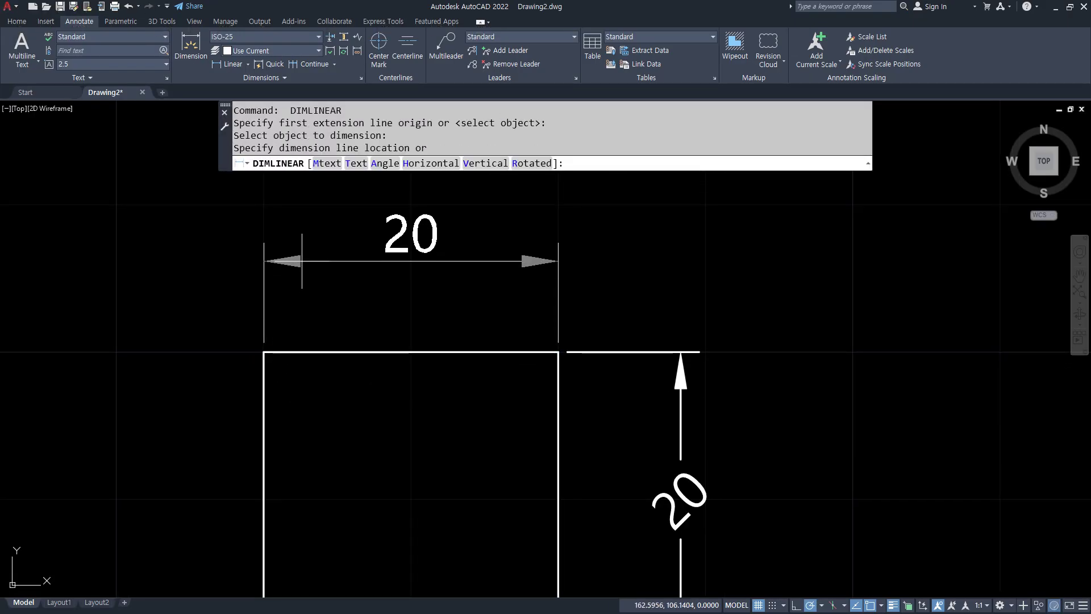
key("Return")
type("45")
key("Return")
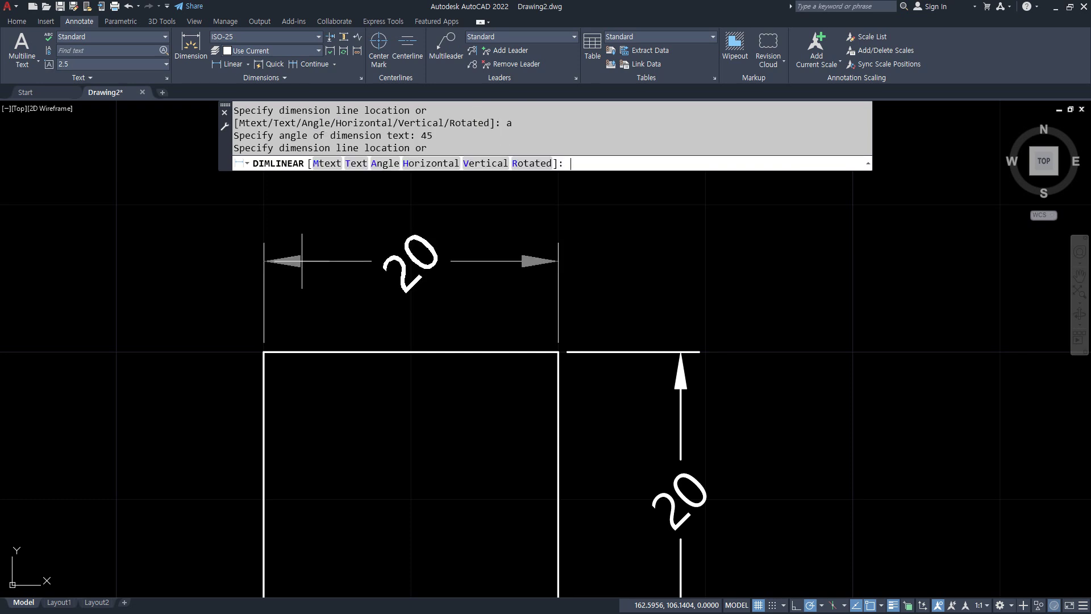
left_click(274, 253)
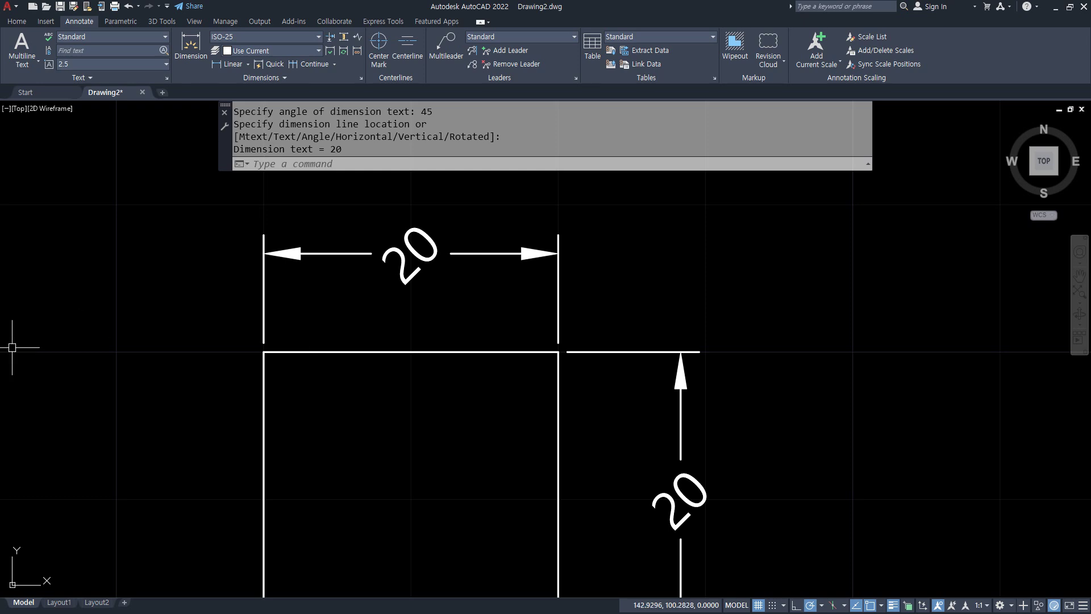
scroll(445, 334, "down", 5)
left_click(219, 67)
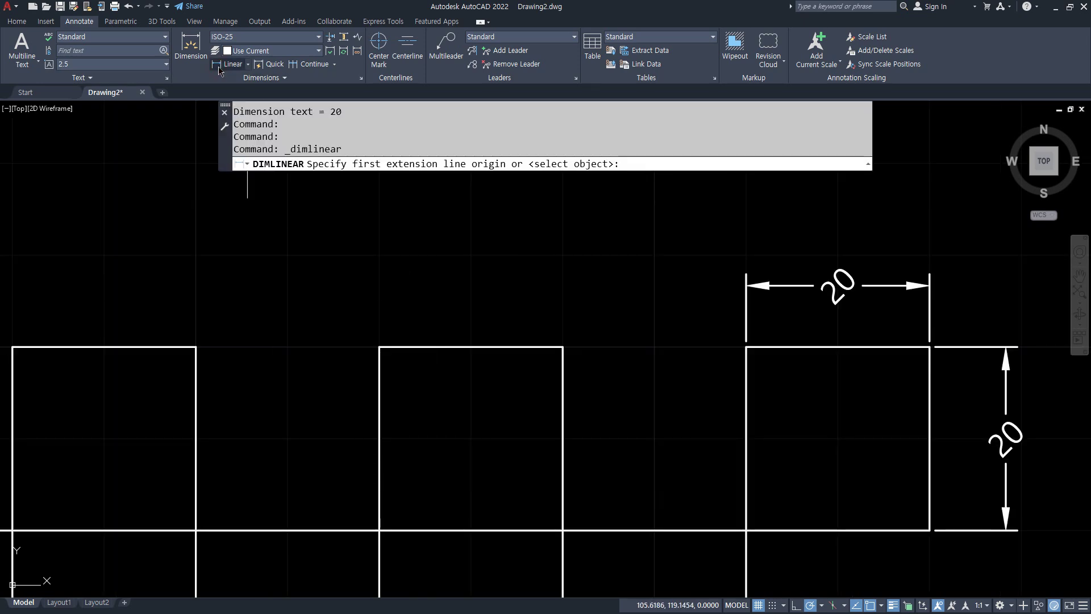
left_click(379, 347)
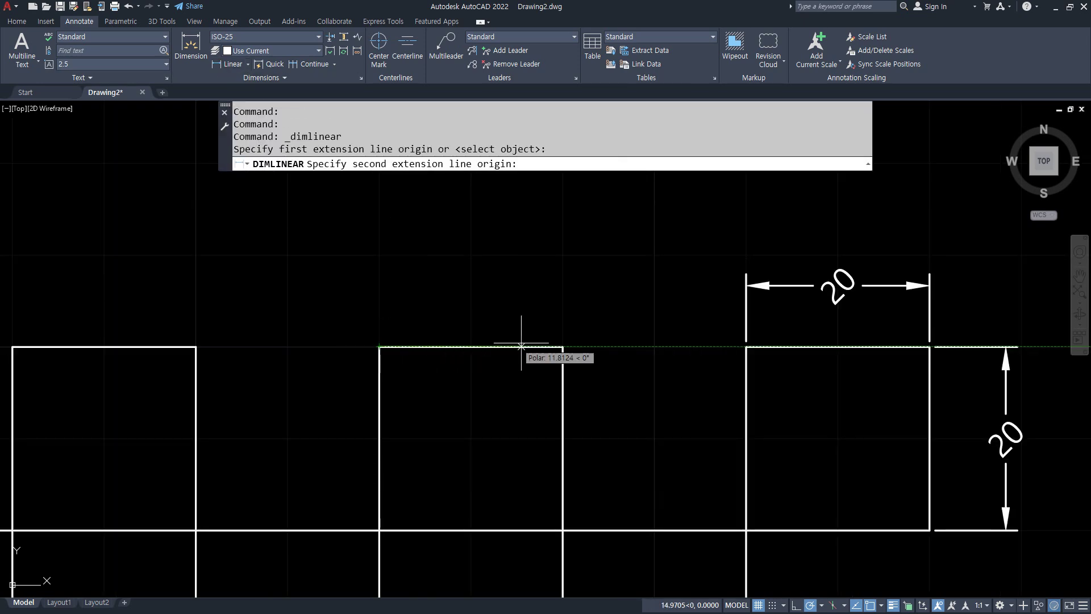
left_click(563, 347)
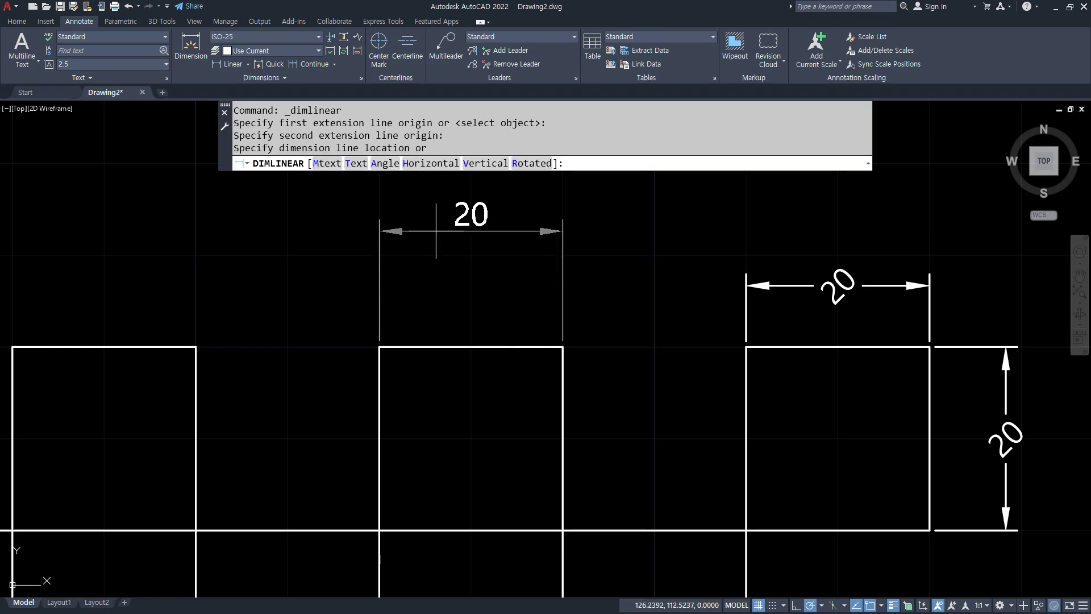
key("Escape")
Erase the horizontal and vertical dimensions around the diagonal line in the bottom-row leftmost square
scroll(412, 362, "down", 8)
scroll(356, 395, "up", 6)
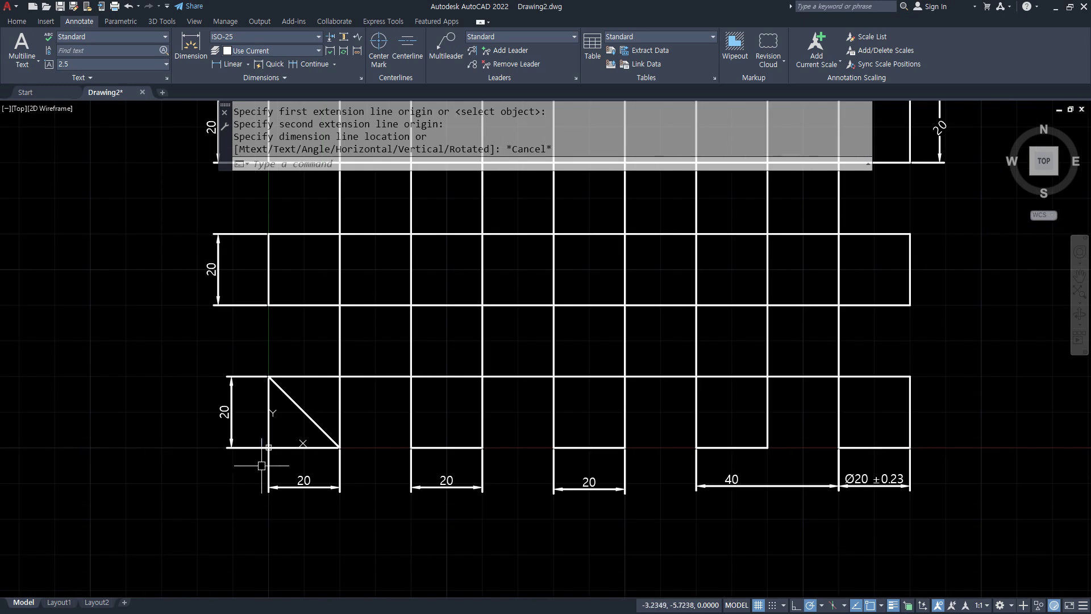
left_click(285, 470)
left_click(190, 392)
type("e")
key("Return")
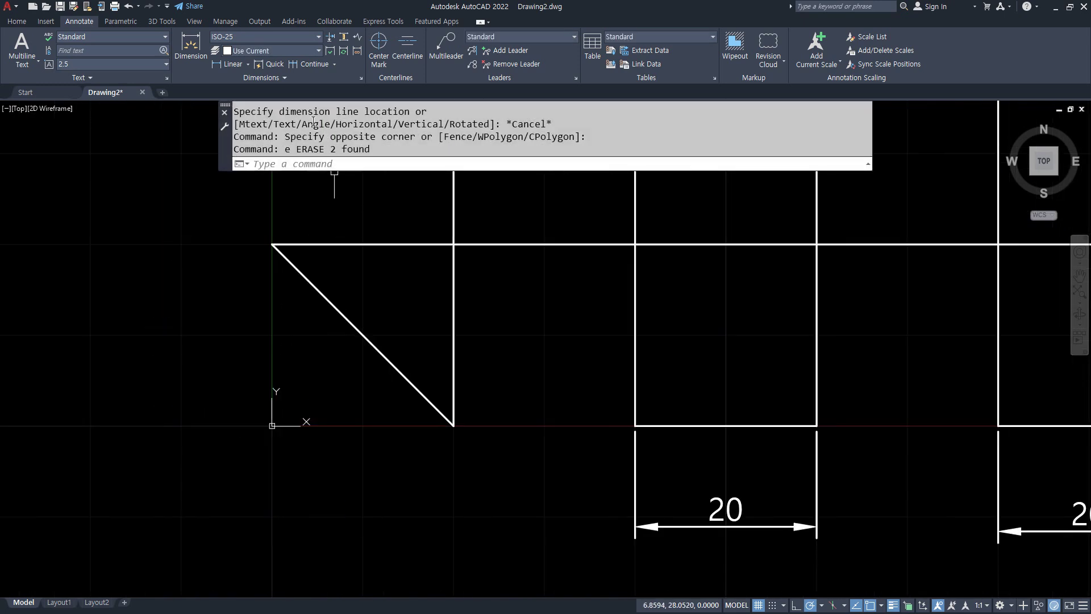
Add a Linear dimension between the diagonal line's endpoints with the Horizontal option, placing it below the leftmost square
left_click(233, 64)
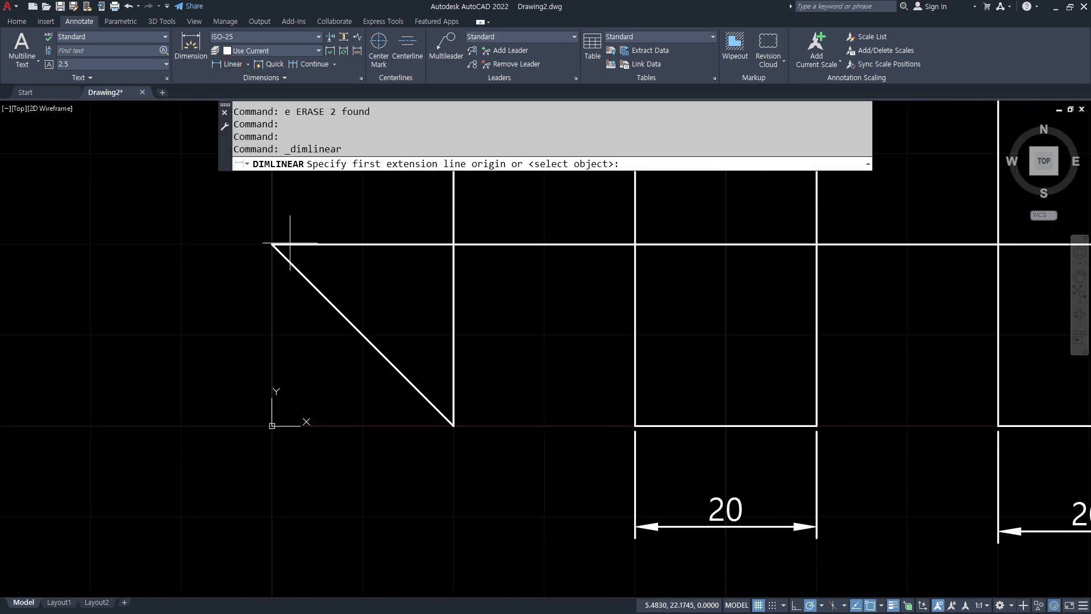
left_click(271, 245)
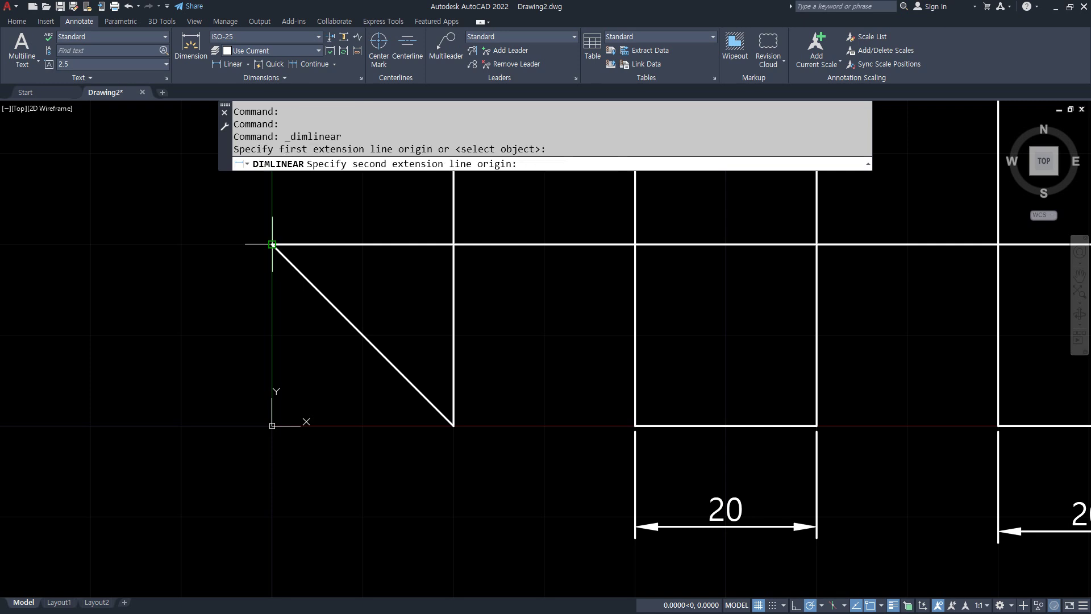
left_click(454, 425)
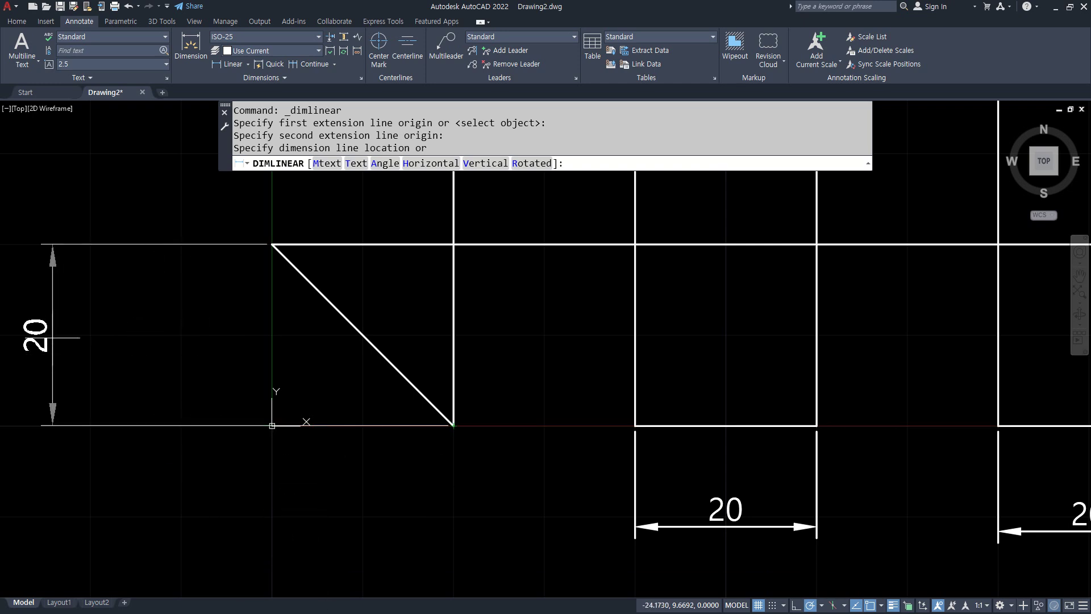
left_click(432, 164)
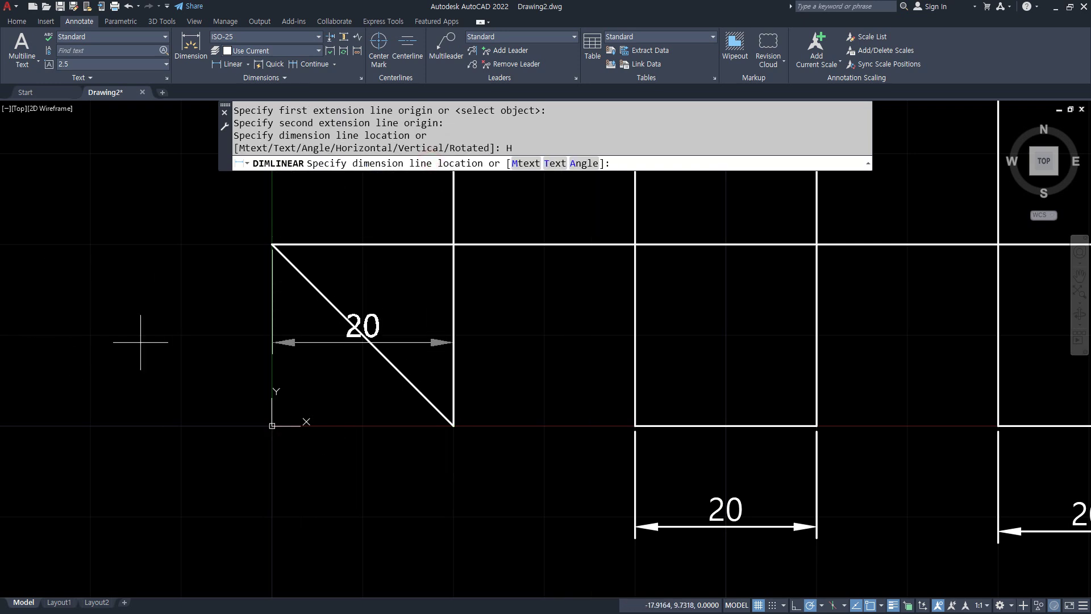
left_click(241, 519)
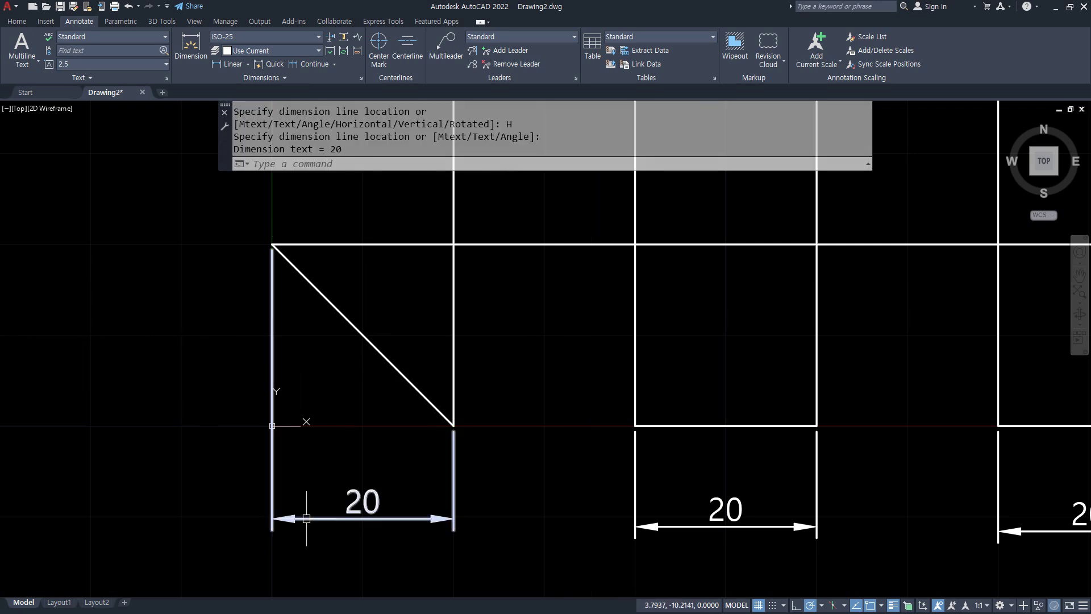
Add a Linear dimension between the diagonal line's endpoints with the Vertical option, placing it outside the leftmost square's left edge
key("Return")
left_click(273, 245)
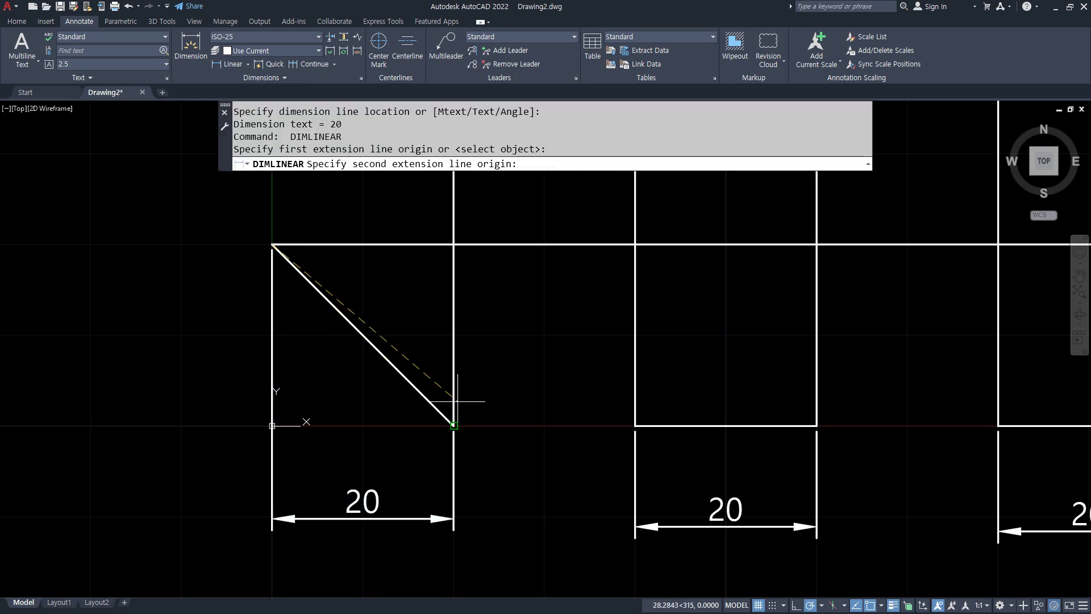
left_click(454, 424)
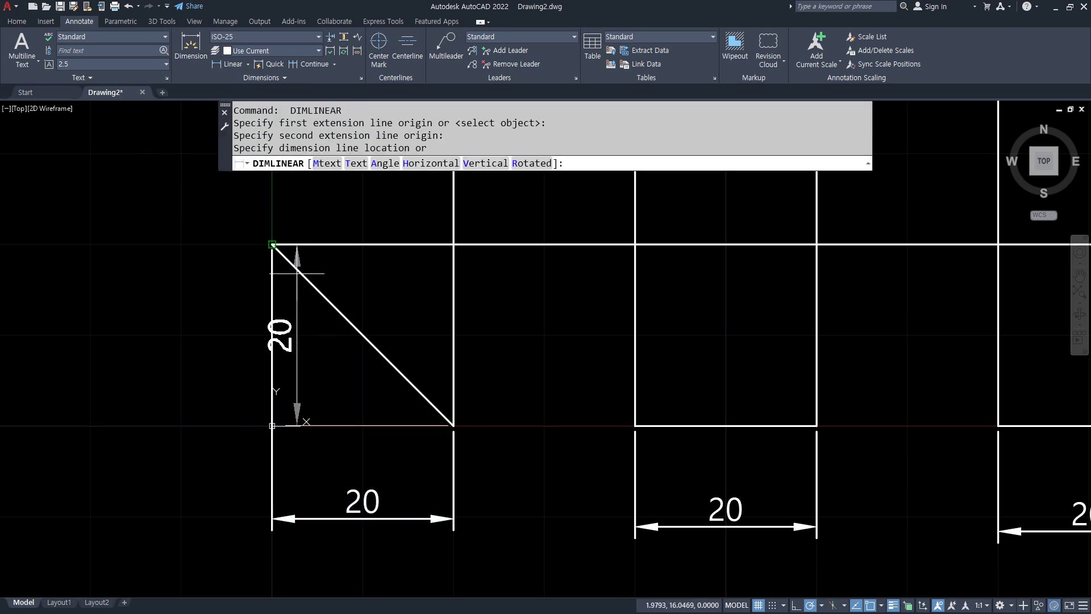
left_click(483, 164)
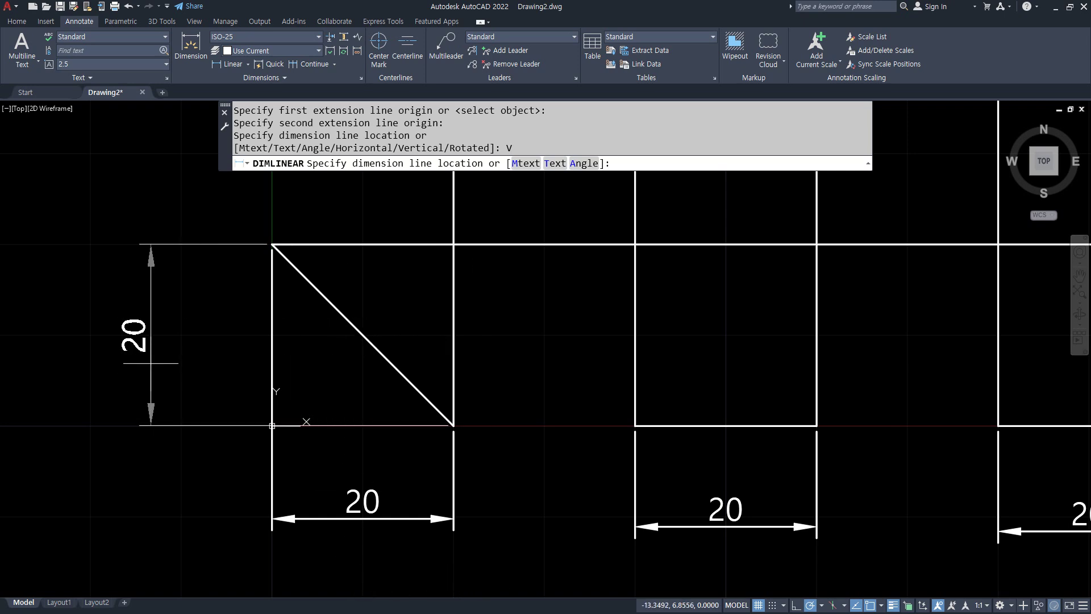
left_click(182, 361)
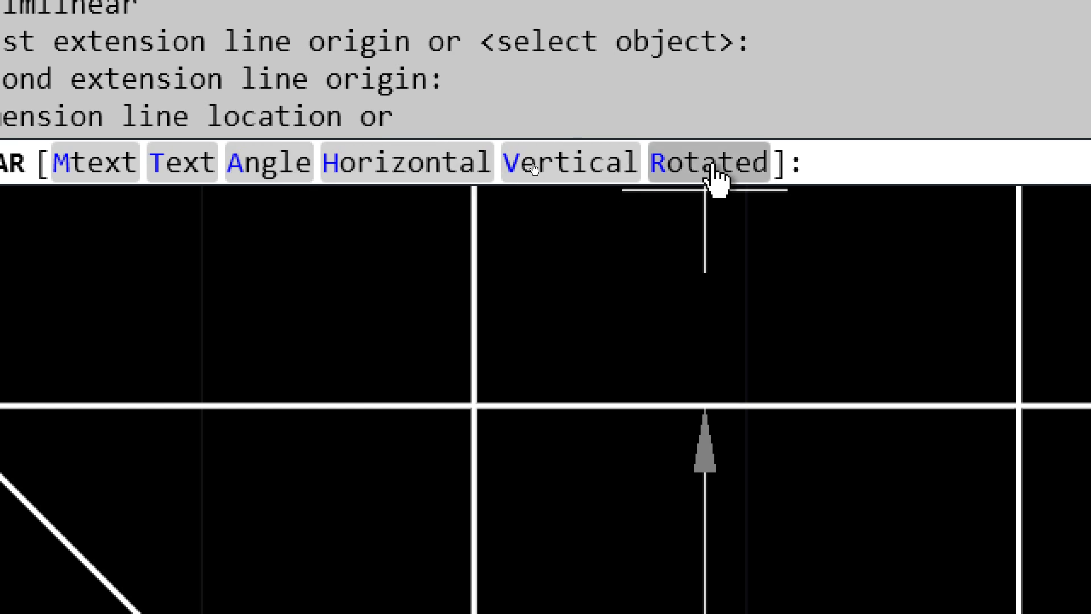
Dimension the diagonal line's full length with the Linear Rotated option at angle 45, placing the dimension below and left of the line
scroll(407, 370, "down", 5)
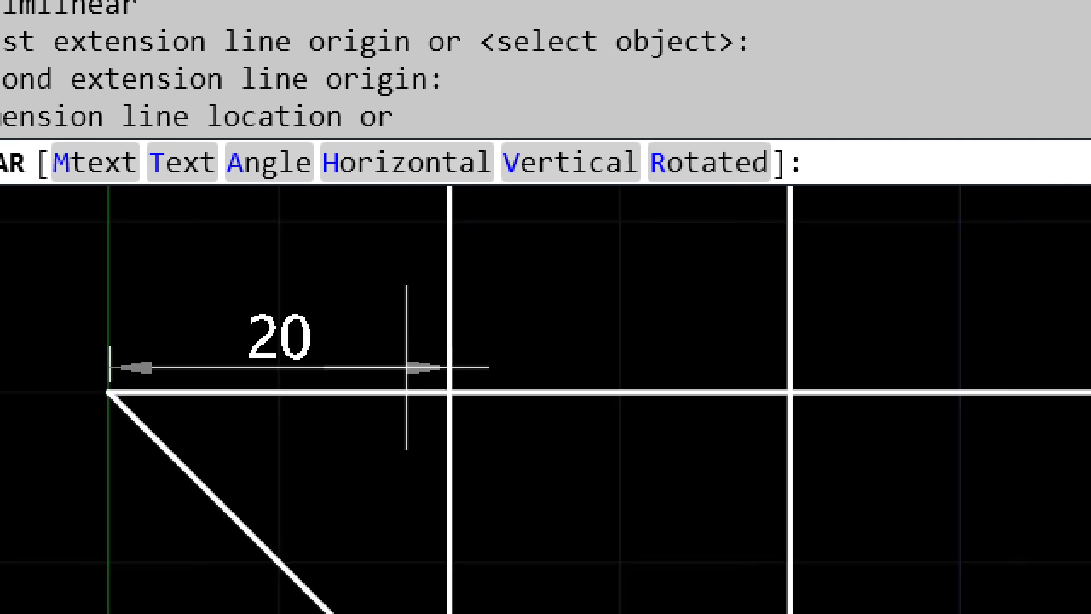
middle_click_drag(415, 480, 429, 398)
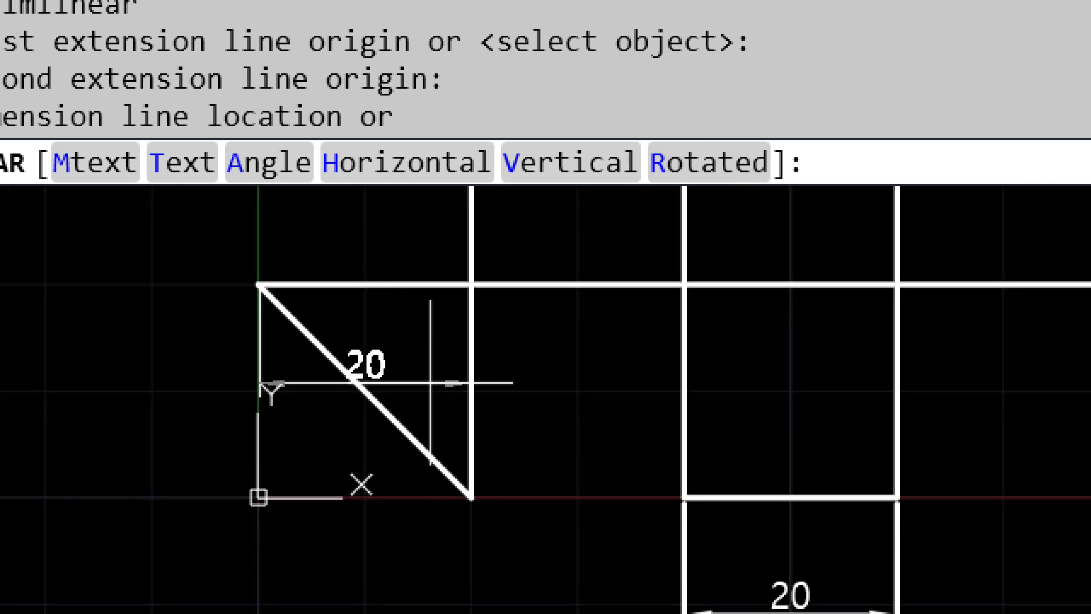
left_click(698, 166)
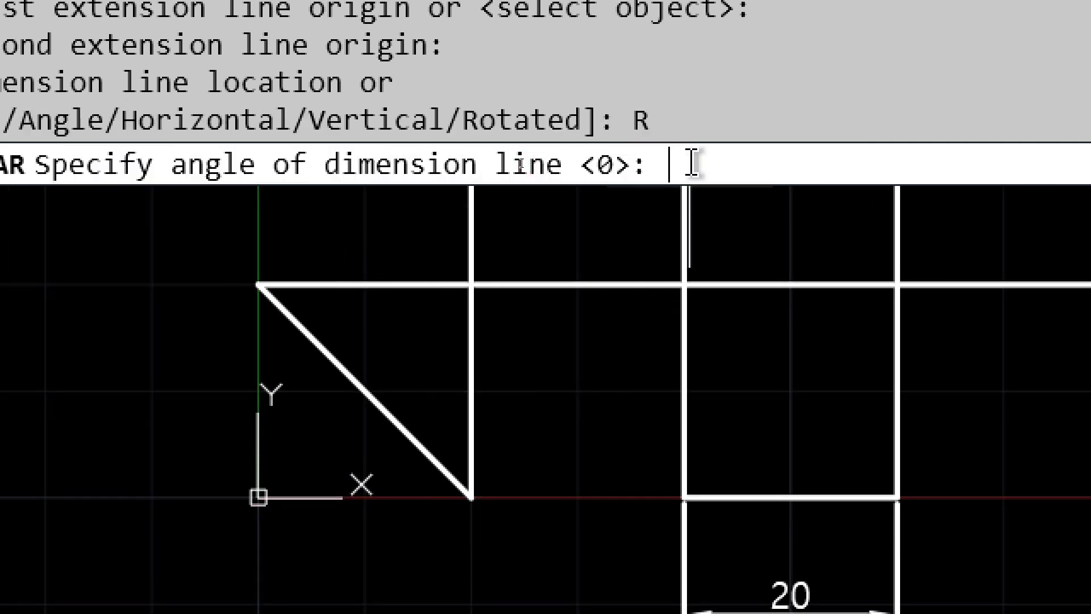
type("45")
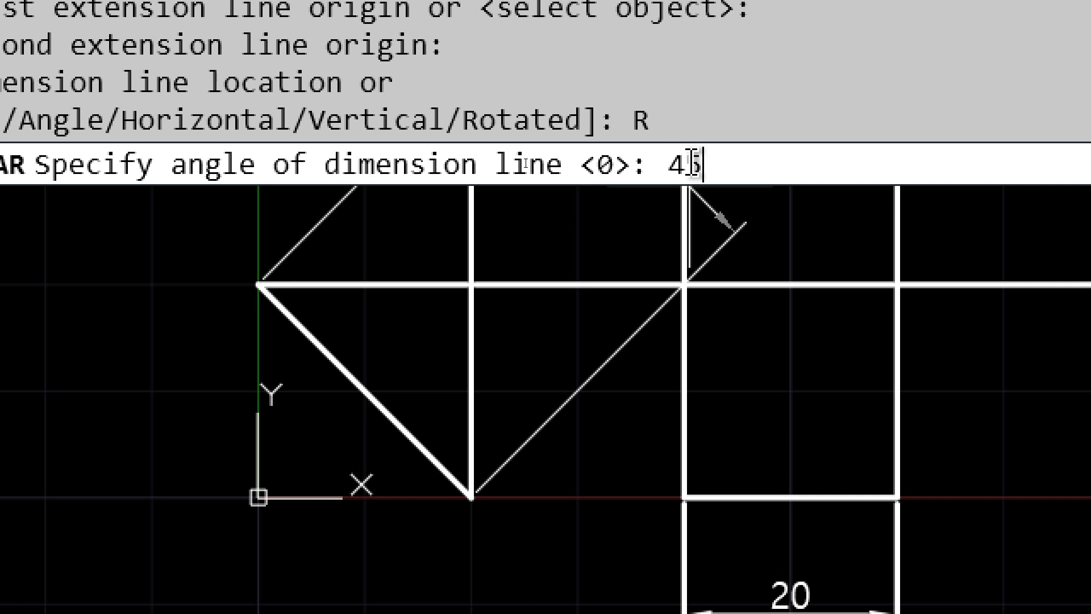
key("Return")
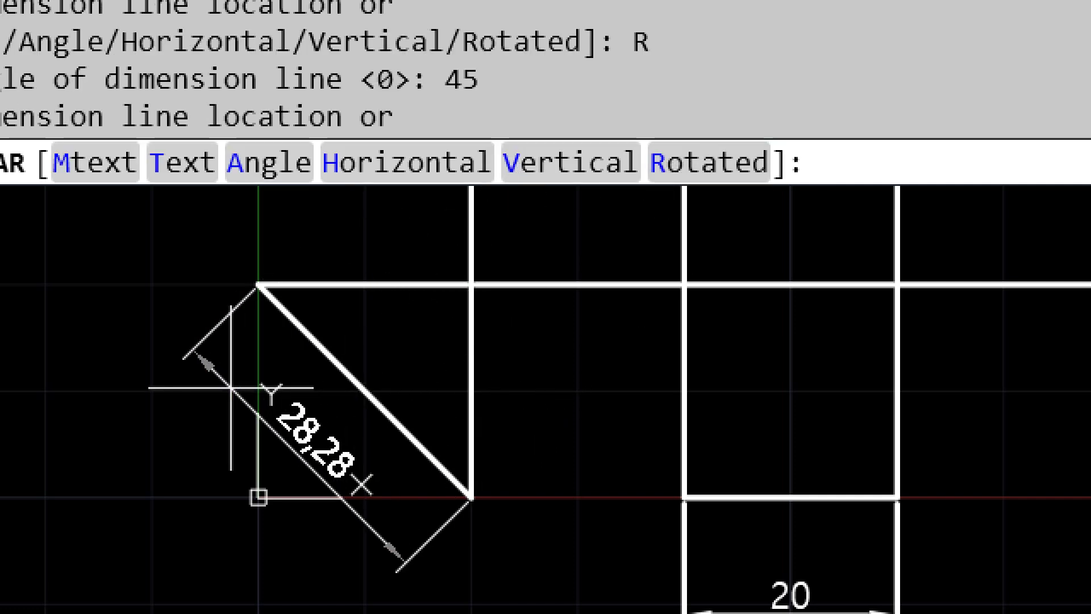
left_click(190, 385)
scroll(458, 495, "up", 2)
middle_click_drag(458, 495, 516, 463)
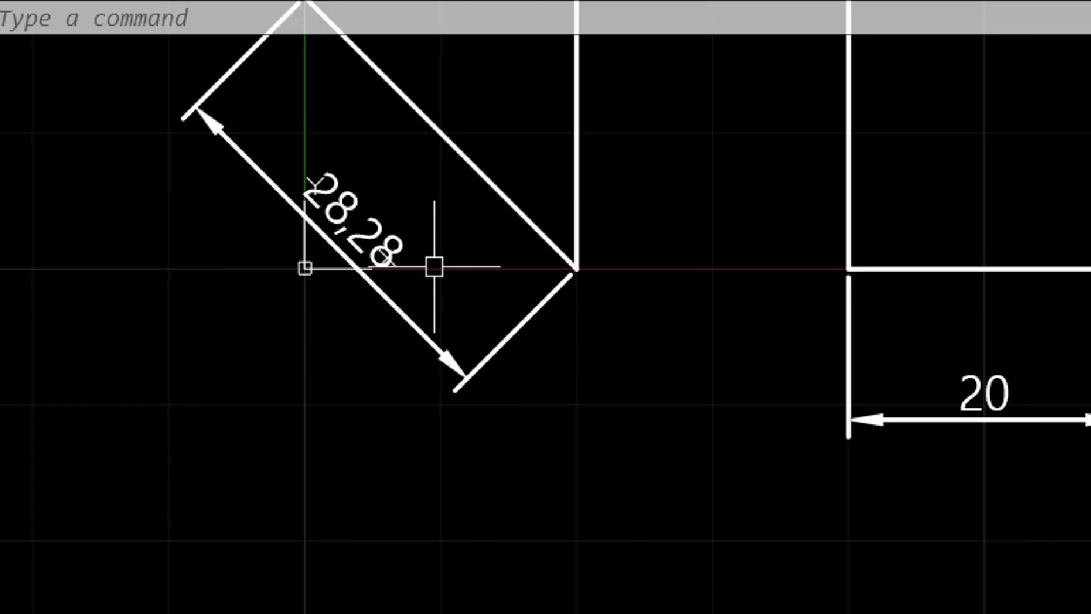
scroll(292, 311, "up", 3)
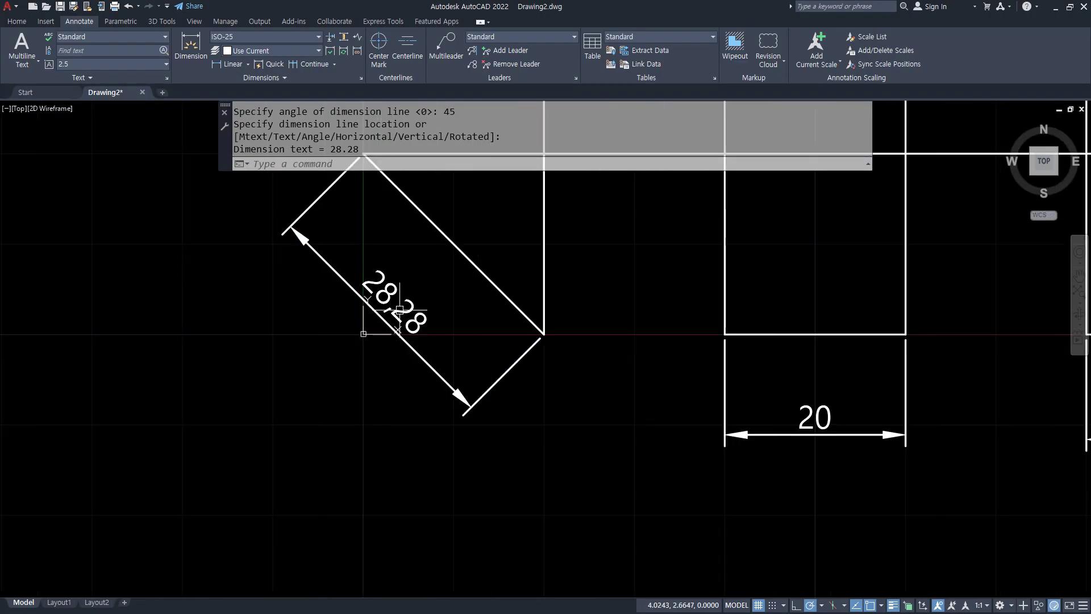
Draw a 20-unit line at 45° in the empty area left of the dimensioned diagonal
mouse_move(205, 203)
middle_mouse_down()
mouse_move(314, 327)
mouse_move(517, 353)
middle_mouse_up()
type("l")
key("Return")
left_click(285, 449)
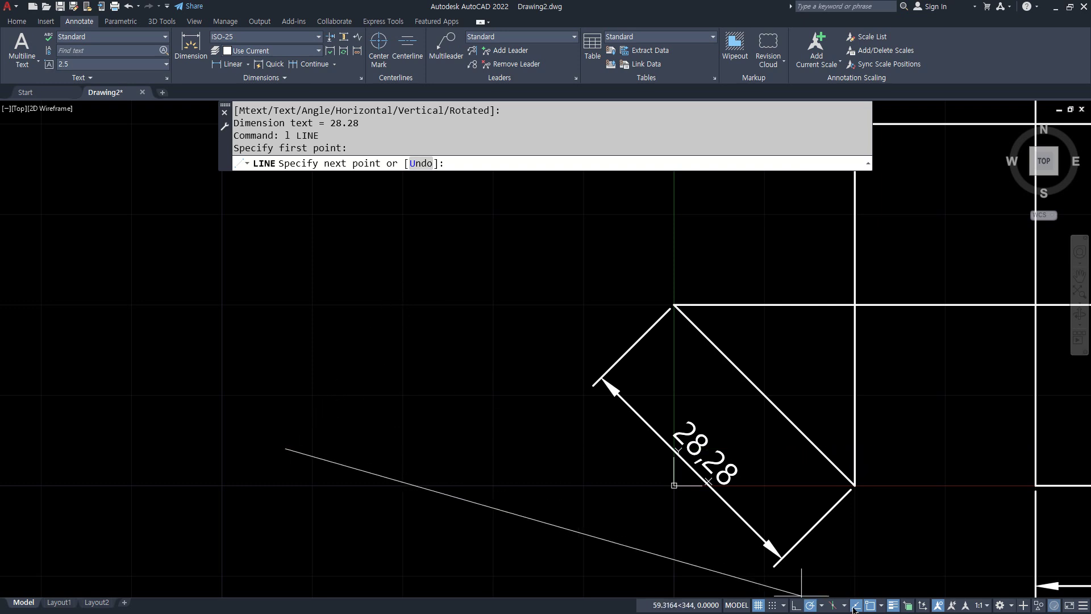
left_click(822, 605)
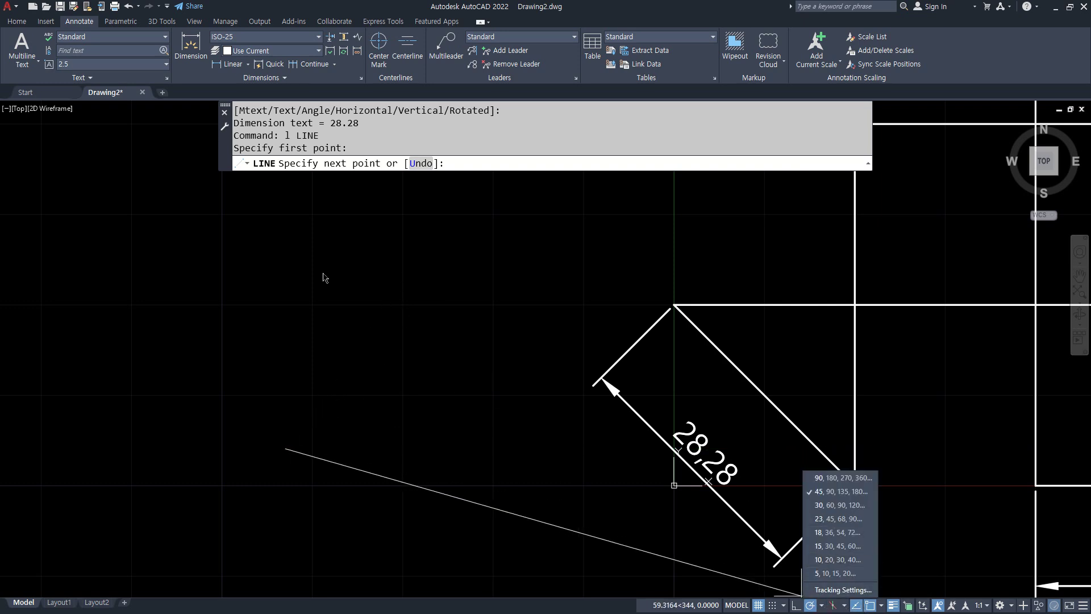
left_click(493, 6)
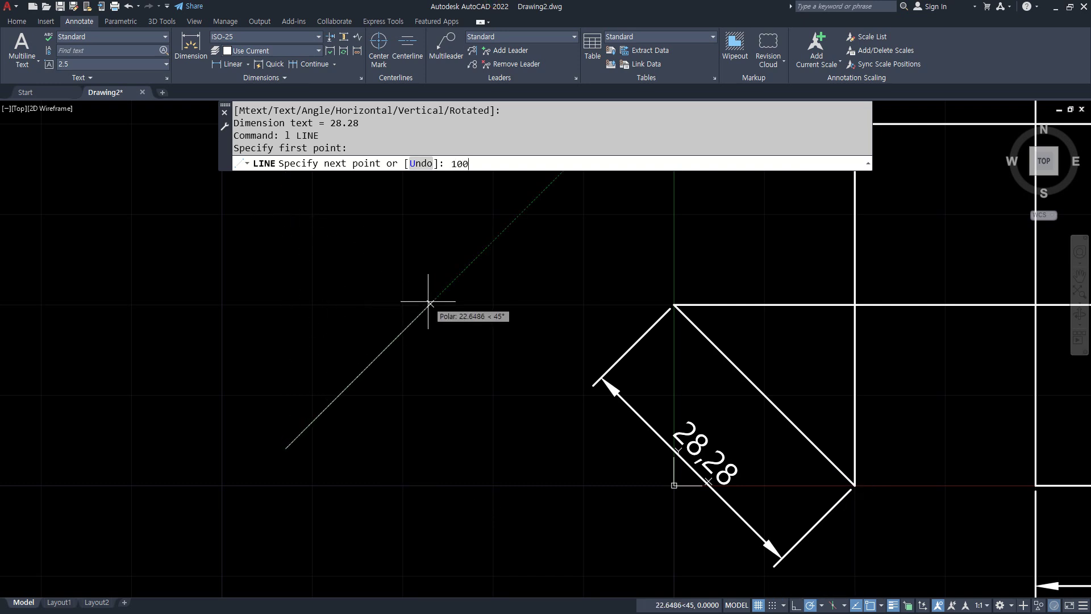
key("Return")
key("ctrl+z")
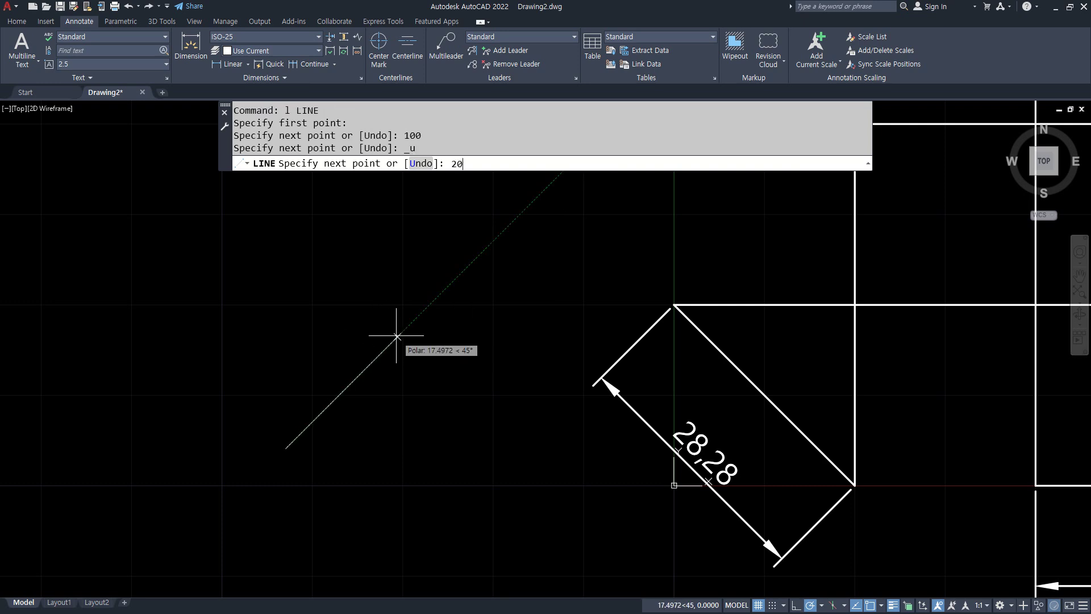
key("Return")
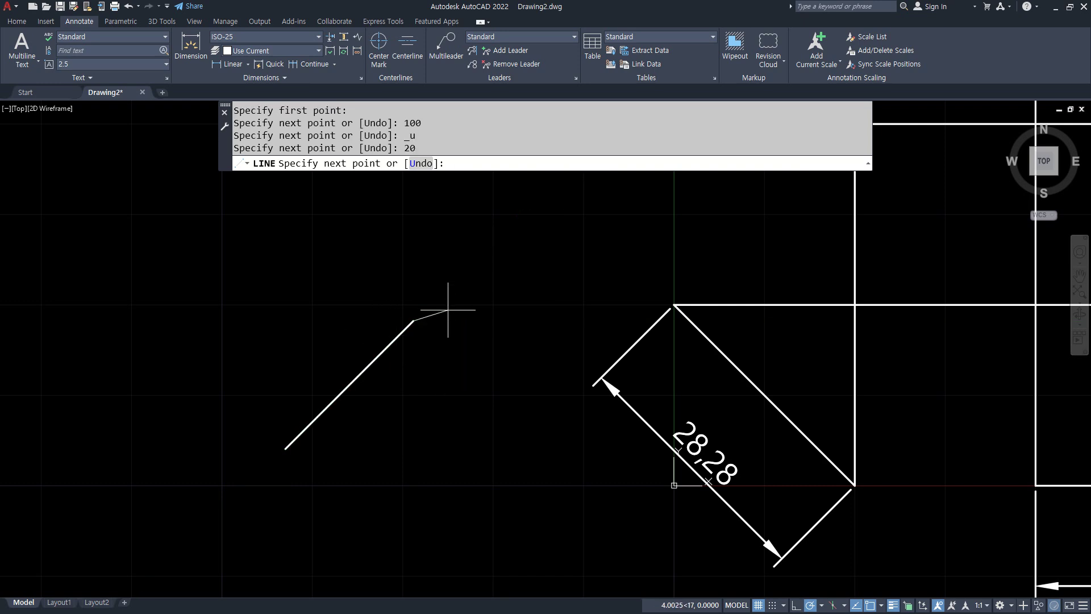
key("Return")
Add a vertical Linear dimension left of the new 45° line and a horizontal one below it, using its endpoints
left_click(223, 64)
left_click(413, 321)
left_click(286, 448)
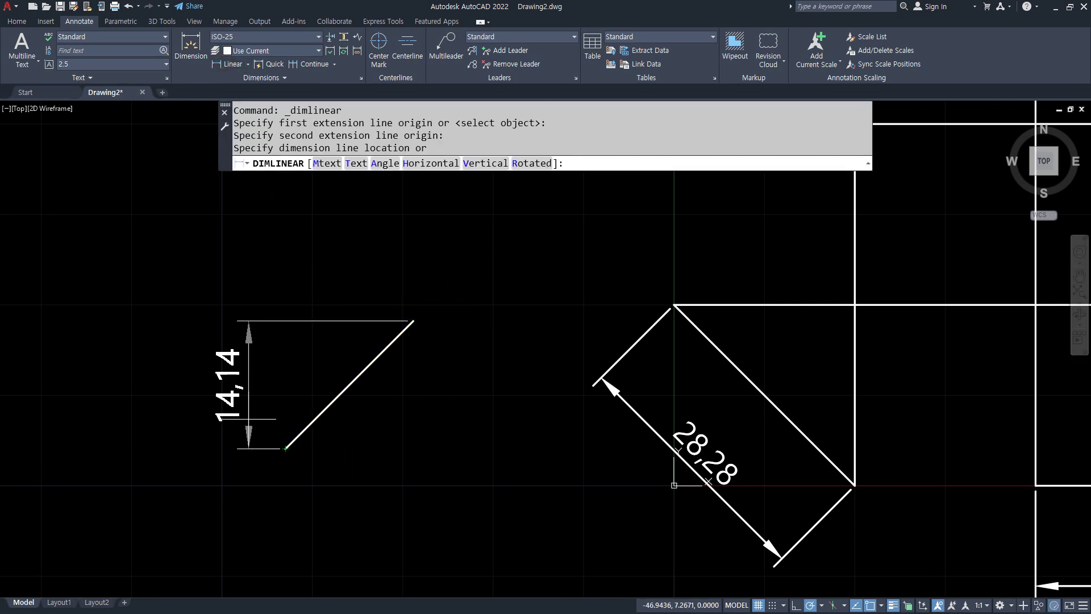
left_click(236, 432)
key("Return")
left_click(286, 448)
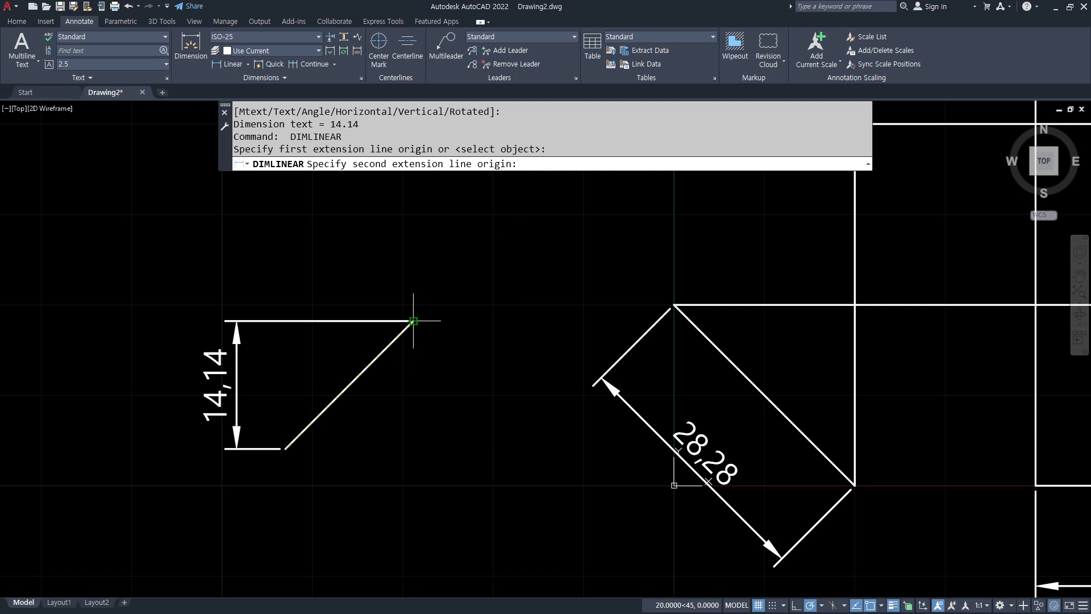
left_click(414, 321)
left_click(405, 519)
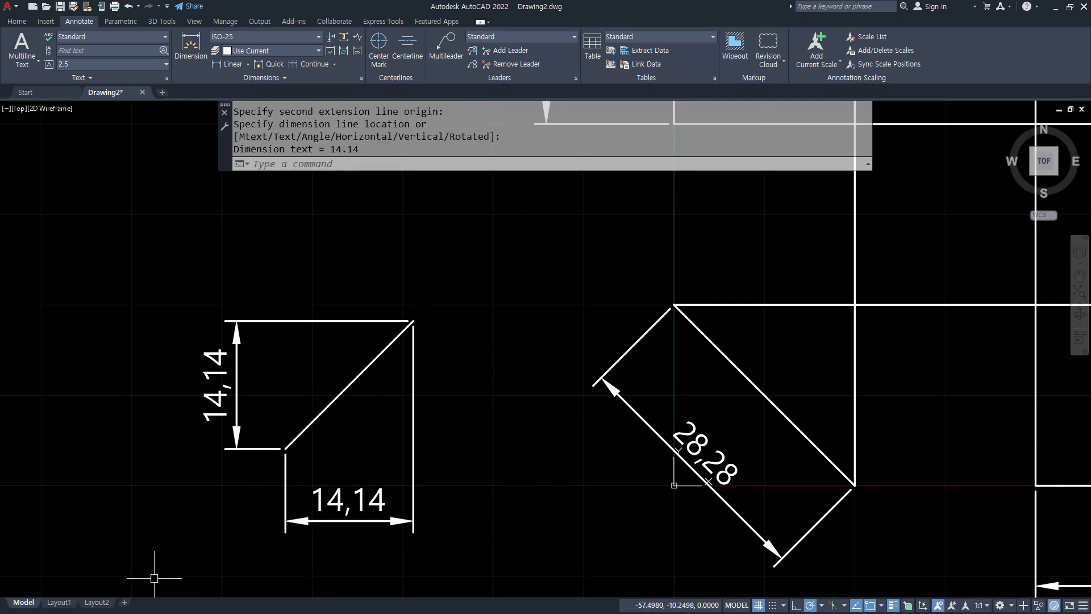
Move the 45° line's vertical dimension from its left side to its right side by grip editing
left_click(219, 448)
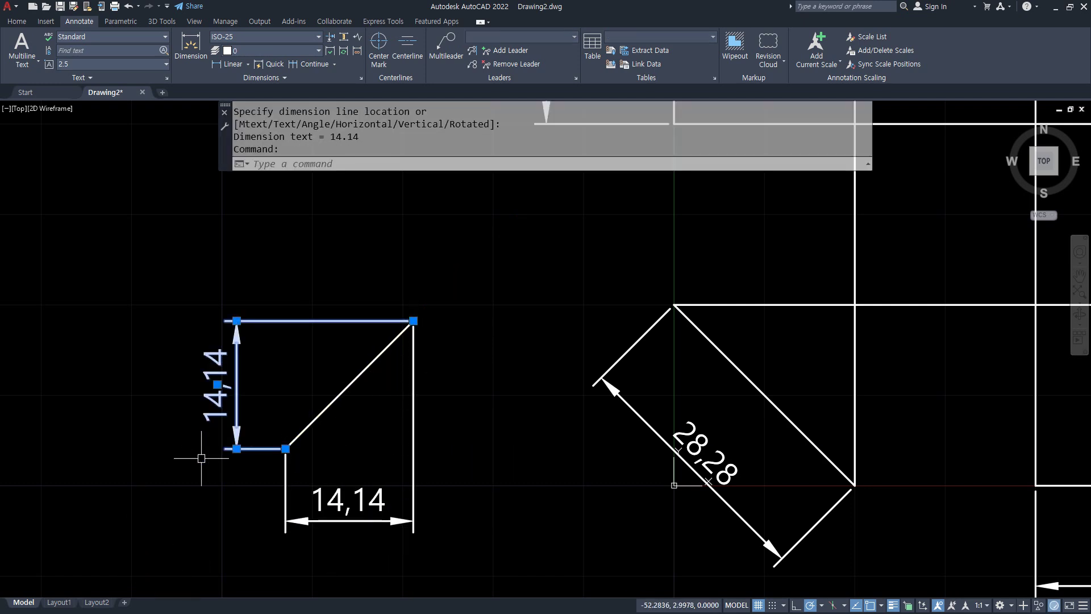
left_click(237, 449)
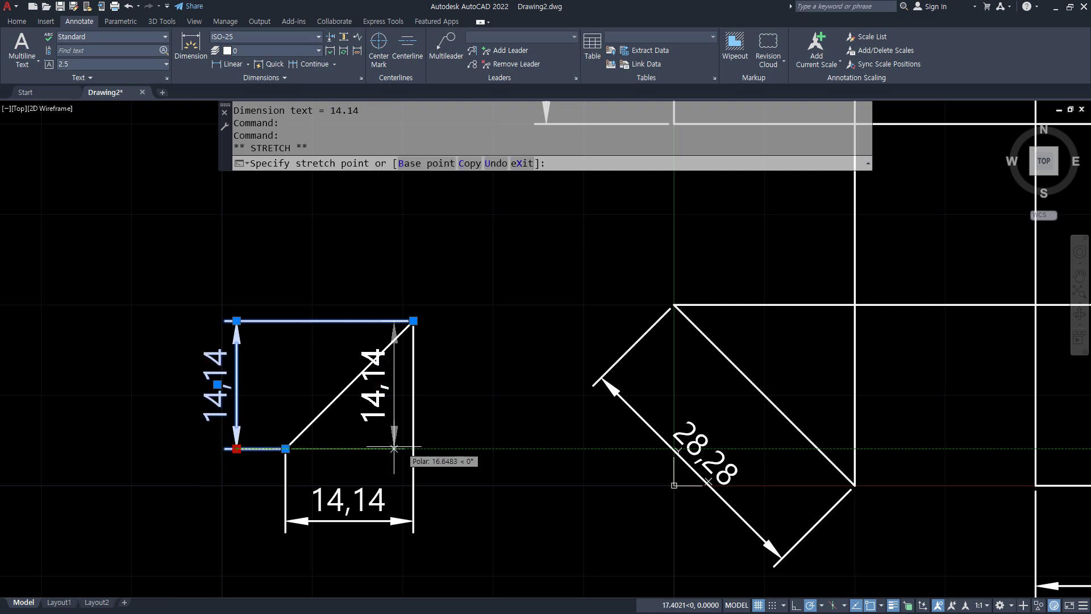
left_click(229, 64)
left_click(279, 453)
key("Escape")
Dimension the 45° line's length with the Linear Rotated option at angle 45, placing the dimension above and left of the line
left_click(224, 65)
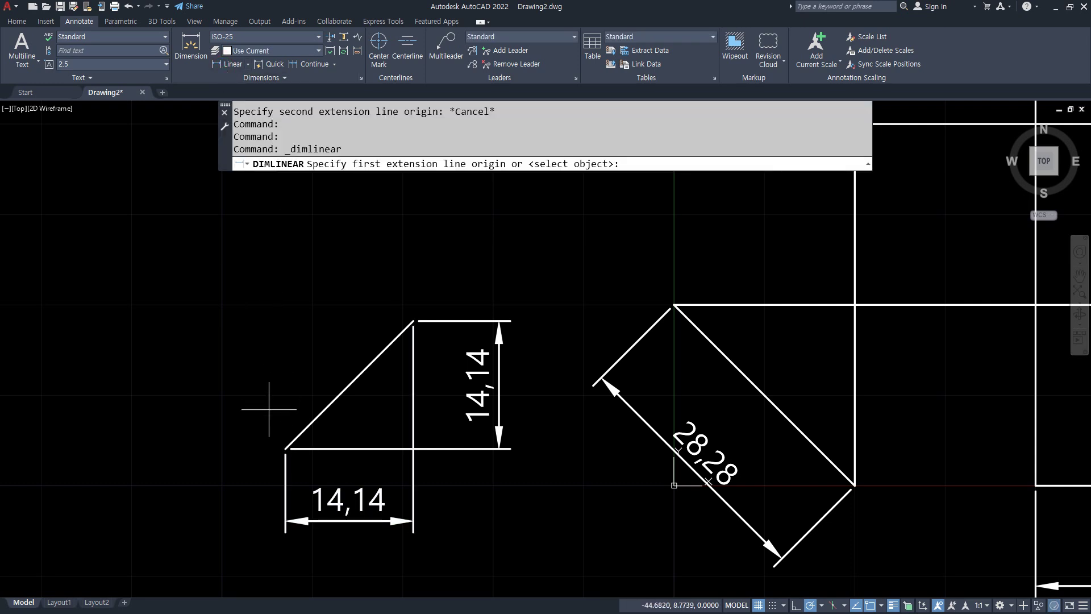
left_click(286, 448)
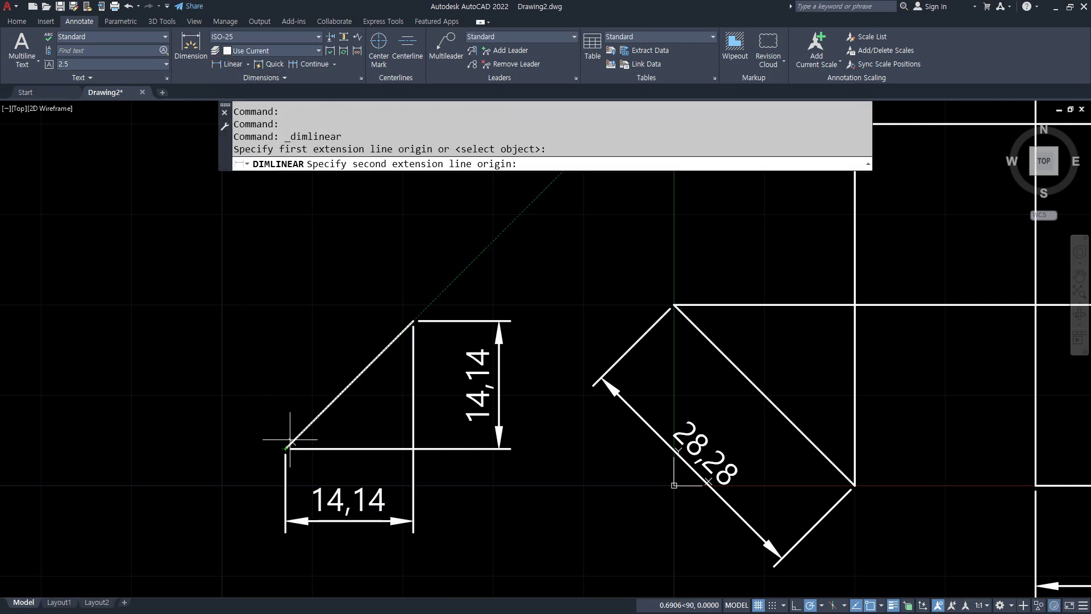
left_click(415, 316)
left_click(534, 163)
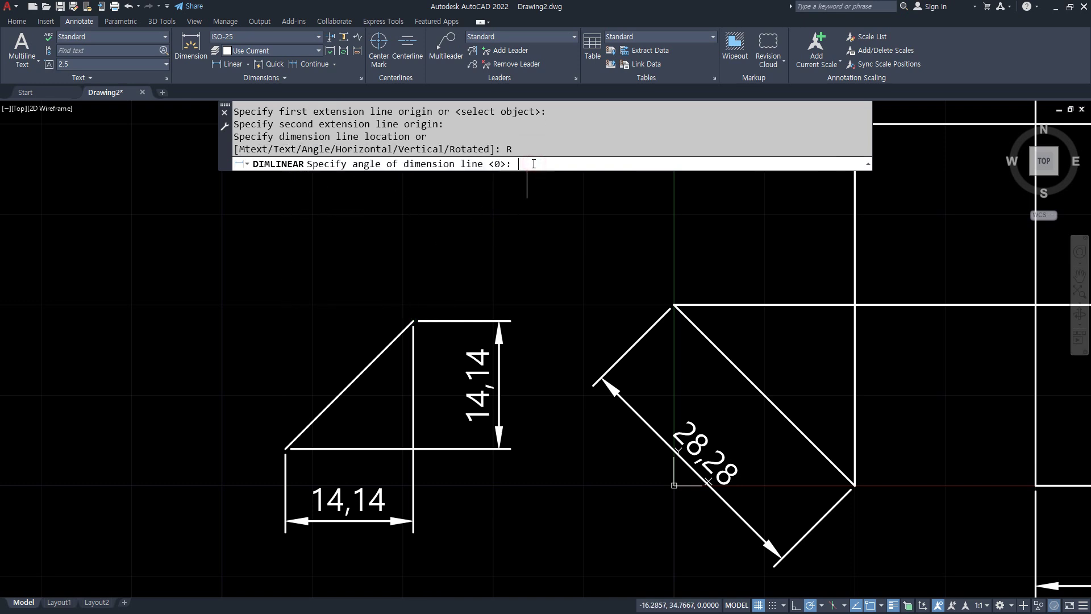
type("45")
key("Return")
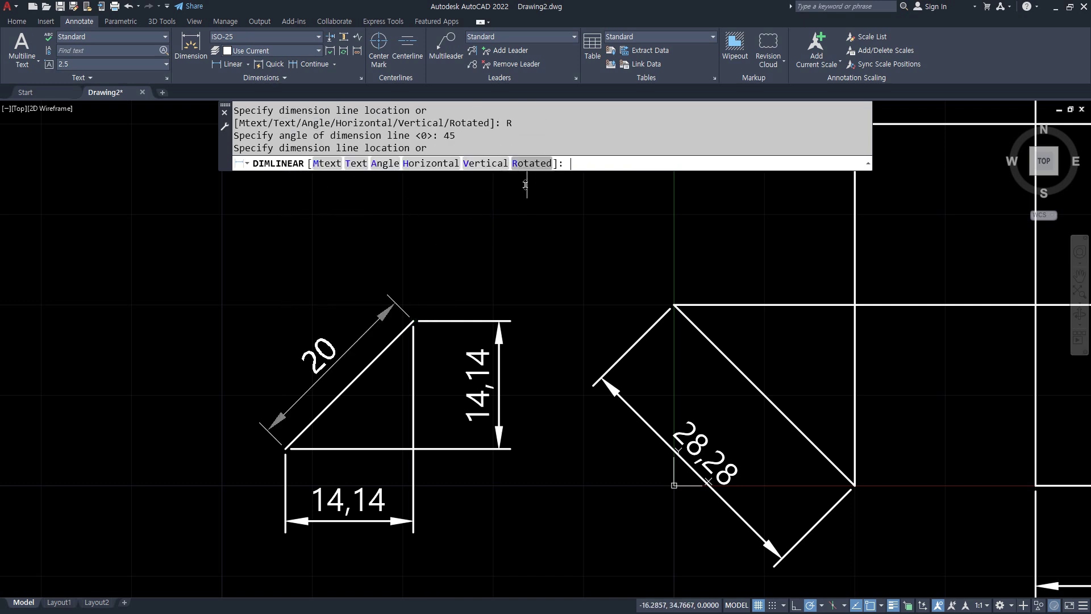
left_click(292, 314)
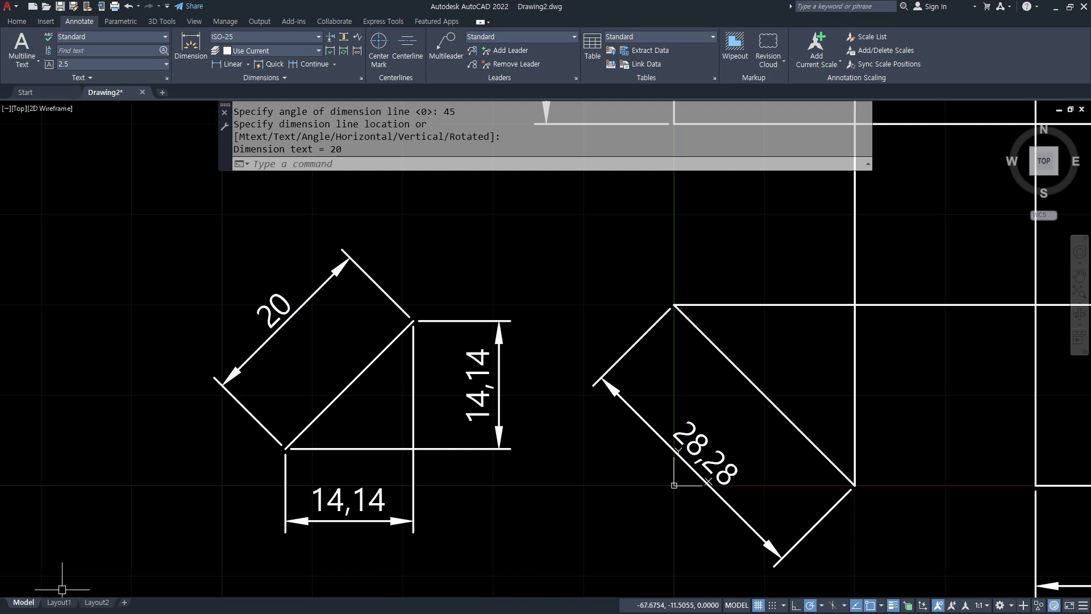
key("Escape")
Draw a steeply inclined 20-unit line in the empty area above and left of the dimensioned 45° line
middle_click_drag(209, 281, 349, 447)
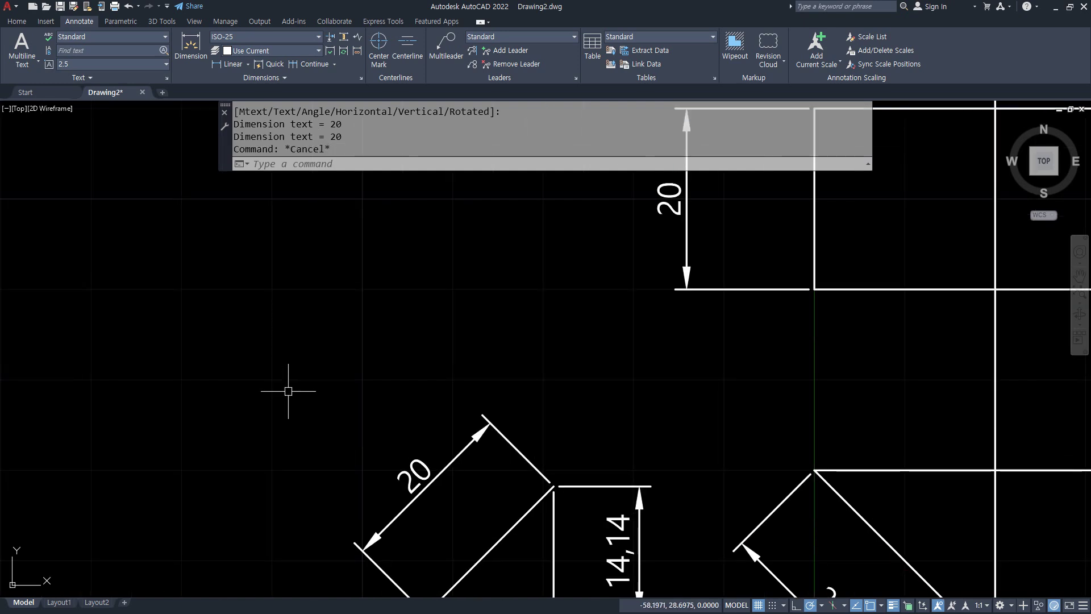
type("l")
key("Return")
left_click(275, 443)
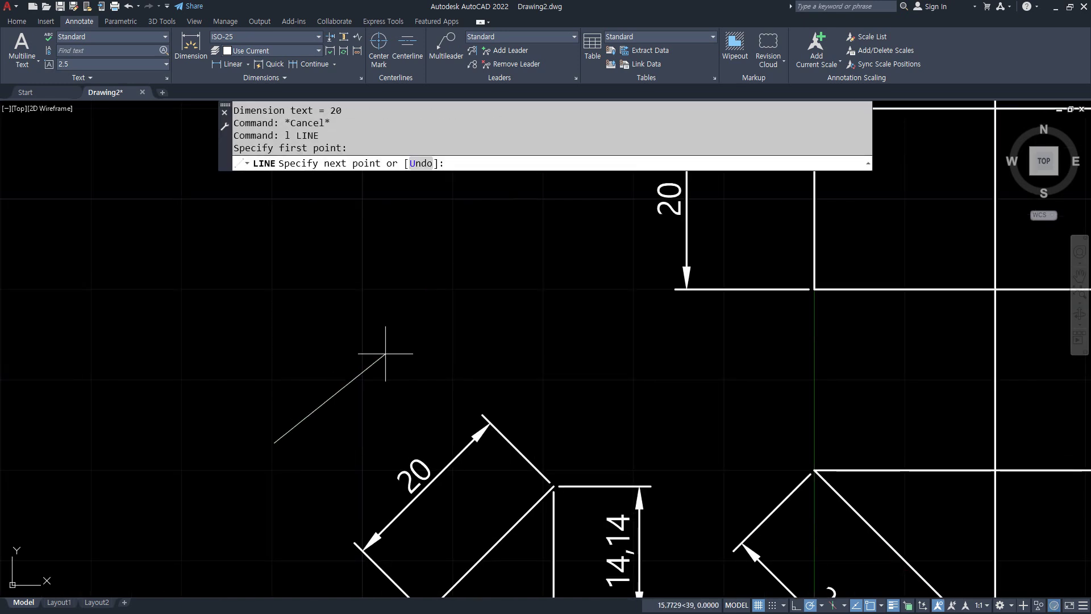
type("20")
key("Return")
key("Return")
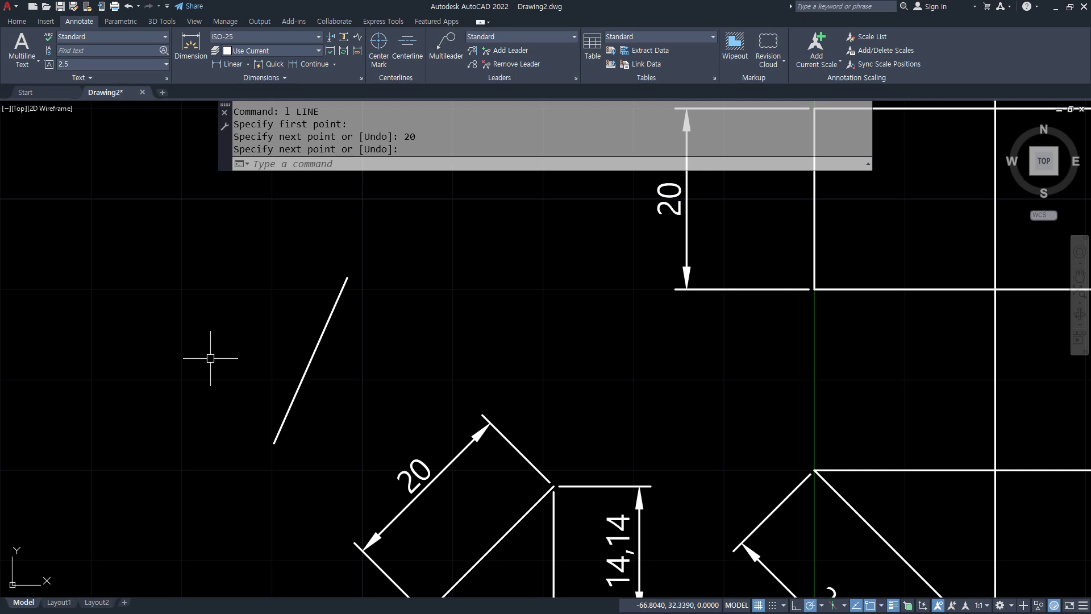
Add a Rotated Linear dimension left of the steep line, defining the dimension angle by picking the line's two endpoints
left_click(237, 67)
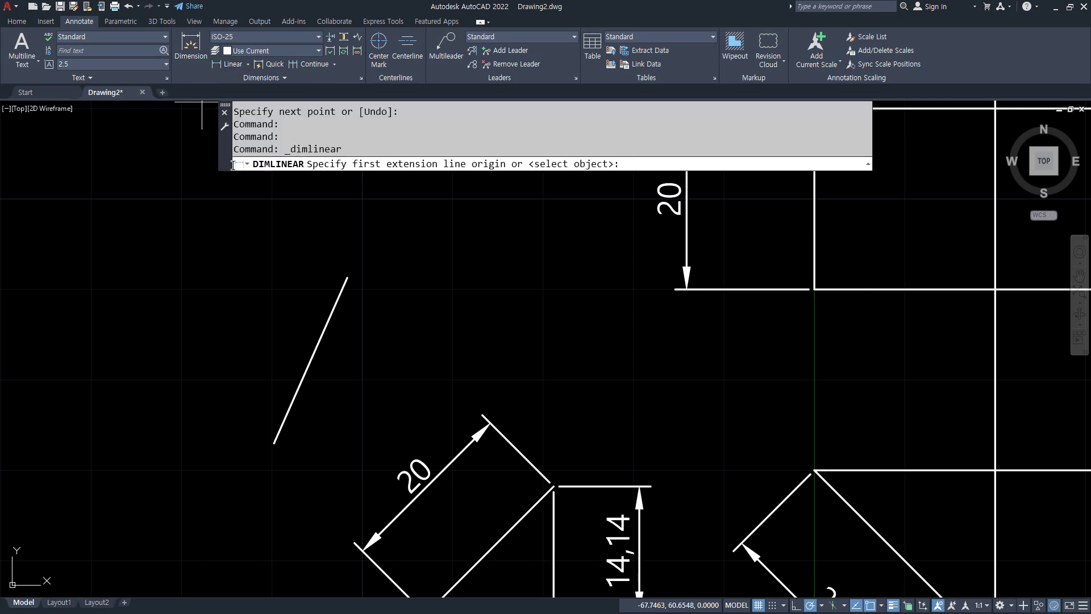
left_click(274, 443)
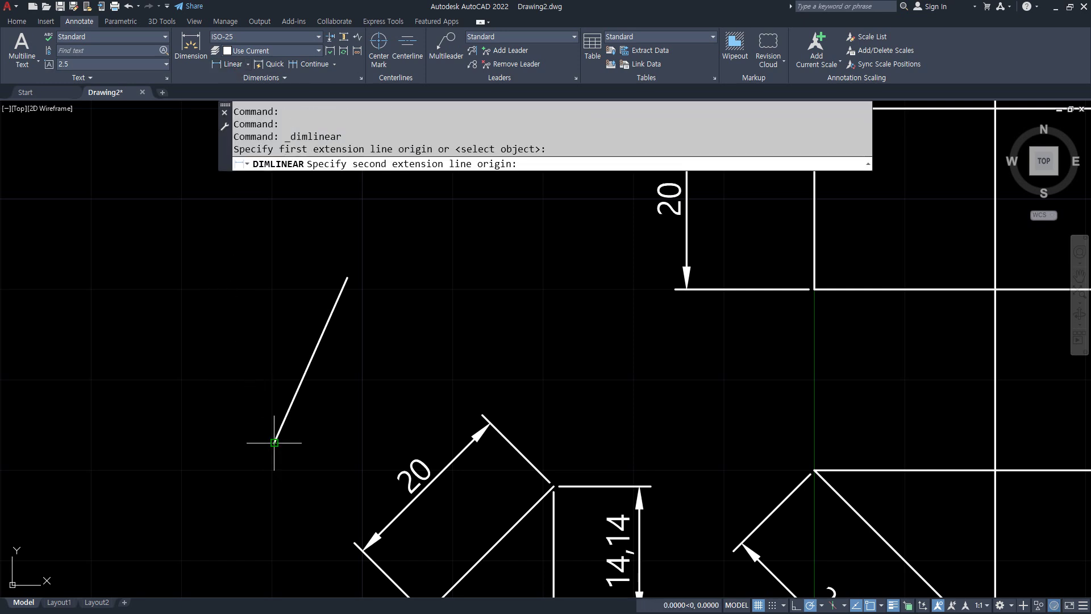
left_click(347, 277)
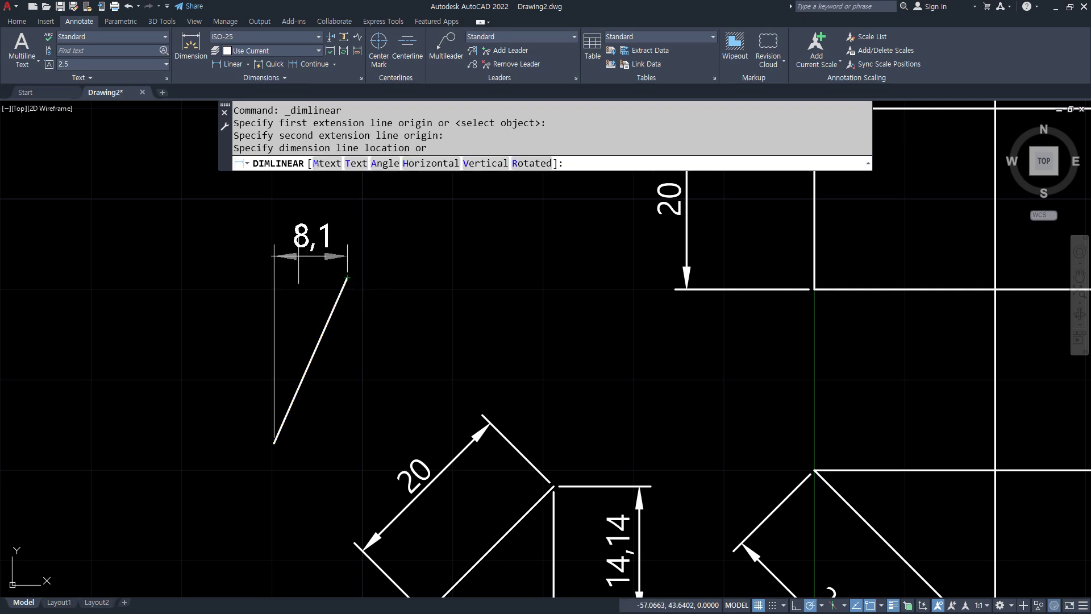
left_click(529, 164)
left_click(348, 278)
left_click(274, 443)
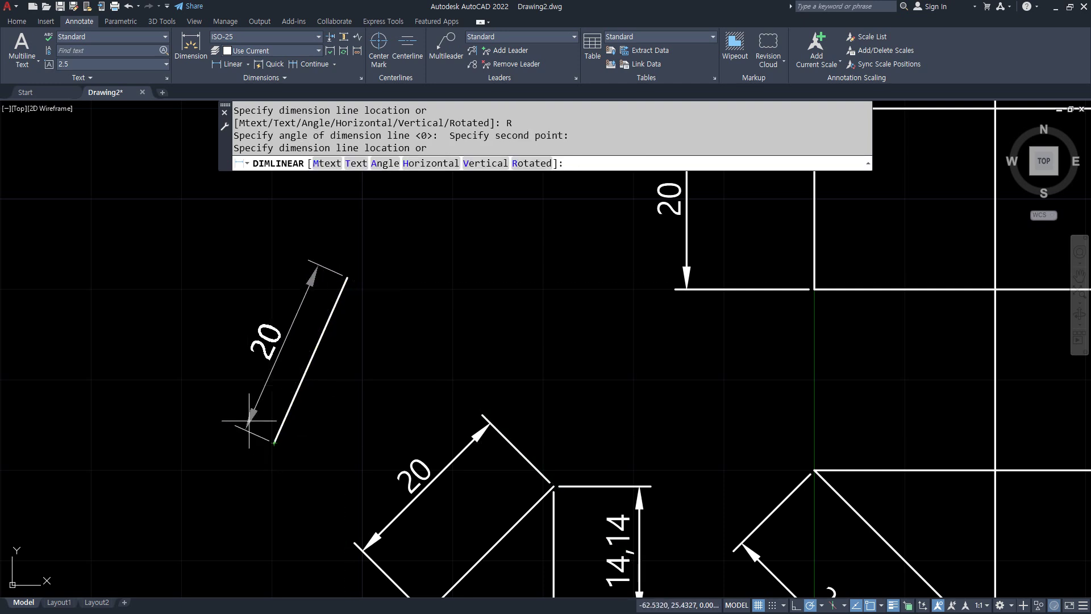
left_click(216, 402)
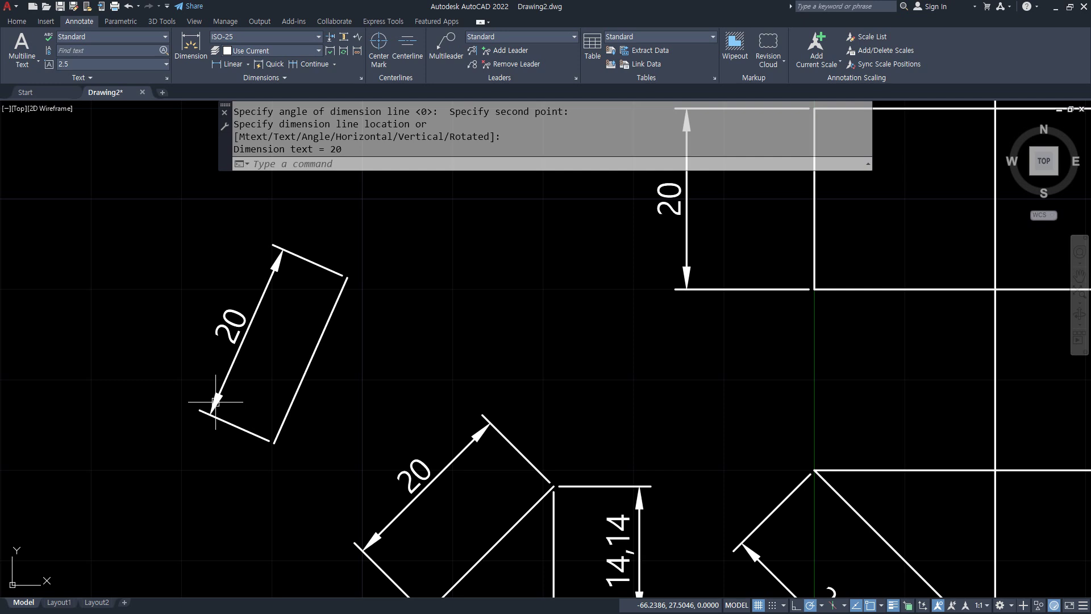
Erase the rotated dimension beside the steep line
left_click(216, 402)
key("Delete")
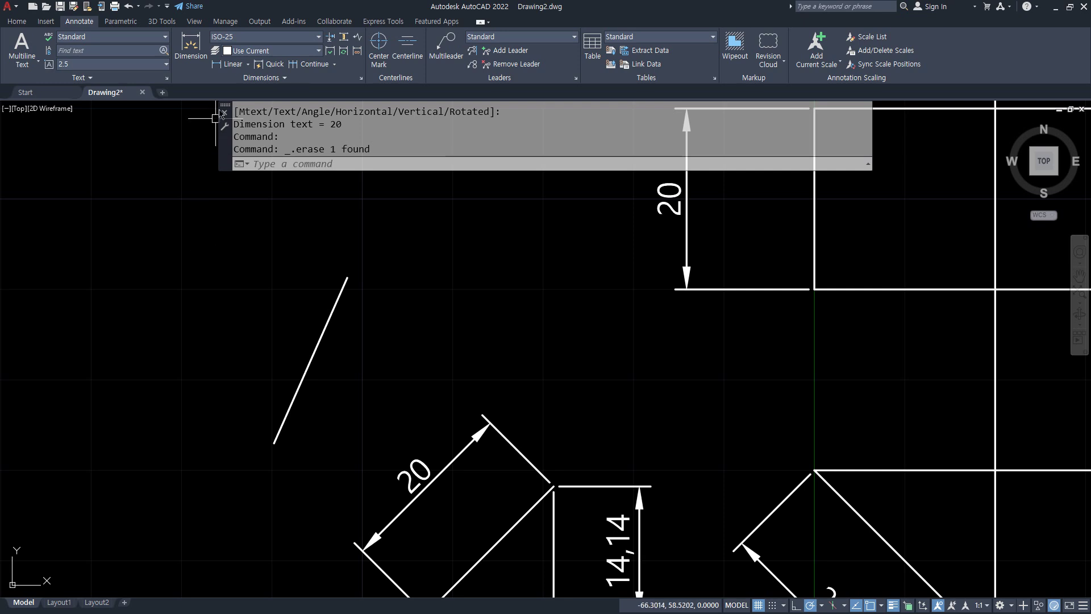
Add a Linear Rotated dimension left of the steep line, defining its angle by picking the line's upper and lower endpoints
left_click(234, 63)
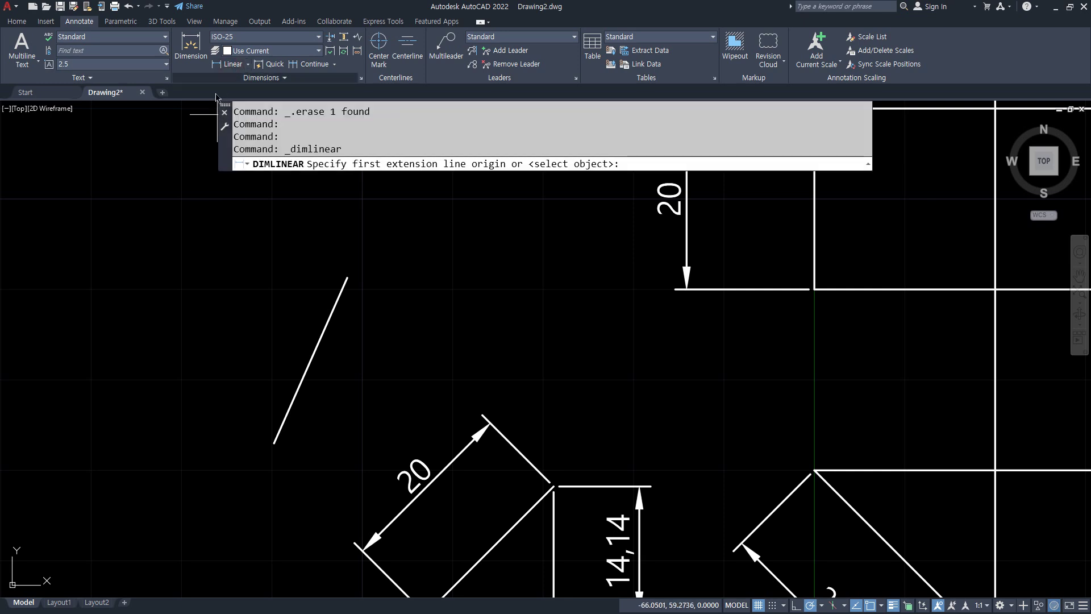
left_click(274, 441)
left_click(348, 279)
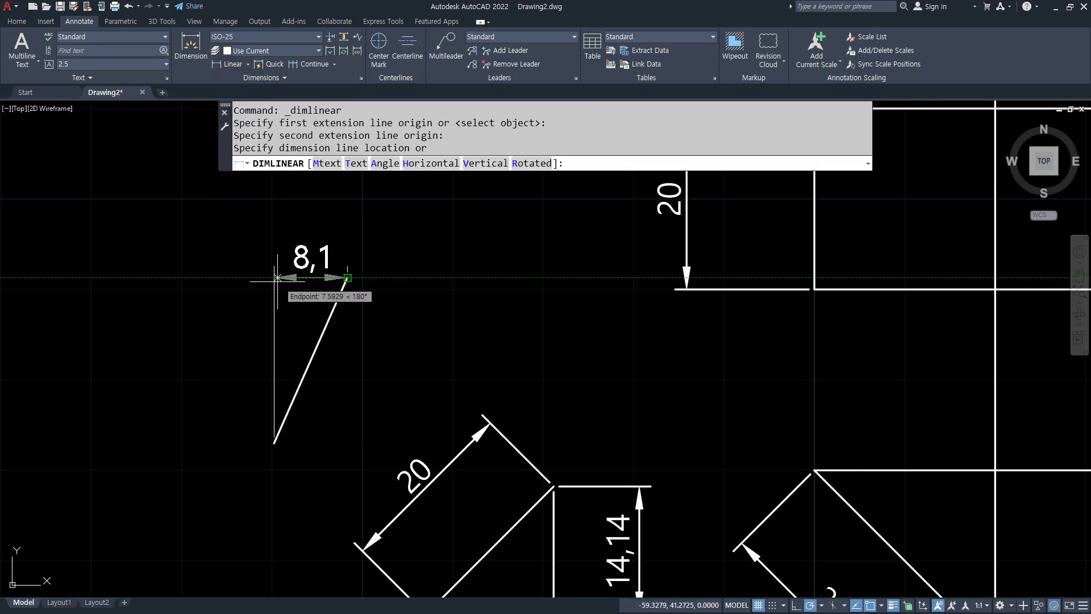
left_click(536, 161)
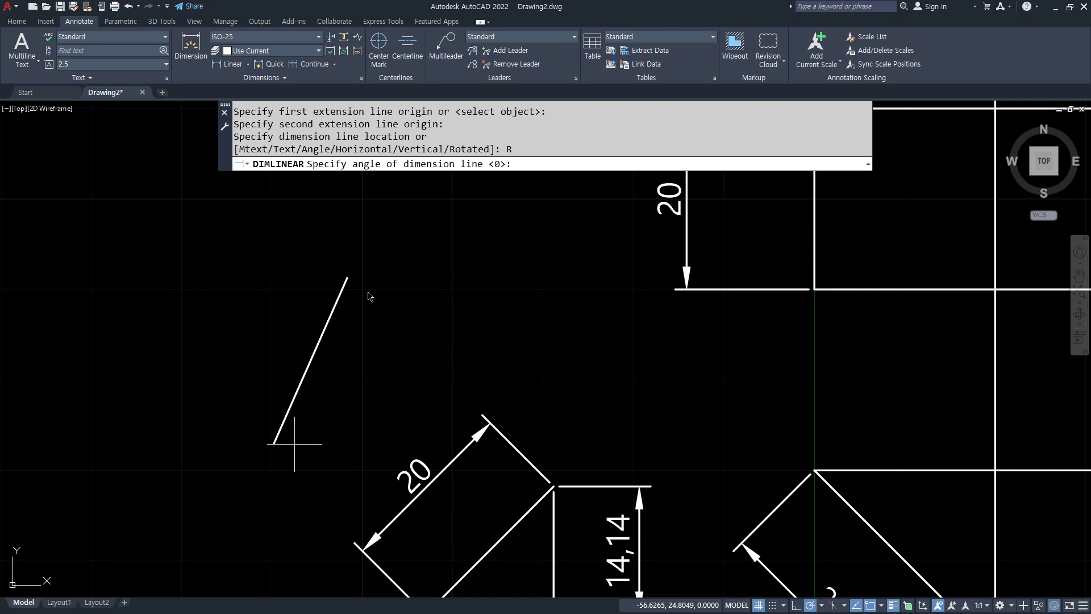
left_click(348, 278)
left_click(277, 440)
left_click(200, 390)
Add a second Linear Rotated dimension right of the steep line, defining its angle by picking the lower endpoint and the upper endpoint
key("Return")
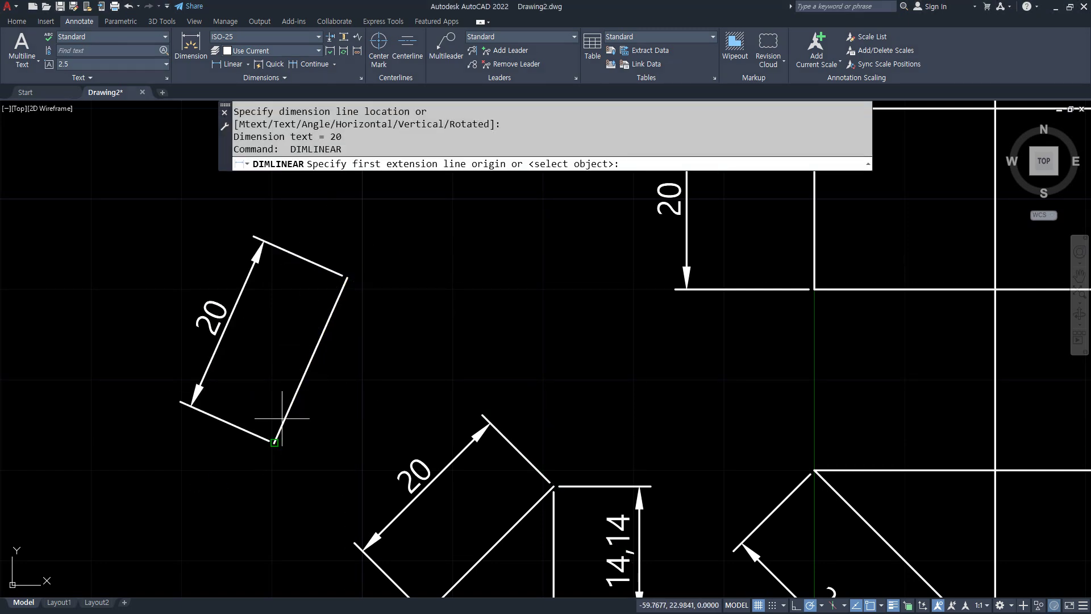
left_click(275, 440)
left_click(347, 278)
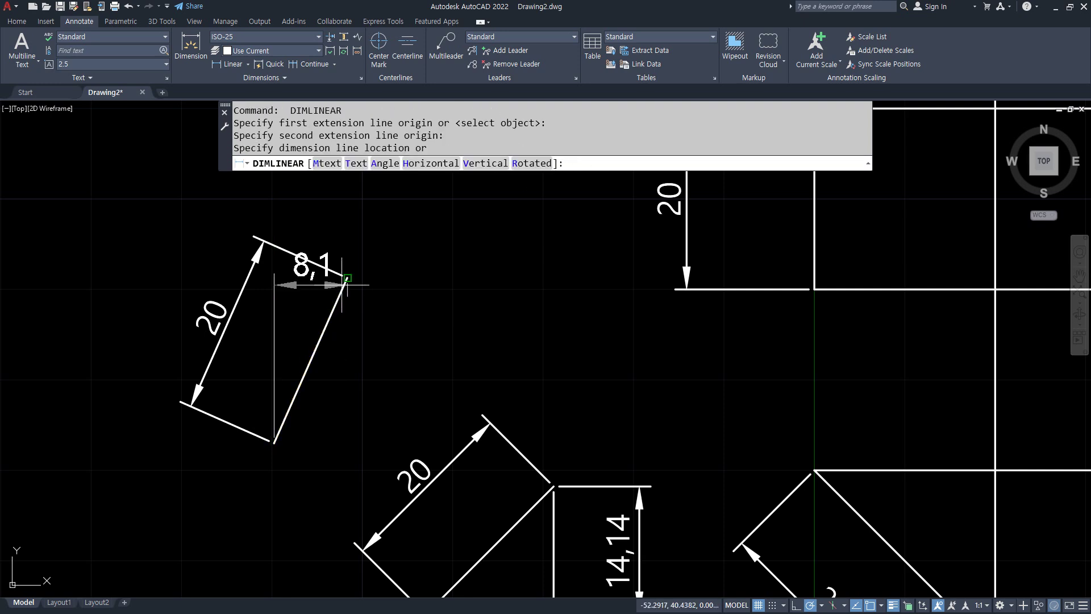
left_click(531, 163)
left_click(274, 443)
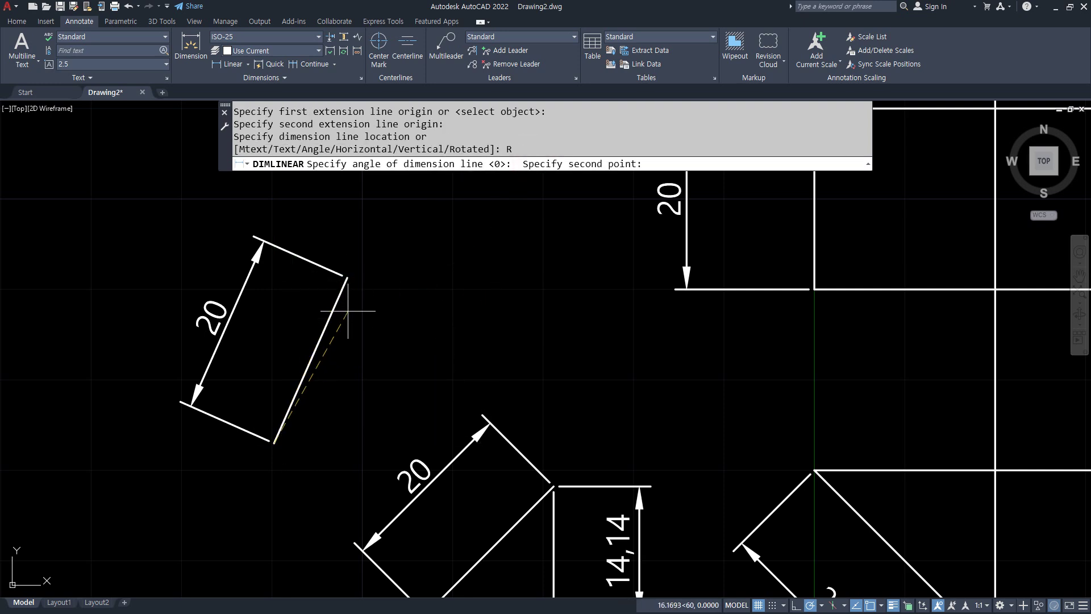
left_click(347, 278)
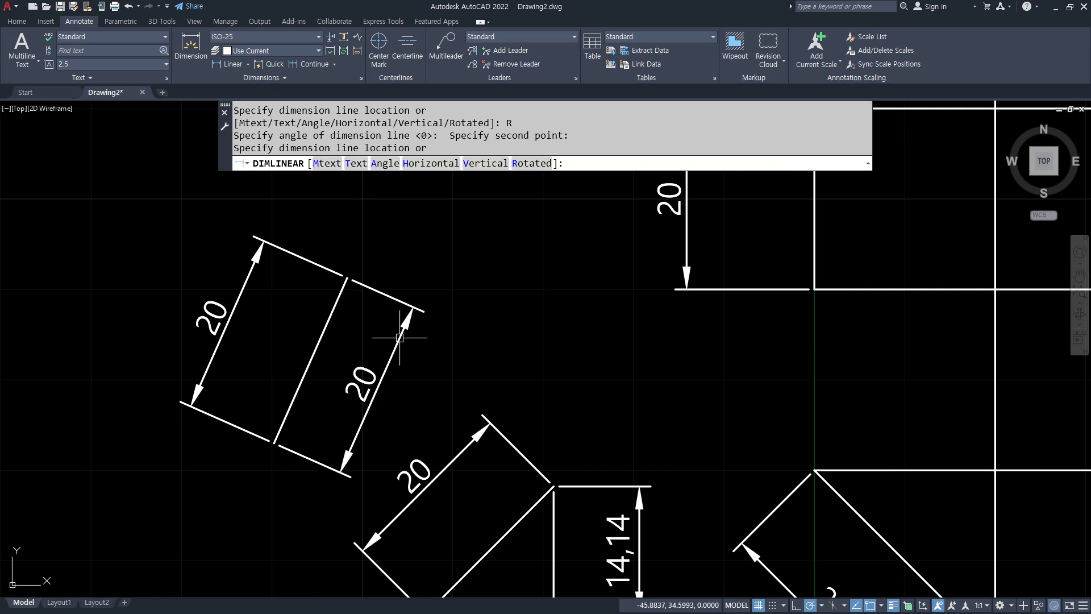
left_click(400, 337)
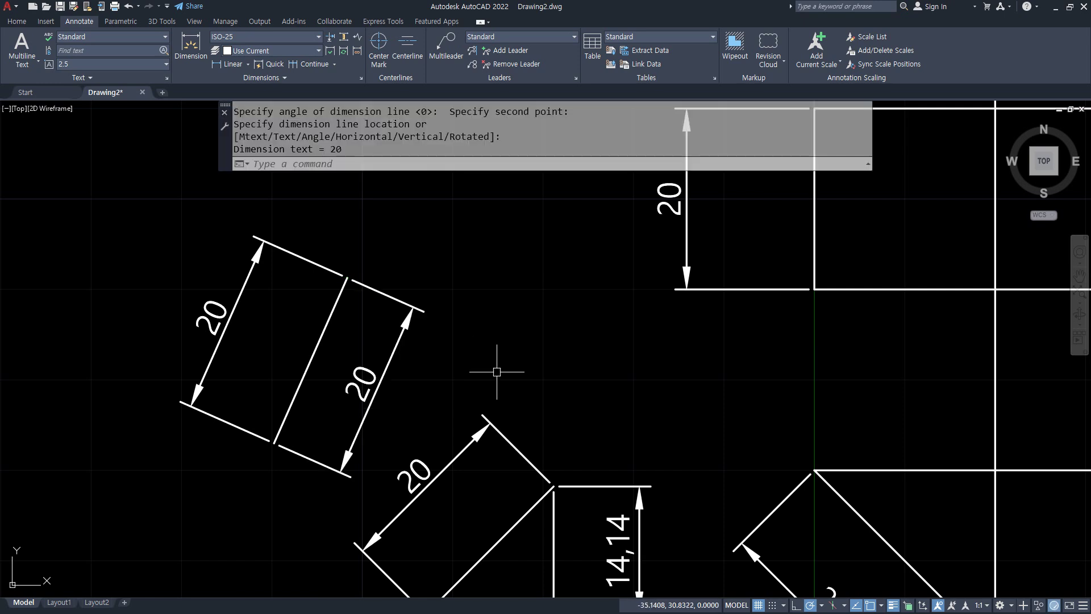
Erase both rotated dimensions beside the steep line
left_click(212, 317)
key("Delete")
left_click(364, 384)
key("Delete")
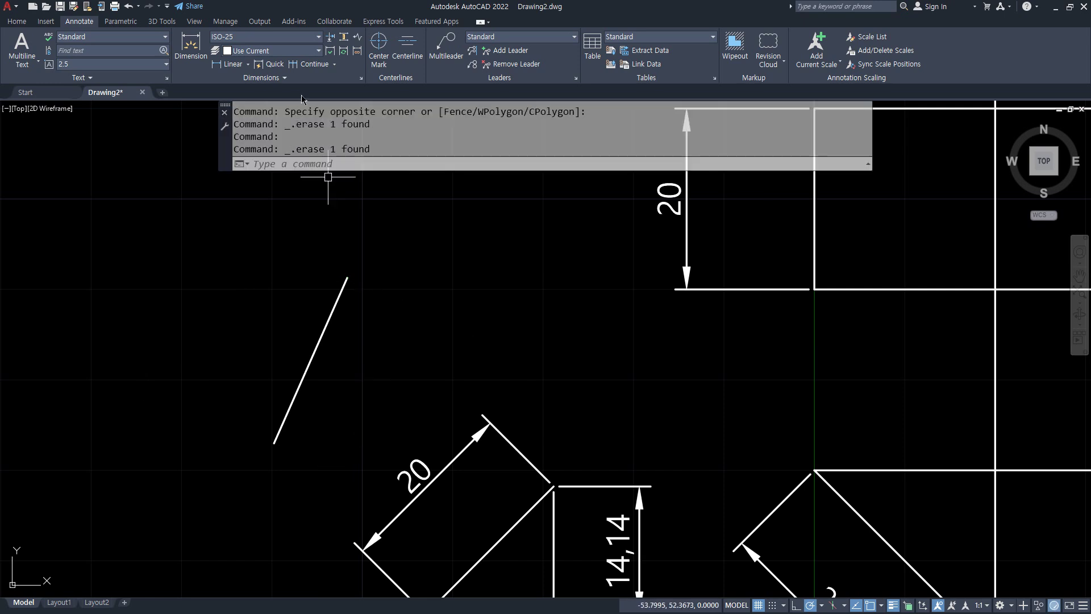
Dimension the steep line's length with the Aligned command, placing one dimension on its left side and another on its right side
left_click(248, 66)
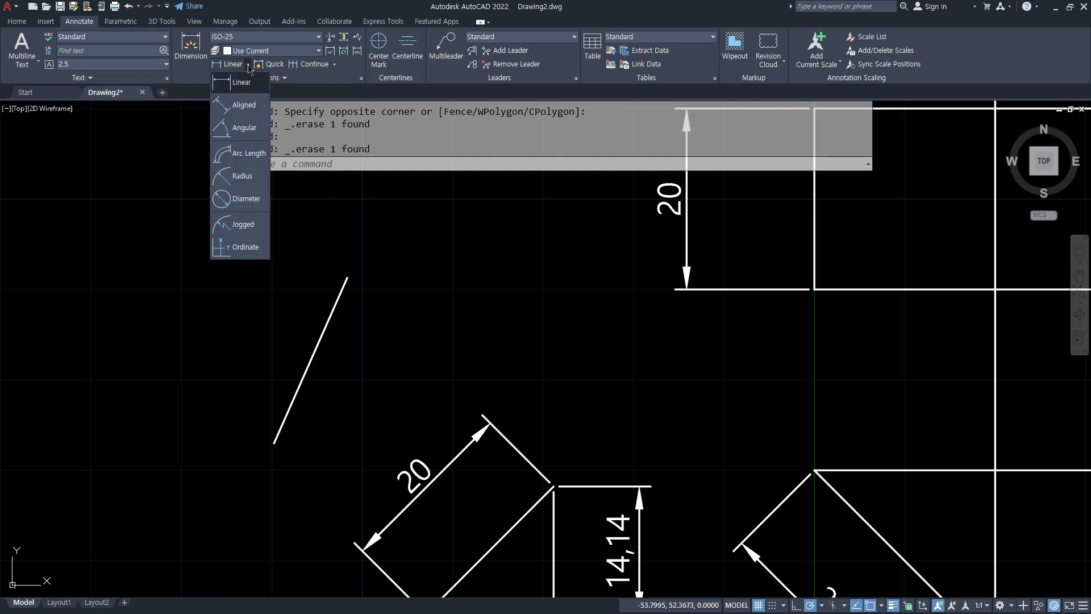
left_click(245, 105)
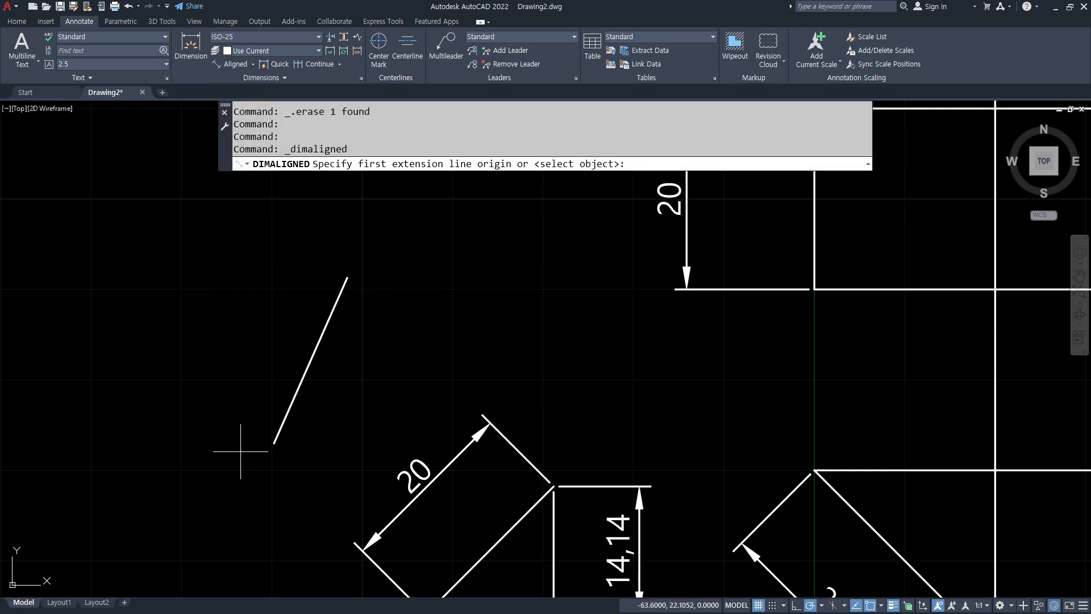
left_click(275, 445)
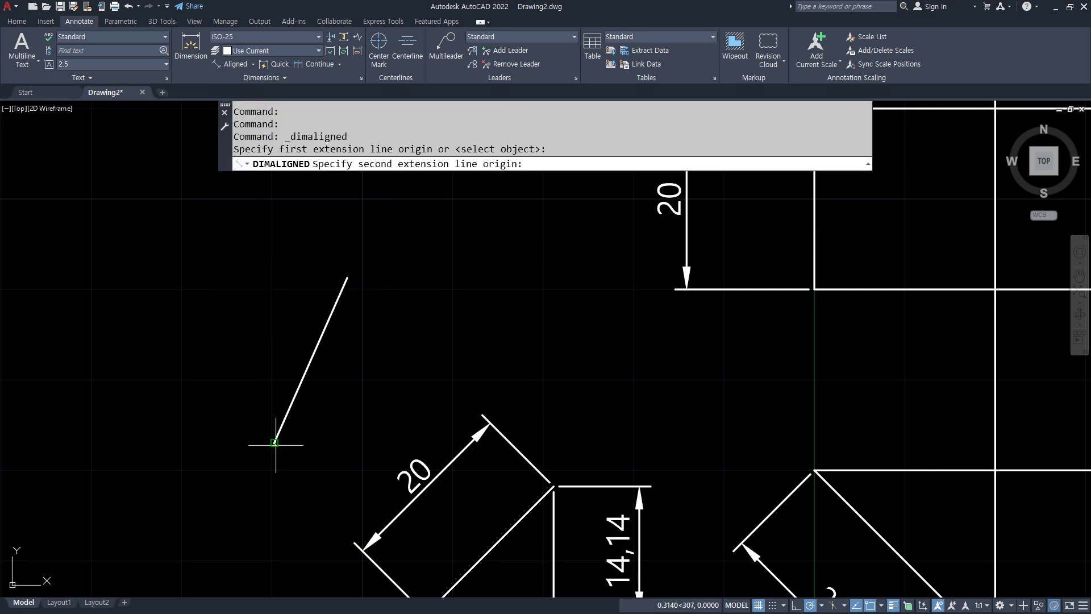
left_click(347, 279)
left_click(273, 181)
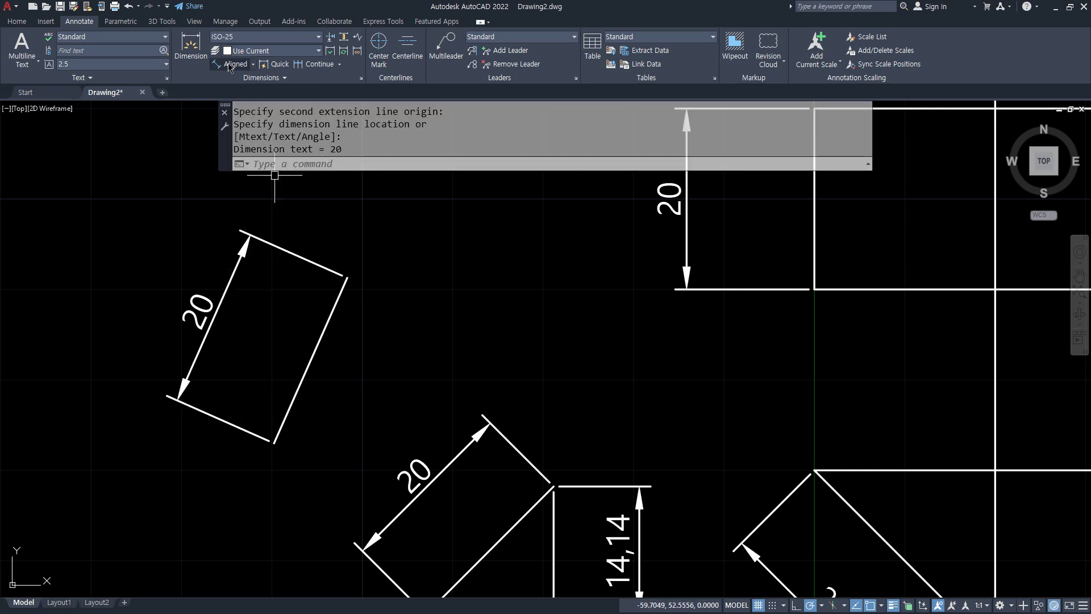
left_click(227, 63)
left_click(348, 278)
left_click(275, 442)
left_click(358, 392)
Erase the vertical 14,14 dimension and the other non-parallel linear dimension of the 45° line
middle_click_drag(363, 393, 286, 180)
left_click(490, 405)
left_click(414, 370)
key("Delete")
Add an Aligned dimension to the 45° line, placing it below and right of the line
left_click(228, 64)
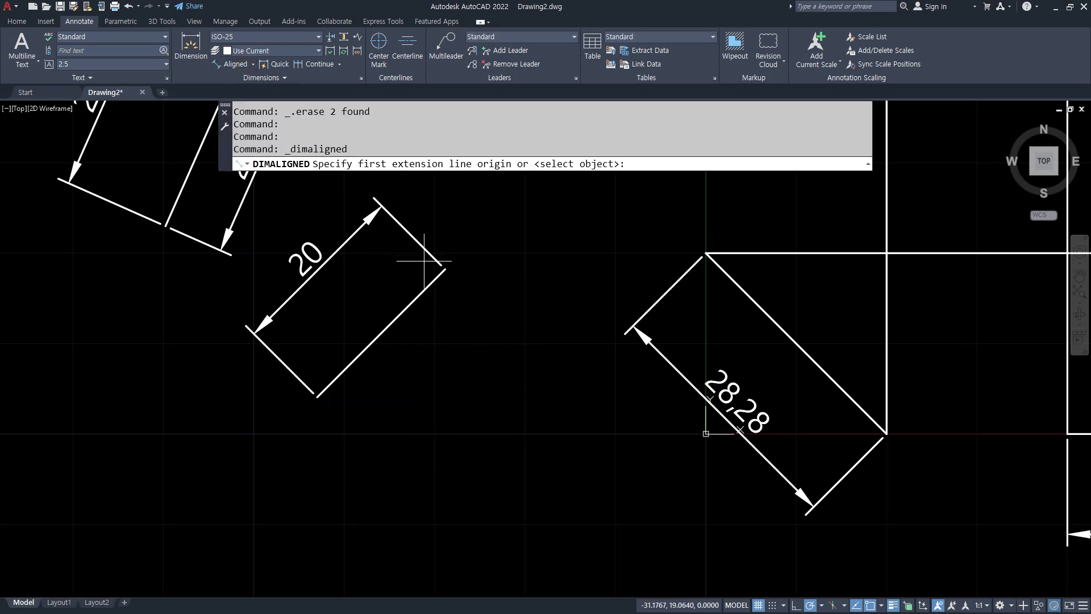
left_click(438, 273)
left_click(317, 396)
left_click(389, 440)
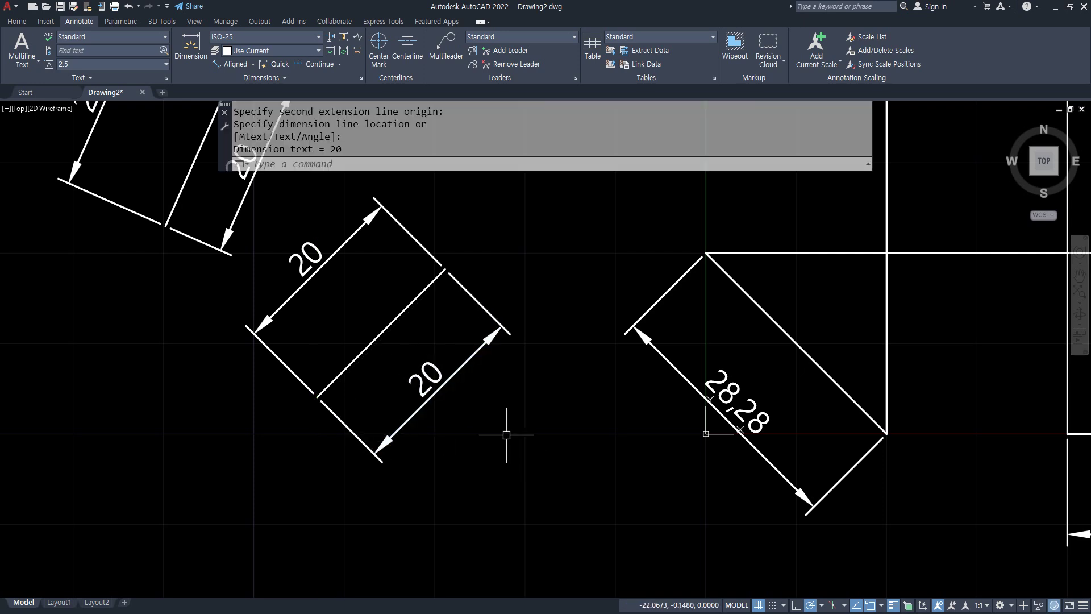
Replace the rotated dimension of the bottom-left square's diagonal with an Aligned dimension placed below and left of it
left_click(705, 405)
key("Delete")
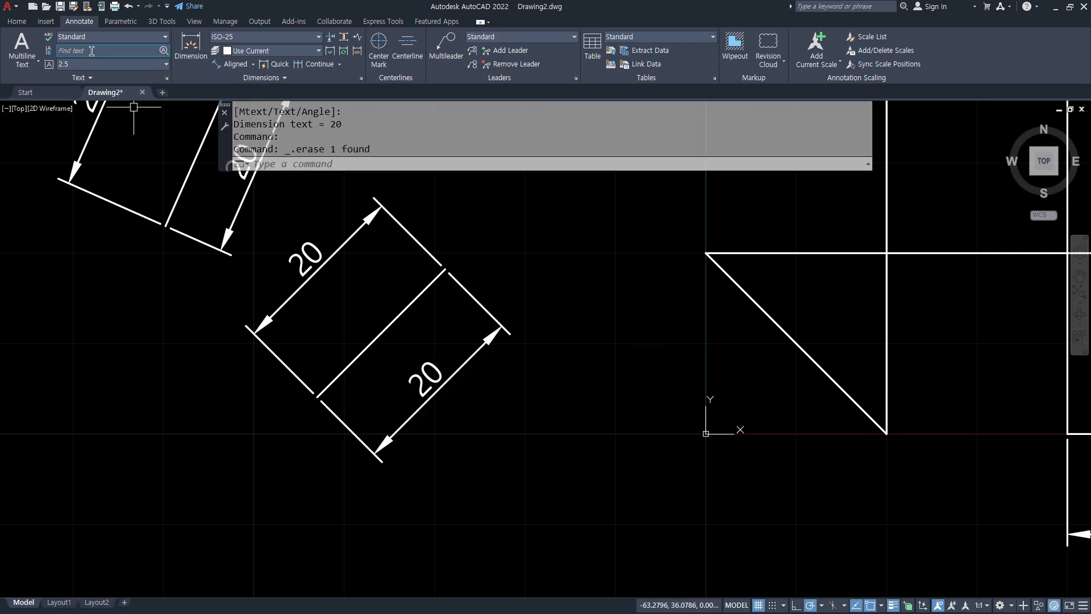
left_click(230, 64)
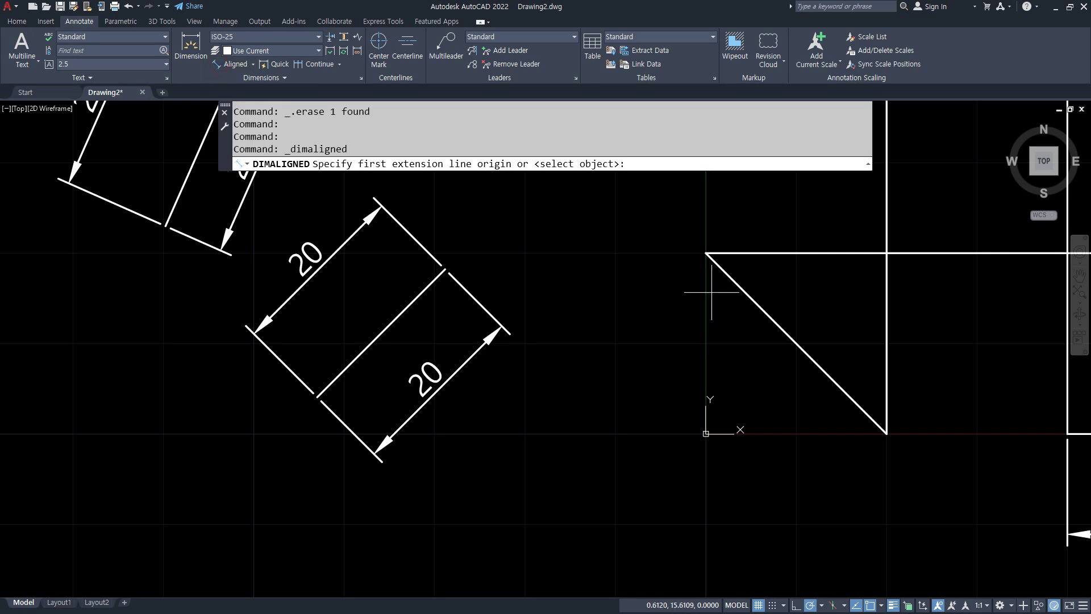
left_click(705, 252)
left_click(886, 433)
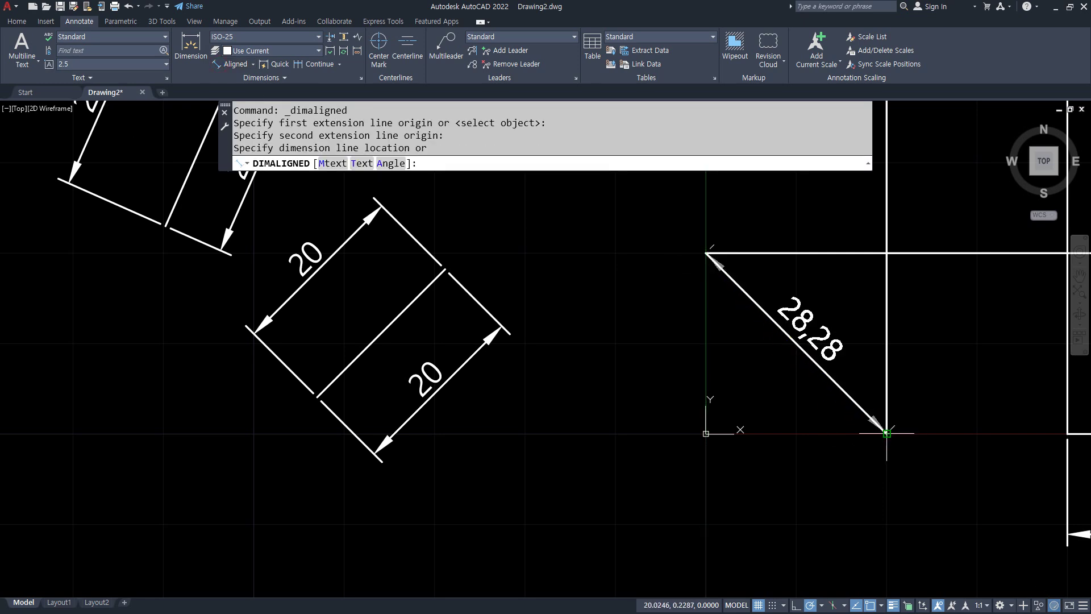
left_click(703, 489)
Erase the dimensions above and left of the grid's top-left square, plus the one left of the square below it
middle_click_drag(497, 255, 97, 234)
scroll(430, 256, "down", 4)
middle_click_drag(430, 256, 430, 405)
mouse_move(390, 388)
left_mouse_down()
mouse_move(345, 270)
mouse_move(379, 231)
left_mouse_up()
middle_click_drag(339, 260, 299, 381)
left_click(410, 249)
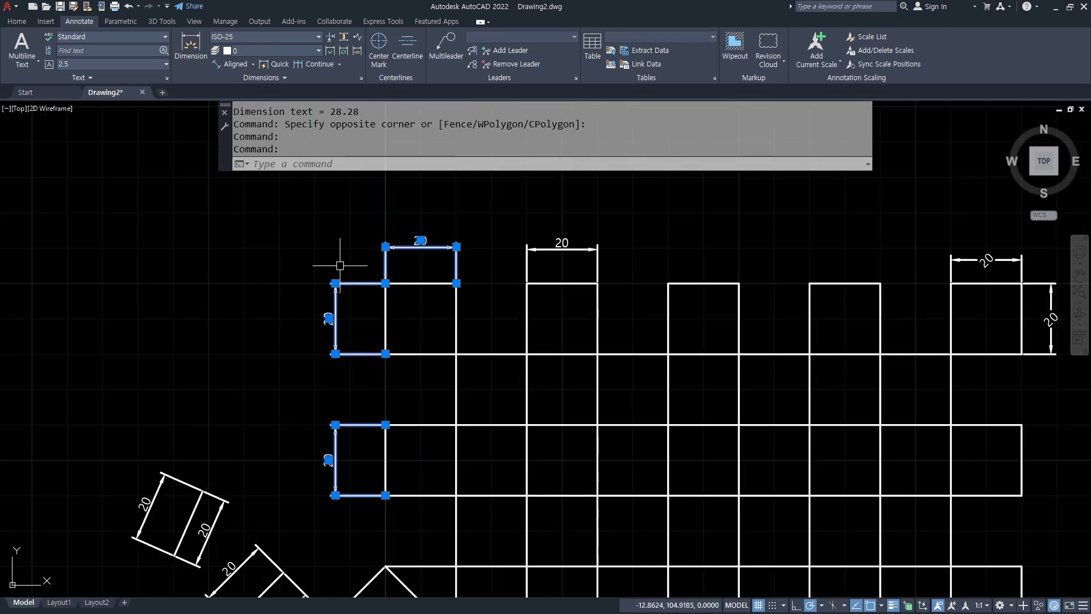
type("e")
key("Return")
Dimension the top-left square's top edge and left edge with the Aligned command, placing the dimensions outside the grid
scroll(353, 284, "up", 2)
left_click(227, 66)
left_click(381, 251)
left_click(494, 251)
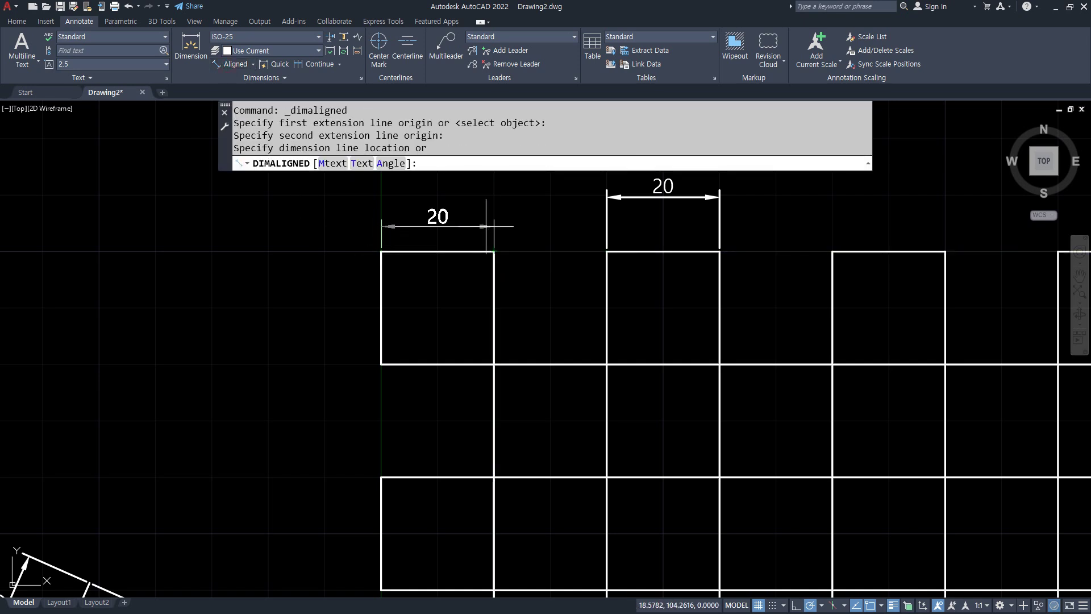
left_click(397, 198)
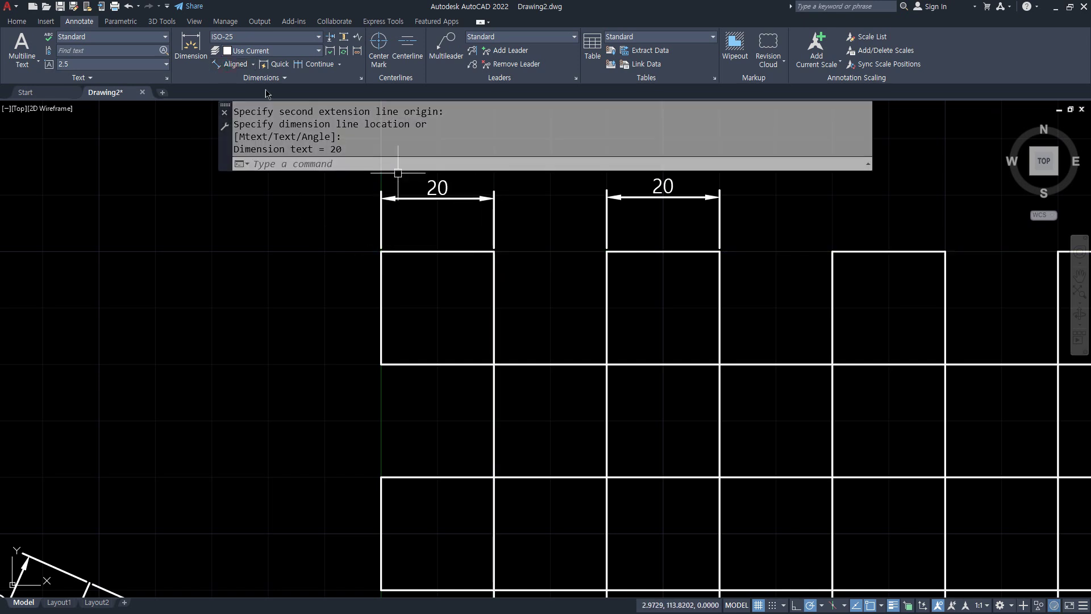
left_click(231, 65)
left_click(381, 252)
left_click(381, 364)
left_click(318, 348)
Erase the dimension along the bottom-left square's diagonal
middle_click_drag(338, 443, 265, 173)
mouse_move(345, 480)
middle_mouse_down()
mouse_move(328, 372)
mouse_move(337, 361)
middle_mouse_up()
left_click(259, 423)
left_click(243, 466)
type("e")
key("space")
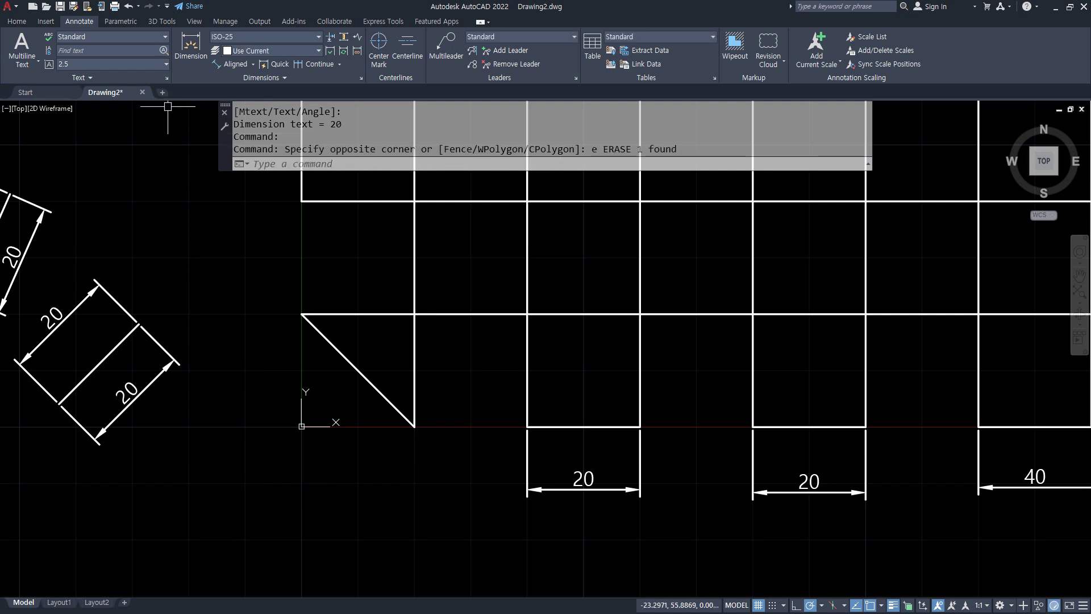
Dimension the bottom-left square's diagonal with the Aligned command, placing the dimension below and left of the line
left_click(234, 63)
left_click(302, 315)
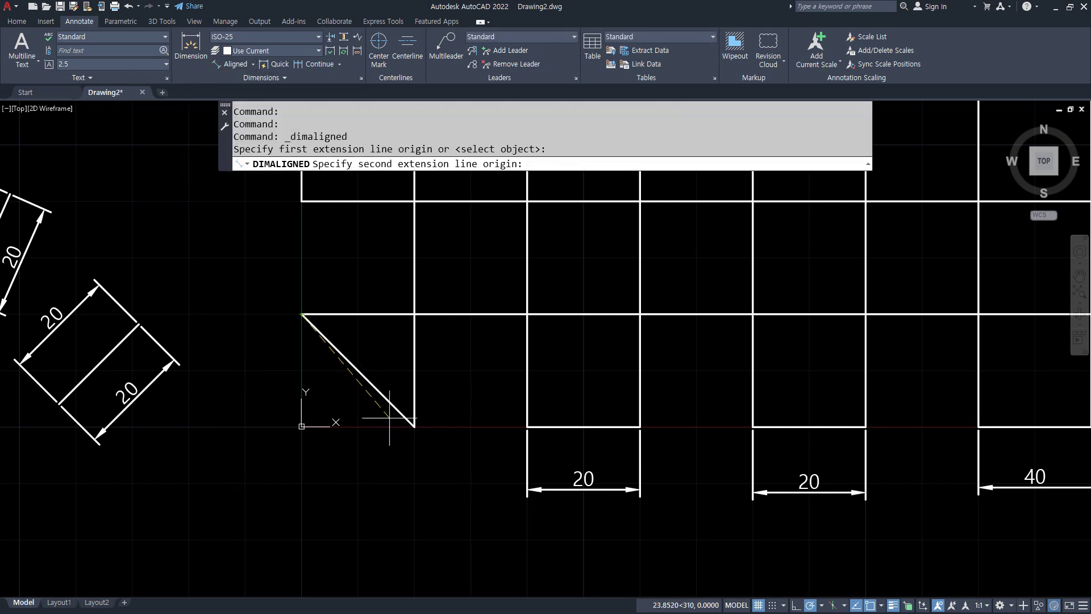
left_click(414, 427)
left_click(318, 449)
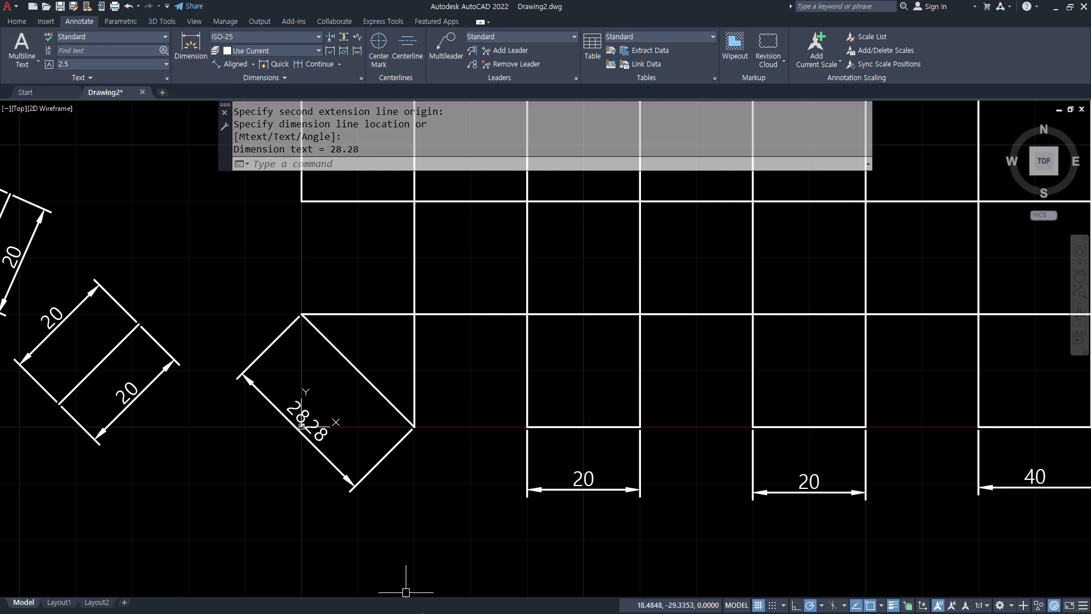
Draw a diagonal line from the lower-right to the upper-left corner of the middle square in the grid's left column
middle_click_drag(395, 351, 430, 572)
key("Escape")
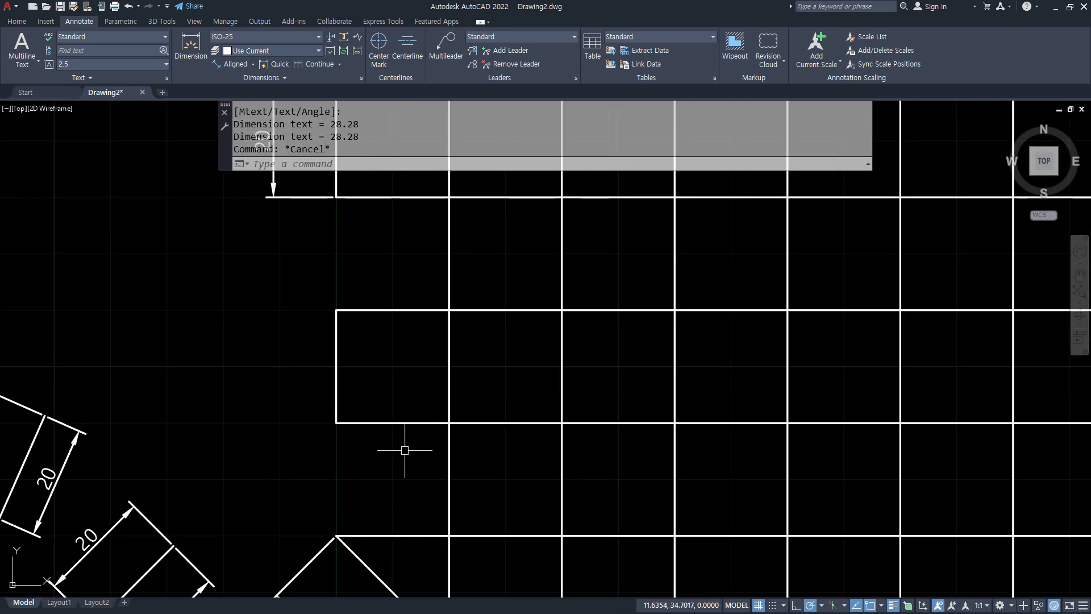
type("l")
key("Return")
left_click(449, 422)
left_click(336, 310)
key("Return")
Trim away the left and bottom edges of the middle-left square, leaving its new diagonal
type("tr")
key("Return")
mouse_move(302, 370)
left_mouse_down()
mouse_move(361, 415)
mouse_move(387, 461)
left_mouse_up()
key("Return")
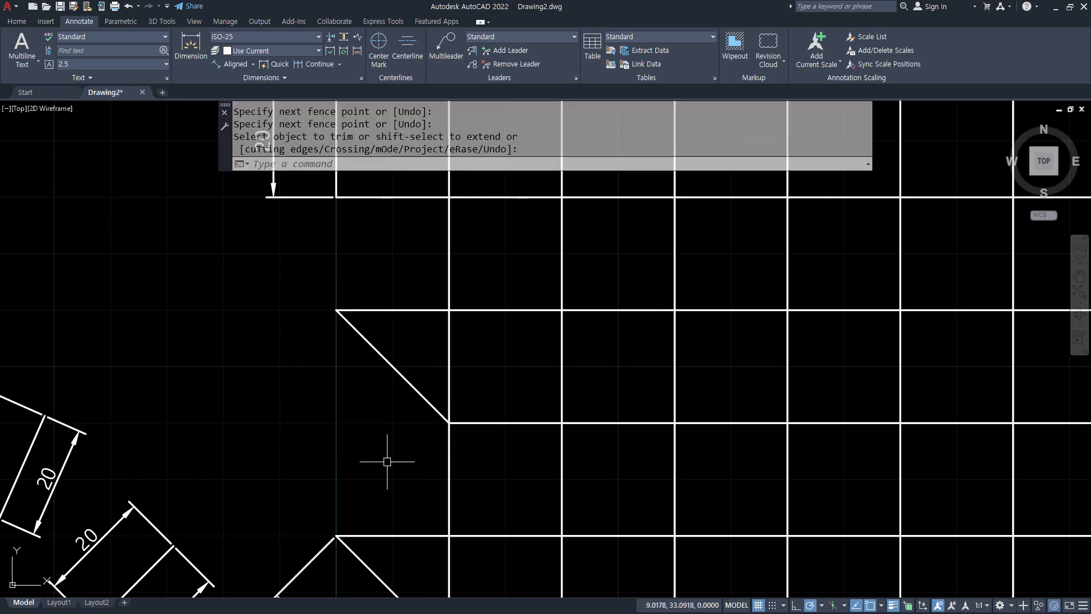
left_click_drag(322, 309, 268, 307)
left_click_drag(430, 416, 270, 413)
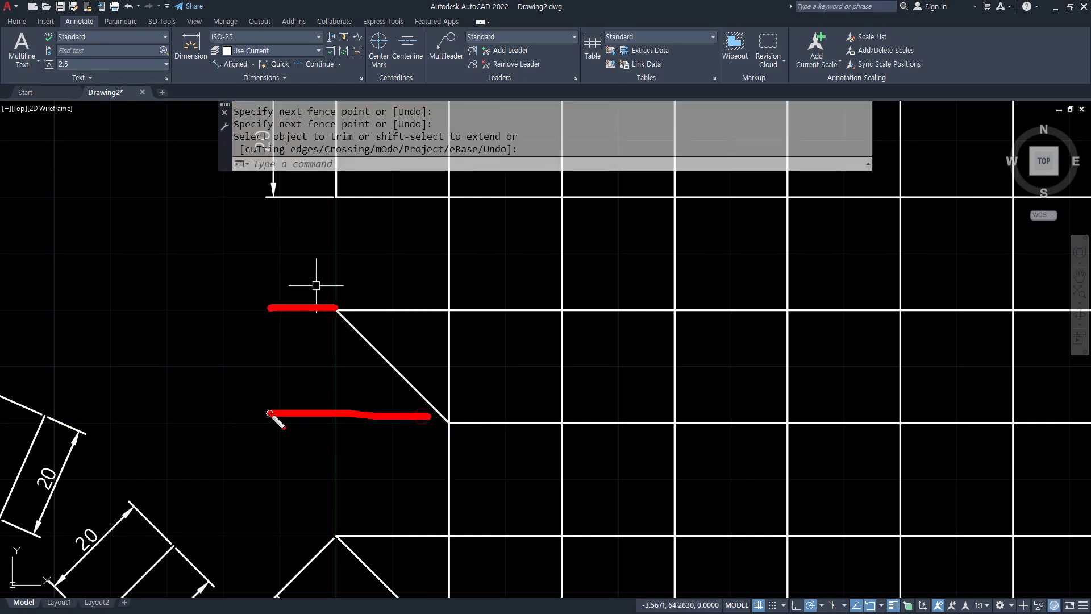
left_click_drag(287, 372, 287, 416)
left_click_drag(246, 382, 291, 419)
left_click_drag(274, 283, 328, 369)
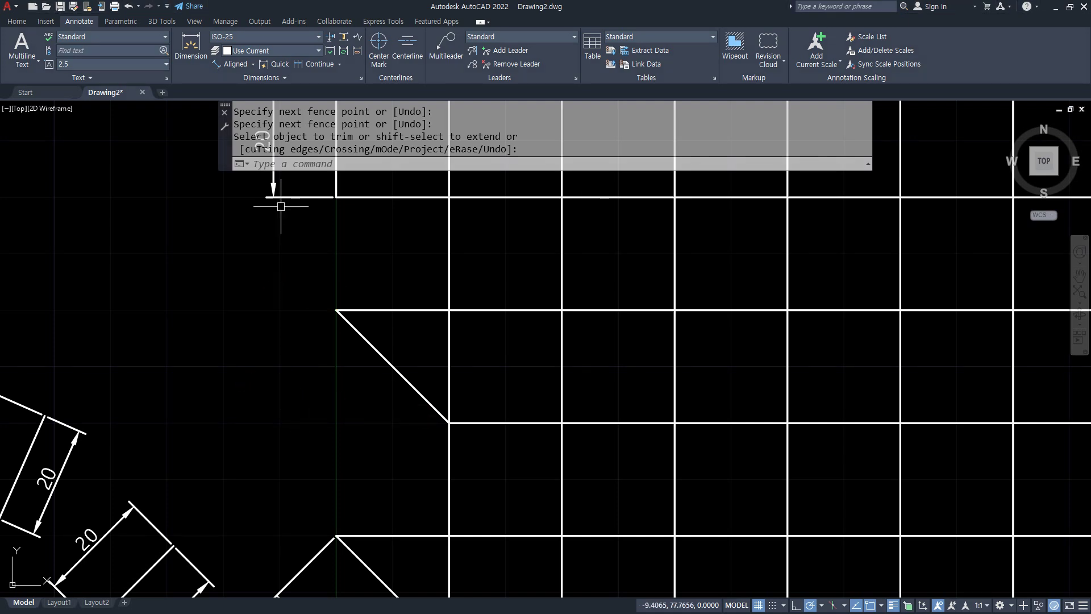
left_click(231, 64)
left_click(336, 310)
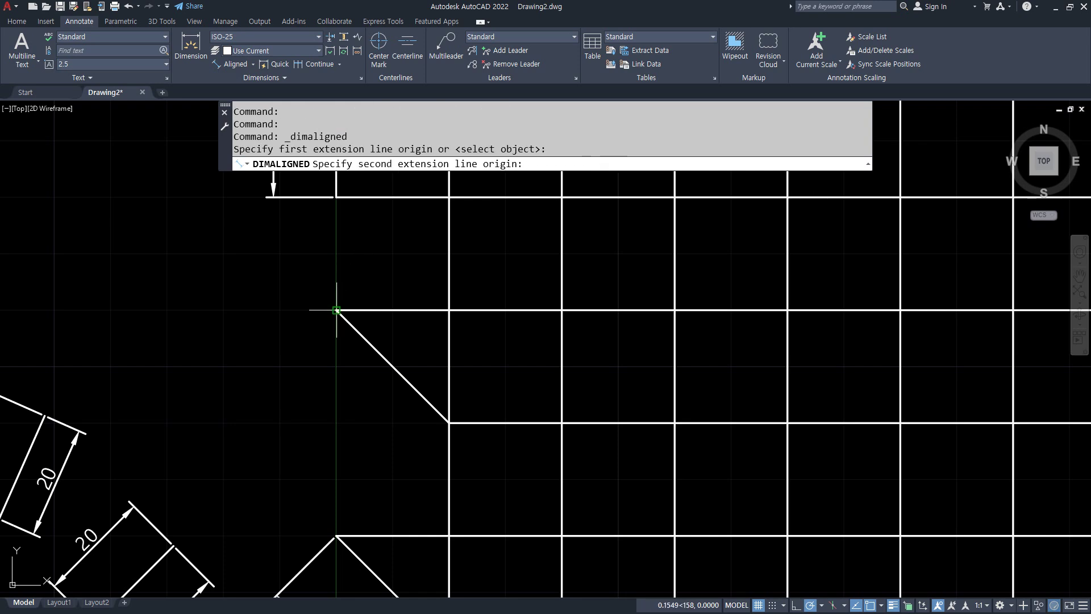
left_click(448, 423)
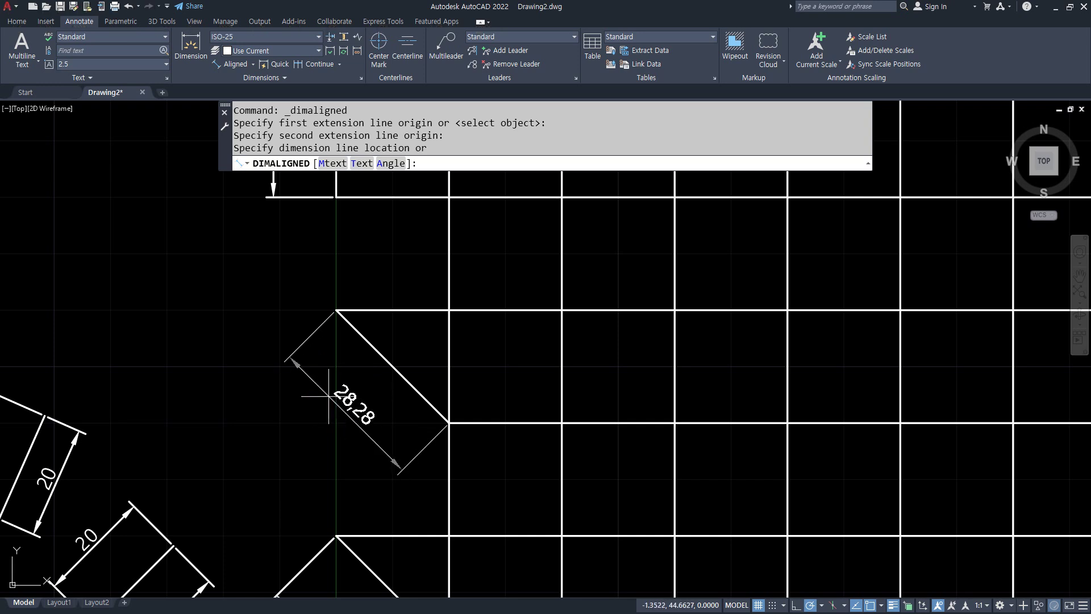
key("Escape")
key("Escape")
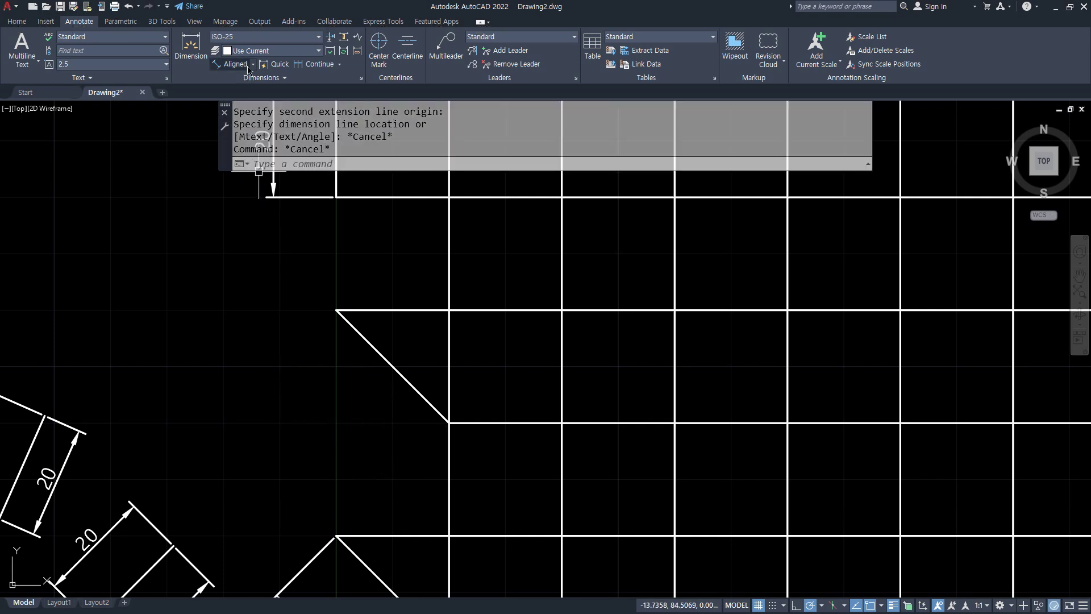
Add a vertical Linear dimension to the middle-left diagonal, lining it up with the vertical dimension above it
left_click(255, 66)
left_click(244, 105)
left_click(336, 310)
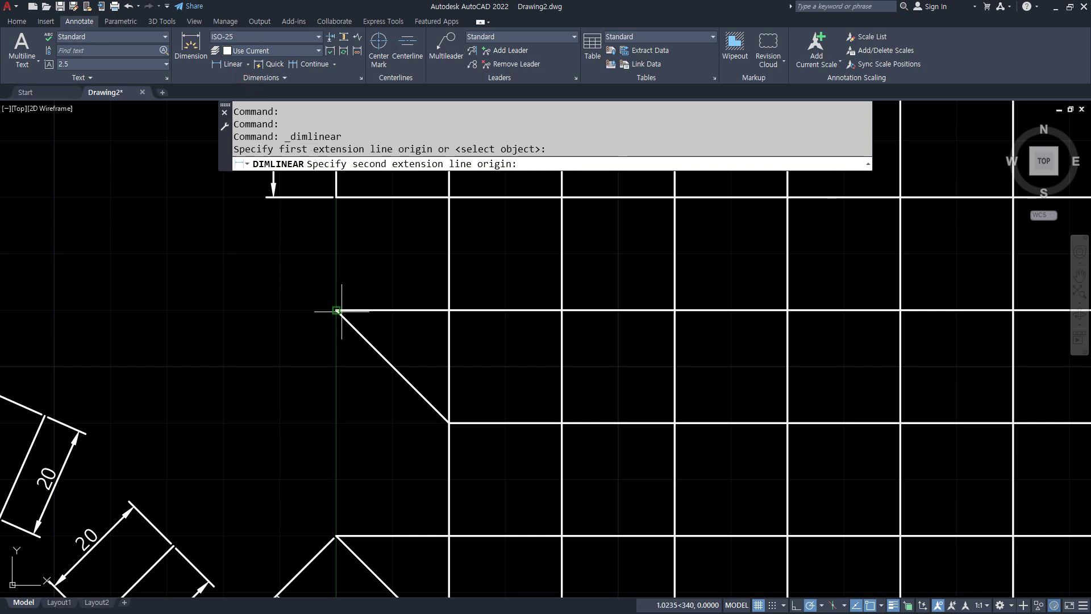
left_click(448, 422)
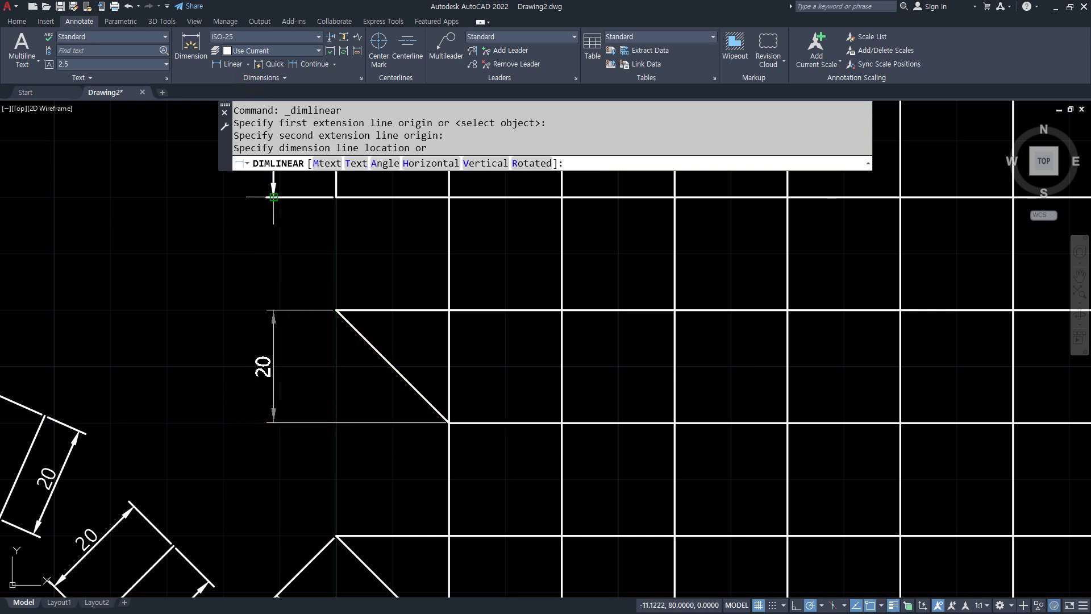
left_click(273, 204)
Add a horizontal Linear dimension to the middle-left square's diagonal, placing it below the line
key("Return")
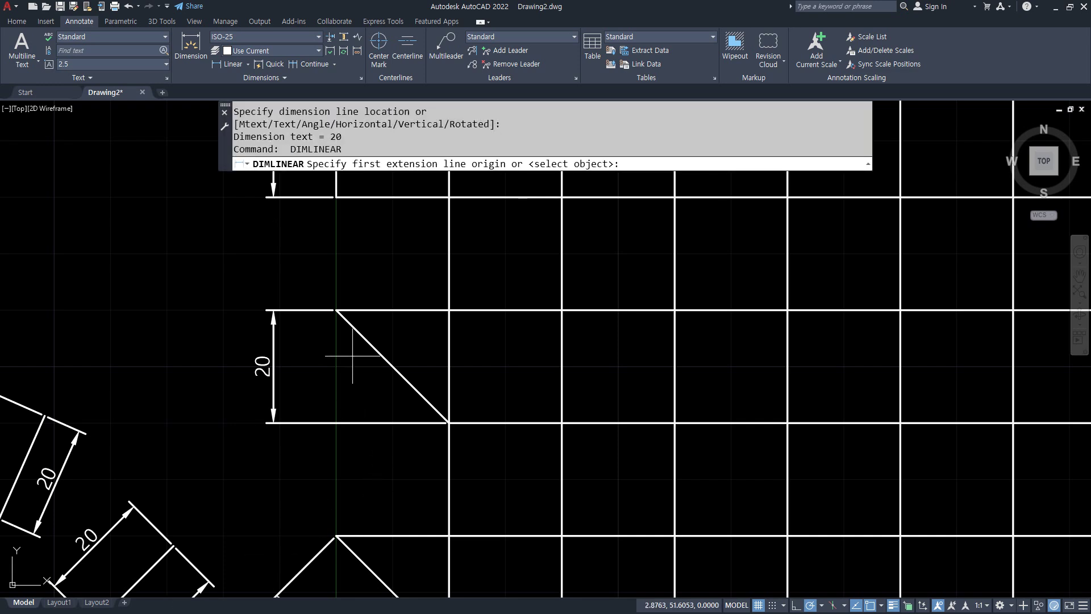
left_click(346, 328)
left_click(449, 422)
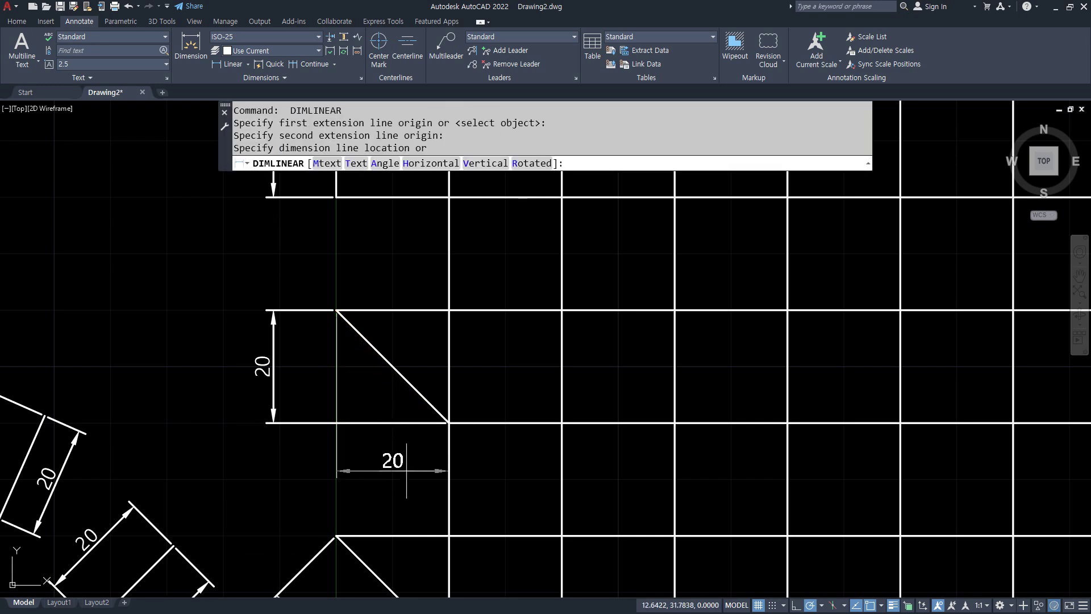
left_click(400, 474)
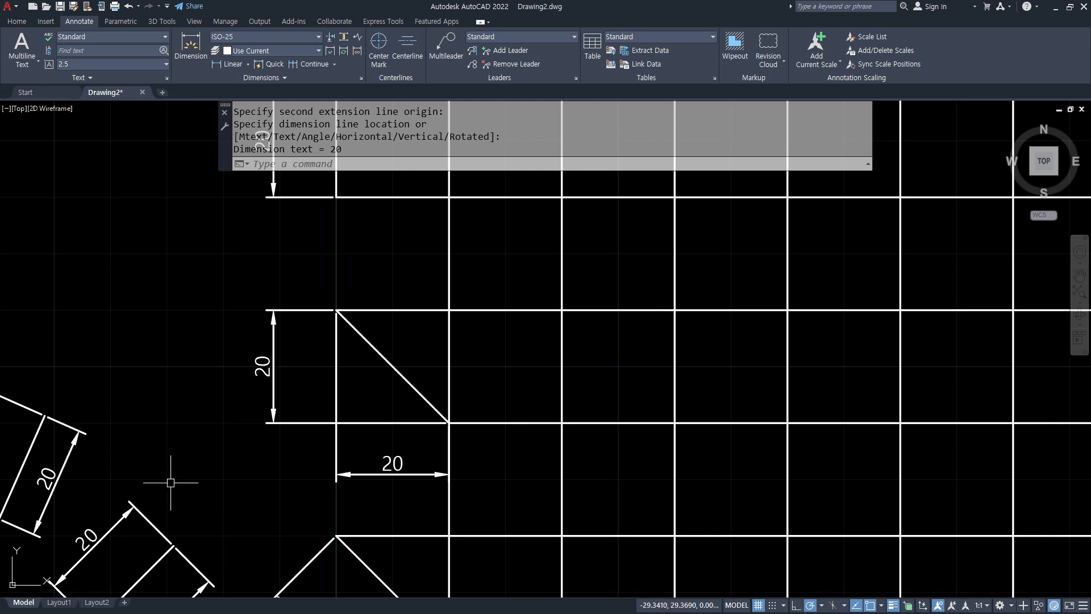
Delete both Linear dimensions attached to the middle-left diagonal
left_click(353, 444)
left_click(292, 401)
key("Delete")
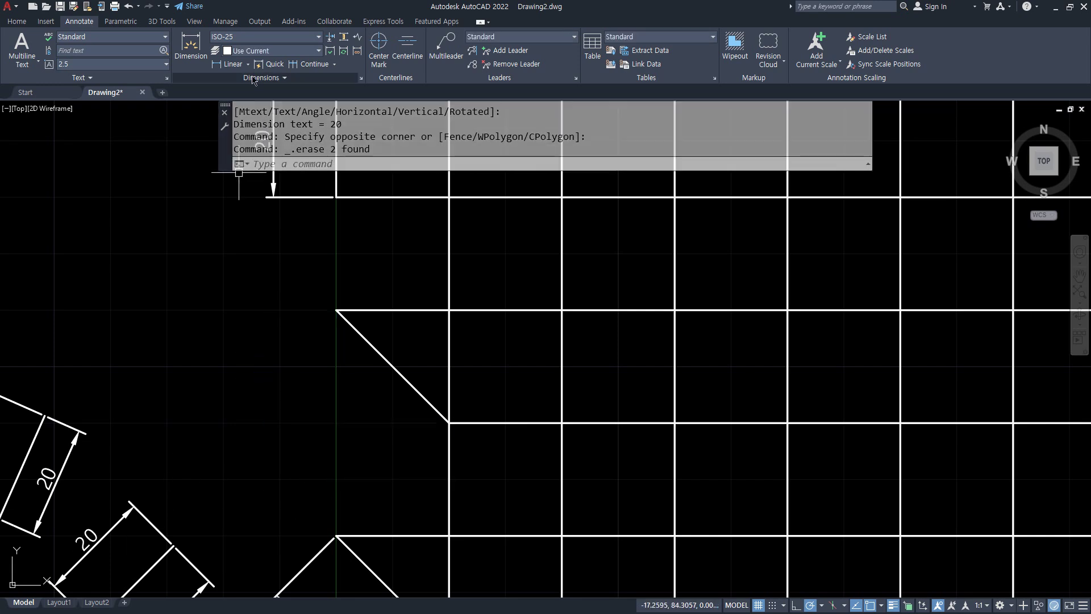
Add an Aligned dimension to the middle-left square's right edge, placing the dimension line to the left of the diagonal
left_click(248, 67)
left_click(233, 114)
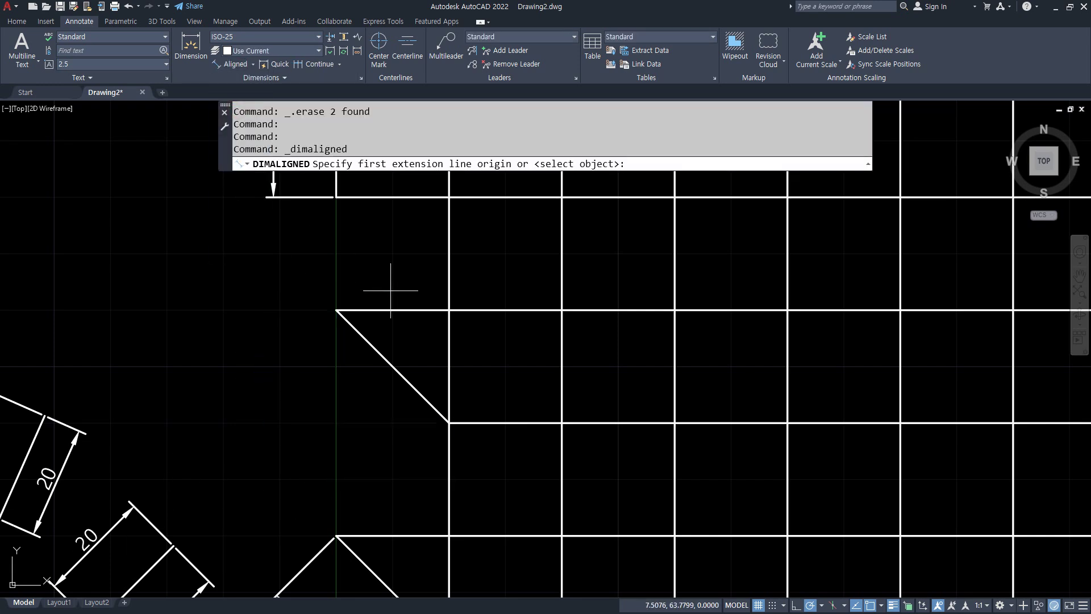
left_click(449, 310)
left_click(449, 423)
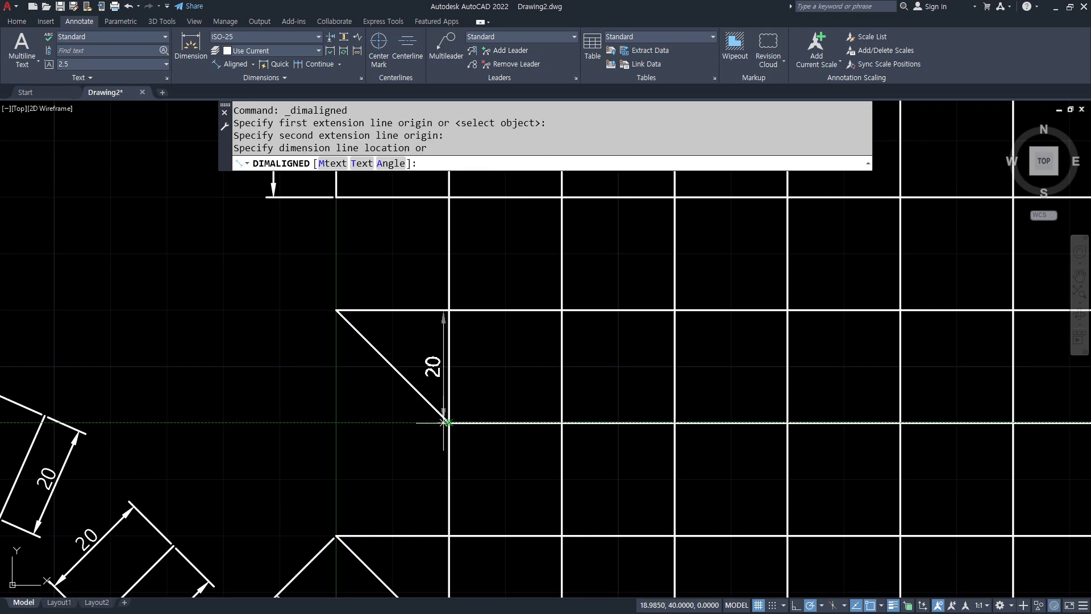
left_click(290, 391)
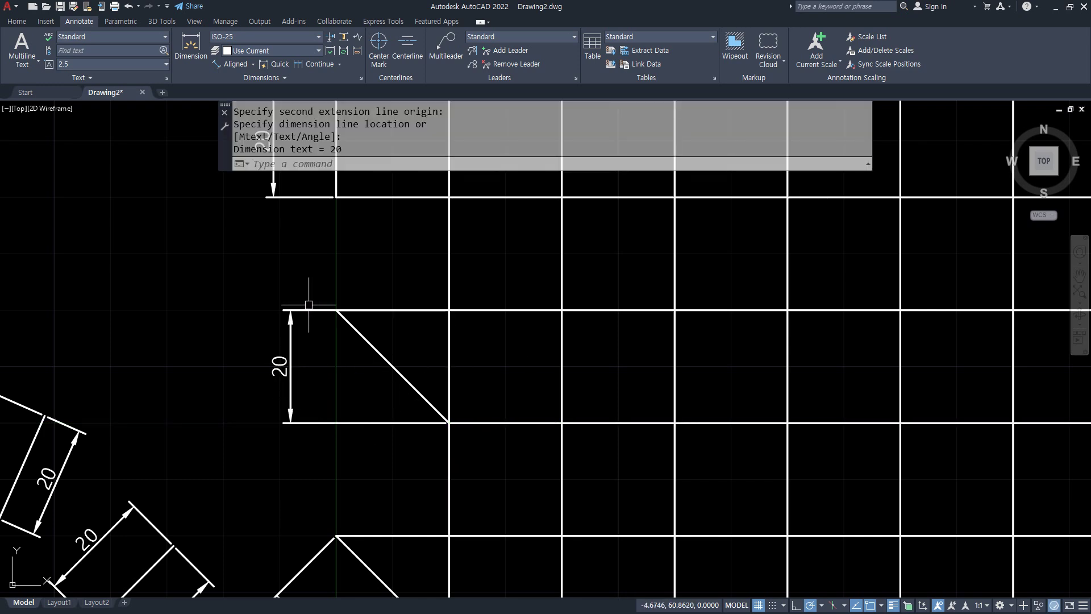
mouse_move(295, 314)
left_mouse_down()
mouse_move(449, 315)
mouse_move(346, 286)
mouse_move(414, 337)
left_mouse_up()
key("Escape")
Add an Aligned dimension across the middle-left square's top edge, placing the dimension line below the square
left_click(232, 66)
left_click(337, 310)
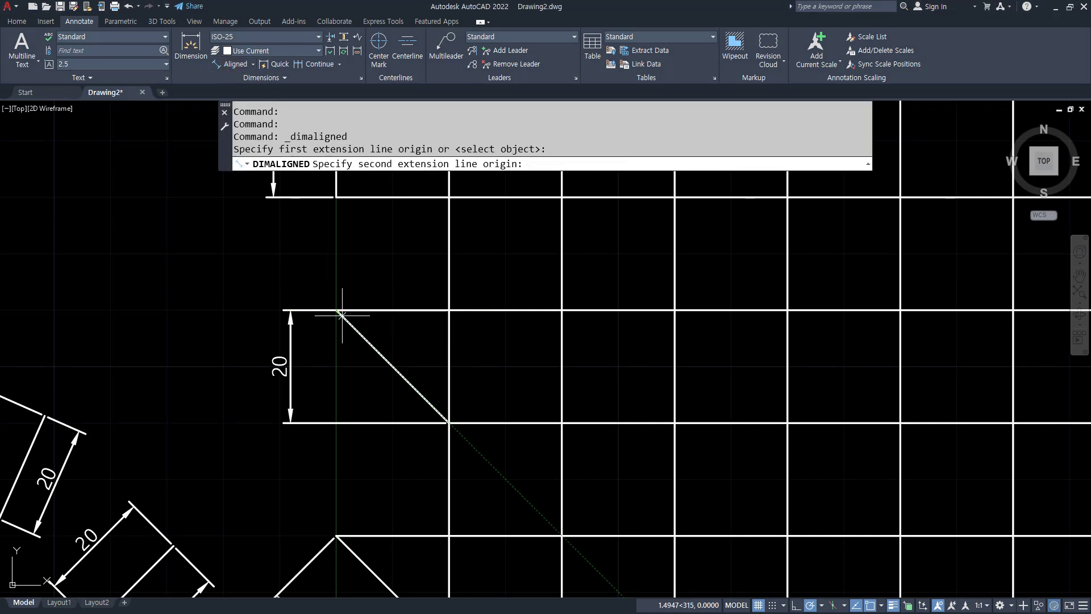
left_click(449, 310)
left_click(446, 464)
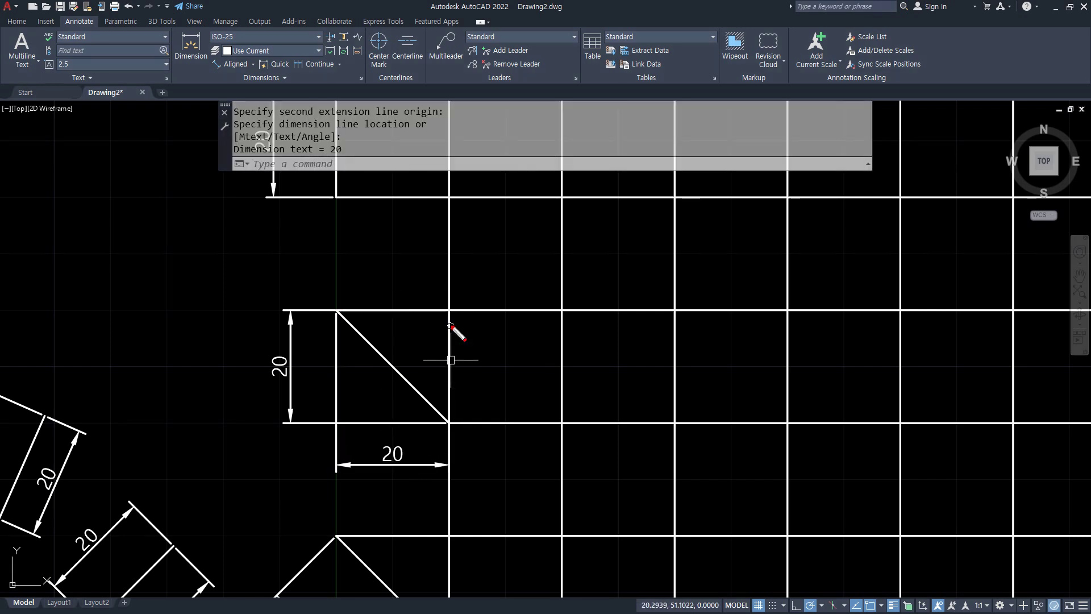
mouse_move(453, 311)
left_mouse_down()
mouse_move(440, 426)
mouse_move(455, 319)
left_mouse_up()
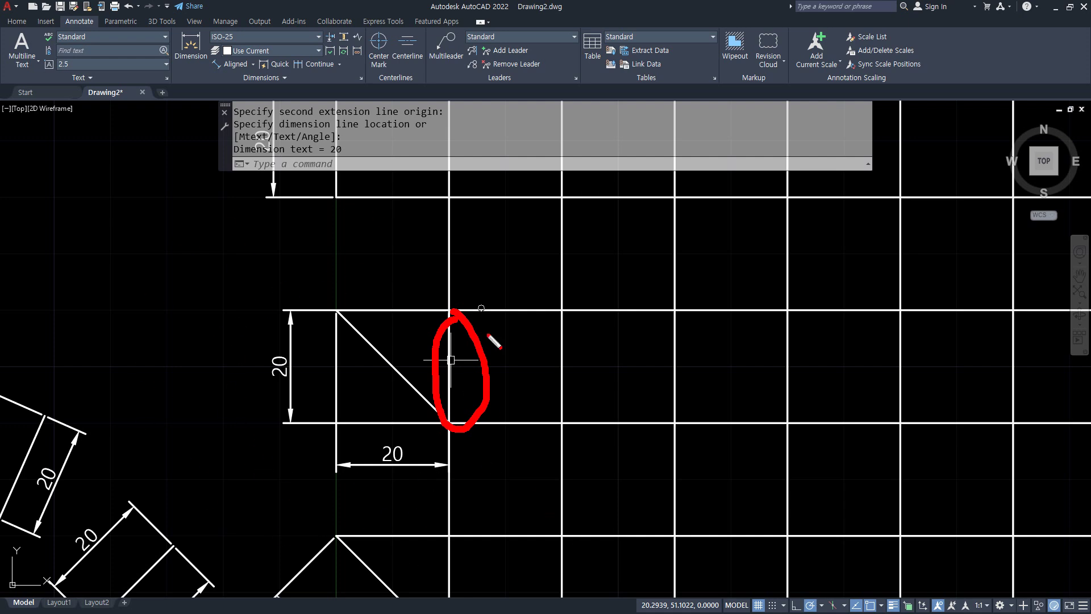
left_click(366, 439)
left_click(256, 481)
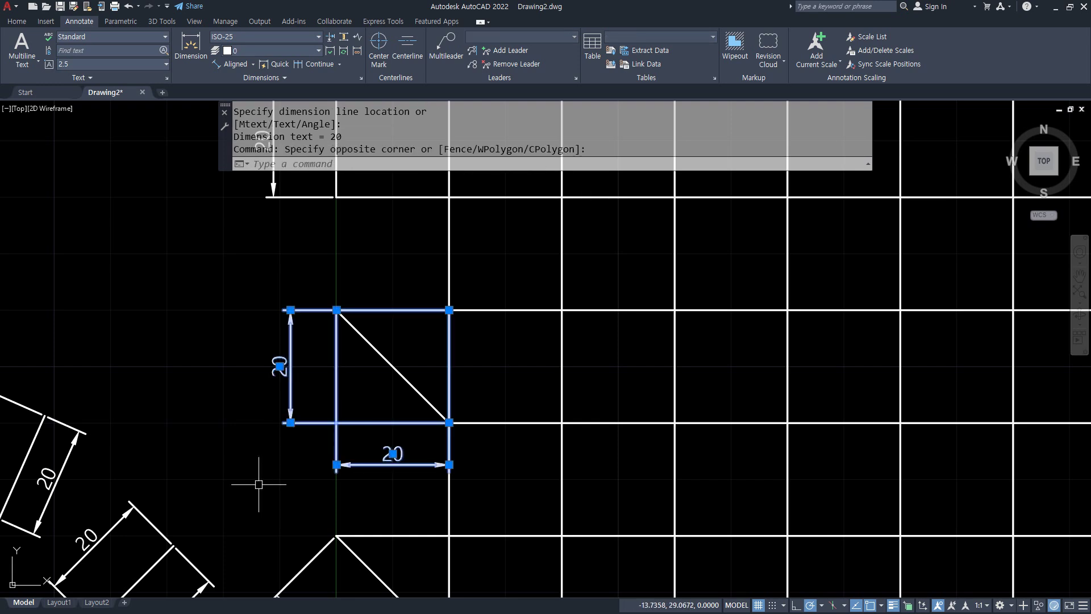
key("Escape")
scroll(193, 432, "down", 2)
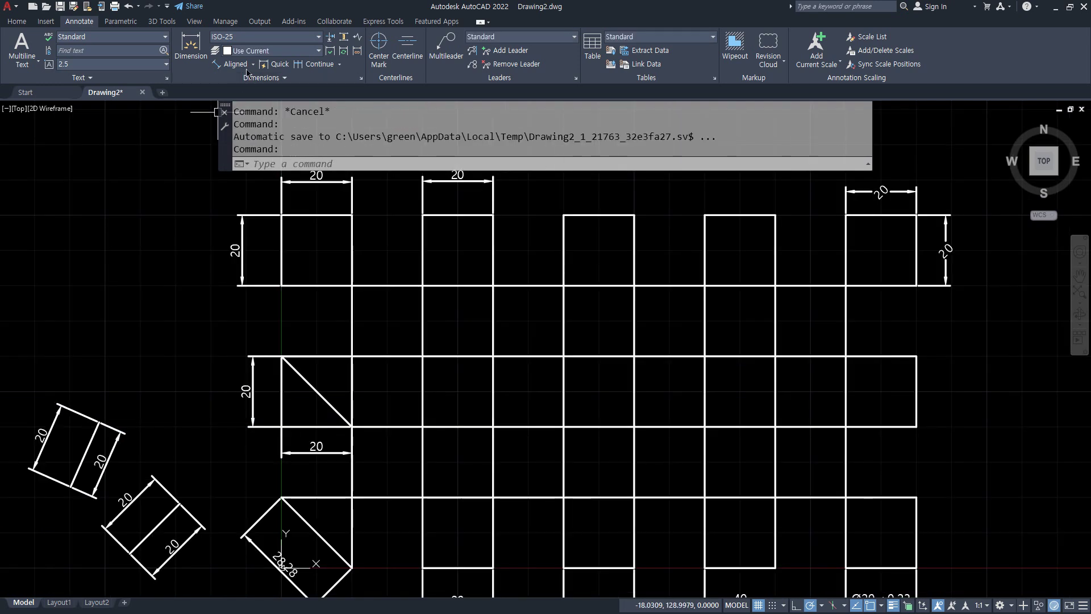
left_click(254, 64)
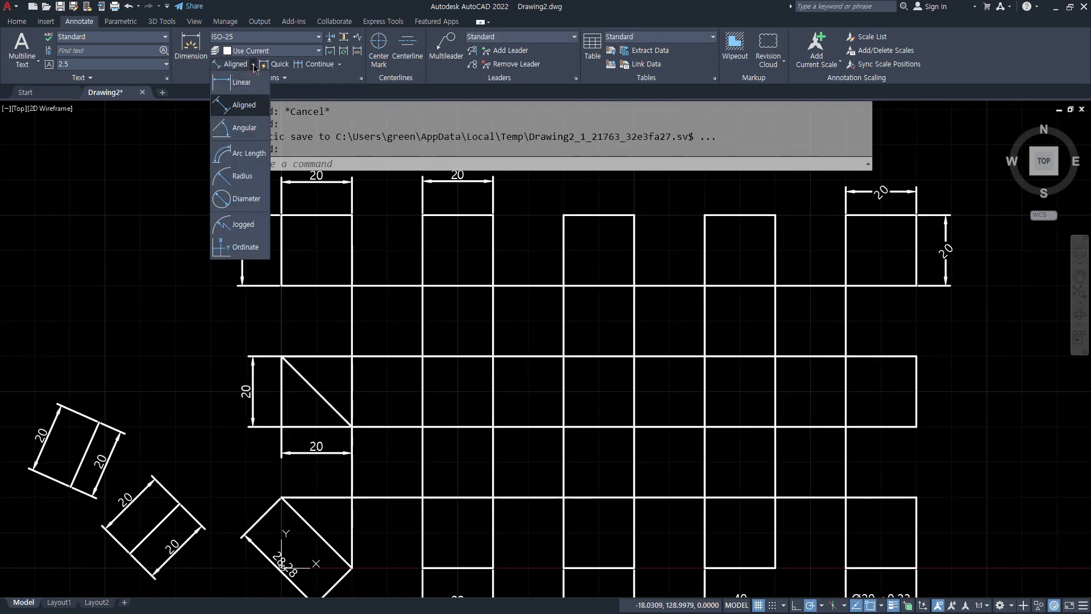
left_click(244, 129)
scroll(301, 379, "up", 8)
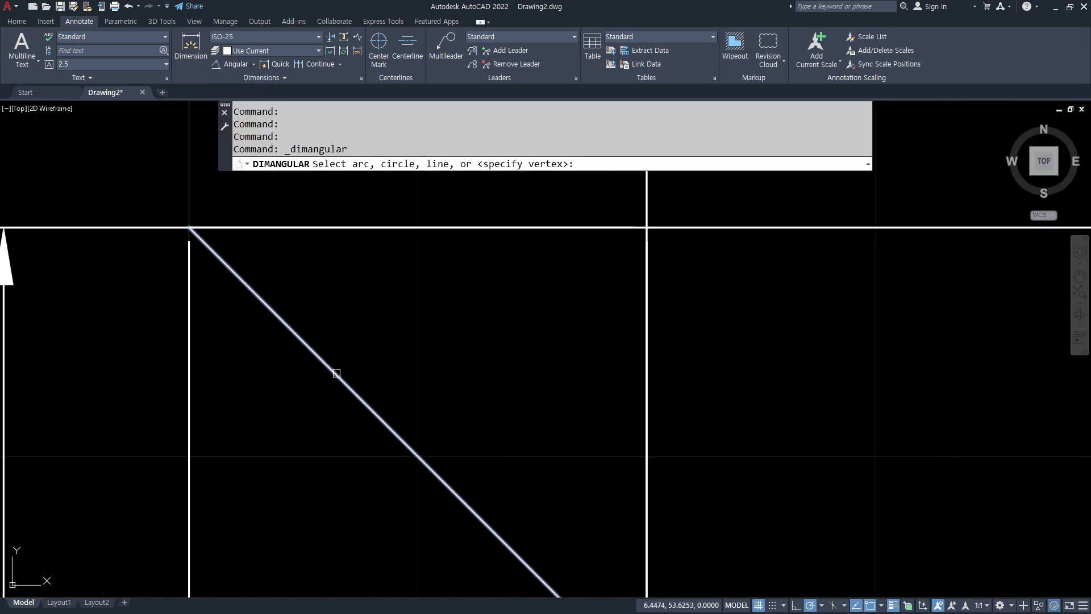
left_click(337, 374)
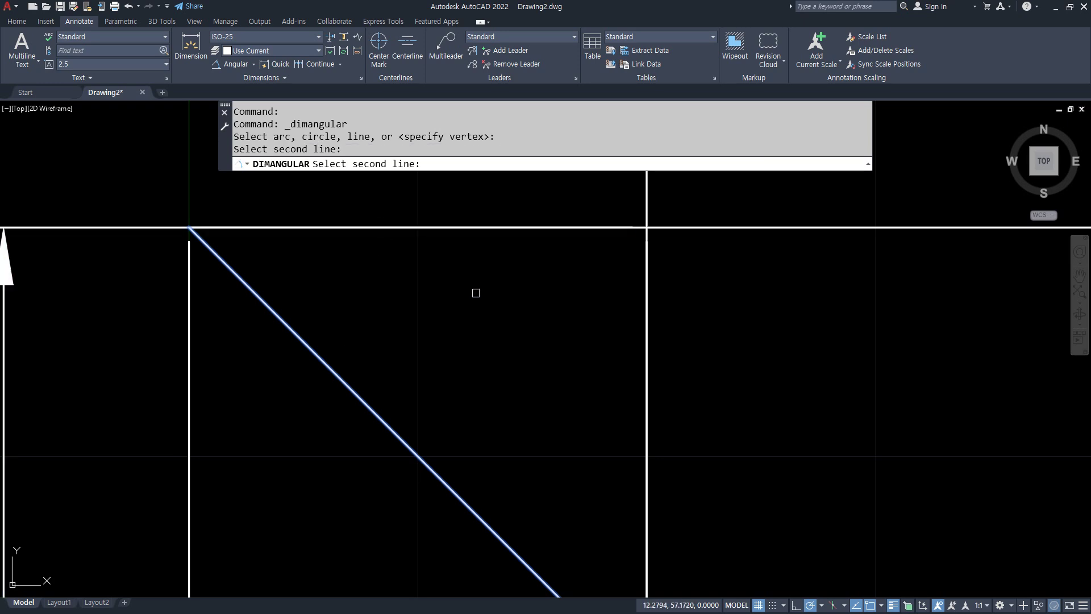
key("Escape")
key("Escape")
Erase the vertical Aligned dimension to the left of the middle-left diagonal
left_click(105, 227)
type("e")
key("Return")
Add an Angular dimension between the middle-left diagonal and the square's top edge, placing its arc inside the acute angle
left_click(232, 64)
left_click(279, 313)
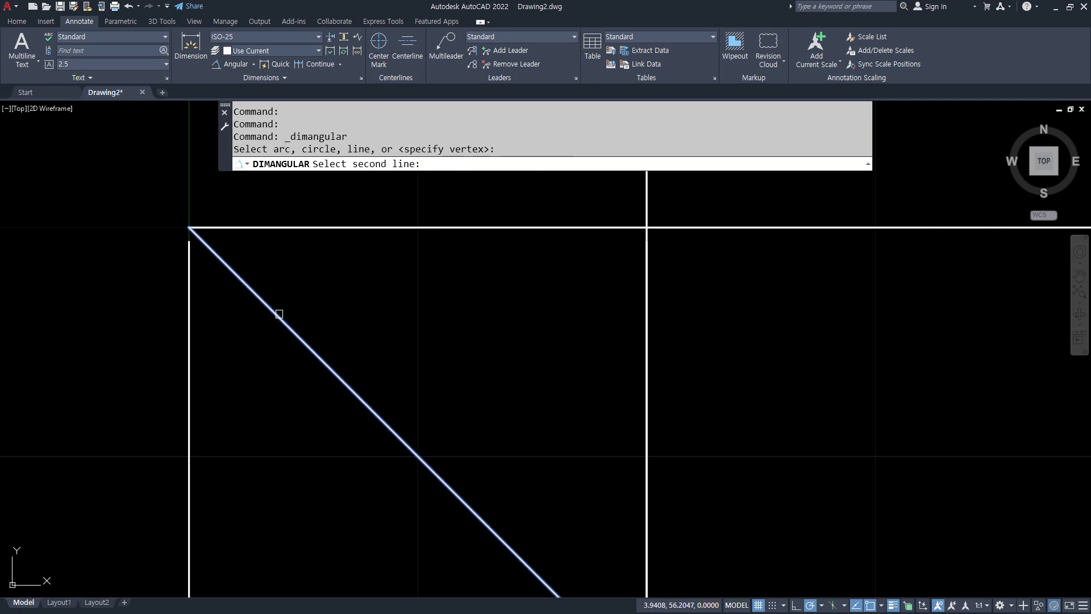
left_click(314, 228)
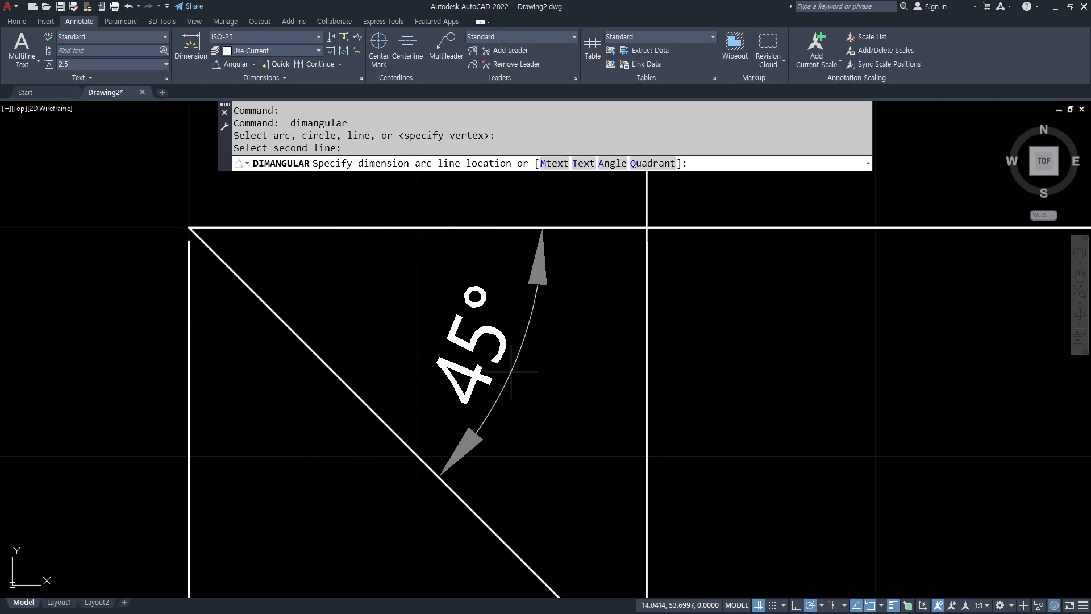
left_click(520, 376)
Erase the horizontal Aligned dimension below the middle-left diagonal
left_click(164, 389)
type("e")
key("space")
scroll(135, 392, "down", 2)
middle_click_drag(134, 392, 274, 431)
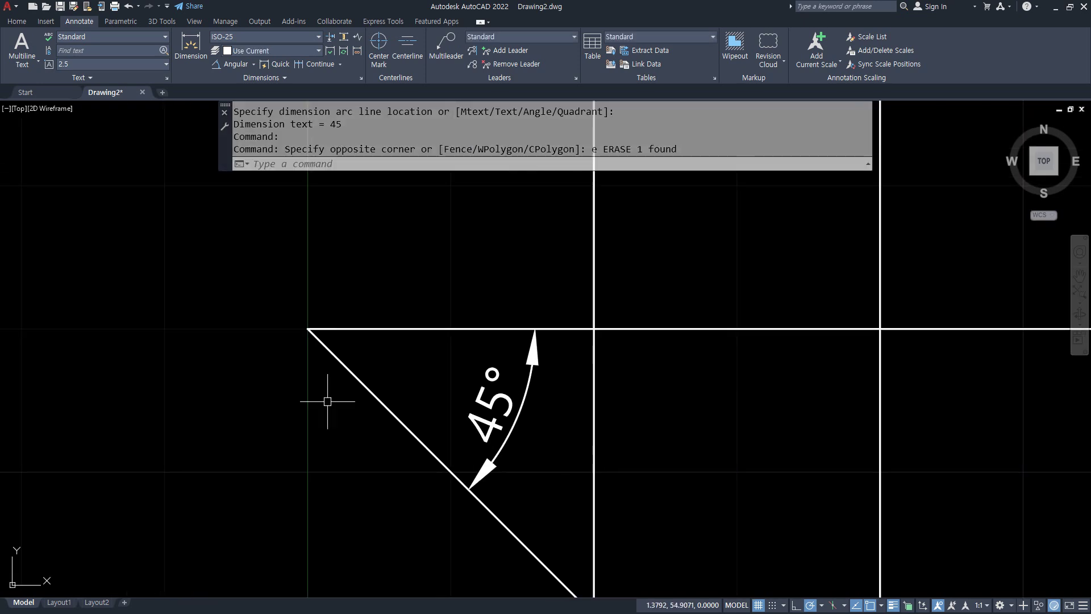
Add an Angular dimension between the diagonal and the top edge, placing its arc above them to show the upper obtuse angle
left_click(233, 64)
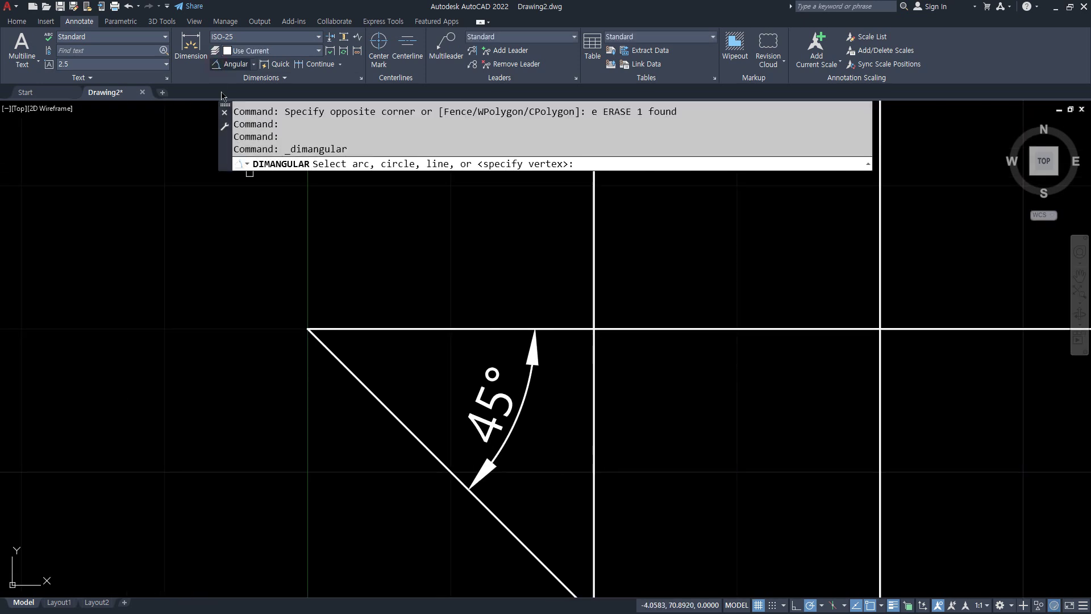
left_click(370, 394)
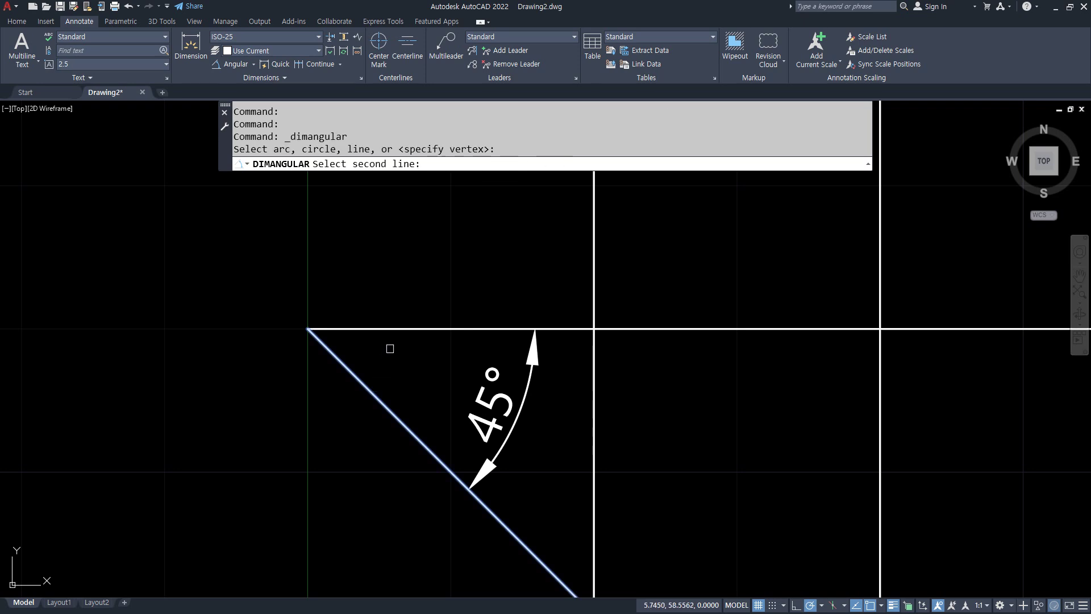
left_click(395, 329)
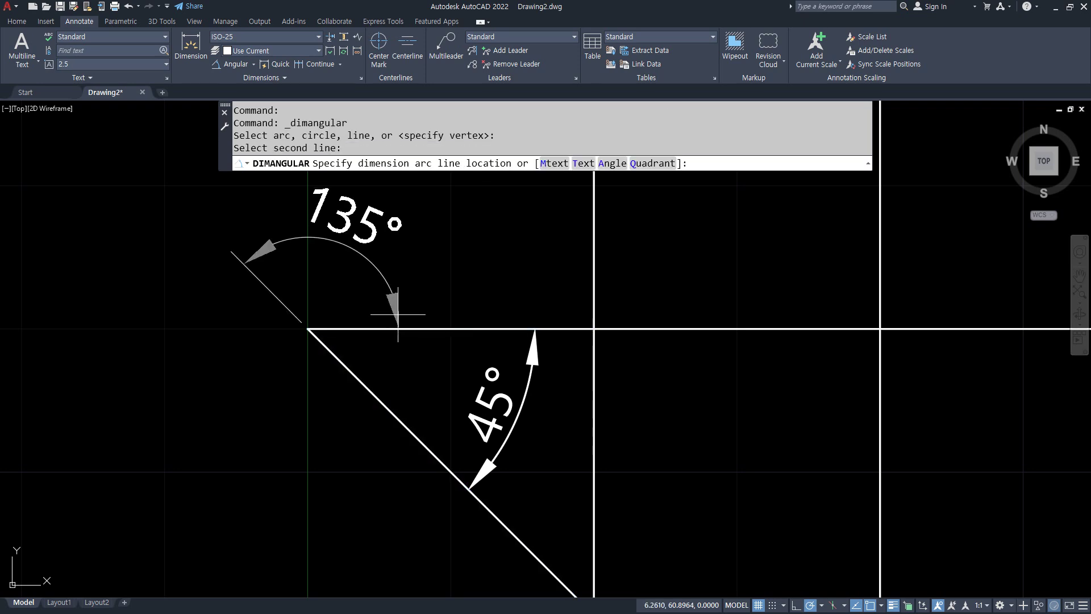
middle_click_drag(422, 294, 422, 326)
scroll(453, 317, "down", 2)
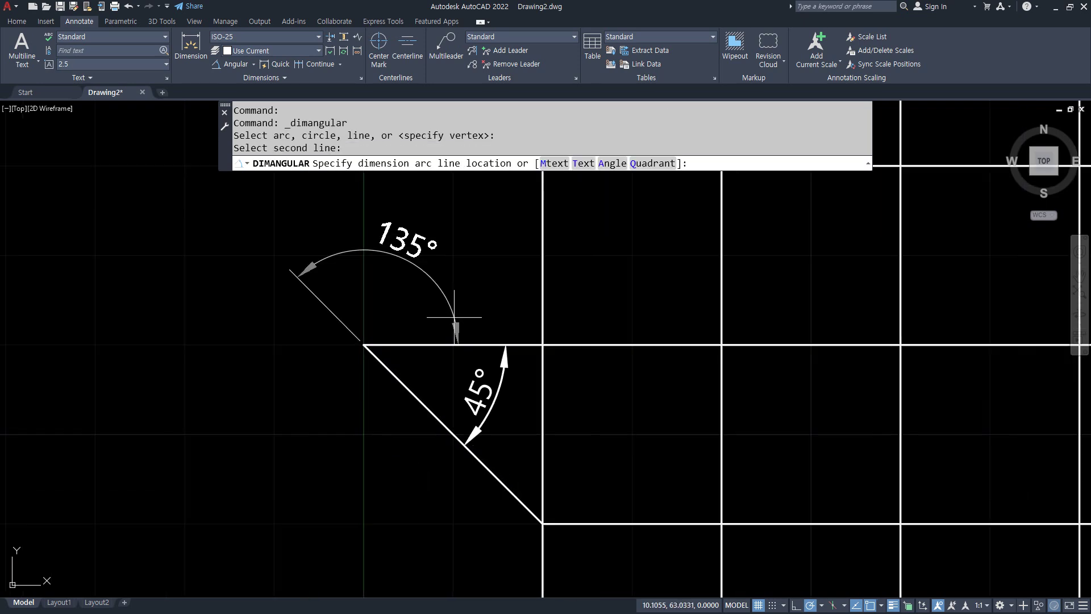
left_click(494, 312)
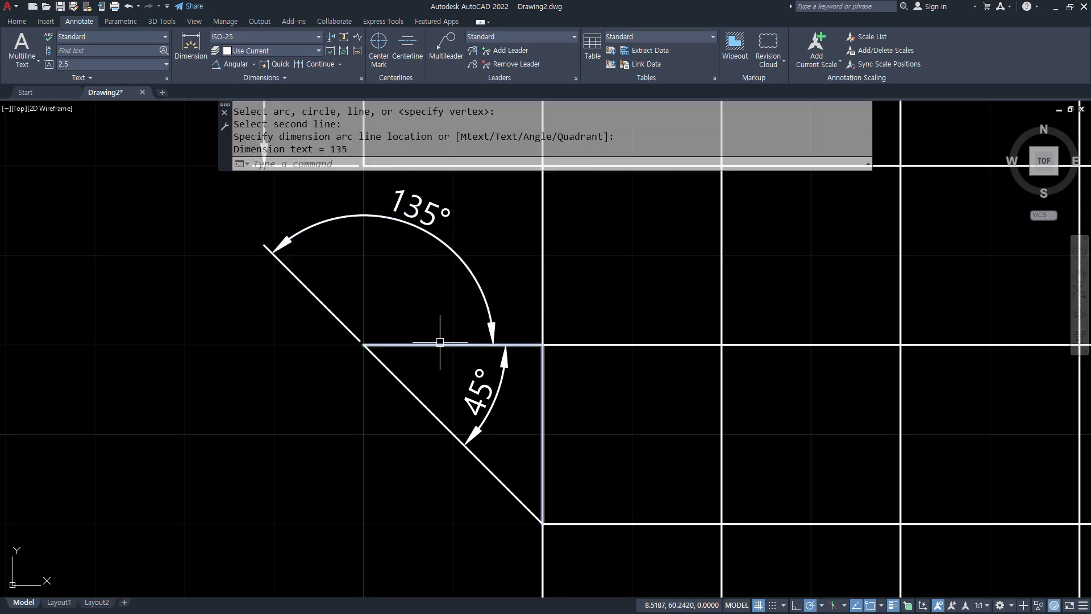
Dimension the acute angle opposite the triangle's corner with the Angular command, placing the arc to the left of the vertex
left_click(228, 64)
left_click(410, 381)
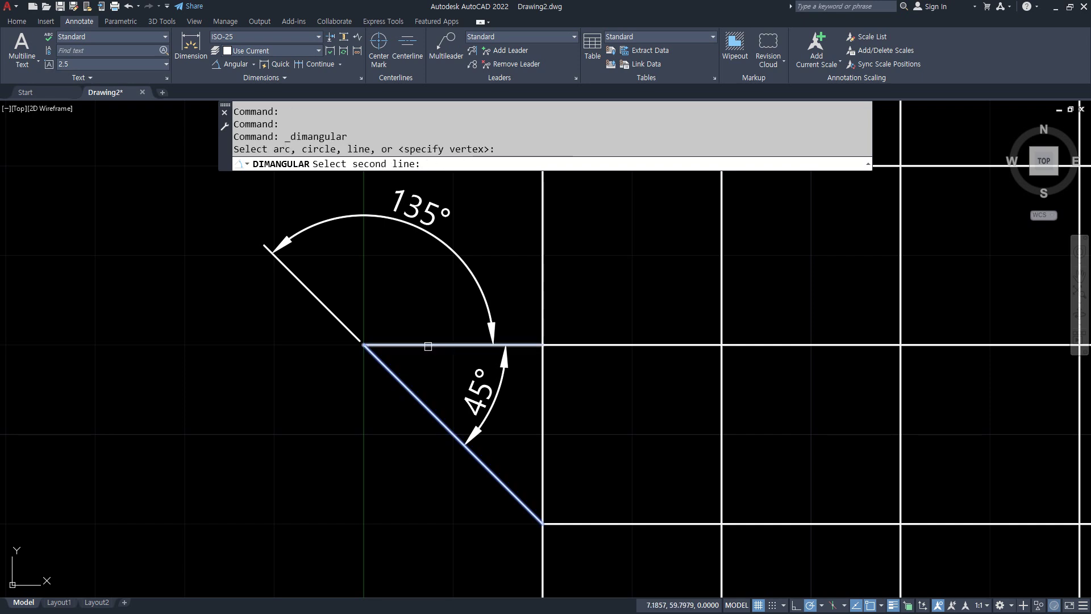
left_click(428, 345)
left_click(241, 312)
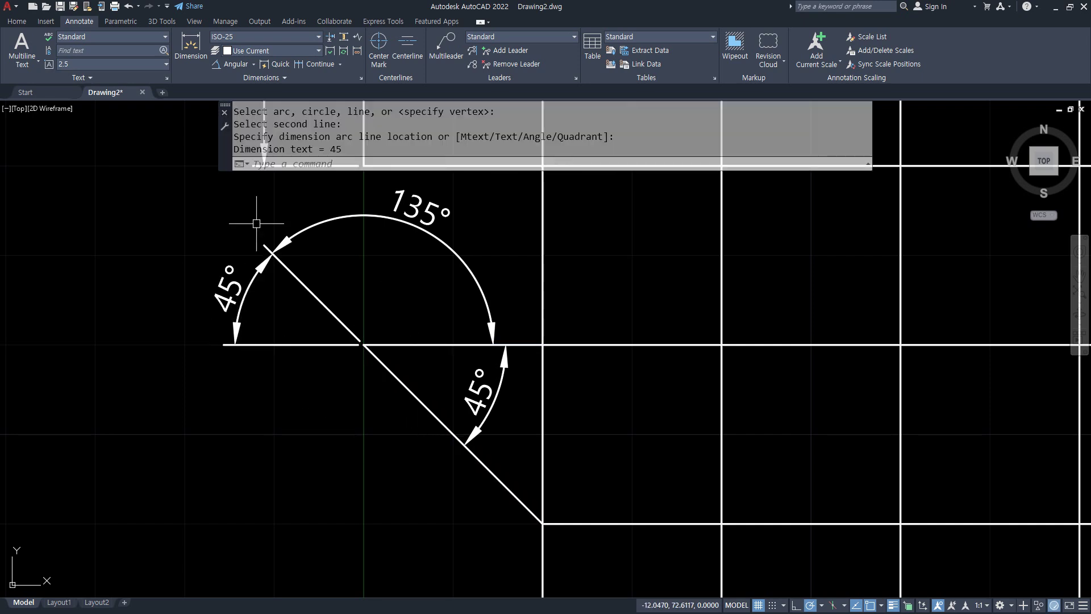
Add an Angular dimension for the obtuse angle below the vertex, placing its arc to the lower left of the diagonal
left_click(230, 67)
left_click(373, 354)
left_click(318, 345)
left_click(279, 441)
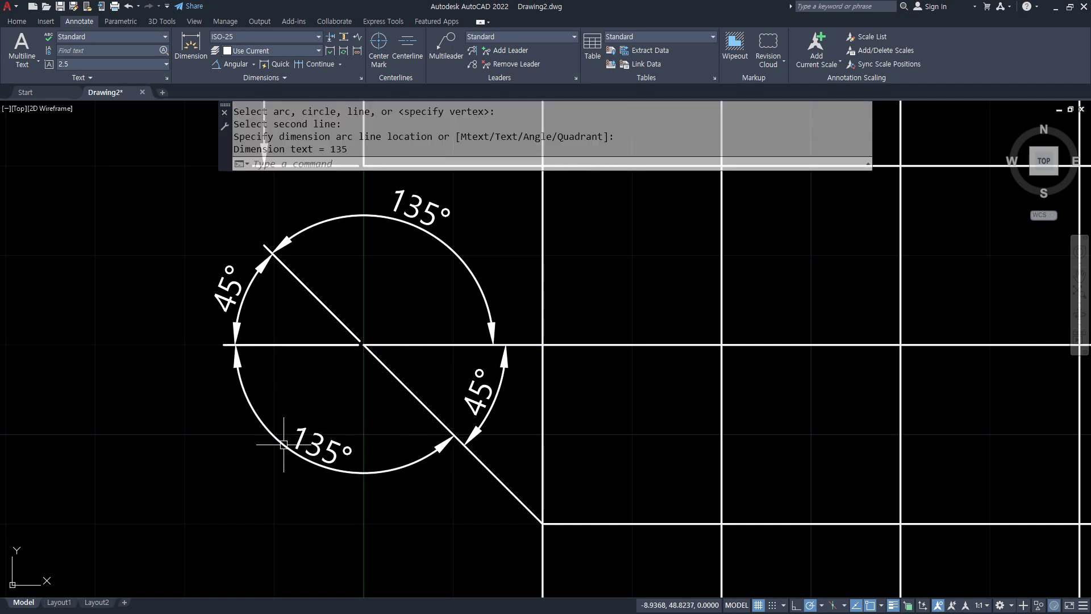
Delete the three Angular dimensions above, left of and below the vertex, keeping the one inside the triangle
left_click(446, 244)
left_click(236, 338)
left_click(238, 370)
key("Delete")
mouse_move(481, 340)
left_mouse_down()
mouse_move(303, 234)
mouse_move(335, 441)
mouse_move(422, 414)
mouse_move(404, 458)
left_mouse_up()
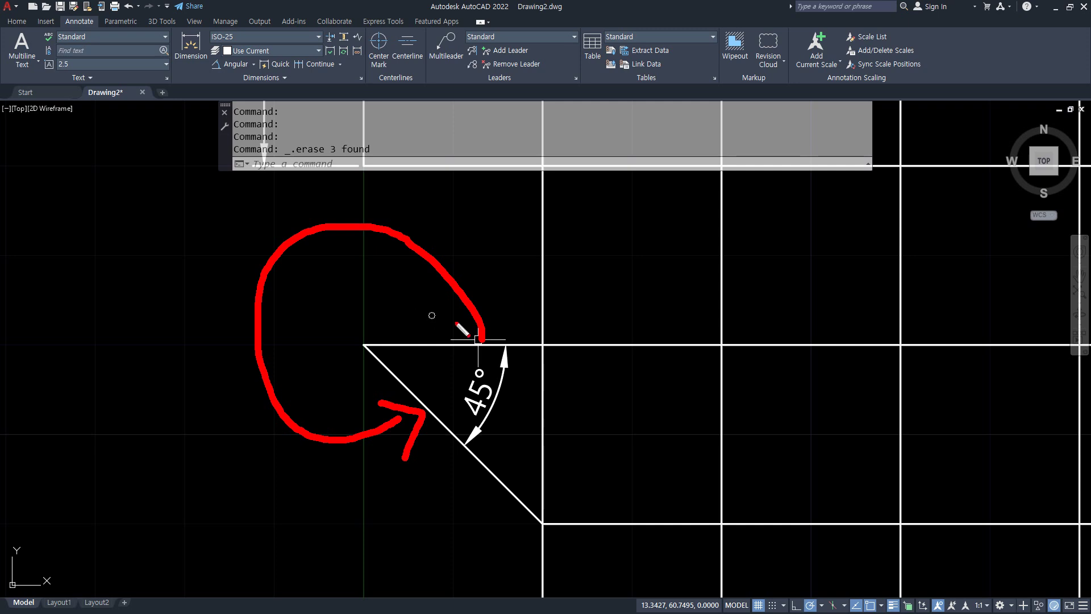
left_click_drag(490, 306, 485, 339)
left_click_drag(485, 331, 451, 331)
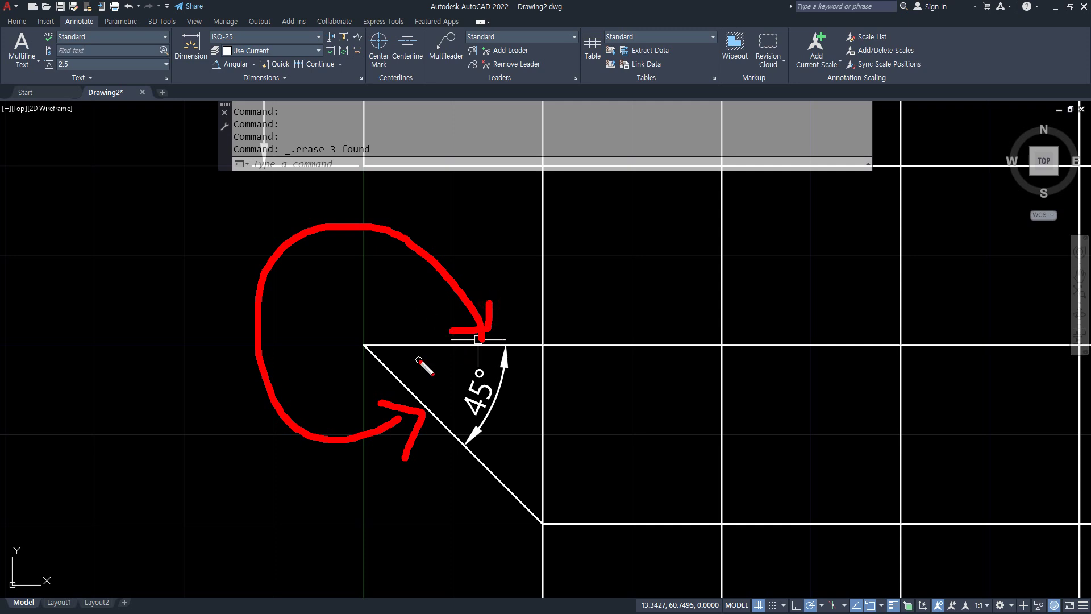
key("Escape")
Dimension the reflex angle around the triangle's corner with Angular, specifying the vertex and an endpoint on each line, with the arc outside
left_click(232, 64)
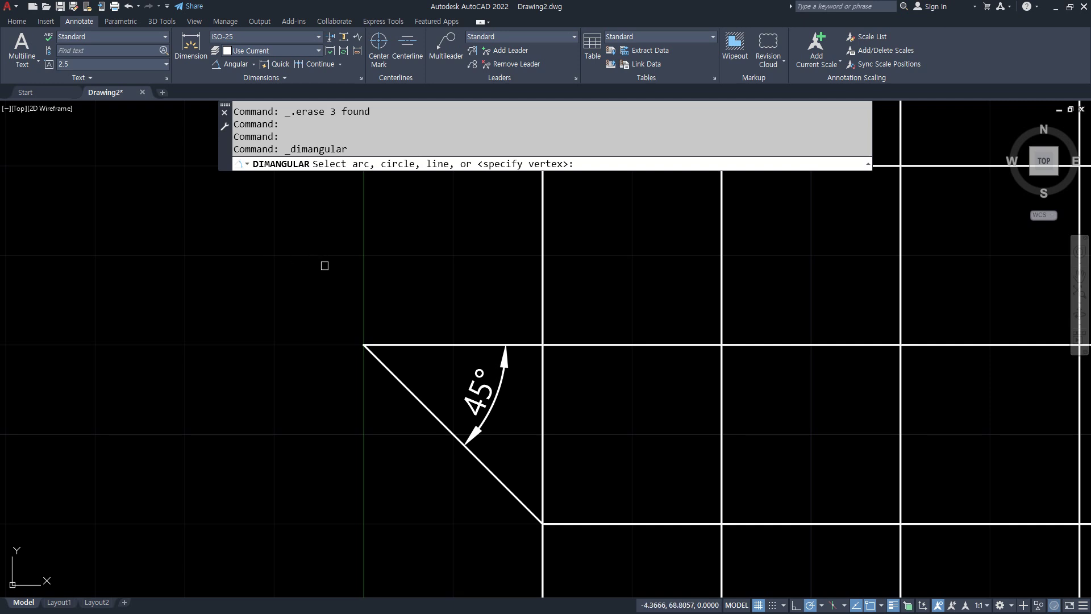
key("Return")
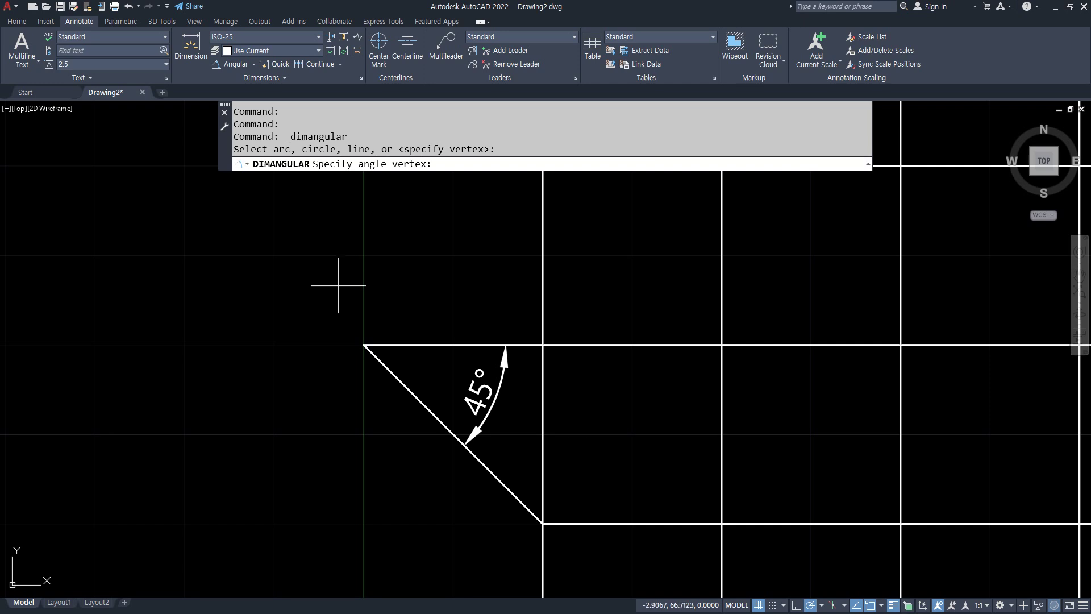
left_click(364, 345)
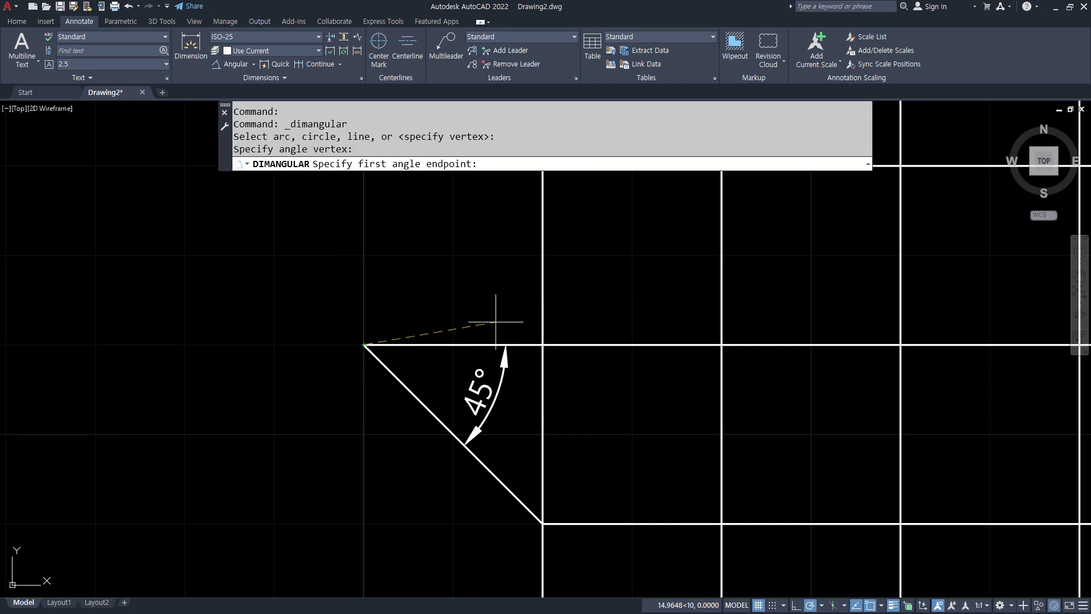
left_click(505, 344)
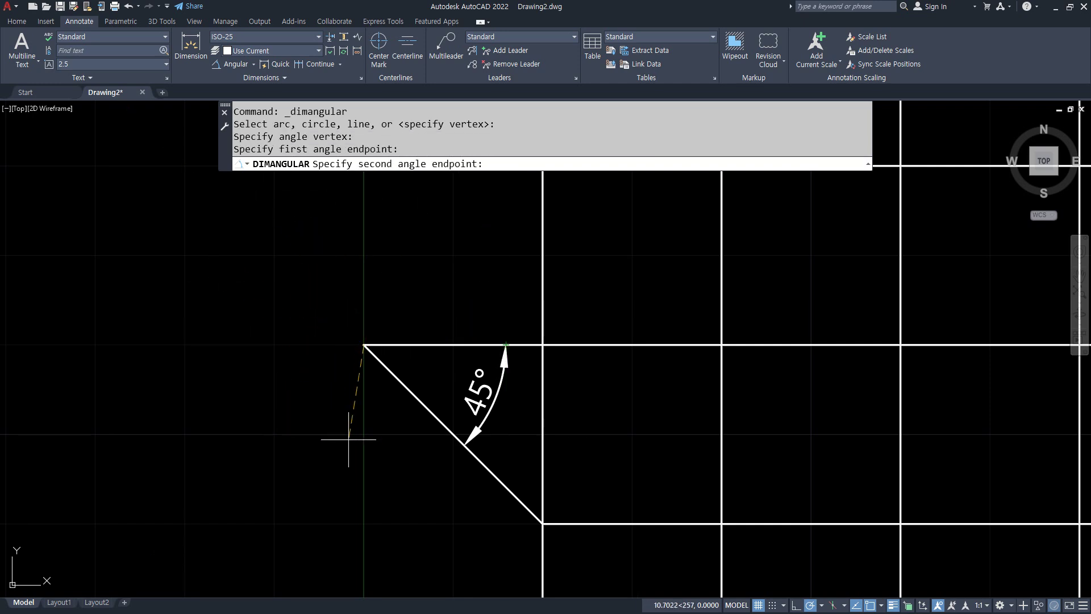
left_click(460, 445)
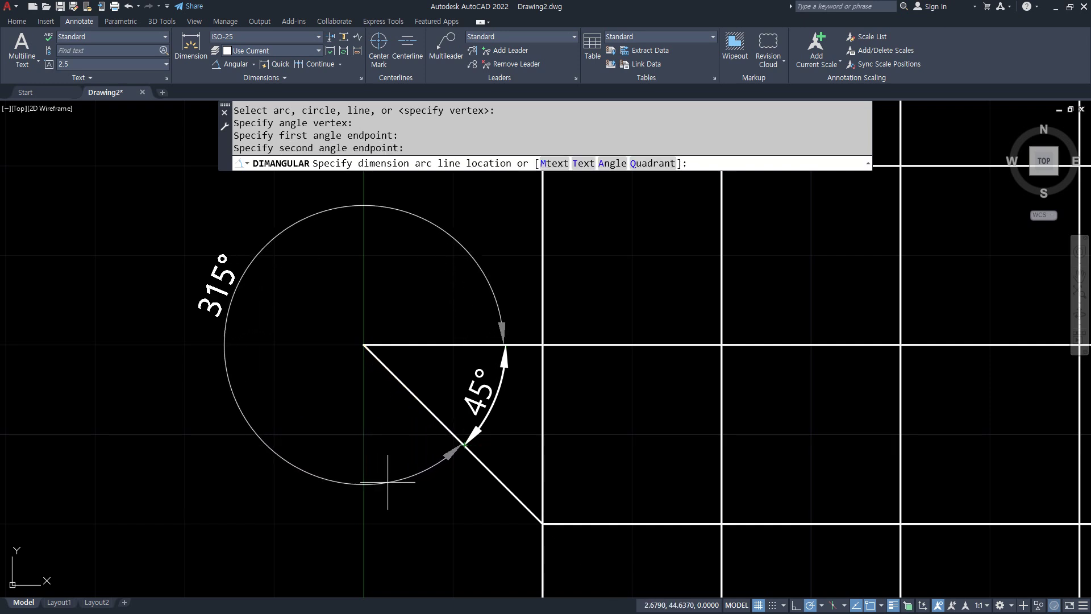
left_click(388, 485)
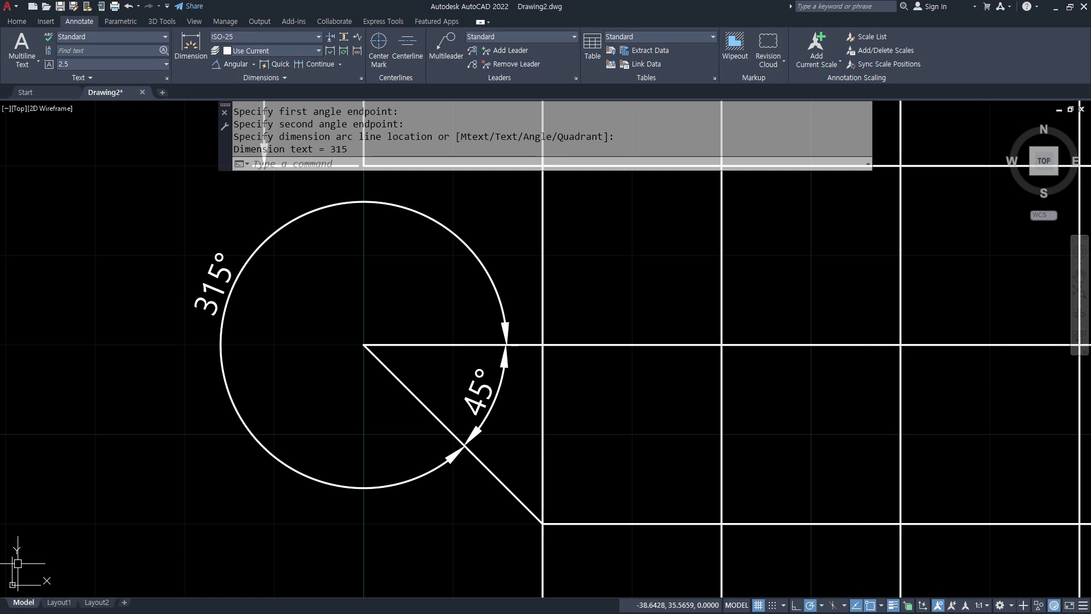
middle_click_drag(271, 316, 506, 317)
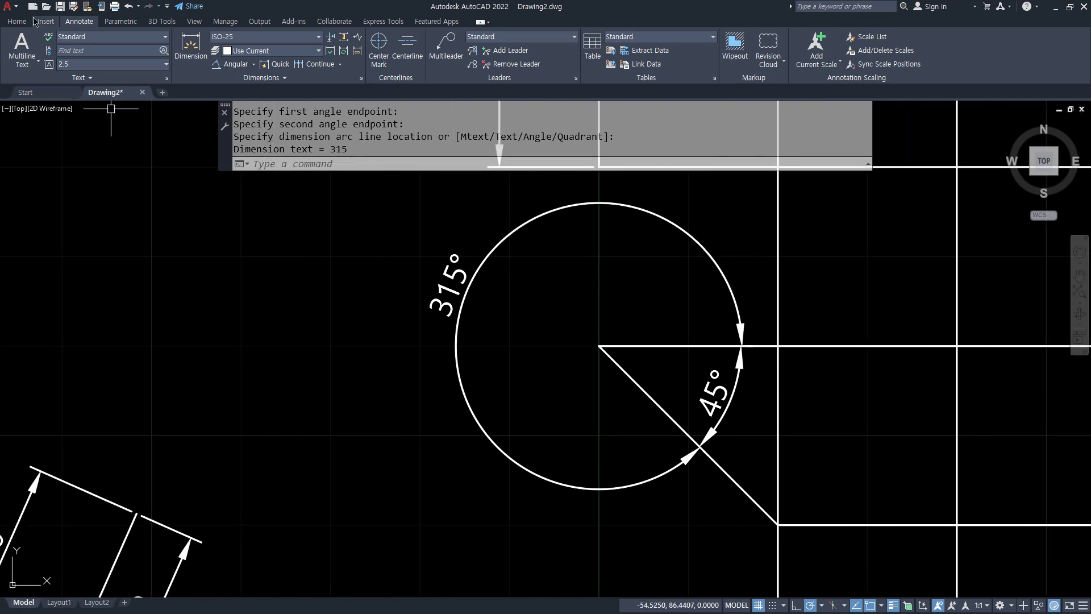
left_click(17, 21)
left_click(91, 62)
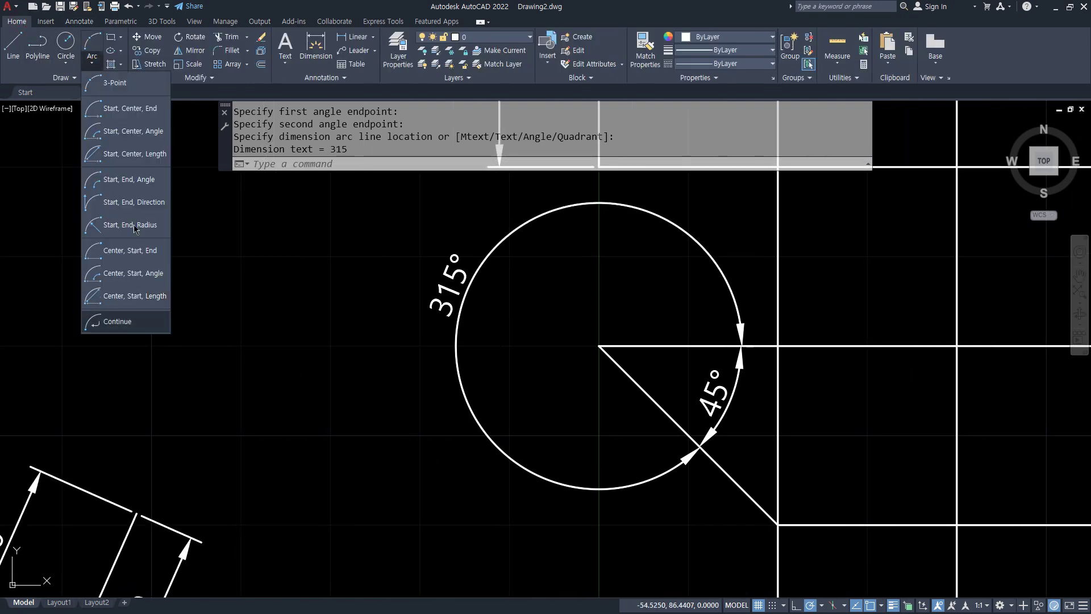
left_click(130, 108)
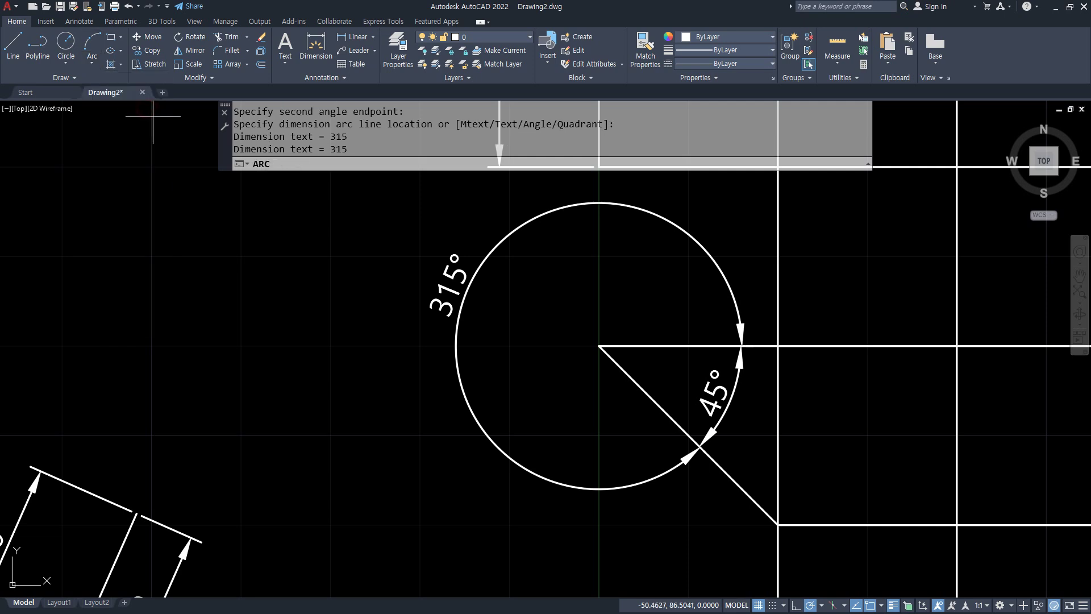
left_click(219, 323)
left_click(325, 253)
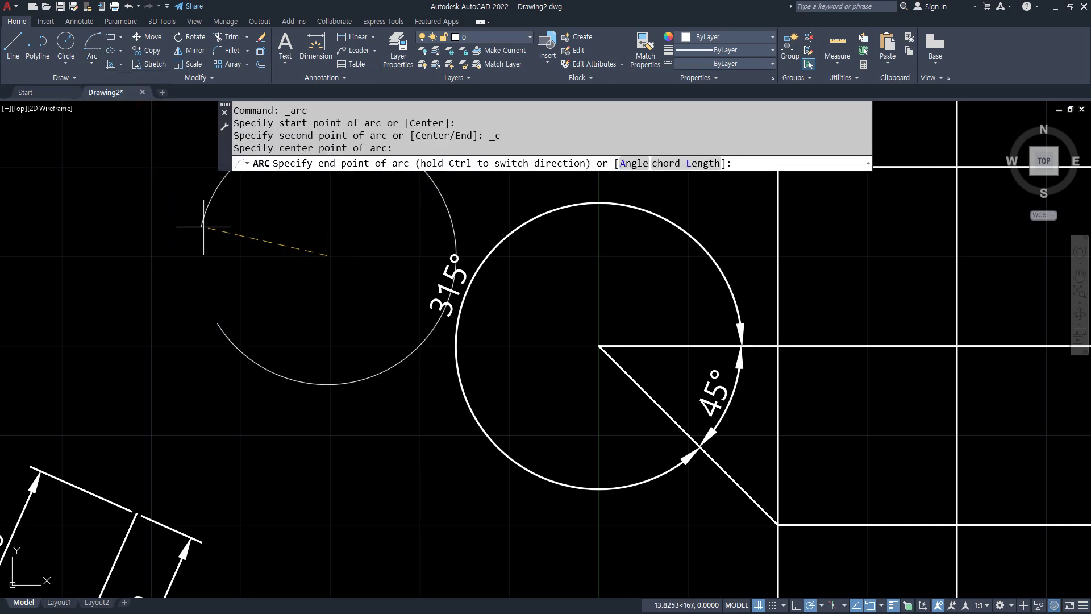
key("Escape")
Draw a three-point arc spanning about 165° in the empty area left of the reflex angle dimension
left_click(92, 62)
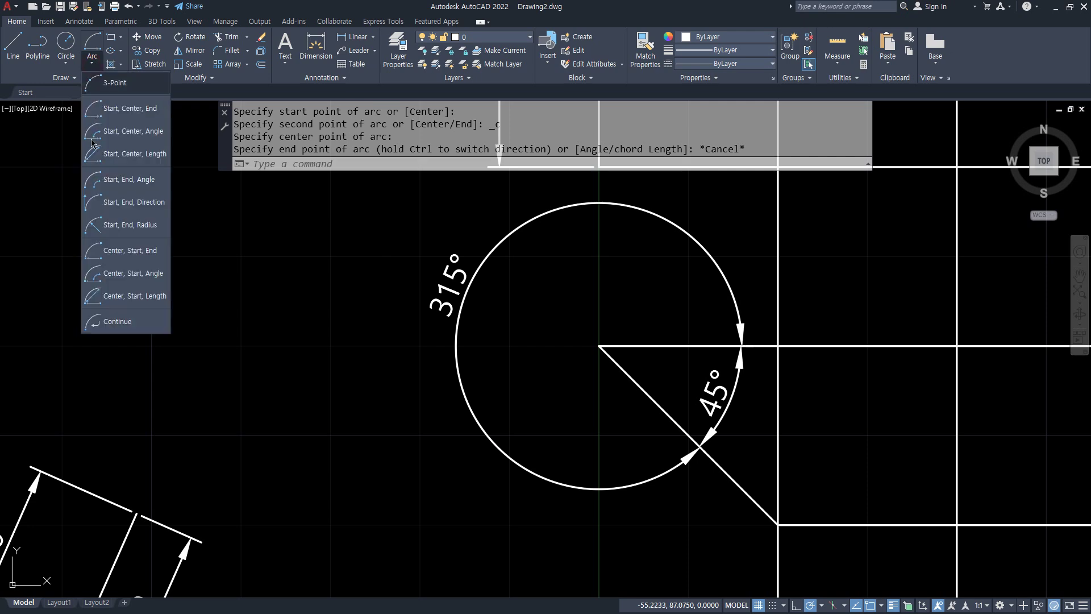
left_click(125, 129)
left_click(300, 383)
left_click(273, 224)
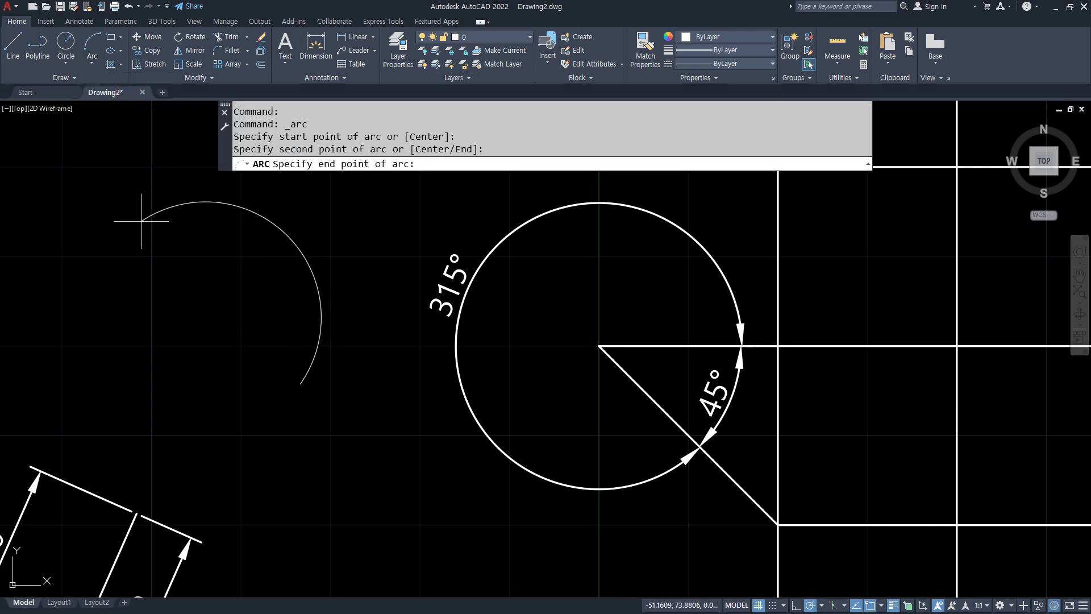
left_click(91, 231)
middle_click_drag(188, 269, 214, 285)
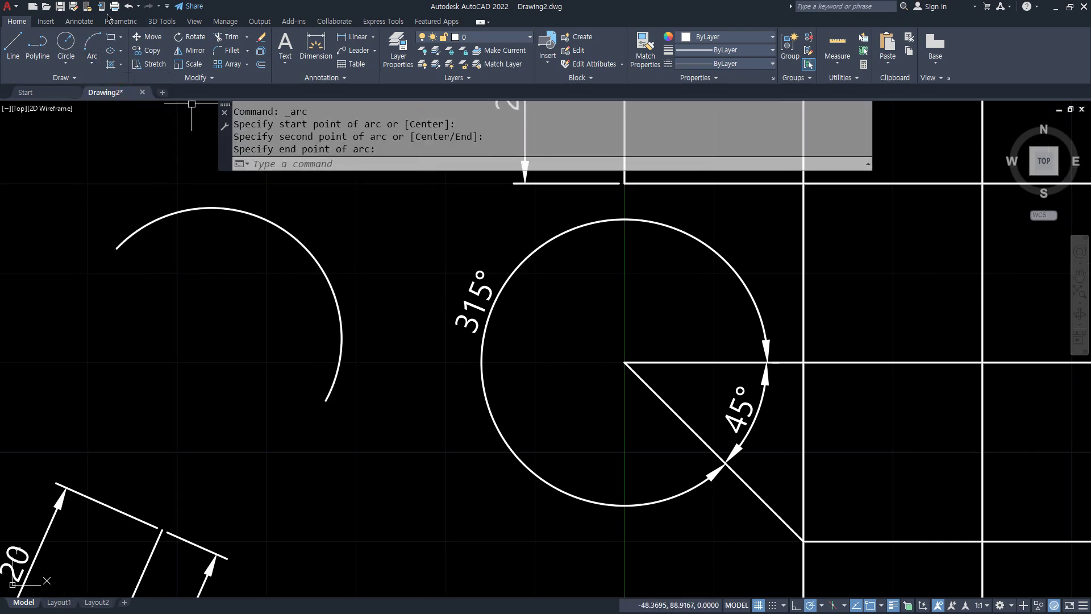
Add an Angular dimension to the new arc, placing its dimension line outside the curve
left_click(86, 25)
left_click(237, 64)
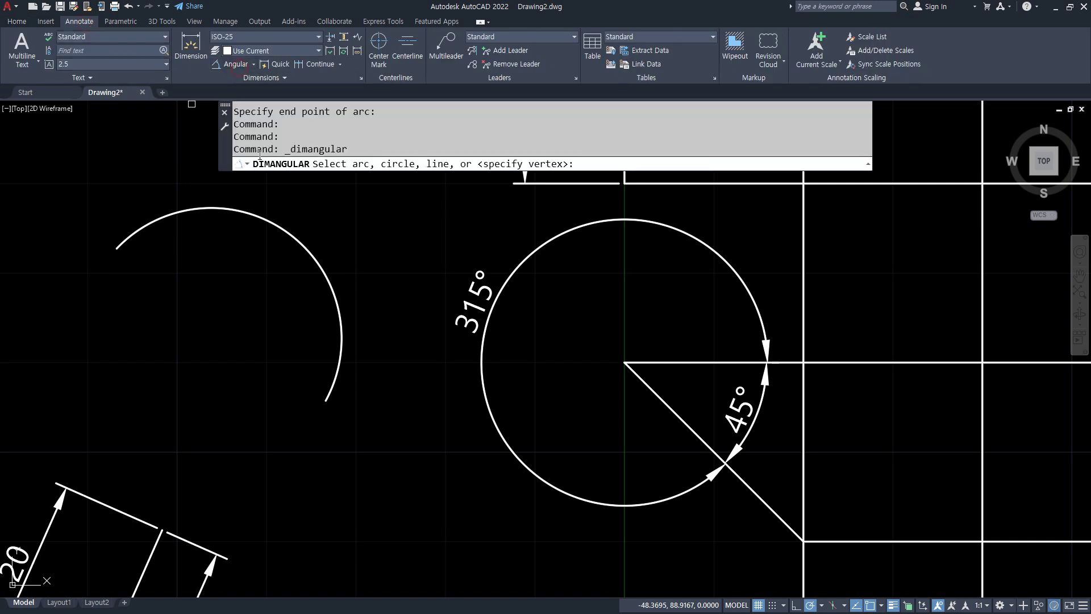
left_click(277, 228)
left_click(302, 209)
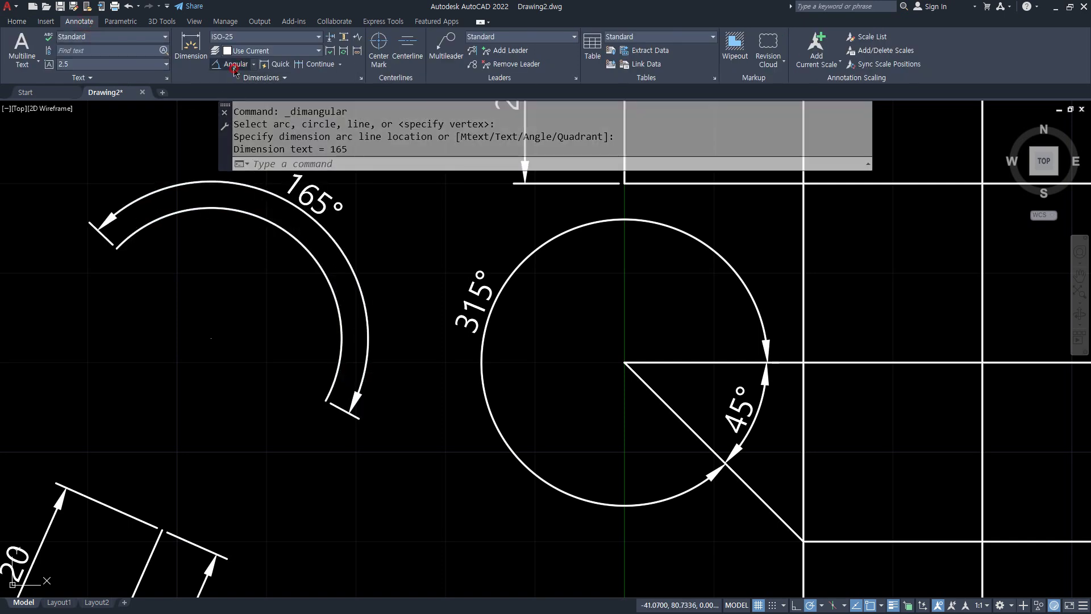
Add a second Angular dimension to the same arc, placing its dimension line inside the curve
left_click(237, 64)
left_click(277, 226)
left_click(248, 270)
middle_click_drag(285, 207, 246, 274)
scroll(246, 274, "up", 2)
scroll(328, 271, "up", 2)
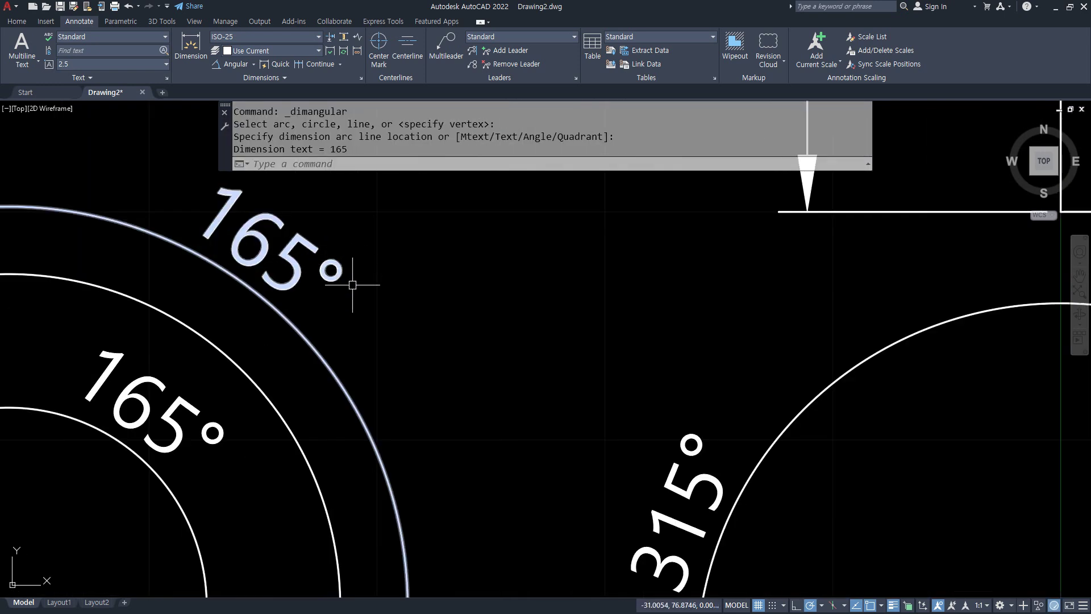
scroll(351, 263, "down", 4)
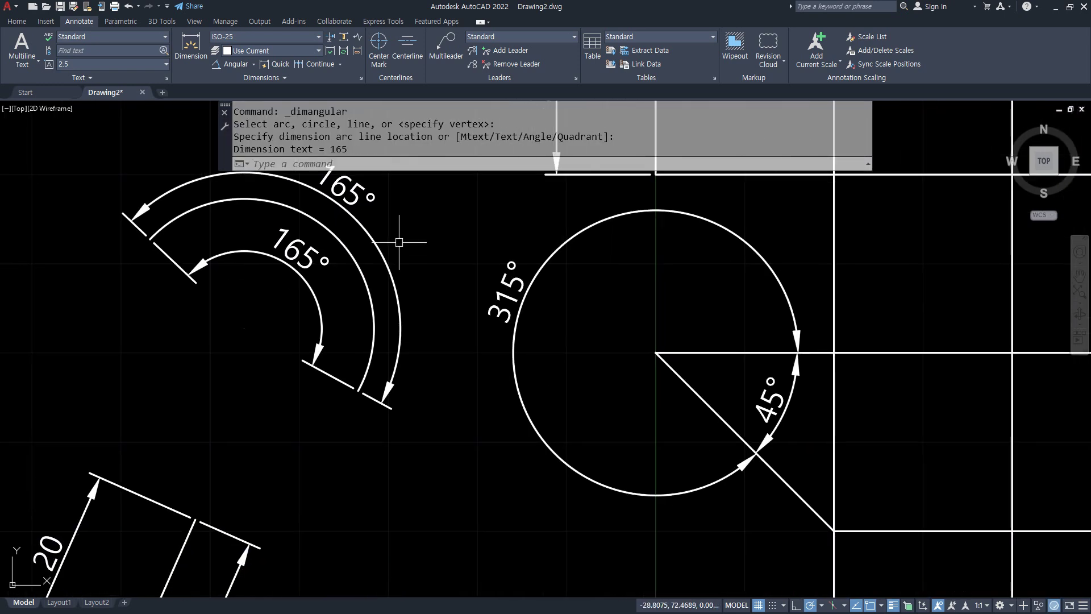
Draw a circle with a radius of 20 in the empty area right of the rectangular profile
scroll(6, 304, "down", 4)
middle_click_drag(452, 350, 150, 364)
mouse_move(543, 389)
middle_mouse_down()
mouse_move(281, 336)
mouse_move(150, 361)
middle_mouse_up()
type("c")
key("Return")
left_click(434, 346)
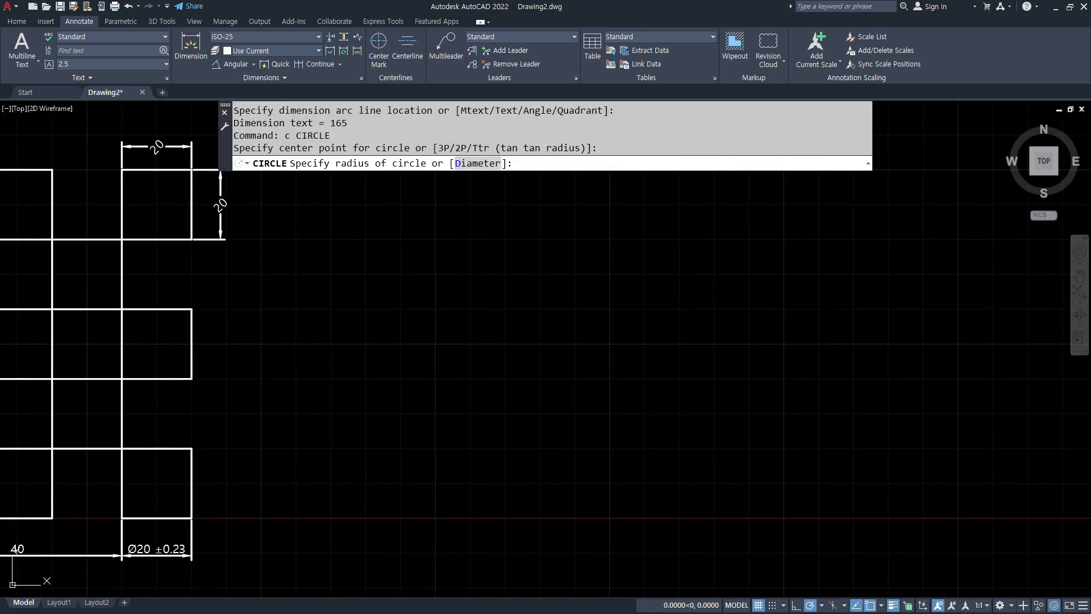
type("20")
key("Return")
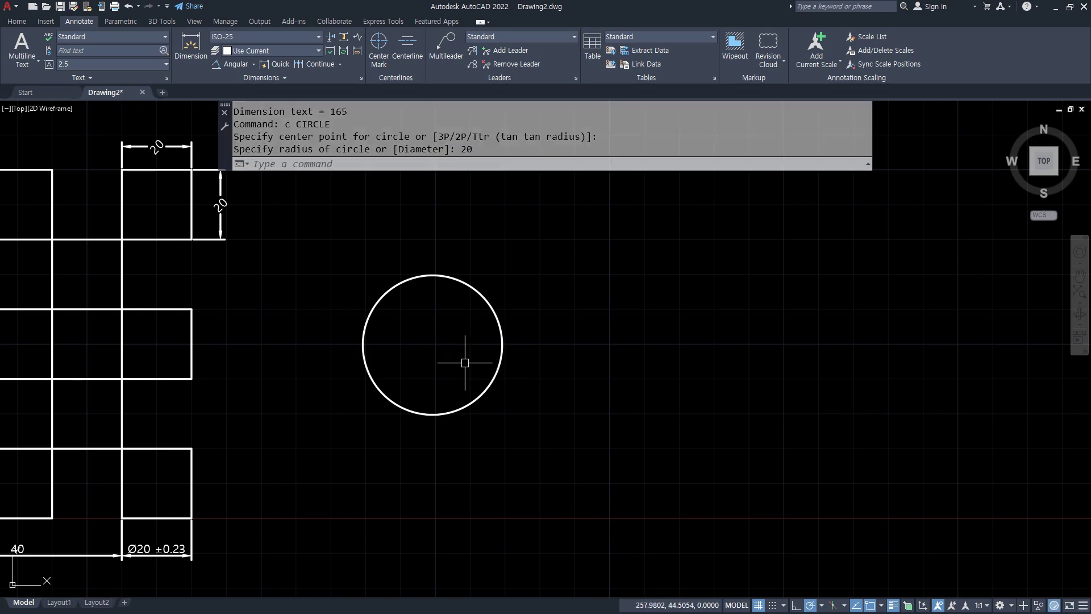
Draw a three-point arc about 66 long to the right of the circle, bulging to the upper right
type("a")
key("Return")
left_click(741, 375)
left_click(705, 312)
left_click(562, 306)
type("el")
key("Return")
key("Escape")
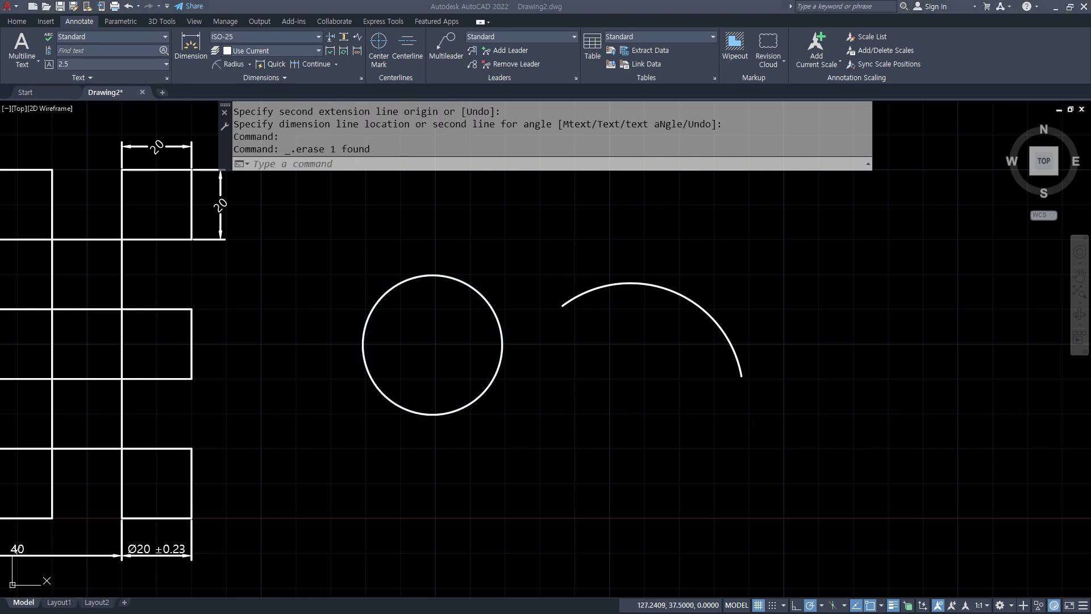
Switch to Notepad and write "현의 길이" and "호의 길이" on two separate lines
left_click(250, 65)
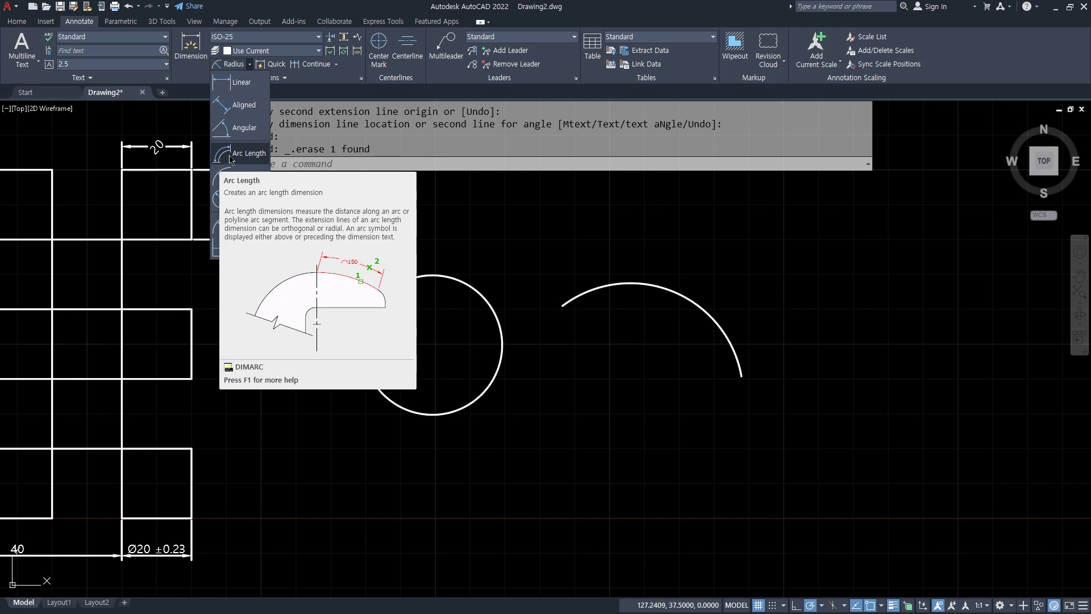
left_click(228, 159)
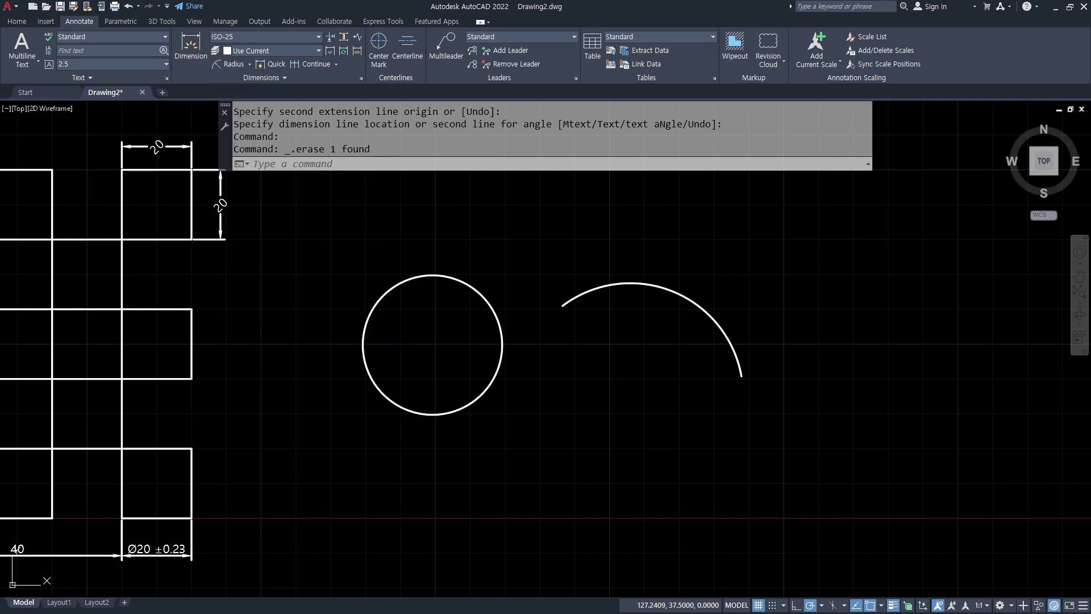
key("alt+Tab")
key("BackSpace")
type("현의 ㄱ길이")
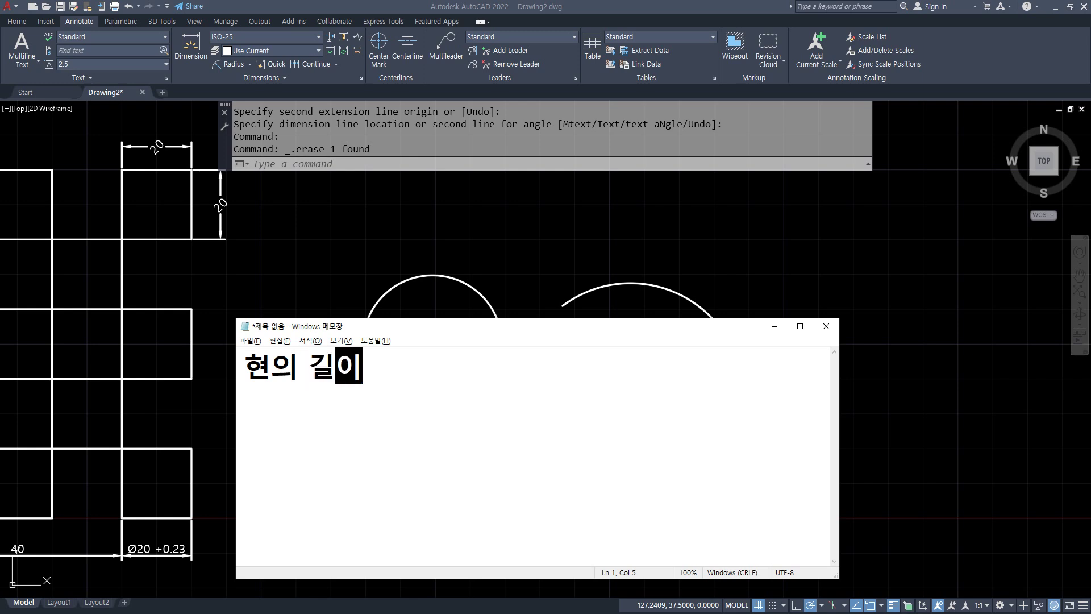
key("Return")
type("호으의 길이")
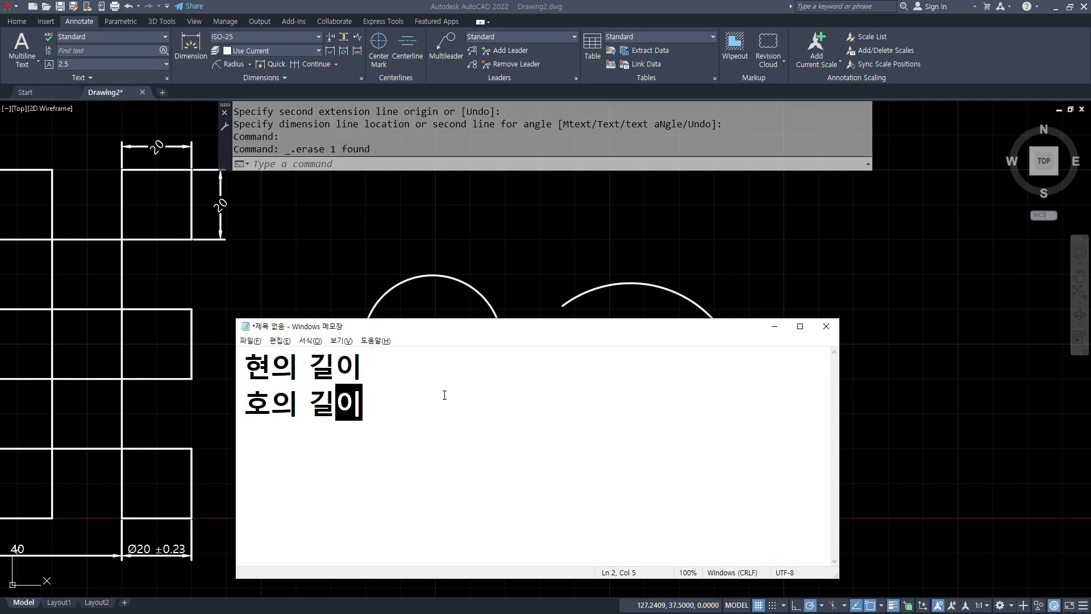
Return to AutoCAD and examine the description of the Start, Center, Length arc method
left_click(23, 23)
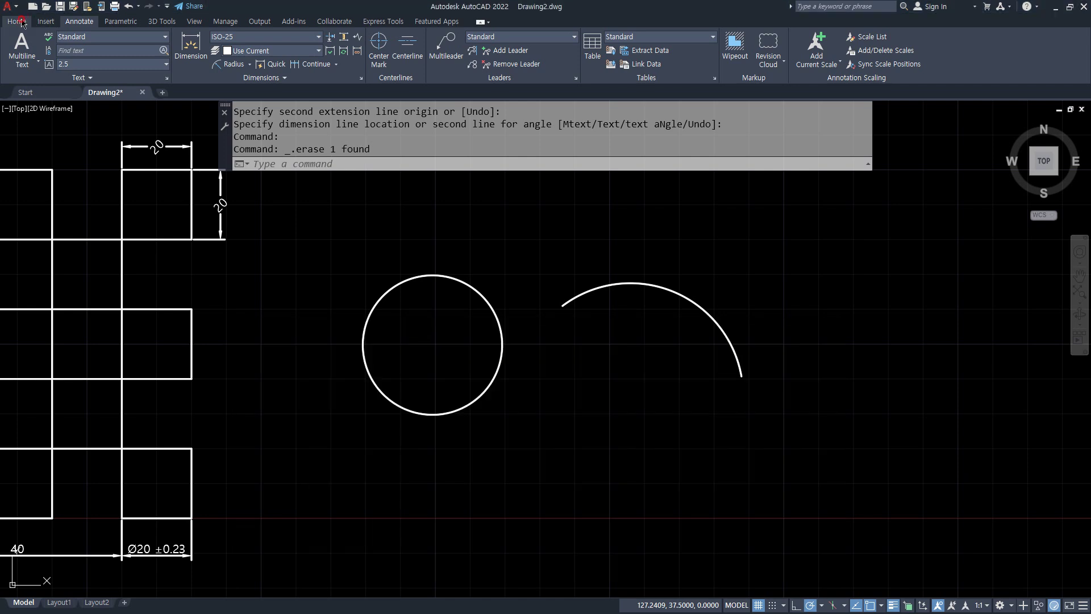
left_click(22, 21)
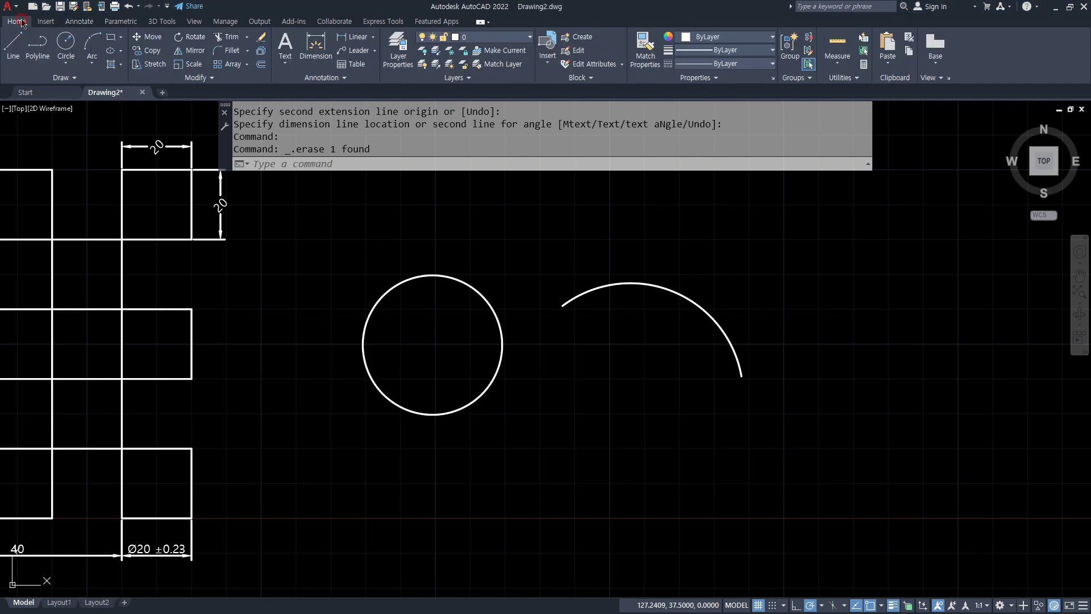
left_click(95, 64)
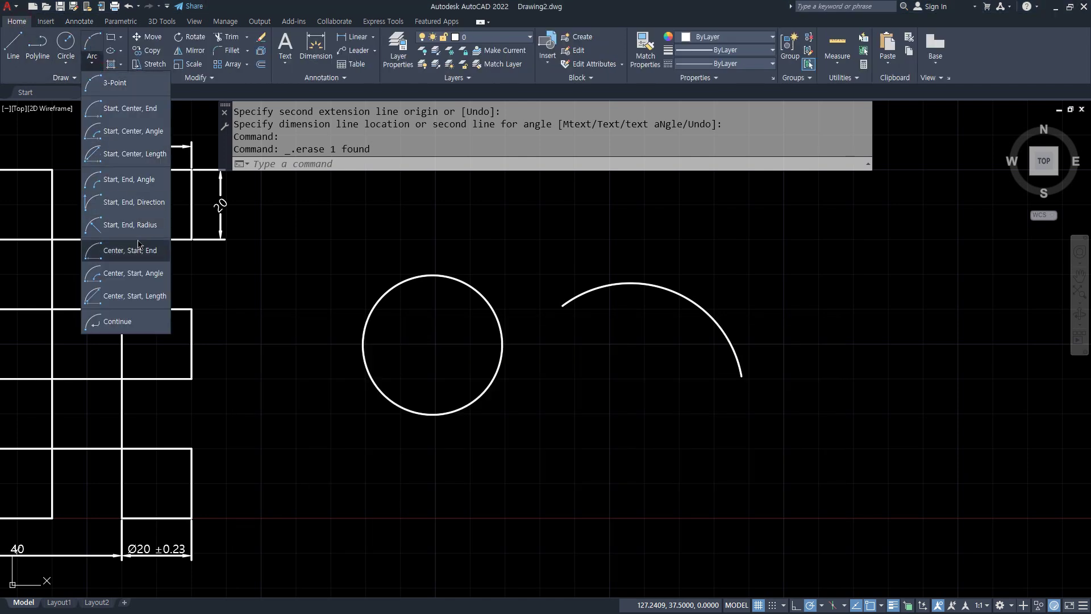
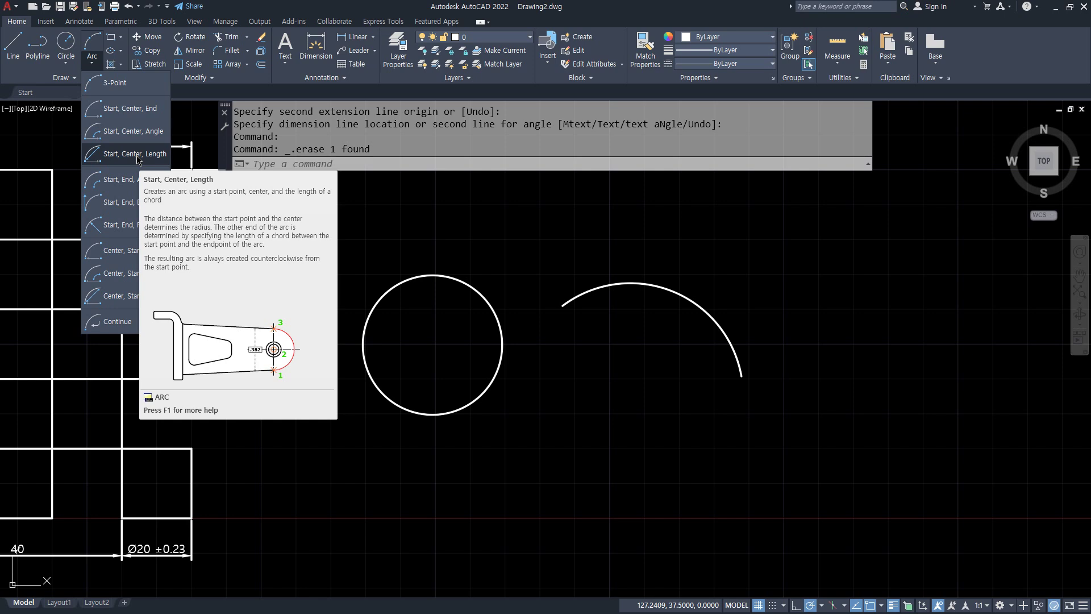
Add an Arc Length dimension to the arc beside the circle, placing it outside the curve
left_click(83, 22)
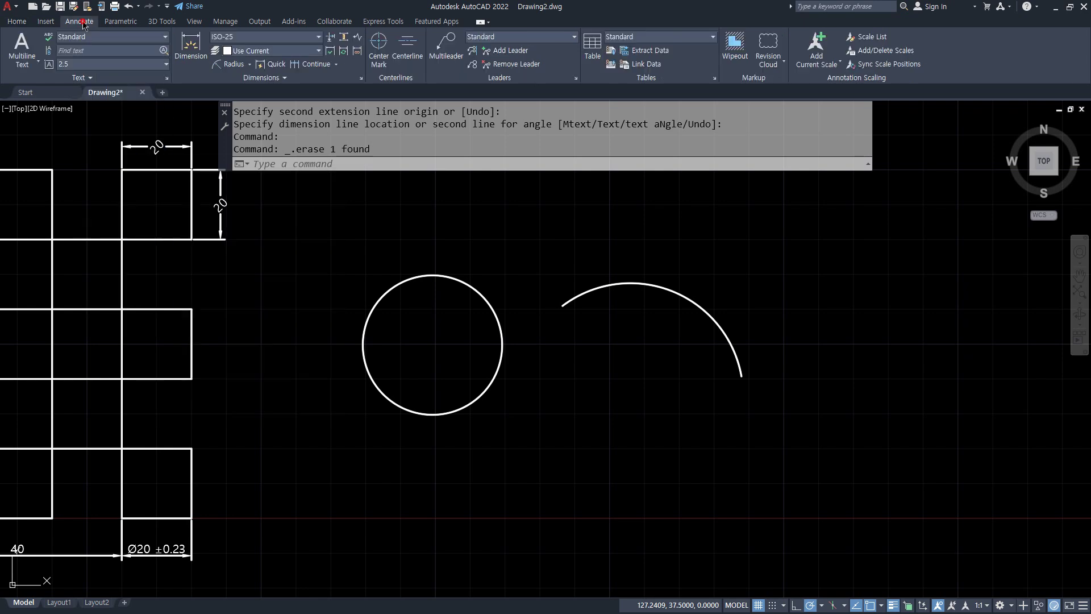
left_click(251, 65)
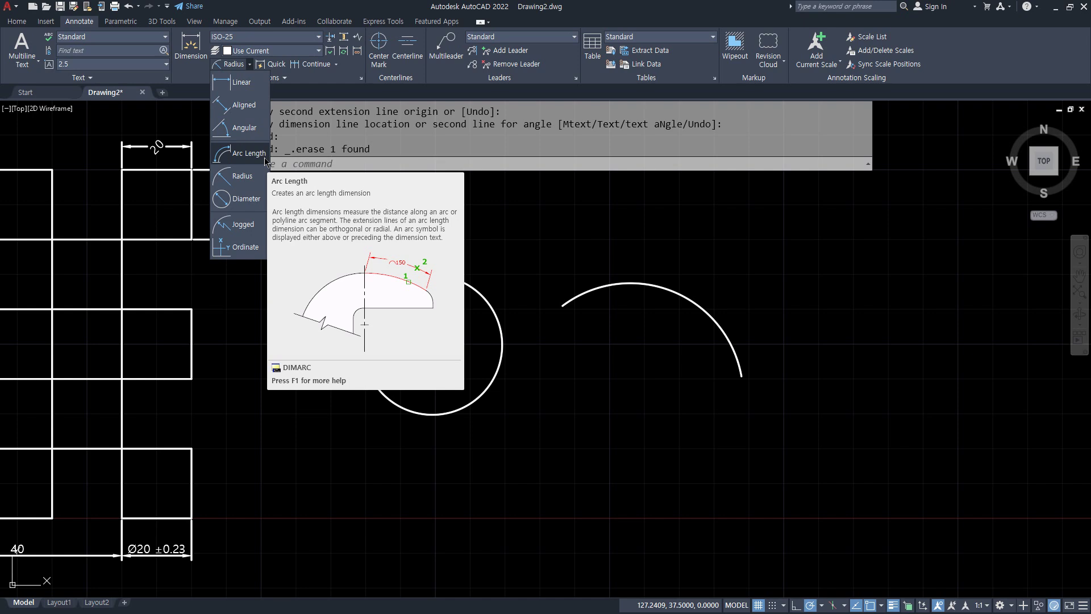
left_click(265, 161)
left_click(732, 357)
left_click(751, 325)
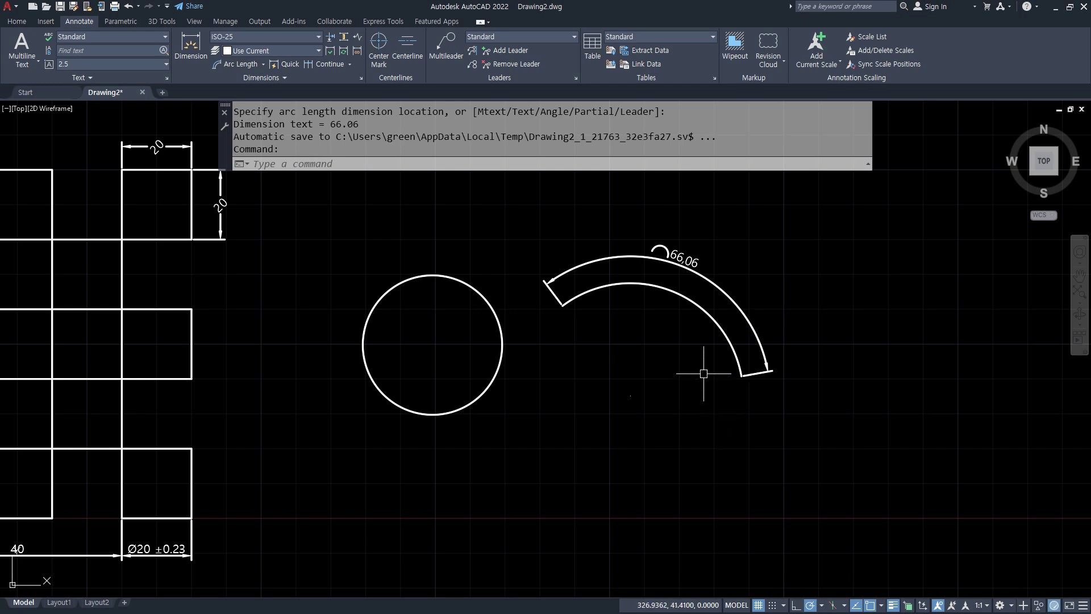
Add another Arc Length dimension to the same arc, placing it inside the curve
key("Return")
left_click(707, 318)
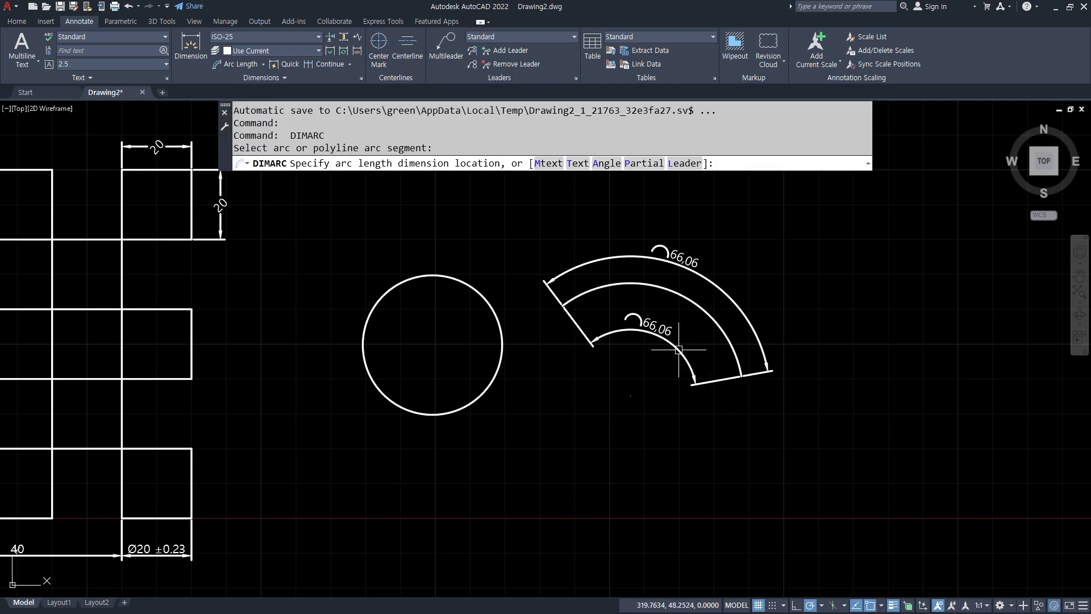
left_click(608, 341)
Dimension the arc's chord with an Aligned dimension between its two endpoints, placed above the outer arc length dimension
left_click(263, 64)
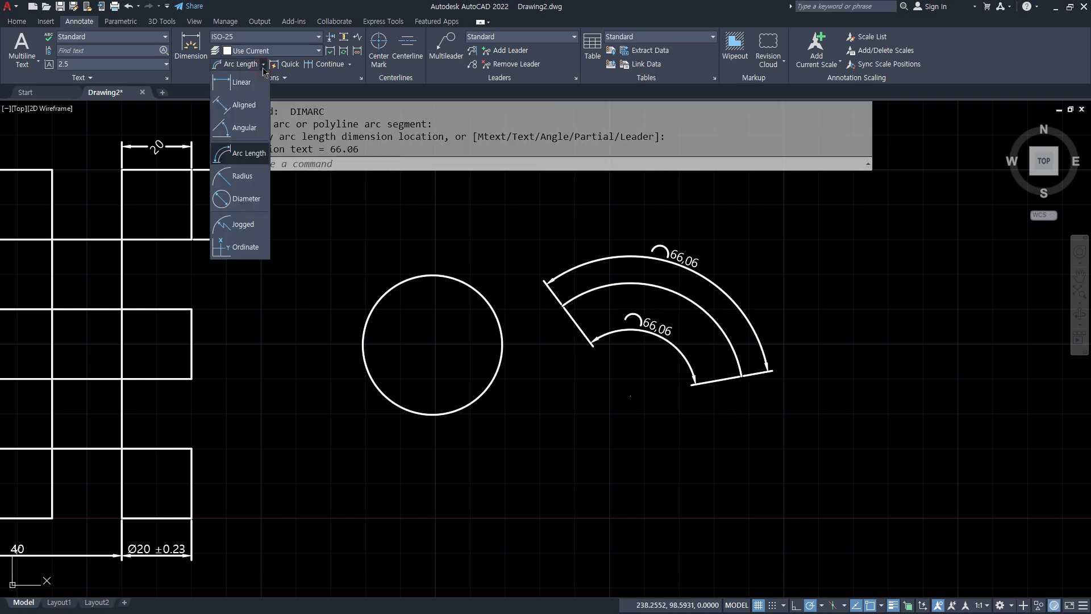
left_click(248, 108)
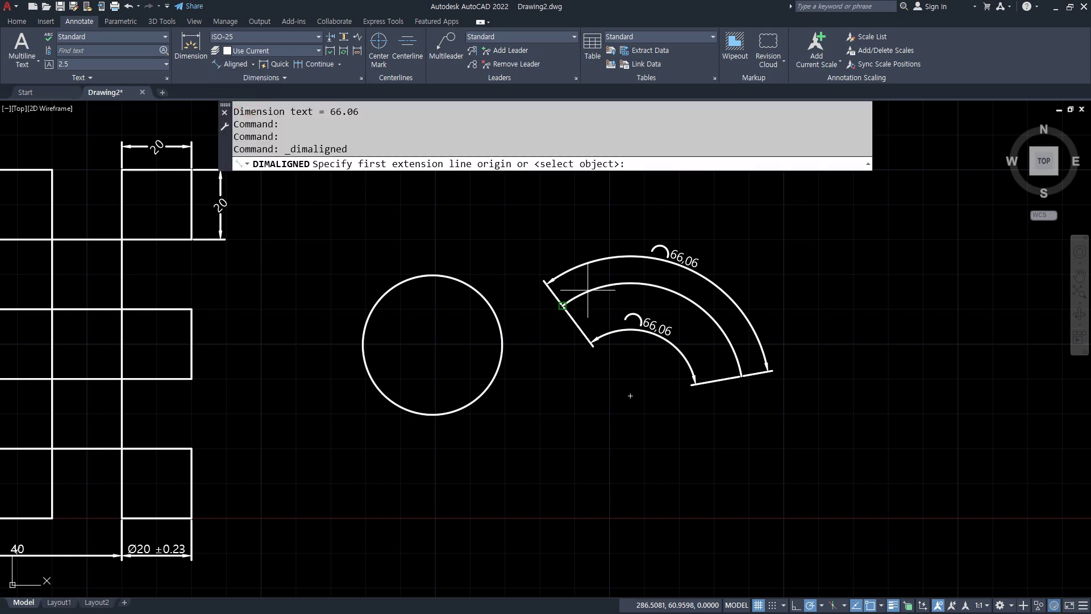
left_click(564, 305)
left_click(737, 365)
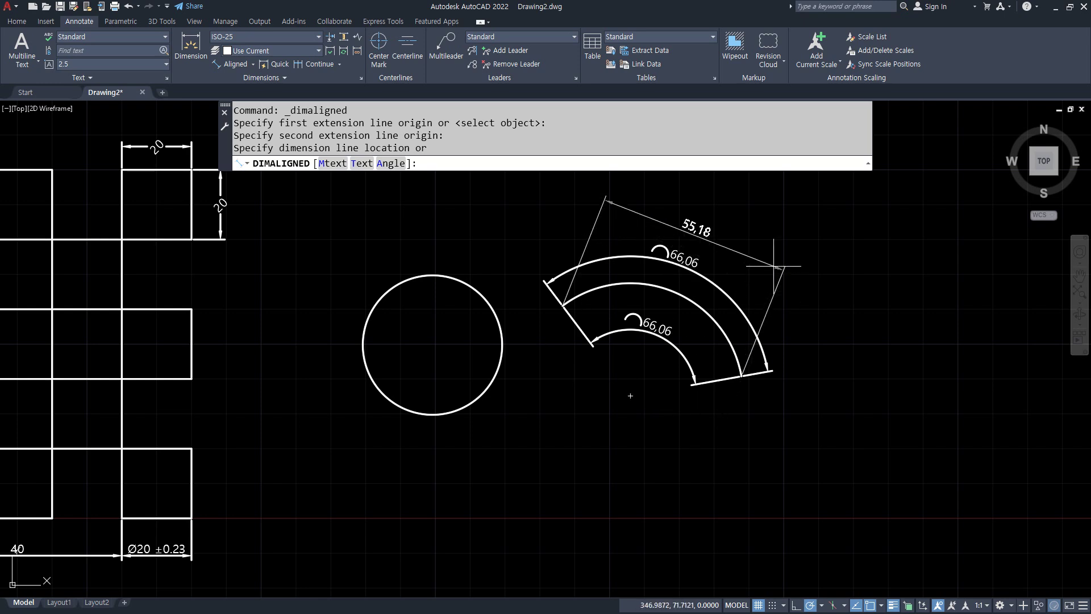
left_click(665, 219)
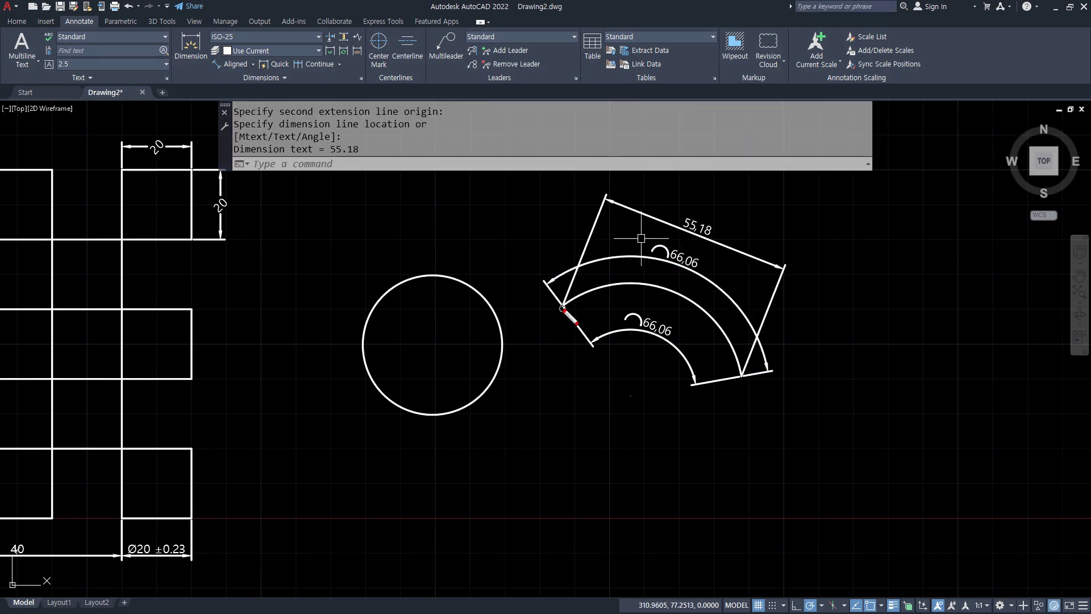
left_click_drag(569, 308, 738, 362)
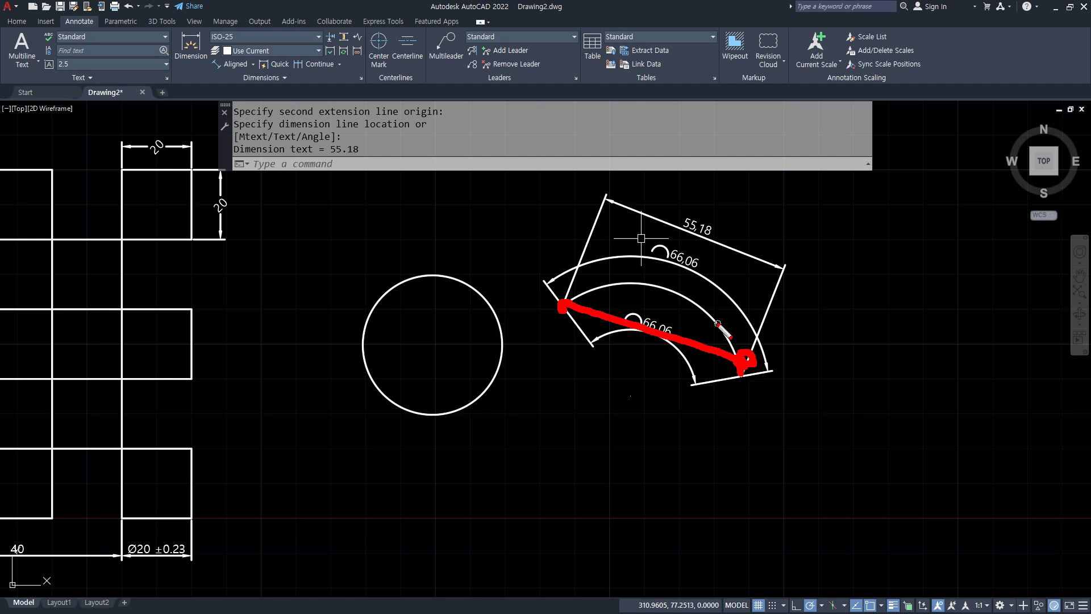
key("e")
mouse_move(766, 369)
left_mouse_down()
mouse_move(727, 295)
mouse_move(622, 260)
mouse_move(552, 270)
left_mouse_up()
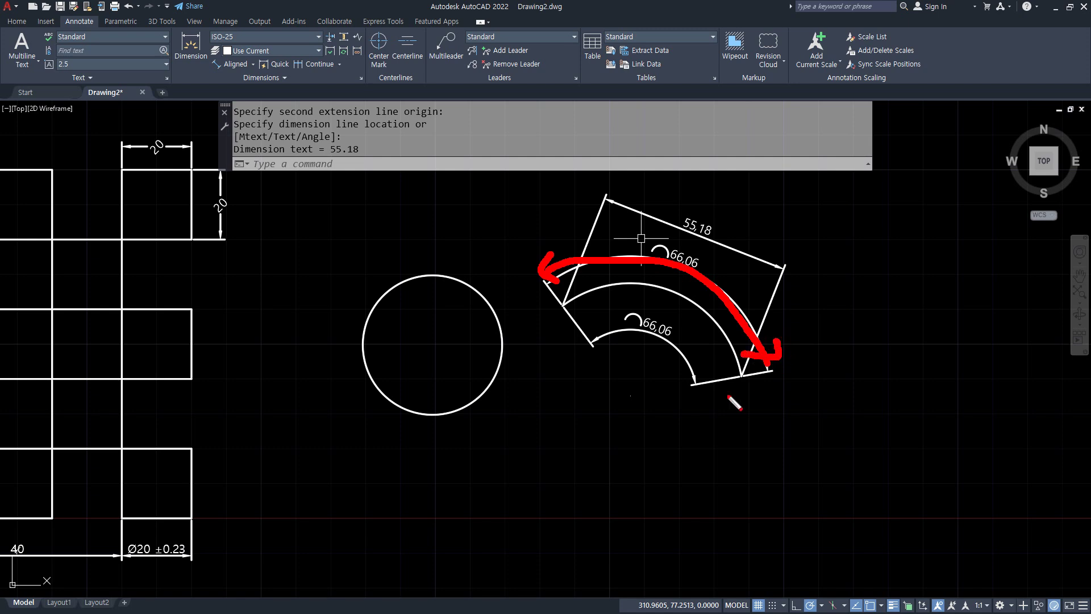
key("Escape")
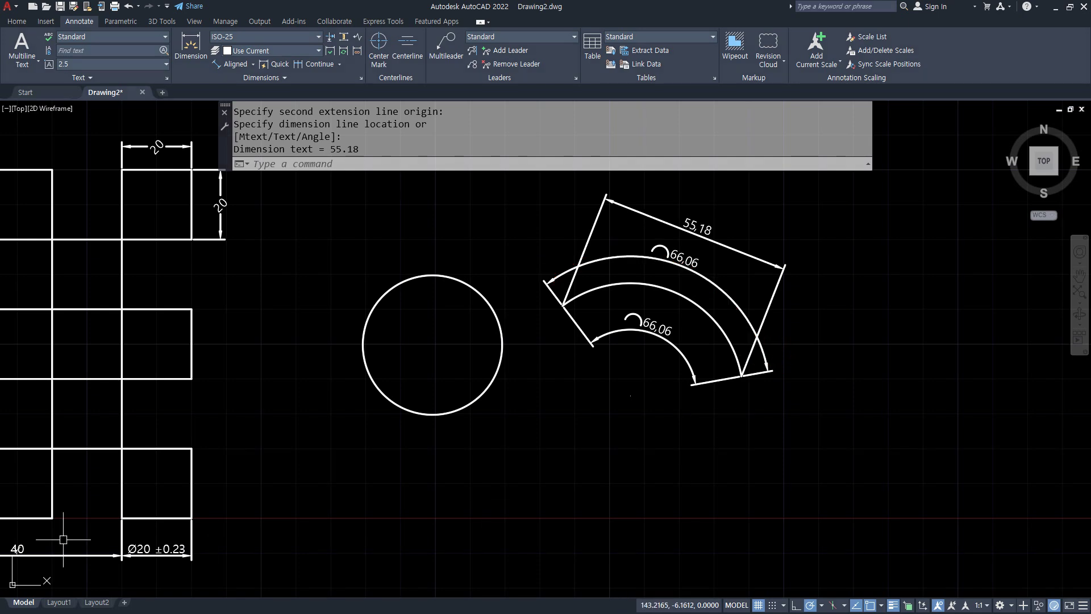
Draw three circles of radius 20 in a row below the existing circle and the dimensioned arc
left_click(253, 64)
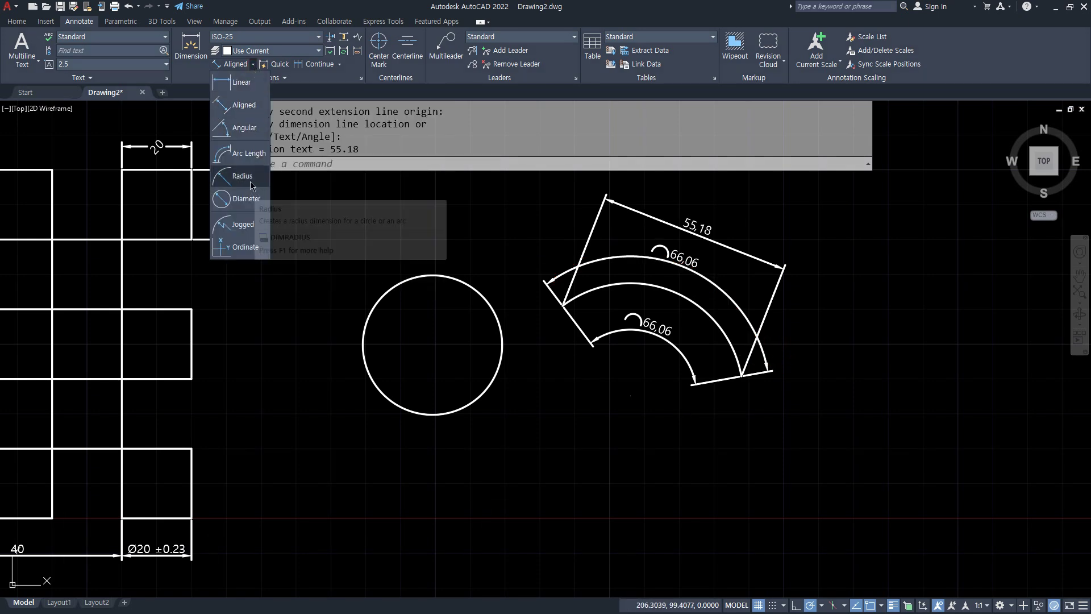
middle_click_drag(463, 482, 385, 390)
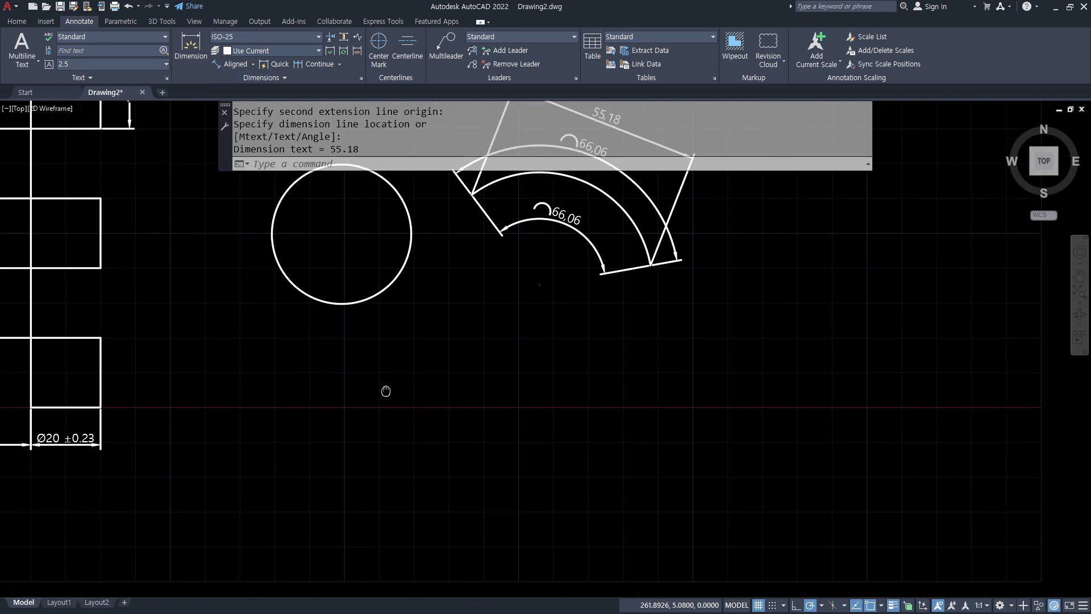
type("c")
key("Return")
left_click(347, 415)
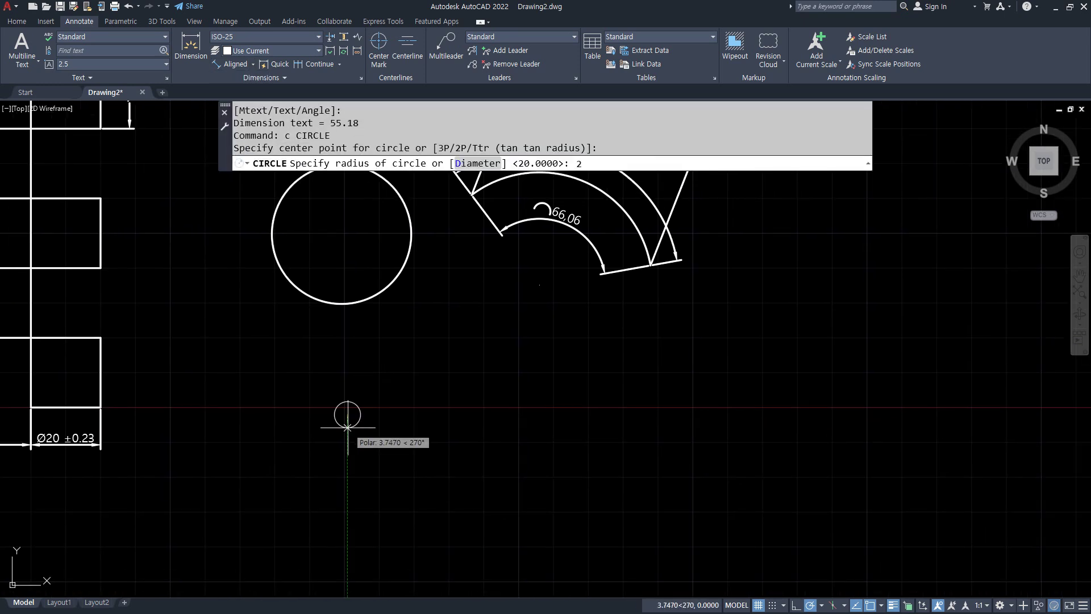
type("20")
key("Return")
key("Return")
left_click(558, 410)
key("Return")
key("Return")
left_click(710, 401)
key("Return")
middle_click_drag(630, 291, 604, 407)
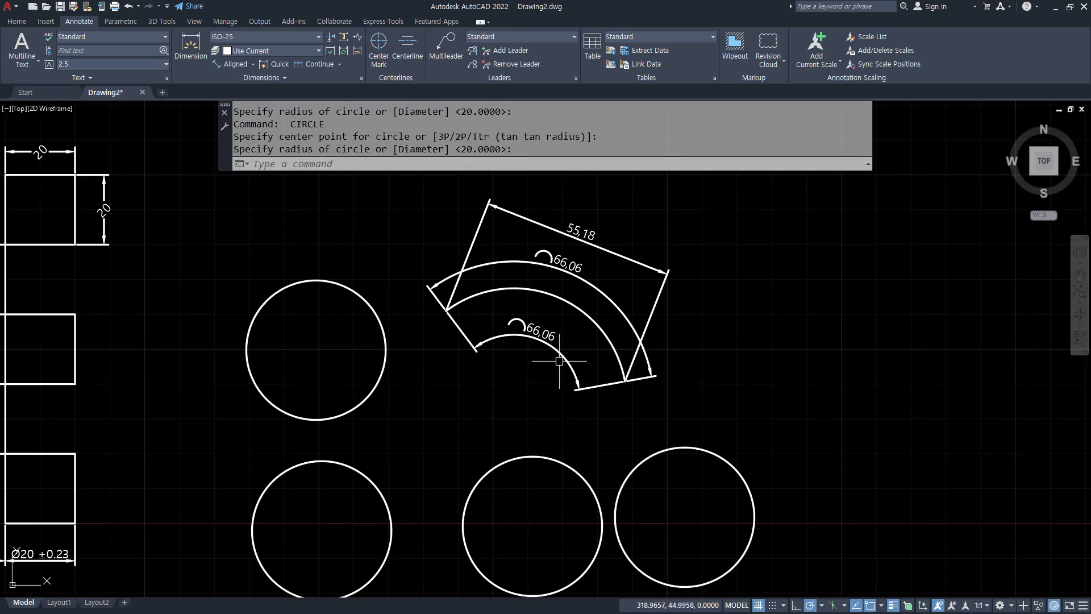
Erase the two arc length dimensions and the aligned chord dimension from the arc
left_click(558, 350)
left_click(606, 278)
left_click(493, 212)
type("e")
key("Return")
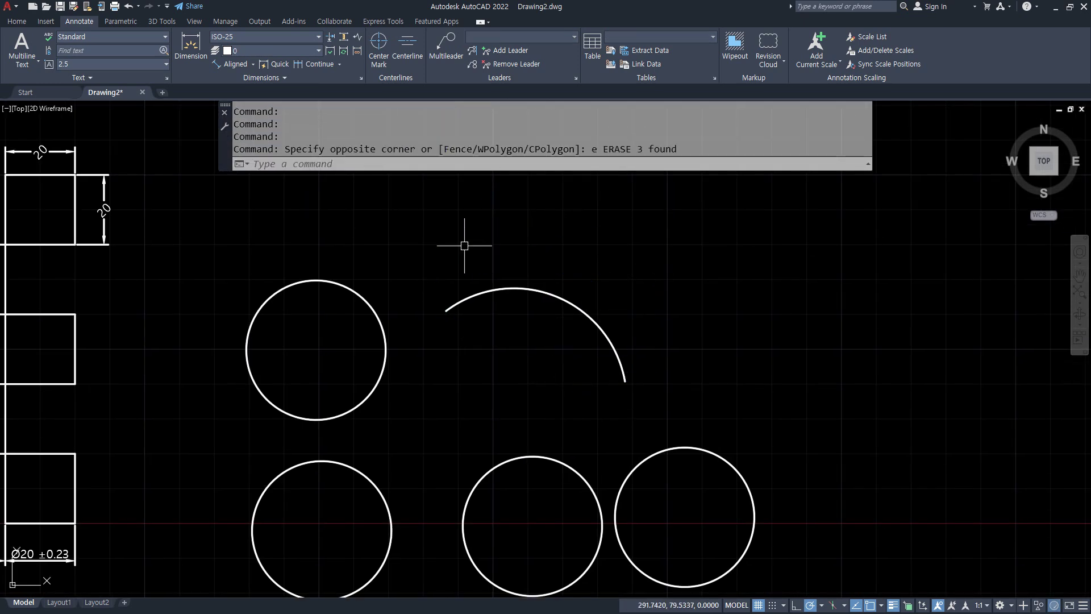
Add Radius dimensions to the upper circle with the text inside and to the circle below it with the text outside
left_click(253, 64)
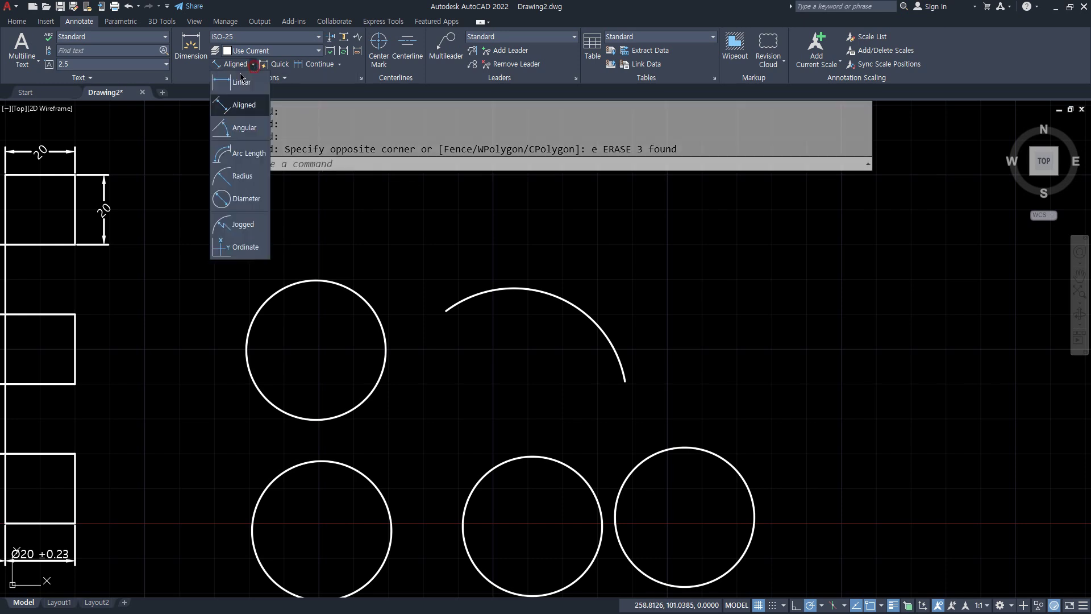
left_click(251, 185)
scroll(351, 345, "up", 4)
scroll(336, 241, "down", 2)
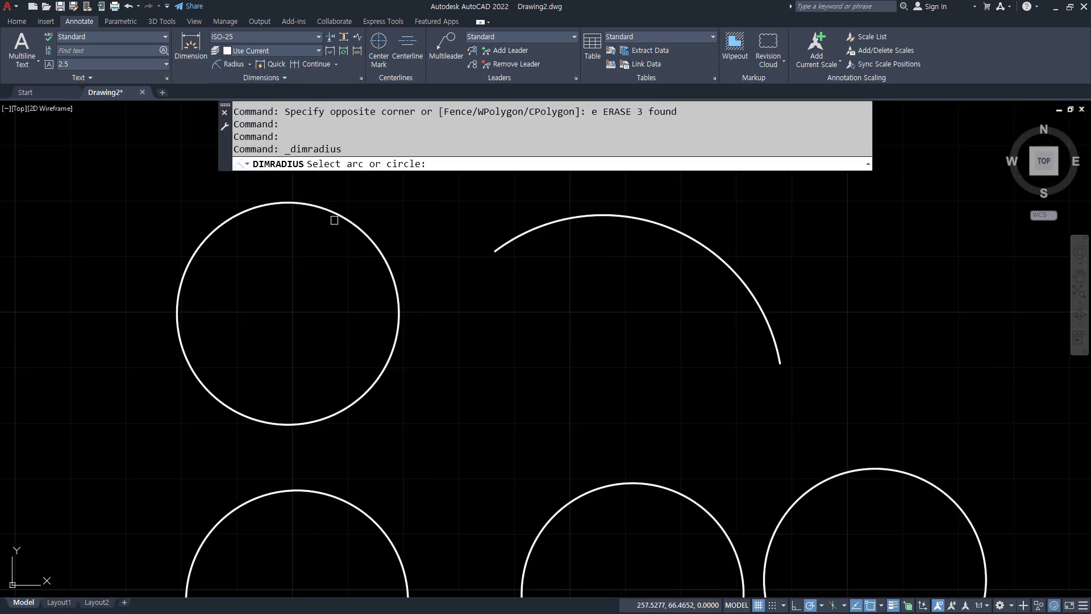
left_click(332, 214)
left_click(333, 246)
mouse_move(339, 340)
middle_mouse_down()
mouse_move(299, 263)
mouse_move(300, 285)
middle_mouse_up()
left_click(234, 64)
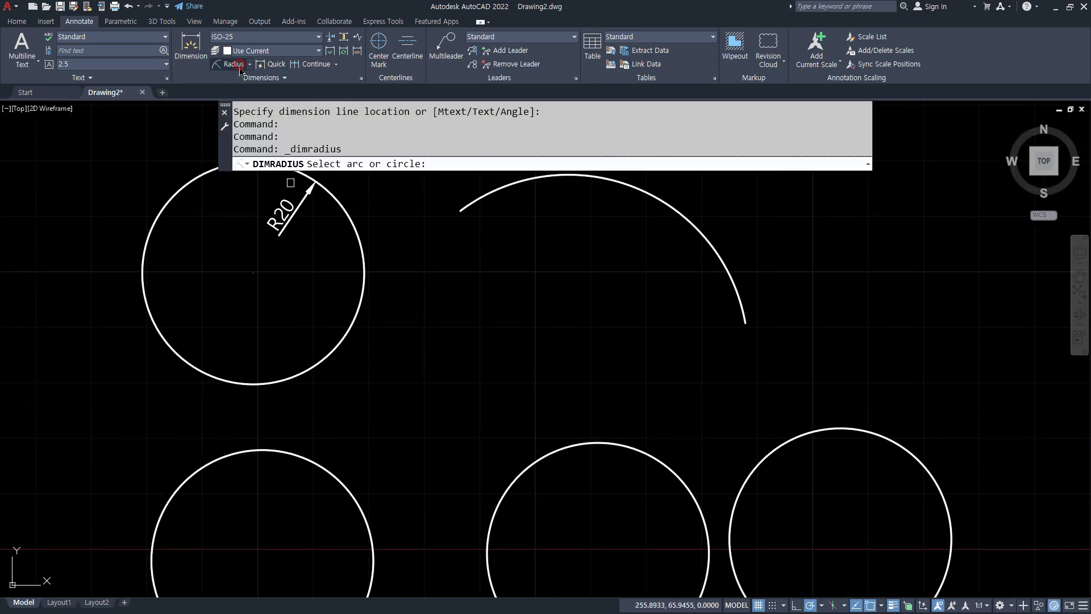
left_click(326, 464)
left_click(335, 449)
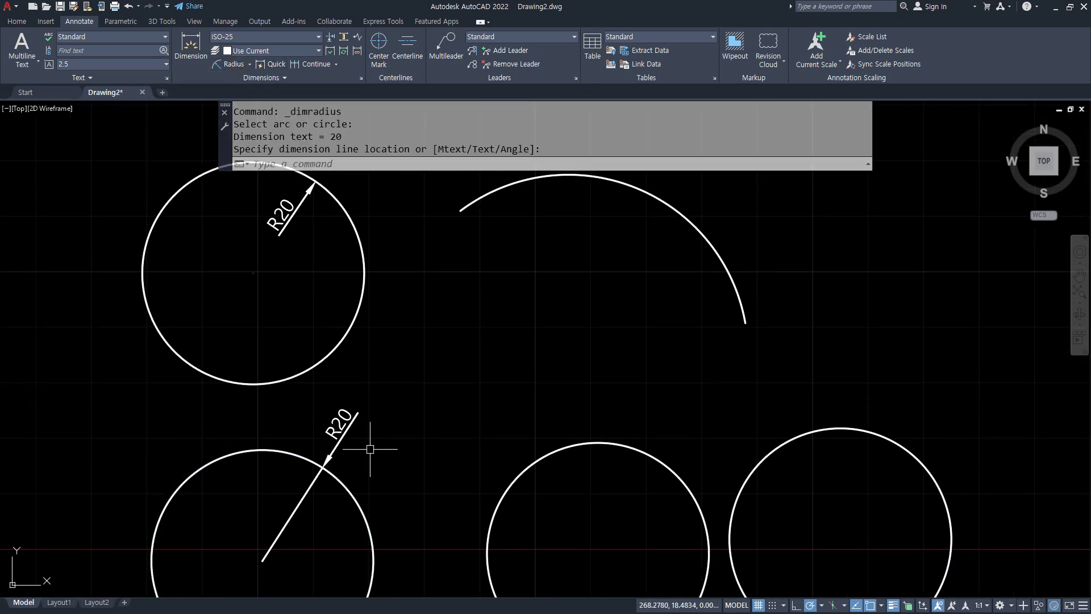
Add two Radius dimensions to the arc, one with the text outside the curve and one with it inside
middle_click_drag(514, 358, 471, 398)
left_click(227, 67)
left_click(591, 227)
left_click(681, 255)
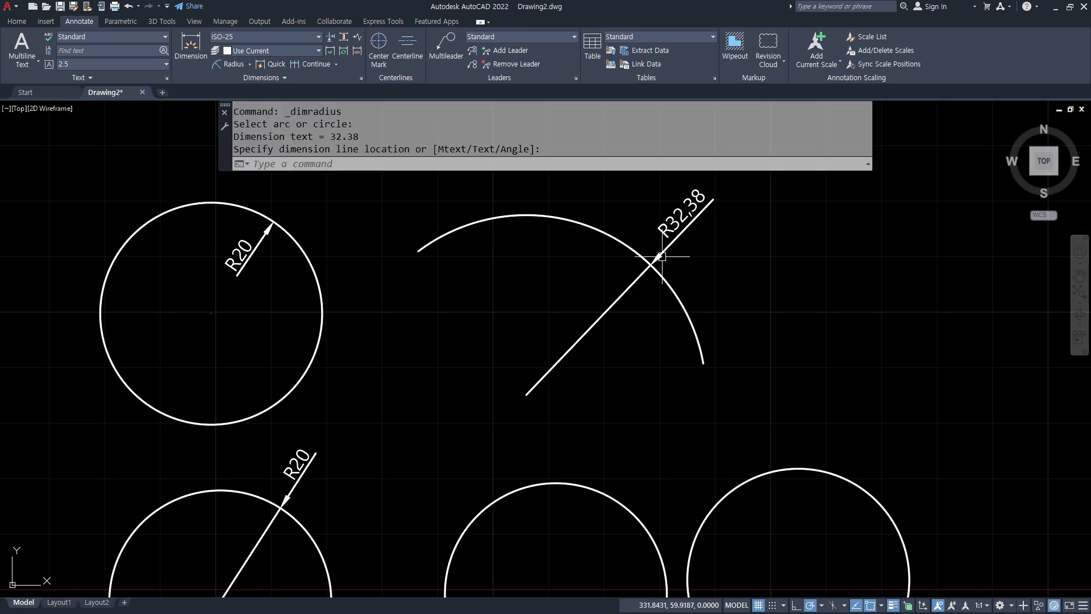
scroll(685, 256, "up", 4)
scroll(619, 239, "down", 4)
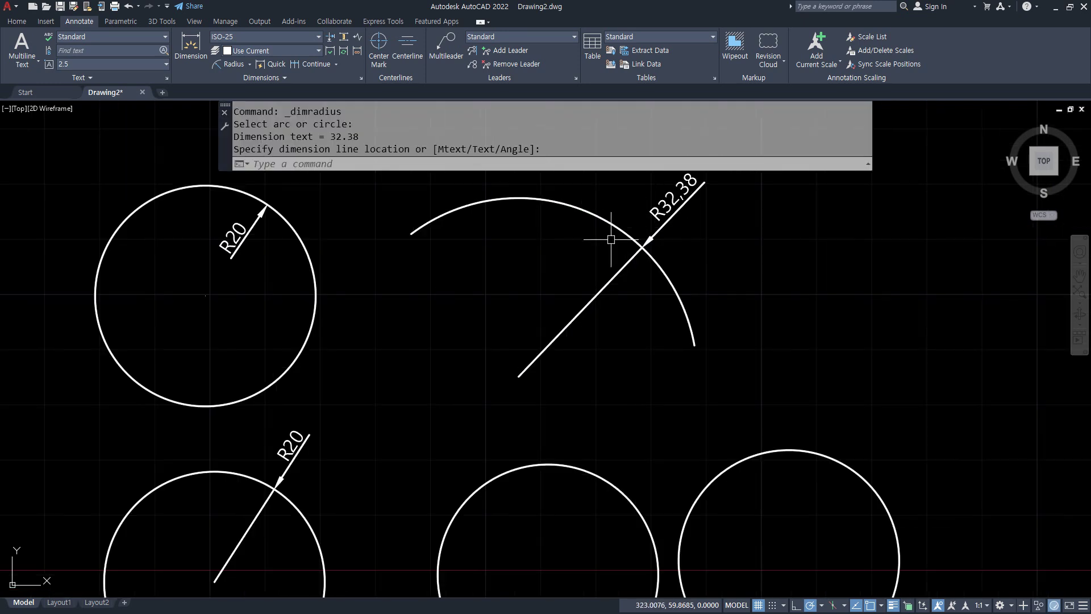
key("Return")
left_click(456, 212)
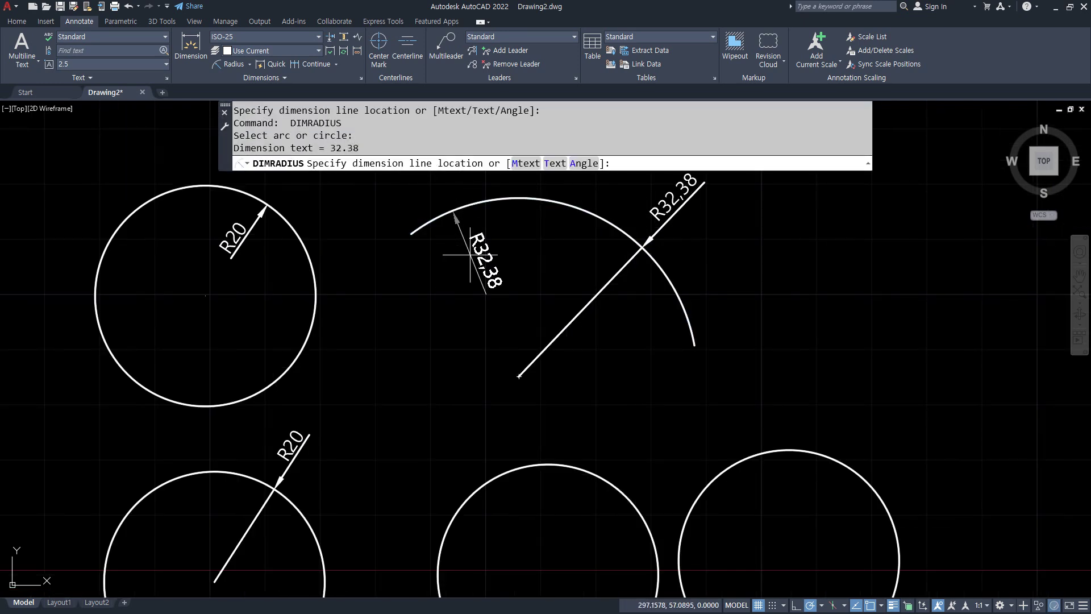
left_click(486, 293)
middle_click_drag(418, 330, 429, 326)
left_click(97, 387)
Add Diameter dimensions to the lower row's middle circle with the text inside and to its rightmost circle with the text outside
left_click(249, 64)
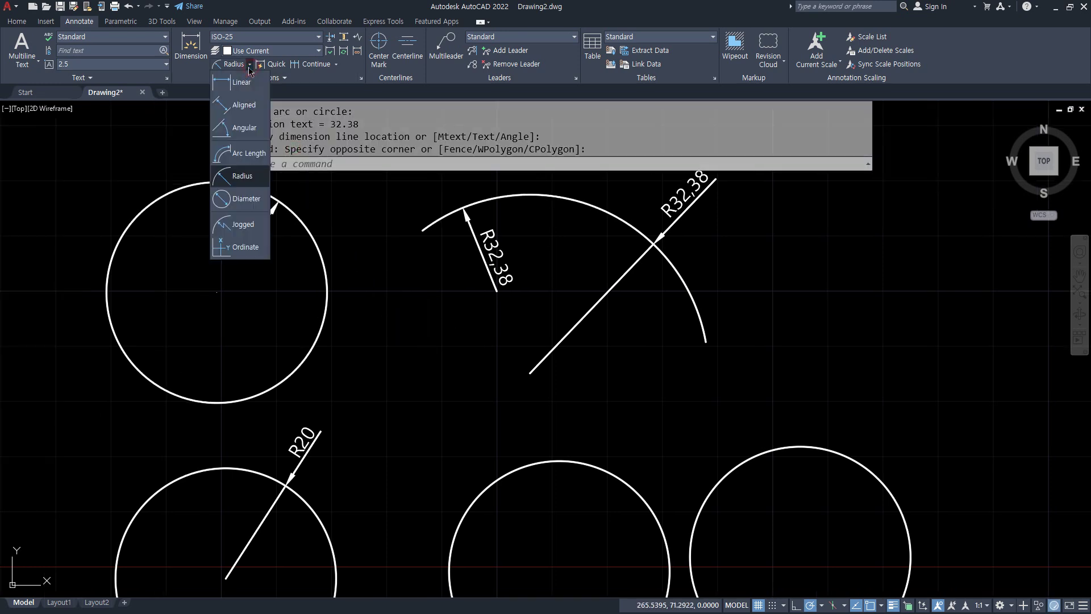
left_click(247, 198)
scroll(318, 301, "down", 2)
scroll(387, 329, "up", 2)
left_click(434, 314)
left_click(444, 304)
key("Return")
left_click(682, 292)
left_click(710, 251)
Add two Diameter dimensions to the arc, one with the text inside the curve and one with it outside
middle_click_drag(634, 221, 682, 409)
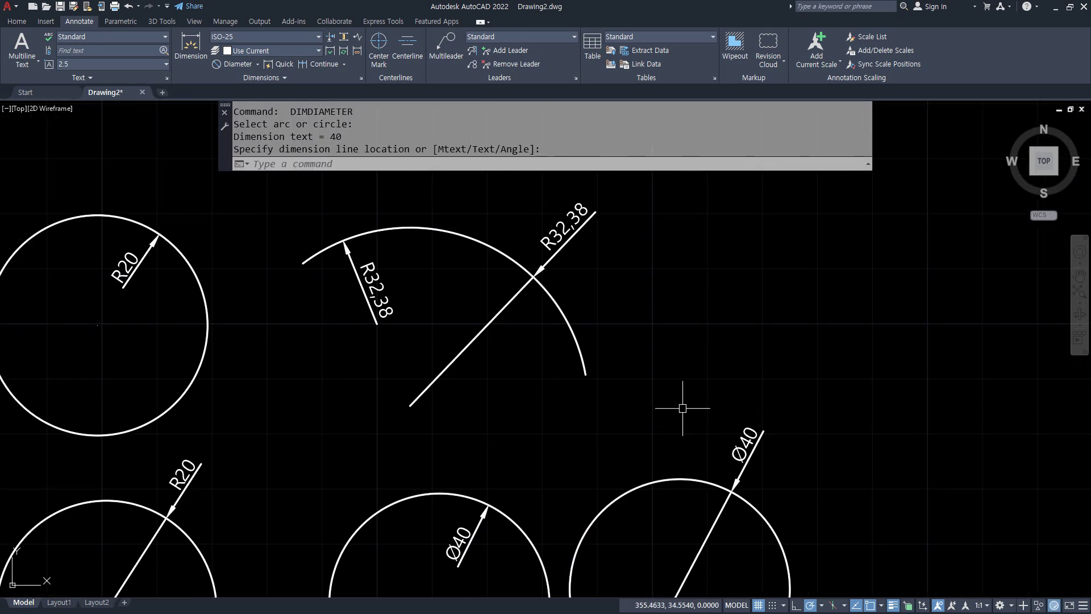
key("Return")
left_click(464, 236)
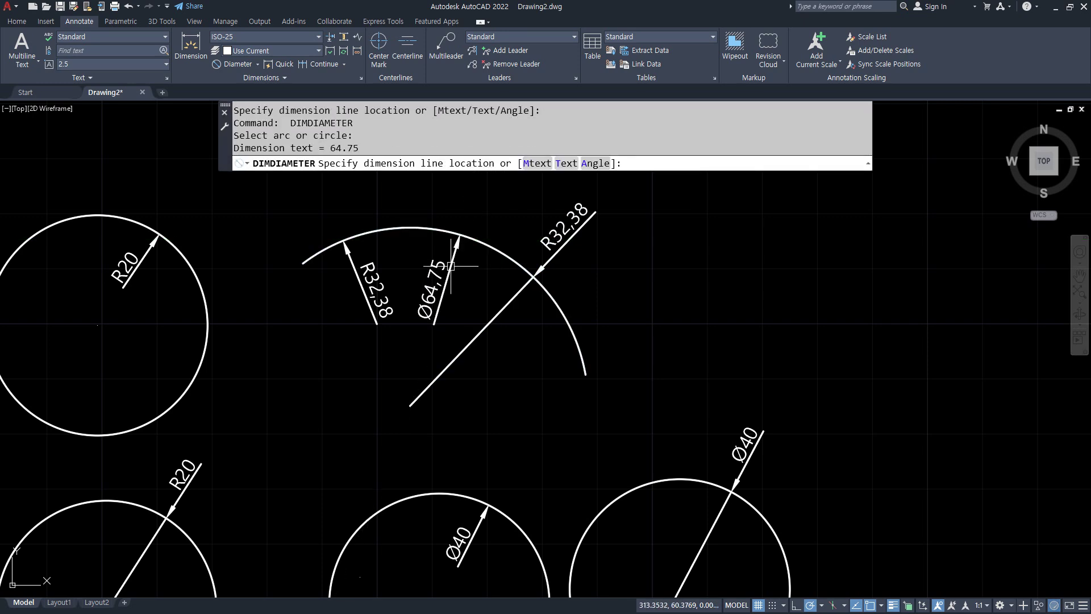
left_click(451, 266)
key("Return")
left_click(550, 296)
left_click(570, 297)
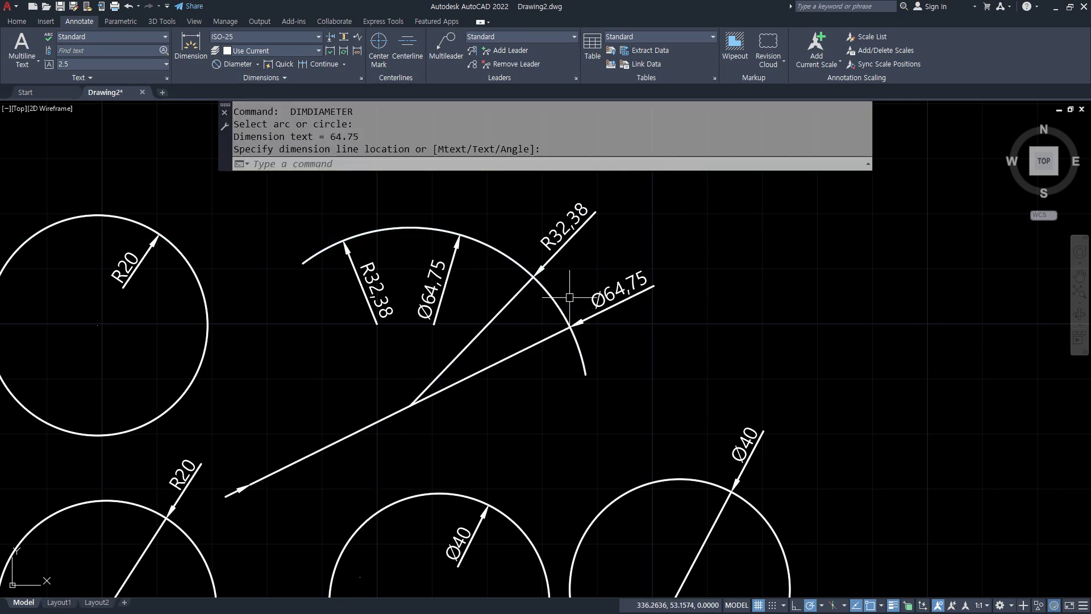
Draw a very shallow three-point arc about 100 units wide in the empty area to the right of the dimensioned circles
scroll(565, 359, "down", 2)
middle_click_drag(561, 386, 565, 317)
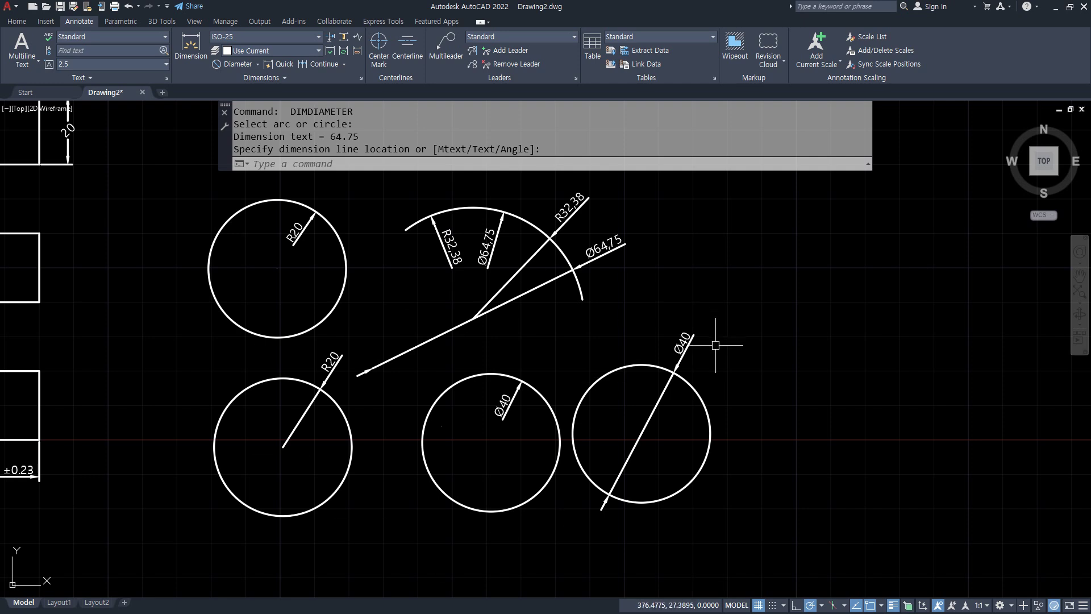
left_click(258, 65)
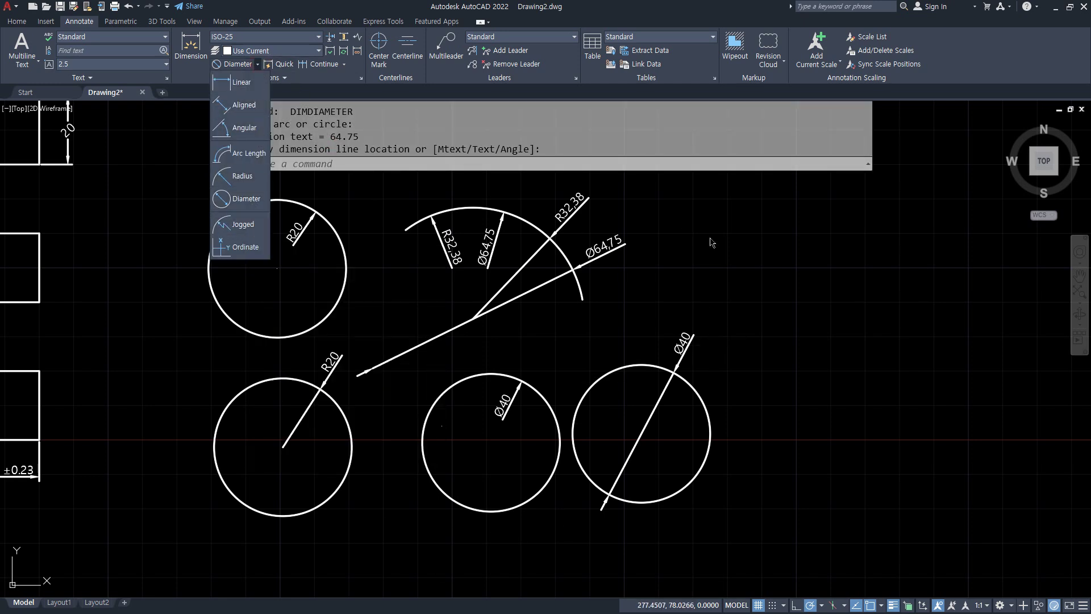
key("Escape")
key("Escape")
mouse_move(721, 246)
middle_mouse_down()
mouse_move(487, 297)
mouse_move(474, 373)
middle_mouse_up()
type("a")
key("Return")
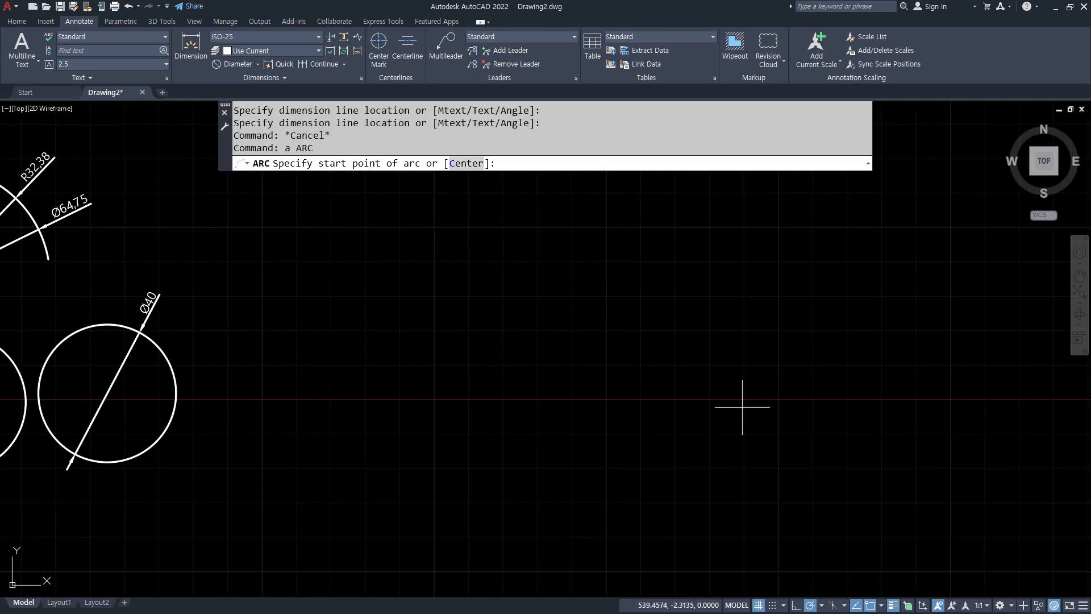
left_click(773, 397)
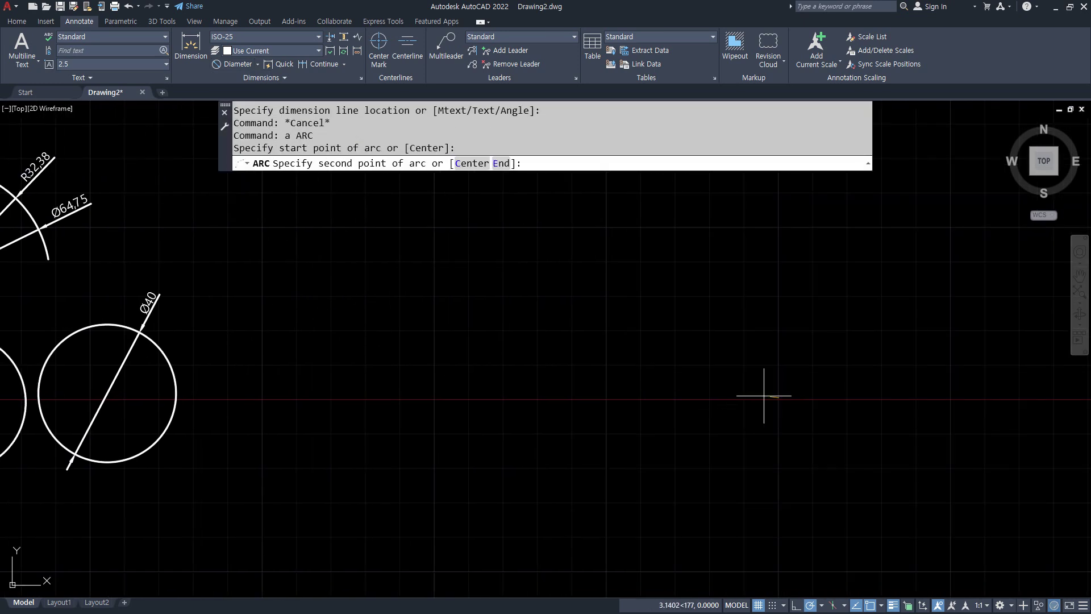
left_click(606, 390)
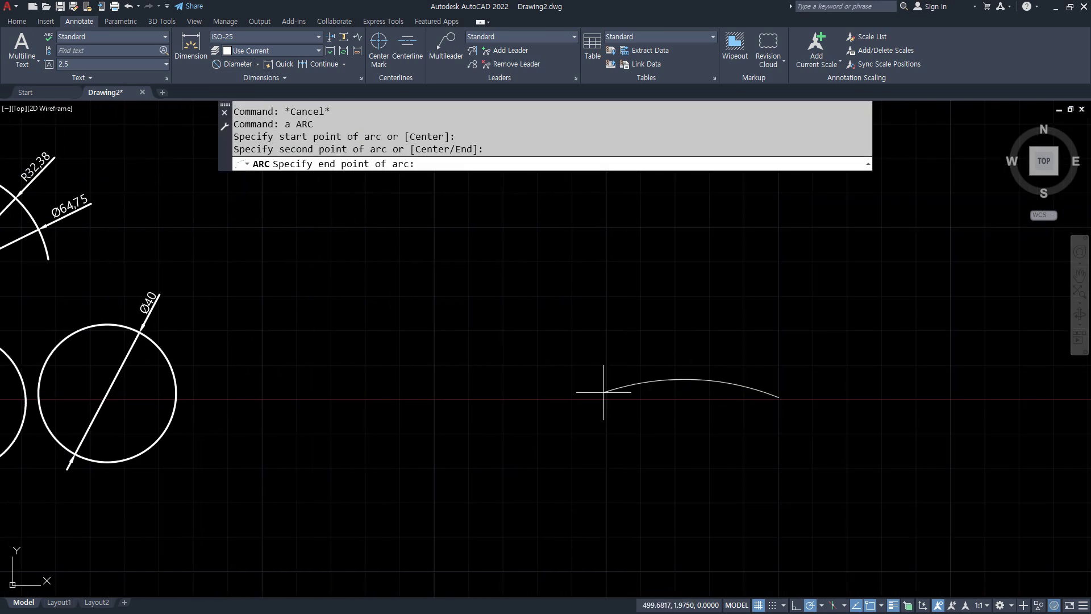
left_click(432, 398)
key("Return")
left_click(605, 392)
middle_click_drag(675, 487, 419, 419)
key("Escape")
key("Escape")
key("Escape")
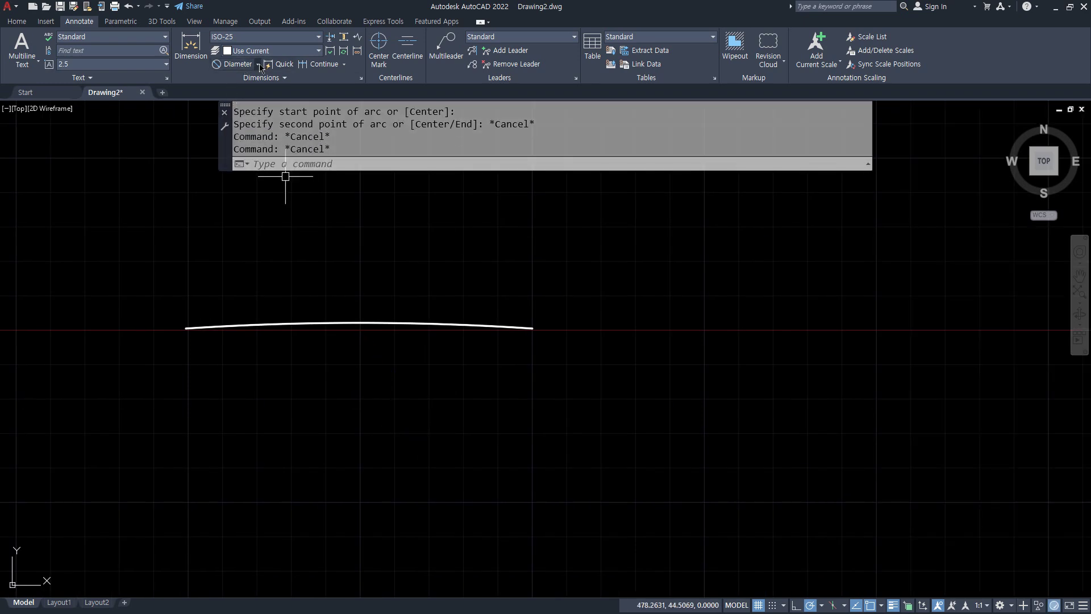
Add a radius dimension to the shallow arc, placing its text above the arc
left_click(261, 67)
left_click(246, 179)
left_click(374, 322)
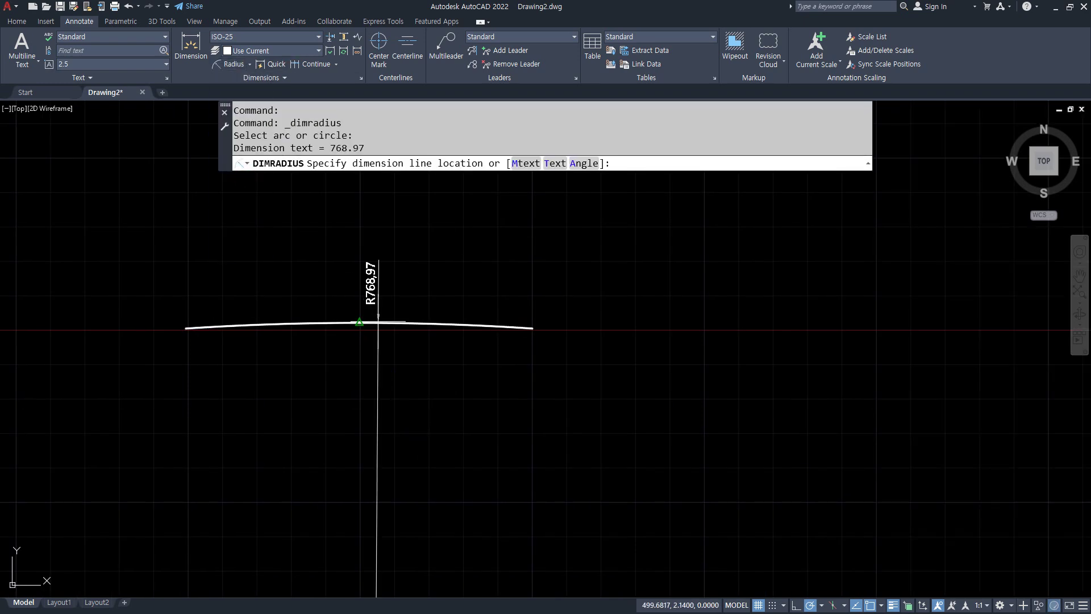
left_click(377, 301)
Examine how far the radius dimension line extends below the arc toward its center
mouse_move(414, 428)
middle_mouse_down()
mouse_move(387, 372)
mouse_move(382, 273)
middle_mouse_up()
middle_click_drag(371, 526, 378, 236)
scroll(377, 449, "down", 5)
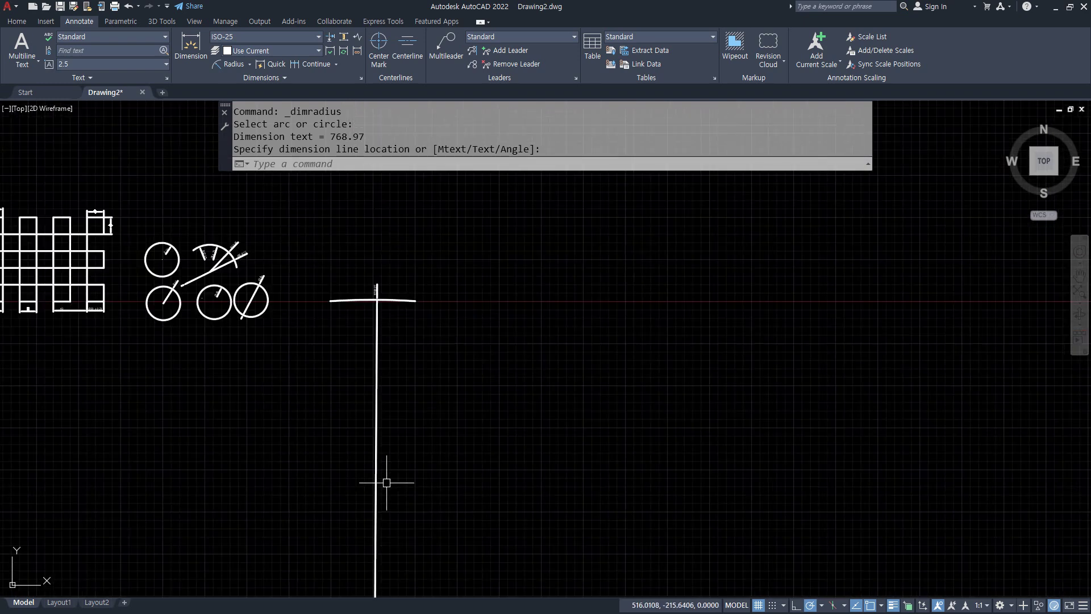
middle_click_drag(404, 496, 389, 267)
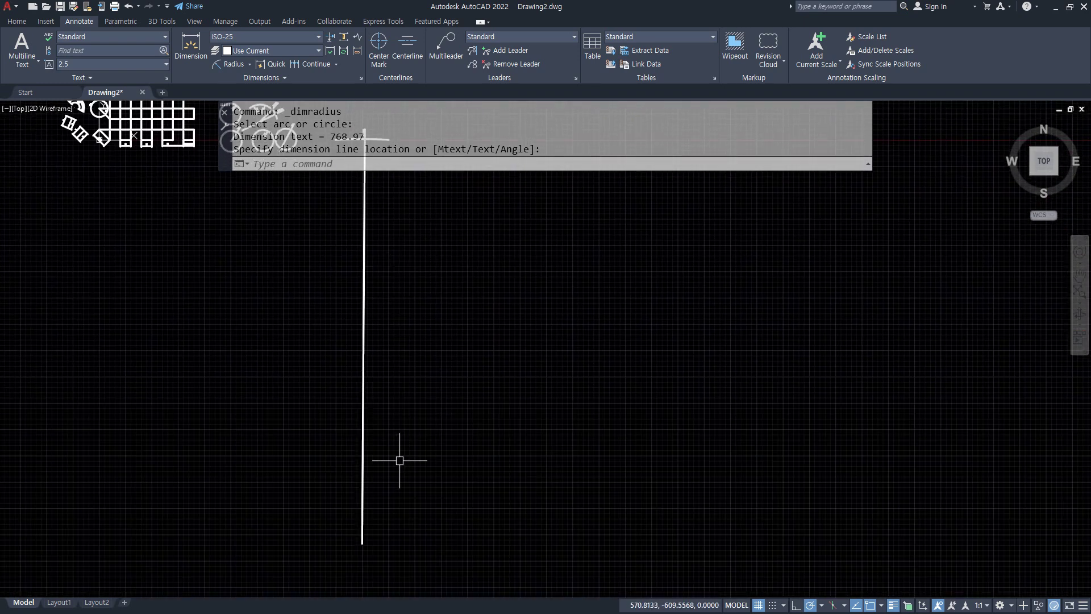
middle_click_drag(399, 461, 398, 480)
scroll(402, 407, "up", 2)
scroll(336, 295, "up", 2)
scroll(328, 335, "up", 2)
scroll(328, 335, "up", 10)
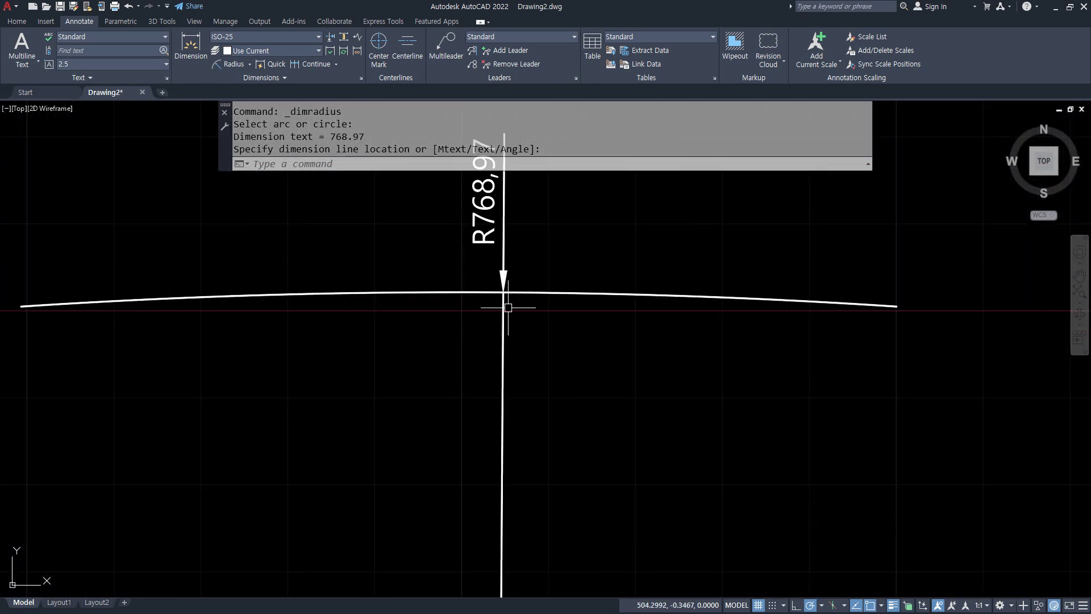
middle_click_drag(617, 367, 658, 377)
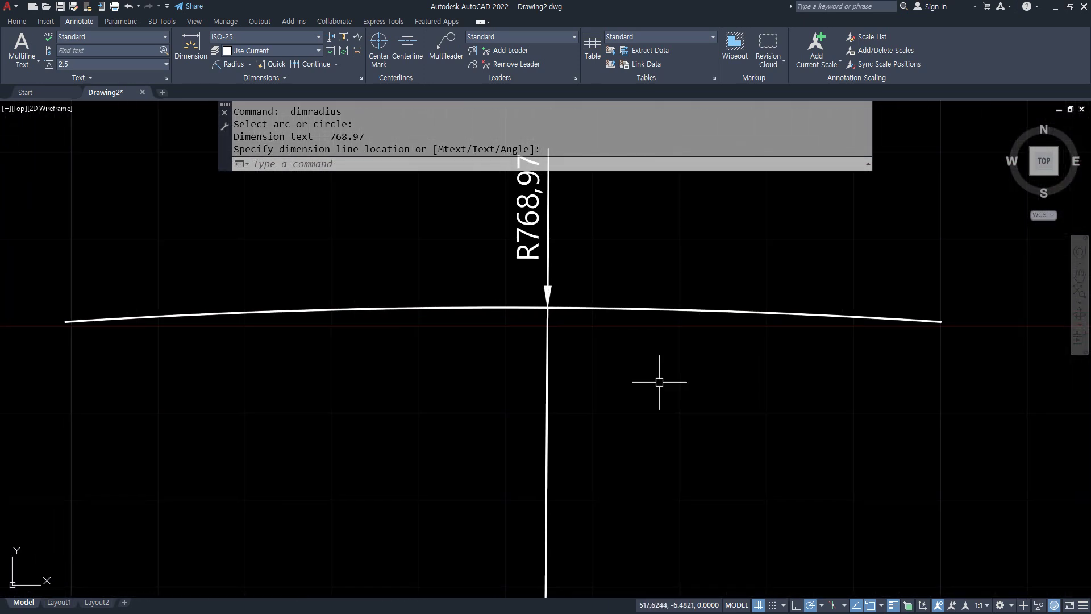
Add a second radius dimension to the arc, with its text below the arc to the right of the first one
left_click(226, 63)
left_click(620, 312)
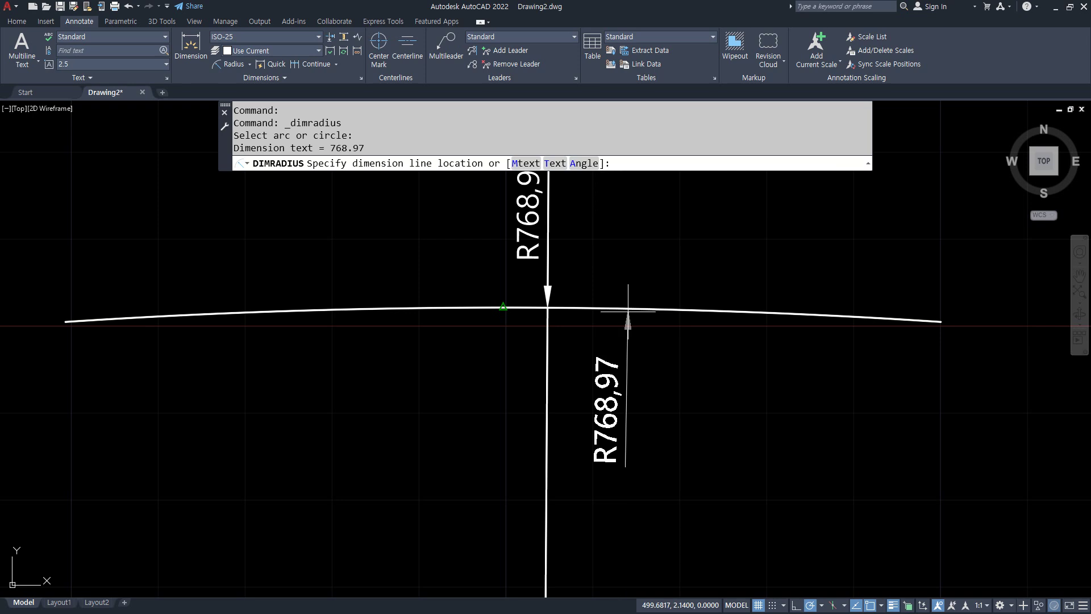
left_click(657, 365)
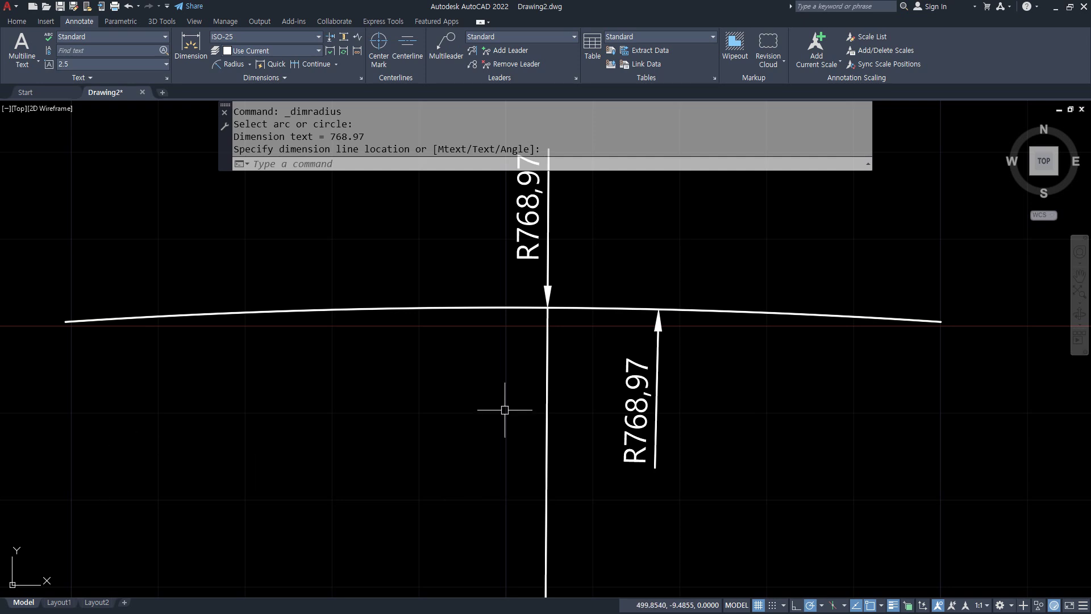
Add a jogged radius dimension to the left part of the arc, with the center override, text and jog placed below it
key("alt")
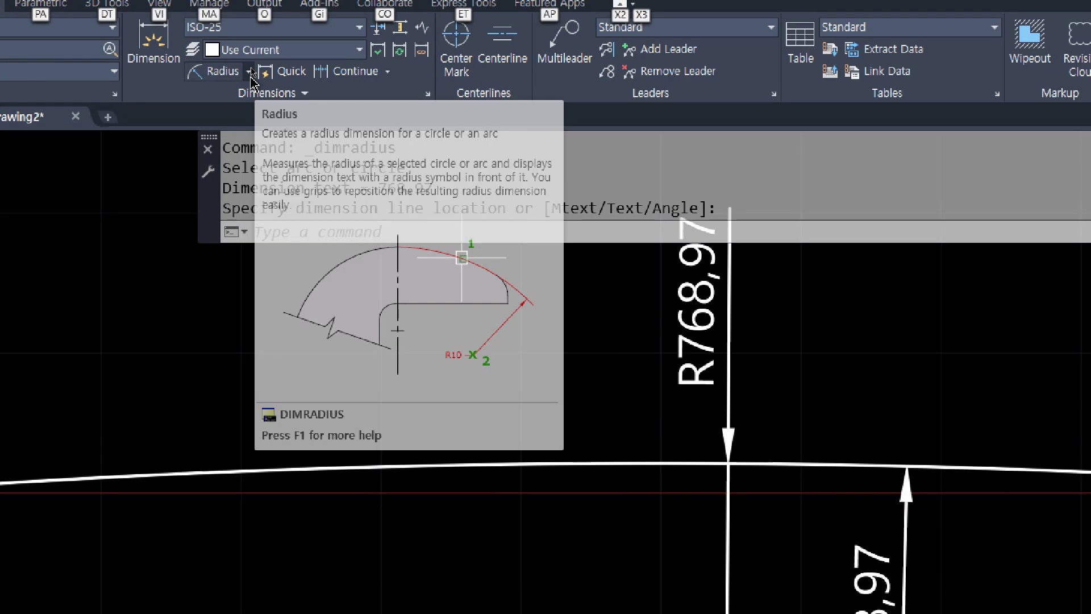
left_click(250, 73)
left_click(251, 72)
left_click(250, 72)
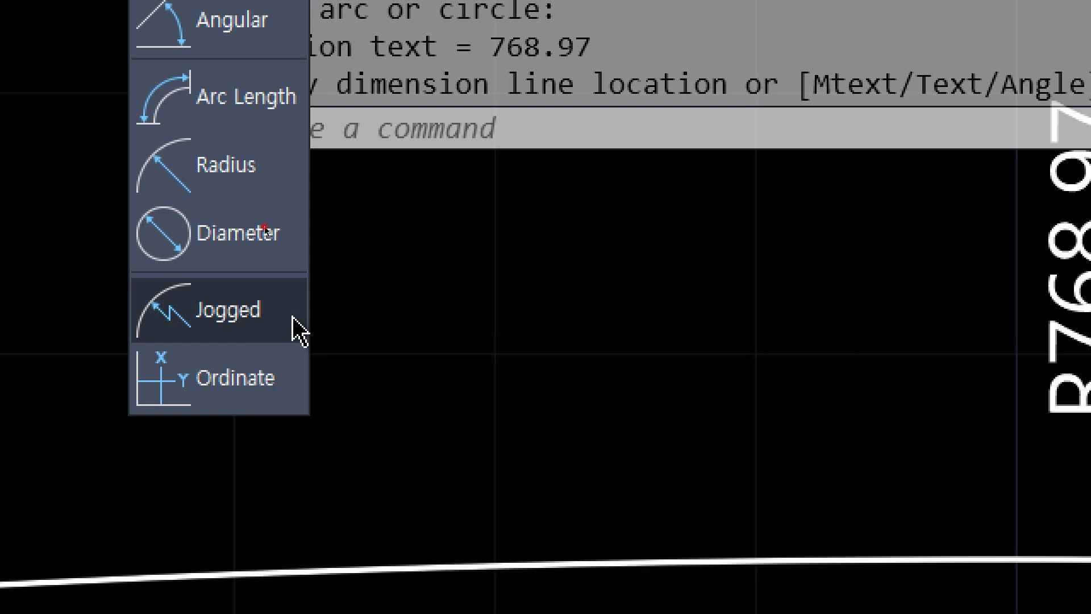
left_click(293, 322)
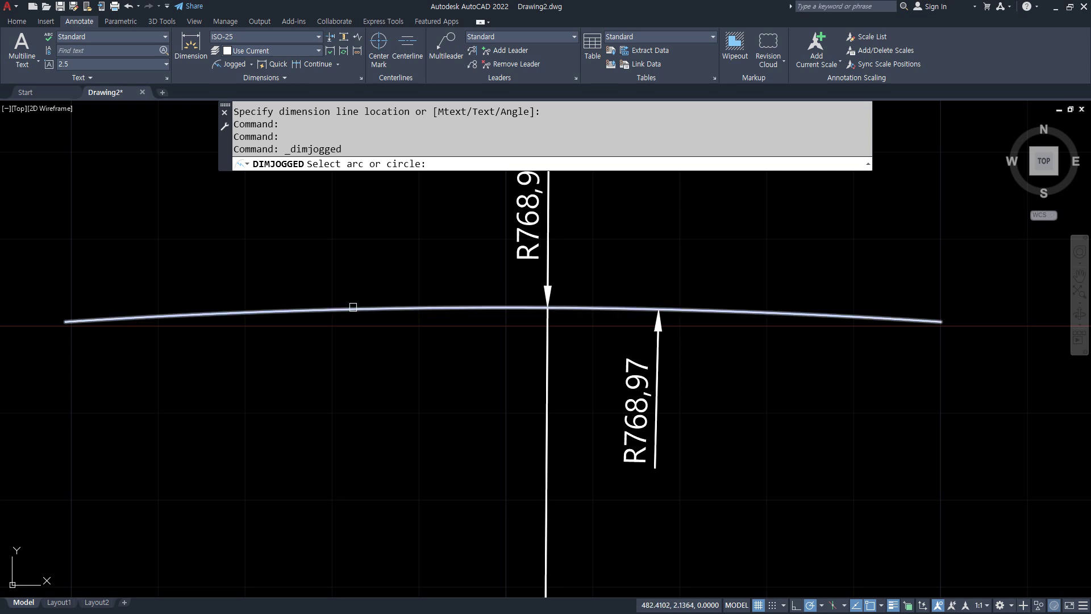
left_click(353, 308)
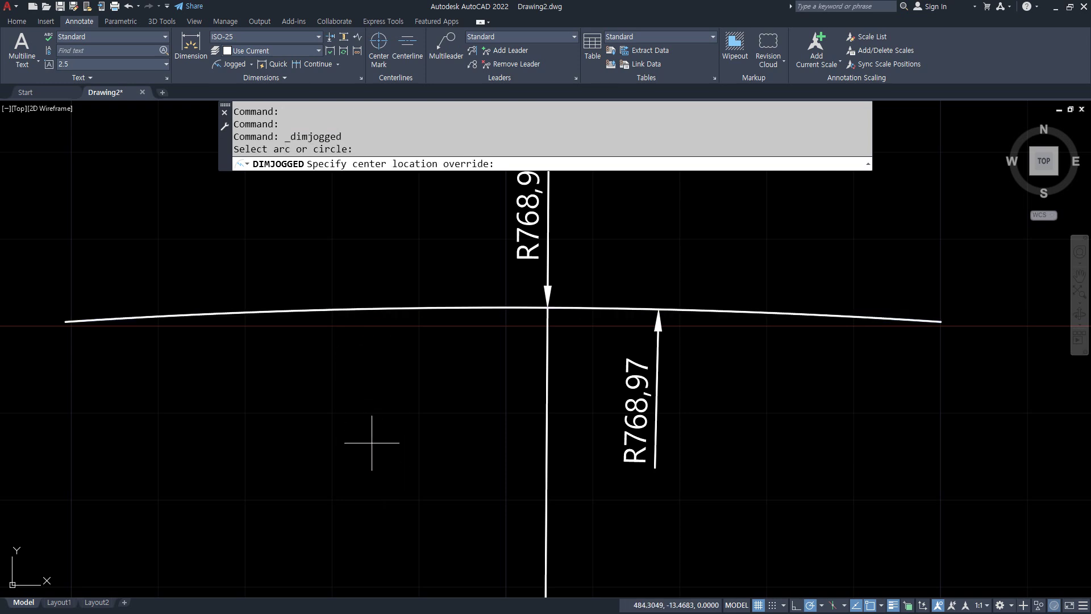
scroll(406, 503, "down", 2)
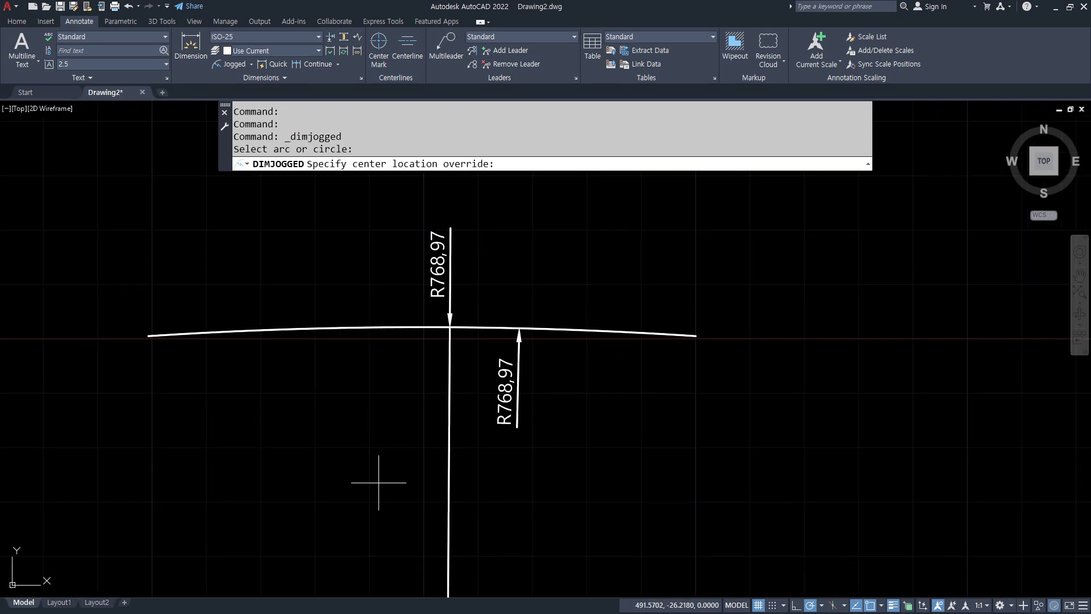
left_click(372, 545)
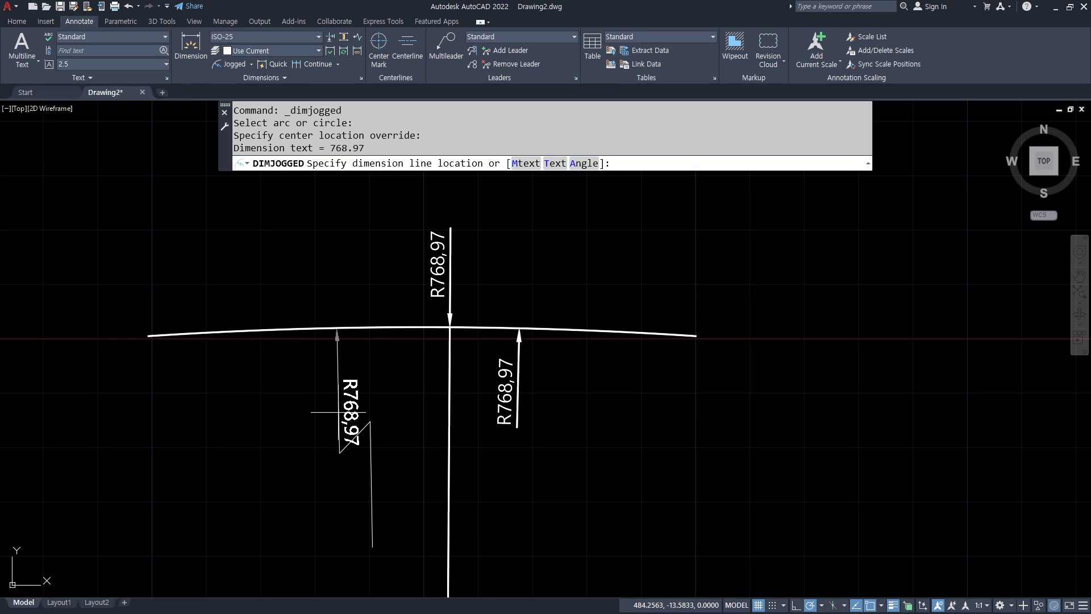
left_click(343, 400)
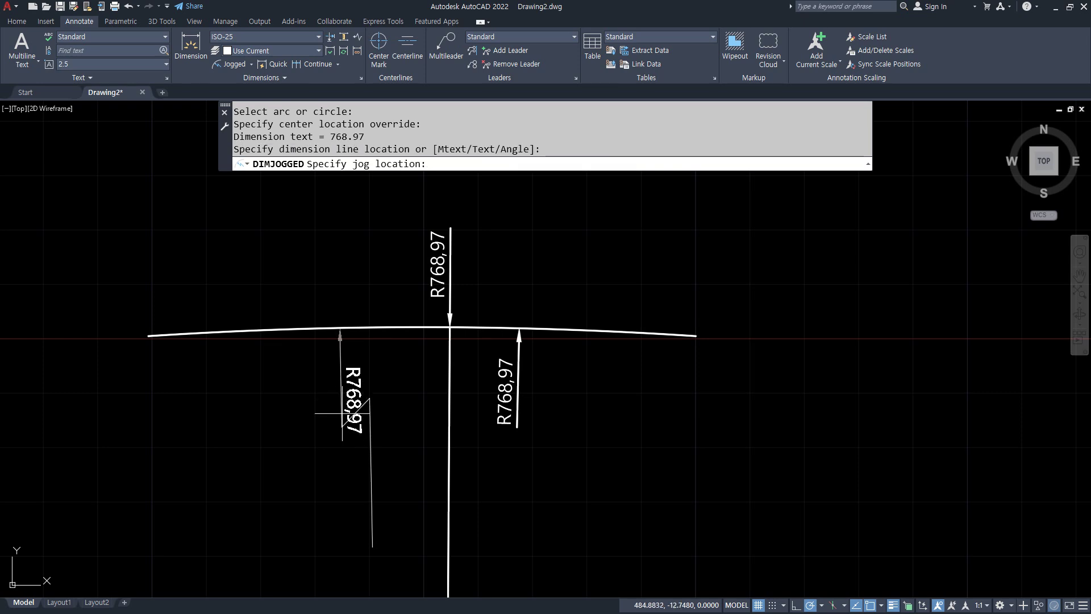
left_click(346, 458)
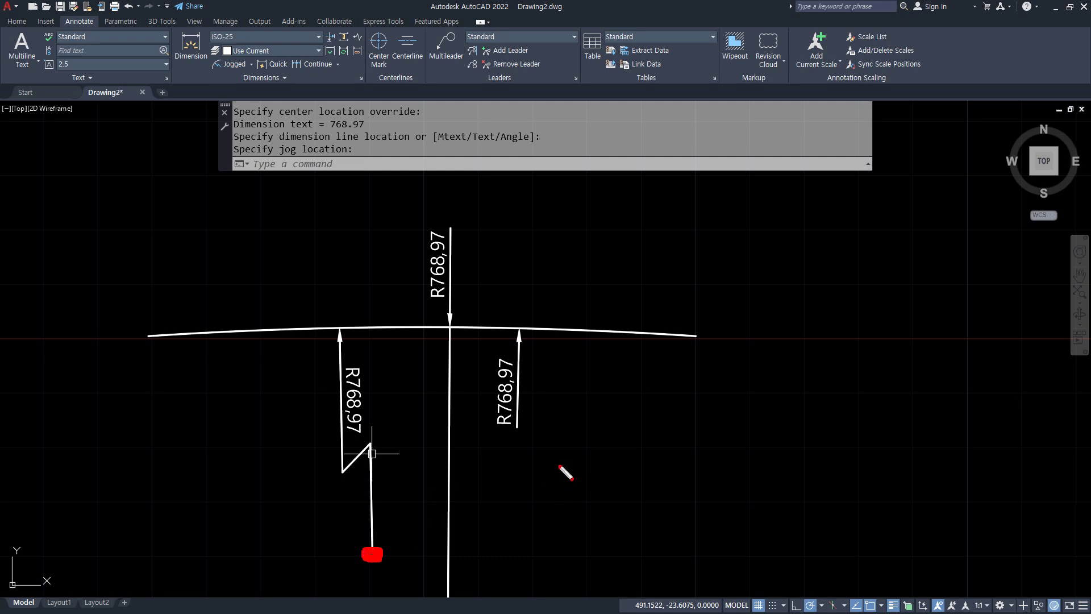
mouse_move(375, 545)
left_mouse_down()
mouse_move(371, 442)
mouse_move(332, 379)
left_mouse_up()
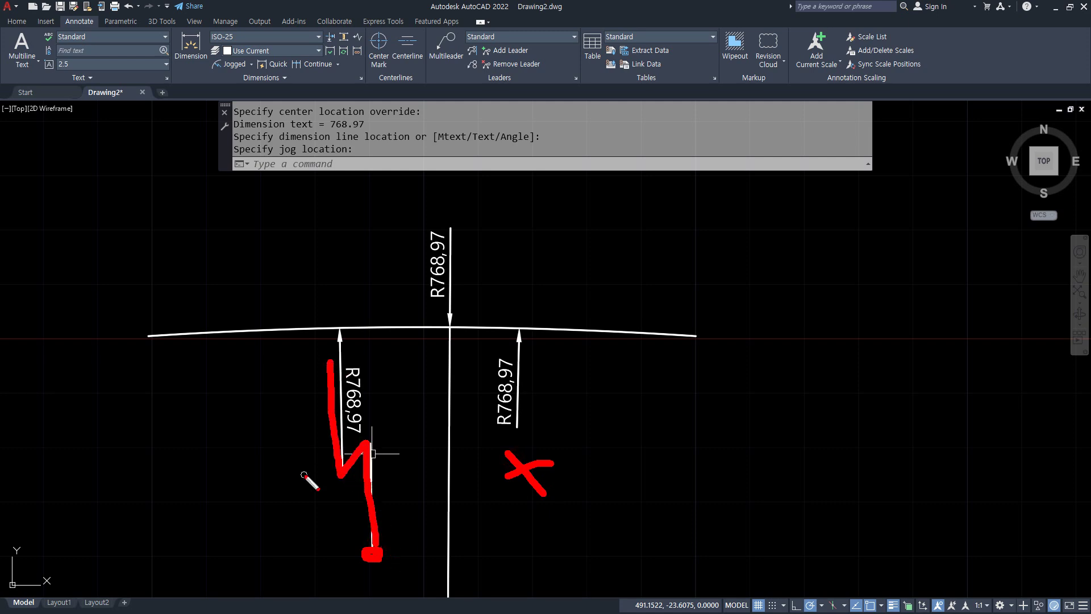
left_click_drag(337, 391, 337, 459)
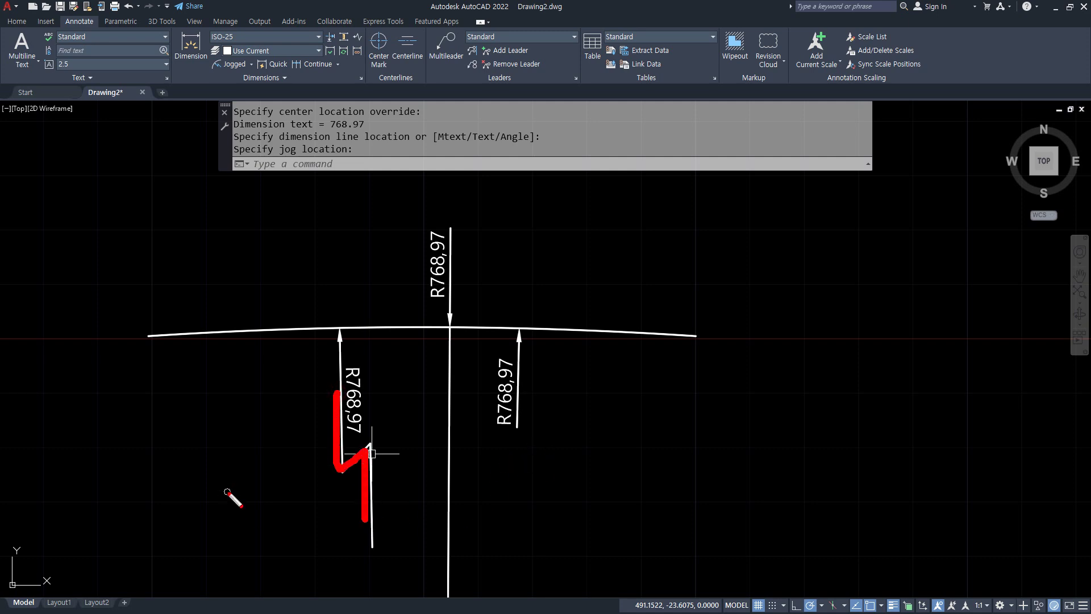
key("Escape")
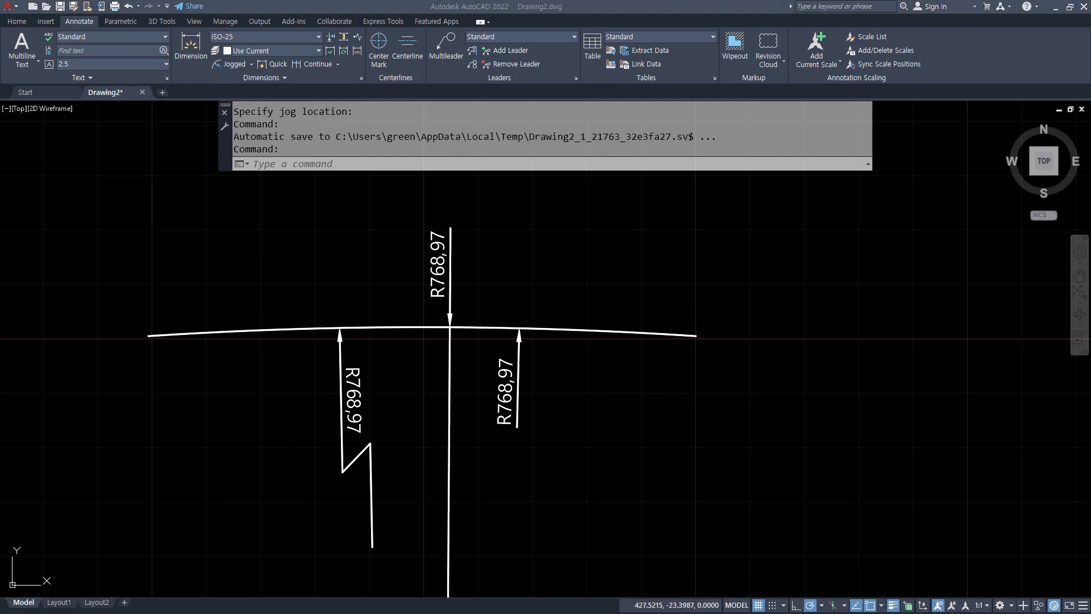
left_click(631, 382)
scroll(648, 390, "down", 6)
middle_click_drag(733, 402, 462, 347)
scroll(314, 341, "up", 2)
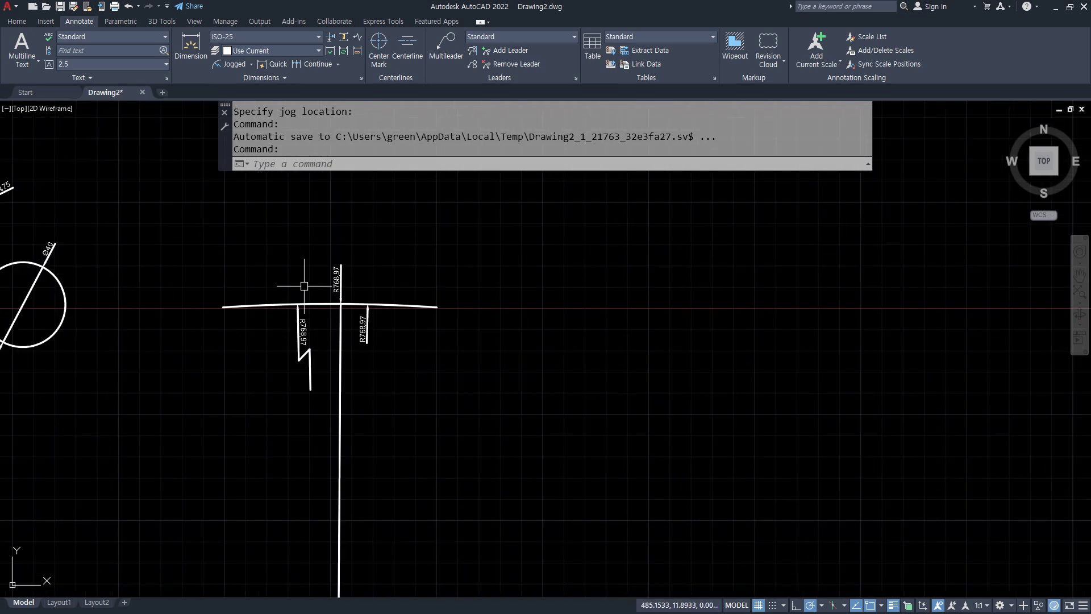
scroll(301, 290, "up", 3)
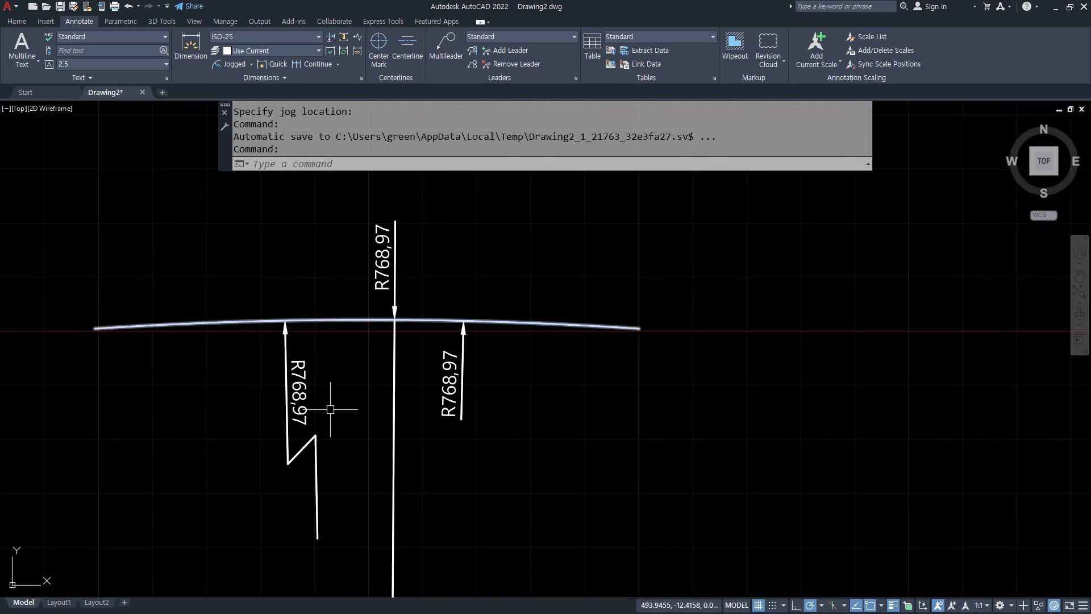
Draw a closed rectangle 100 long and 20 high from lines in the empty area right of the arc
scroll(375, 380, "down", 2)
middle_click_drag(695, 346, 247, 349)
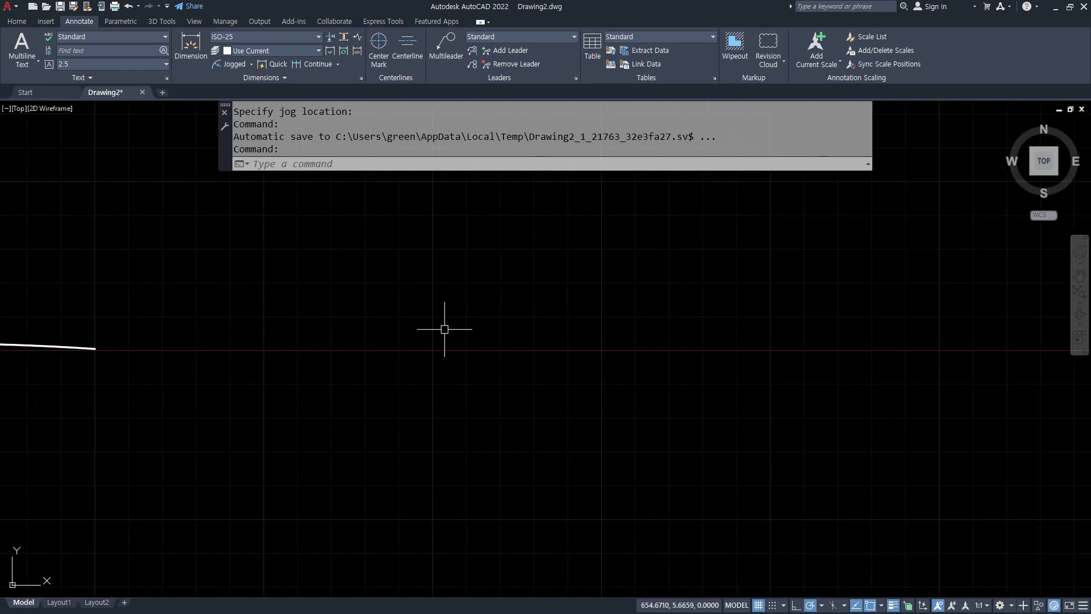
type("l")
key("Return")
left_click(261, 353)
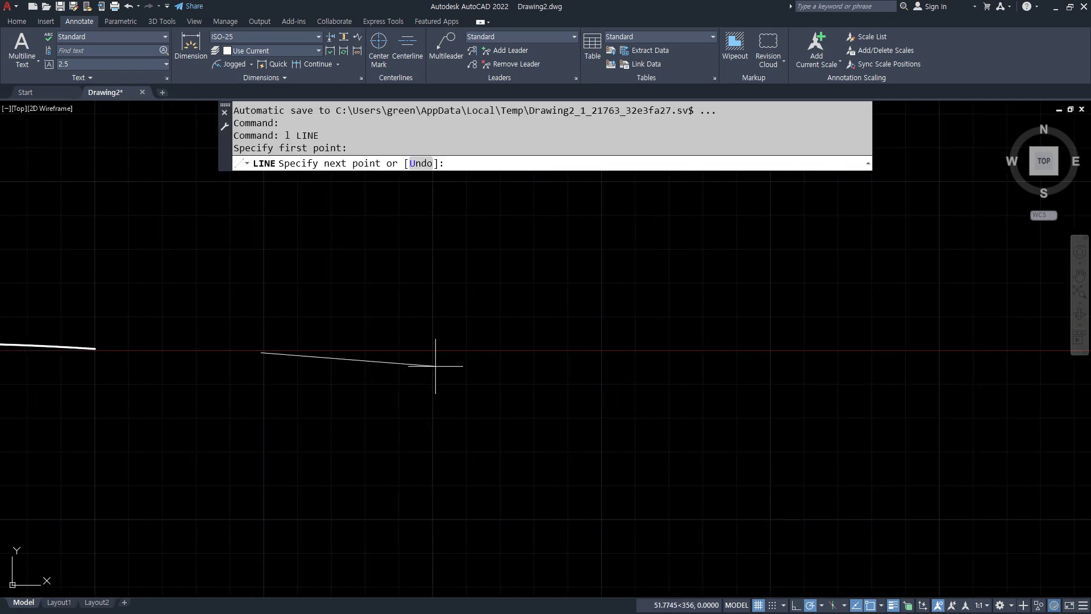
type("10")
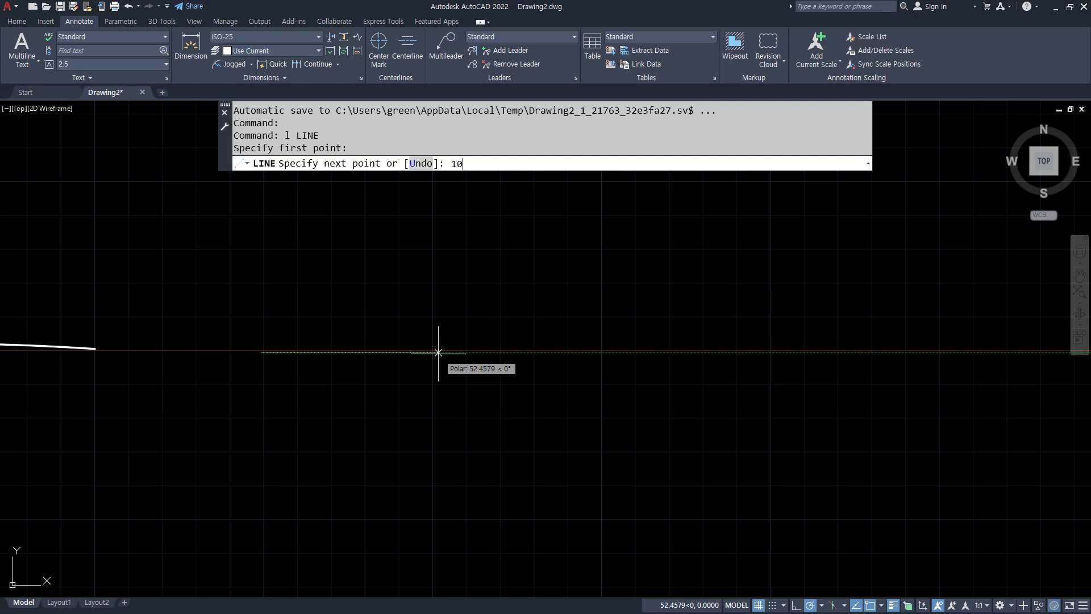
type("0")
key("Return")
type("2")
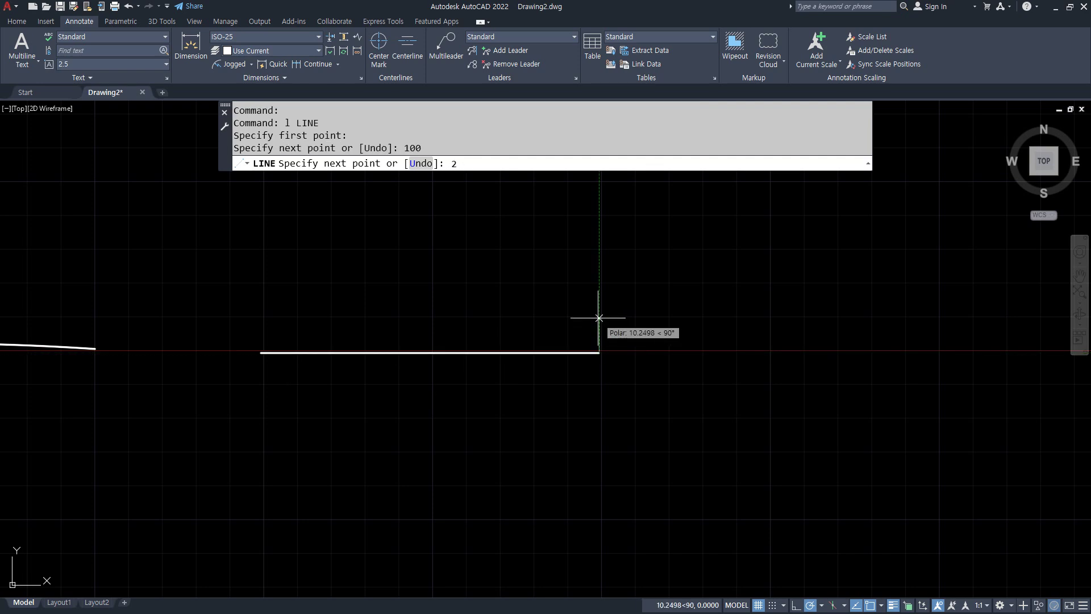
type("0")
key("Return")
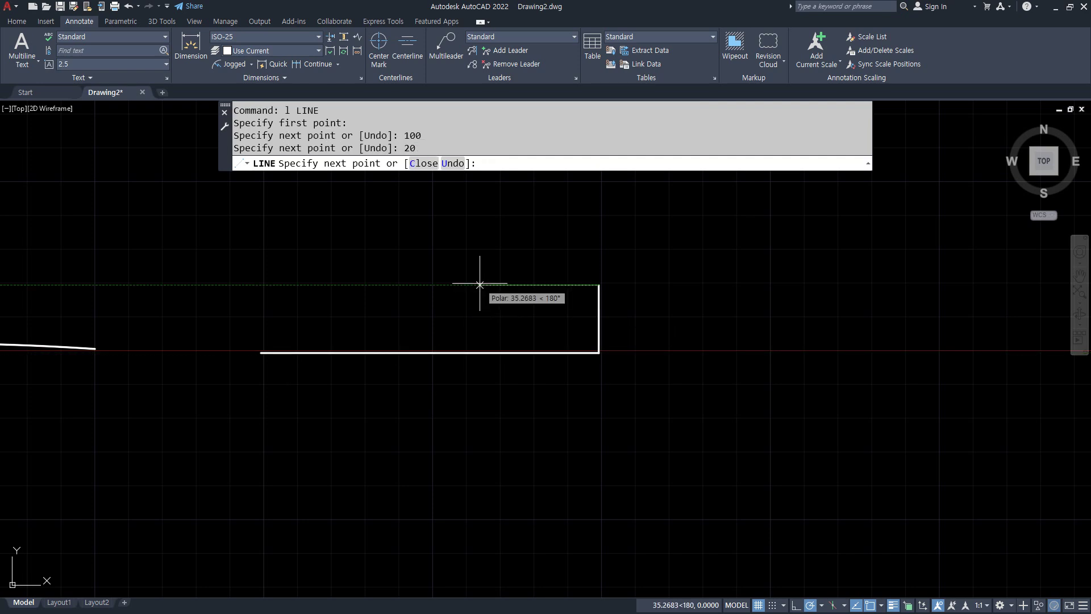
type("100")
key("Return")
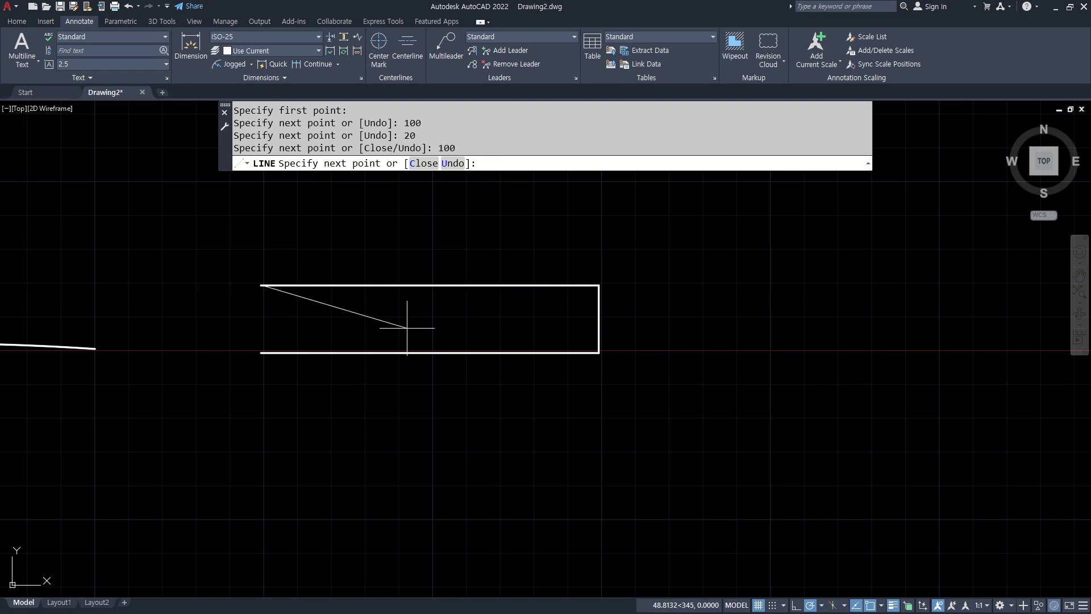
left_click(261, 352)
key("Return")
Draw a horizontal line between the midpoints of the rectangle's left and right sides
key("Return")
left_click(261, 319)
left_click(599, 318)
key("Return")
Lengthen the horizontal middle line by a delta of 10 at both ends
type("LEN")
key("Return")
type("de")
key("Return")
type("10")
key("Return")
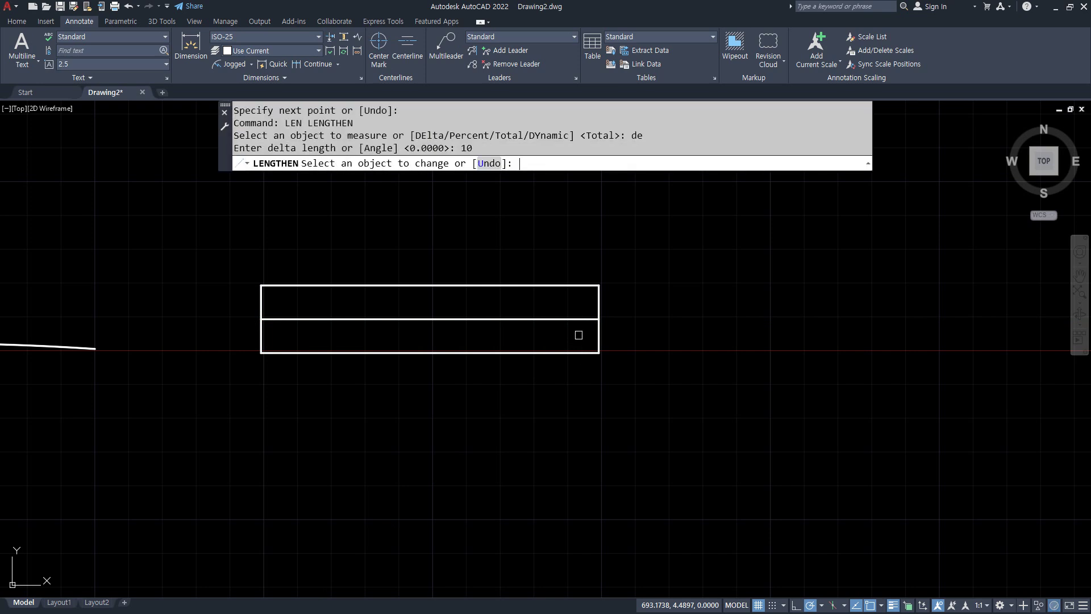
left_click(580, 316)
left_click(330, 322)
key("Return")
Move the horizontal middle line to the 중심 layer
left_click(353, 319)
left_click(21, 22)
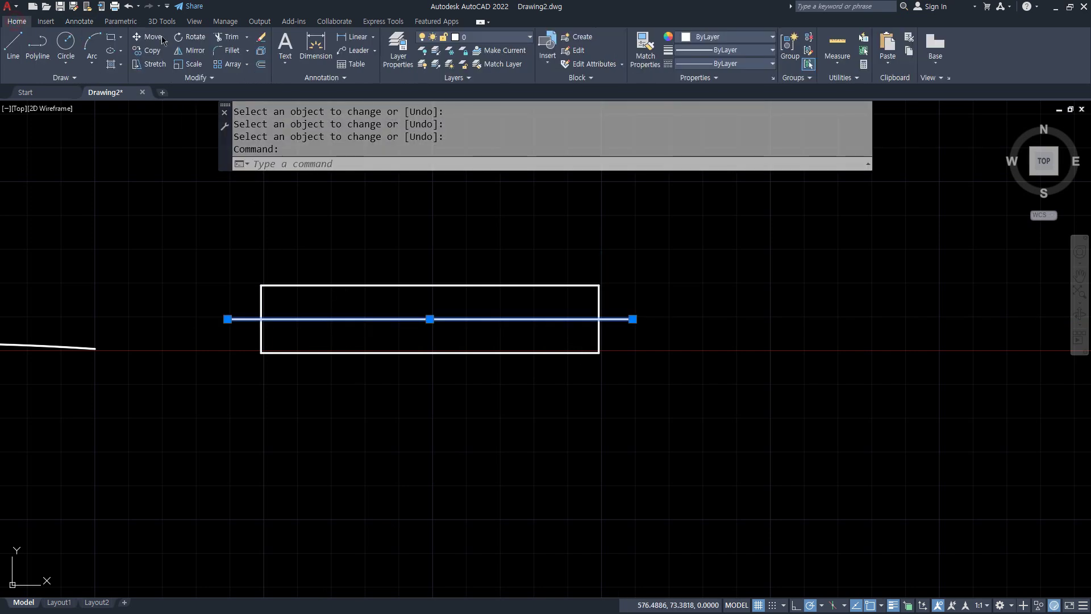
left_click(500, 37)
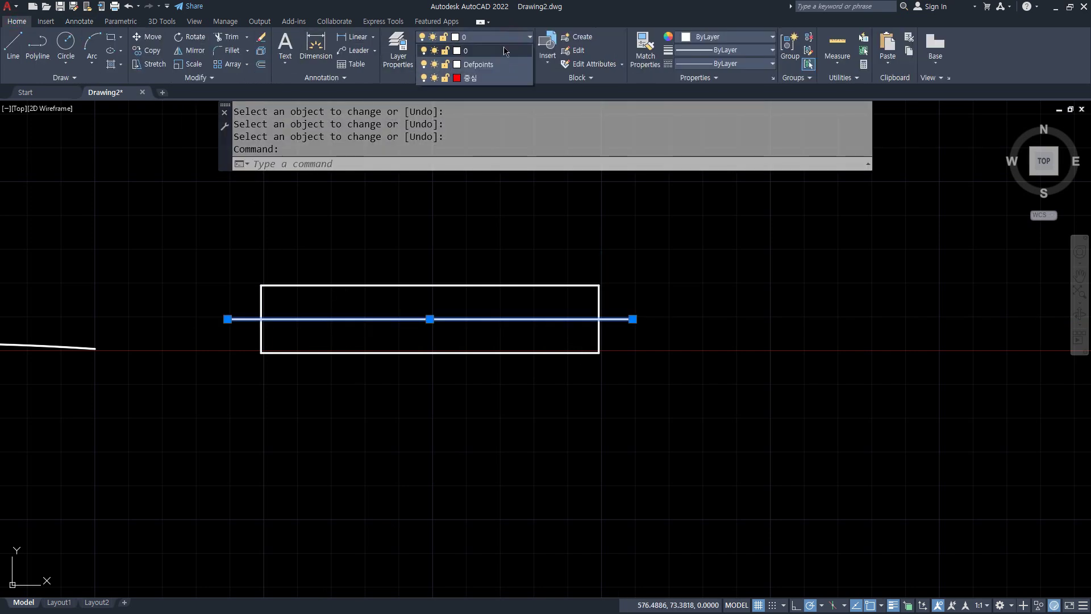
left_click(487, 82)
key("Escape")
Add a linear dimension for the rectangle's length below its bottom edge
scroll(502, 378, "up", 2)
middle_click_drag(470, 341, 556, 365)
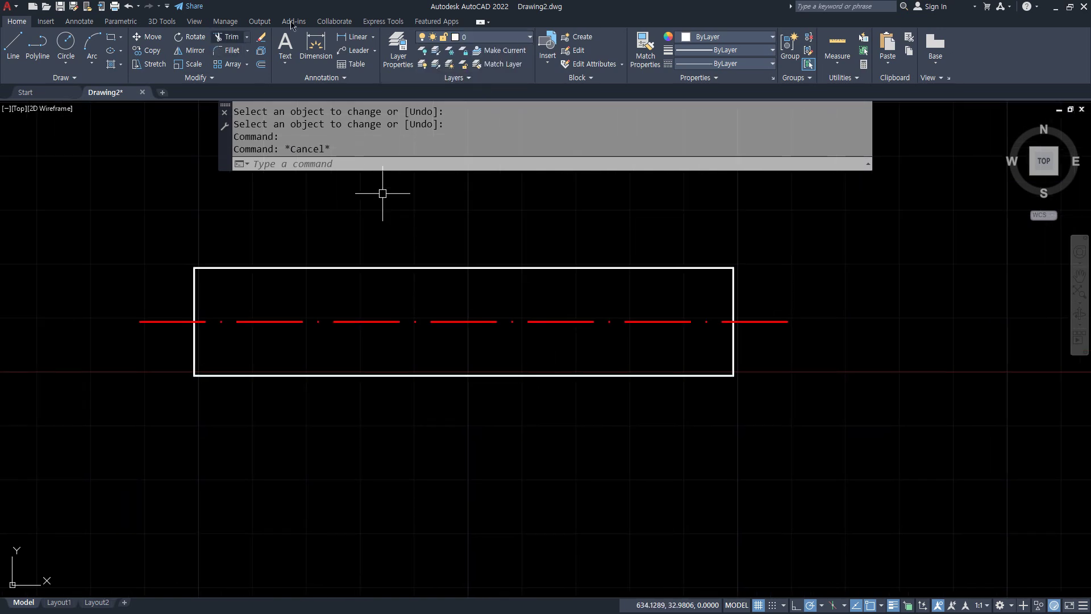
left_click(354, 37)
left_click(194, 375)
left_click(733, 375)
left_click(707, 443)
Add a linear dimension for the rectangle's height beyond its right side
key("Return")
left_click(726, 376)
left_click(733, 267)
left_click(836, 321)
key("Escape")
Draw a vertical line crossing the right part of the rectangle and extending past its top and bottom edges
type("l")
key("Return")
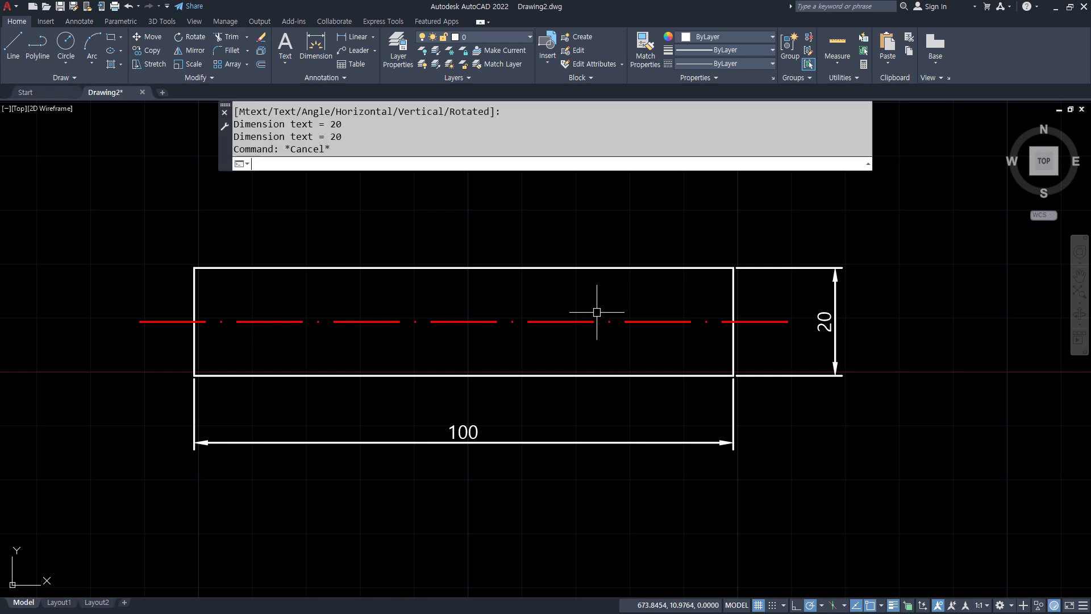
left_click(599, 245)
left_click(600, 402)
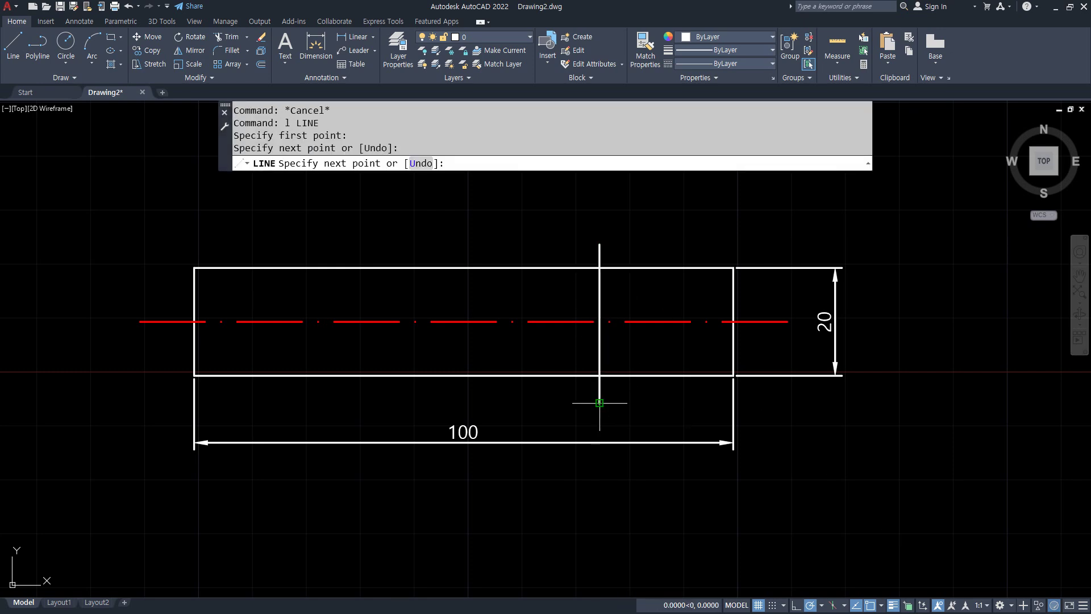
key("Return")
scroll(600, 304, "up", 2)
type("a")
key("Return")
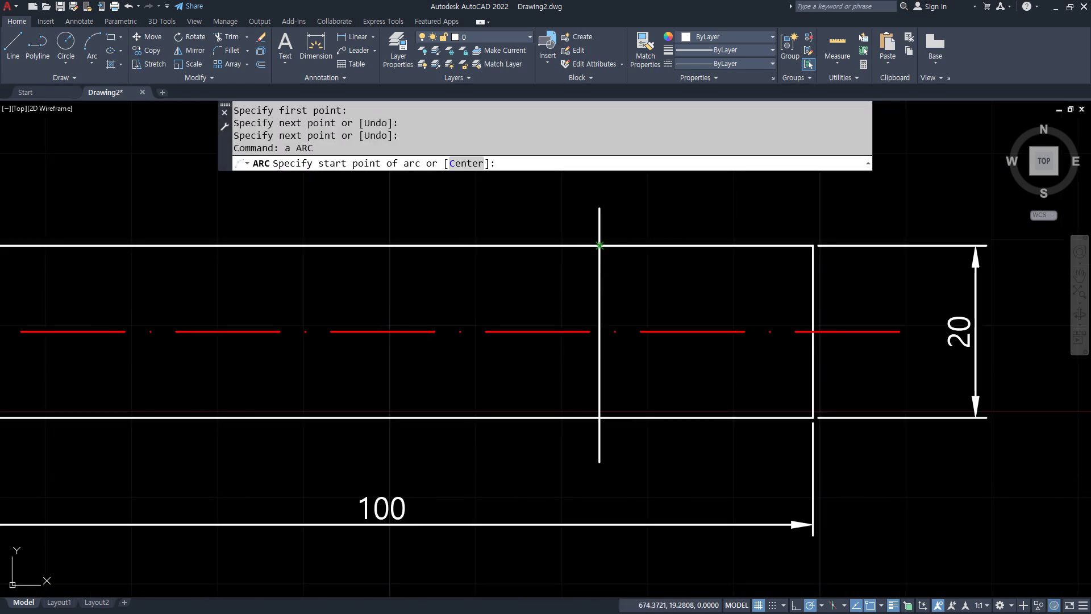
left_click(600, 245)
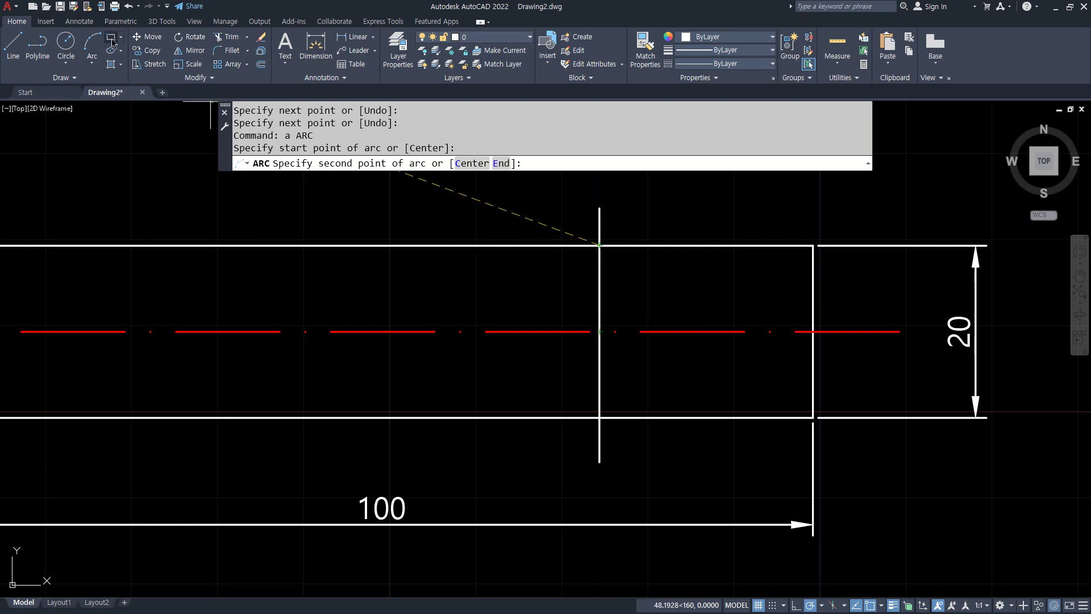
left_click(99, 67)
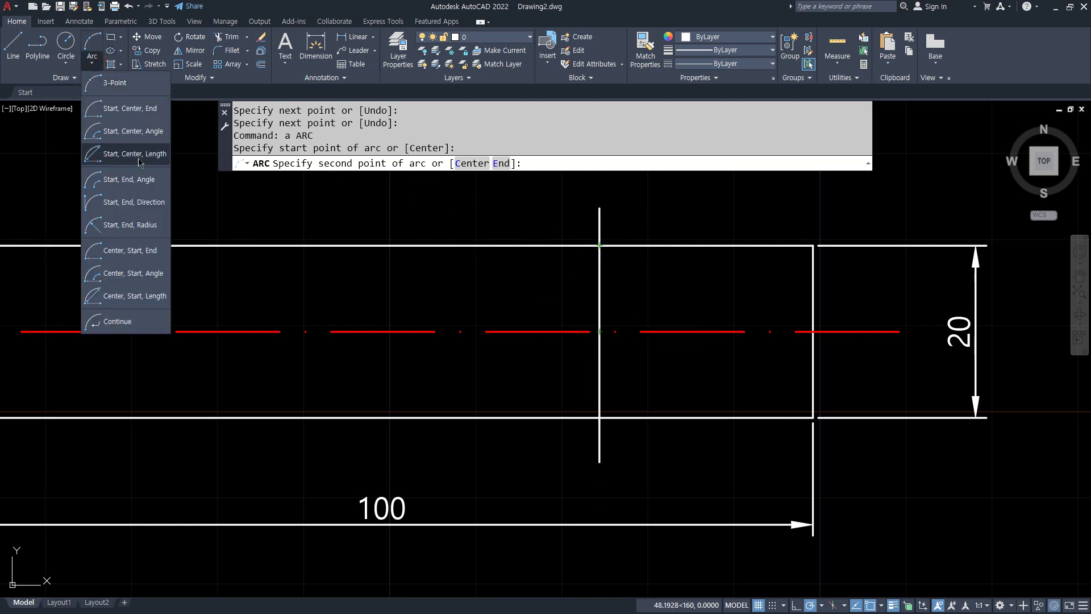
left_click(143, 108)
key("Escape")
key("Escape")
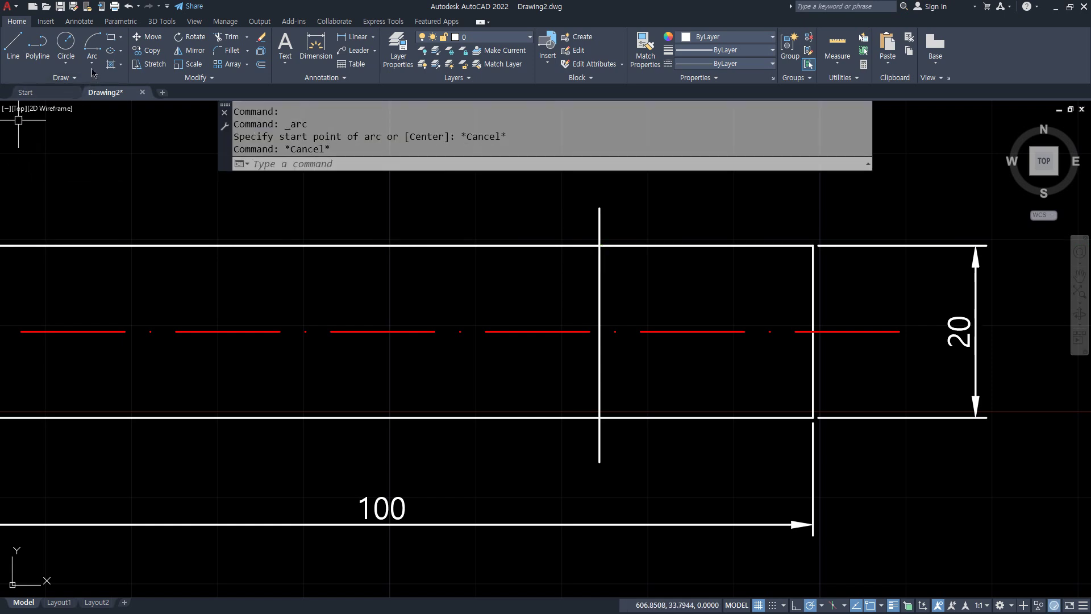
Draw a Start, End, Direction arc bulging left, from the vertical line's intersection with the rectangle's top edge to the centerline
left_click(92, 65)
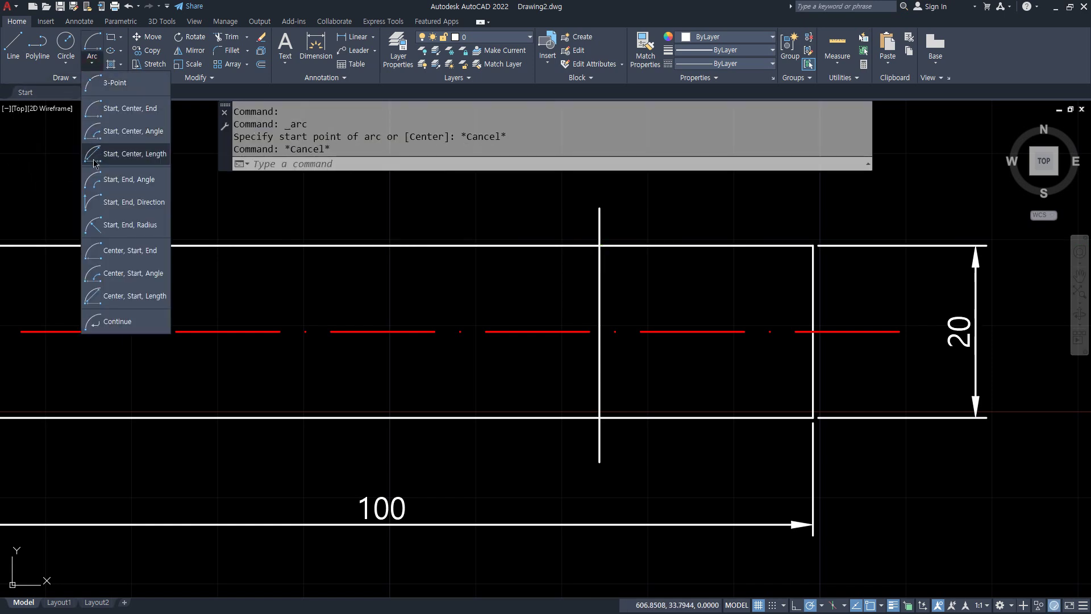
left_click(117, 202)
left_click(600, 245)
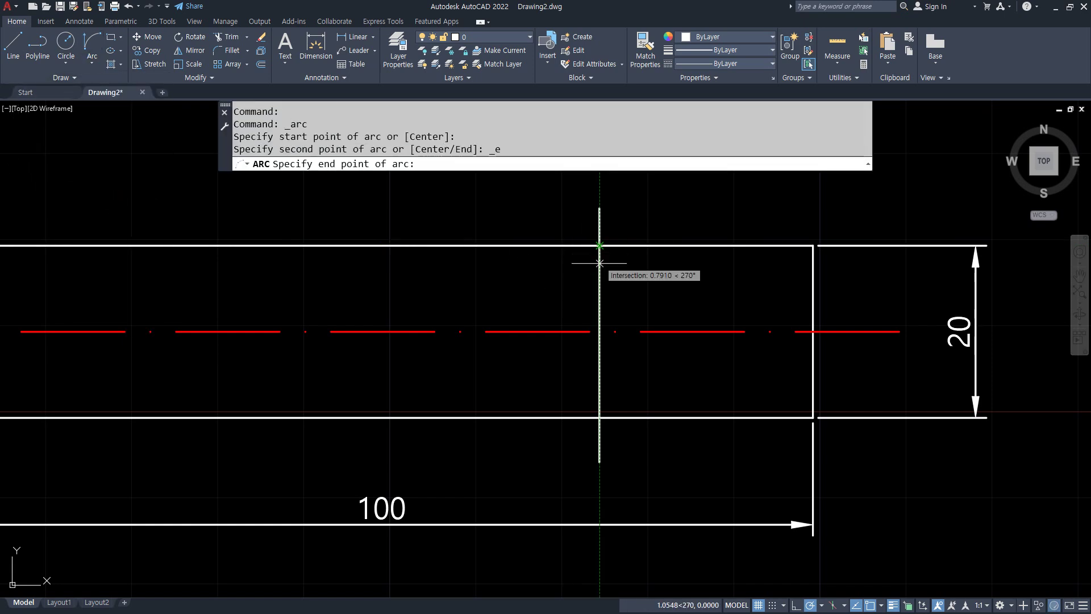
left_click(600, 332)
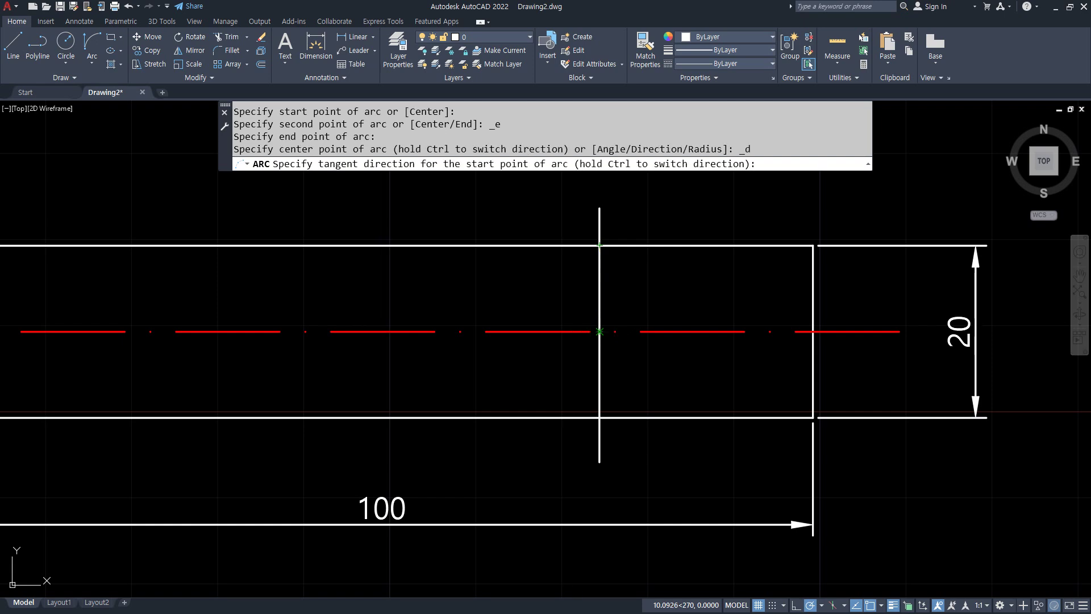
left_click(545, 301)
Mirror the arc about the vertical line, keeping the source arc
type("mi")
key("Return")
left_click(581, 289)
key("Return")
left_click(599, 246)
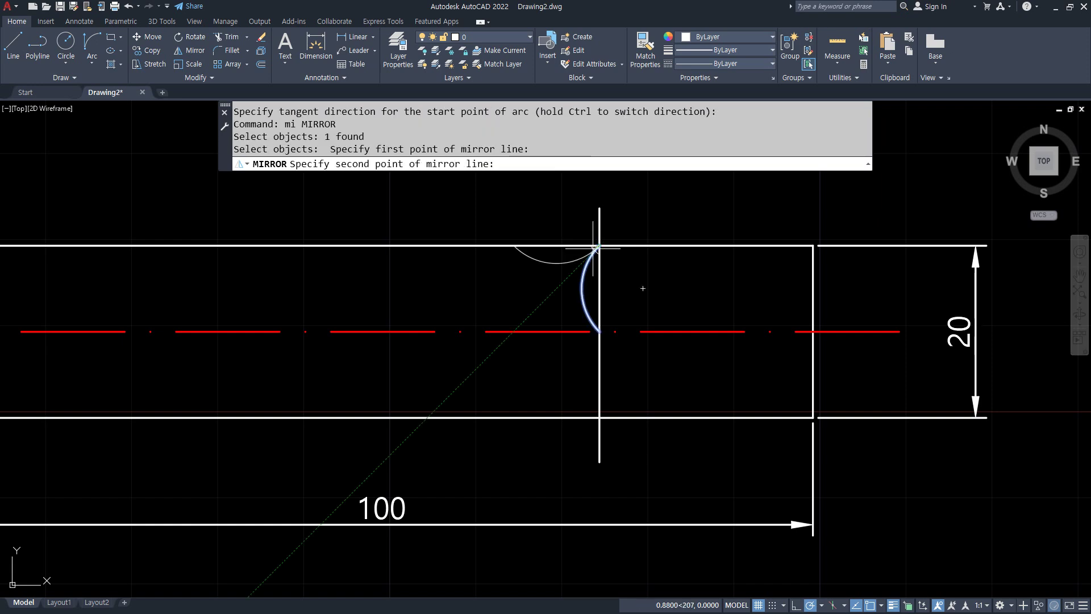
left_click(600, 332)
key("Return")
Copy the two arcs straight down from the top edge so the copies span from the centerline to the bottom edge
type("c")
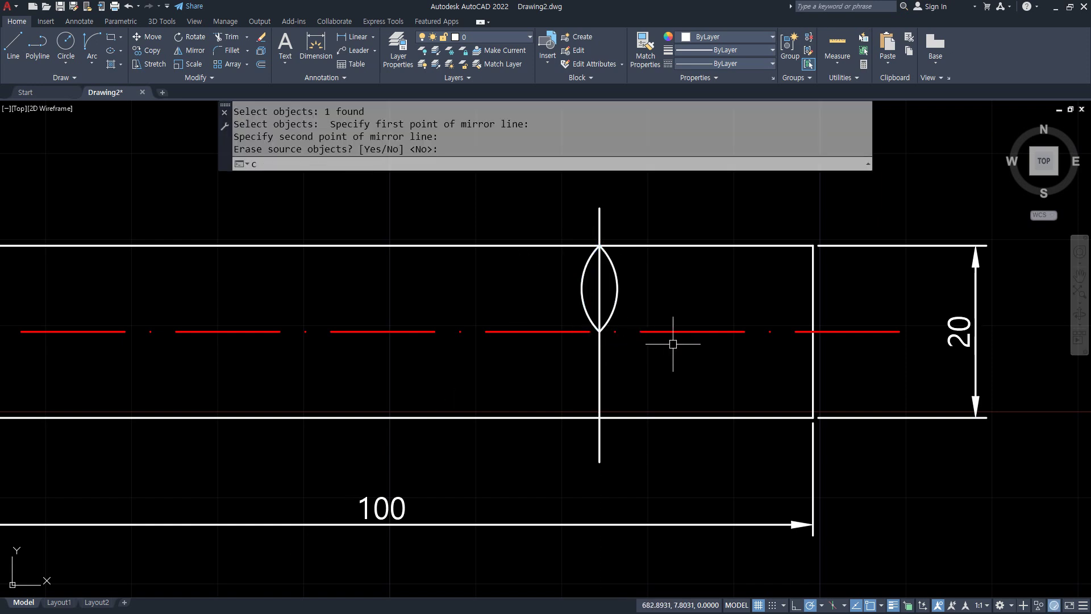
type("p")
key("Return")
left_click(616, 309)
left_click(581, 312)
key("Return")
left_click(600, 246)
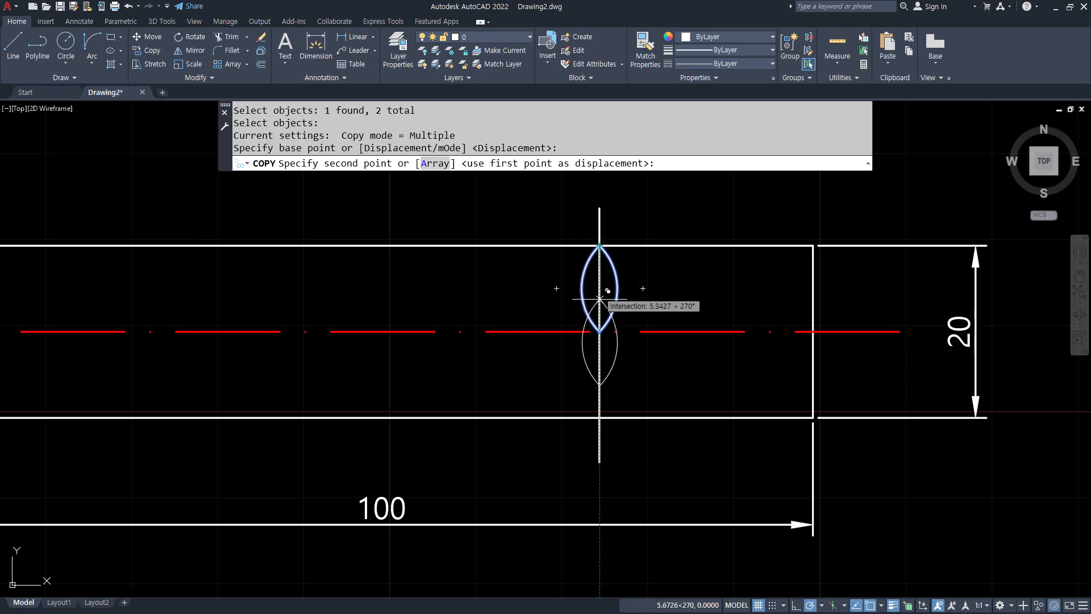
left_click(600, 332)
key("Return")
Erase the vertical construction line running through the arcs
left_click(608, 196)
left_click(587, 220)
type("e")
key("Return")
Copy the four arcs a short distance to the right along the bar
type("CP")
key("Return")
left_click(559, 200)
left_click(641, 446)
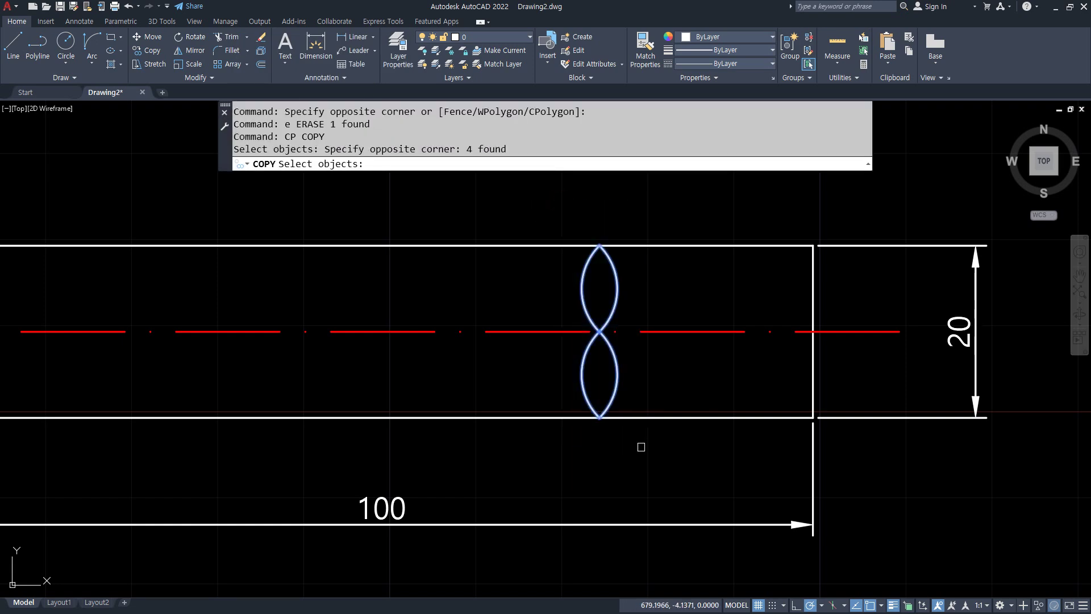
key("Return")
left_click(628, 446)
left_click(674, 445)
key("Return")
Trim the bar's top and bottom edges between the two sets of arcs
type("t")
key("Return")
left_click(618, 247)
key("Return")
Erase the lower-left arc of the left set and the upper-right arc of the right set to leave two break lines
left_click(584, 371)
type("e")
key("Return")
left_click(665, 291)
type("e")
key("Return")
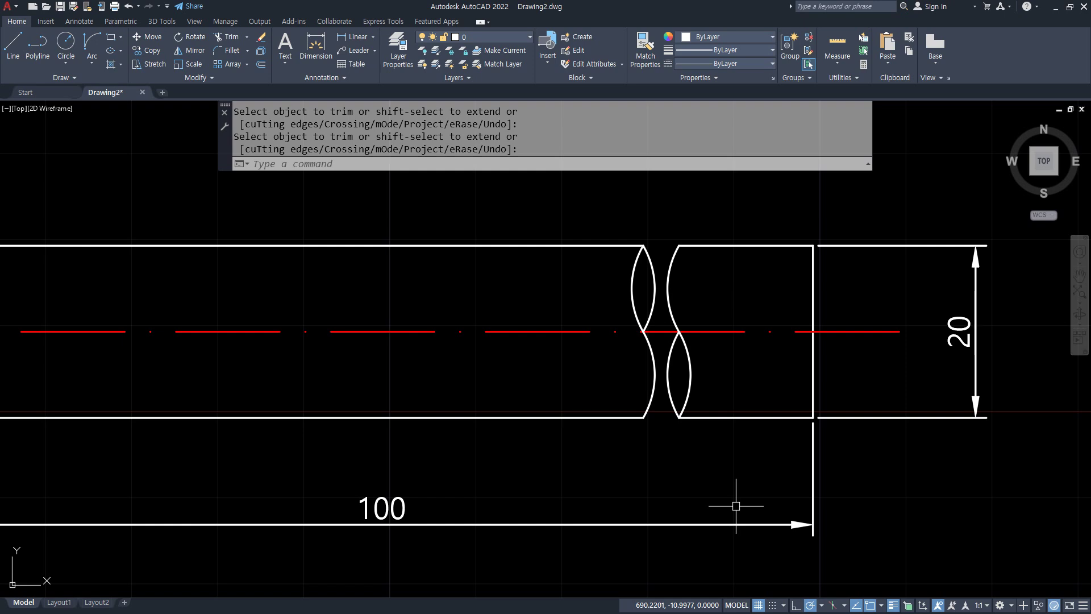
mouse_move(682, 457)
left_mouse_down()
mouse_move(597, 292)
mouse_move(723, 275)
mouse_move(687, 454)
left_mouse_up()
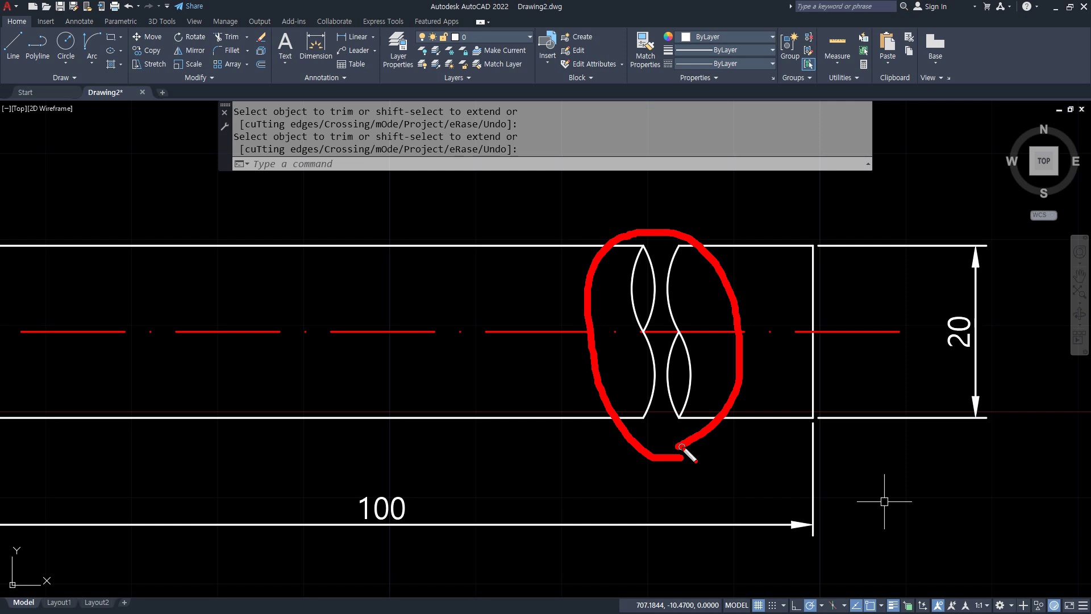
key("Escape")
key("Return")
Override the text of the bar's length dimension with 2,000
scroll(402, 524, "up", 2)
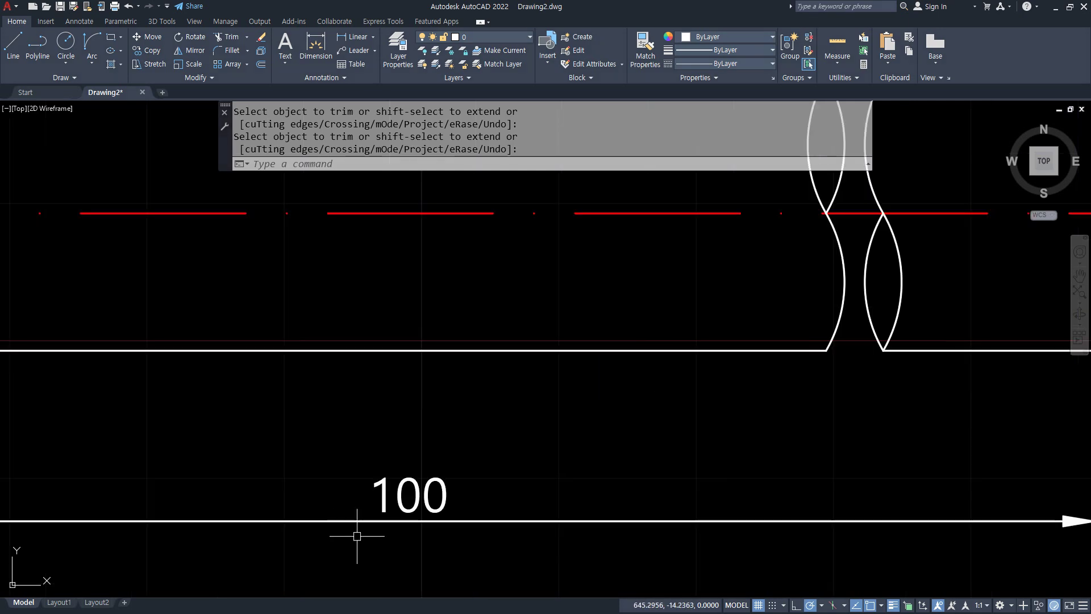
left_click(410, 495)
double_click(411, 494)
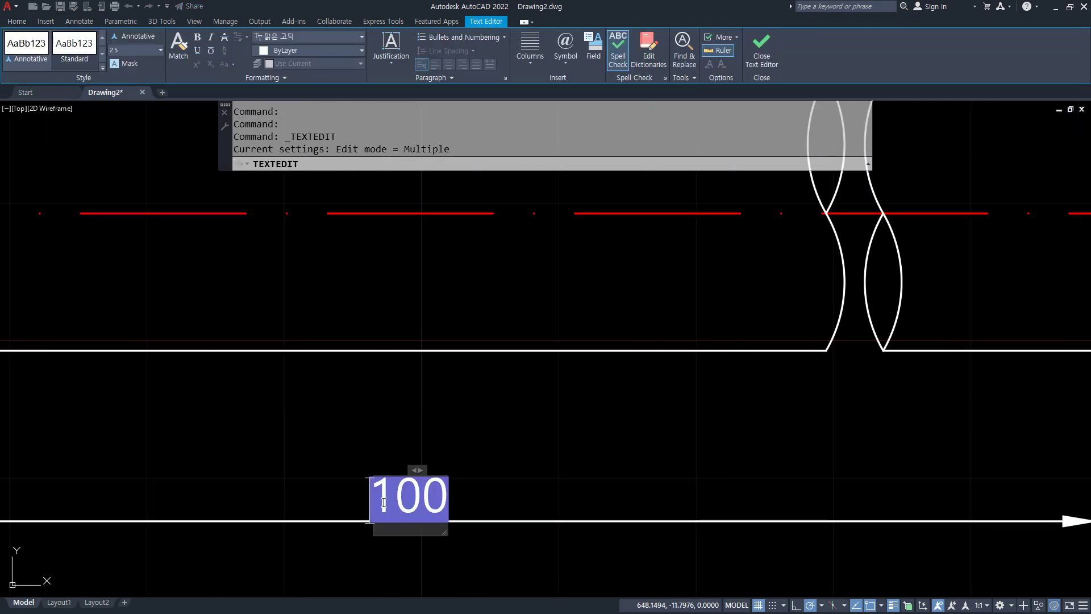
key("Delete")
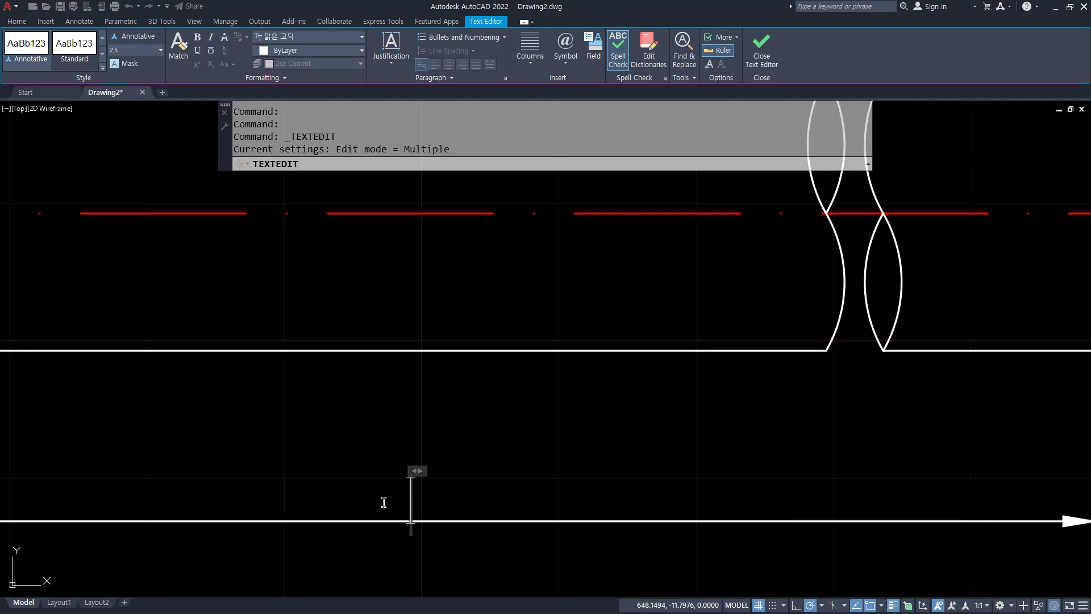
type("2,000")
key("ctrl+Return")
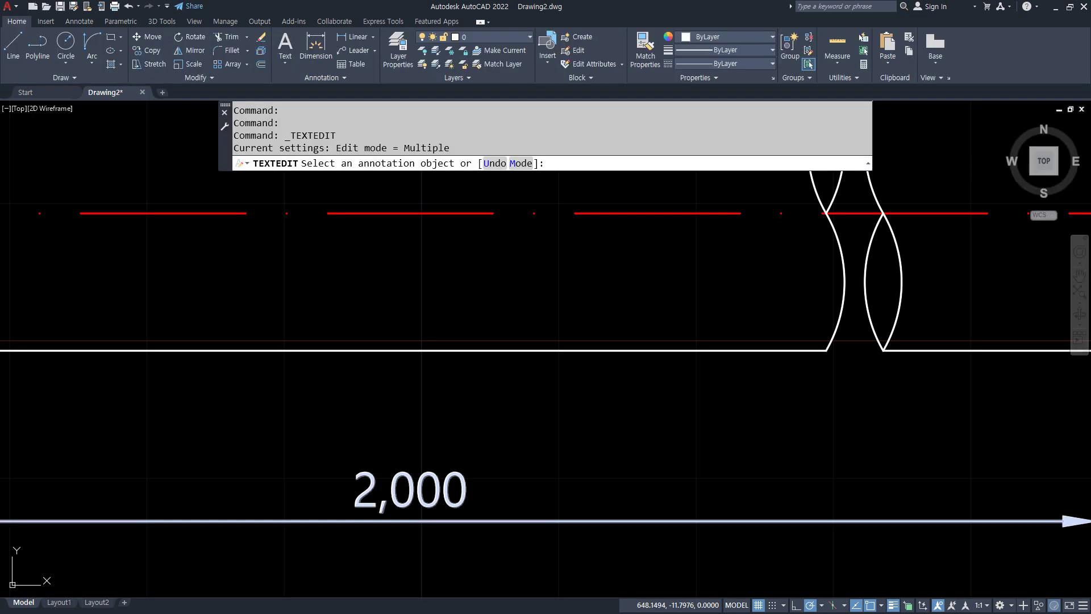
scroll(654, 250, "down", 2)
middle_click_drag(673, 332, 701, 426)
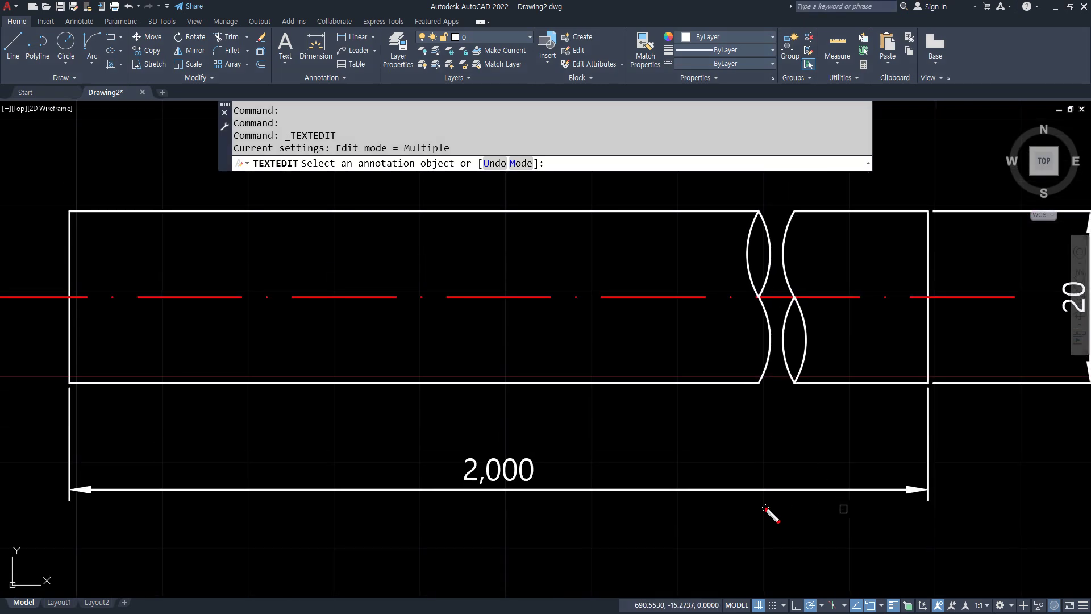
mouse_move(724, 490)
left_mouse_down()
mouse_move(831, 500)
mouse_move(891, 488)
left_mouse_up()
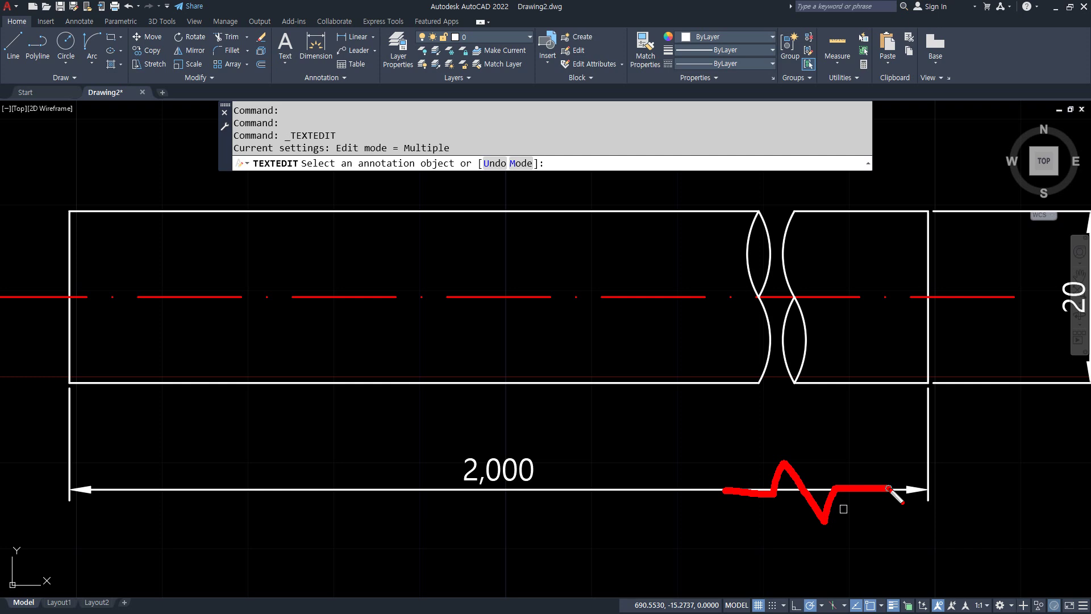
key("Escape")
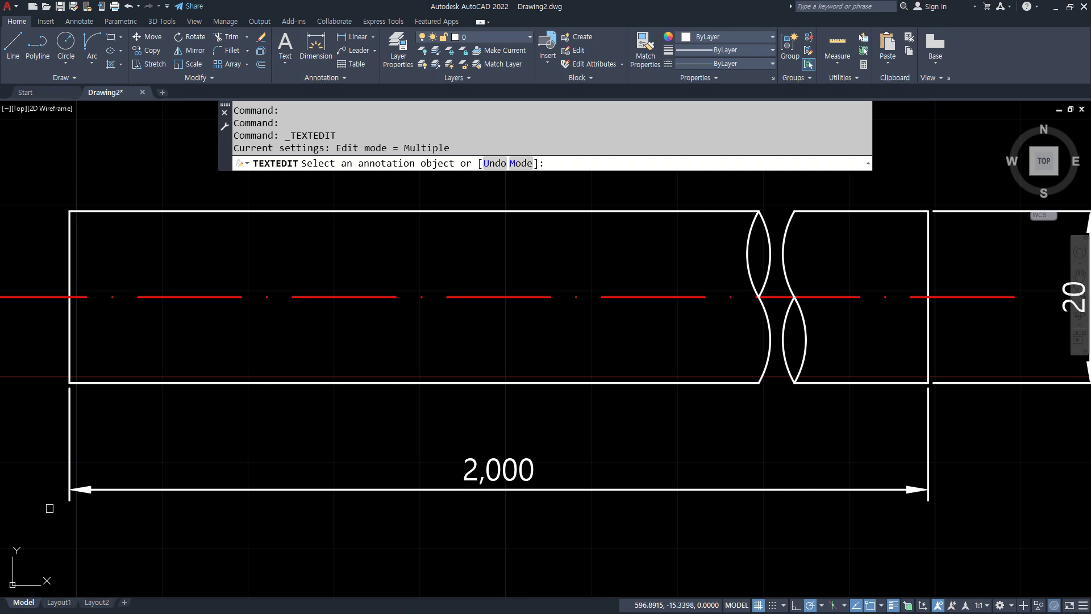
key("alt")
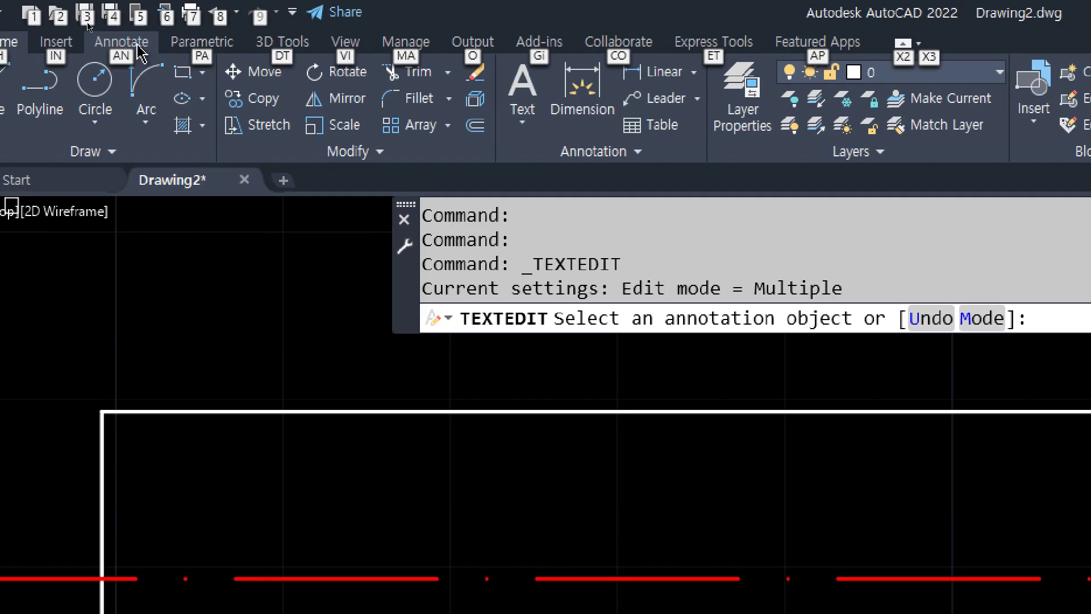
Try adding a jog to the 2,000 length dimension at the midpoint of its dimension line, and undo it
left_click(88, 23)
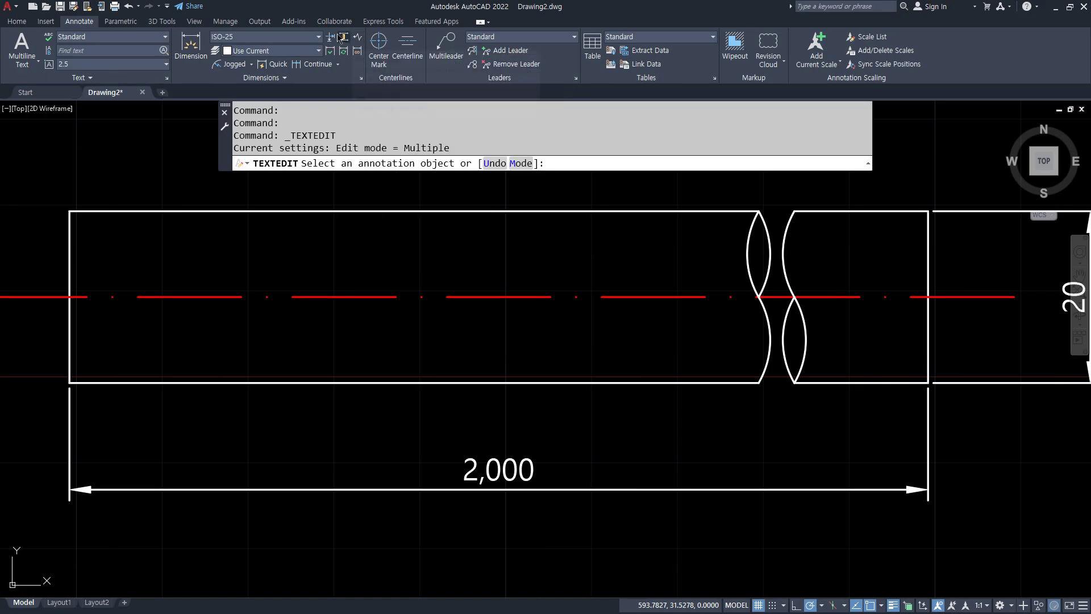
left_click(357, 39)
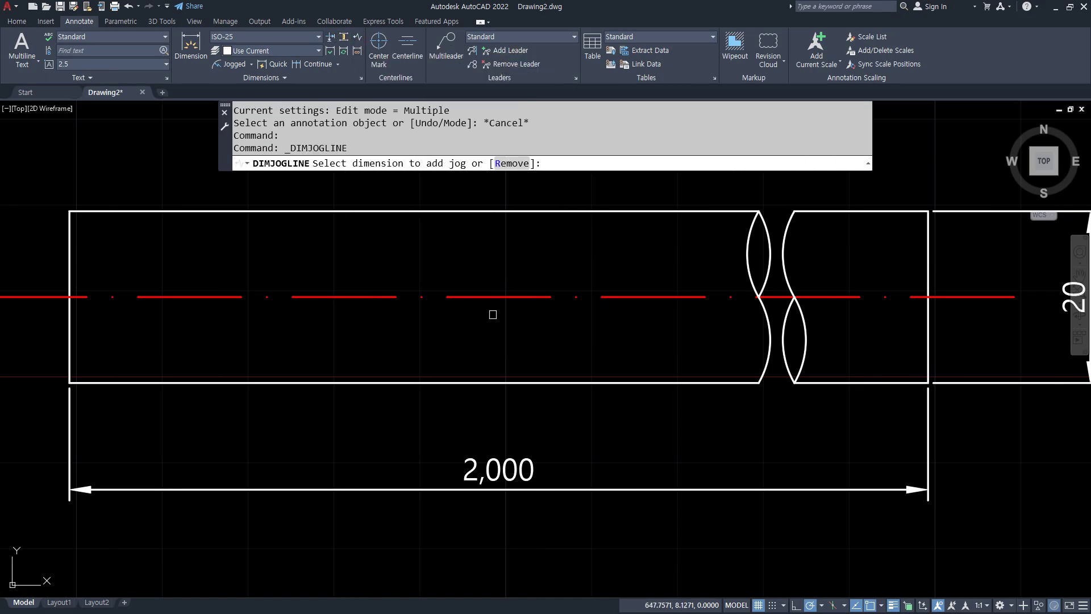
left_click(582, 490)
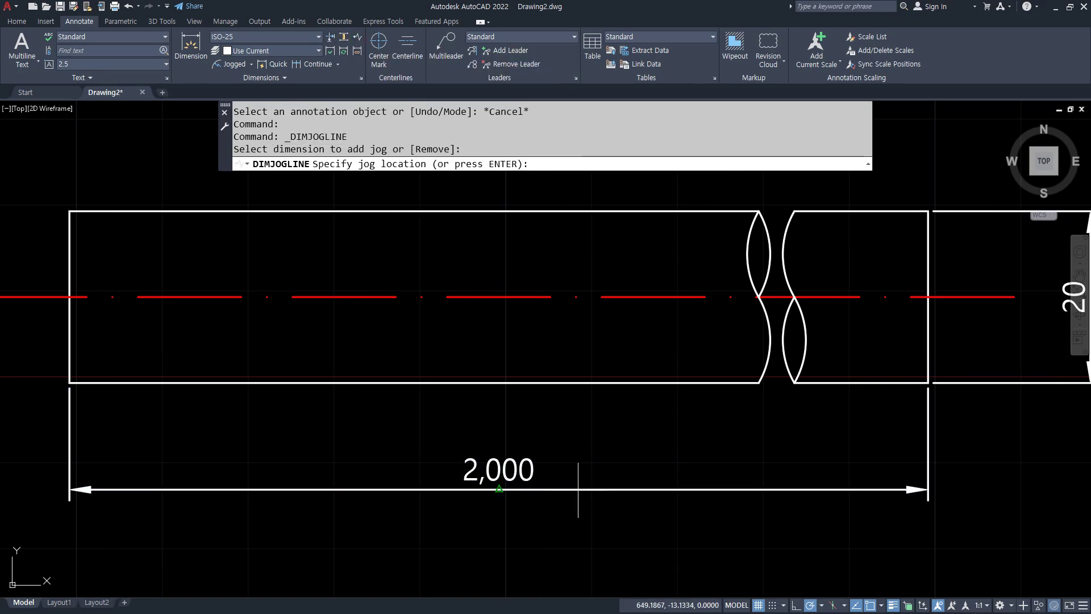
mouse_move(503, 511)
left_mouse_down()
mouse_move(480, 484)
mouse_move(520, 494)
mouse_move(499, 511)
left_mouse_up()
key("Escape")
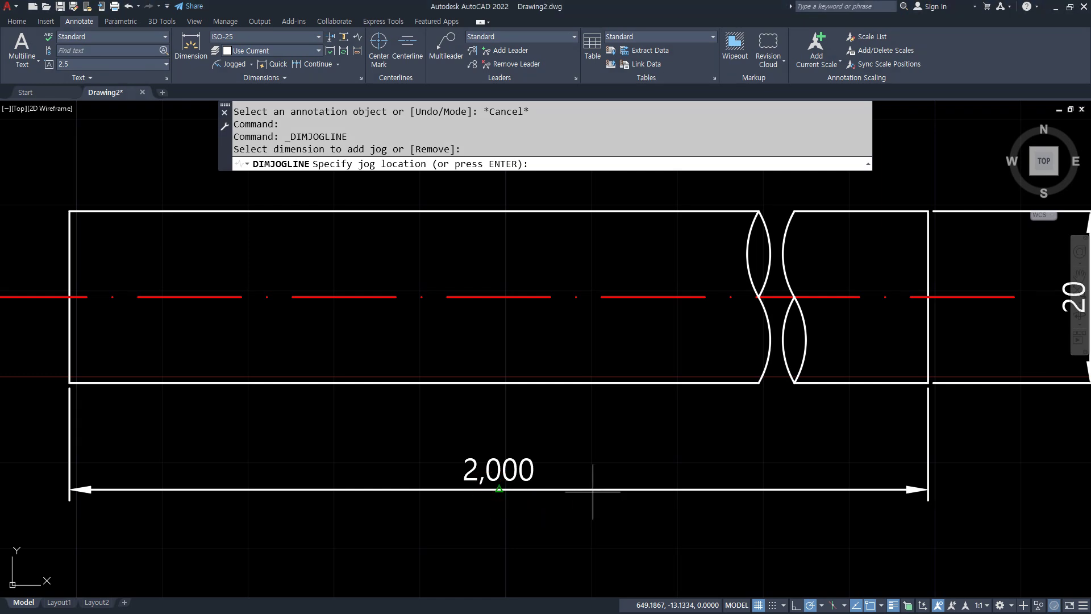
left_click(499, 489)
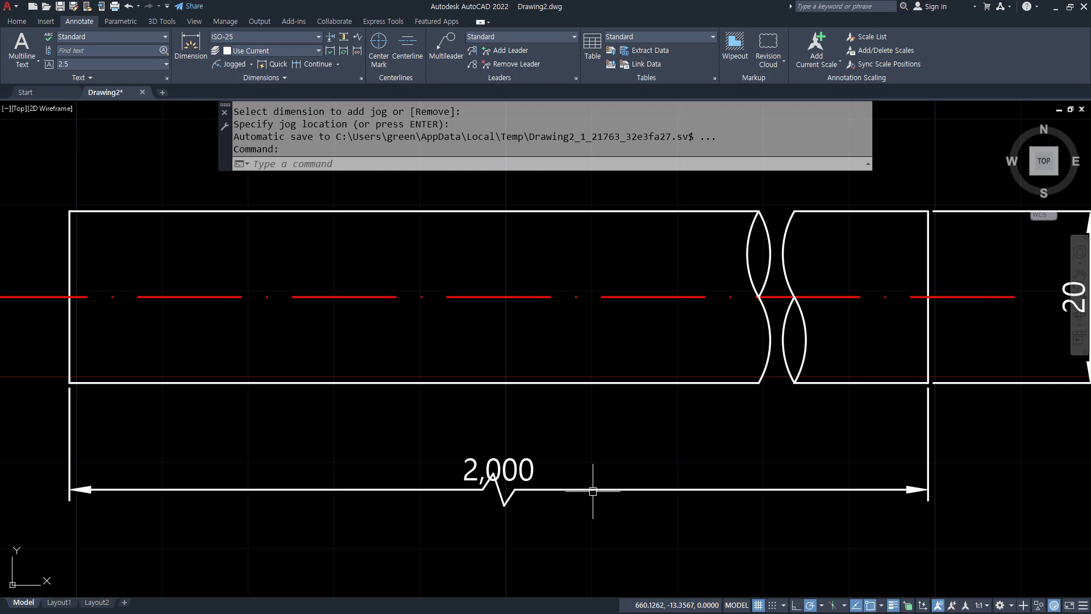
key("ctrl+z")
Add a jog to the 2,000 dimension line directly below the bar's break
key("Return")
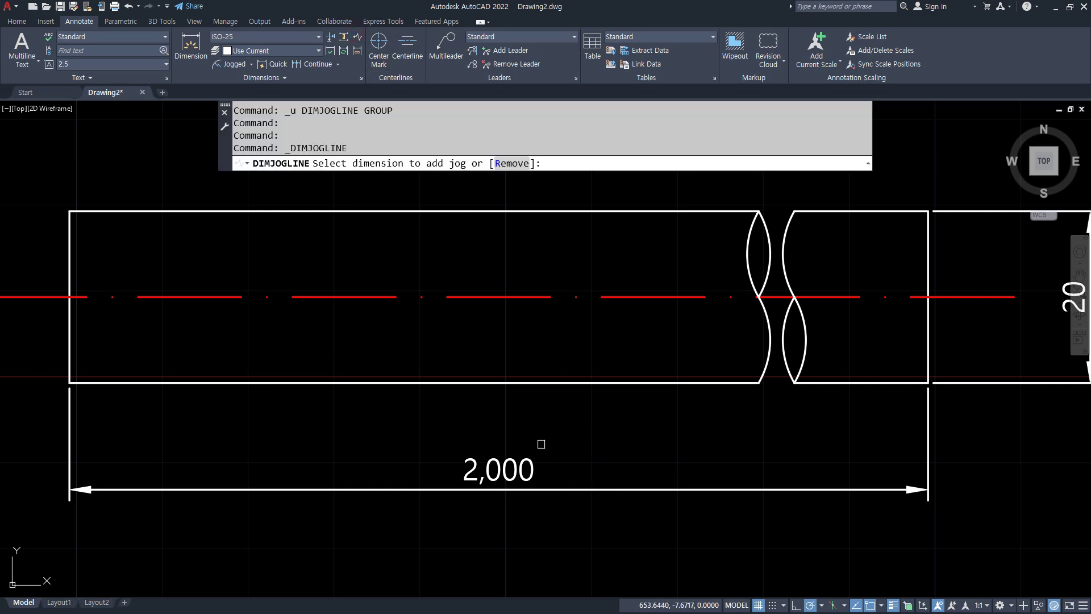
left_click(630, 488)
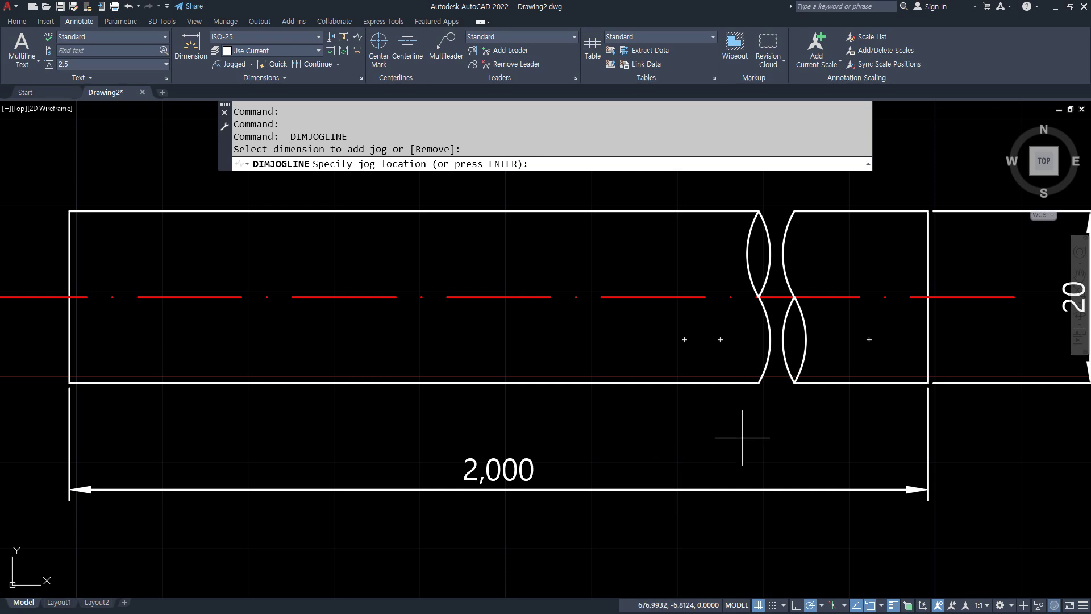
left_click(775, 447)
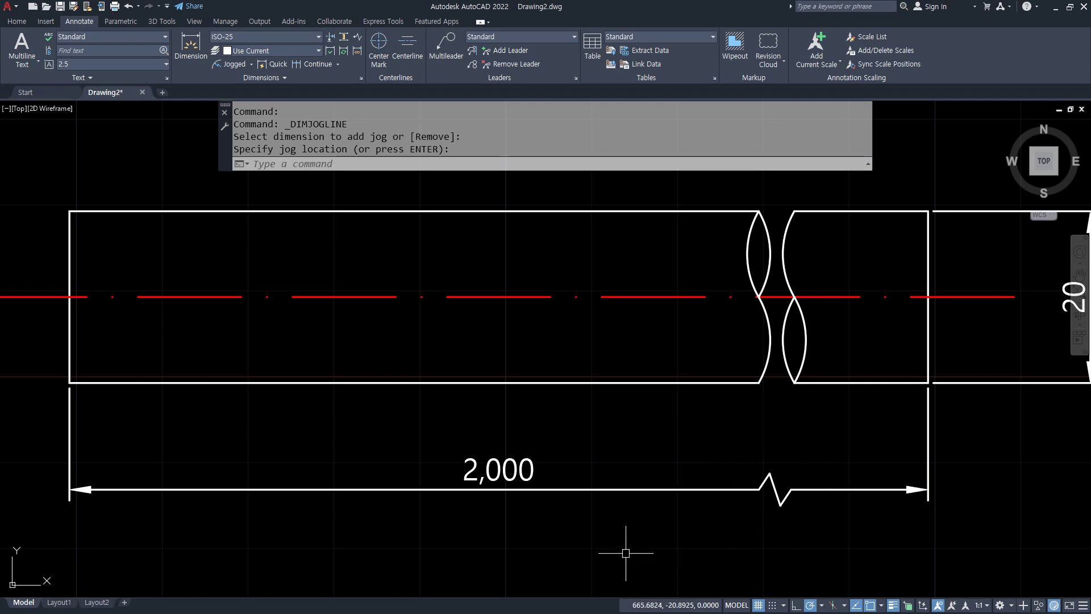
Add a linear dimension from the first square's top-left corner to the second square's top-right corner, above the existing 20 dimensions
scroll(238, 398, "down", 2)
middle_click_drag(7, 323, 827, 410)
scroll(533, 377, "down", 10)
scroll(239, 359, "up", 4)
scroll(416, 268, "up", 6)
middle_click_drag(281, 326, 447, 358)
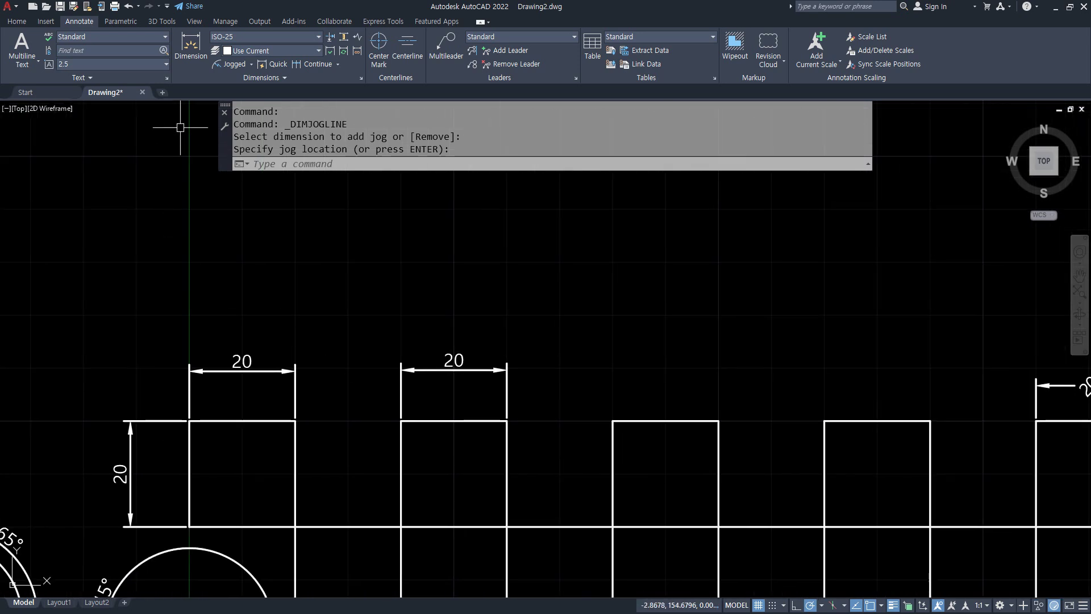
left_click(252, 70)
left_click(234, 106)
left_click(189, 421)
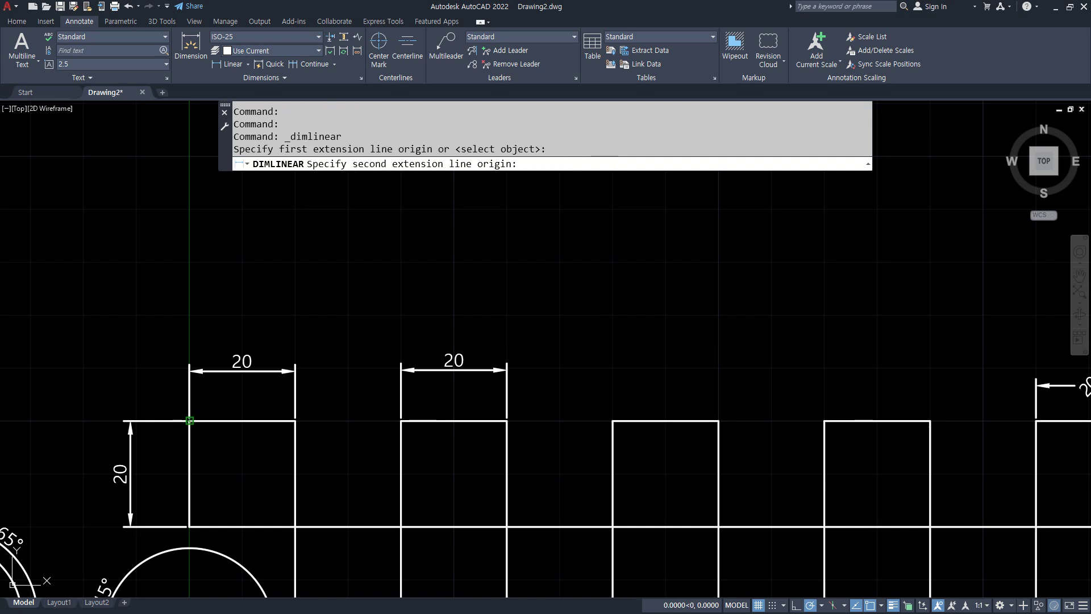
left_click(507, 421)
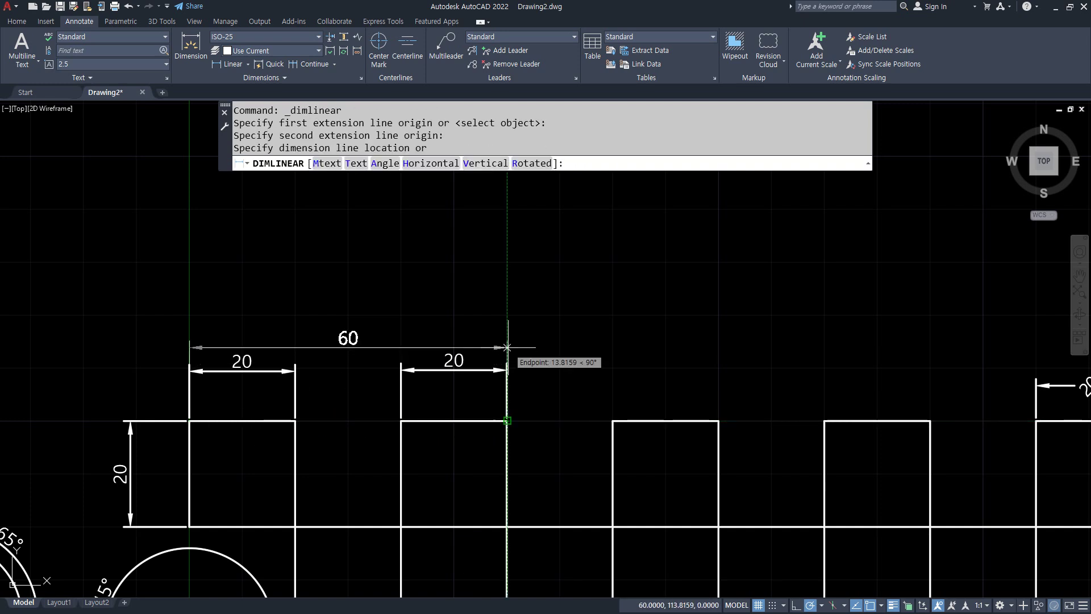
left_click(507, 347)
Add a linear dimension from the first square's top-left corner to the third square's top-right corner, above the 60 dimension
left_click(228, 65)
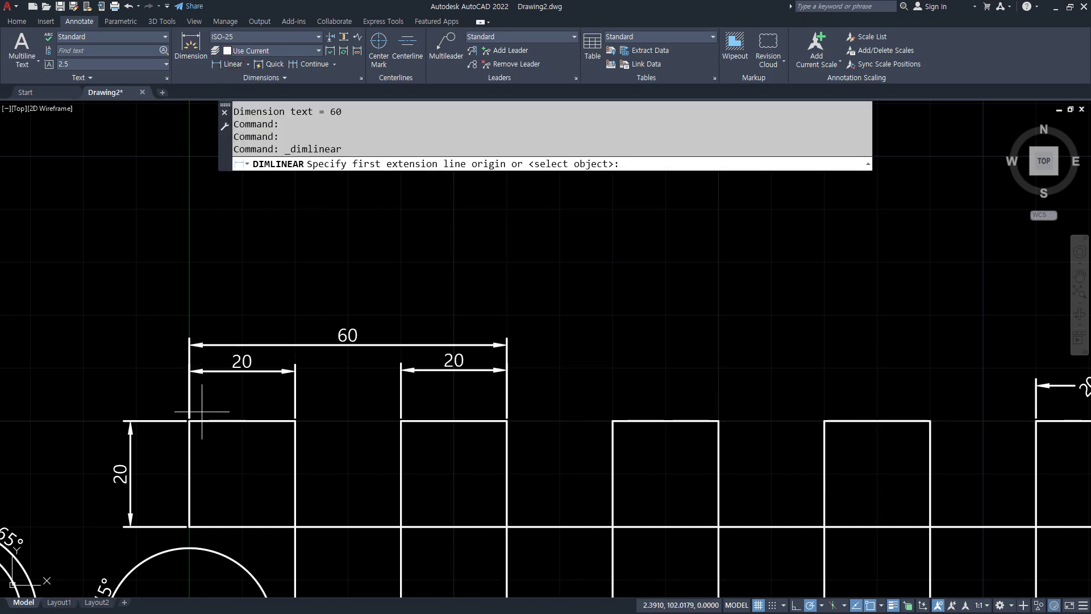
left_click(190, 421)
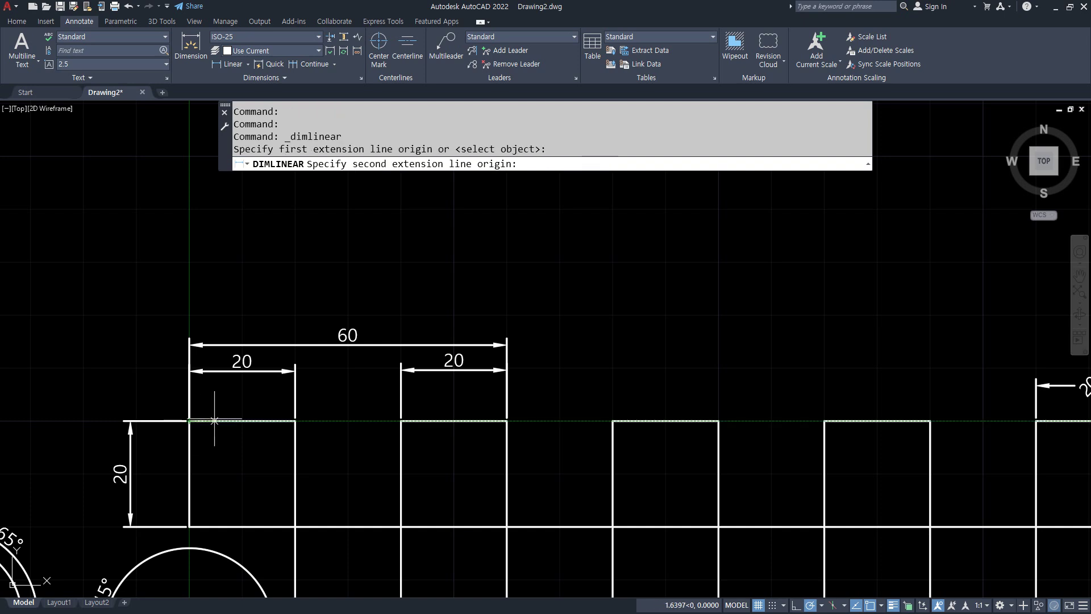
left_click(719, 420)
left_click(638, 294)
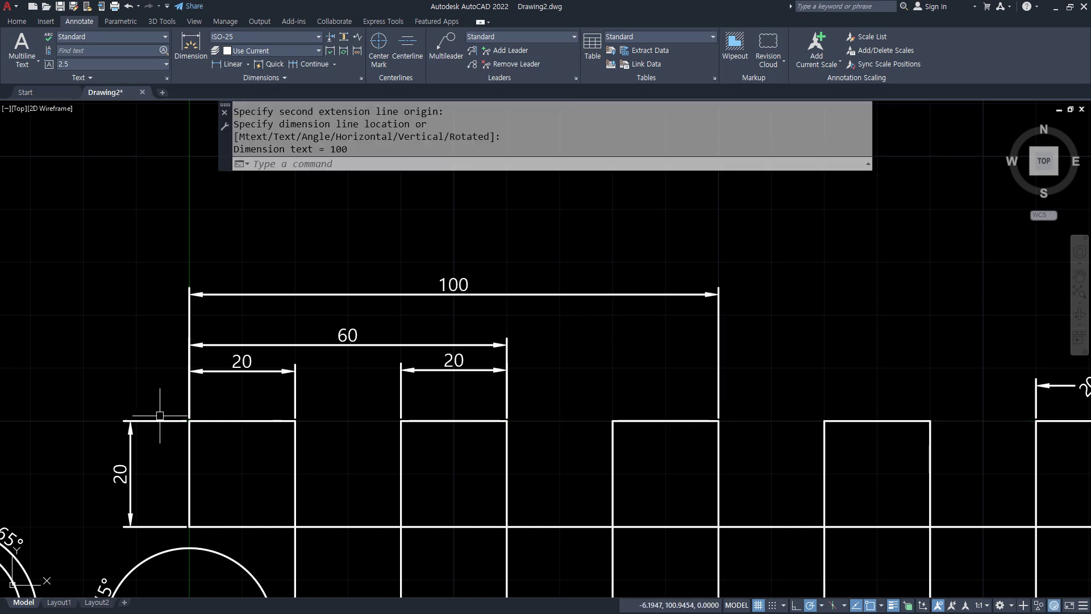
key("Return")
left_click(189, 425)
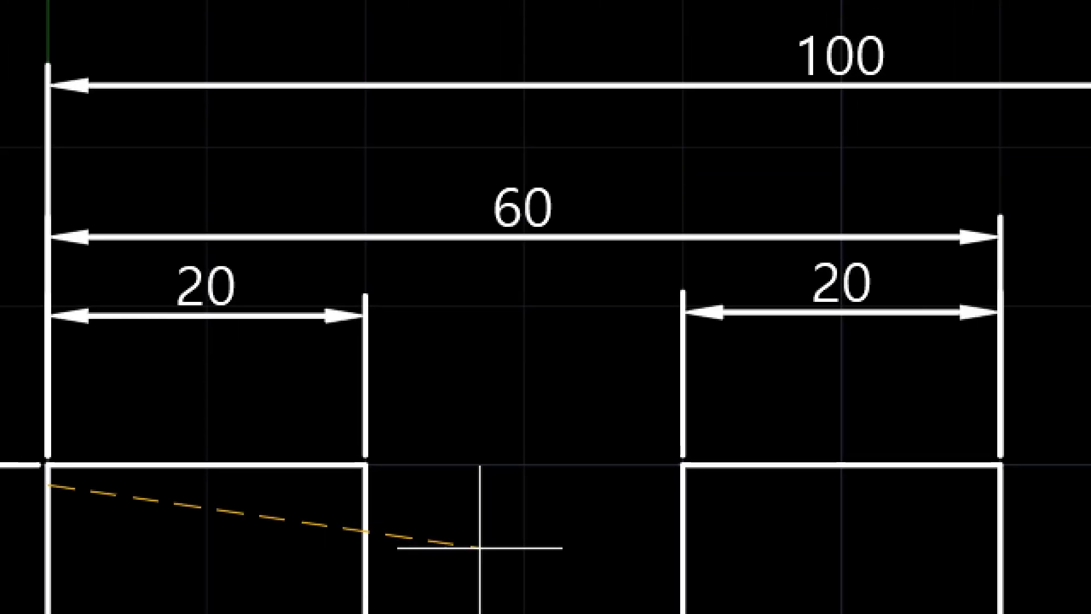
key("Escape")
Add a linear dimension from the first square's top-left corner to the fourth square's top-left corner, above the 100 dimension
key("Return")
left_click(48, 465)
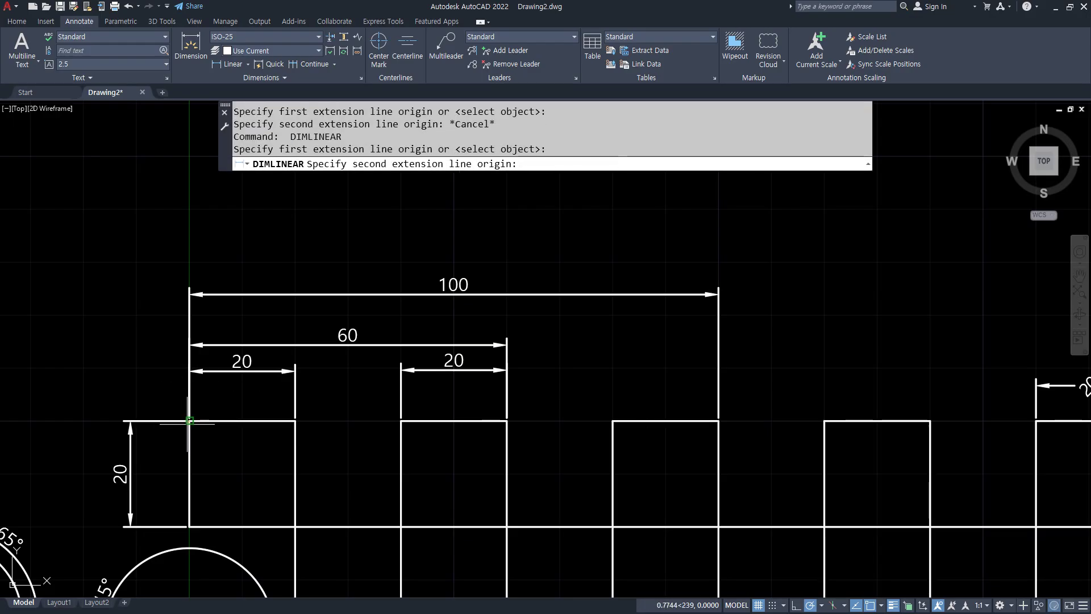
left_click(824, 421)
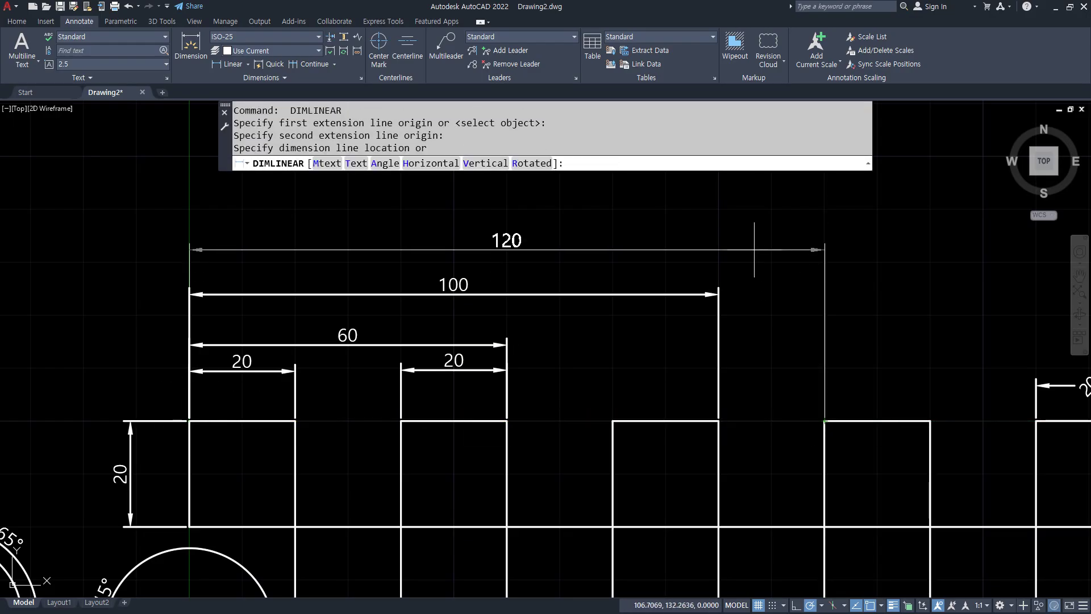
left_click(756, 256)
mouse_move(293, 386)
left_mouse_down()
mouse_move(267, 364)
mouse_move(284, 386)
left_mouse_up()
mouse_move(427, 346)
left_mouse_down()
mouse_move(452, 328)
mouse_move(443, 342)
left_mouse_up()
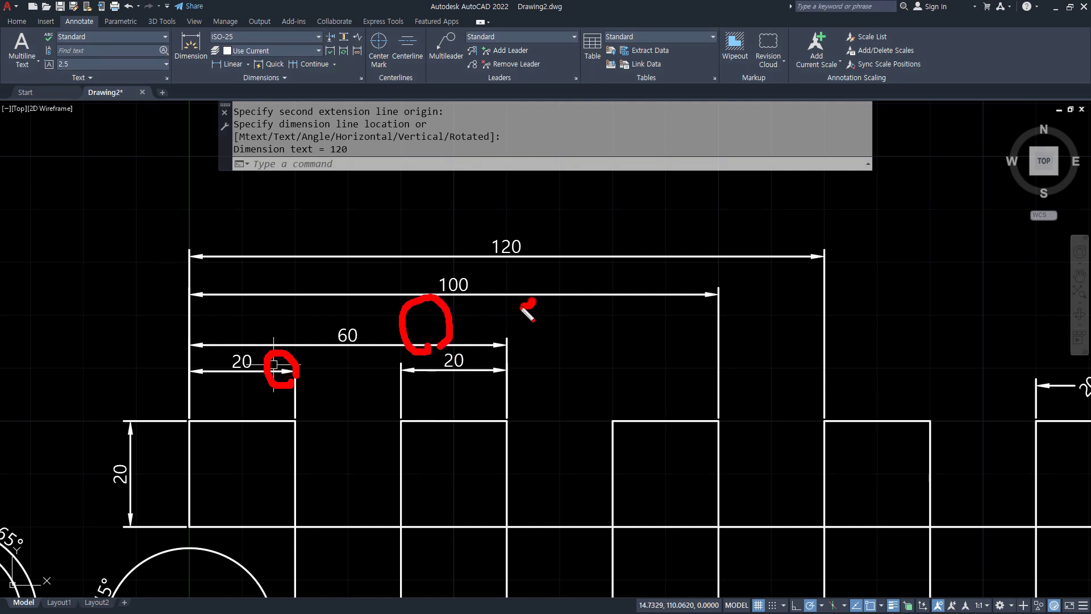
left_click_drag(532, 304, 524, 275)
mouse_move(564, 236)
left_mouse_down()
mouse_move(593, 277)
mouse_move(582, 378)
left_mouse_up()
key("Escape")
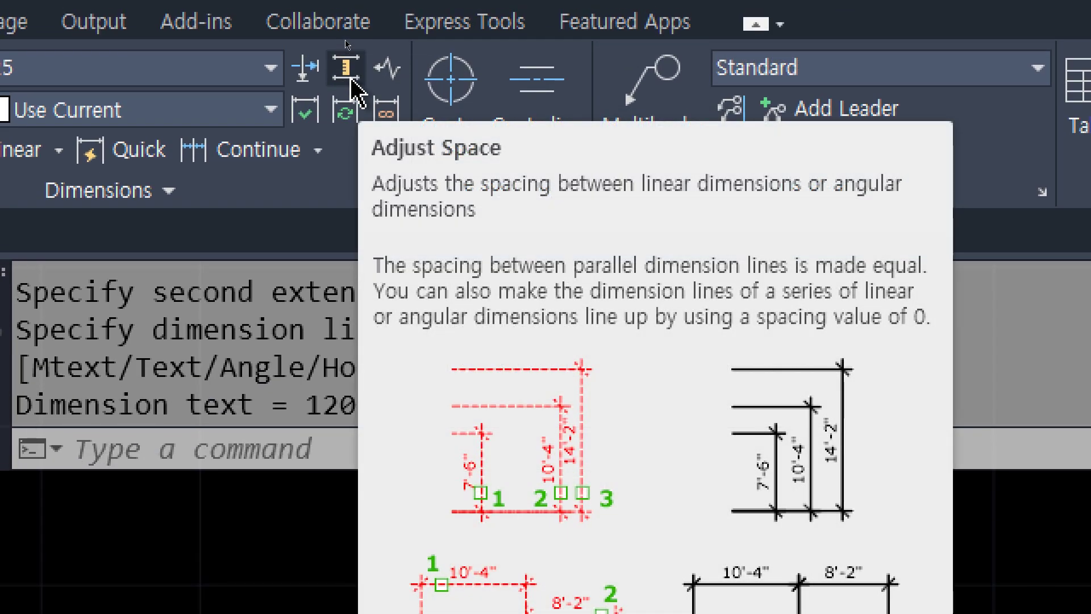
Space the 60, 100 and 120 dimensions at intervals of 8, using the first square's 20 dimension as the base
left_click(347, 71)
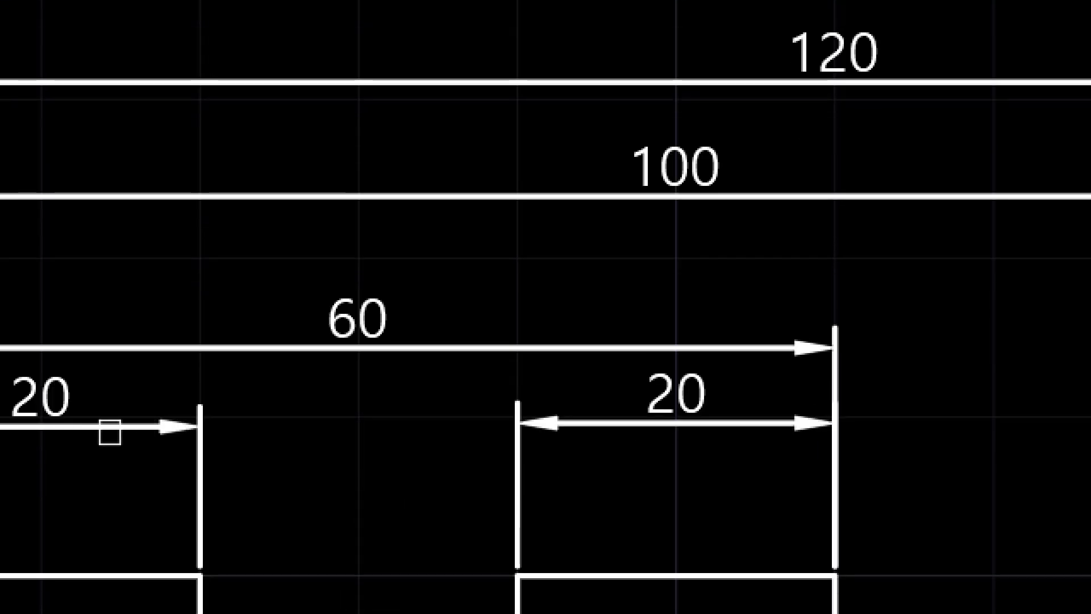
left_click(110, 428)
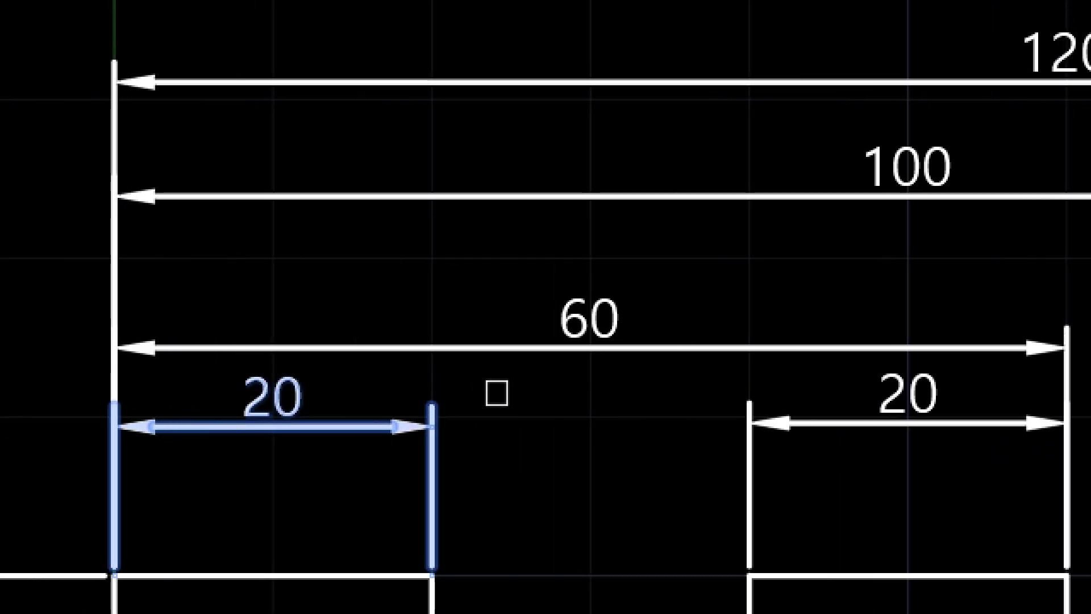
left_click(552, 389)
left_click(452, 45)
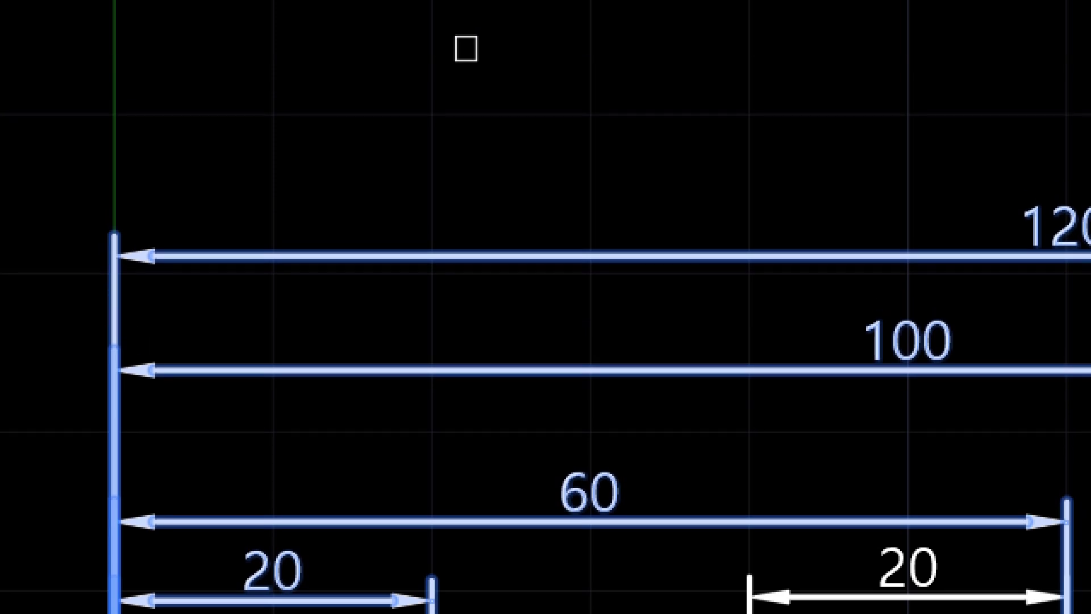
key("Return")
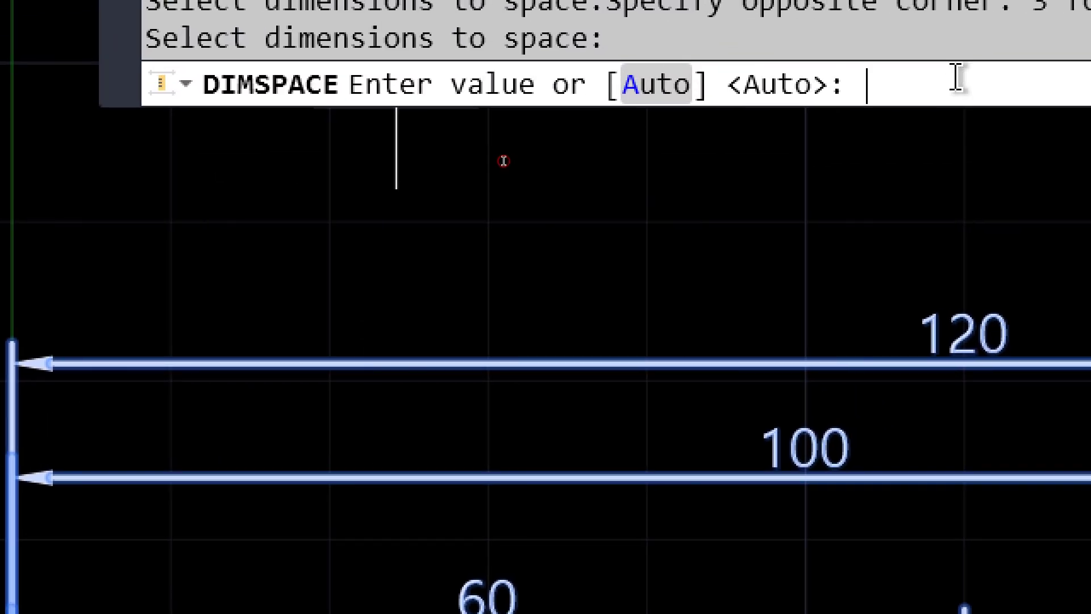
type("8")
key("Return")
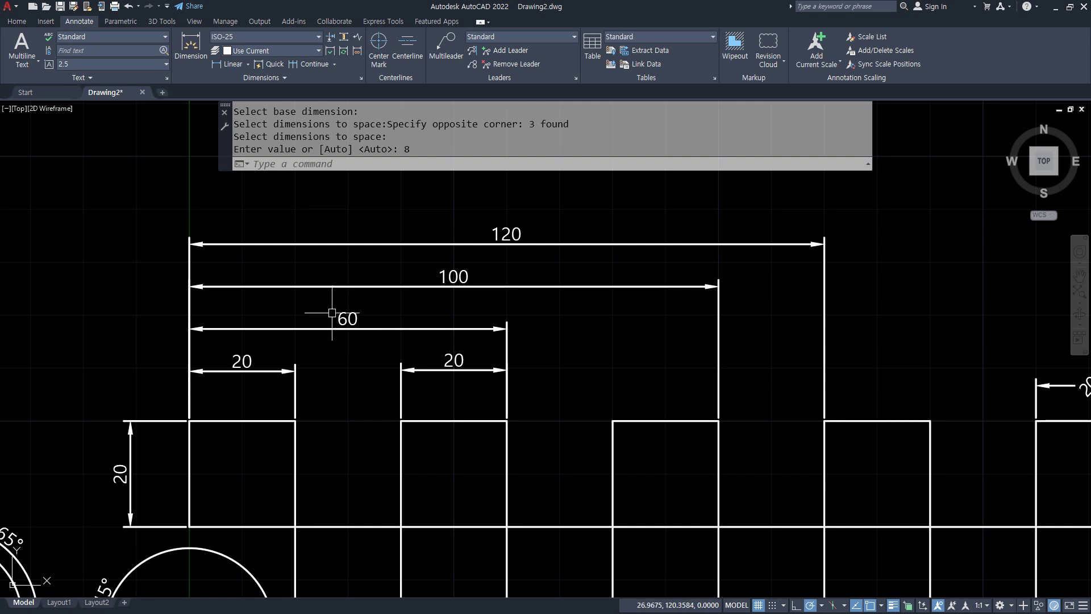
Undo the last dimension spacing adjustment
scroll(287, 312, "up", 3)
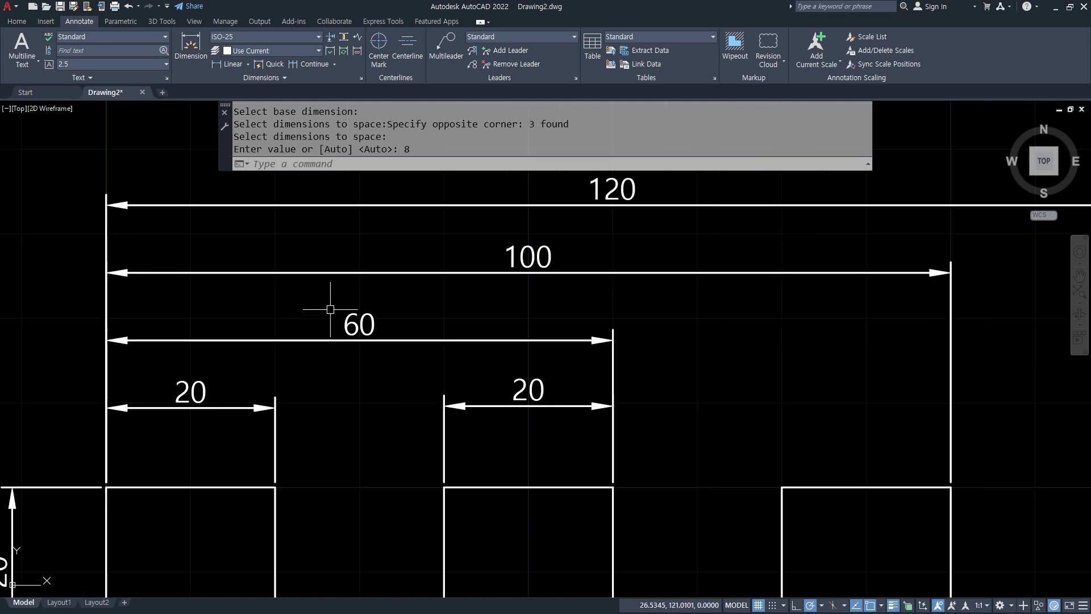
key("ctrl+z")
key("ctrl+z")
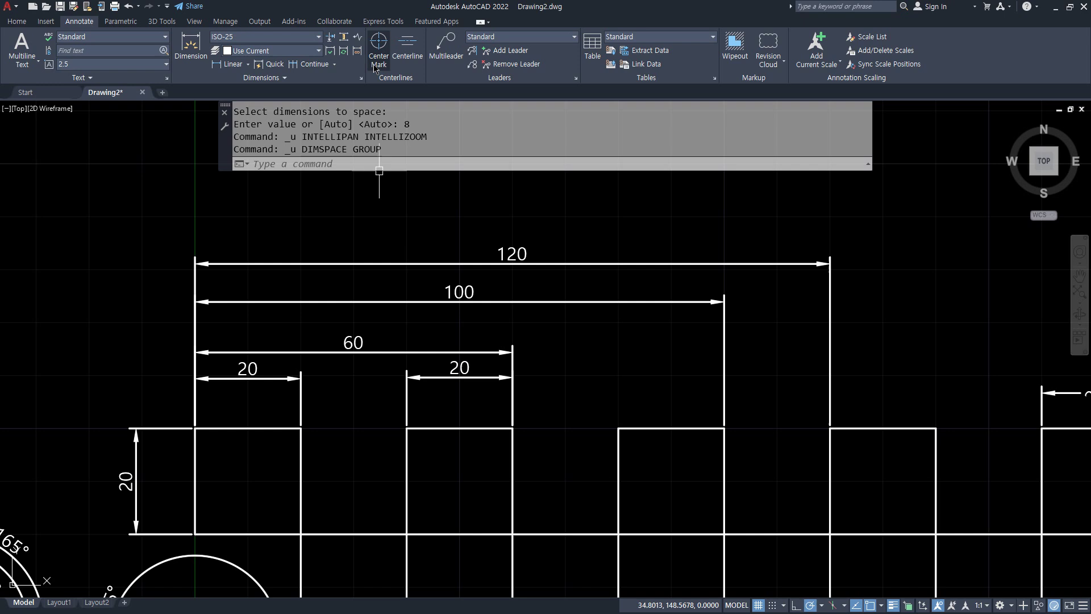
Space the 60, 100 and 120 dimensions at intervals of 6, using the first square's 20 dimension as the base
left_click(344, 37)
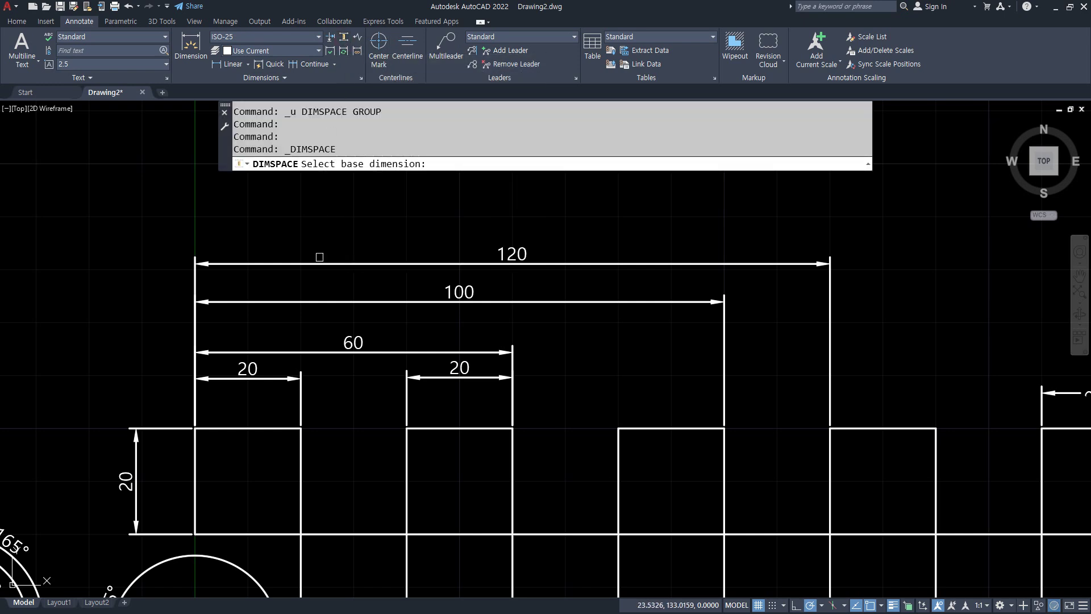
left_click(263, 379)
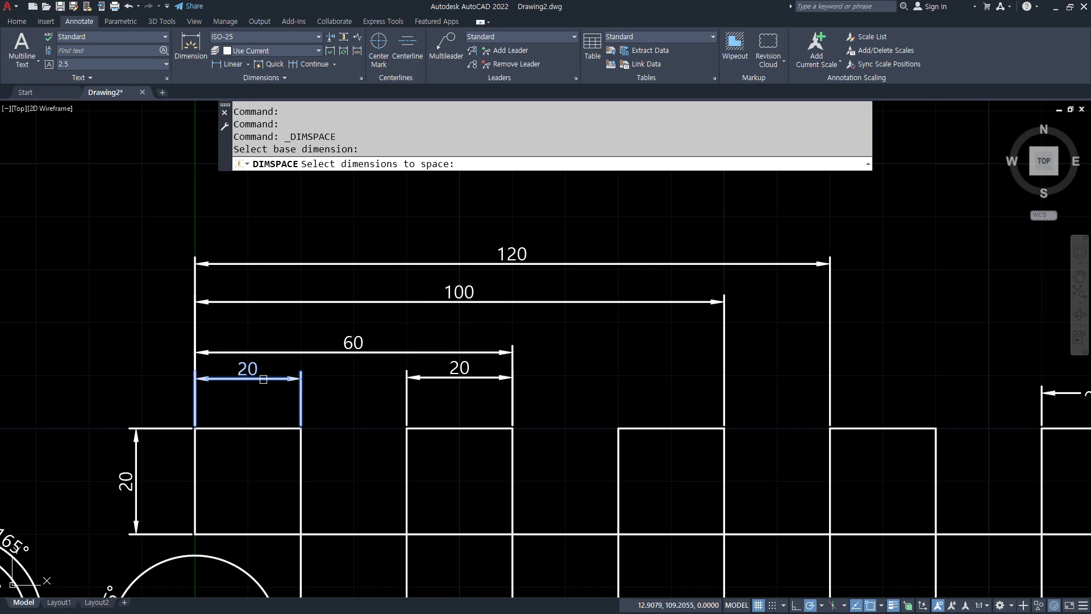
left_click(372, 373)
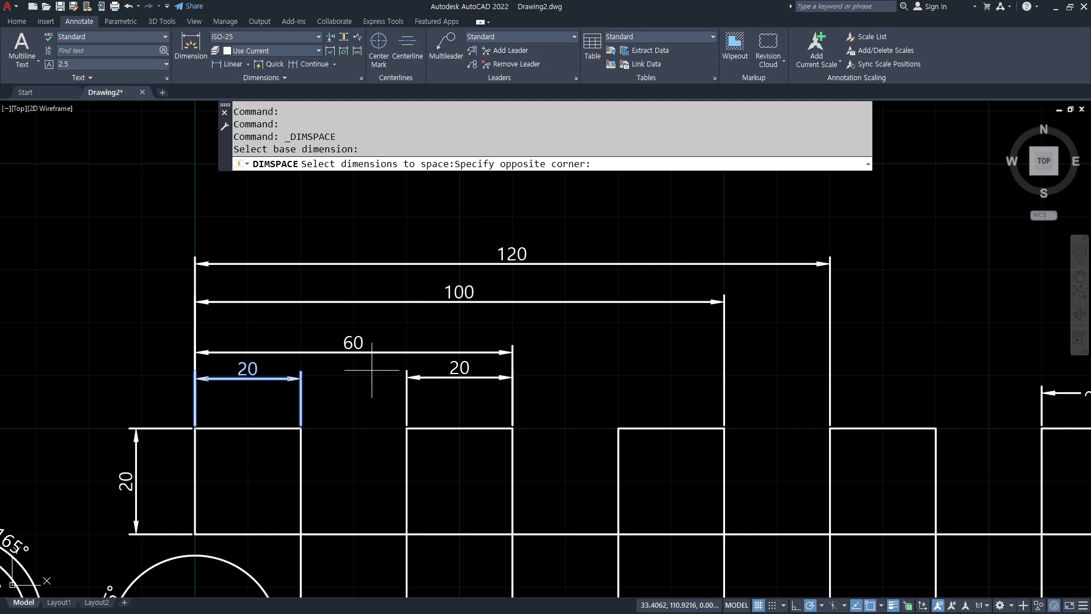
left_click(332, 207)
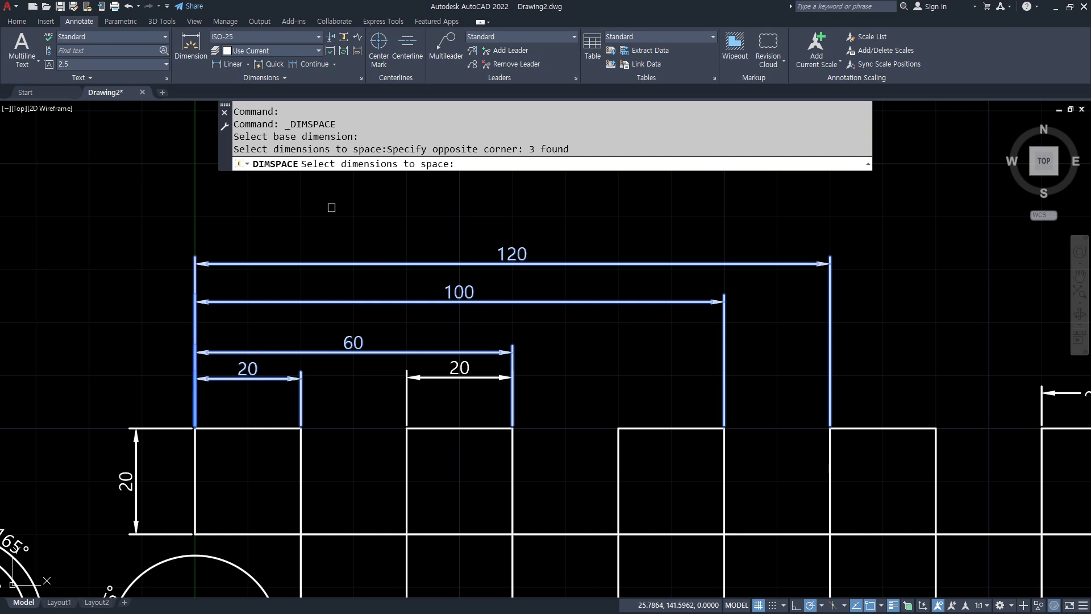
key("Return")
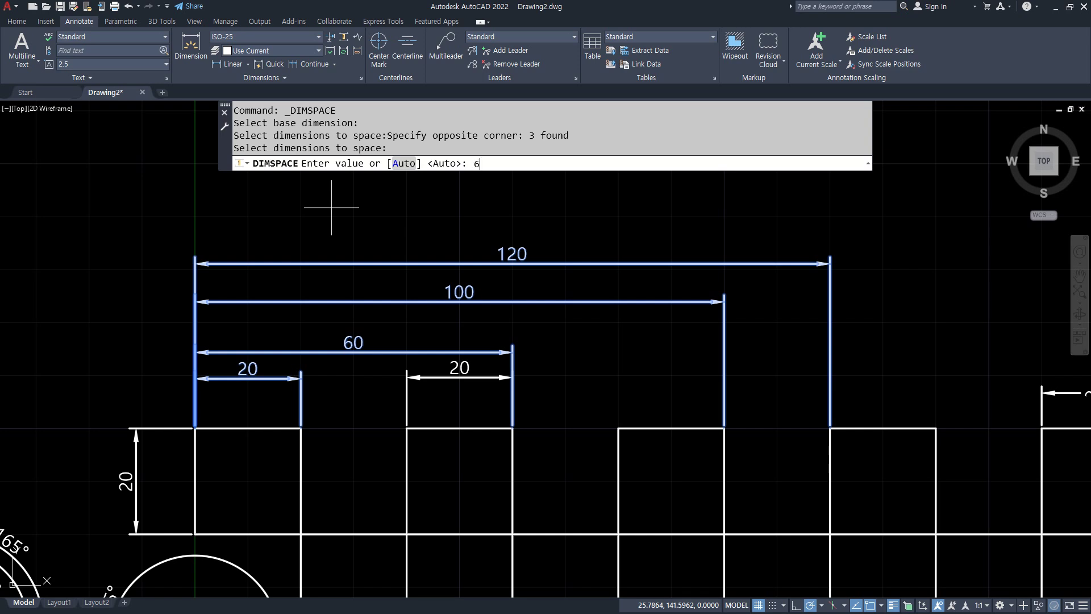
key("Return")
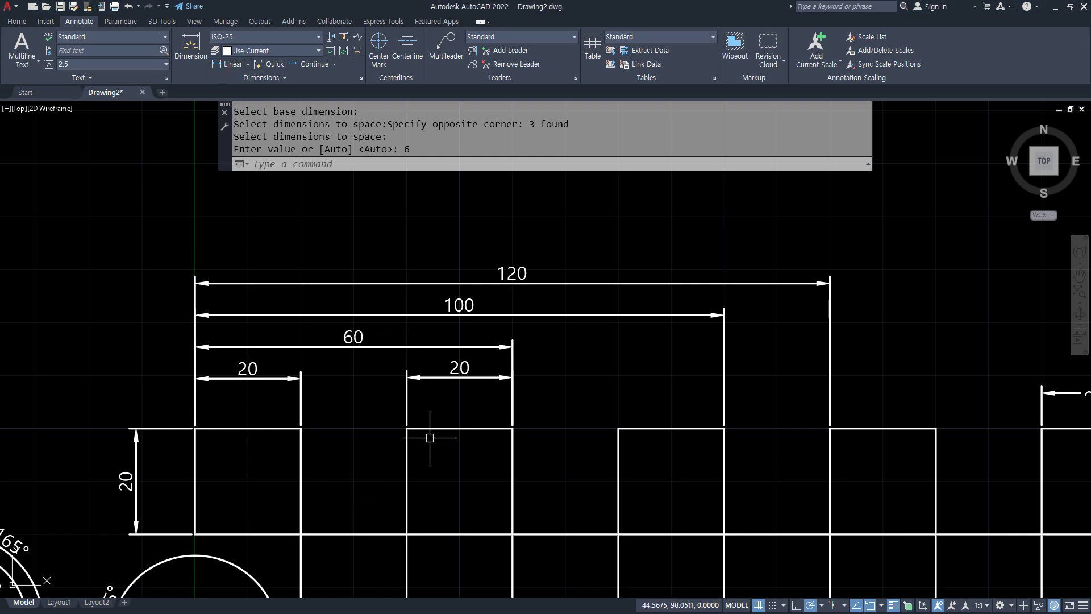
left_click(232, 64)
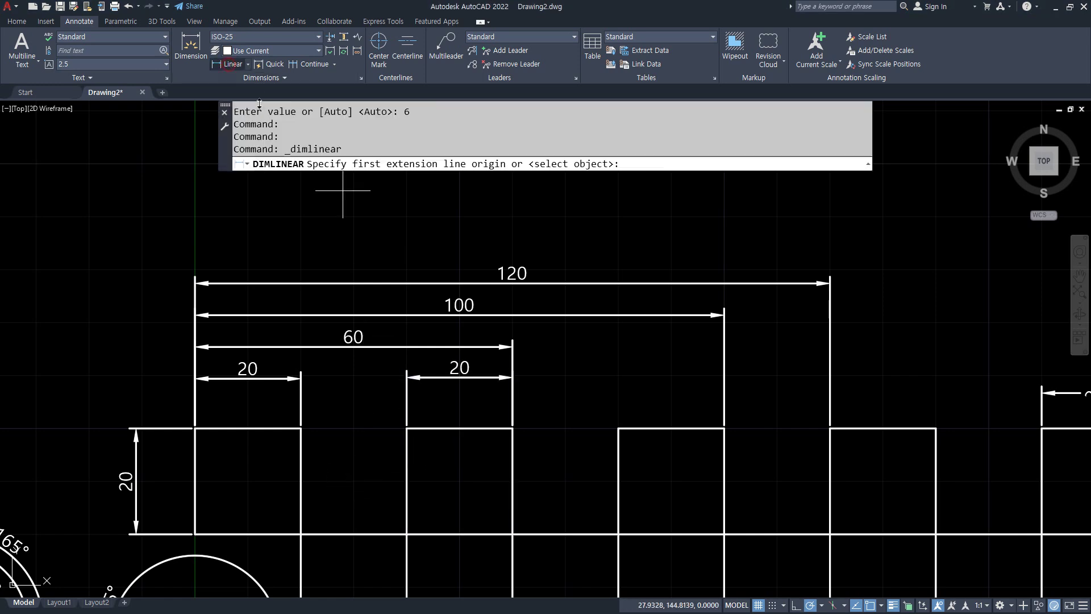
left_click(407, 428)
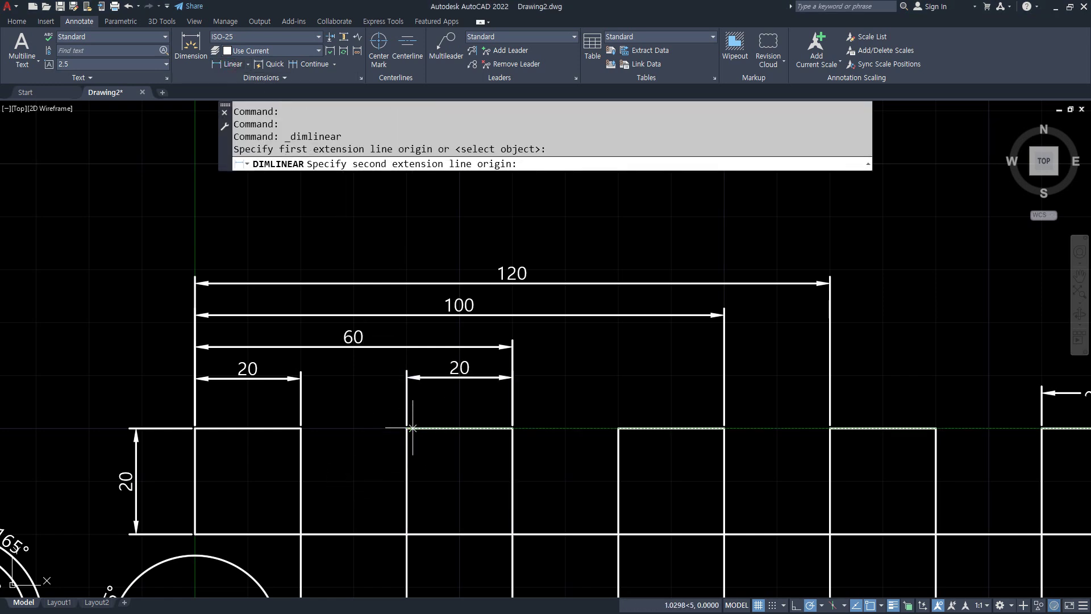
left_click(724, 428)
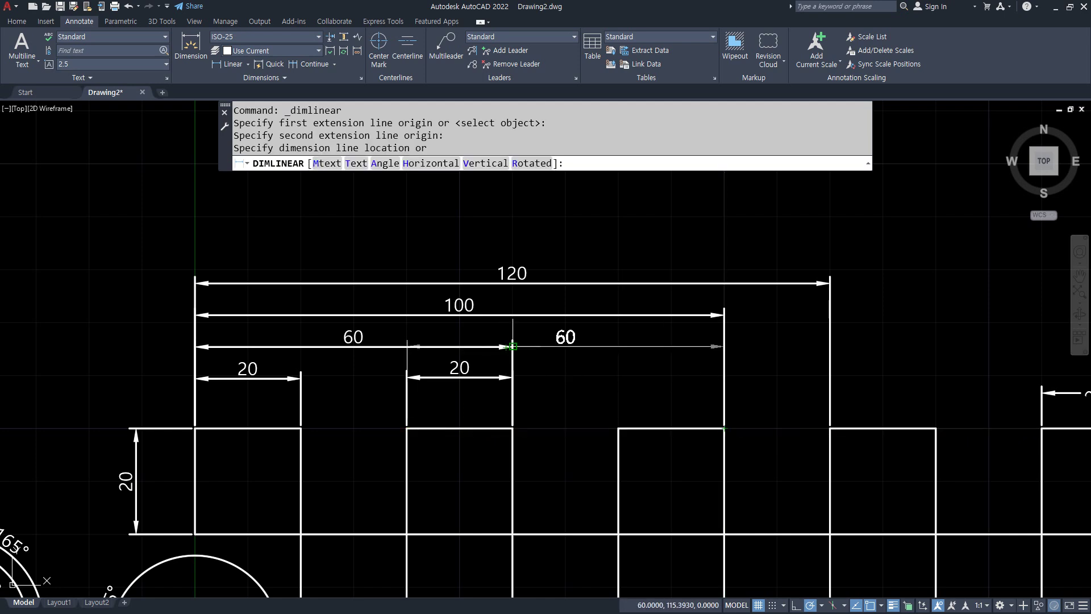
key("Escape")
key("Escape")
key("Escape")
Erase the 60 dimension spanning the first two squares
left_click(511, 367)
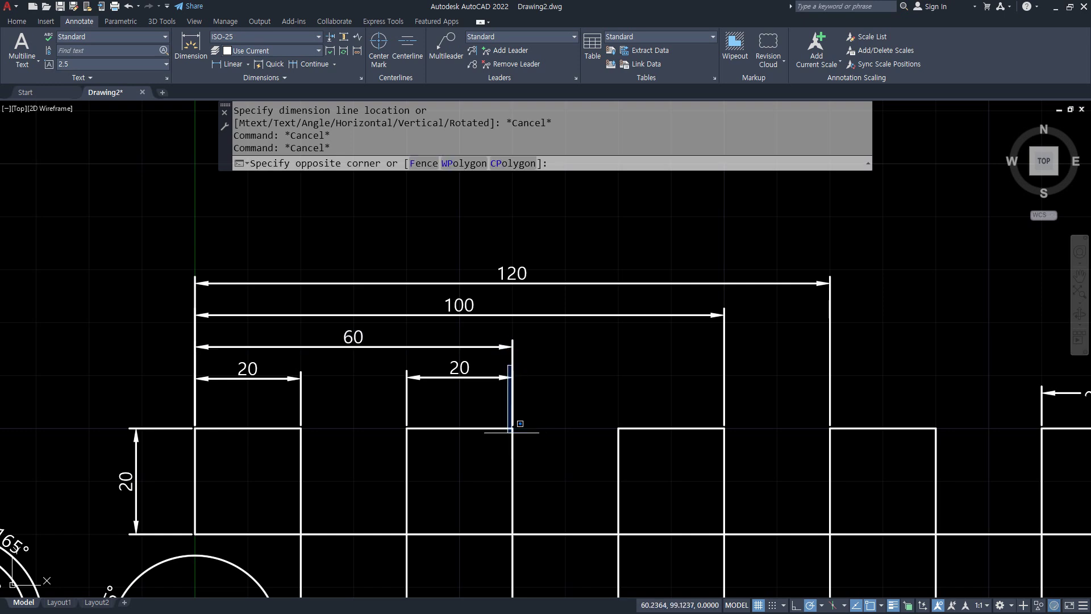
key("Escape")
key("Escape")
left_click(433, 347)
key("Return")
Add a linear dimension from the second square's top-right corner to the third square's top-right corner, in line with the second square's 20 dimension
left_click(230, 63)
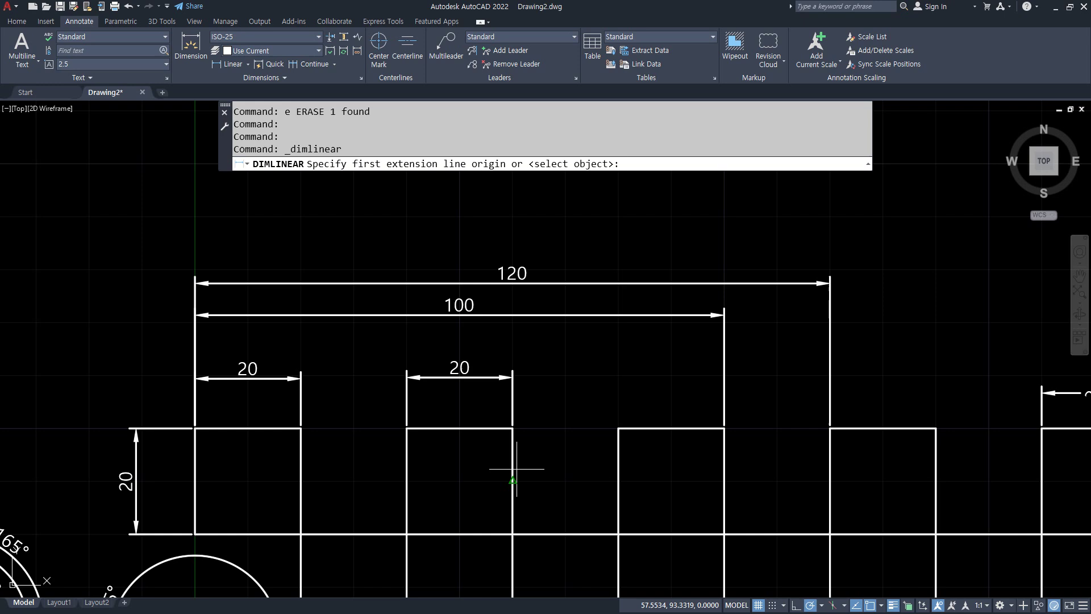
left_click(515, 430)
left_click(724, 428)
left_click(515, 377)
Add a linear dimension from the third square's top-left corner to the first square's top-right corner, just below the 100 dimension
key("Return")
left_click(616, 428)
left_click(301, 428)
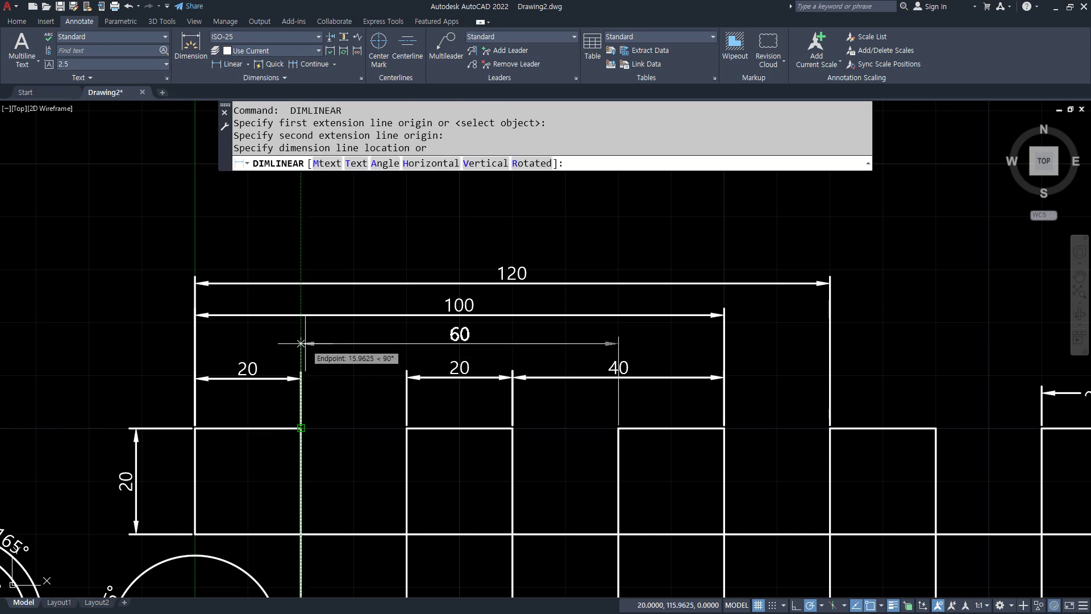
left_click(302, 343)
mouse_move(620, 405)
left_mouse_down()
mouse_move(659, 355)
mouse_move(636, 418)
mouse_move(574, 363)
left_mouse_up()
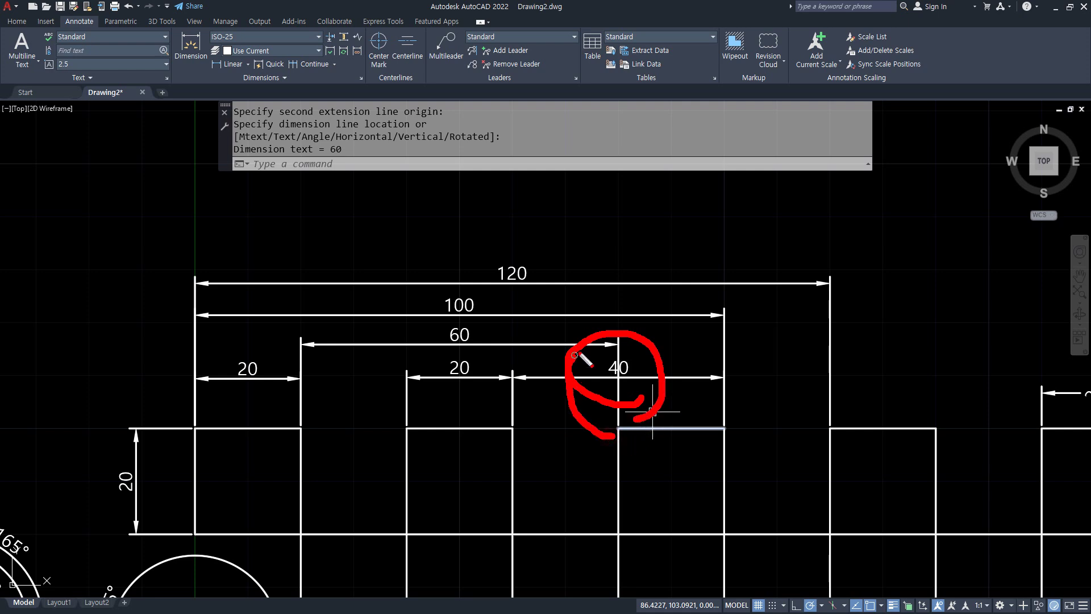
mouse_move(571, 409)
left_mouse_down()
mouse_move(556, 359)
mouse_move(669, 388)
left_mouse_up()
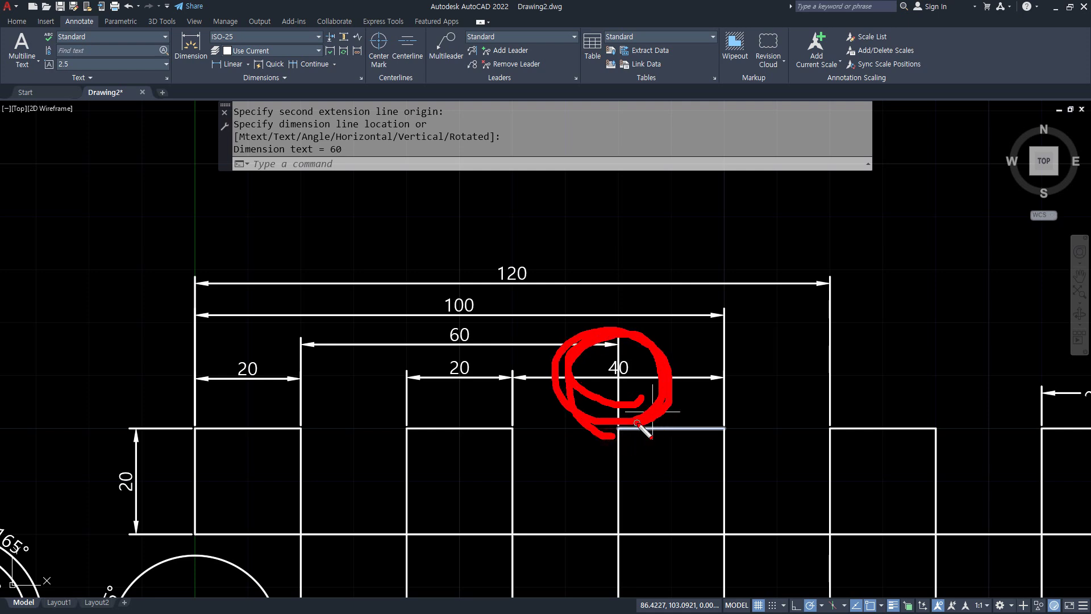
key("Escape")
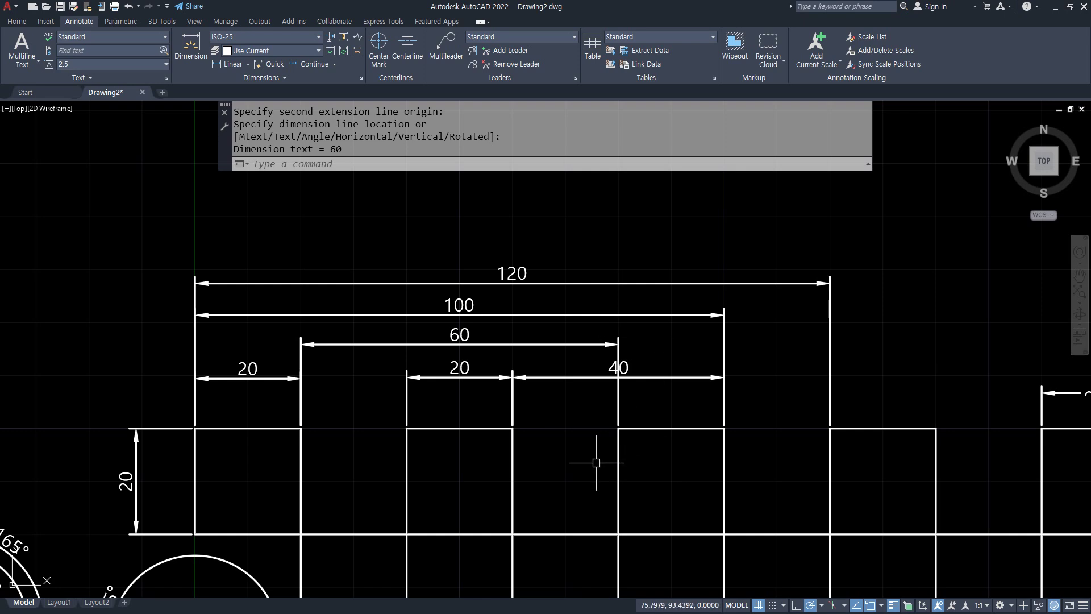
Break the 60 dimension's extension line where it crosses the 40 dimension above the third square
key("alt")
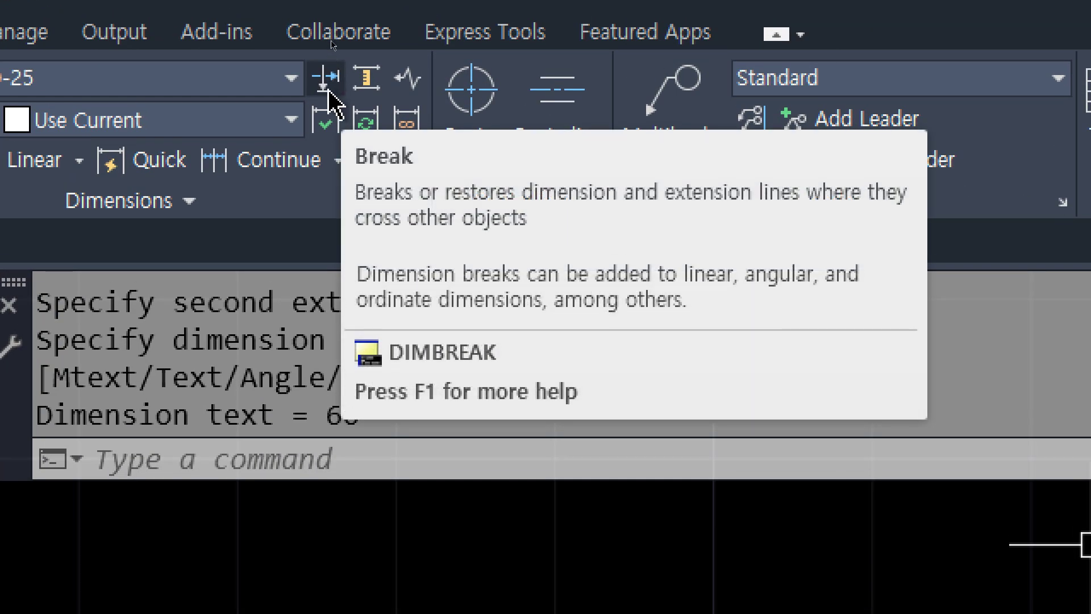
left_click(328, 91)
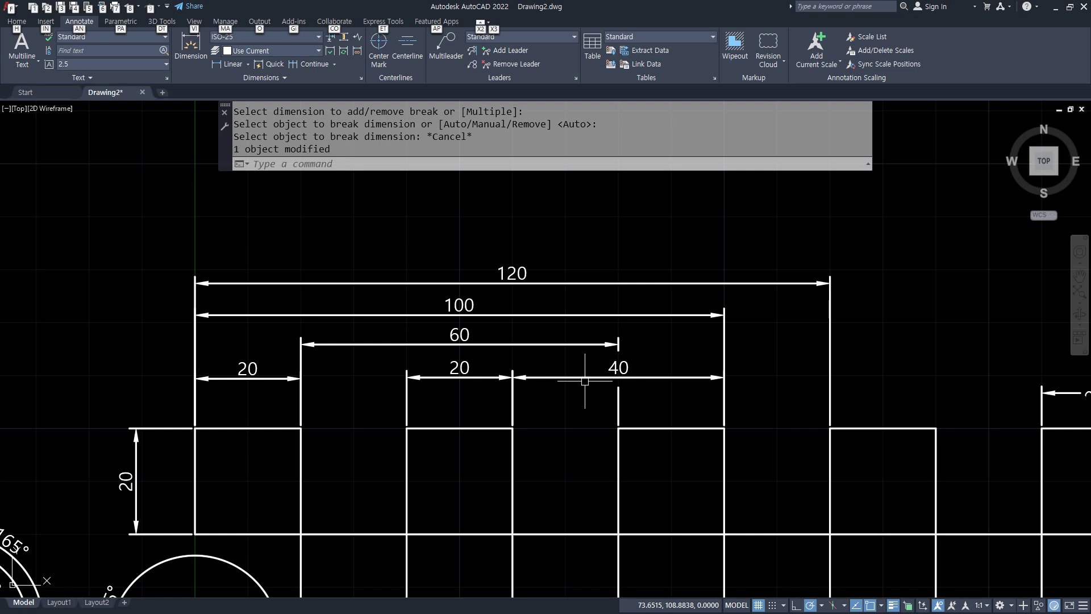
Erase the 60, 100 and 120 dimensions and the 20 dimension above the fifth square
scroll(585, 377, "down", 3)
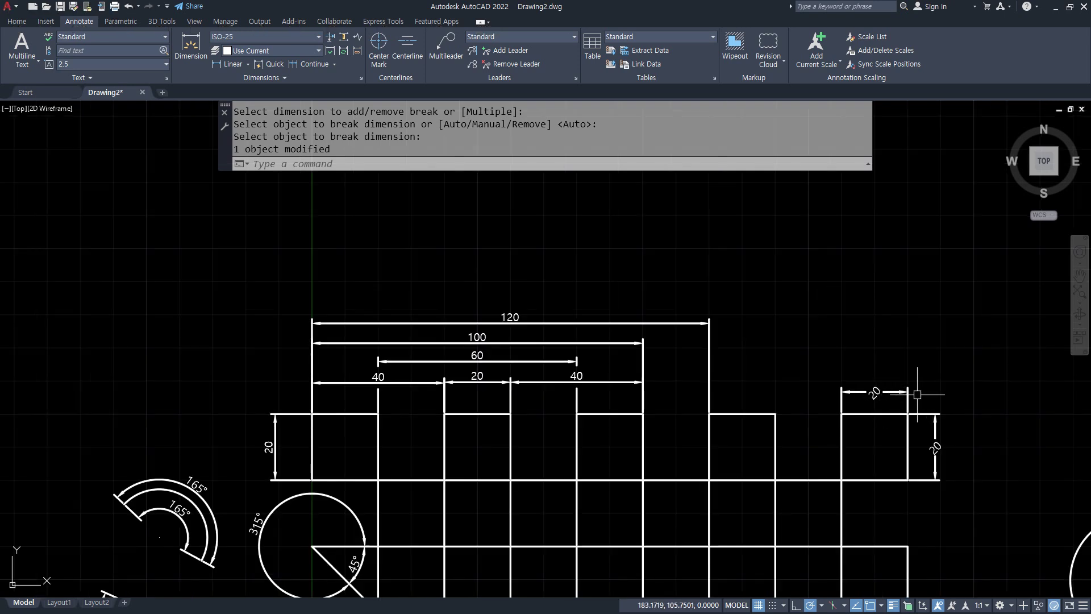
left_click(947, 384)
left_click(671, 329)
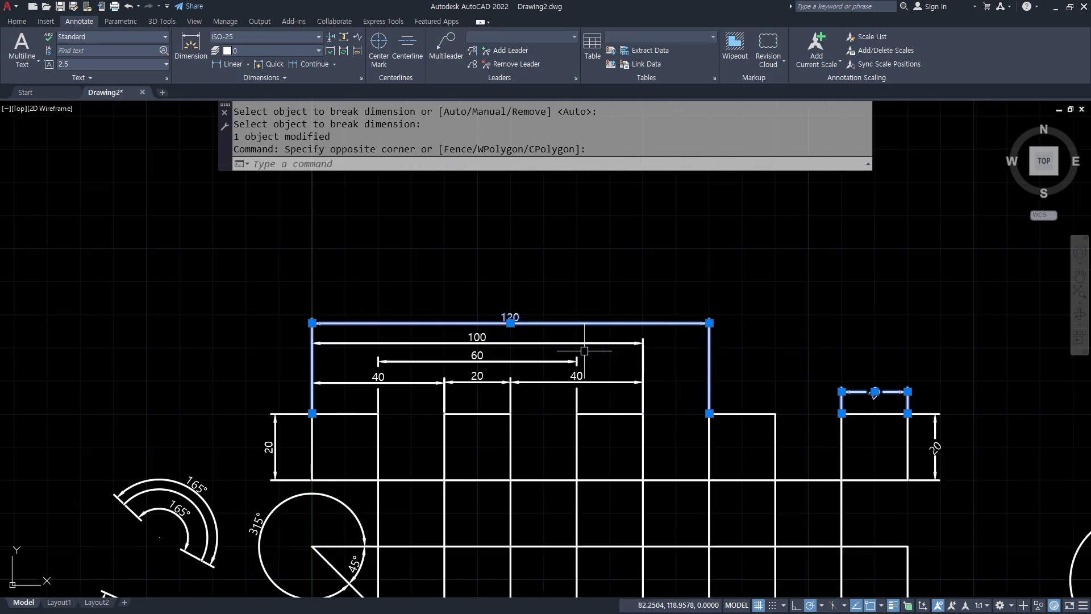
left_click(553, 359)
left_click(555, 343)
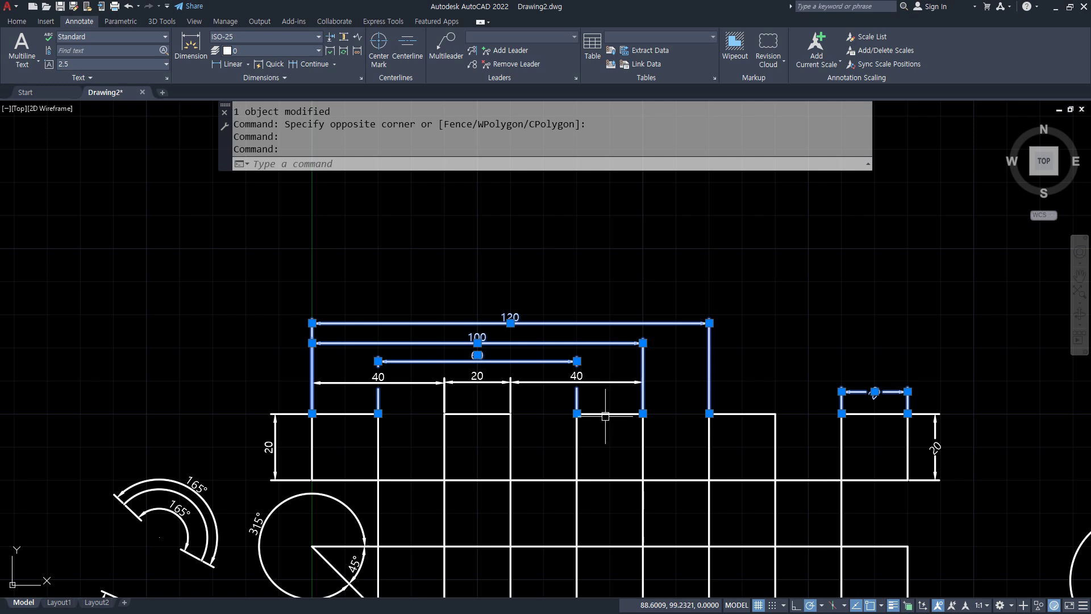
key("Delete")
scroll(549, 403, "up", 4)
scroll(331, 390, "down", 4)
scroll(287, 378, "up", 2)
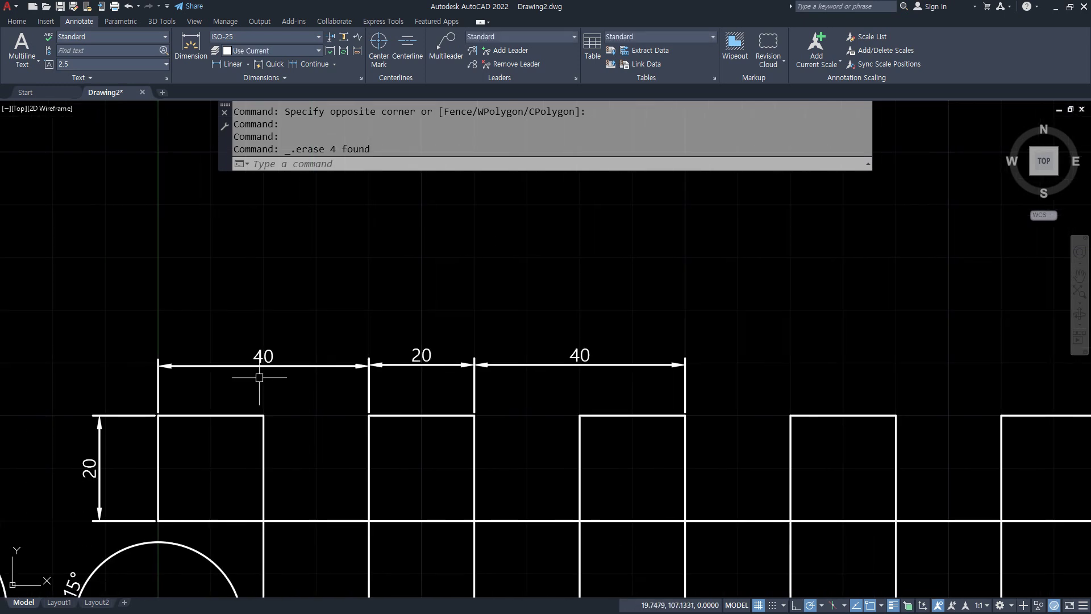
mouse_move(173, 401)
left_mouse_down()
mouse_move(333, 367)
mouse_move(475, 401)
mouse_move(531, 360)
mouse_move(695, 375)
left_mouse_up()
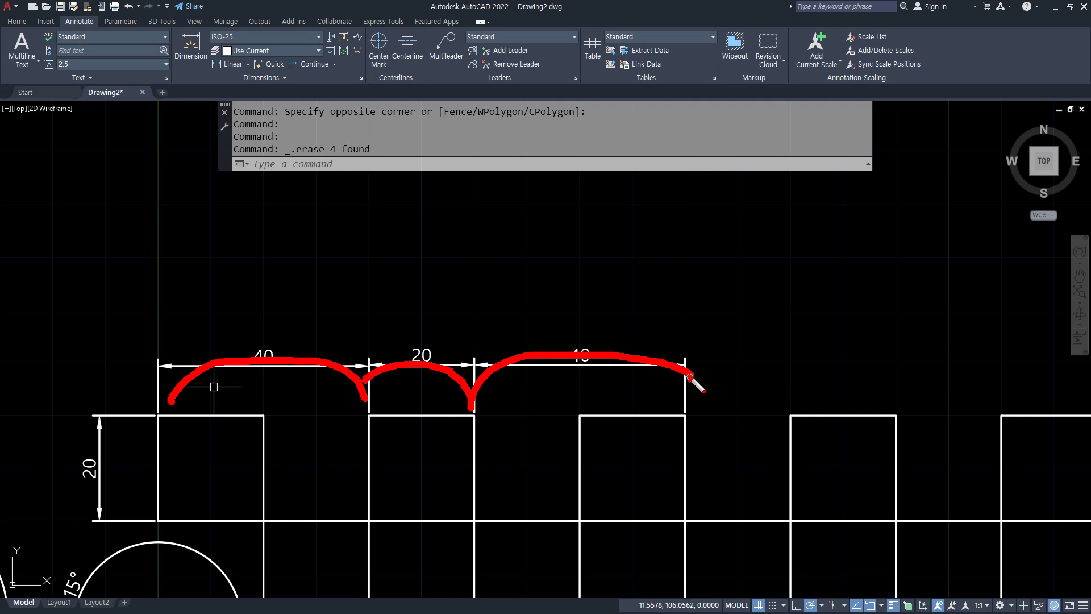
Undo the erasing of the four dimensions above the squares
key("ctrl+z")
key("ctrl+z")
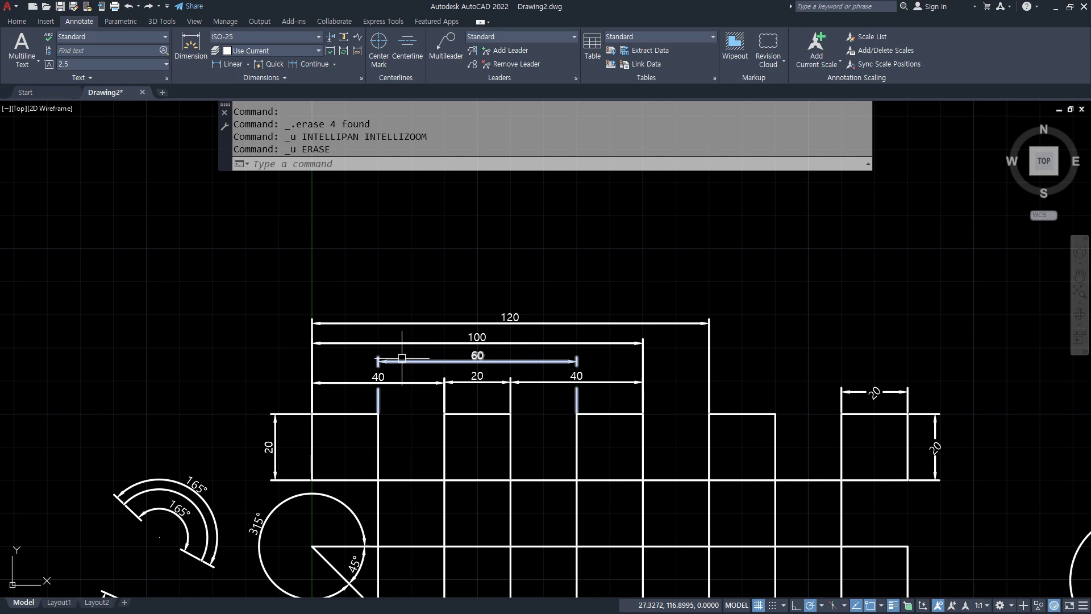
Stretch the 60 dimension's start point from the first square's top-right corner to its top-left corner
scroll(403, 357, "up", 2)
left_click(401, 360)
left_click(378, 413)
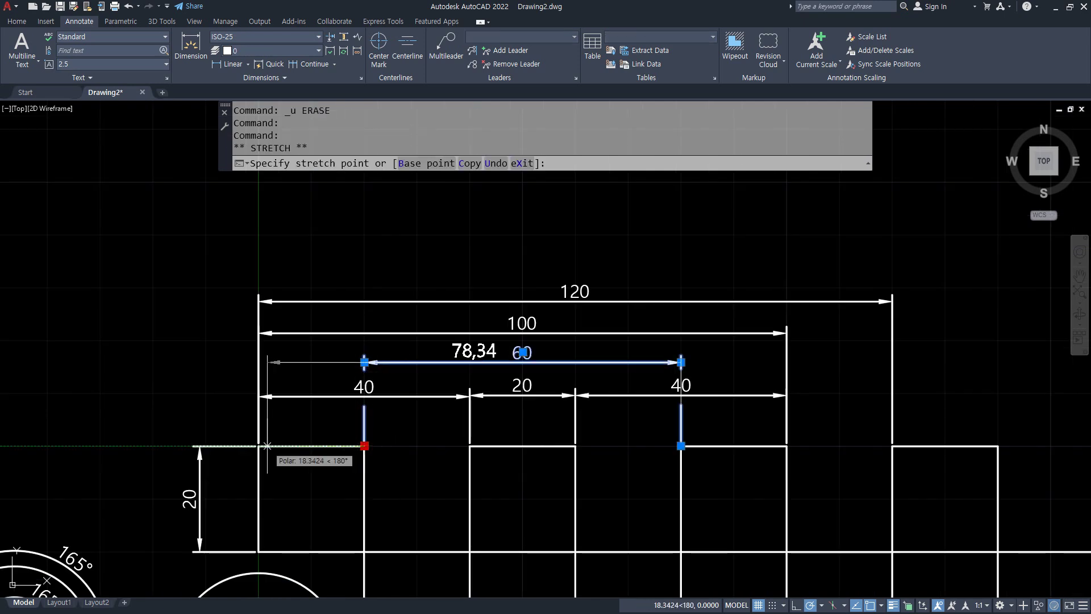
left_click(259, 446)
key("Escape")
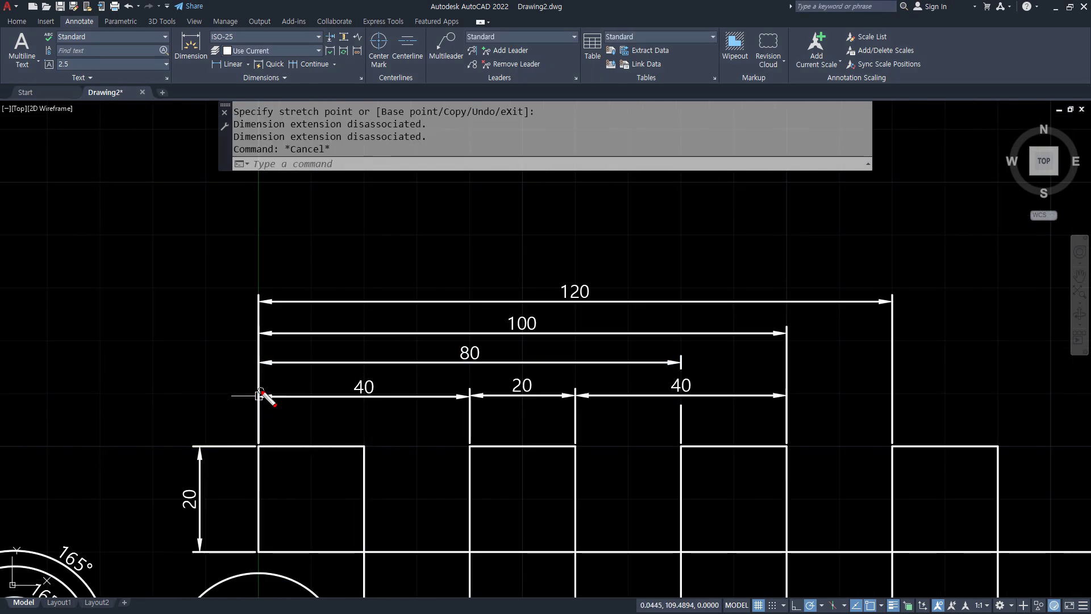
left_click_drag(246, 397, 443, 397)
left_click_drag(260, 350, 452, 358)
left_click_drag(257, 328, 439, 327)
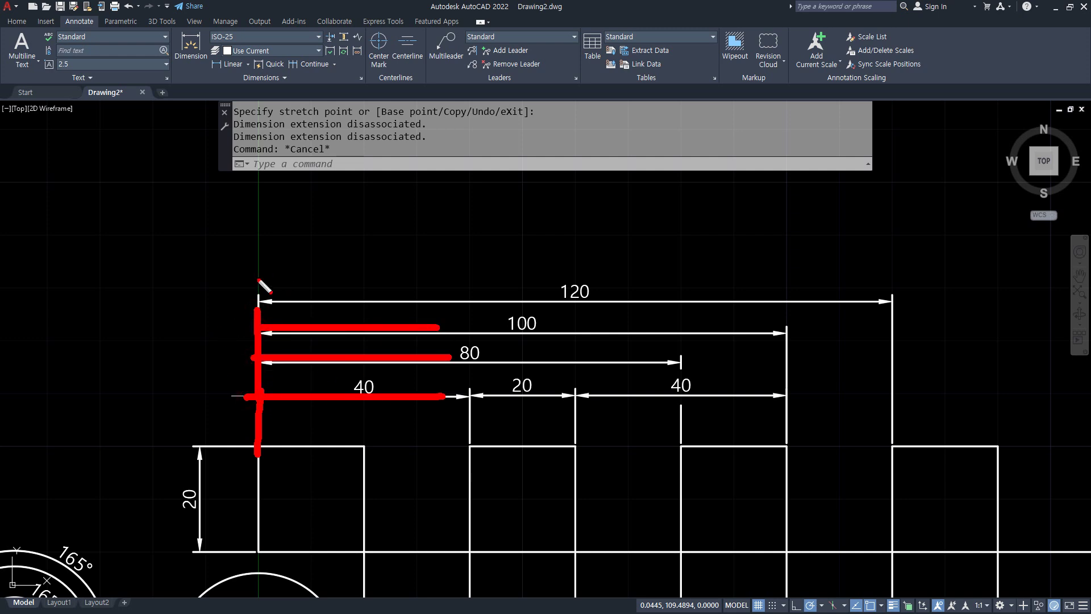
left_click_drag(257, 297, 421, 300)
mouse_move(252, 238)
left_mouse_down()
mouse_move(256, 454)
mouse_move(278, 314)
mouse_move(244, 200)
left_mouse_up()
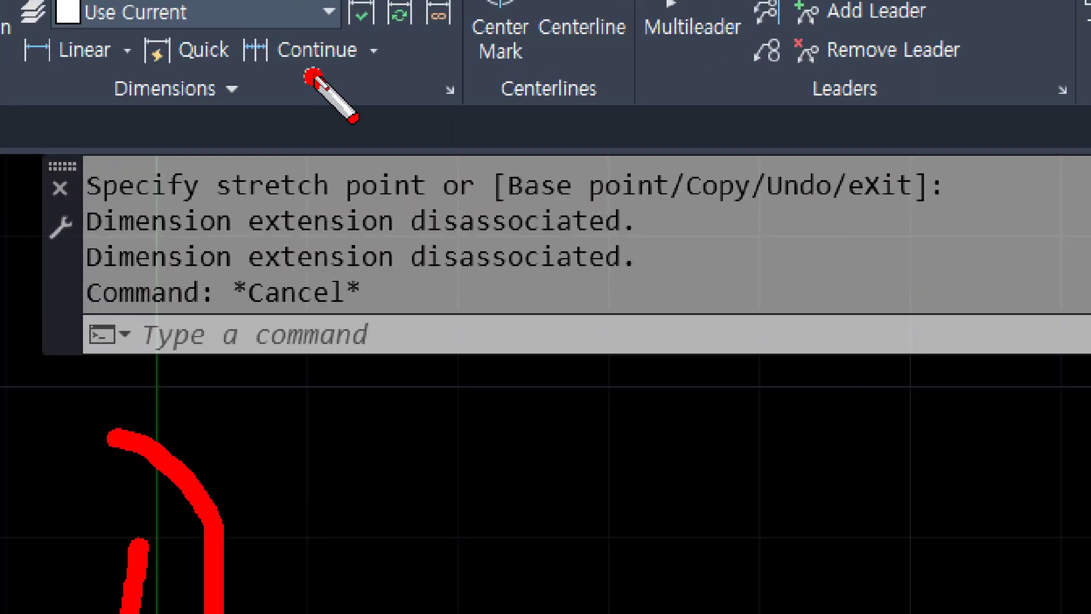
mouse_move(314, 73)
left_mouse_down()
mouse_move(284, 72)
mouse_move(317, 54)
left_mouse_up()
key("Escape")
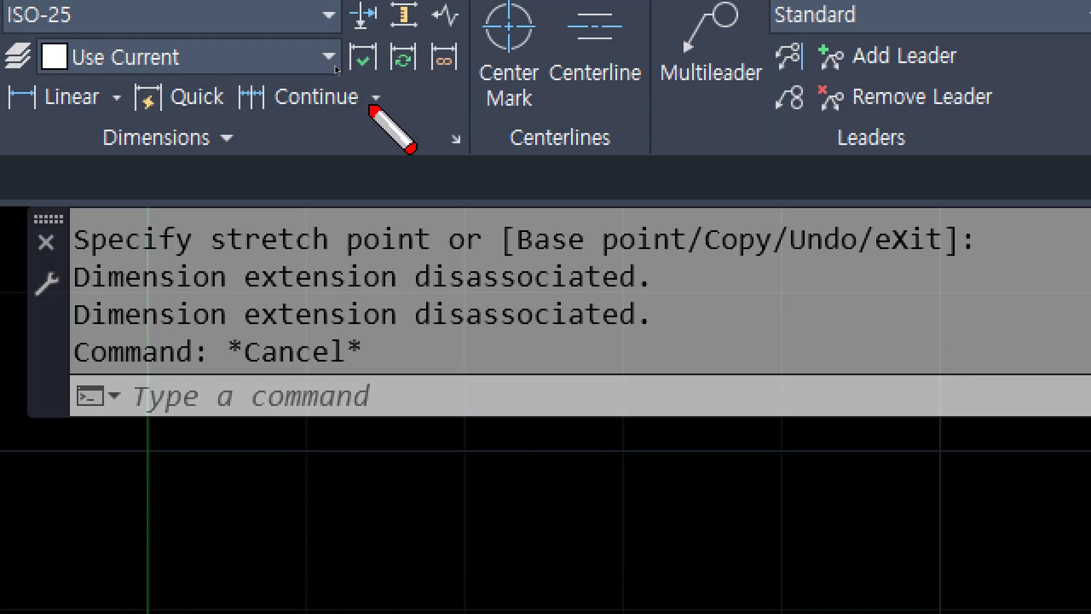
left_click(376, 99)
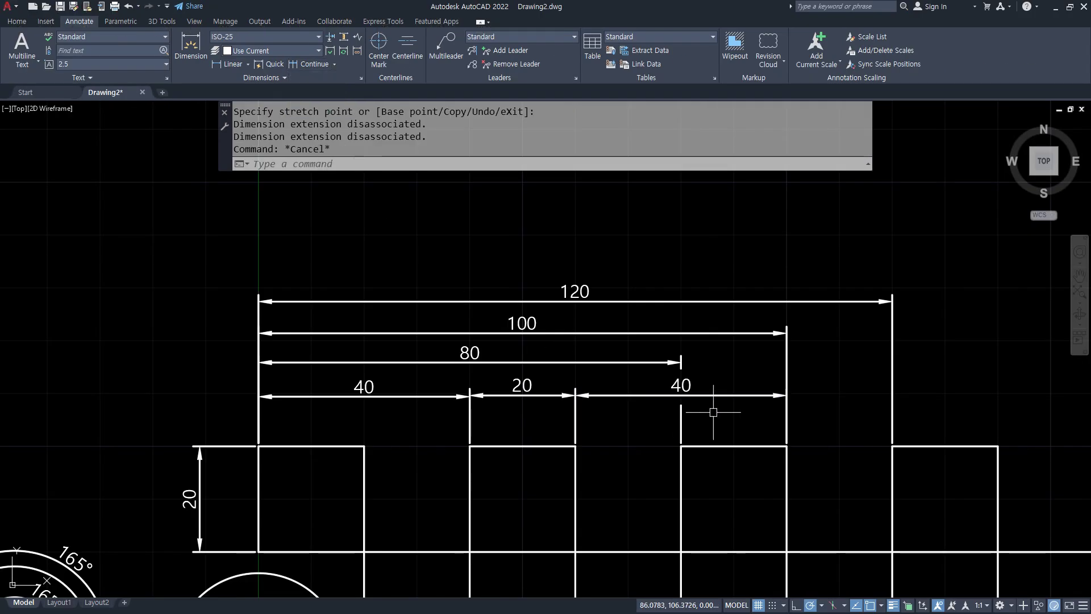
Erase all the horizontal dimensions stacked above the first four squares
left_click(714, 412)
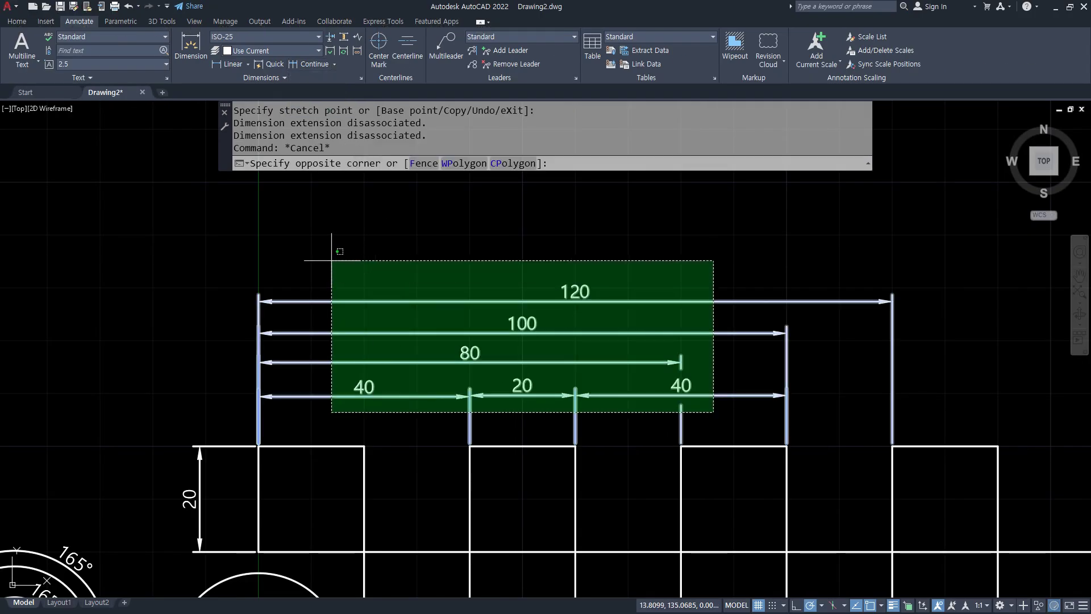
left_click(335, 262)
key("Delete")
Add a linear dimension above the first square, from its top-left corner to its top-right corner
left_click(230, 64)
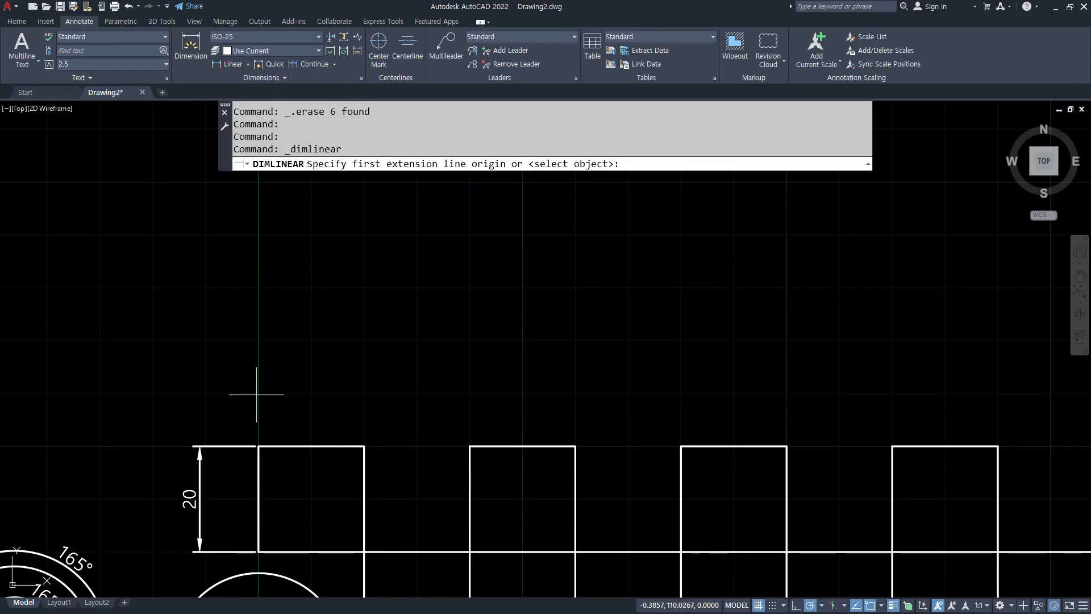
left_click(258, 446)
left_click(364, 447)
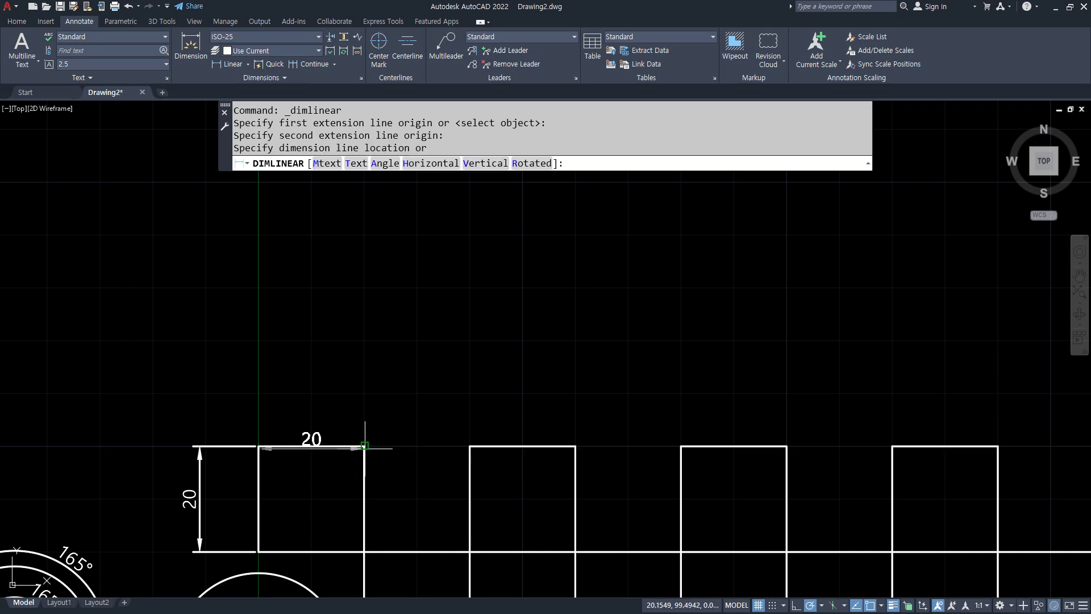
left_click(341, 356)
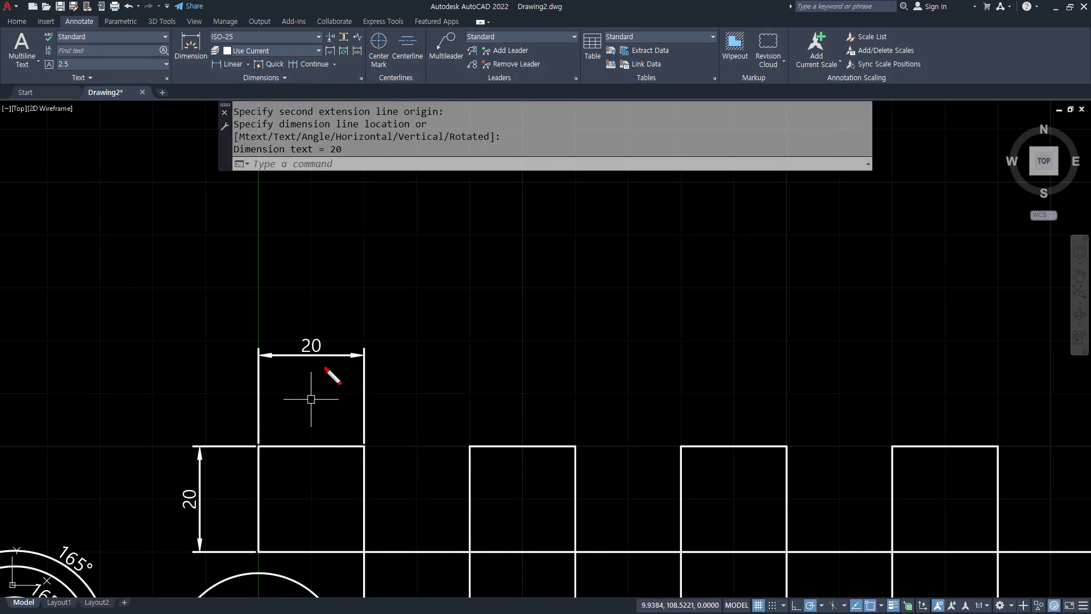
left_click_drag(327, 373, 305, 384)
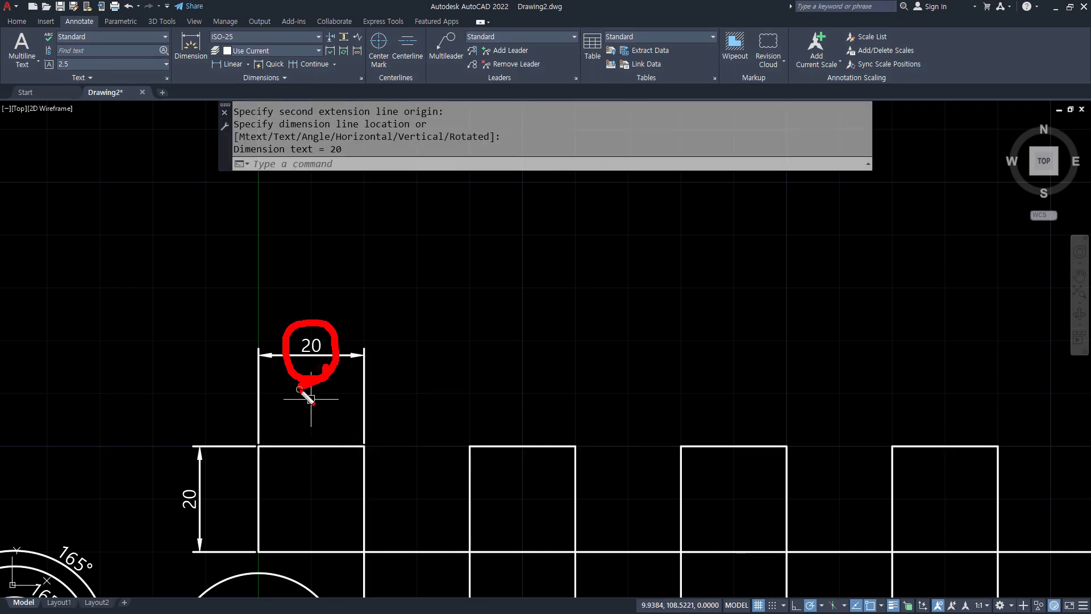
Continue the first square's dimension through each top corner up to the fourth square's top-right corner
left_click(304, 64)
left_click(470, 446)
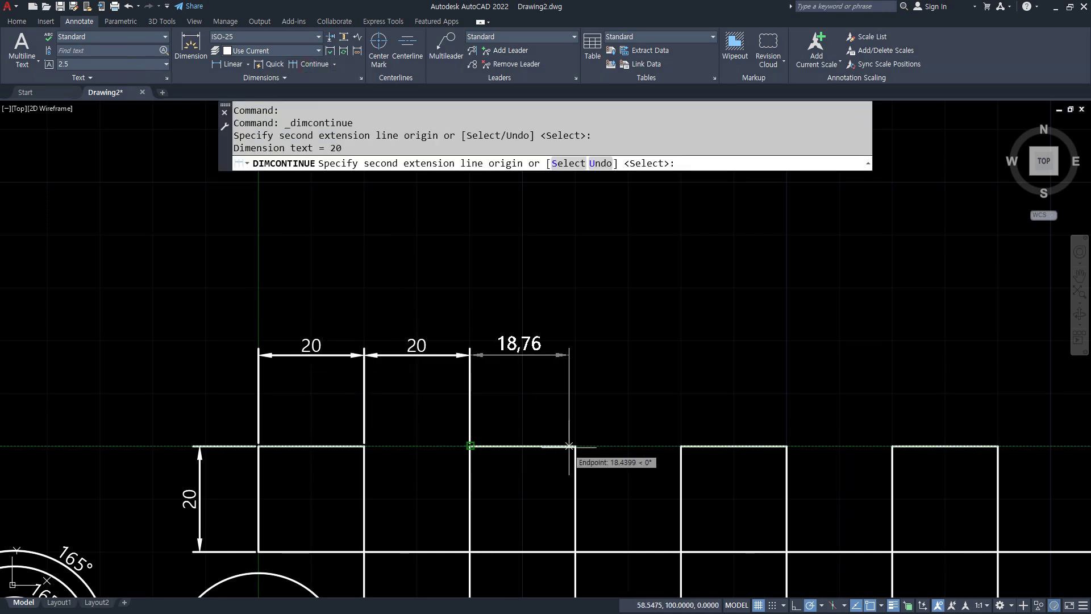
left_click(576, 446)
left_click(681, 447)
left_click(787, 446)
left_click(892, 446)
left_click(998, 446)
key("Escape")
key("Escape")
Erase the whole chain of dimensions above the four squares
left_click(1017, 384)
left_click(264, 336)
key("Delete")
Add a linear dimension above the first square, picking its top-right corner first and its top-left corner second
left_click(228, 64)
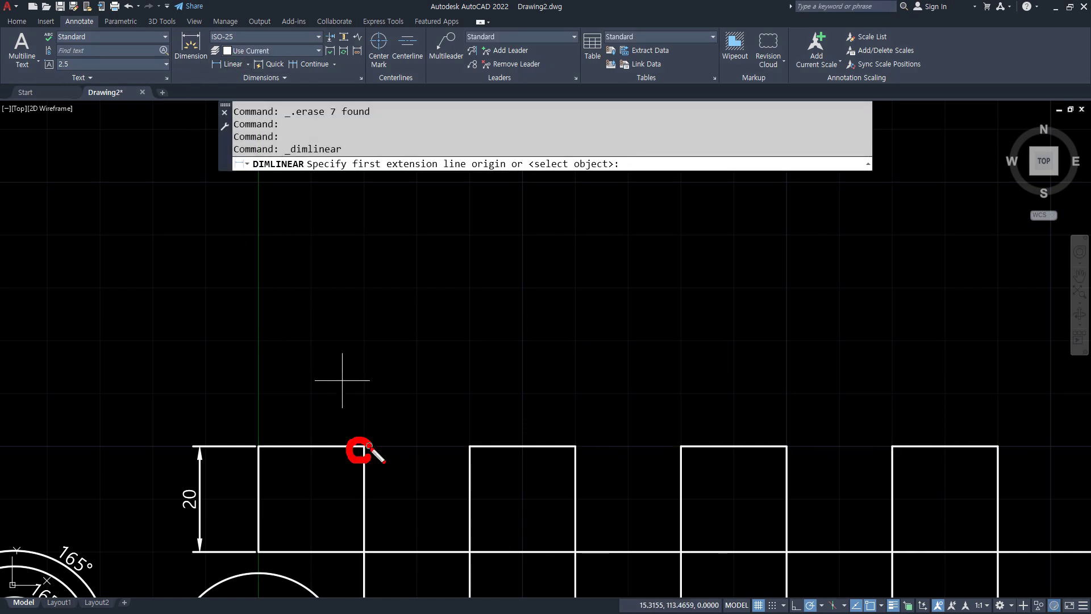
left_click_drag(246, 448, 271, 461)
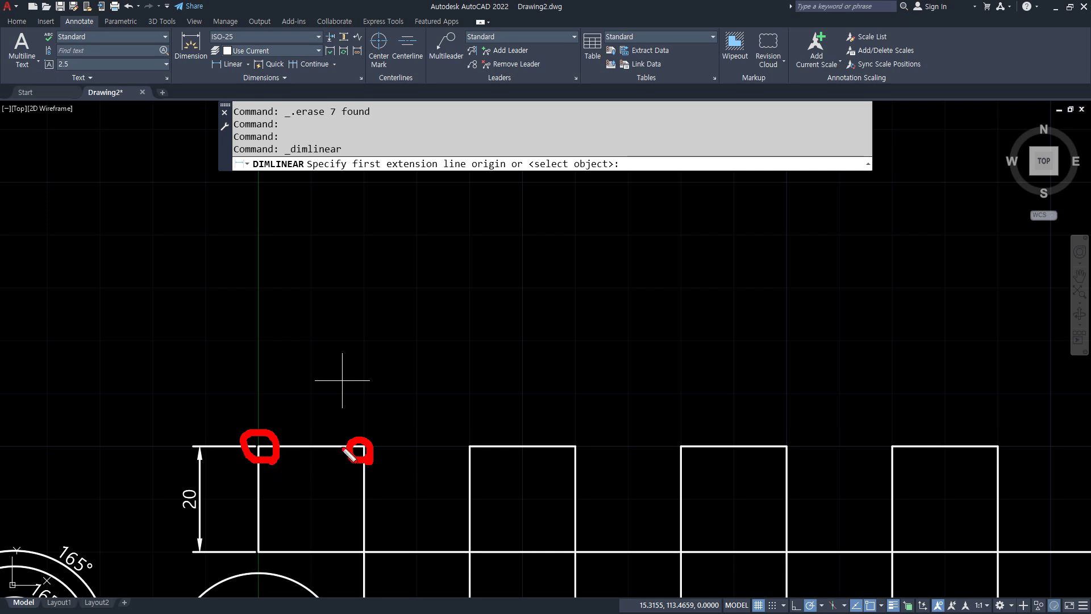
left_click(363, 446)
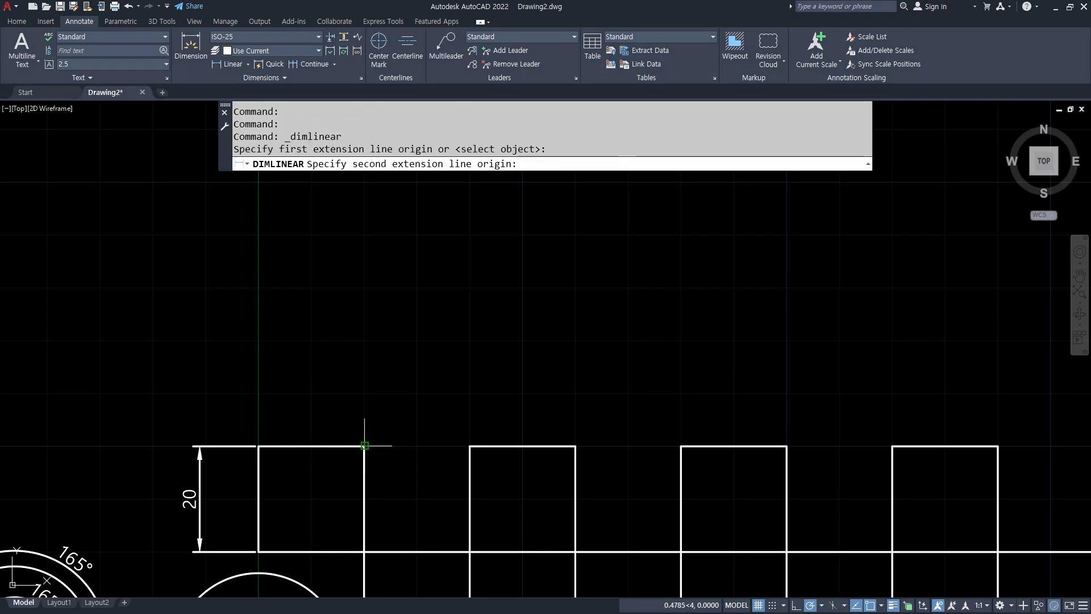
left_click(259, 446)
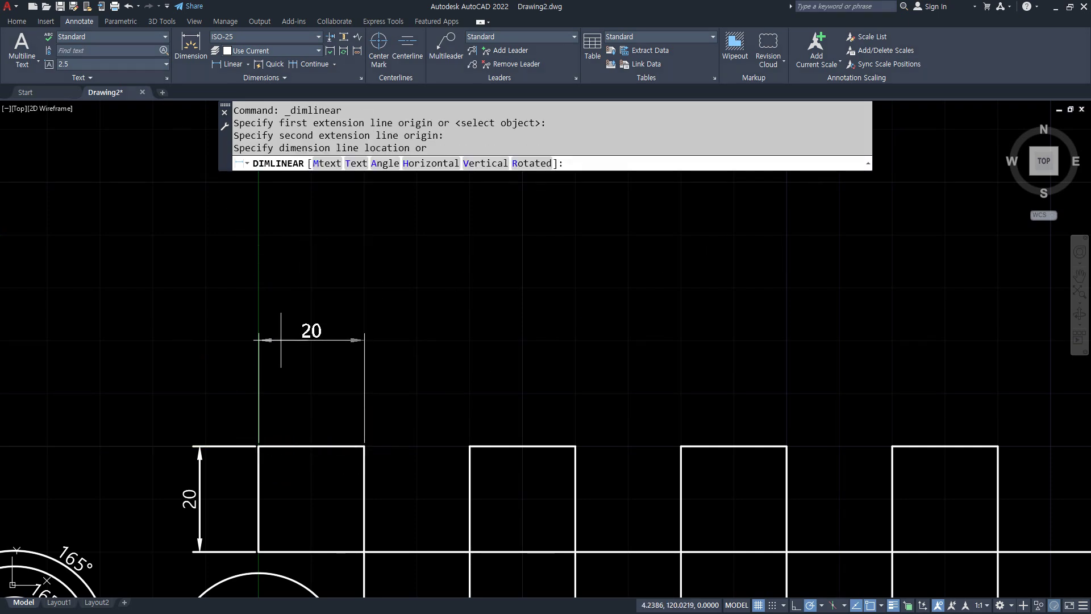
left_click(262, 390)
mouse_move(243, 382)
left_mouse_down()
mouse_move(85, 384)
mouse_move(115, 443)
left_mouse_up()
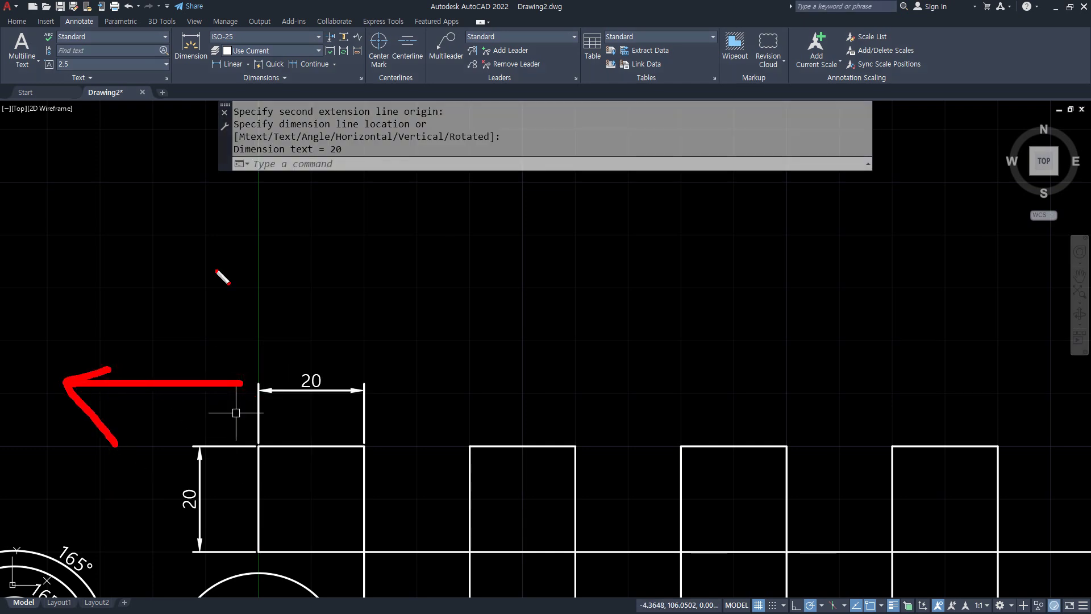
left_click(307, 64)
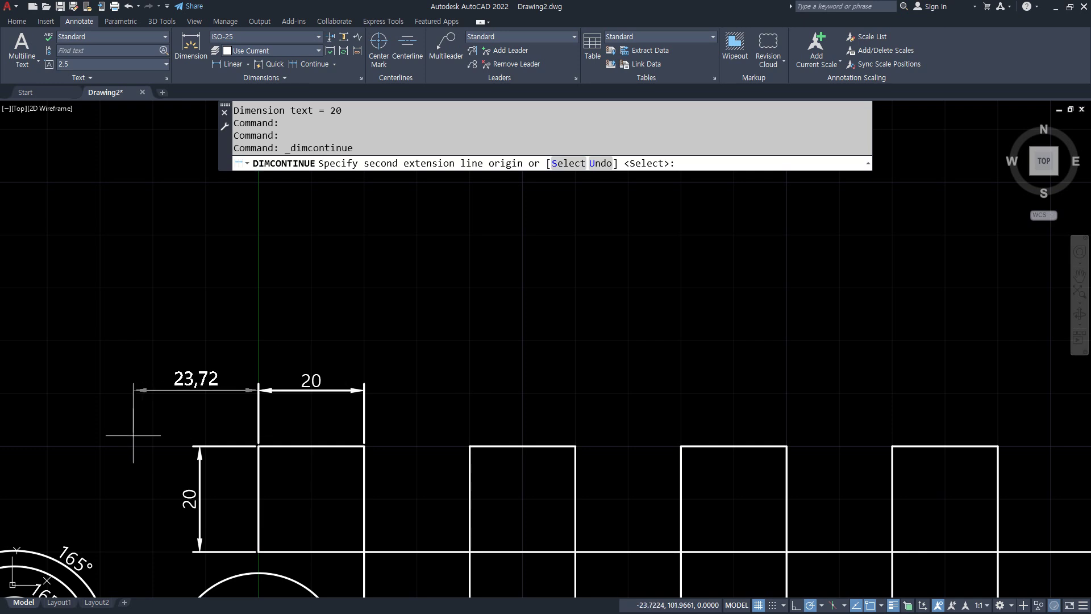
left_click_drag(260, 320, 278, 467)
mouse_move(265, 396)
left_mouse_down()
mouse_move(371, 396)
mouse_move(367, 459)
left_mouse_up()
mouse_move(371, 395)
left_mouse_down()
mouse_move(478, 392)
mouse_move(482, 480)
left_mouse_up()
left_click_drag(509, 398, 562, 396)
left_click_drag(573, 356, 590, 472)
mouse_move(567, 392)
left_mouse_down()
mouse_move(671, 391)
mouse_move(663, 484)
left_mouse_up()
left_click_drag(672, 419, 774, 409)
left_click_drag(786, 367, 809, 501)
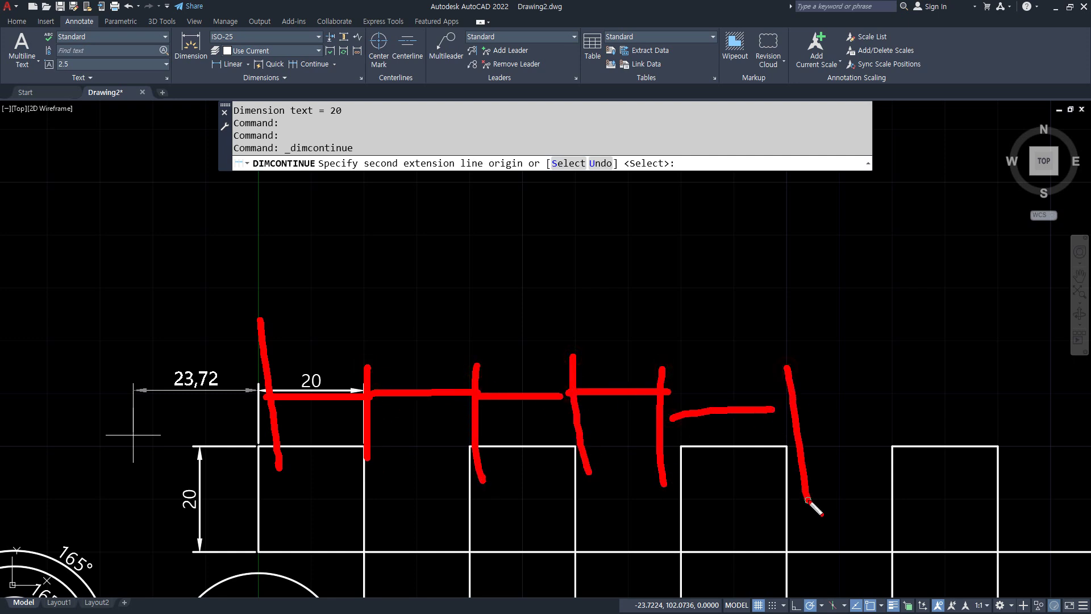
key("Escape")
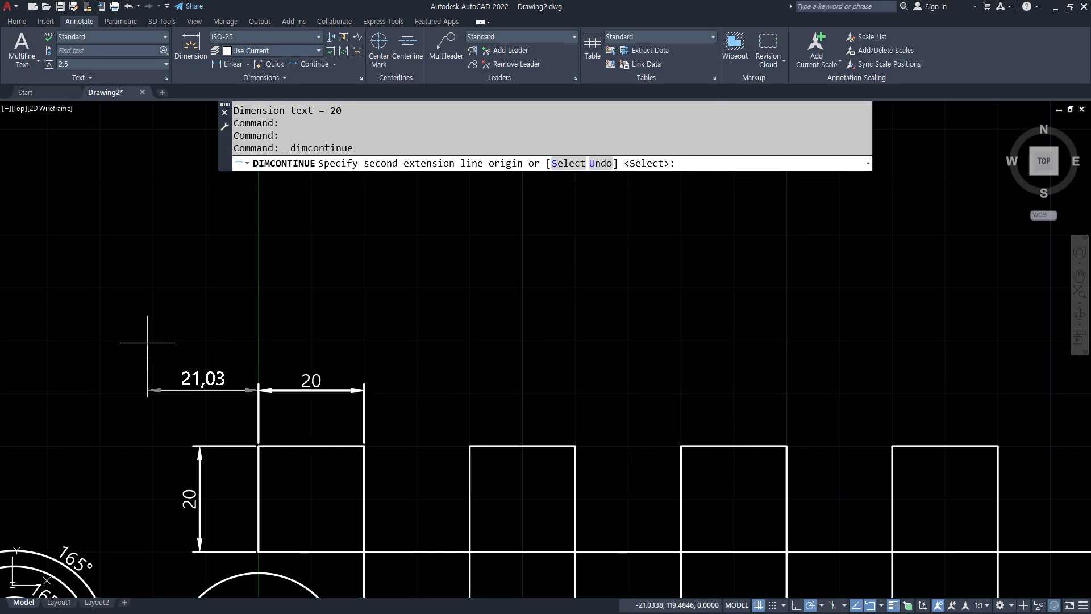
key("Escape")
Erase the single horizontal dimension above the first square
left_click(257, 419)
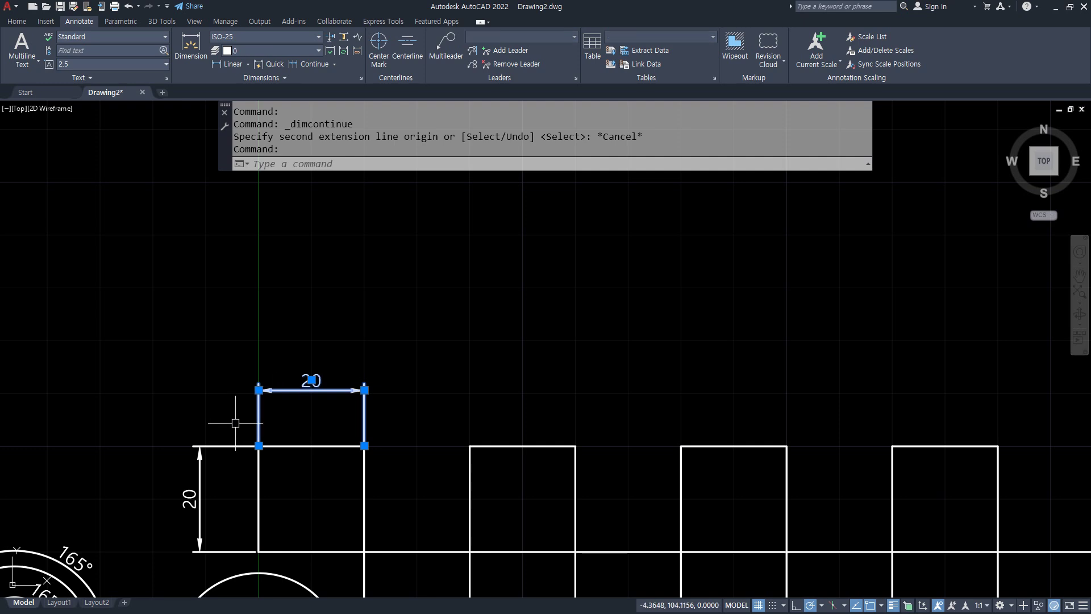
type("e")
key("Return")
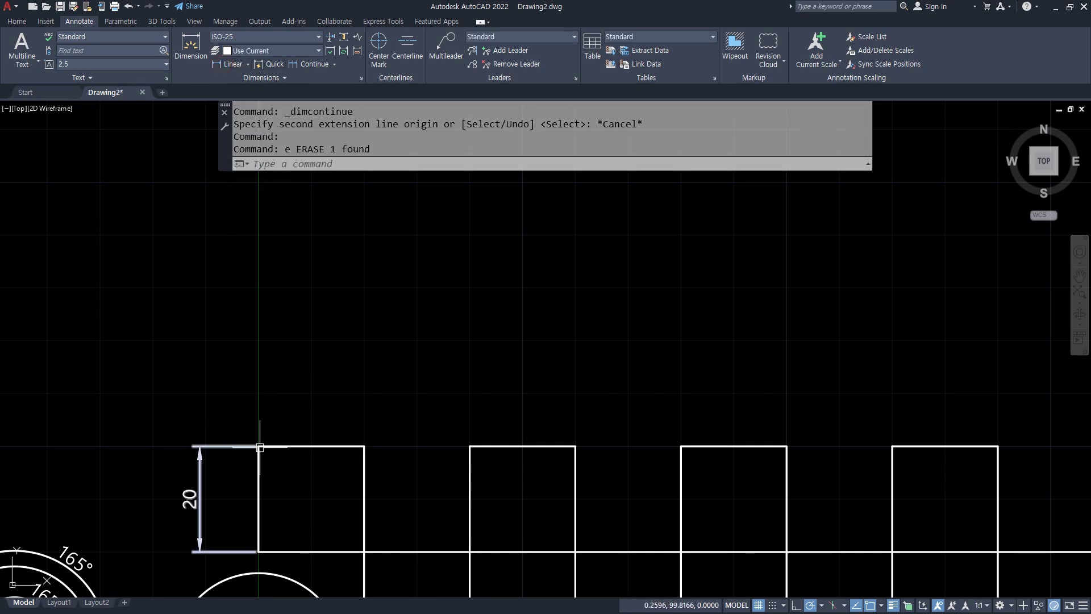
Dimension the first square's width again with a linear dimension from its top-left to its top-right corner
left_click(230, 55)
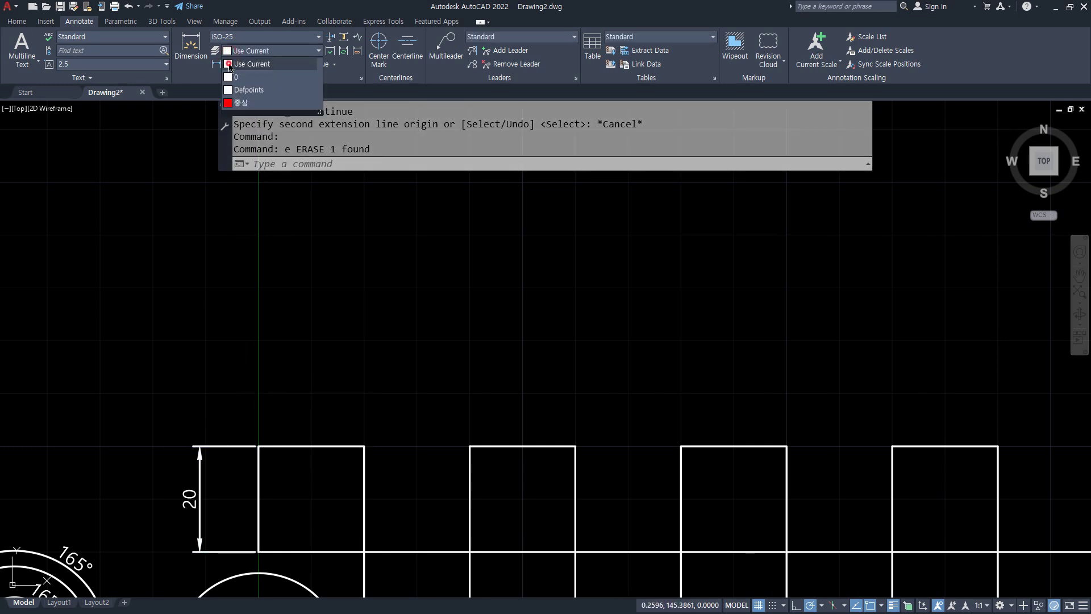
left_click(222, 66)
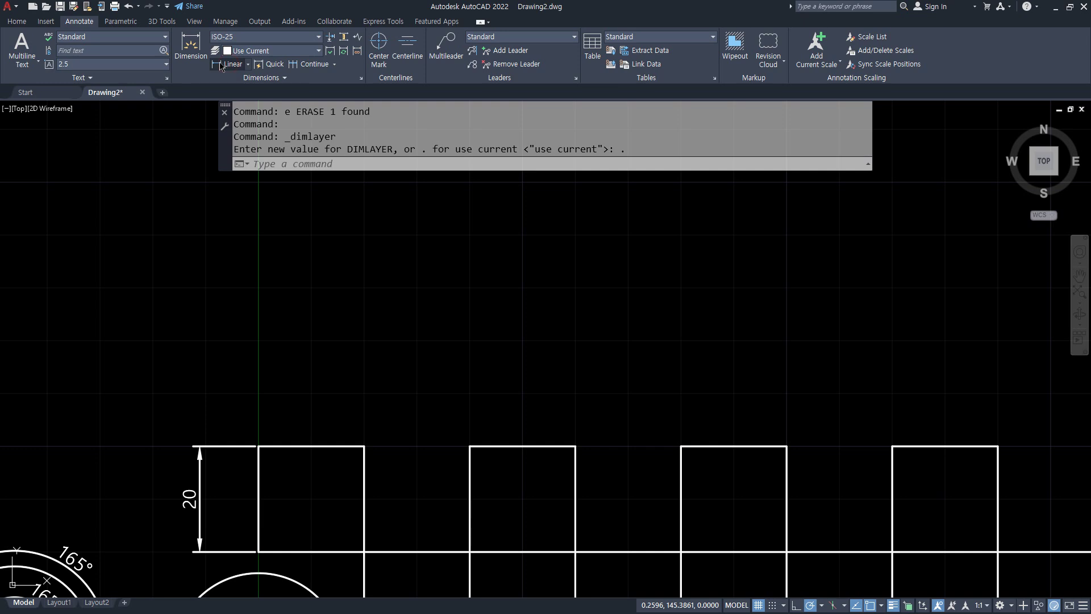
left_click(258, 446)
left_click(365, 446)
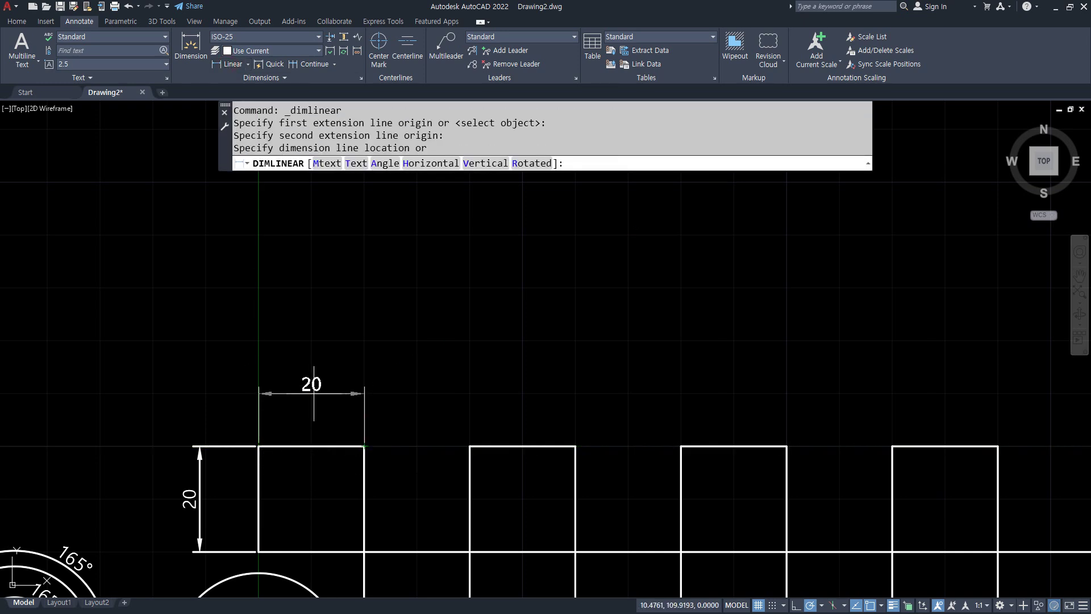
left_click(364, 390)
Continue the new dimension rightward across the top corners of the remaining squares, ending at the fourth square's top-right corner
left_click(314, 64)
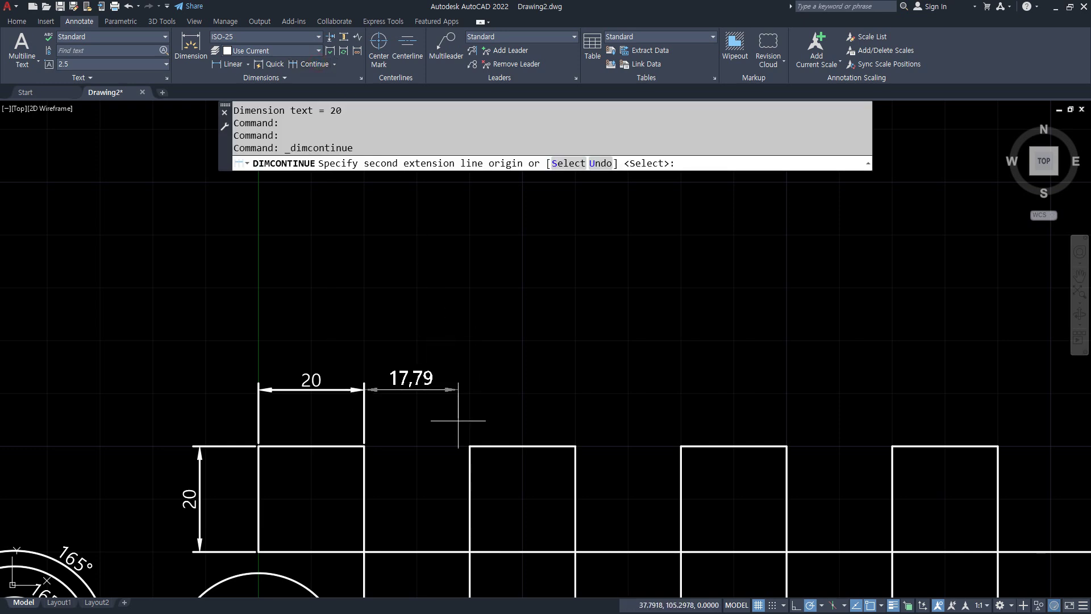
left_click(469, 446)
left_click(575, 447)
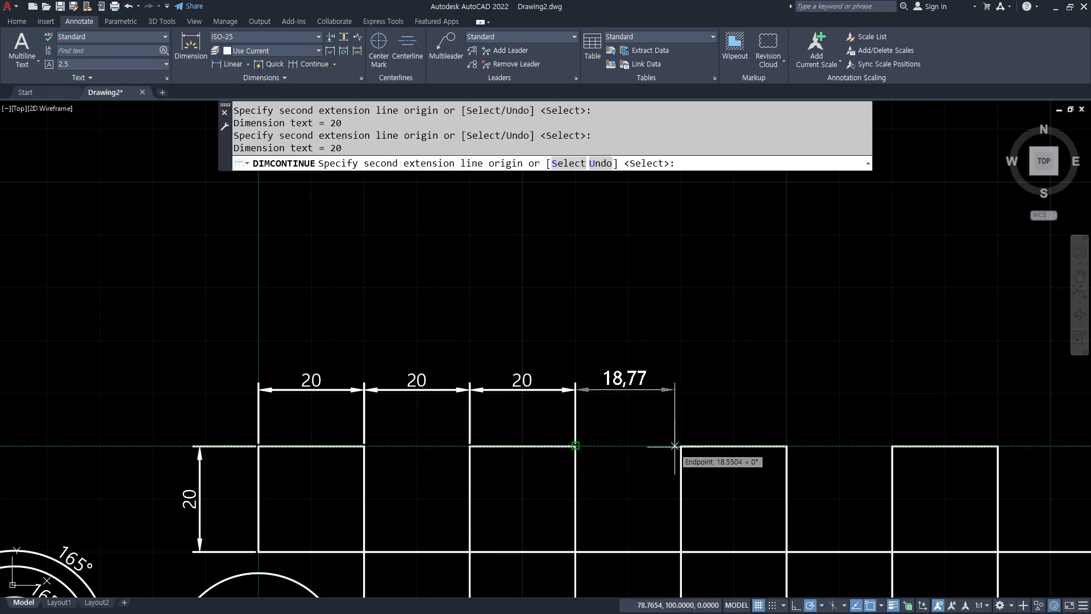
left_click(681, 446)
left_click(787, 446)
left_click(893, 446)
key("Escape")
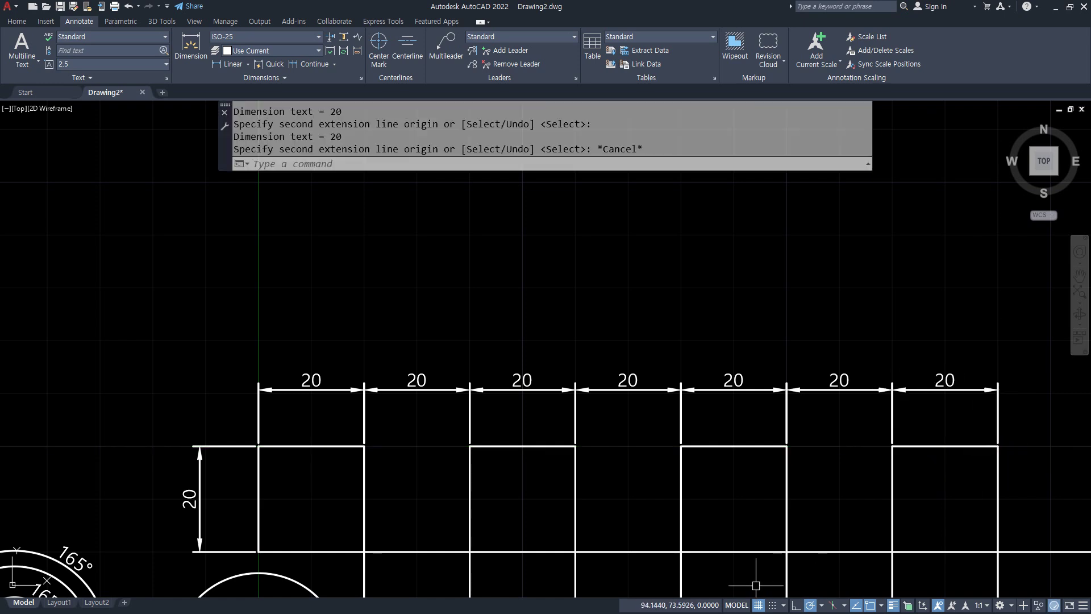
key("Escape")
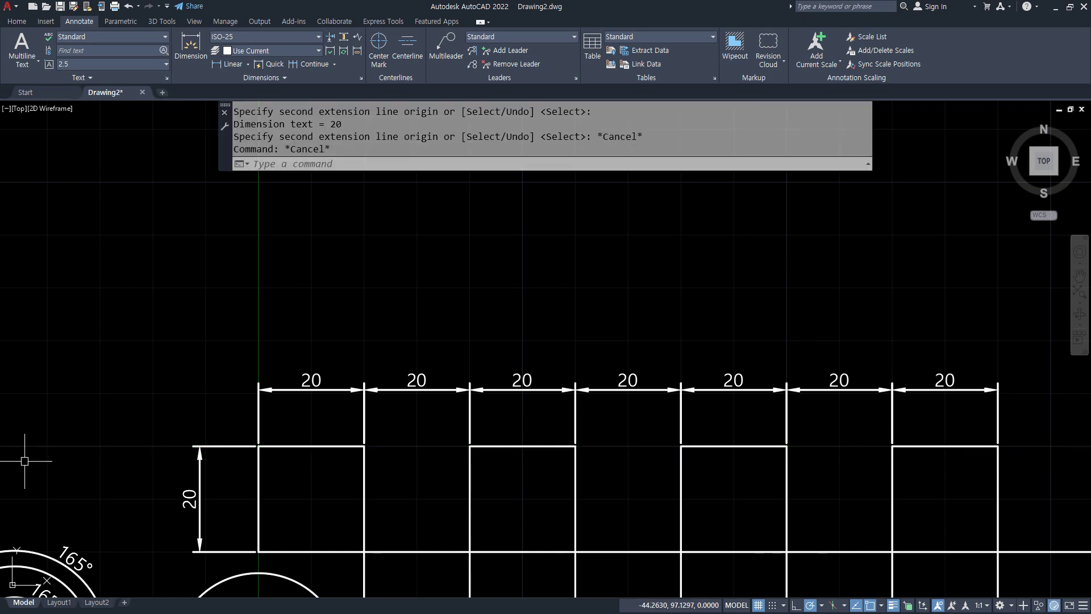
Erase all seven continued dimensions above the row of squares
left_click(1040, 410)
left_click(392, 356)
left_click(336, 366)
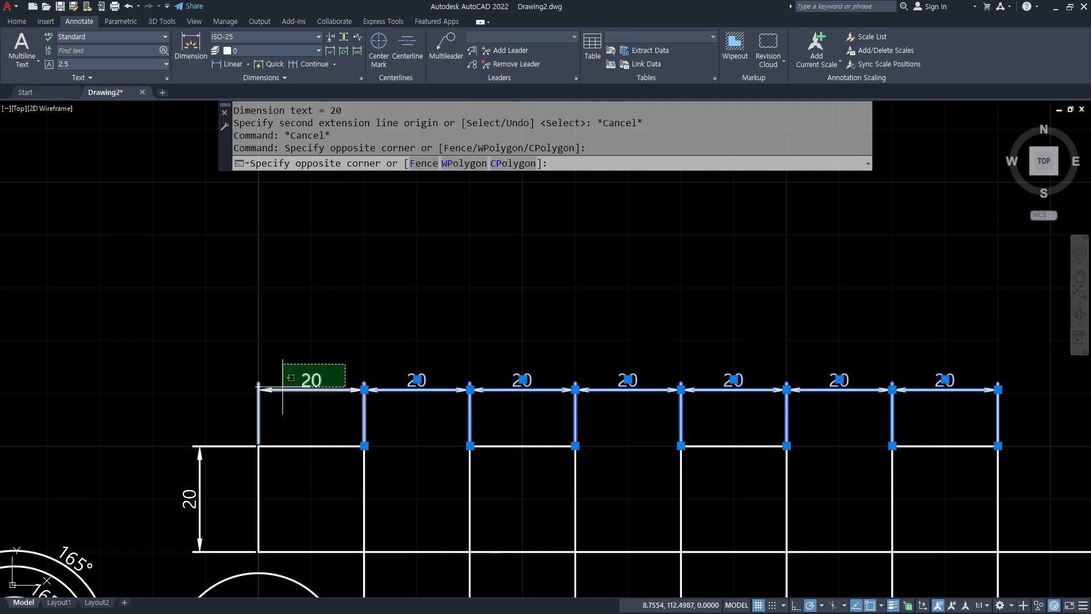
left_click(266, 395)
key("Delete")
Add a linear dimension well above the first square, from its top-right corner to its top-left corner
left_click(230, 63)
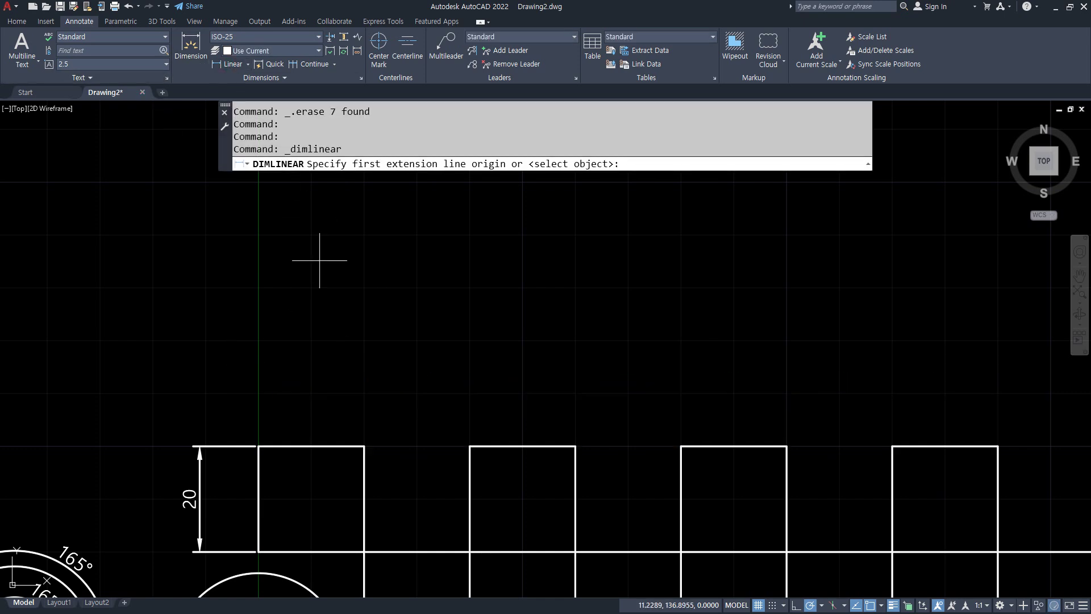
left_click(364, 446)
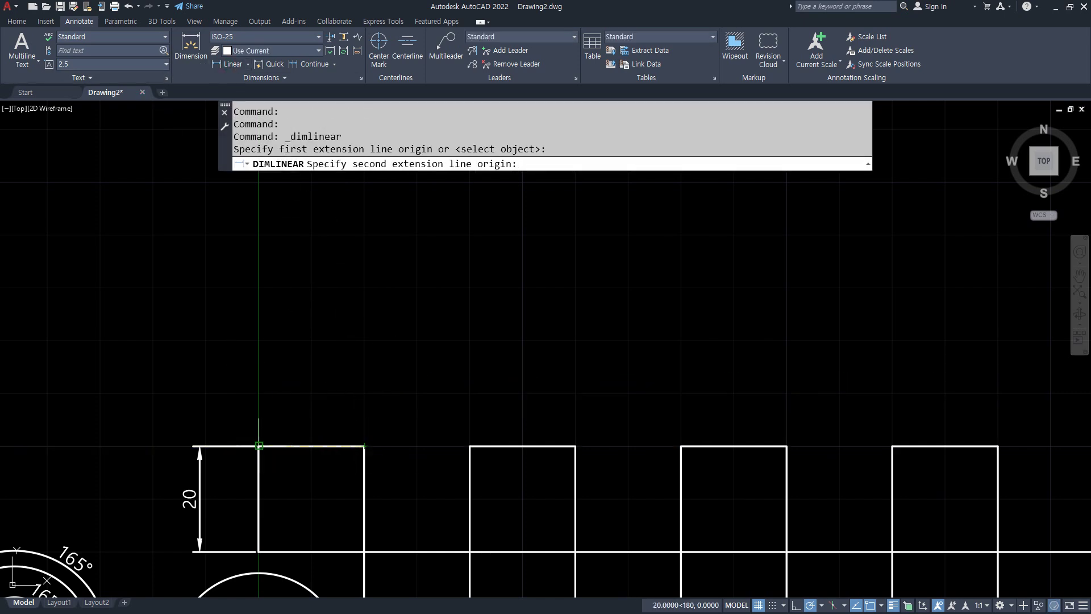
left_click(258, 446)
left_click(259, 353)
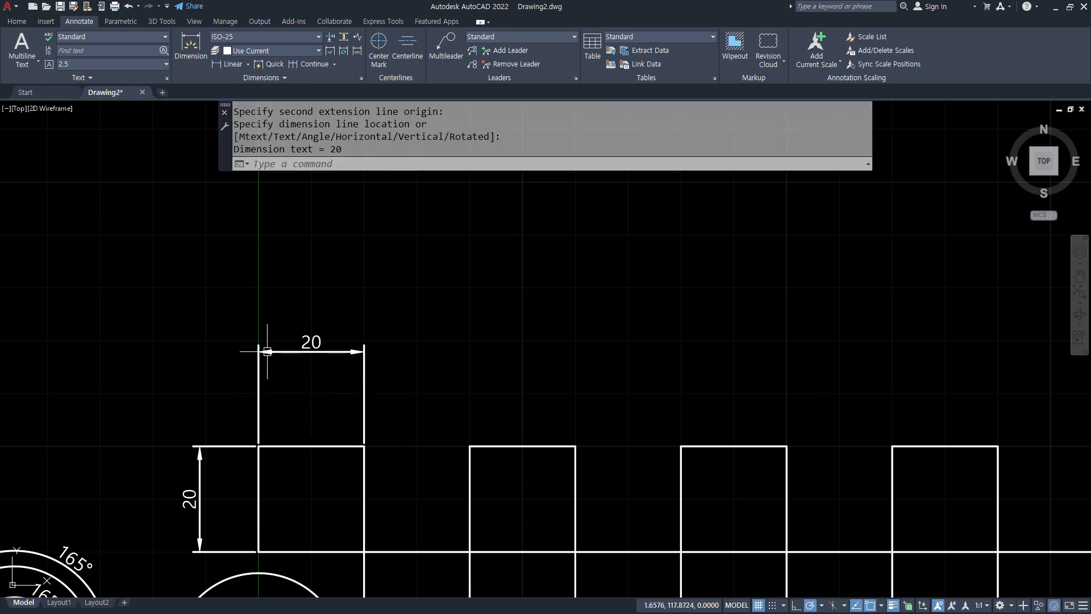
Use Continue's Select option on the first square's dimension at its right extension line, then chain across all top corners to the fourth square's top-right corner
left_click(308, 64)
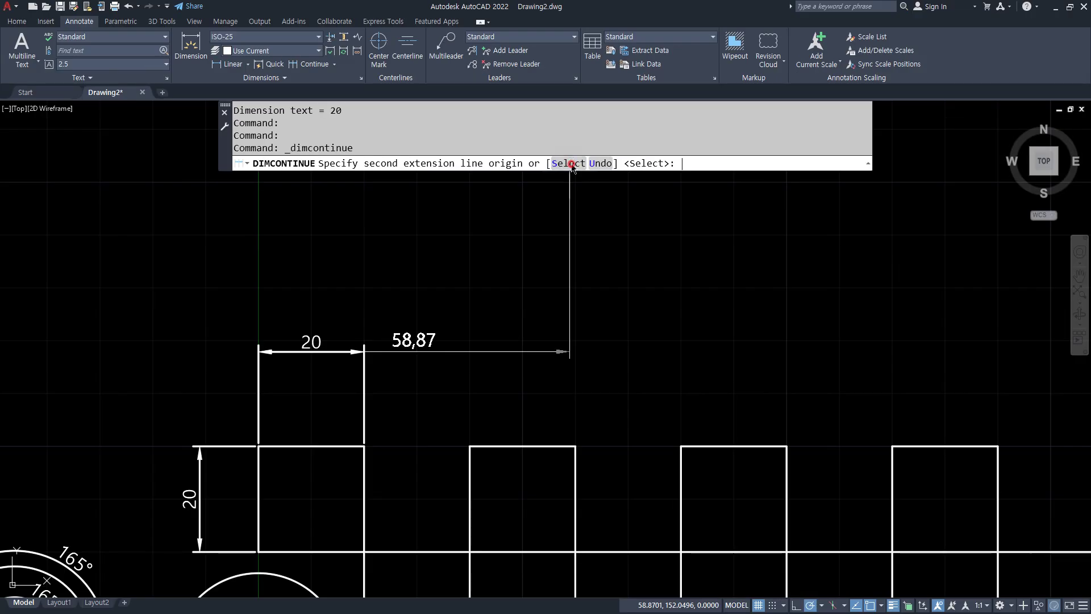
left_click(570, 164)
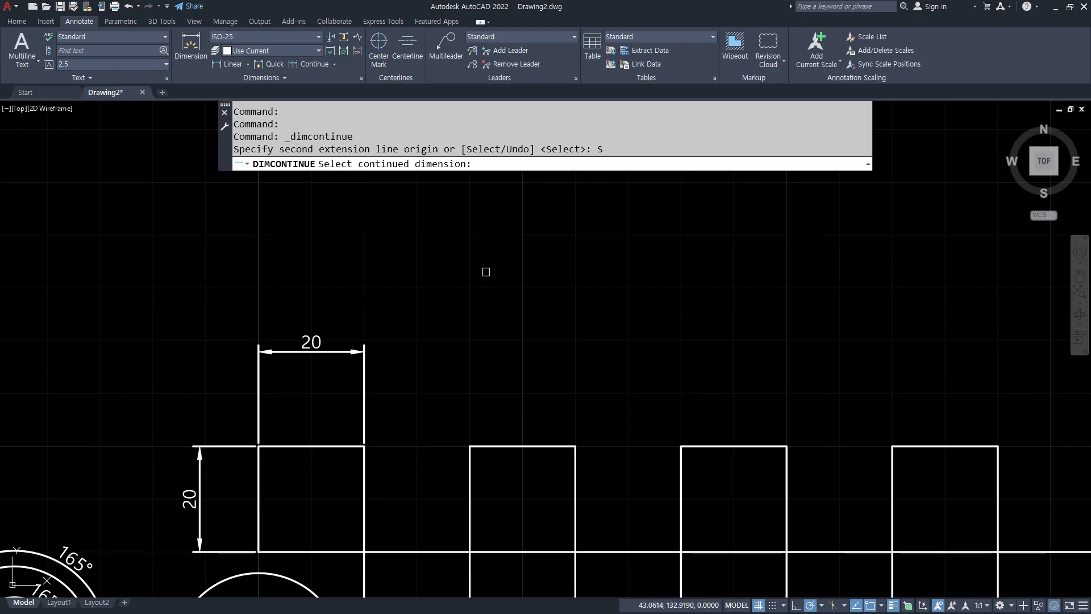
left_click(364, 419)
left_click(470, 445)
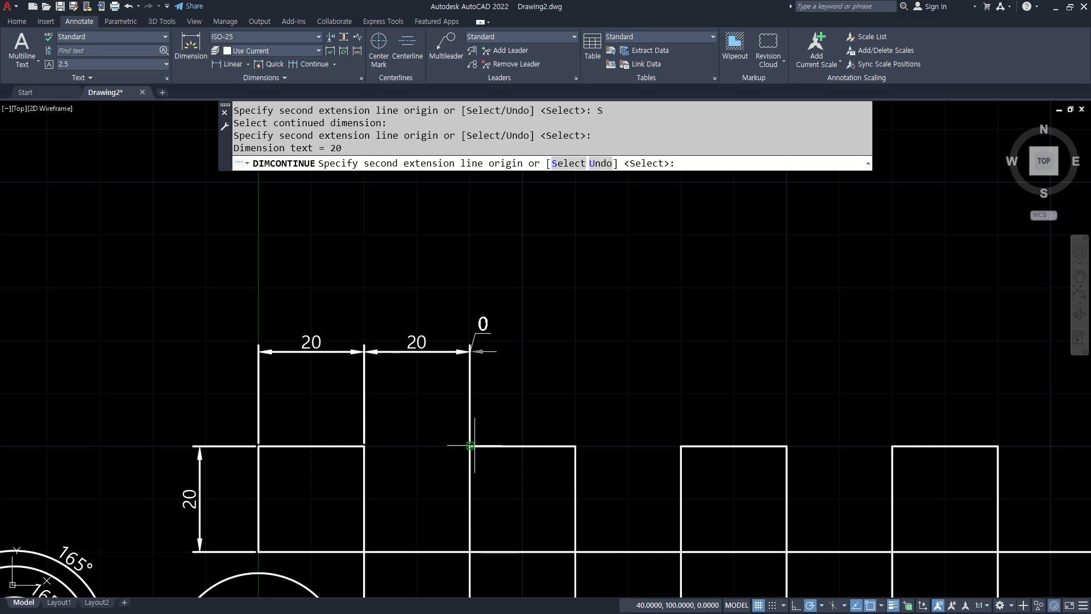
left_click(576, 446)
left_click(681, 445)
left_click(786, 446)
left_click(892, 445)
left_click(998, 445)
key("Return")
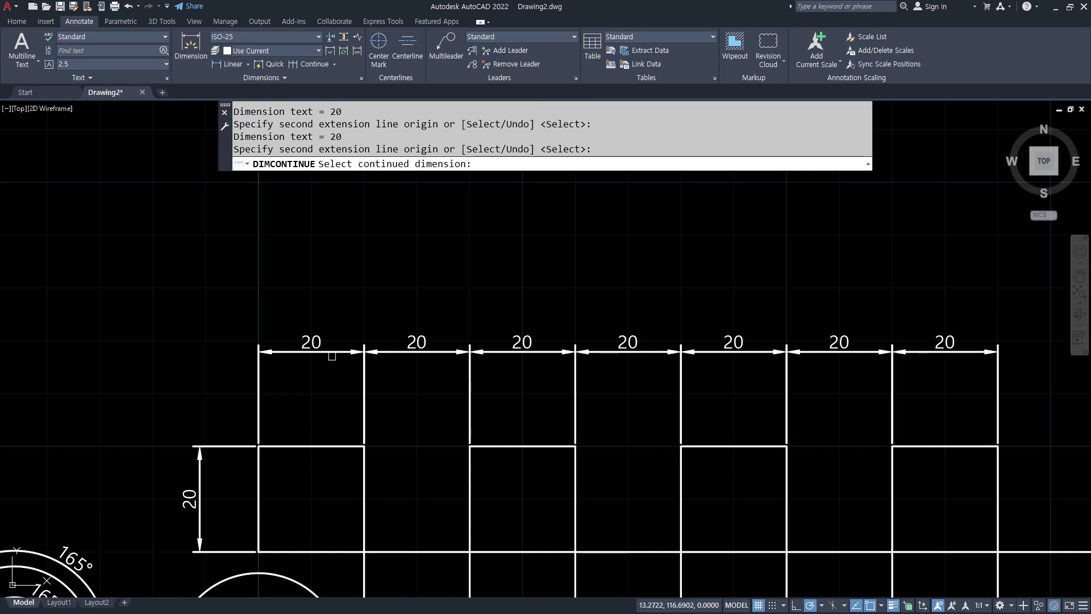
left_click_drag(370, 313, 369, 418)
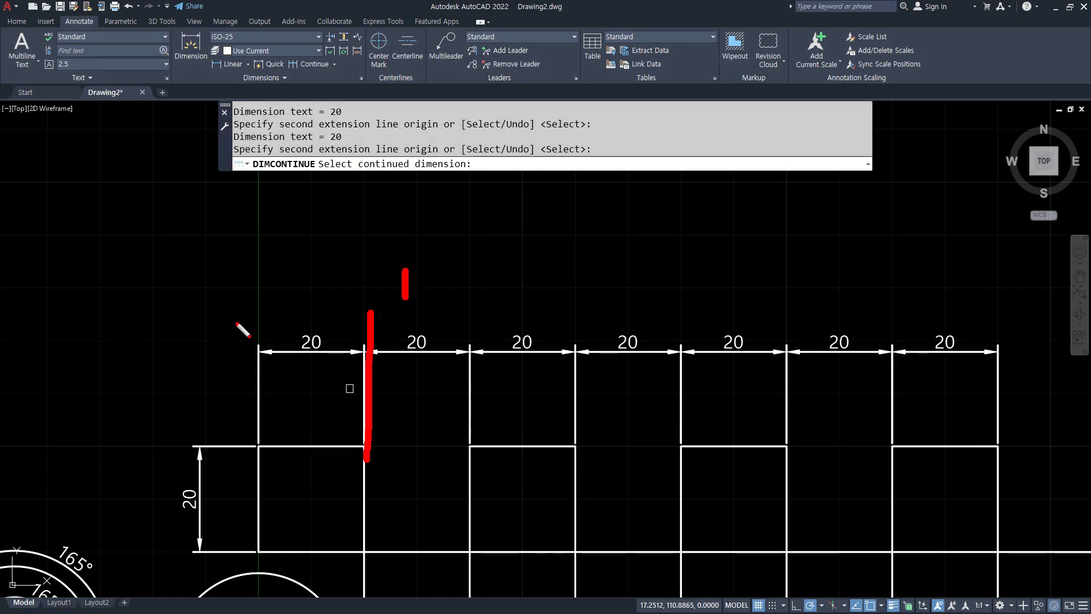
left_click_drag(257, 306, 255, 455)
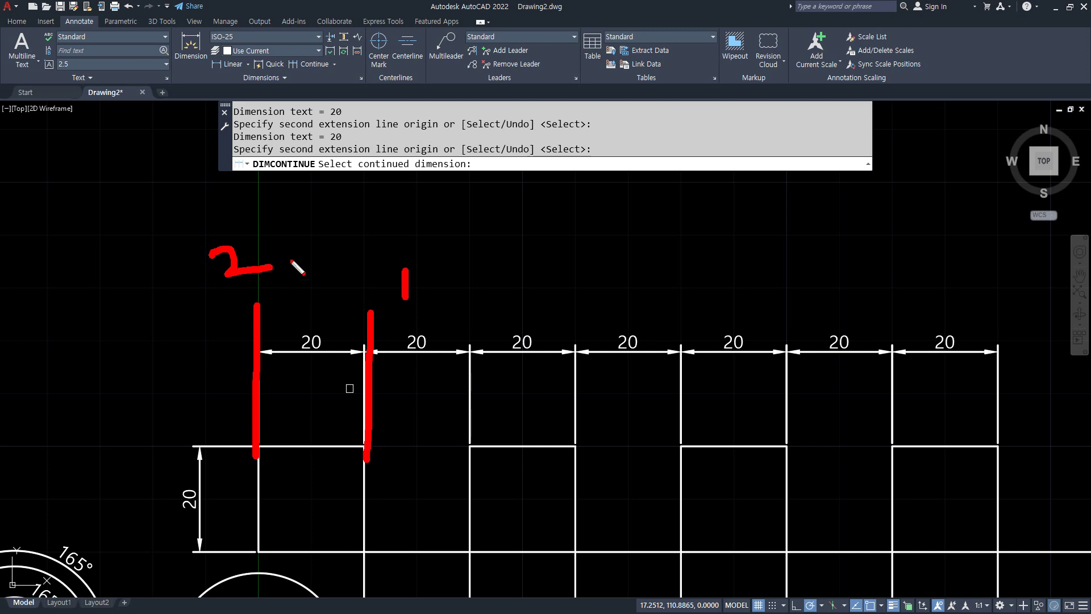
left_click_drag(378, 373, 391, 387)
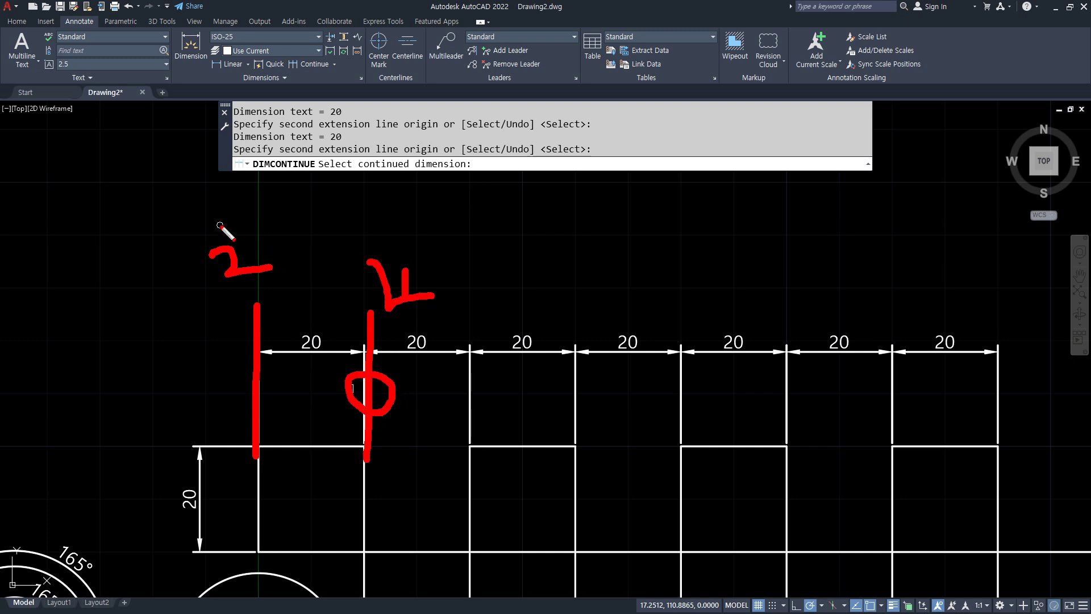
left_click_drag(168, 250, 169, 293)
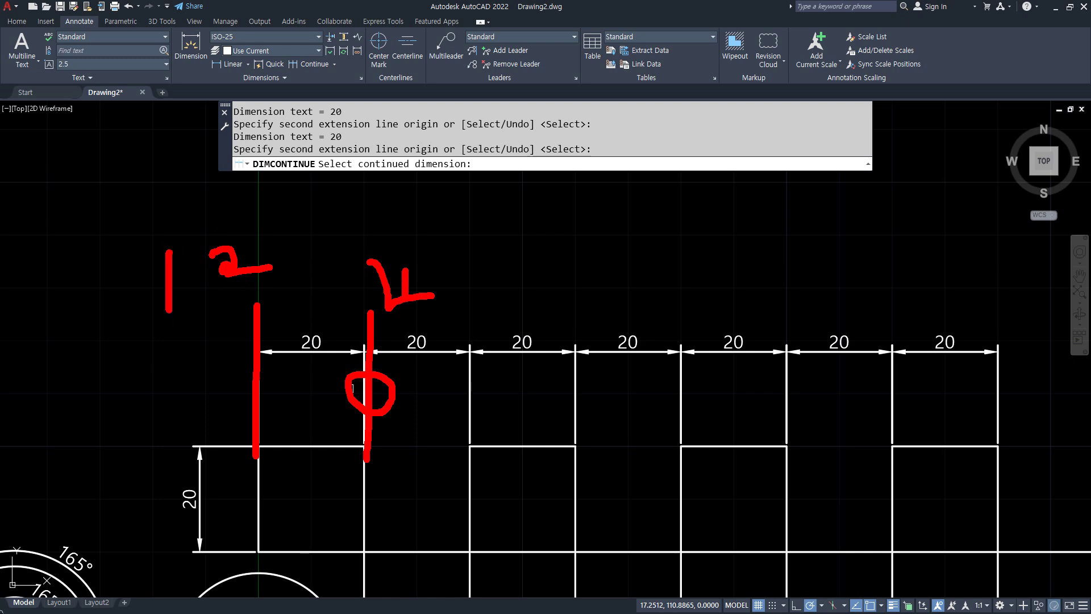
key("Escape")
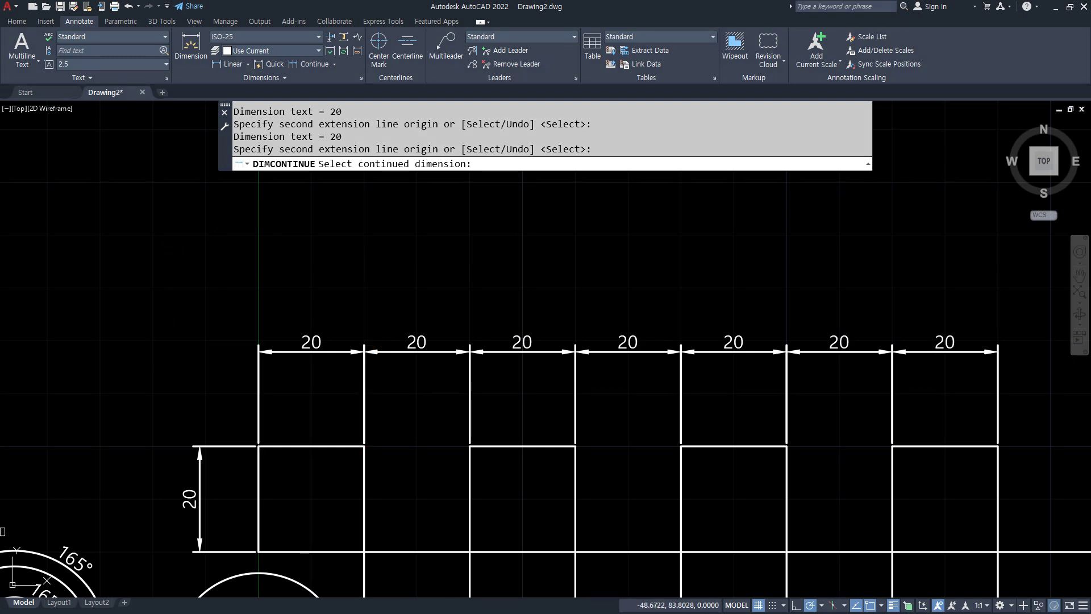
key("Escape")
key("Escape")
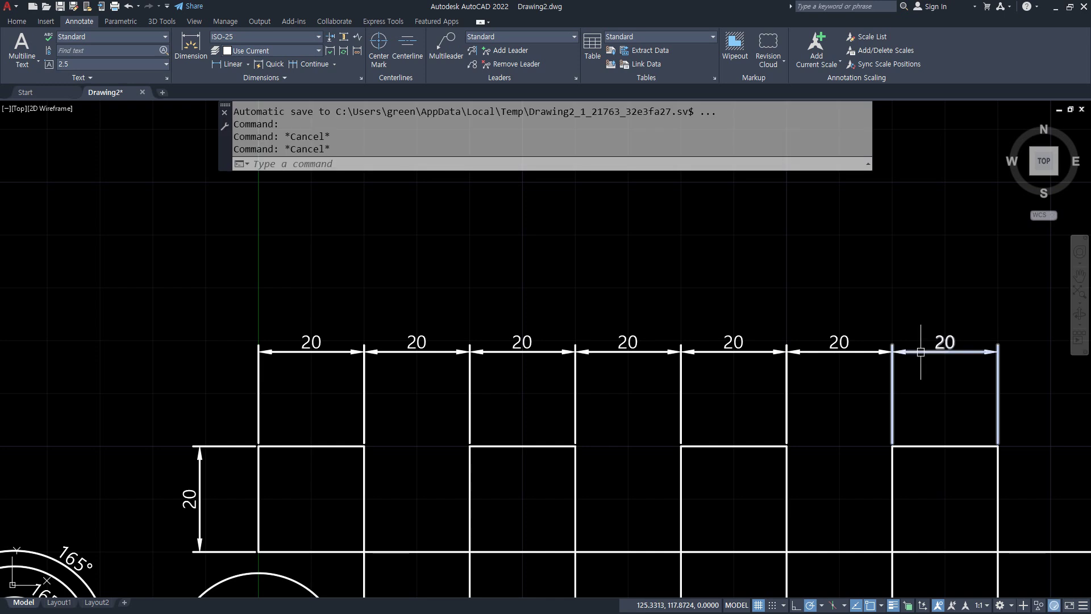
left_click_drag(916, 335, 970, 367)
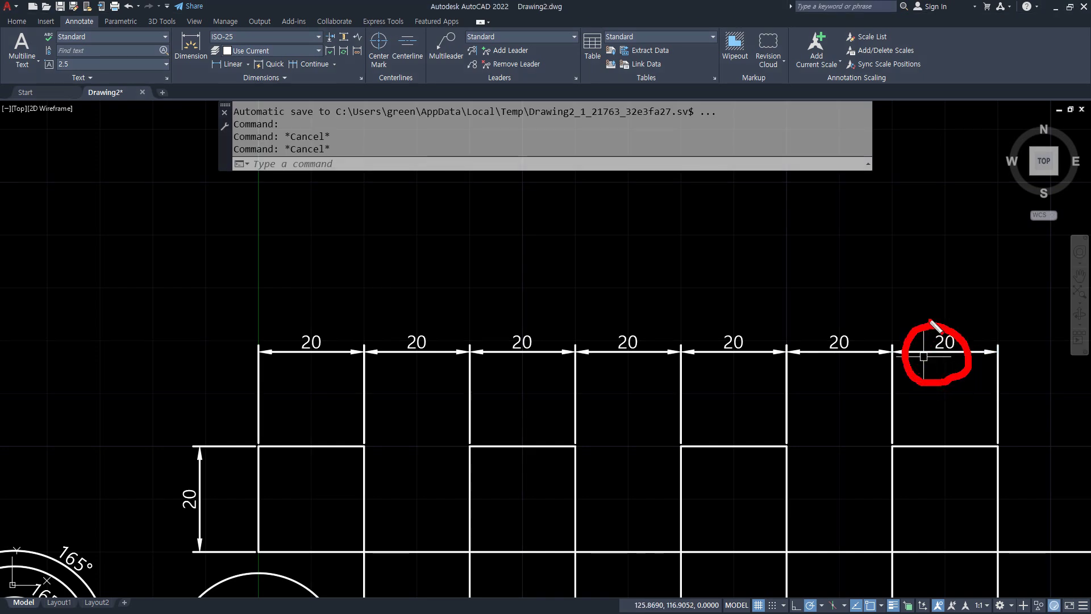
left_click_drag(931, 277, 934, 321)
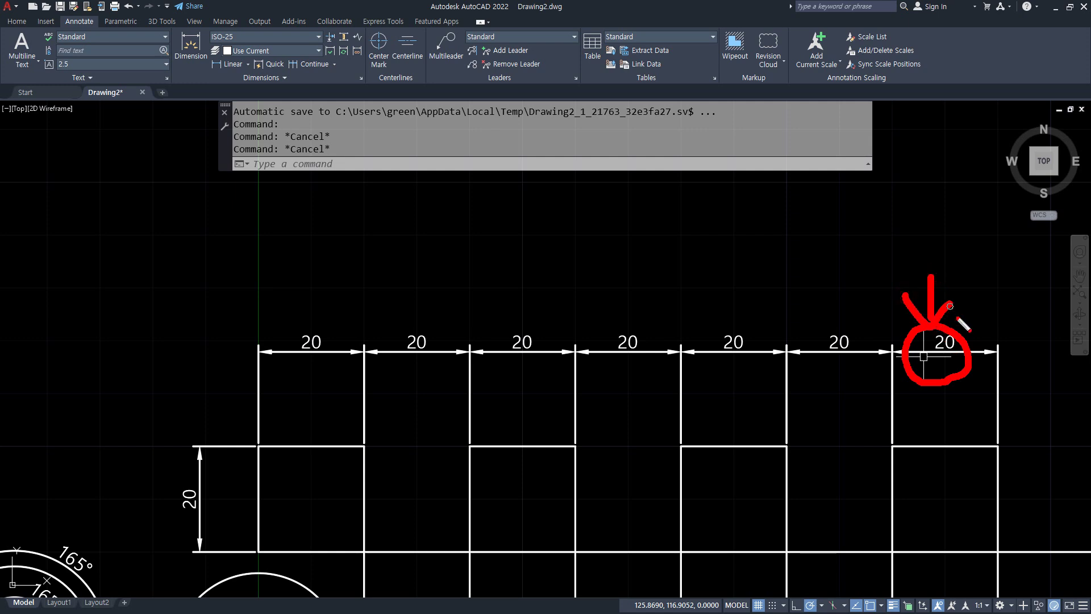
left_click_drag(1007, 432, 982, 366)
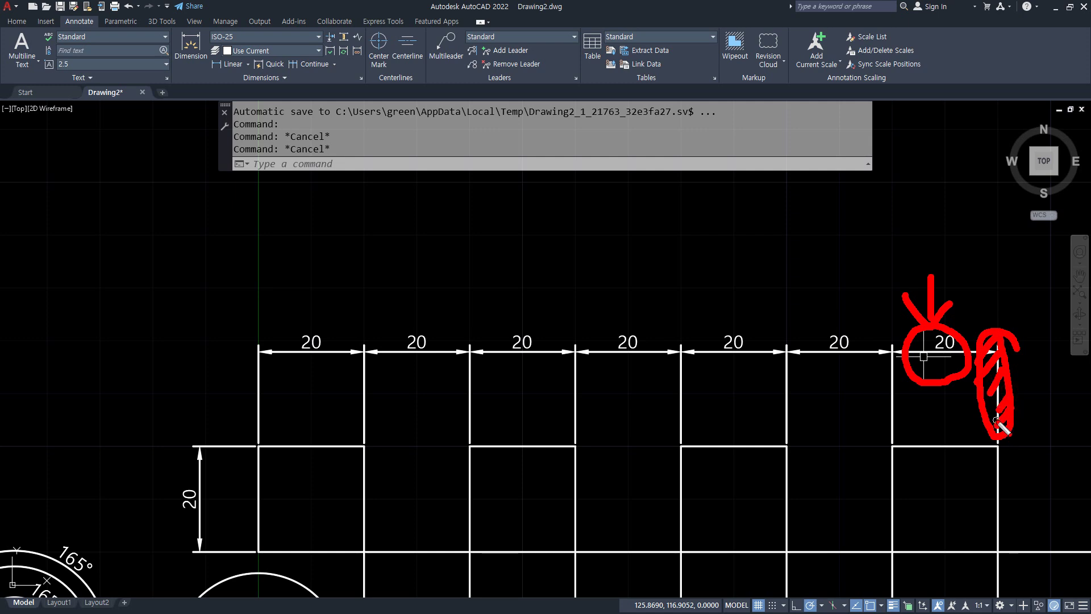
key("Escape")
Erase the dimension above the fourth square and recreate it by continuing the adjacent dimension to the square's top-right corner
left_click(958, 352)
key("Delete")
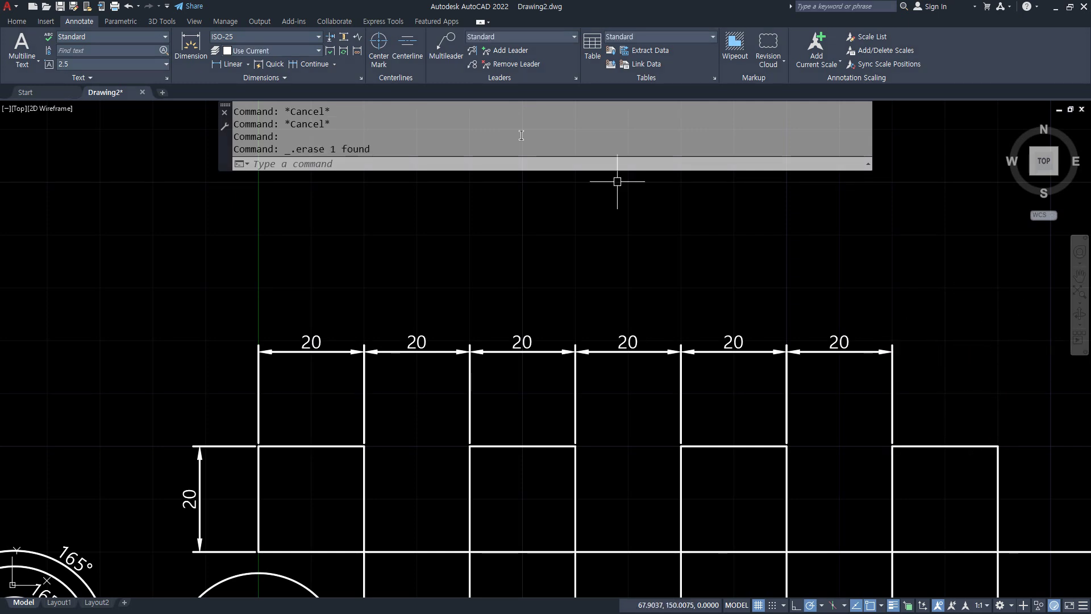
left_click(288, 65)
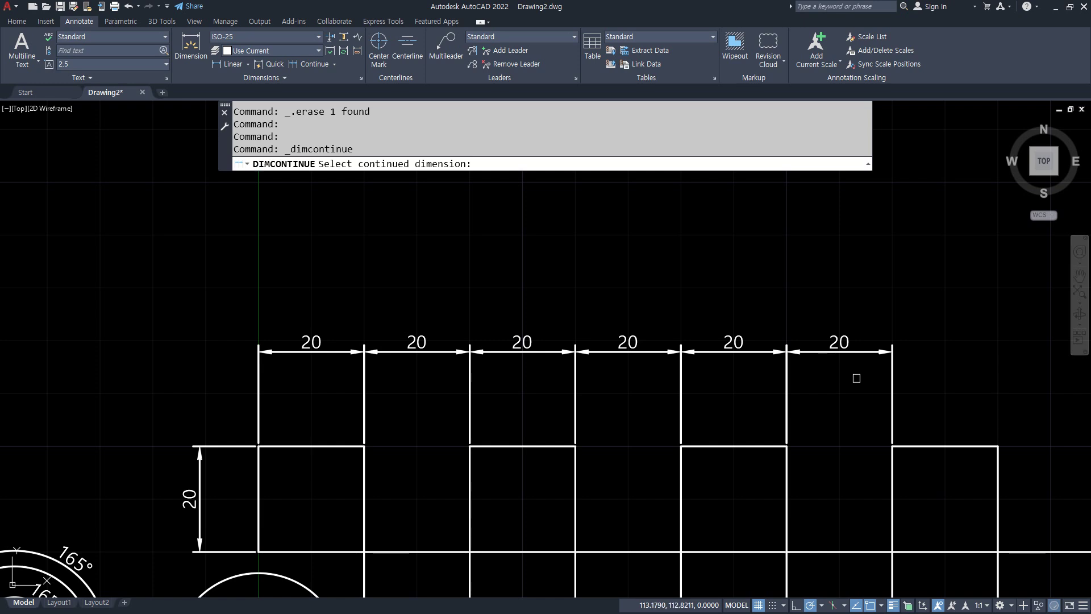
left_click(890, 377)
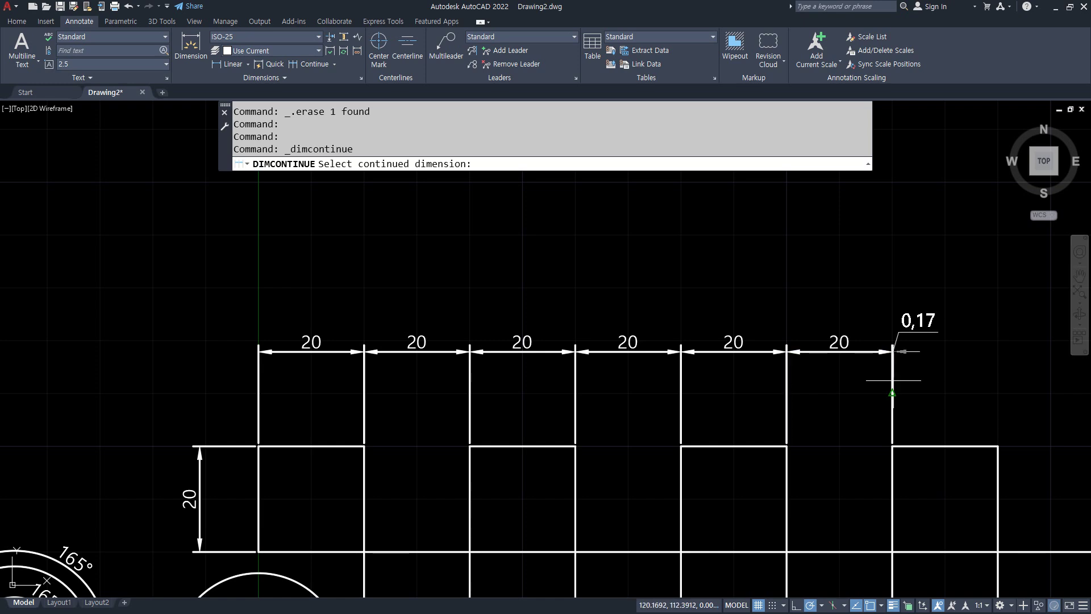
left_click(998, 445)
key("Return")
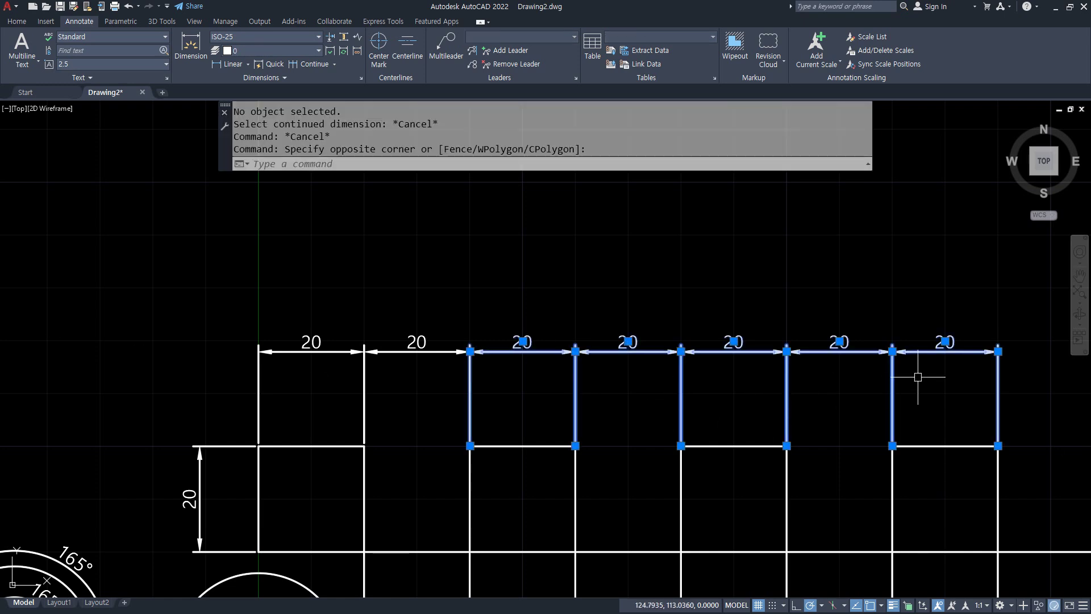
Replace the five rightmost chain dimensions with continued dimensions to the top-right corners of the second, third and fourth squares
key("Delete")
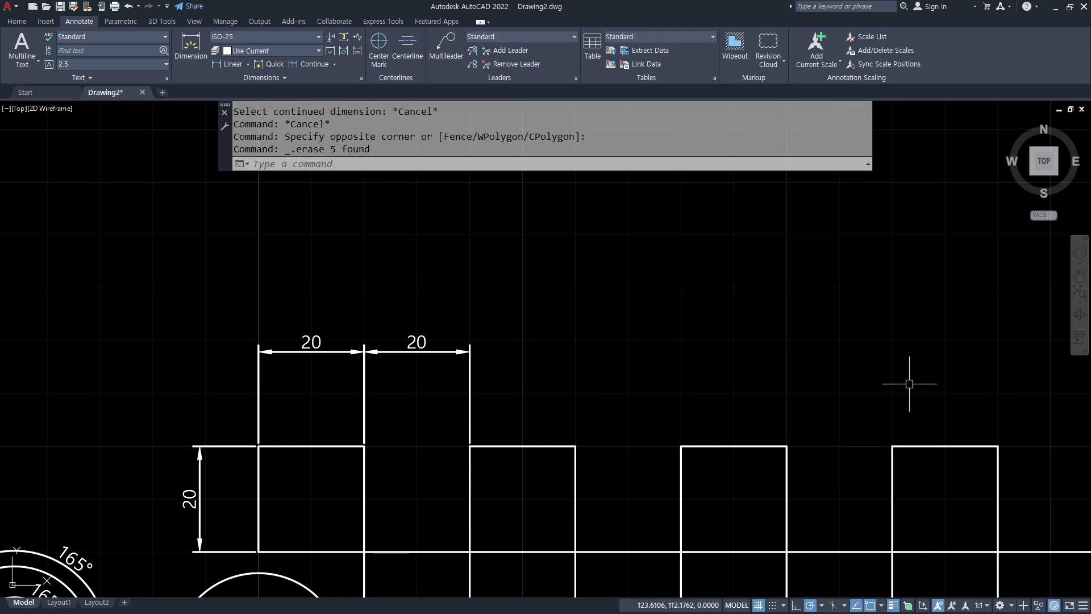
left_click(310, 64)
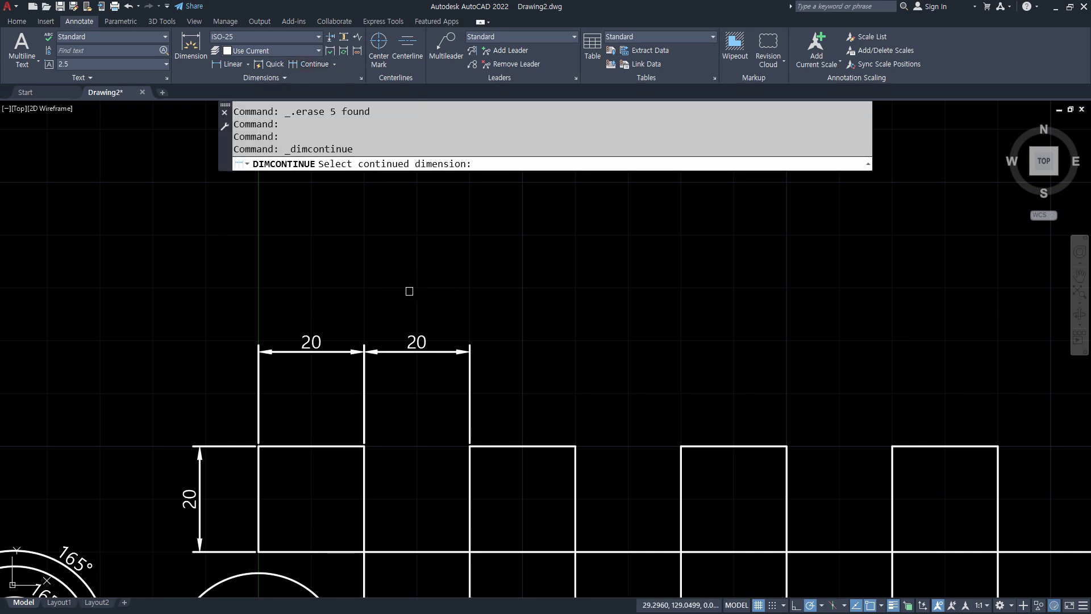
left_click(470, 373)
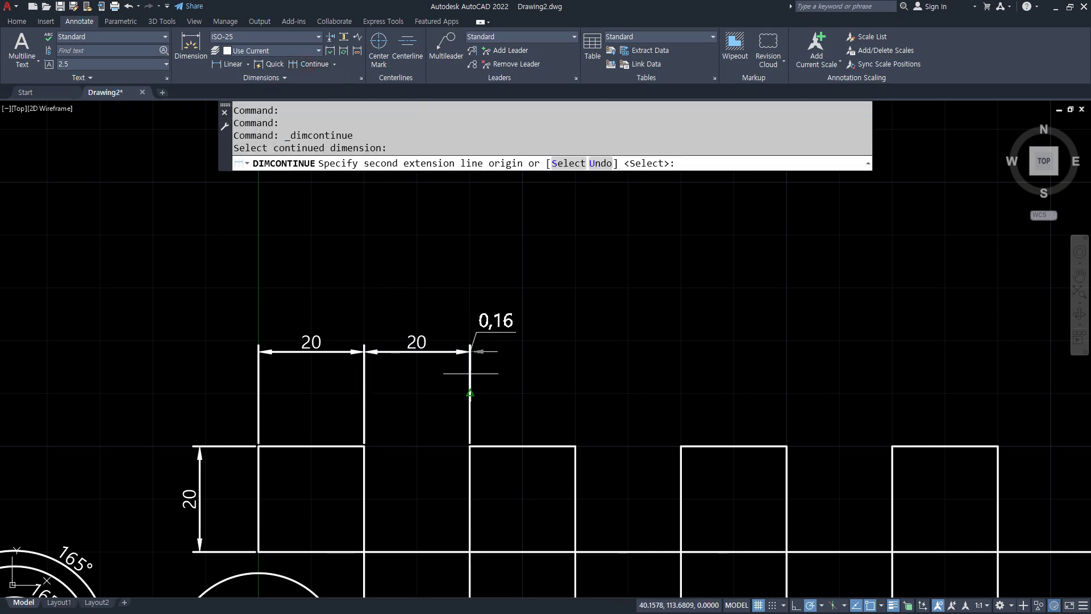
left_click(576, 446)
left_click(787, 445)
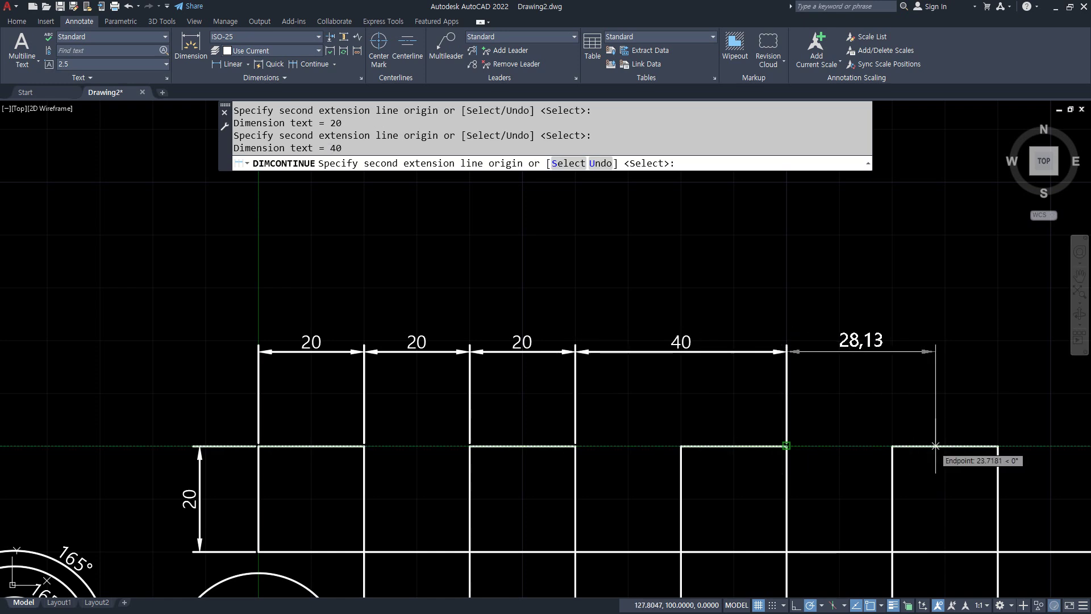
left_click(998, 445)
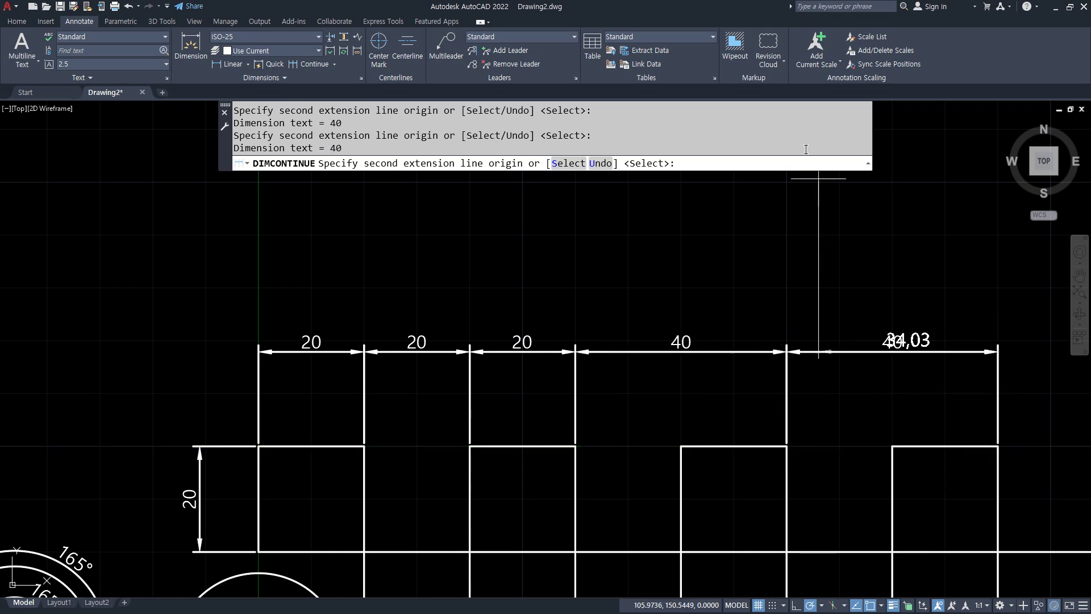
key("Return")
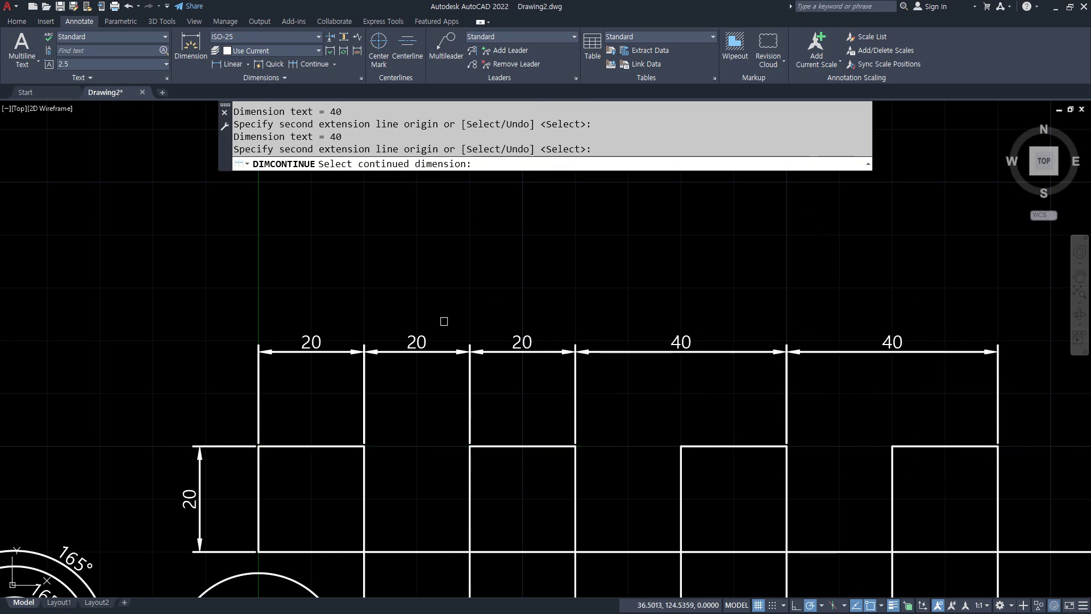
Continue the upper chain leftward to free points by about 31.79 and 10.32, and rightward by about 10.28 and 6.45
left_click(259, 384)
left_click(90, 383)
left_click(36, 373)
key("Return")
left_click(1000, 363)
left_click(1052, 395)
left_click(1086, 414)
key("Return")
Add three continued dimensions to the row below the grid, extending the 40 dimension and the two separate 20 dimensions leftward to the next corners
scroll(780, 397, "down", 2)
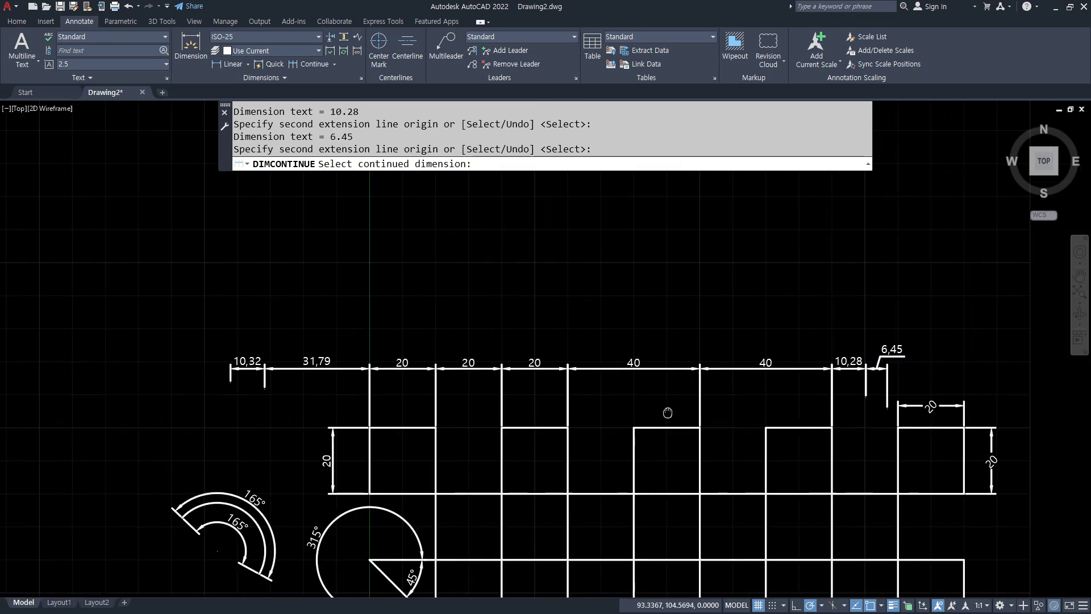
middle_click_drag(664, 412, 682, 302)
scroll(667, 304, "down", 2)
scroll(530, 434, "up", 2)
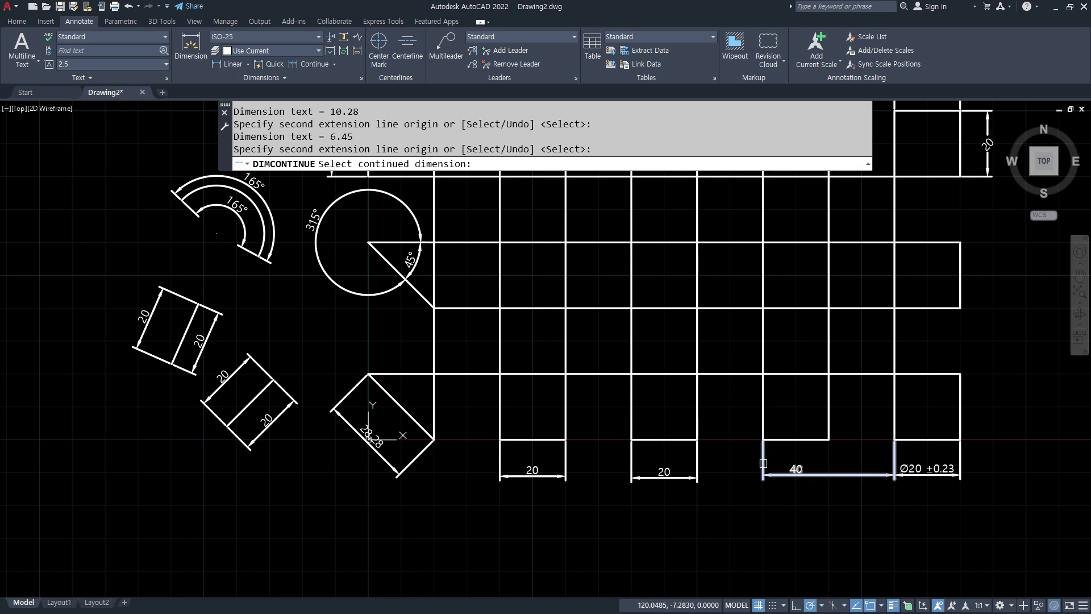
left_click(765, 458)
left_click(697, 440)
key("Return")
left_click(640, 478)
left_click(566, 439)
key("Return")
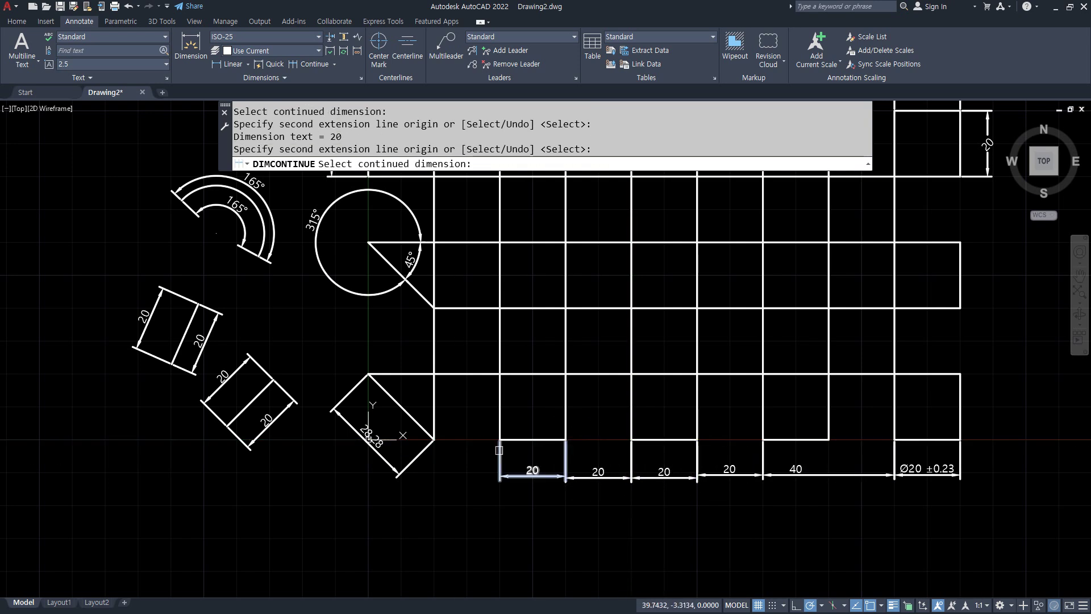
left_click(499, 449)
left_click(434, 440)
key("Return")
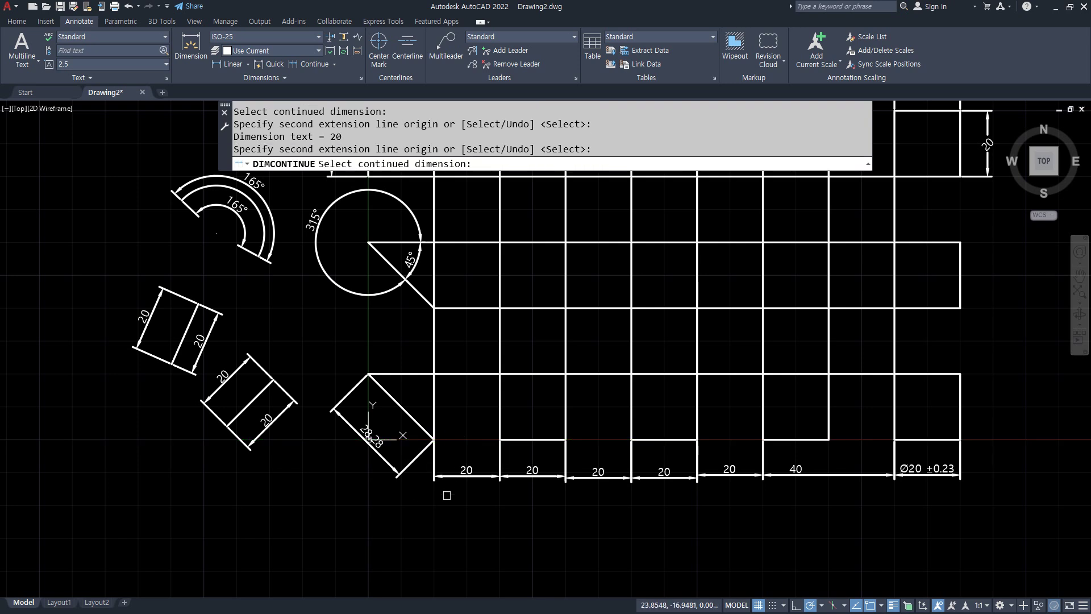
middle_click_drag(431, 500, 438, 515)
key("Escape")
Erase all the horizontal dimensions above and below the grid of squares
scroll(438, 513, "down", 2)
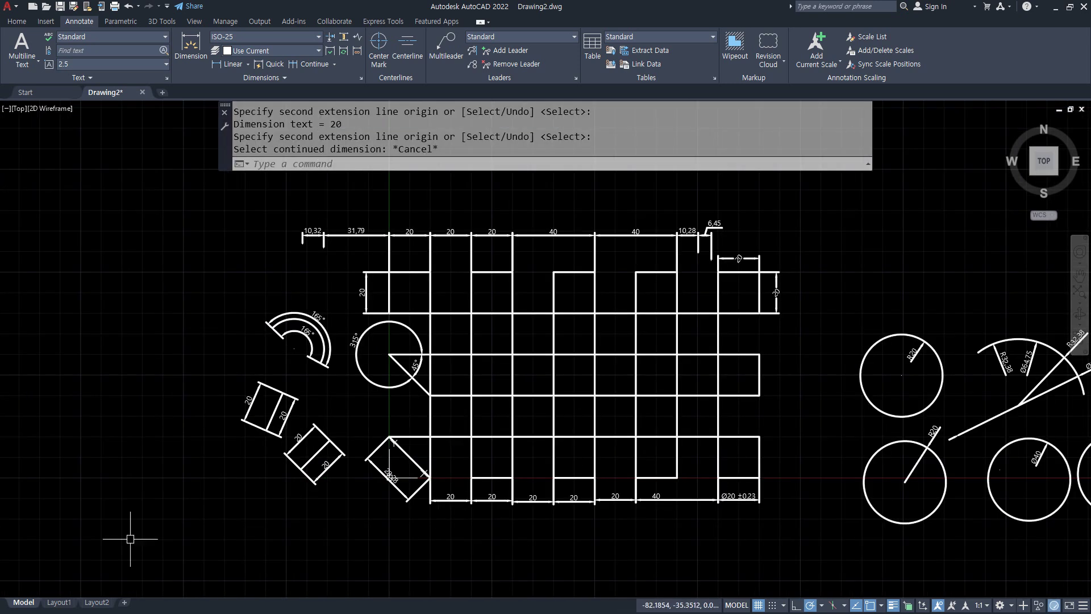
left_click(778, 508)
left_click(418, 483)
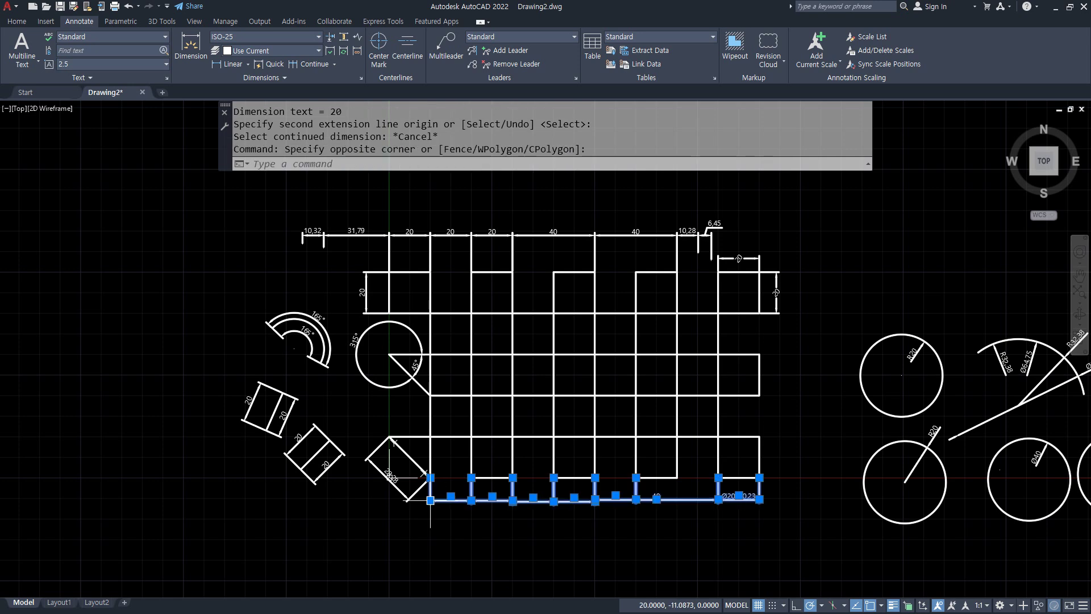
left_click(757, 224)
left_click(264, 243)
key("Delete")
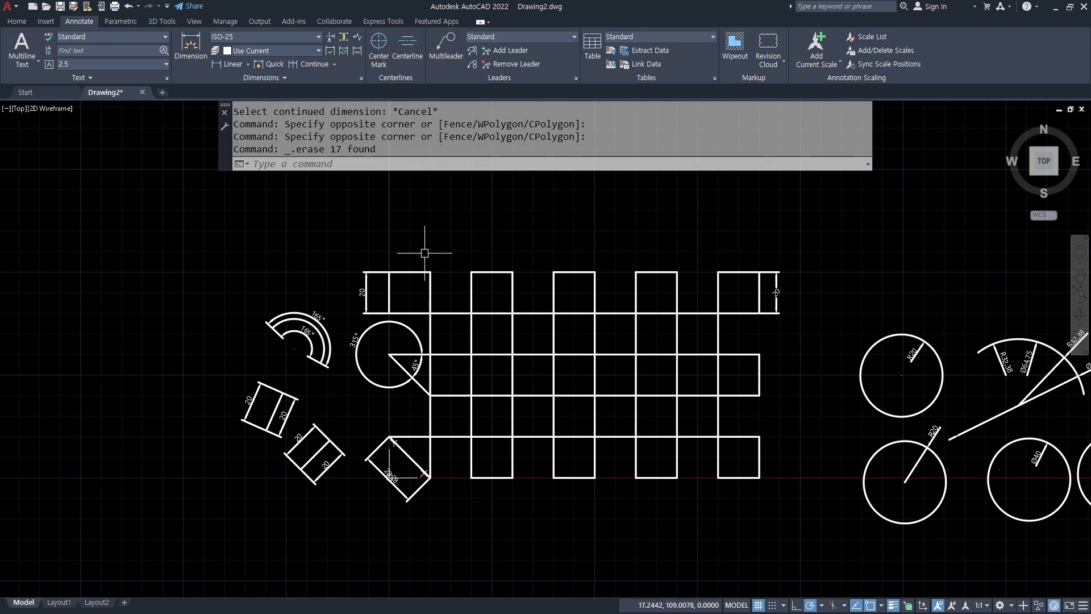
Erase the vertical height dimension beside the first square of the upper row
scroll(398, 262, "up", 5)
mouse_move(295, 307)
left_mouse_down()
mouse_move(183, 336)
mouse_move(178, 312)
mouse_move(170, 318)
left_mouse_up()
key("Delete")
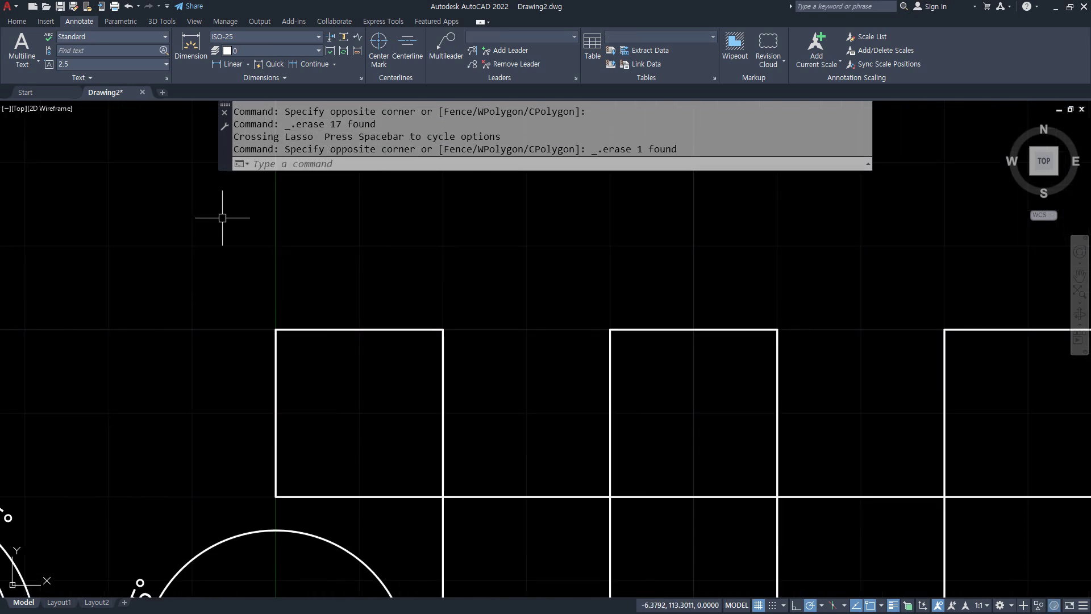
Add a linear dimension above the first square from its top-left corner to its top-right corner
left_click(228, 65)
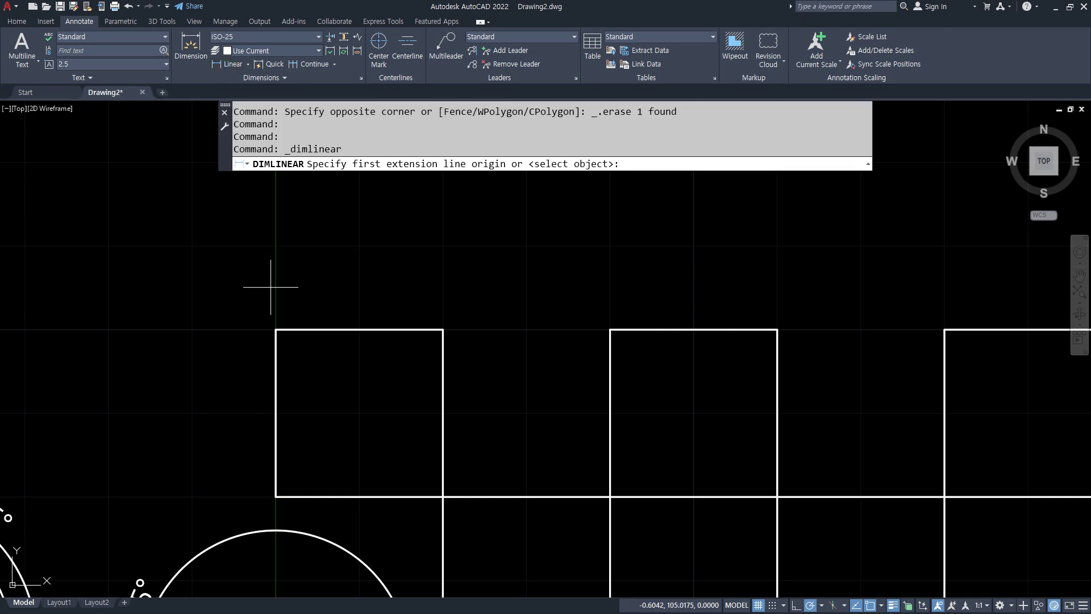
left_click(276, 330)
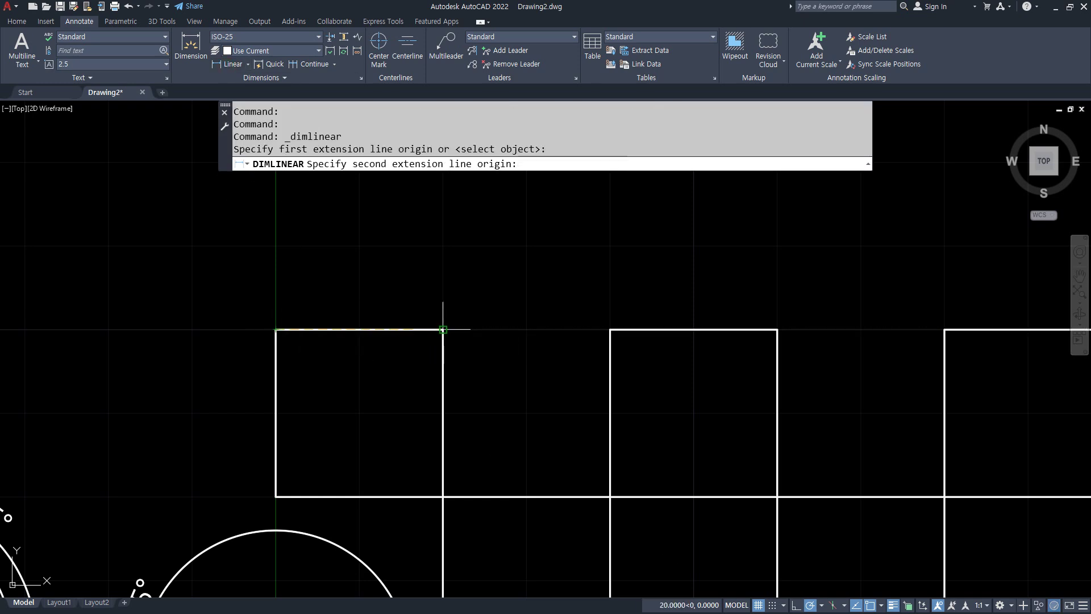
left_click(443, 330)
left_click(392, 265)
middle_click_drag(391, 265, 375, 315)
left_click_drag(255, 192, 254, 483)
mouse_move(256, 257)
left_mouse_down()
mouse_move(580, 258)
mouse_move(600, 390)
left_mouse_up()
left_click_drag(241, 188, 927, 230)
left_click_drag(908, 194, 908, 389)
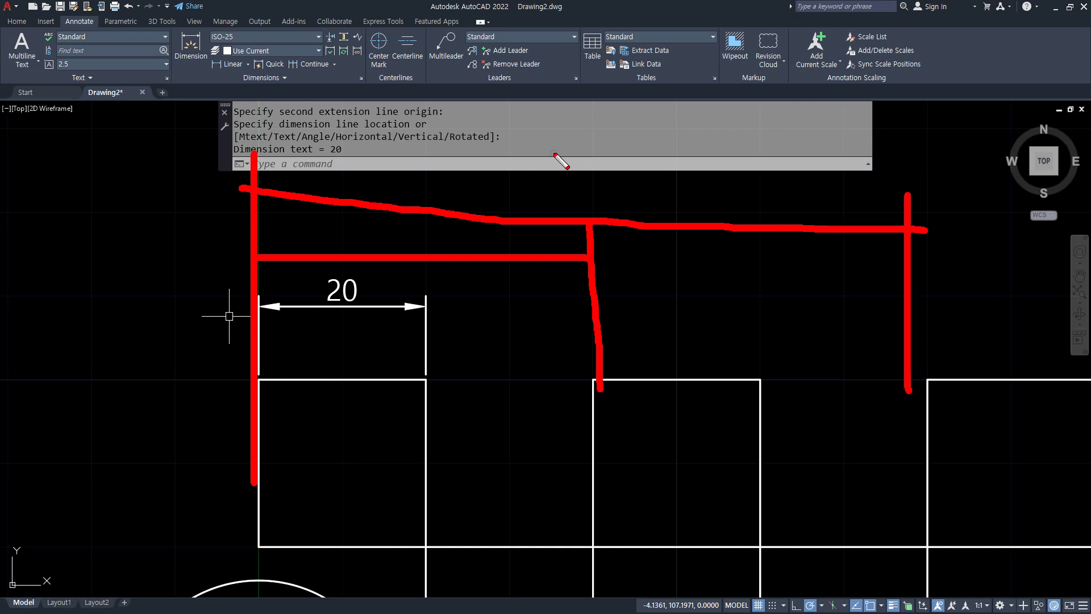
key("Escape")
Add six baseline dimensions from the first square's left edge to each following top corner, up to the fourth square's top-right corner
left_click(334, 64)
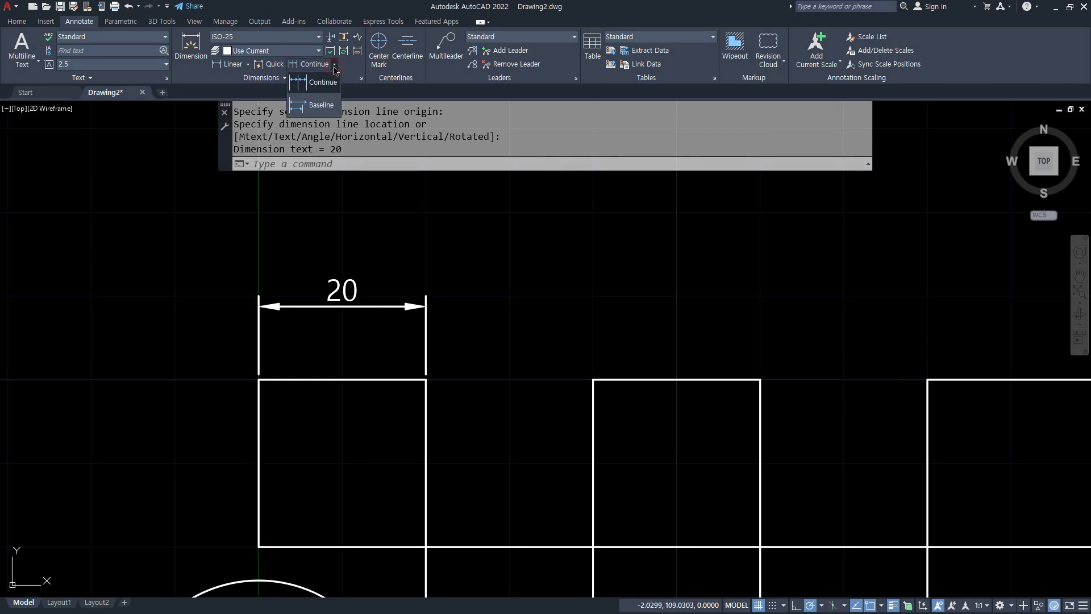
left_click(325, 107)
left_click(593, 379)
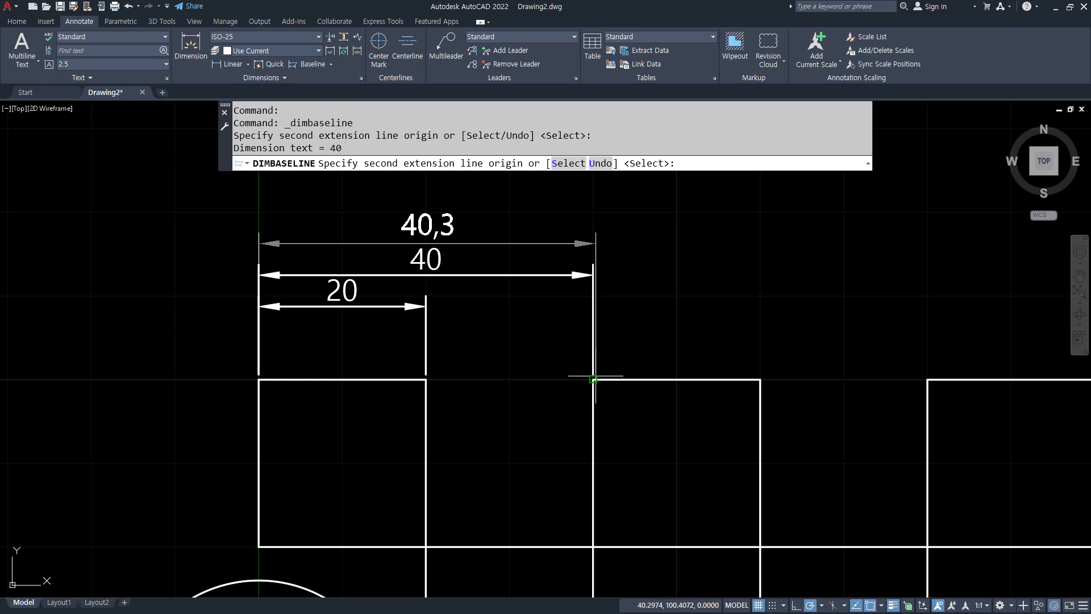
left_click(760, 380)
left_click(927, 379)
scroll(575, 451, "down", 2)
left_click(741, 460)
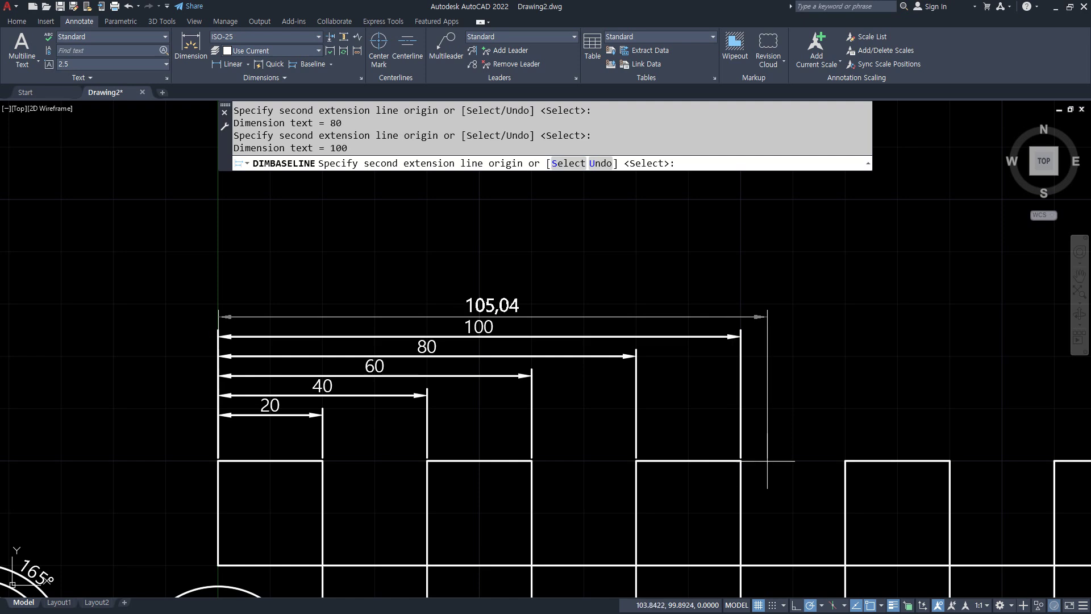
left_click(845, 460)
left_click(950, 461)
key("Escape")
mouse_move(211, 256)
left_mouse_down()
mouse_move(185, 443)
mouse_move(246, 443)
mouse_move(221, 264)
mouse_move(223, 334)
left_mouse_up()
left_click_drag(235, 400, 201, 420)
left_click_drag(234, 415, 204, 462)
key("Escape")
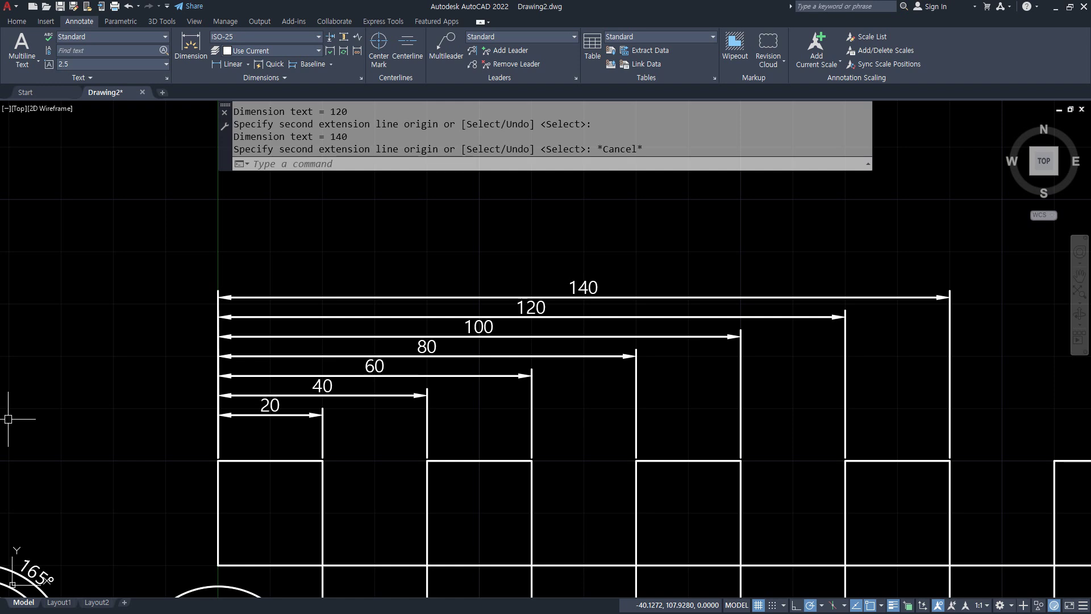
Erase the five uppermost baseline dimensions, from 60 to 140, above the row of squares
left_click(423, 298)
left_click(431, 275)
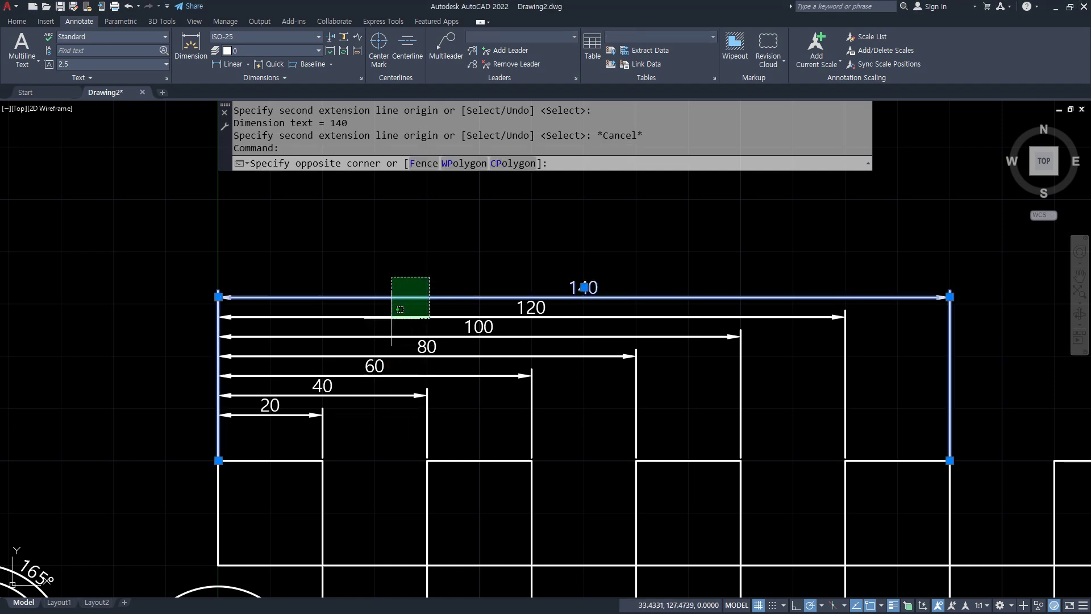
left_click(363, 380)
key("Delete")
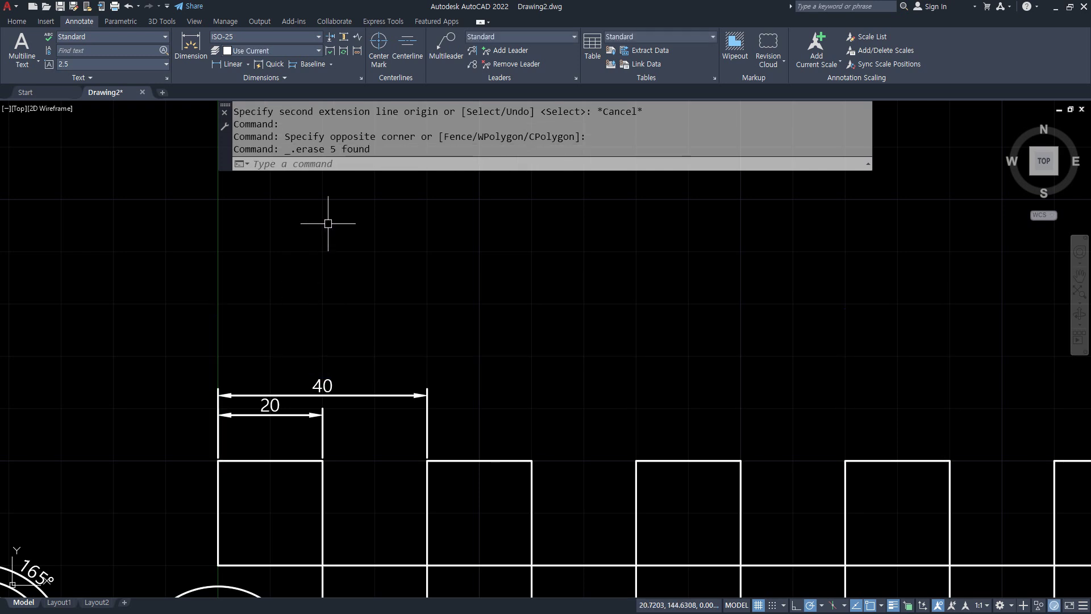
Add four baseline dimensions measured from the first square's left edge to the second square's top-right corner and the next three corners
left_click(312, 64)
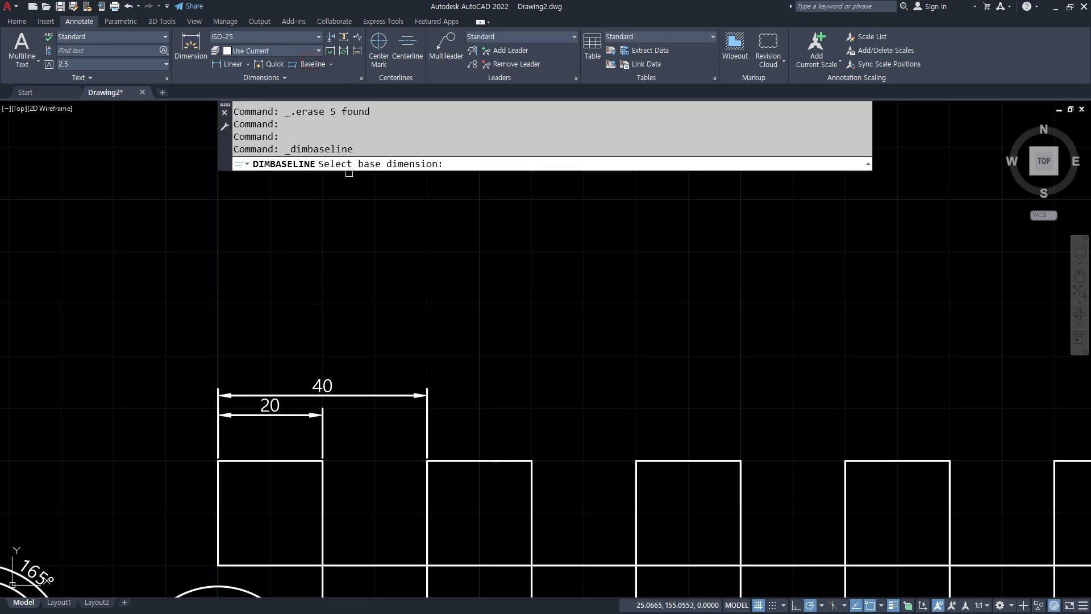
left_click(217, 429)
left_click(532, 461)
left_click(636, 461)
left_click(740, 460)
left_click(845, 460)
key("Escape")
Erase all six stacked dimensions above the row of squares
left_click(650, 243)
left_click(195, 445)
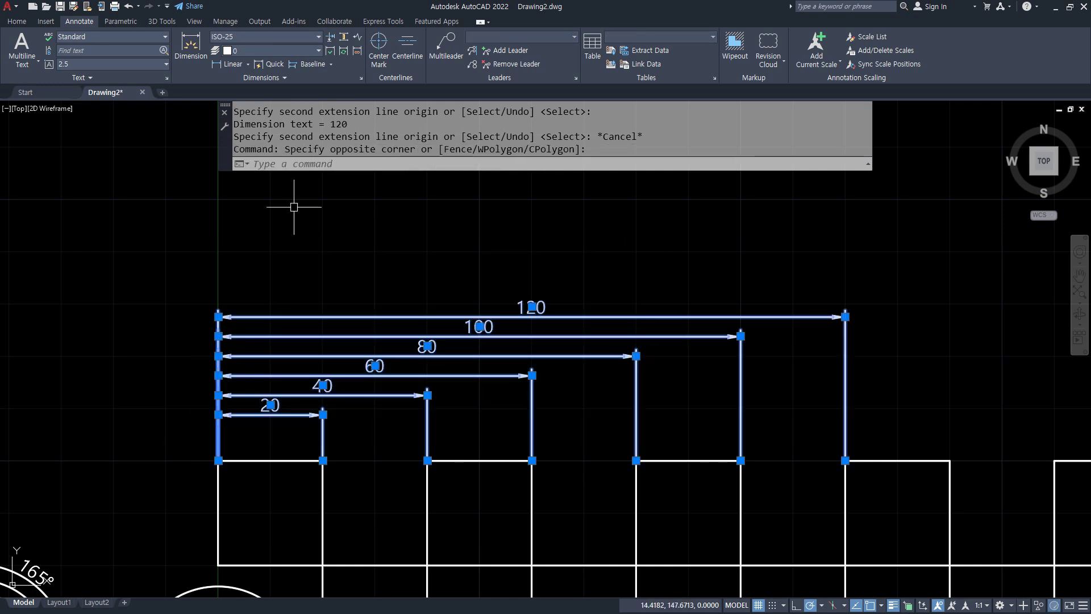
type("e")
key("Return")
Add a linear dimension above the second square and a baseline dimension from its left edge to the first square's top-right corner
left_click(229, 64)
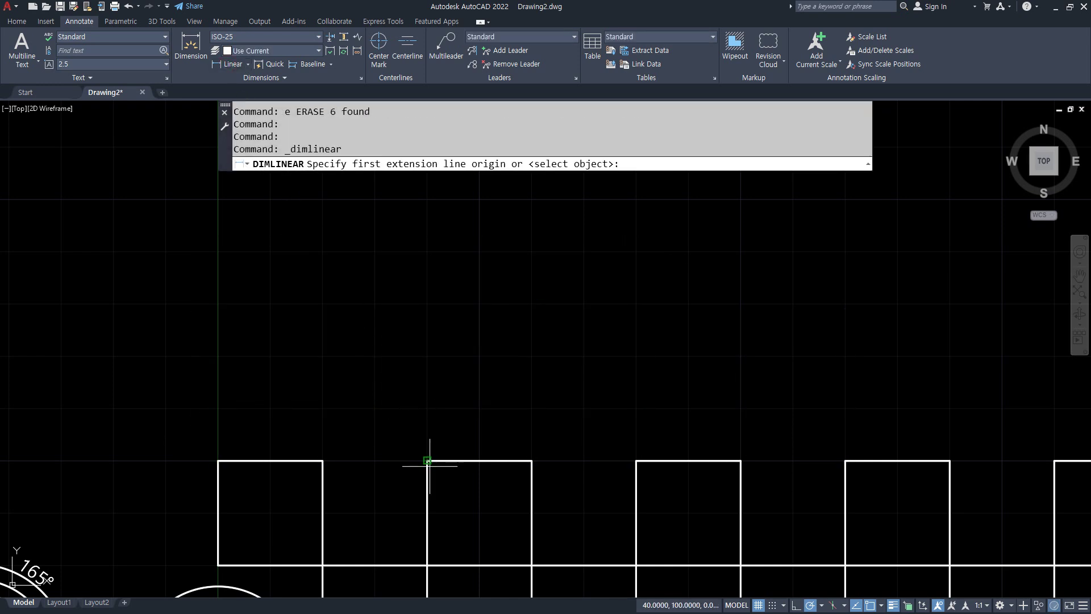
left_click(427, 460)
left_click(531, 460)
left_click(479, 398)
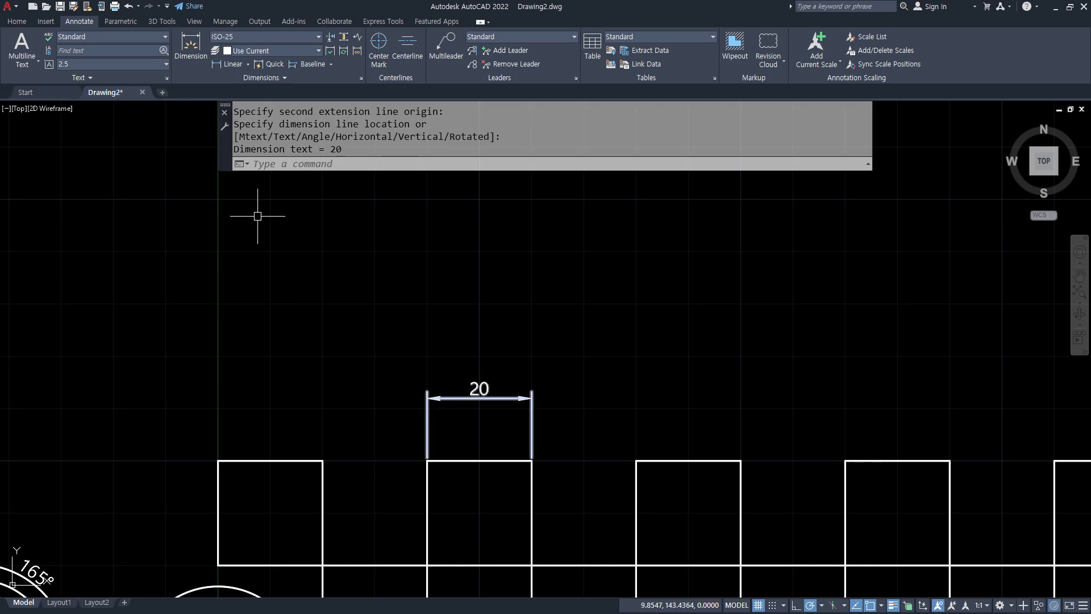
left_click(310, 64)
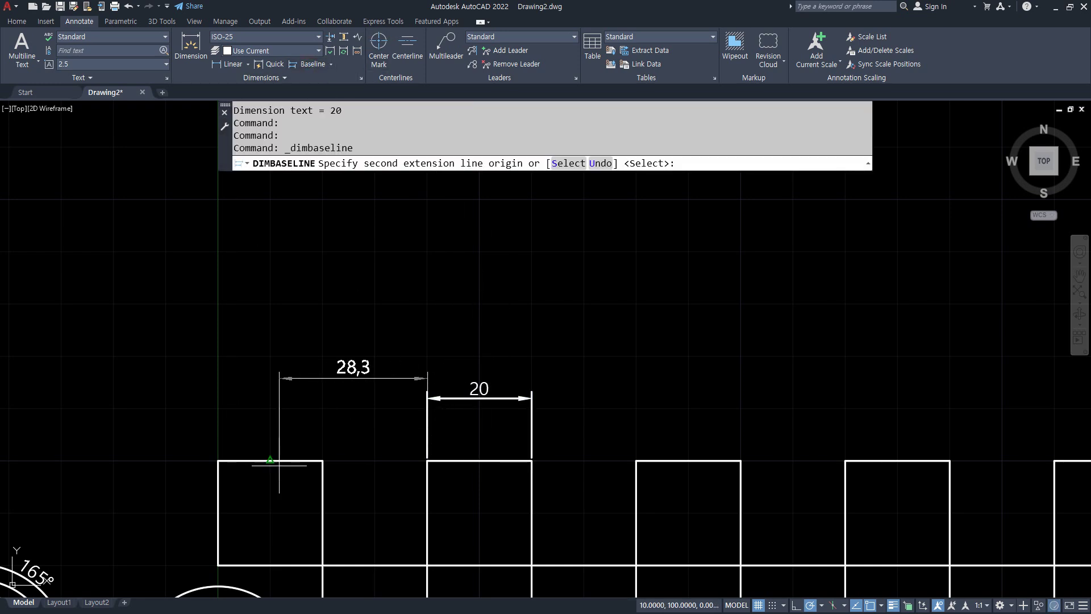
left_click(322, 461)
Select the right end of the second square's dimension as the base and add baseline dimensions to both top corners of the third square
key("Return")
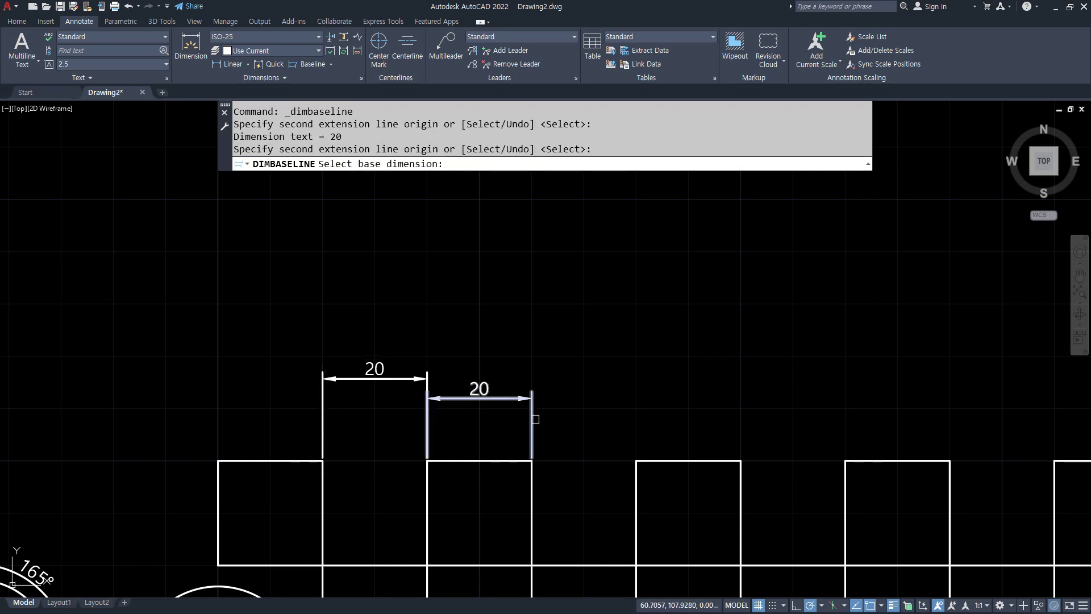
left_click(533, 419)
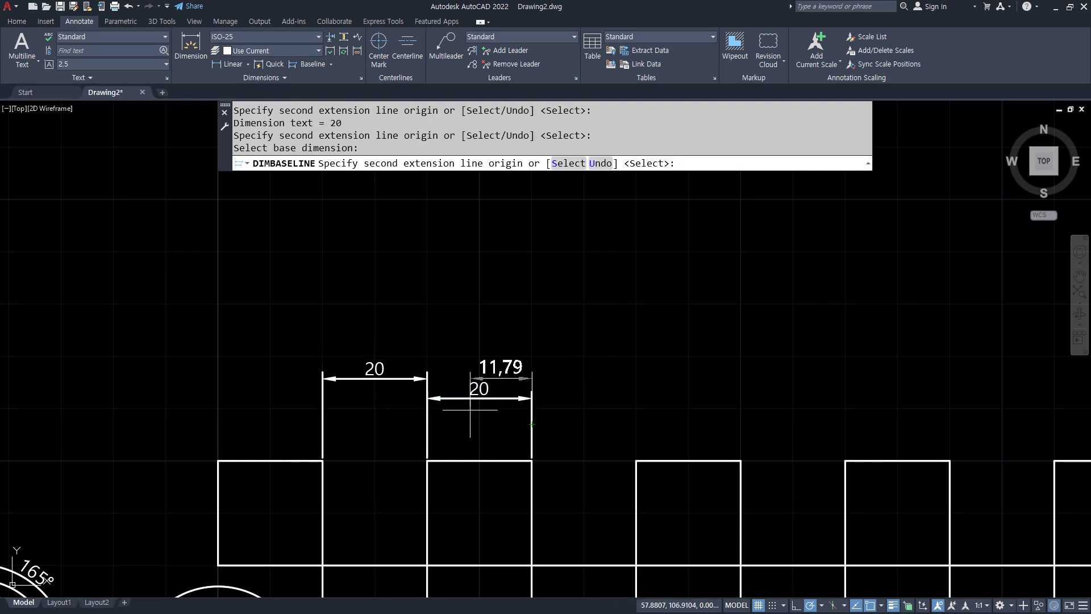
left_click(636, 460)
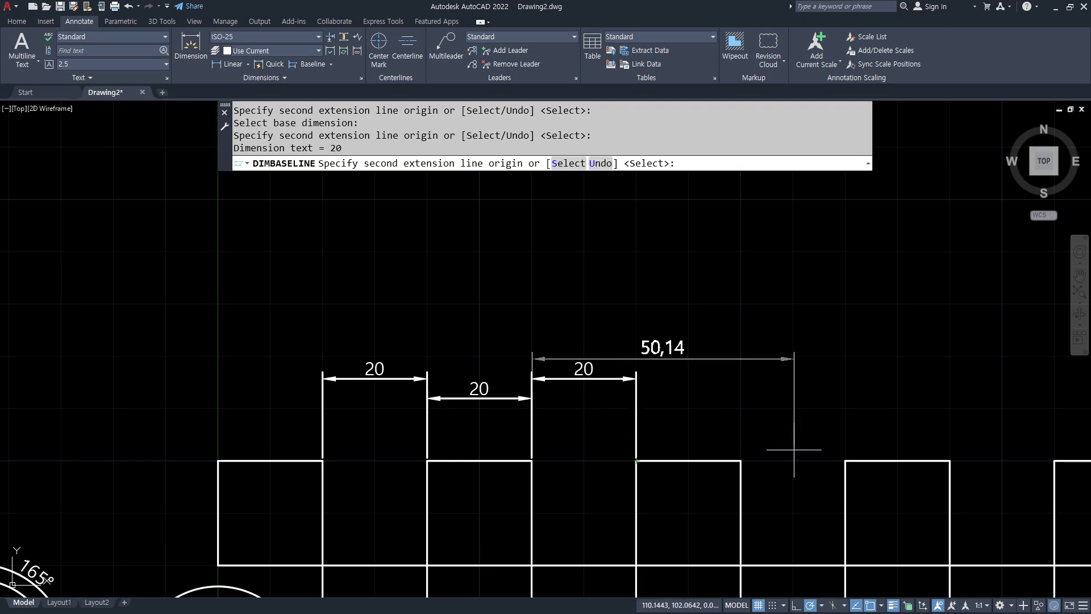
left_click(742, 460)
key("Return")
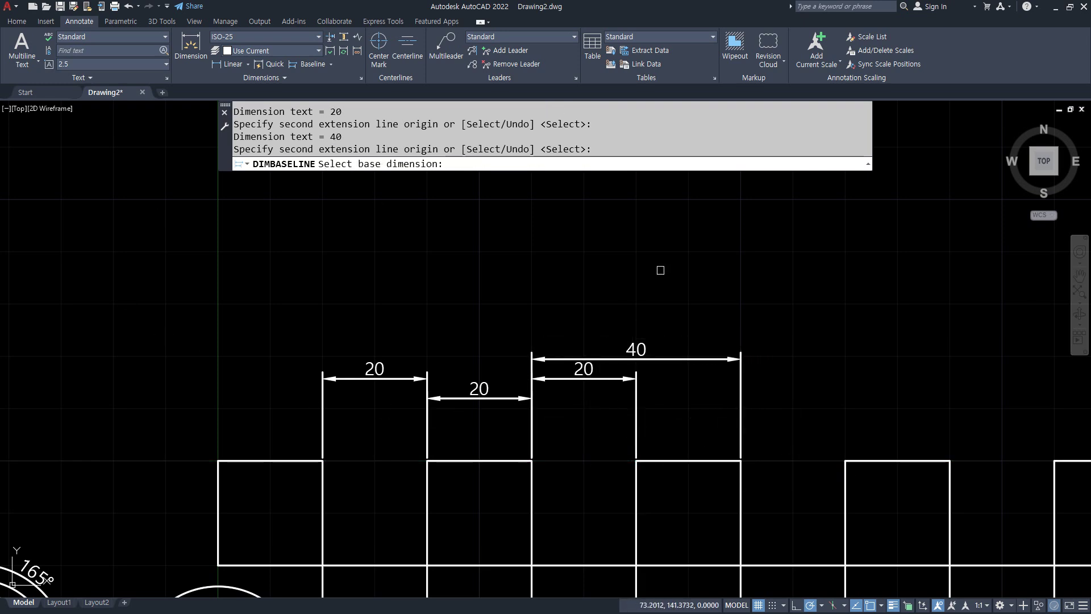
key("Escape")
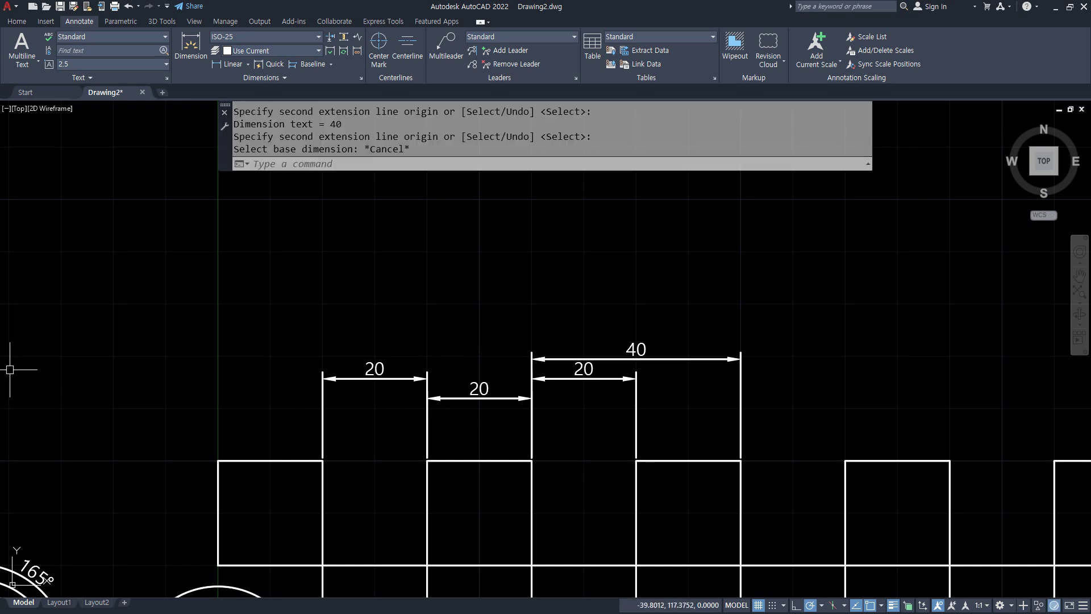
double_click(472, 338)
key("Escape")
key("Escape")
key("Escape")
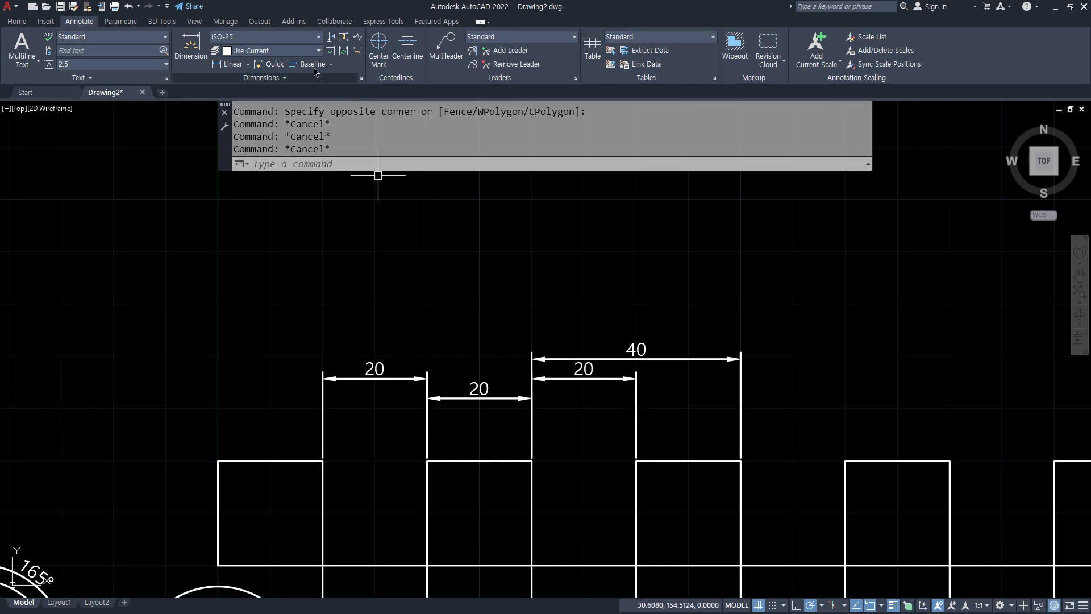
Add another baseline dimension from the second square's right edge to the fourth square's top-left corner
key("Return")
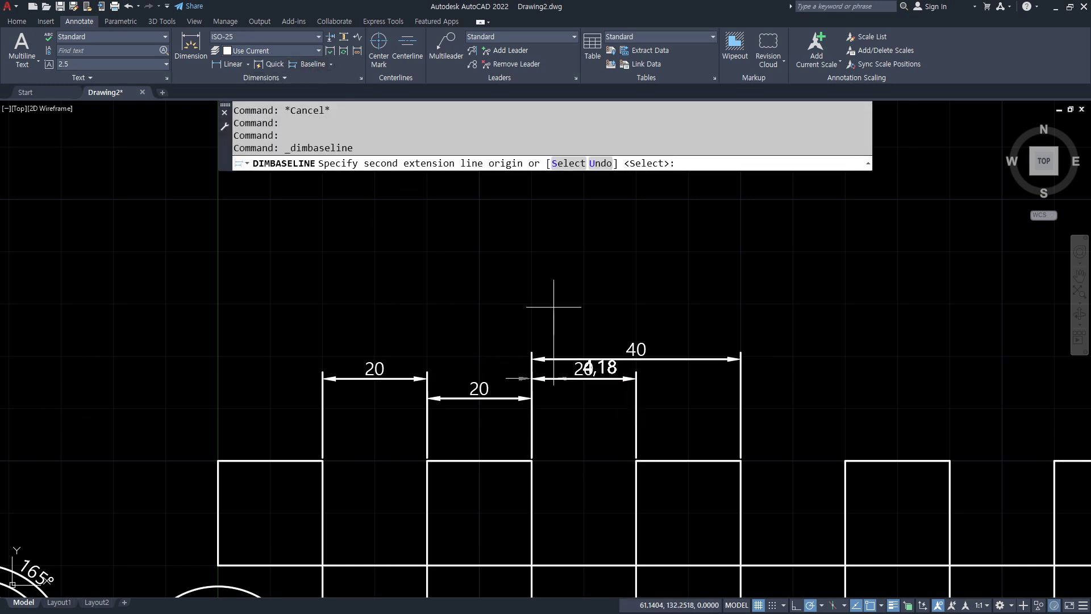
left_click(845, 461)
scroll(675, 381, "up", 4)
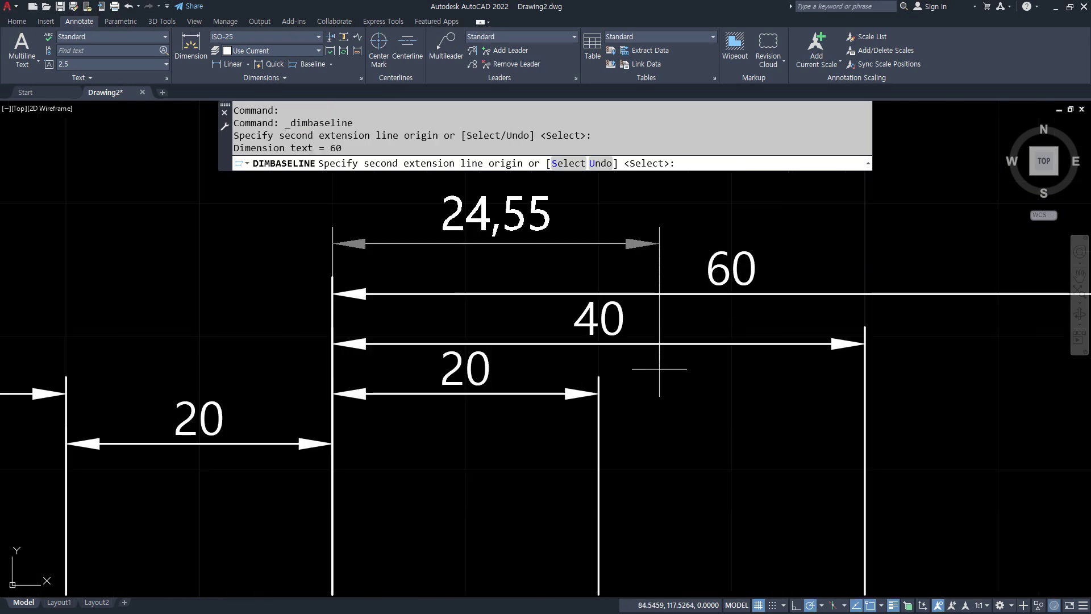
key("Escape")
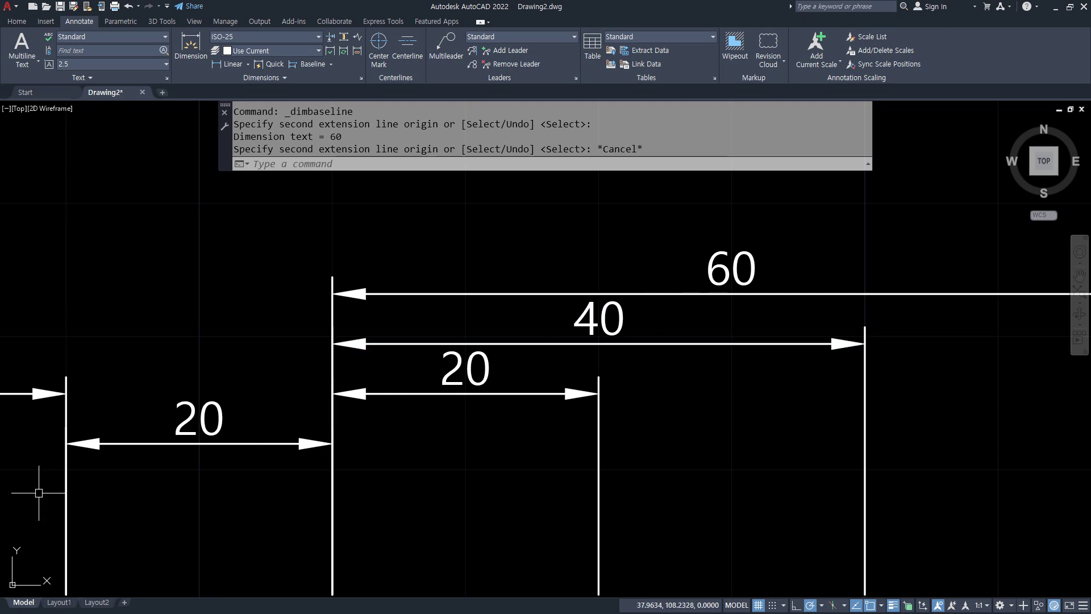
Switch to Notepad and replace the whole existing note with "Dimstyle ("
key("alt+Tab")
key("ctrl+a")
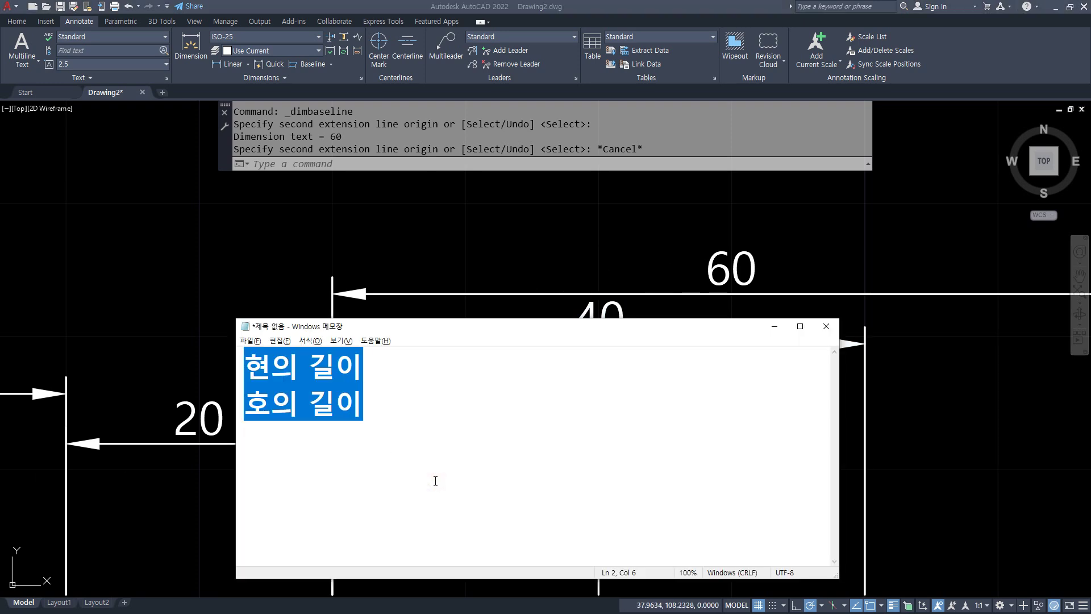
type("ㅇ")
key("BackSpace")
type("Dimstyle (ㄹ")
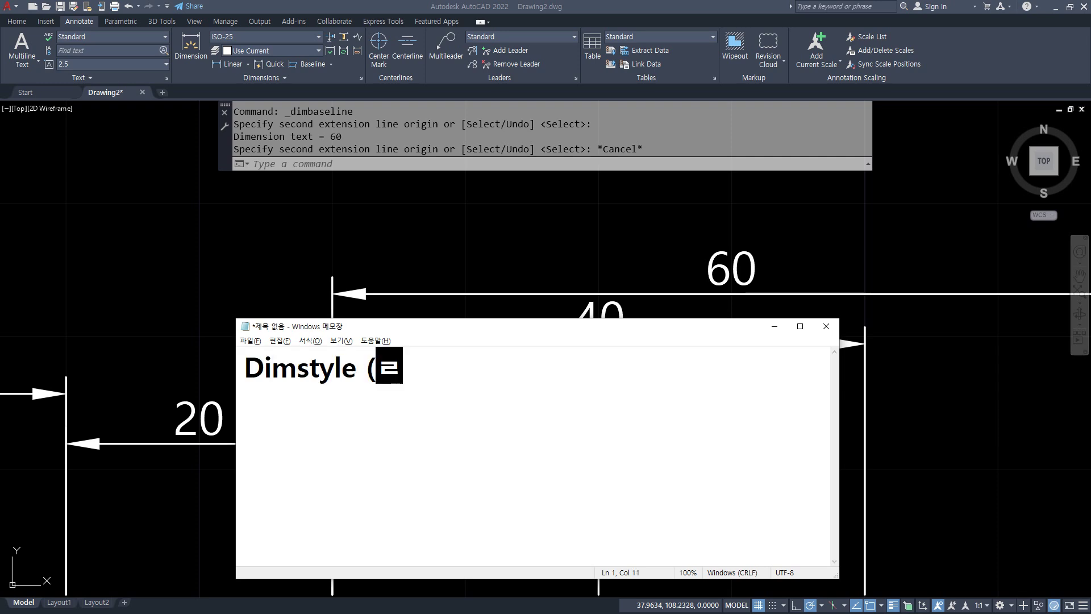
key("BackSpace")
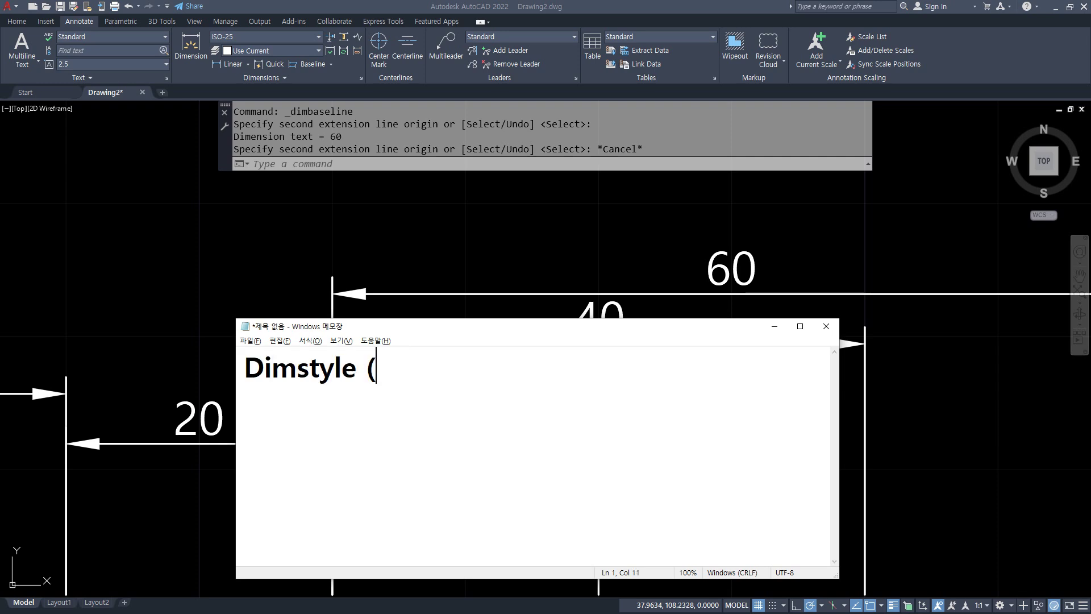
Complete the note line as "Dimstyle (D 치수유형설정, 치수변수)" and highlight the shortcut letter D
type("D ㅊ;스")
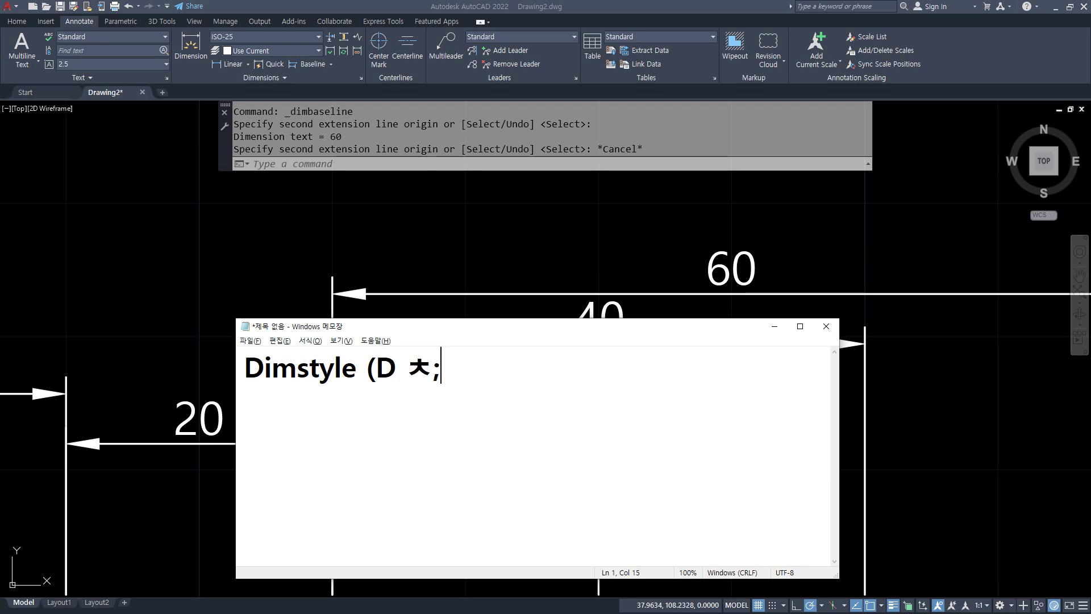
key("BackSpace")
key("BackSpace")
key("BackSpace")
key("BackSpace")
type("ㅅ")
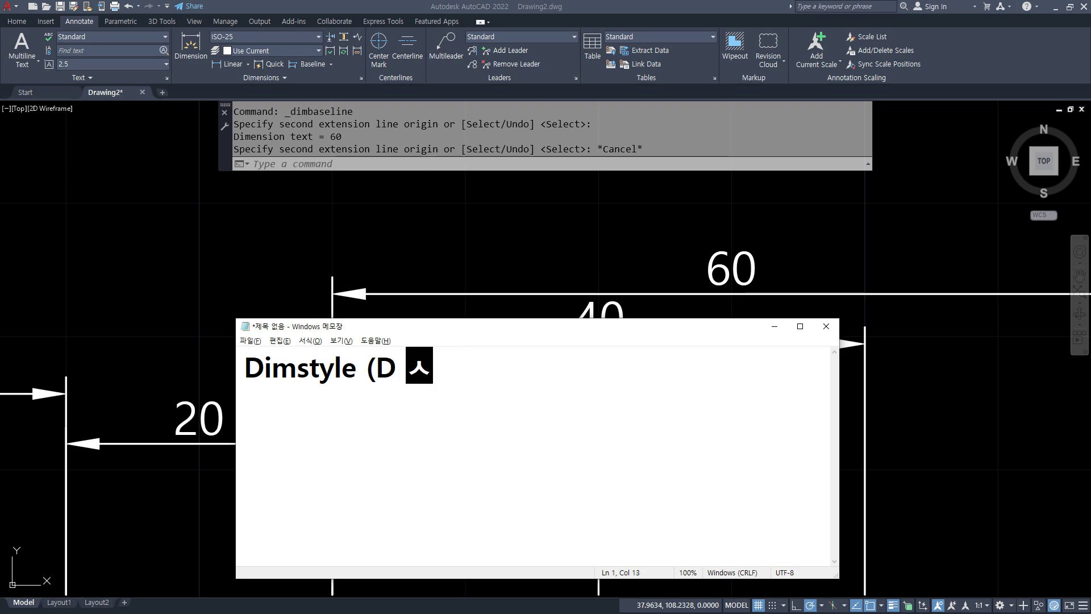
type("수유형")
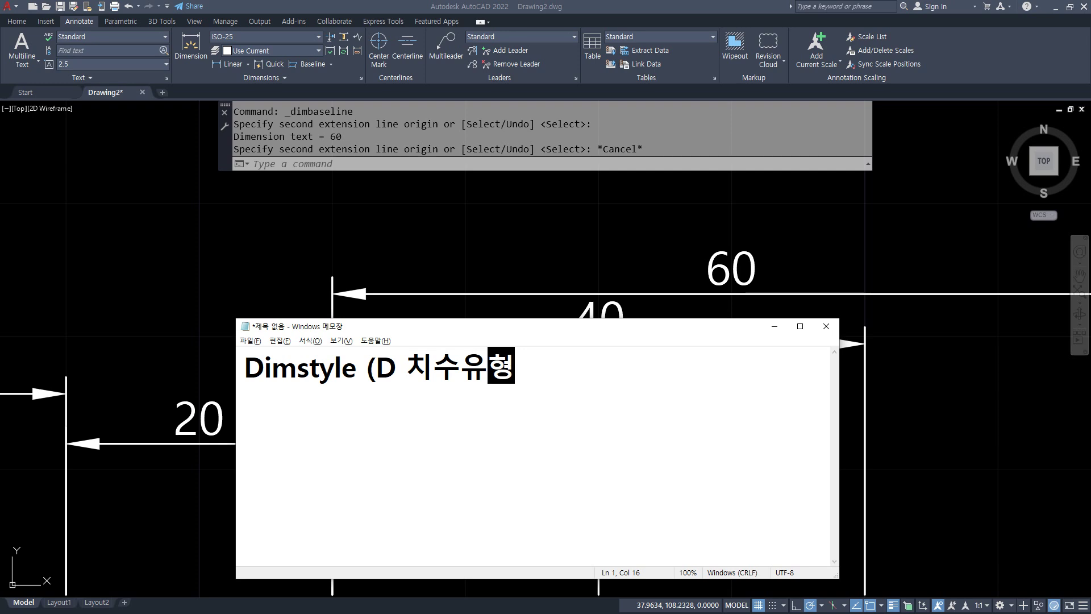
type("ㅅㄹ저")
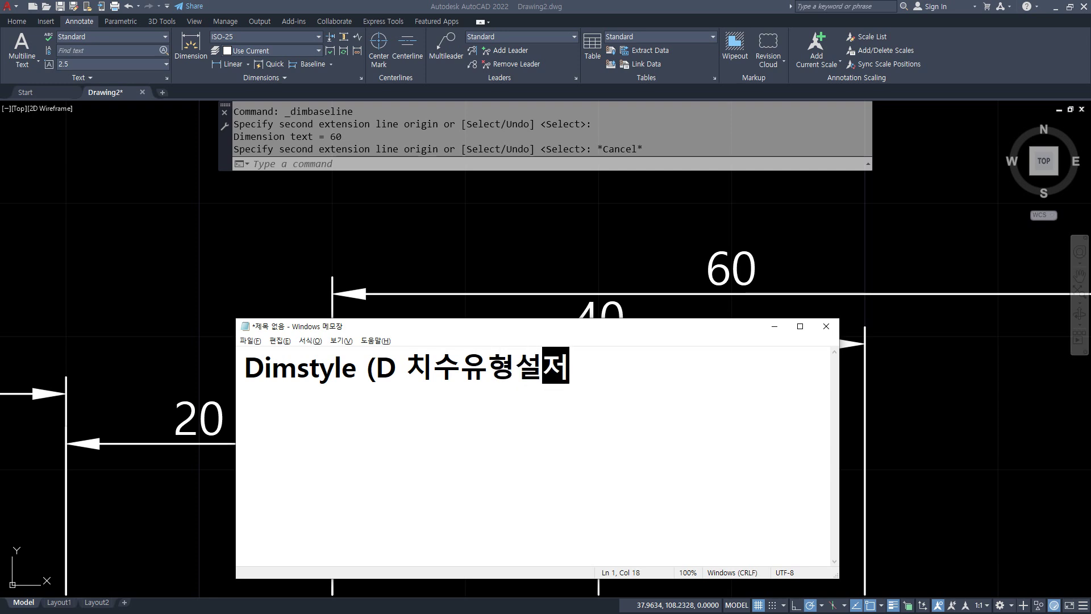
type(")")
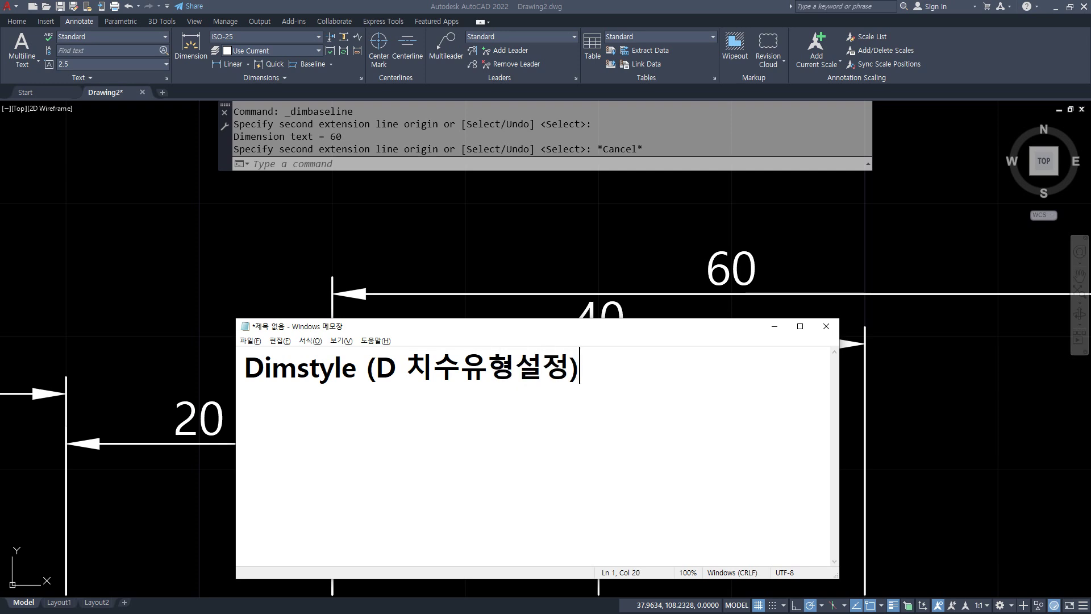
type("치수변수")
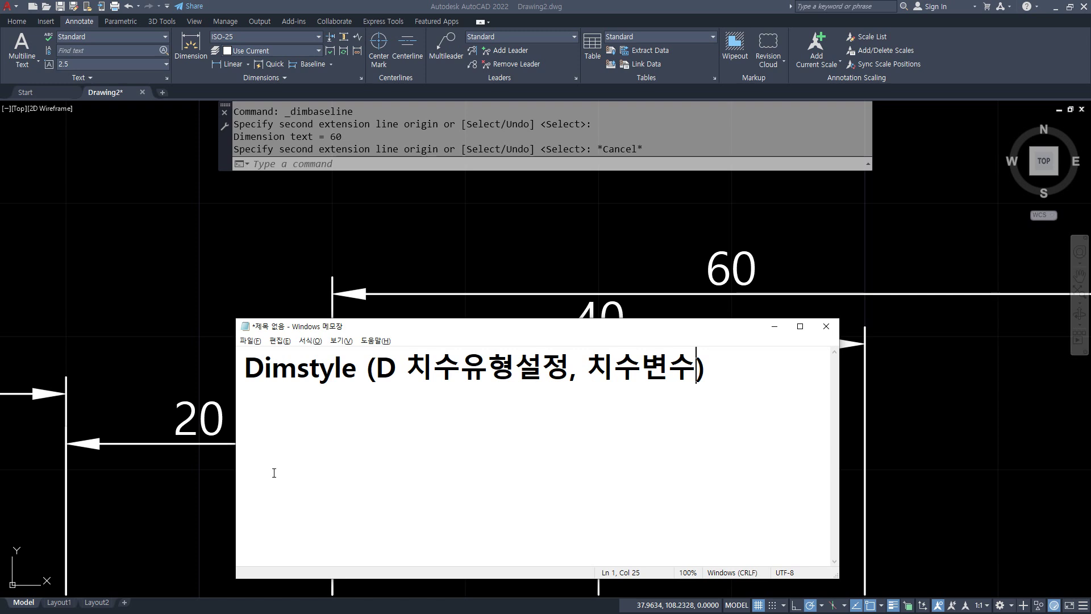
left_click_drag(397, 370, 376, 369)
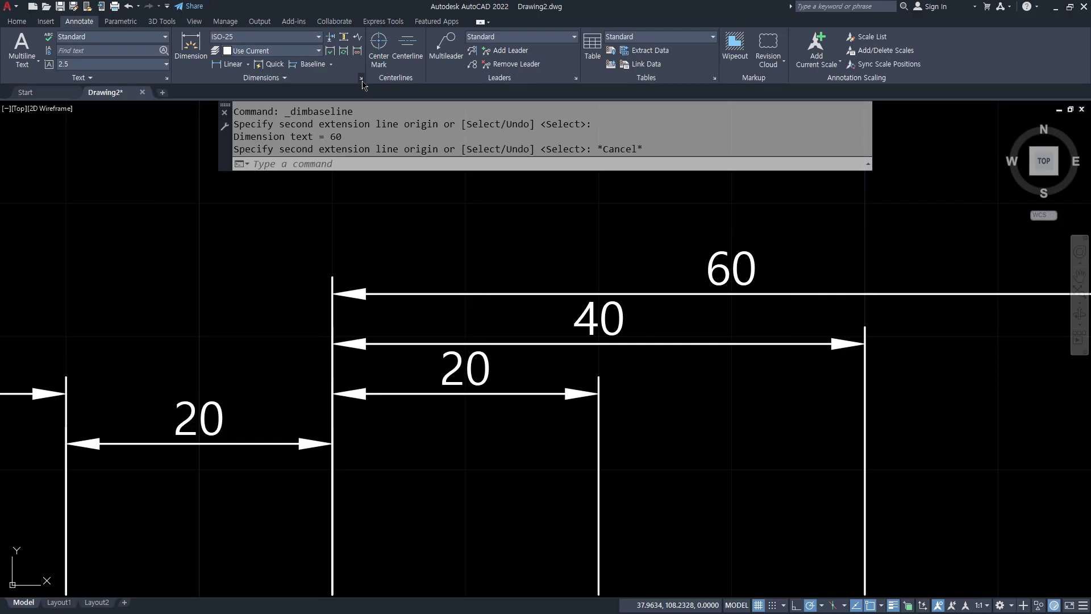
Return to AutoCAD, open the ISO-25 dimension style for modification and move its settings dialog toward the middle of the screen
left_click(362, 80)
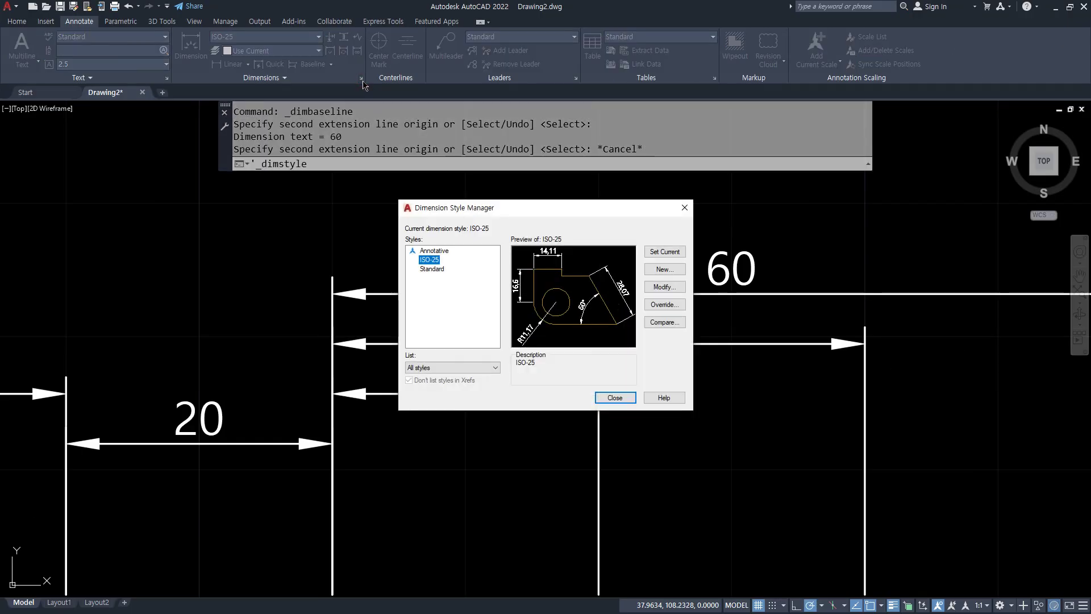
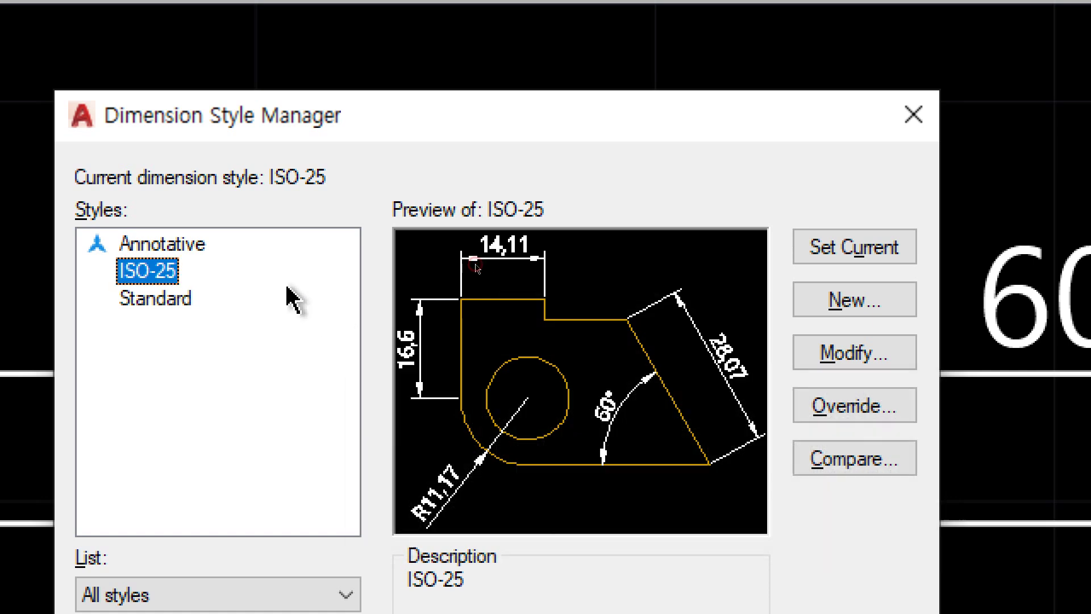
left_click(839, 358)
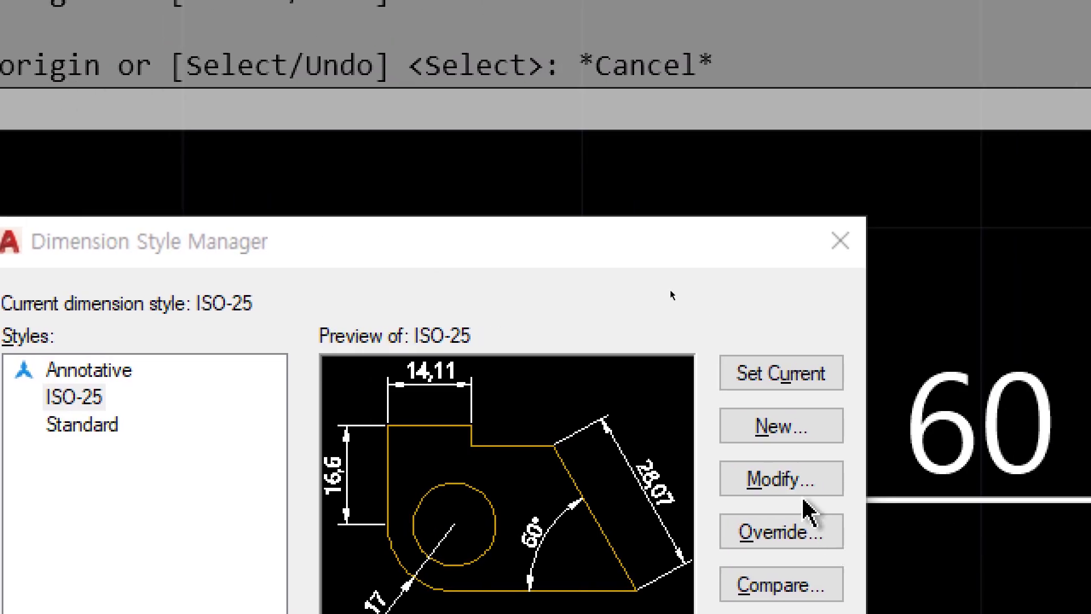
left_click(791, 479)
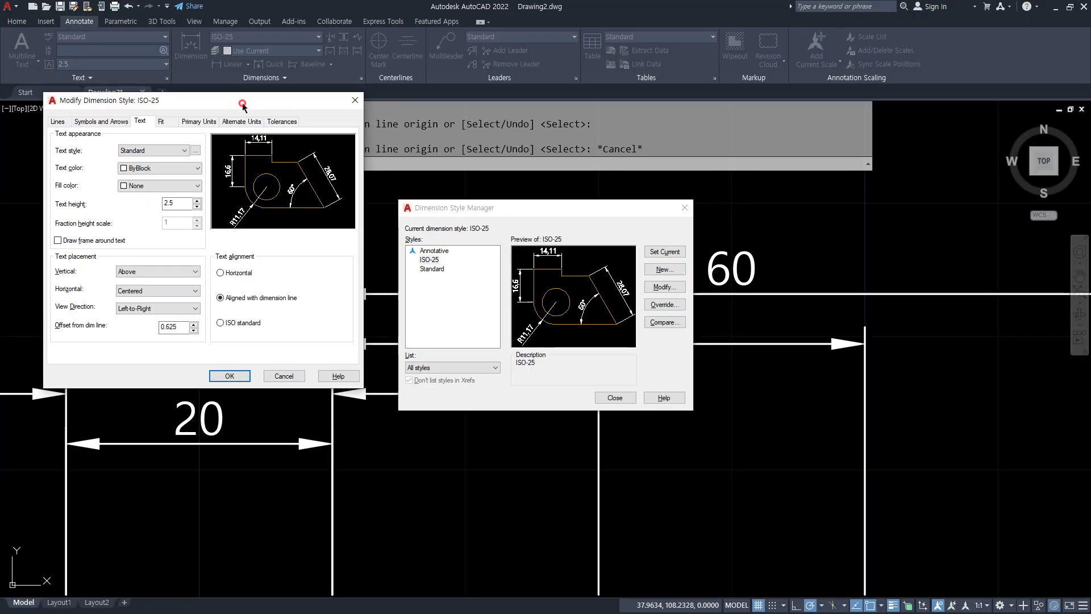
left_click_drag(242, 106, 586, 197)
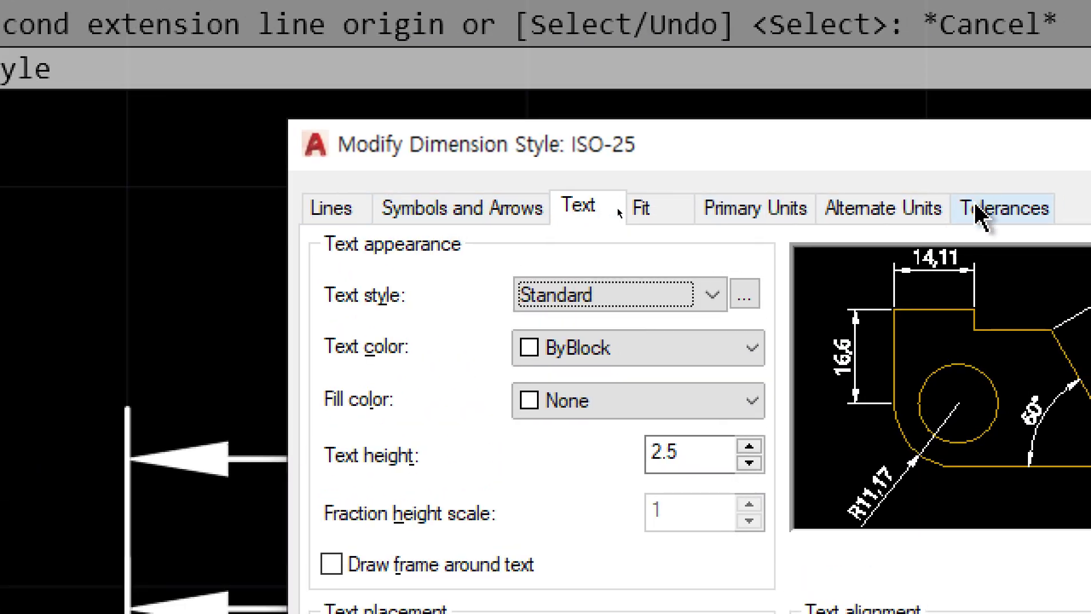
Examine the ISO-25 style's settings for lines, symbols and arrows, text, fit, primary units, alternate units and tolerances
left_click(305, 213)
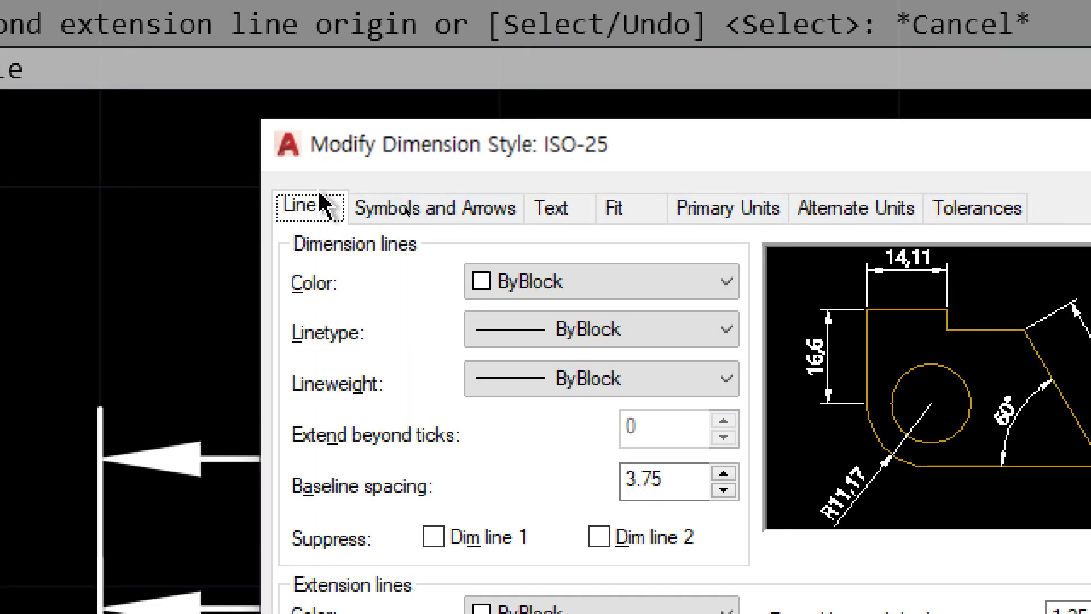
left_click(427, 208)
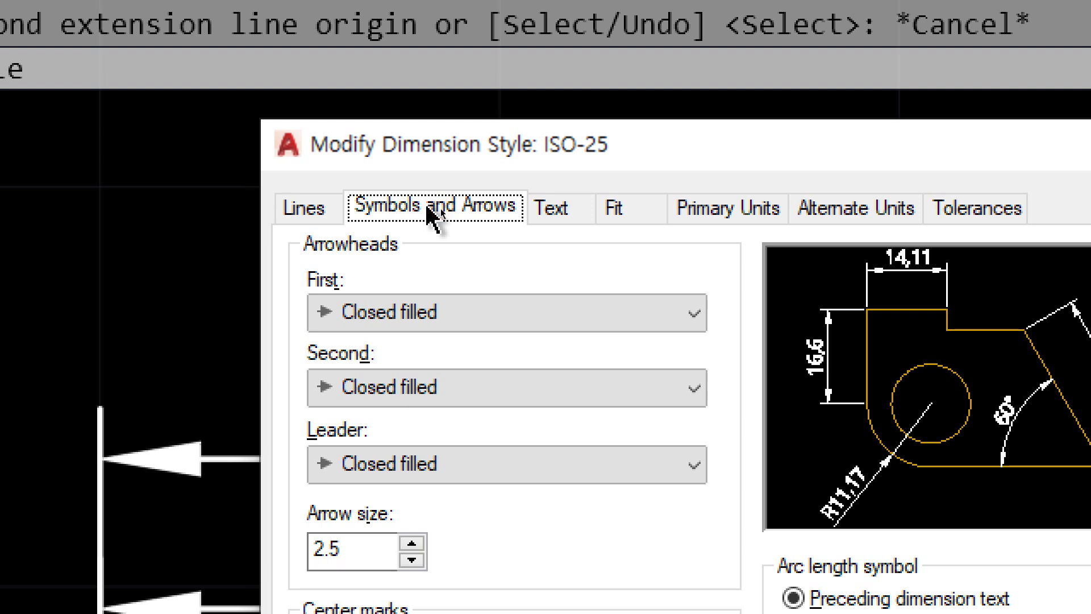
left_click(567, 211)
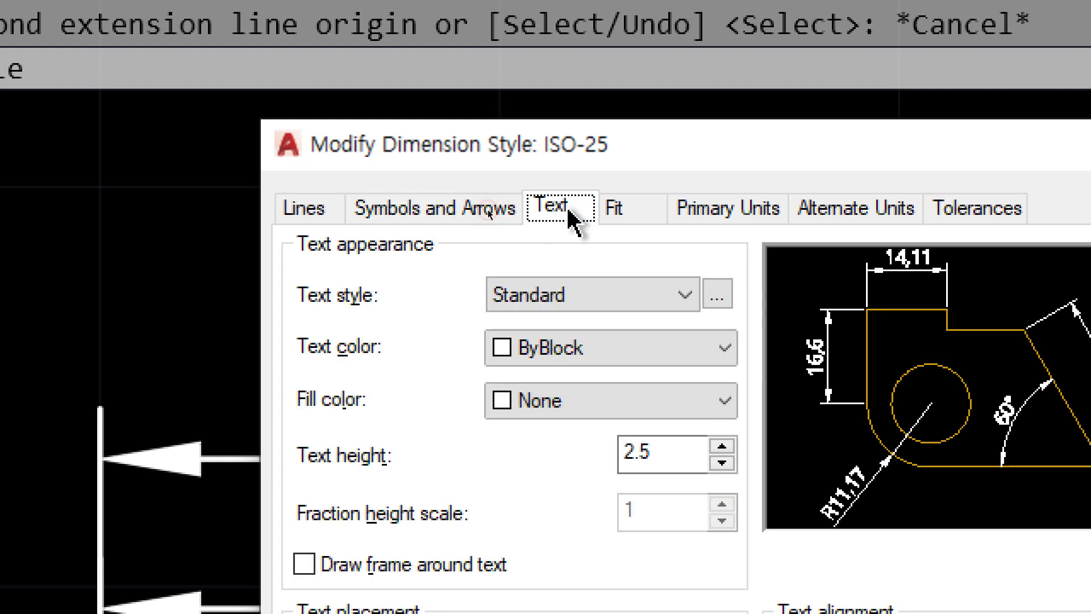
left_click(618, 209)
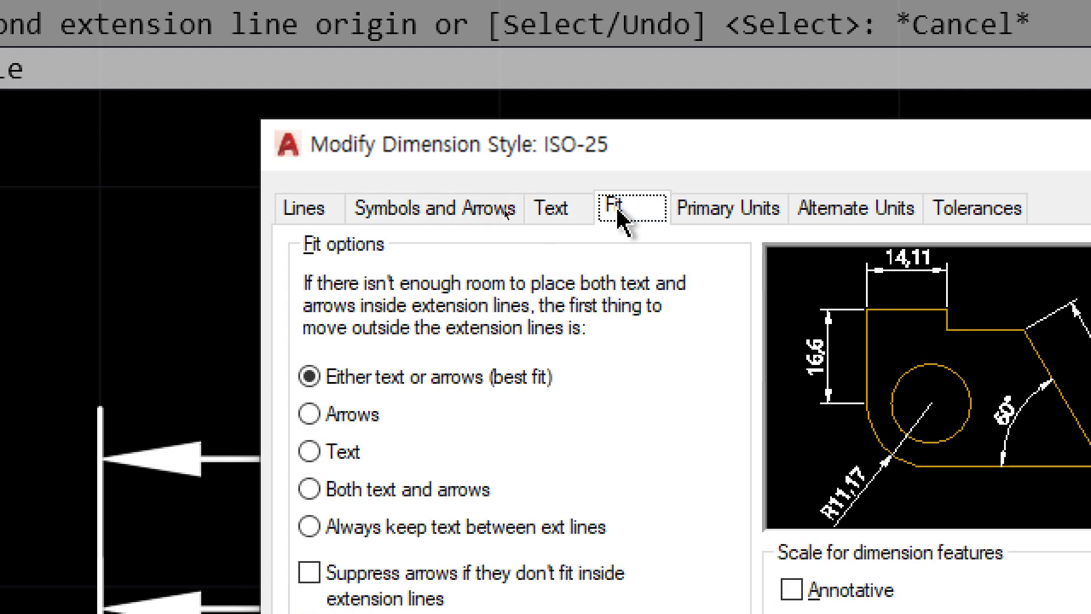
left_click(733, 211)
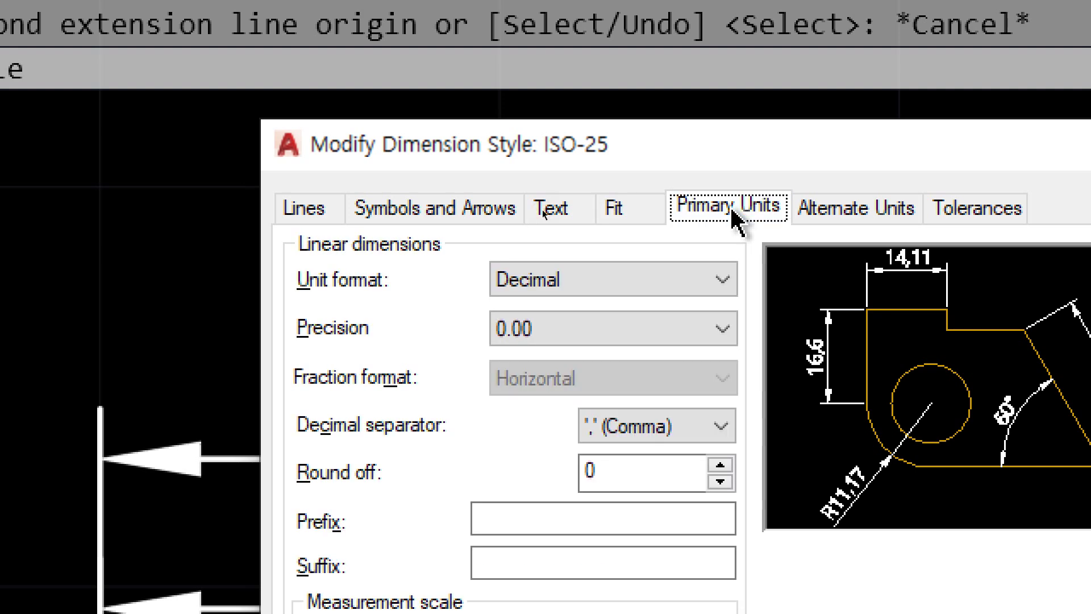
left_click(863, 209)
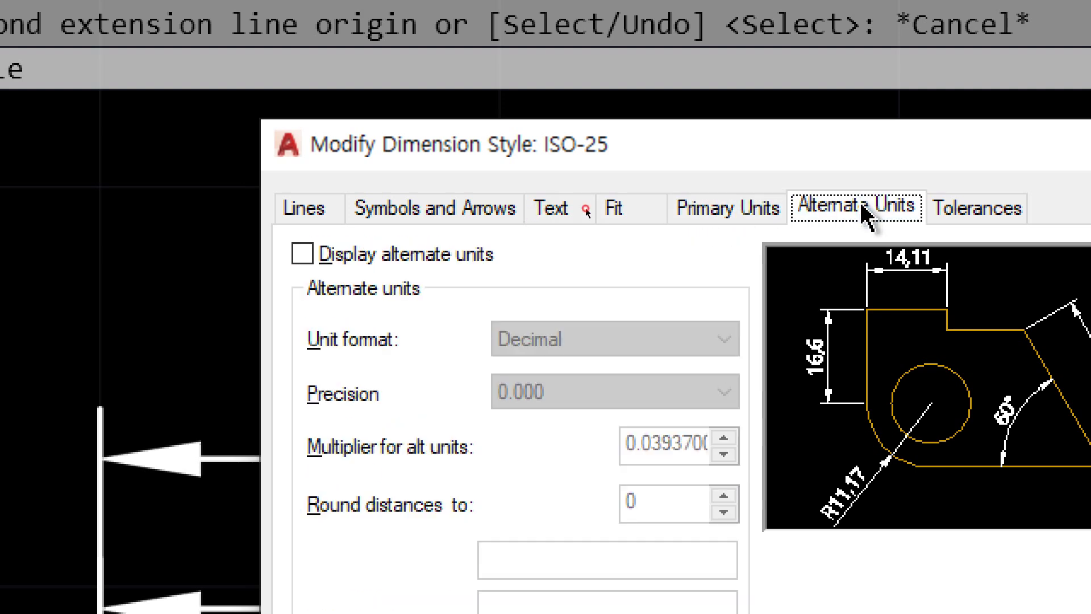
left_click(977, 209)
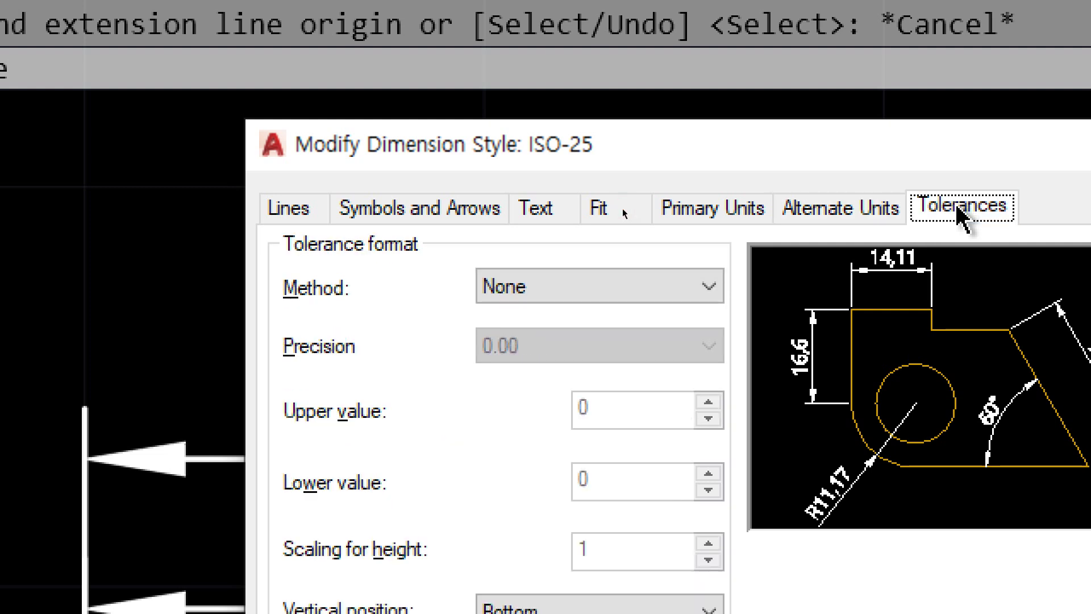
Set the ISO-25 style's baseline spacing to 6, apply it and close the dimension style manager
left_click(292, 211)
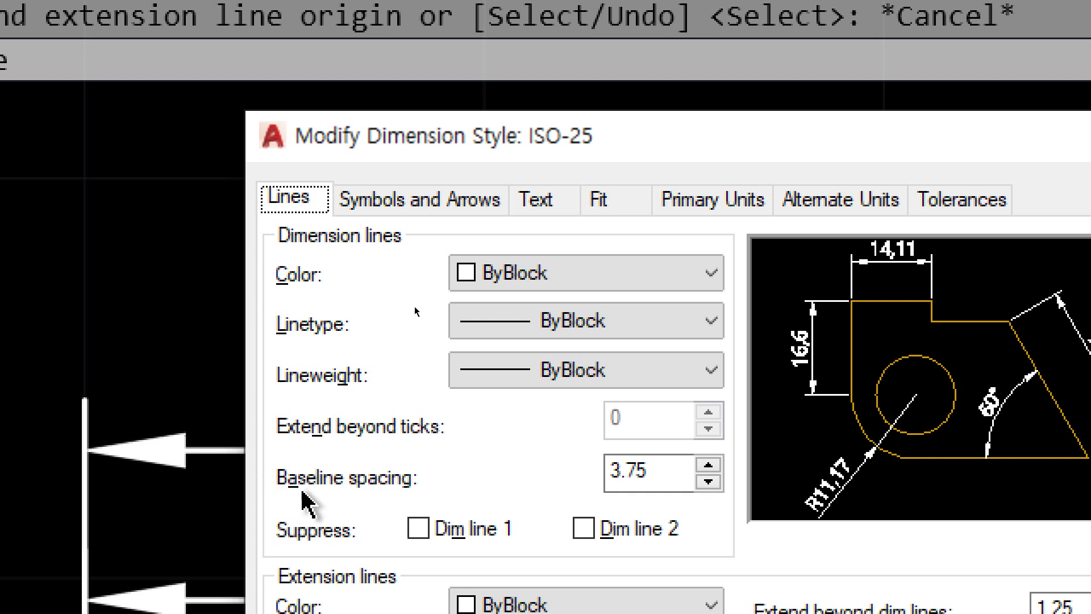
double_click(658, 470)
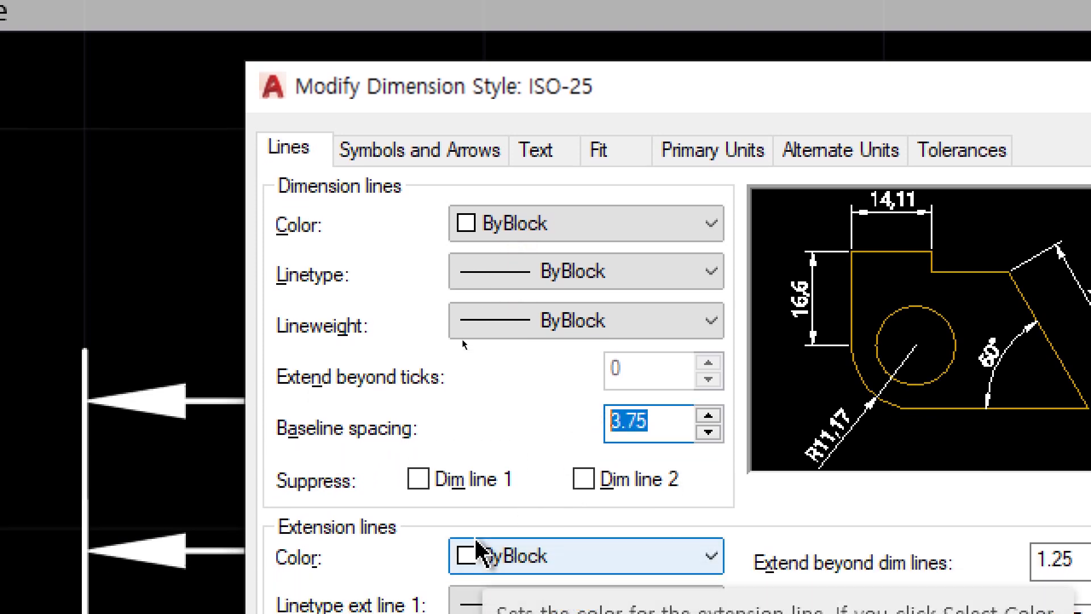
type("6")
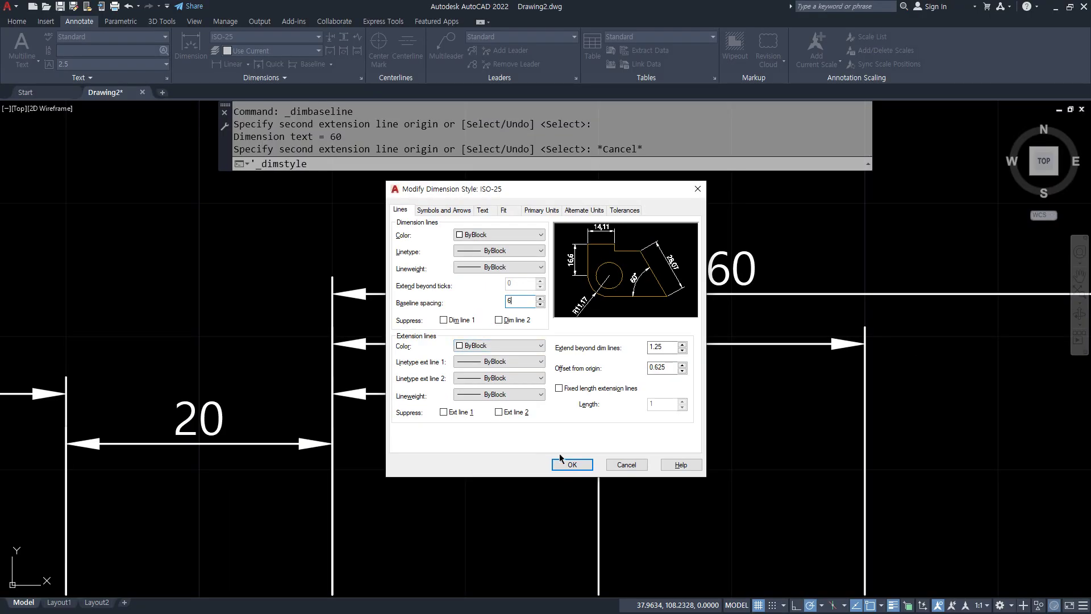
left_click(573, 465)
left_click(603, 398)
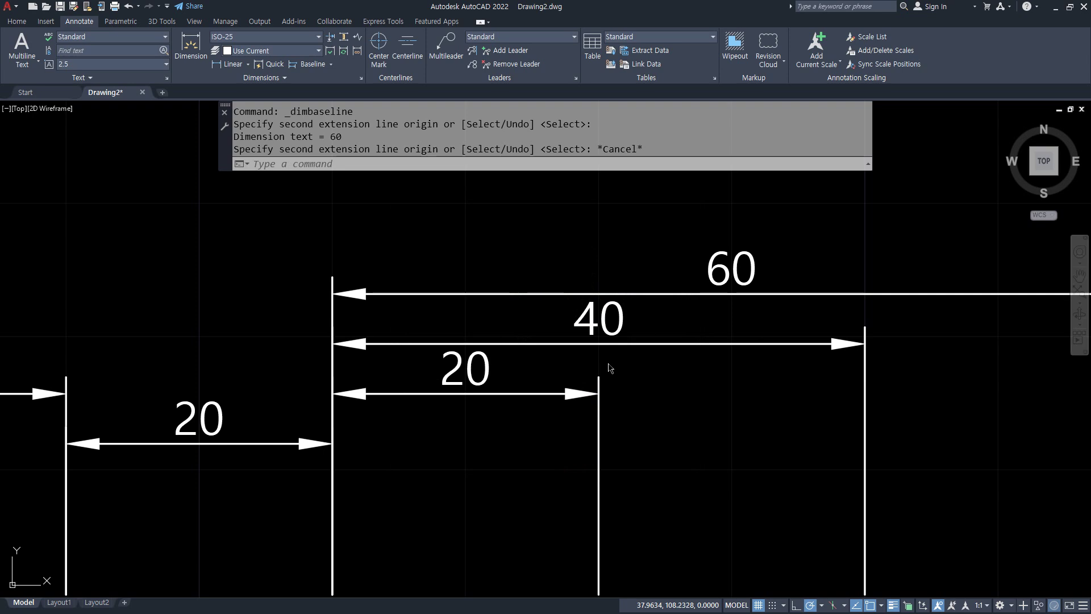
Erase the surrounding dimensions, keeping only the horizontal 20 dimension between the second and third squares
left_click(701, 370)
left_click(604, 255)
left_click(190, 491)
left_click(49, 360)
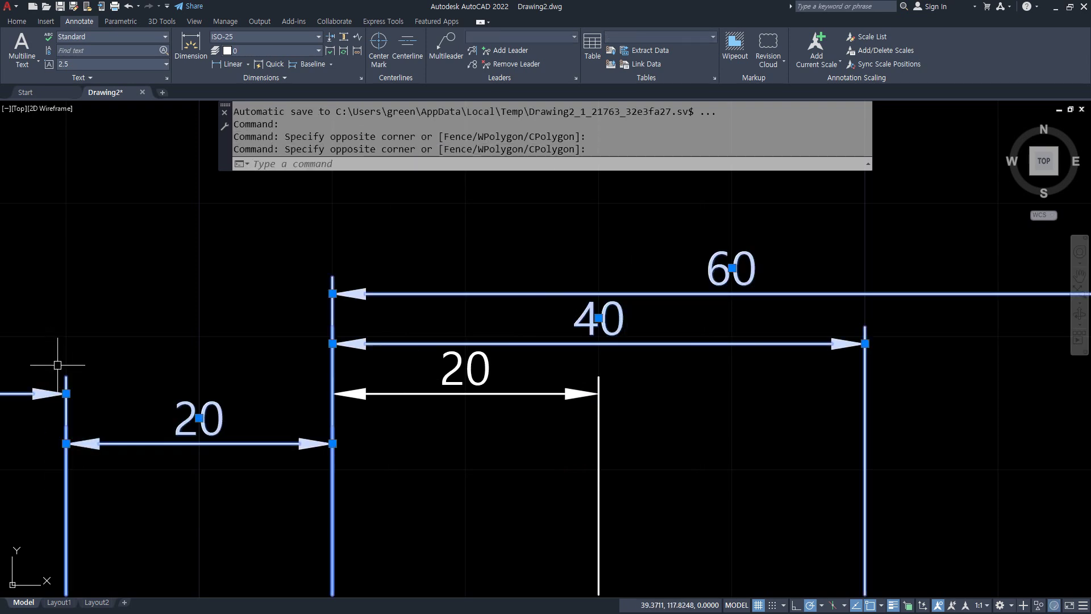
type("e")
key("Return")
scroll(439, 361, "down", 5)
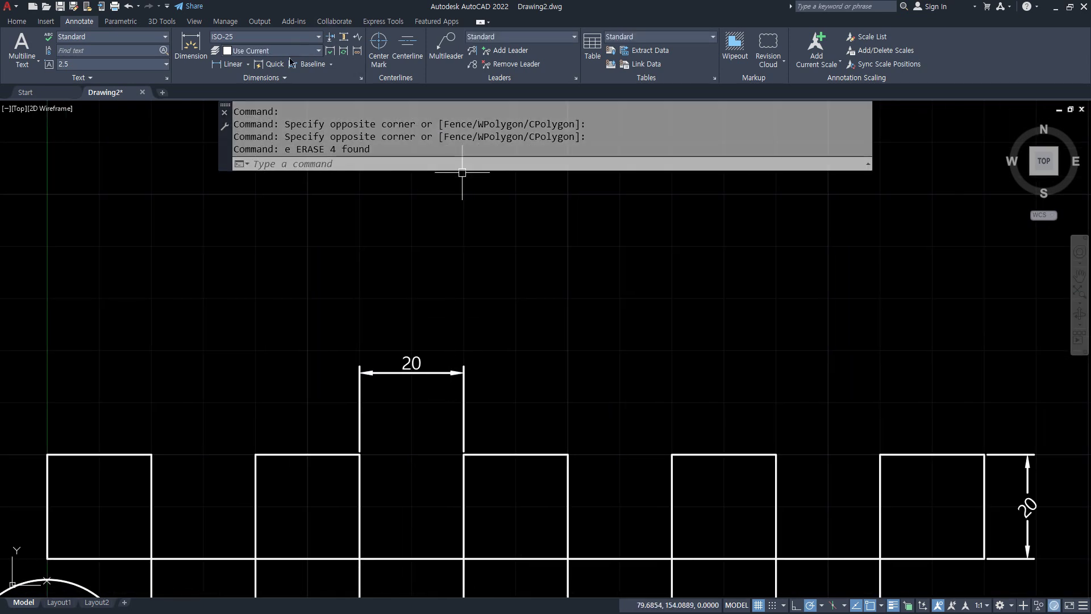
Add baseline dimensions from the second square's right edge to the third square's top-right corner and both top corners of the fourth and fifth squares
left_click(313, 65)
left_click(354, 381)
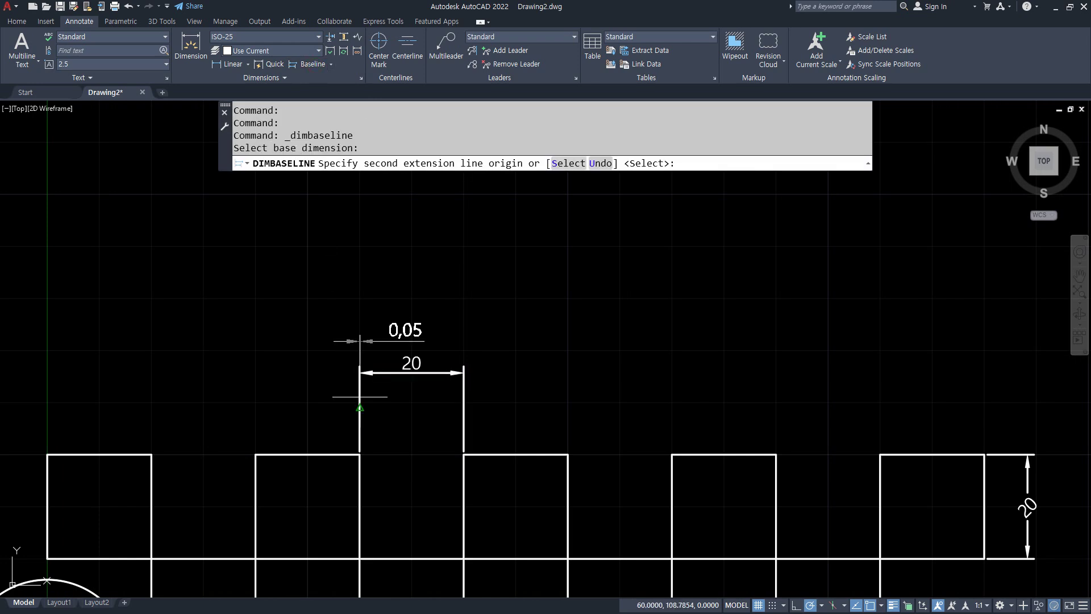
left_click(568, 454)
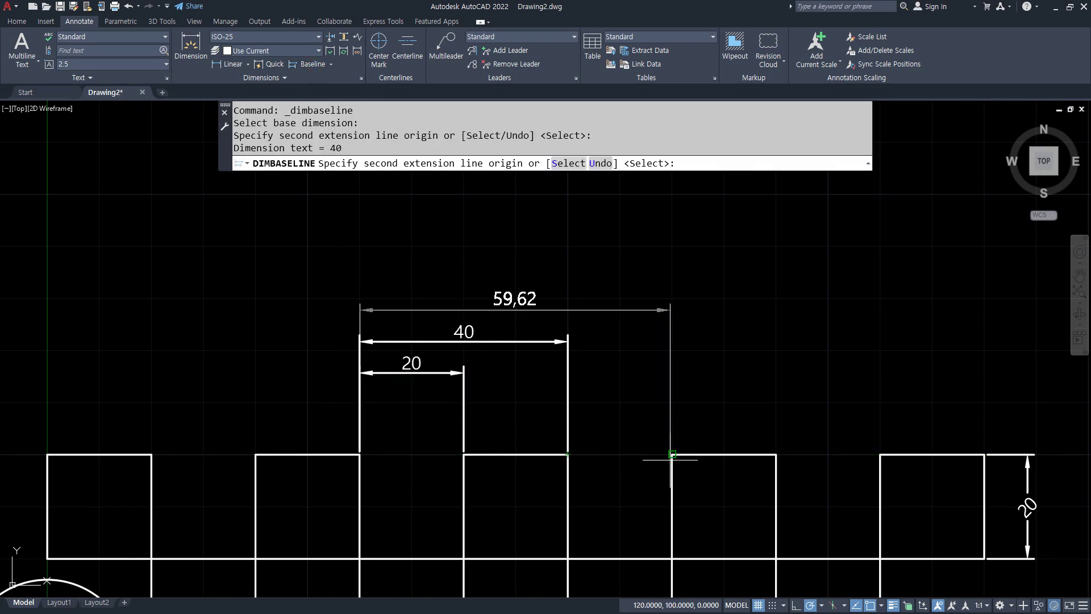
left_click(672, 454)
left_click(776, 454)
left_click(880, 454)
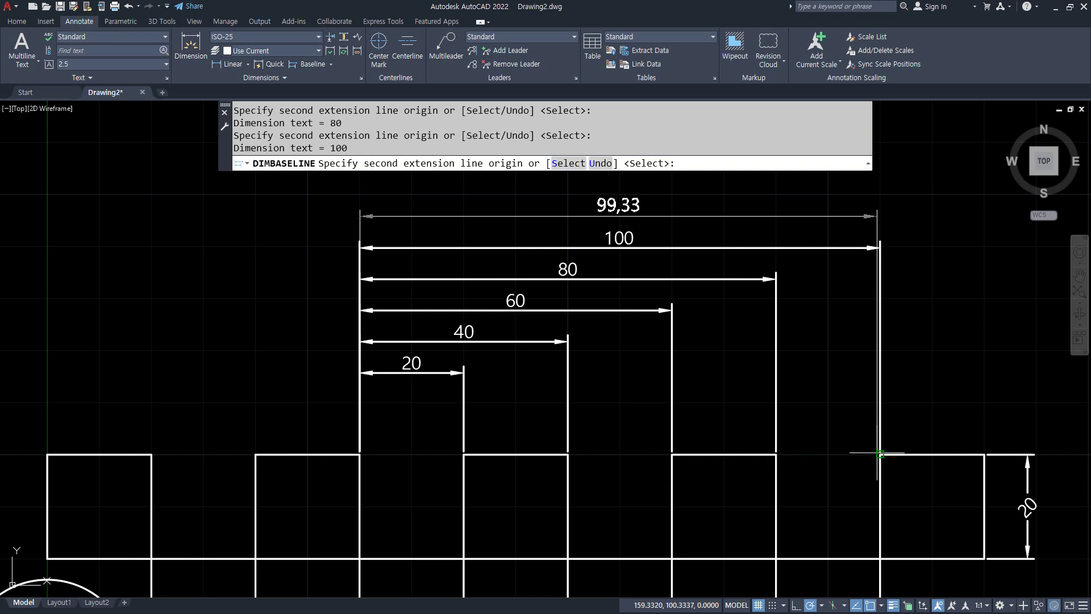
left_click(984, 454)
key("Return")
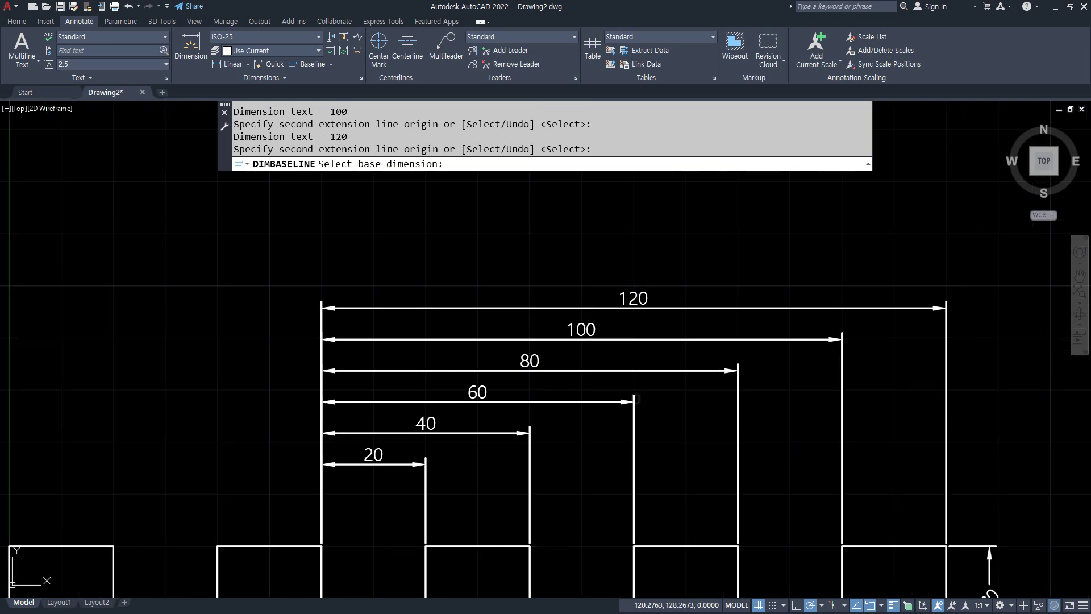
key("Escape")
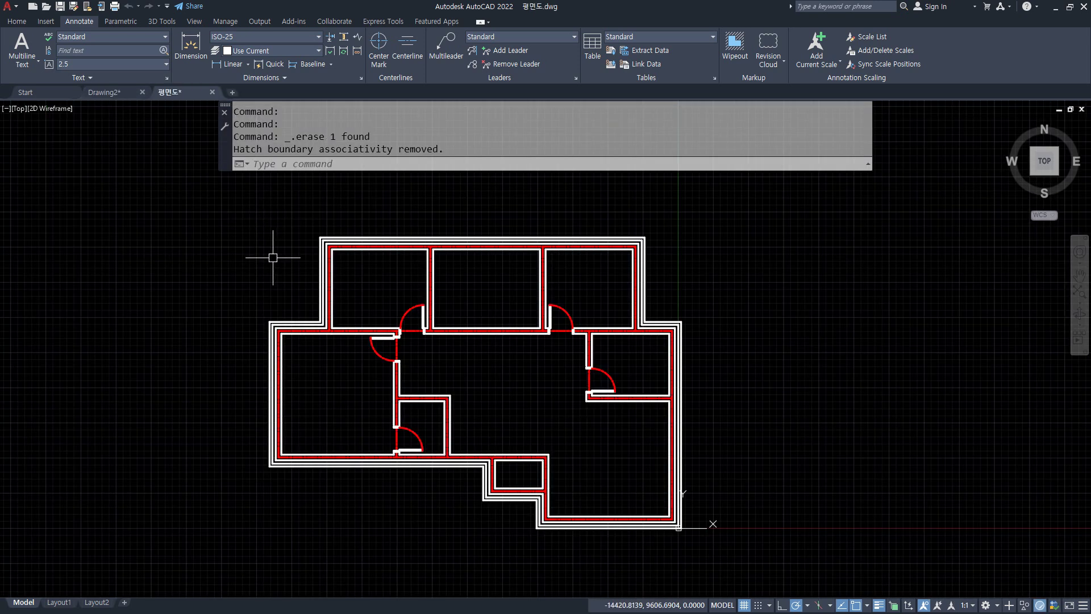
In the 평면도 drawing, draw a rectangle enclosing the whole floor plan with a small margin on every side
key("Return")
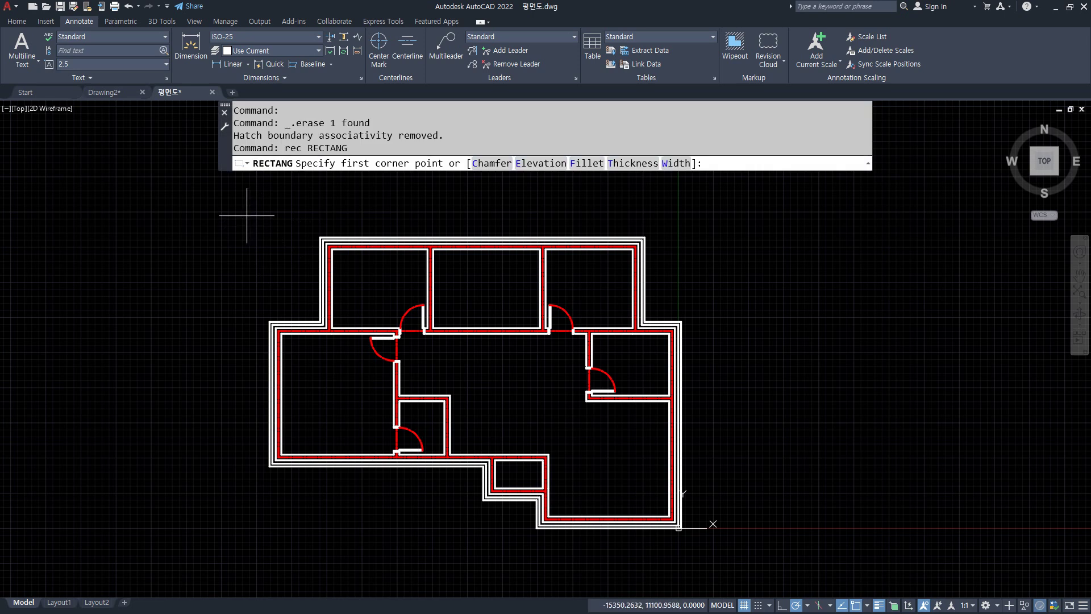
left_click(247, 216)
left_click(699, 547)
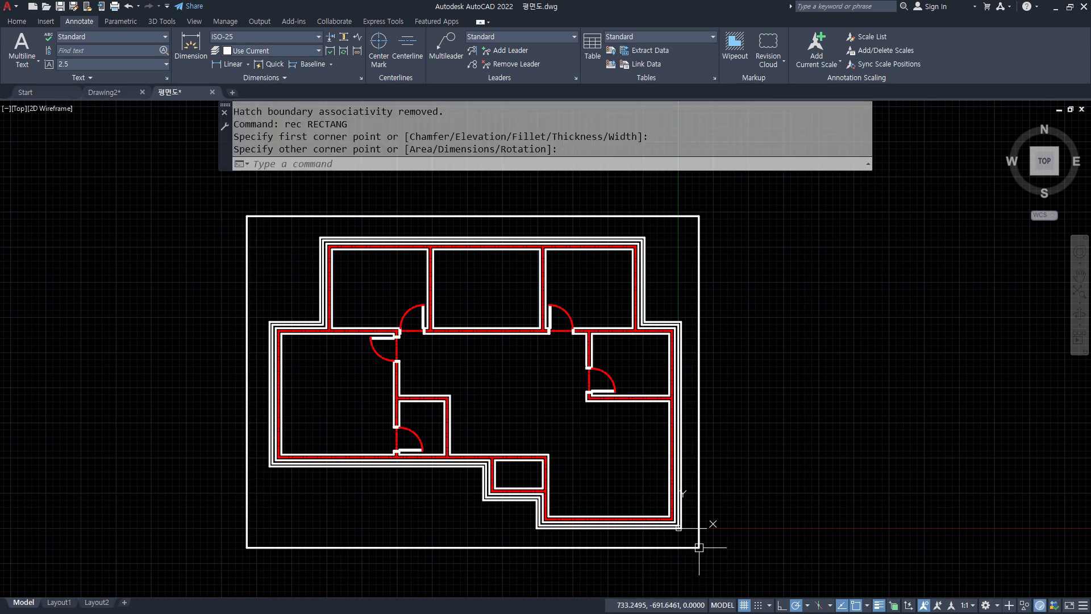
Extend the two wall centerlines at the plan's lower-left corner outward, using the enclosing rectangle as the boundary edge
type("ex")
key("Return")
left_click(453, 234)
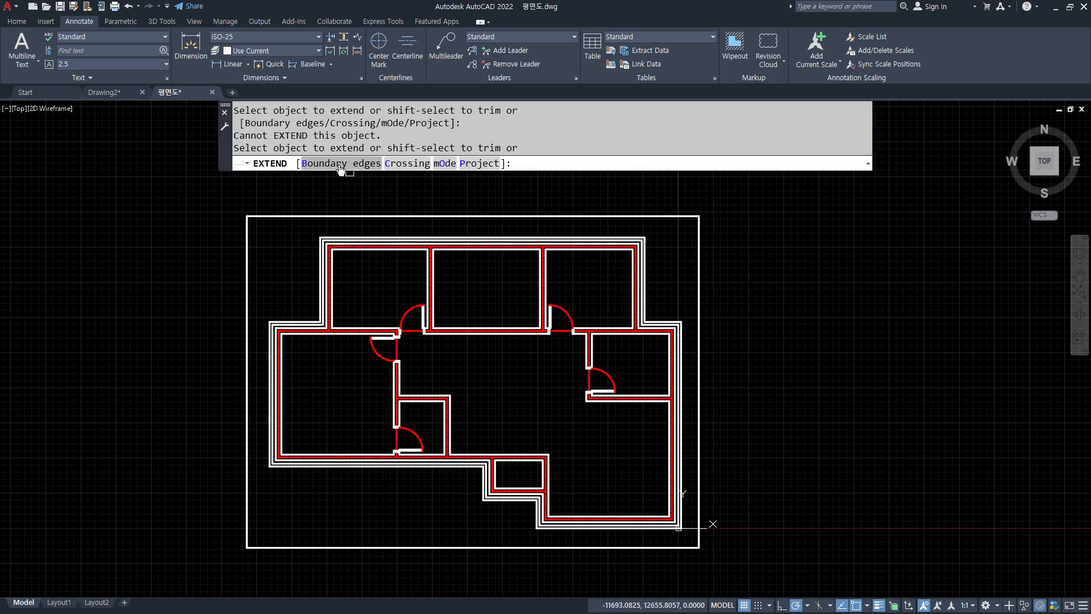
left_click(340, 165)
left_click(358, 550)
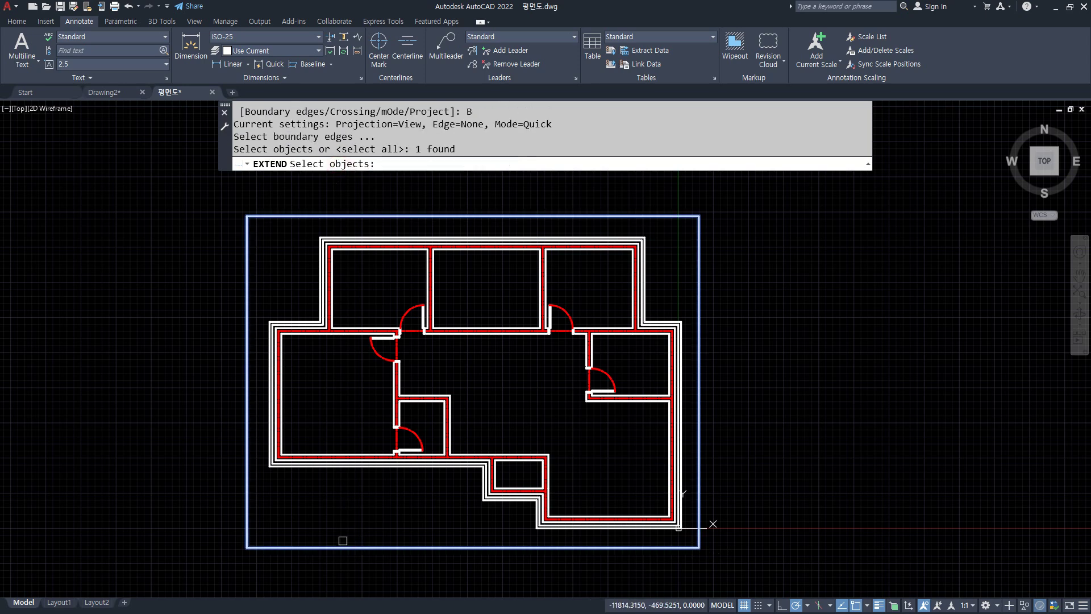
key("Return")
scroll(282, 499, "up", 2)
scroll(277, 424, "up", 3)
left_click(277, 424)
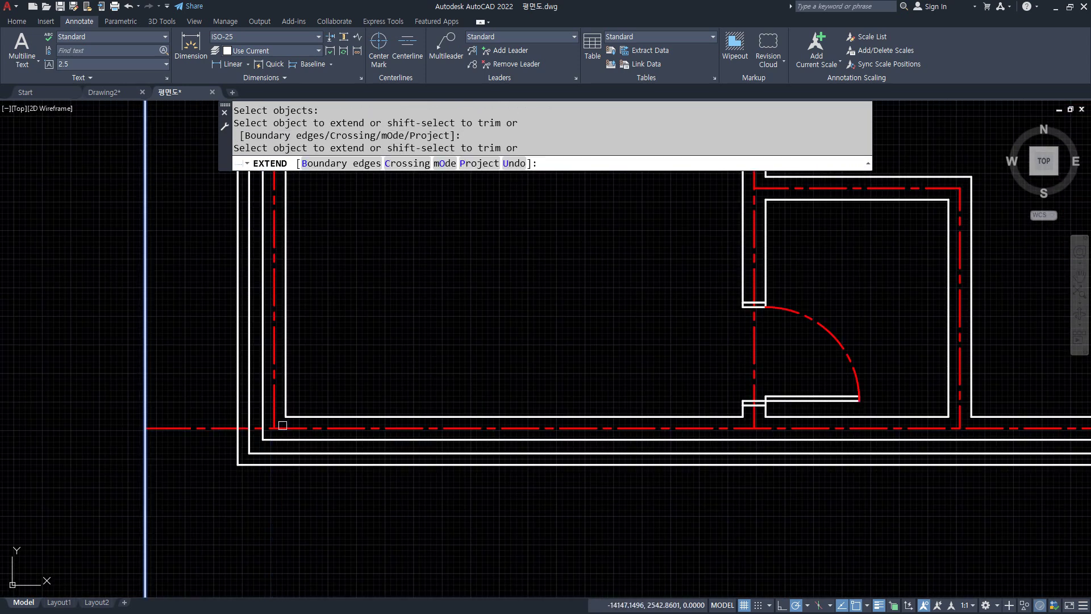
left_click(289, 428)
Extend the two lower interior wall centerlines downward and the small lower room's bottom and left centerlines out to the rectangle
scroll(425, 448, "down", 2)
middle_click_drag(796, 450, 540, 339)
scroll(386, 306, "up", 2)
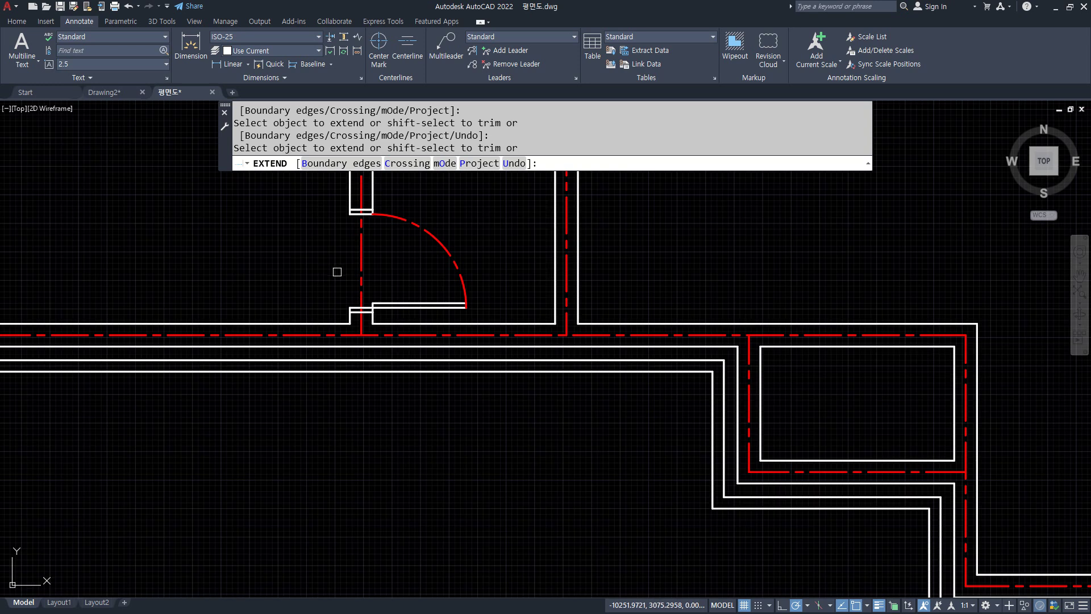
left_click(361, 292)
left_click(567, 325)
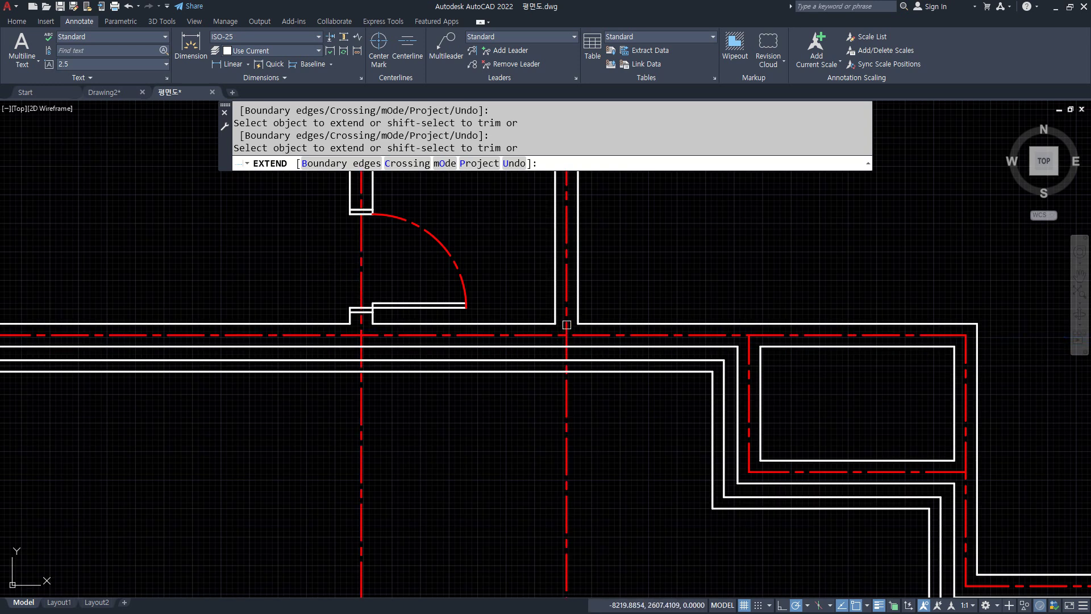
left_click(765, 471)
left_click(750, 453)
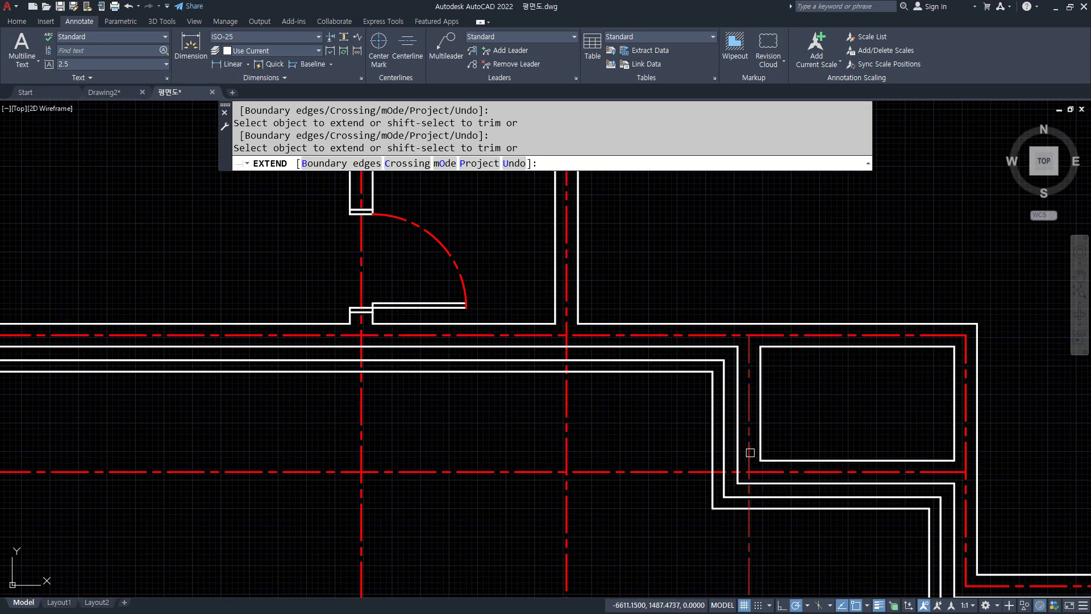
Extend the lower-right room's side centerlines downward and its bottom centerline both ways to the rectangle
scroll(786, 517, "down", 2)
middle_click_drag(807, 516, 519, 294)
left_click(520, 294)
left_click(678, 306)
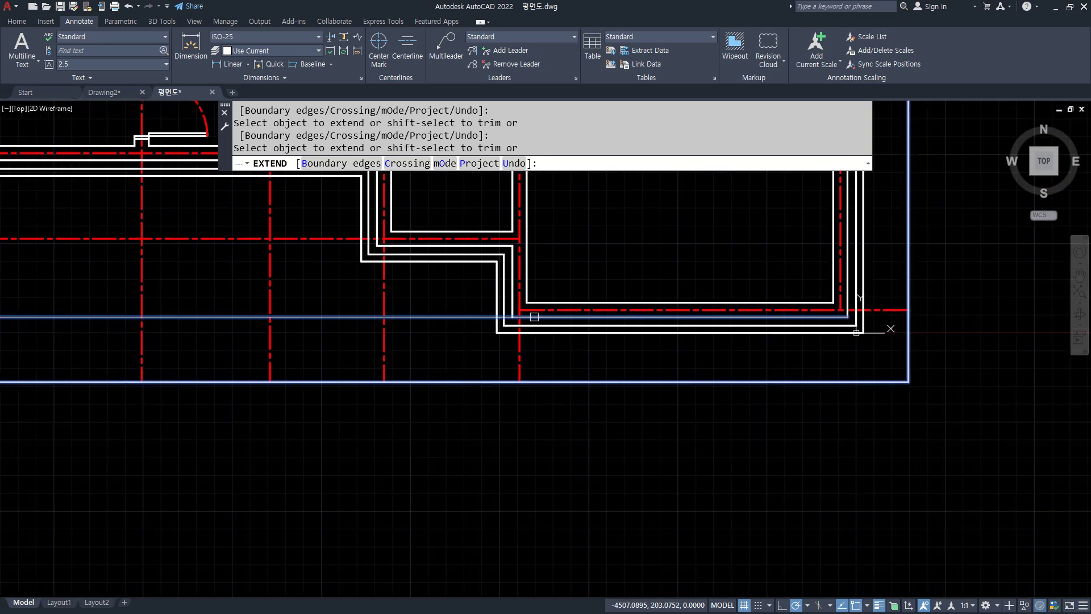
left_click(534, 312)
left_click(534, 312)
left_click(841, 292)
Extend the right-hand room's upper and lower centerlines rightward and its outer wall centerline upward to the rectangle
middle_click_drag(692, 235, 654, 557)
middle_click_drag(668, 362, 642, 559)
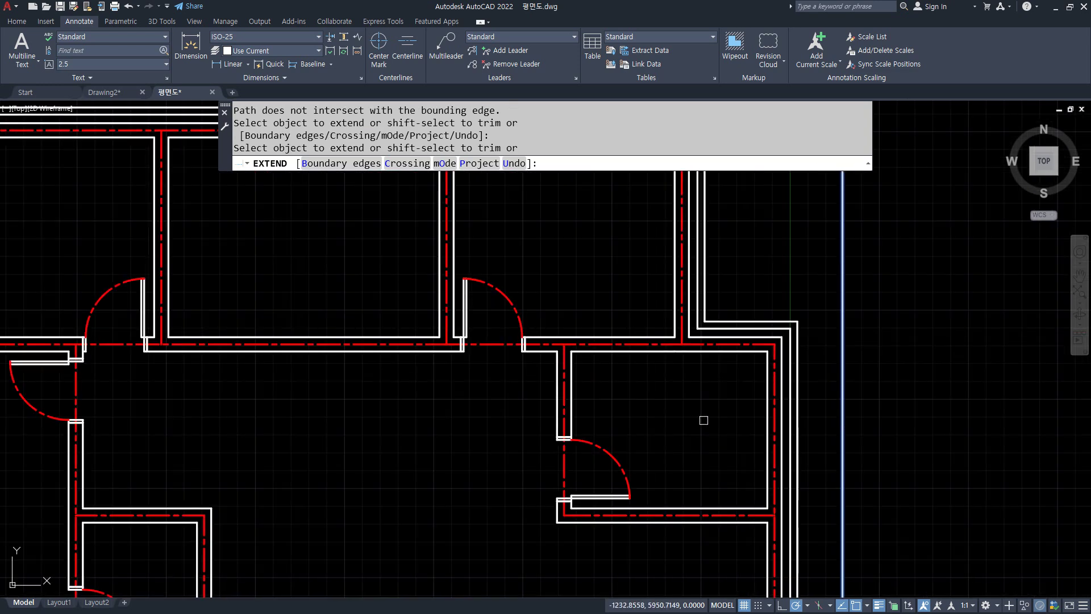
left_click(736, 510)
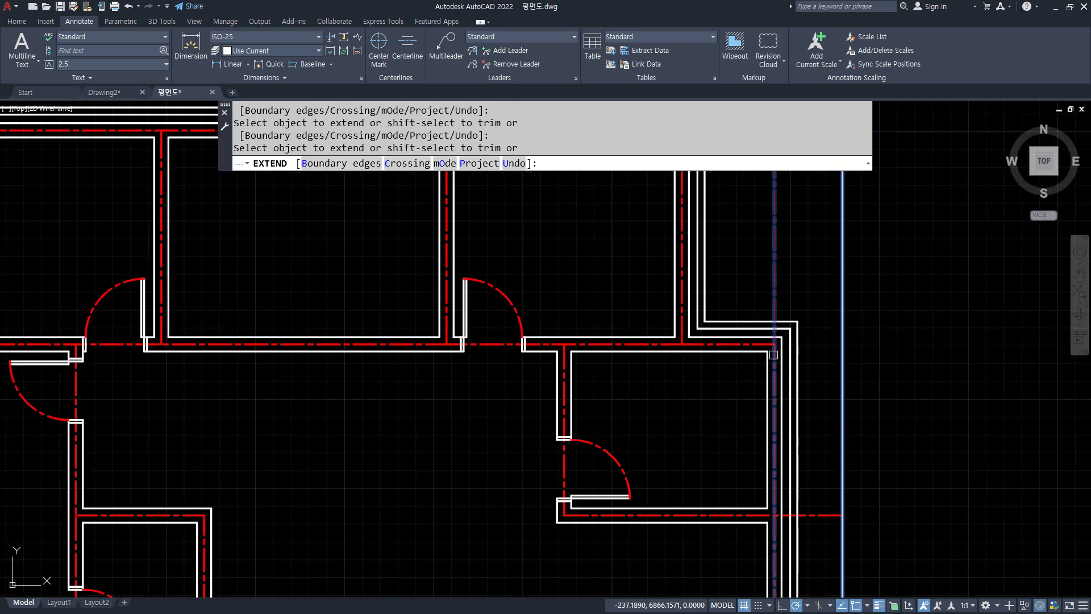
left_click(772, 358)
left_click(767, 342)
Extend the upper-right room's two vertical centerlines upward and the top wall centerline rightward to the rectangle
middle_click_drag(682, 173, 654, 428)
left_click(657, 430)
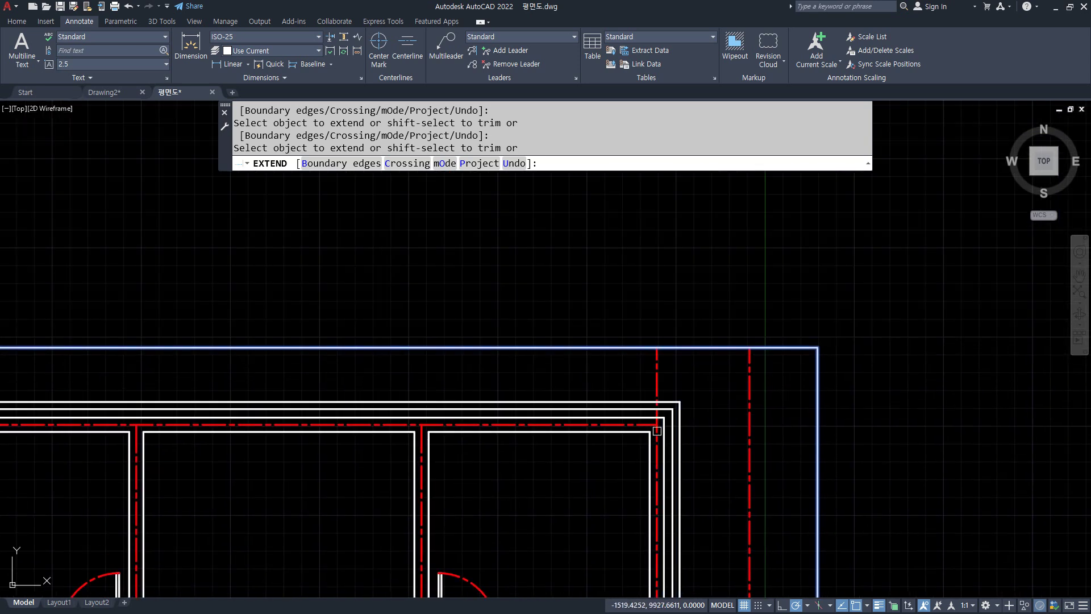
left_click(417, 436)
key("ctrl+z")
left_click(421, 436)
left_click(638, 423)
Extend the upper-left room's two vertical centerlines upward and the top wall centerline leftward to the rectangle
middle_click_drag(233, 425, 633, 353)
left_click(536, 368)
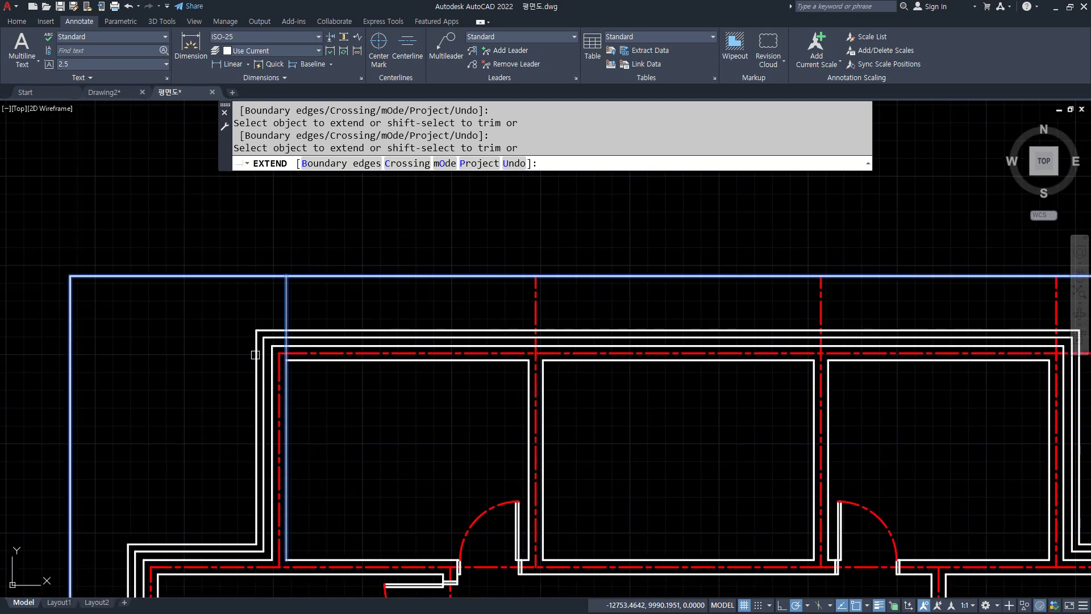
left_click(290, 353)
left_click(280, 370)
Extend the left room's top centerline leftward and its outer wall centerline upward to the rectangle
middle_click_drag(230, 497, 304, 385)
left_click(233, 455)
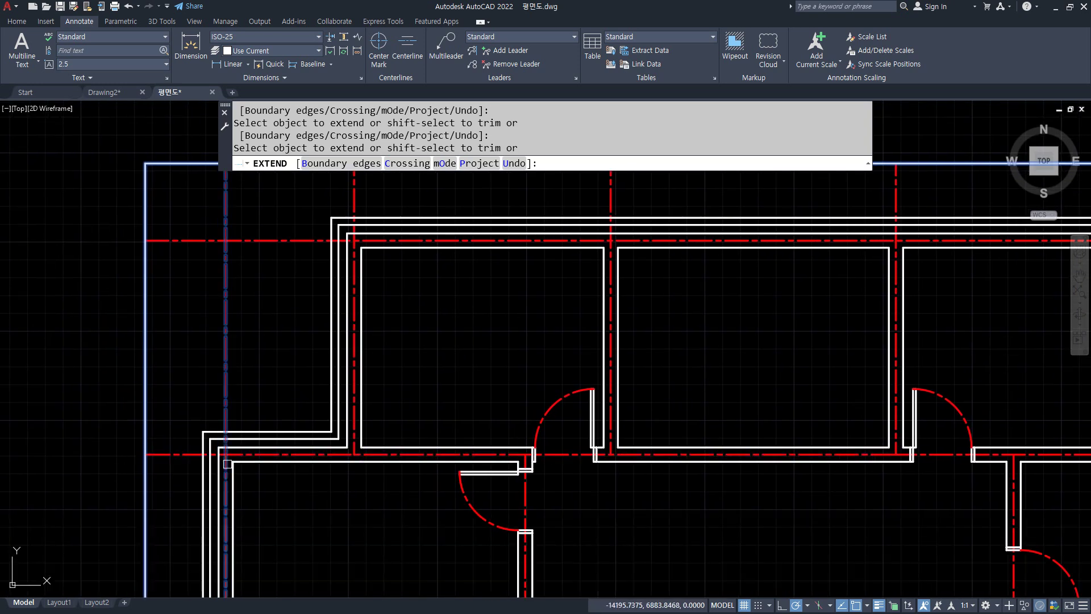
left_click(226, 465)
middle_click_drag(234, 535, 234, 285)
middle_click_drag(249, 483, 249, 434)
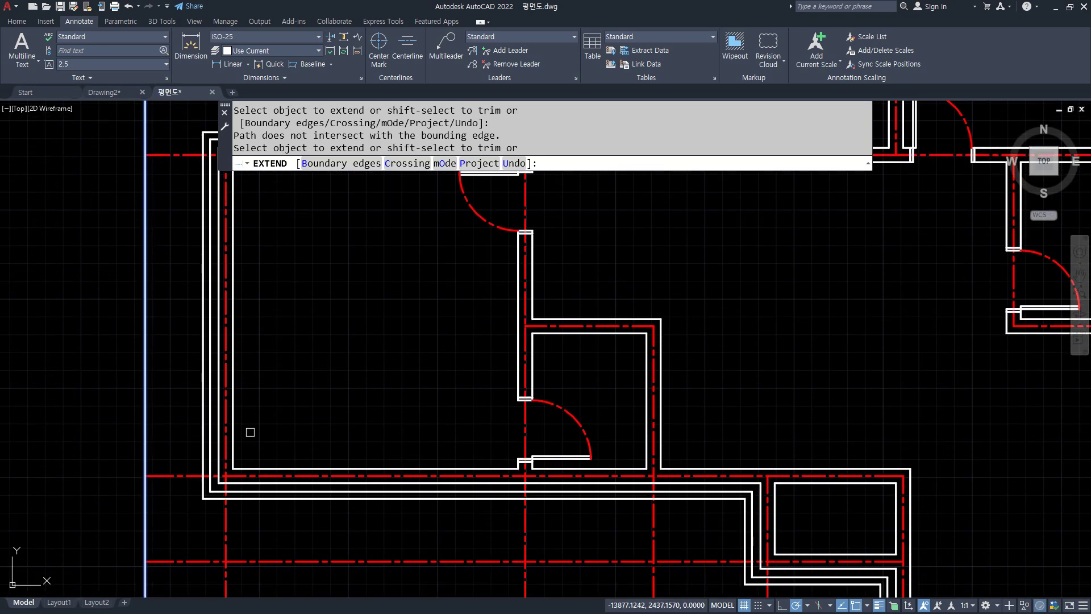
scroll(281, 442, "down", 5)
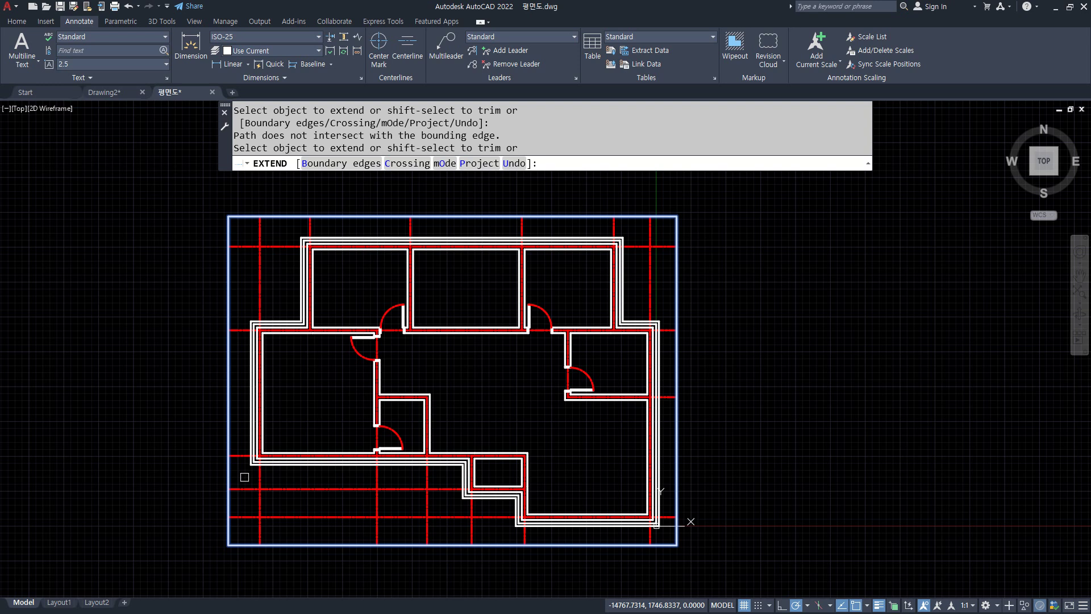
Finish extending the centerlines and delete the enclosing rectangle around the floor plan
key("Return")
left_click(292, 216)
key("Delete")
middle_click_drag(906, 533, 902, 538)
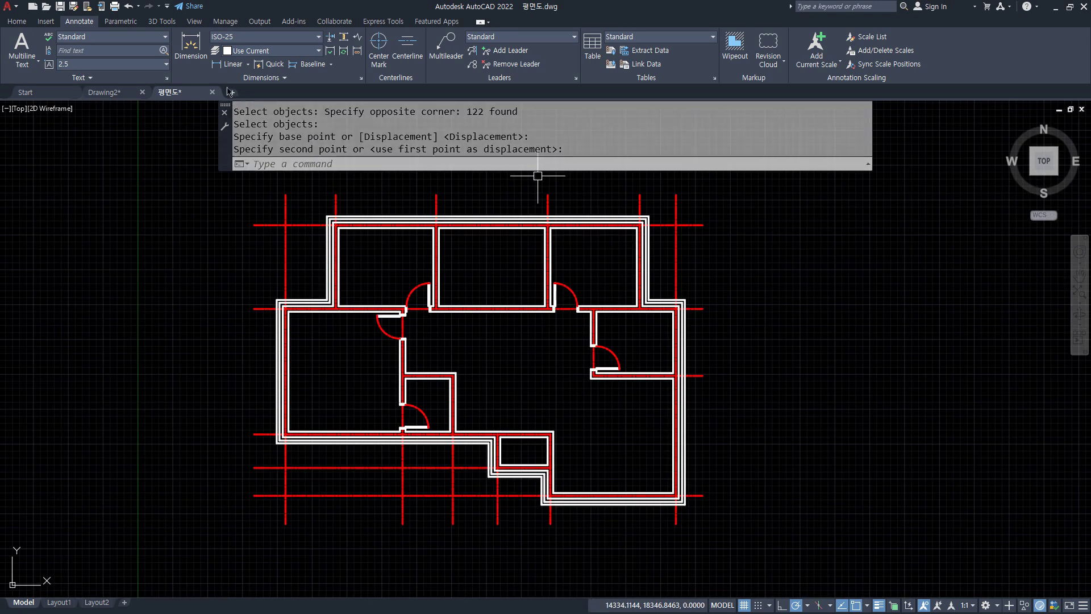
Add a horizontal linear dimension between the lower ends of the two leftmost vertical centerlines below the floor plan
left_click(225, 65)
middle_click_drag(334, 467, 226, 289)
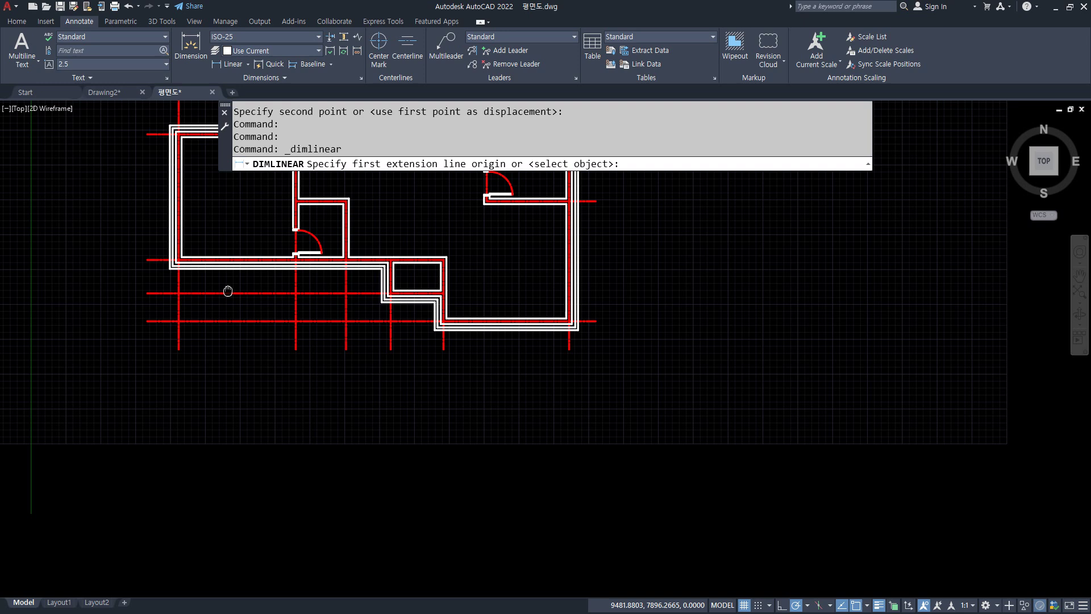
left_click(178, 346)
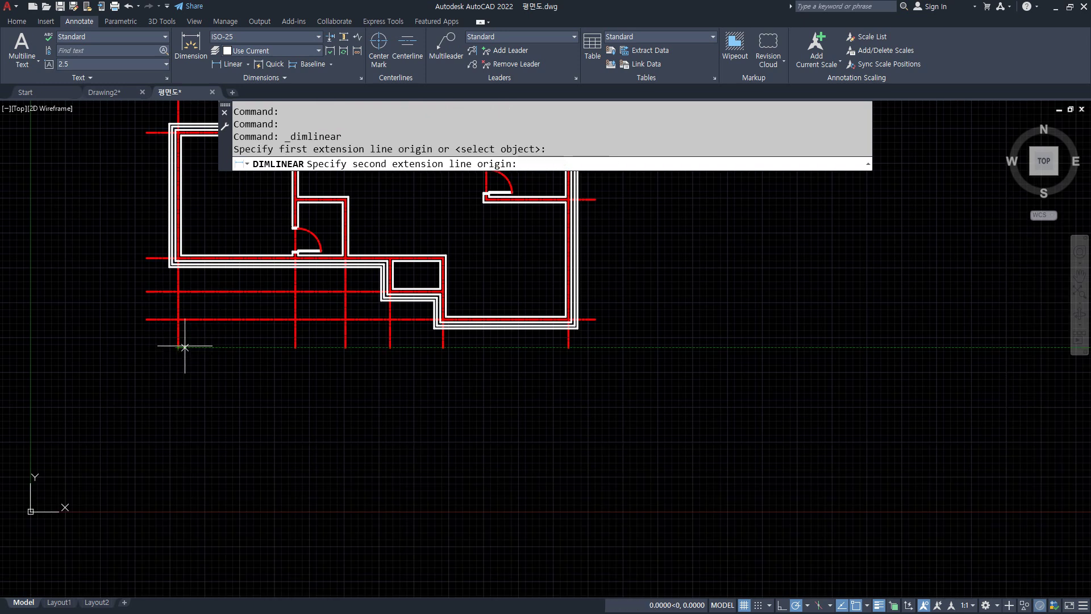
left_click(296, 347)
left_click(262, 380)
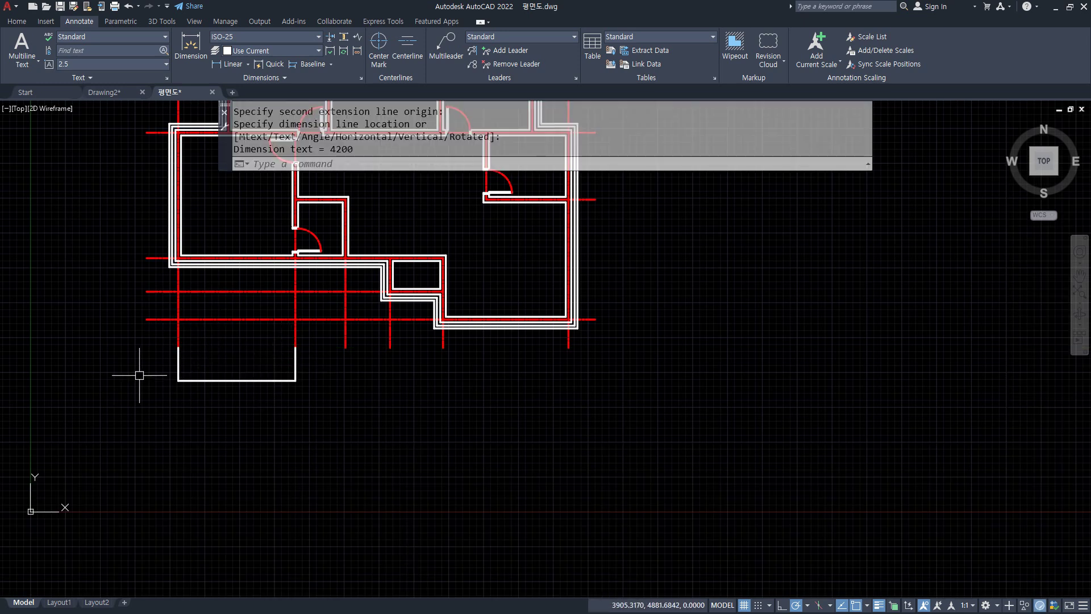
Examine how large the new dimension's text appears relative to the floor plan
scroll(140, 374, "up", 4)
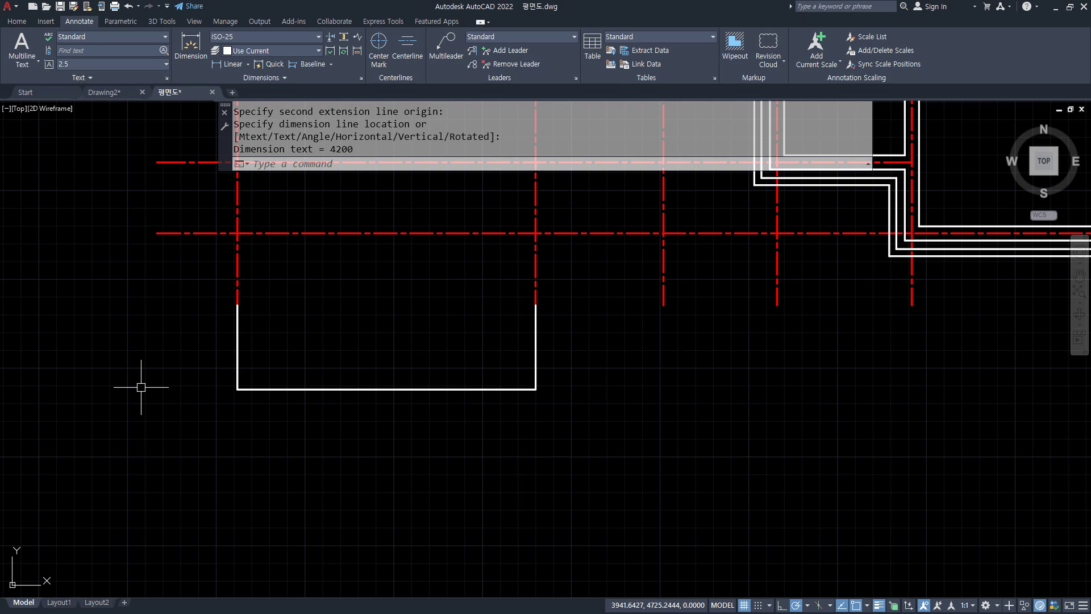
left_click(435, 369)
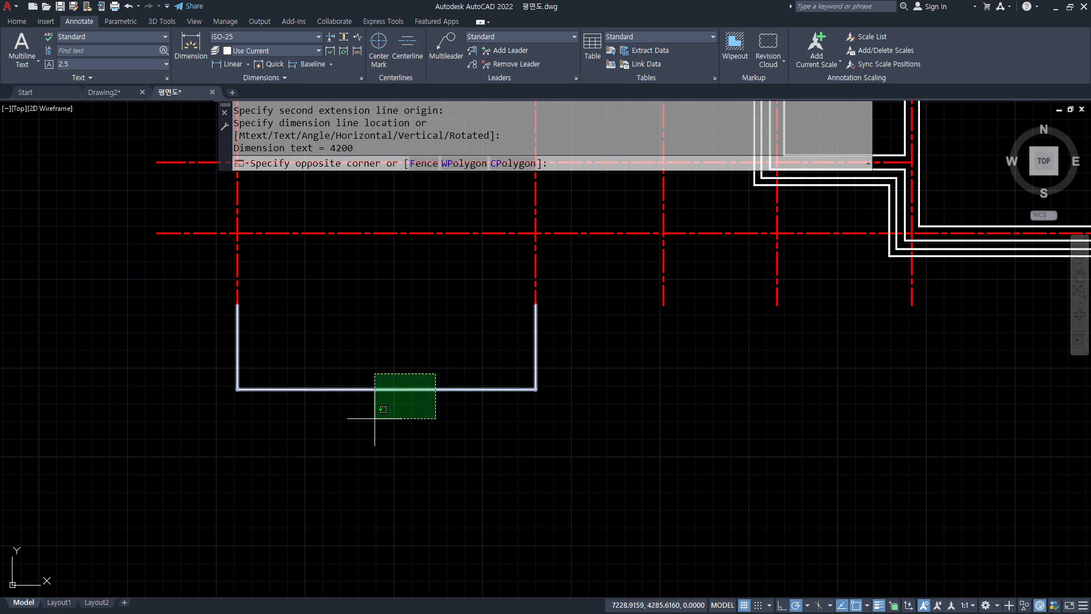
left_click(382, 415)
scroll(382, 415, "up", 8)
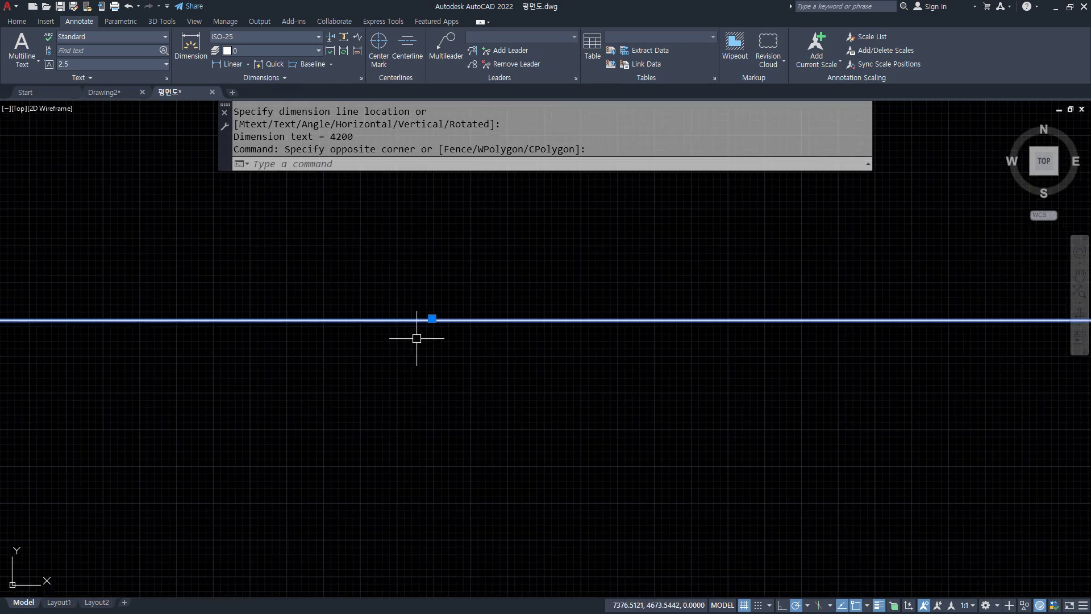
scroll(448, 312, "up", 5)
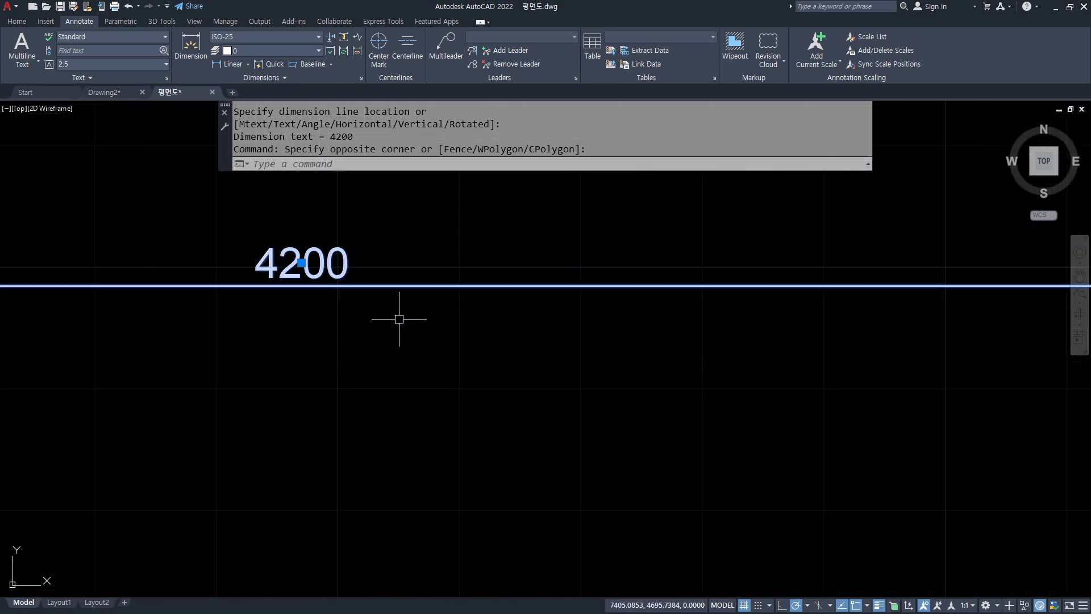
scroll(455, 392, "up", 2)
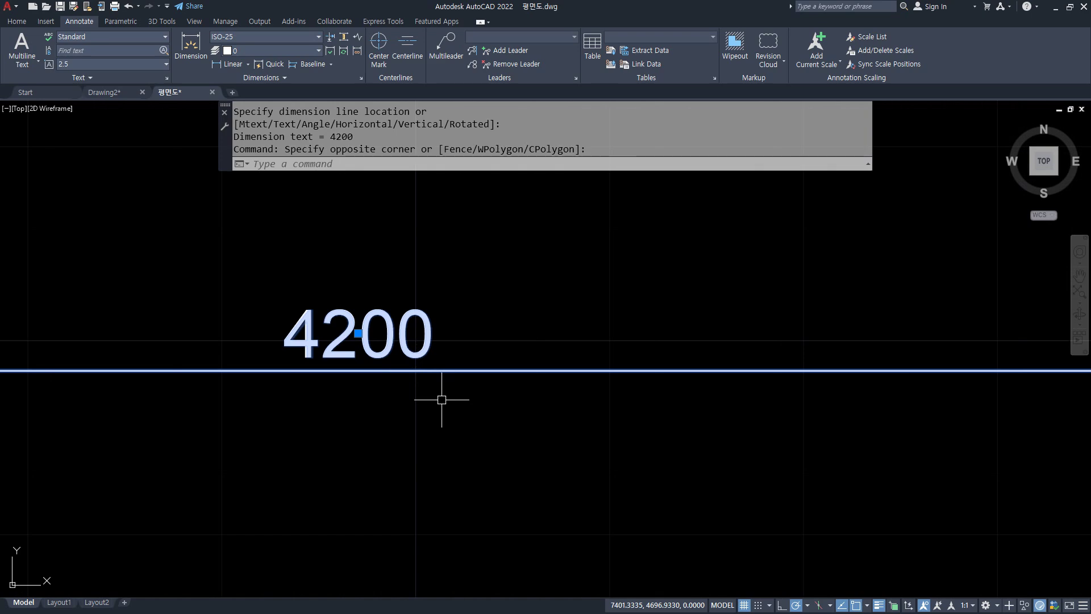
middle_click(441, 399)
middle_click(441, 399)
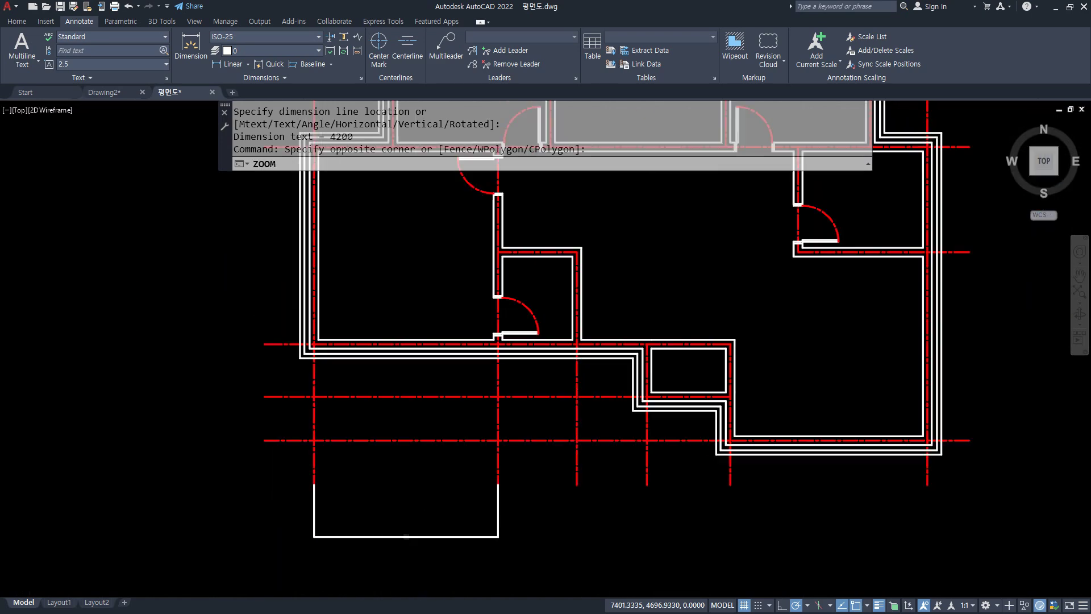
scroll(540, 373, "down", 3)
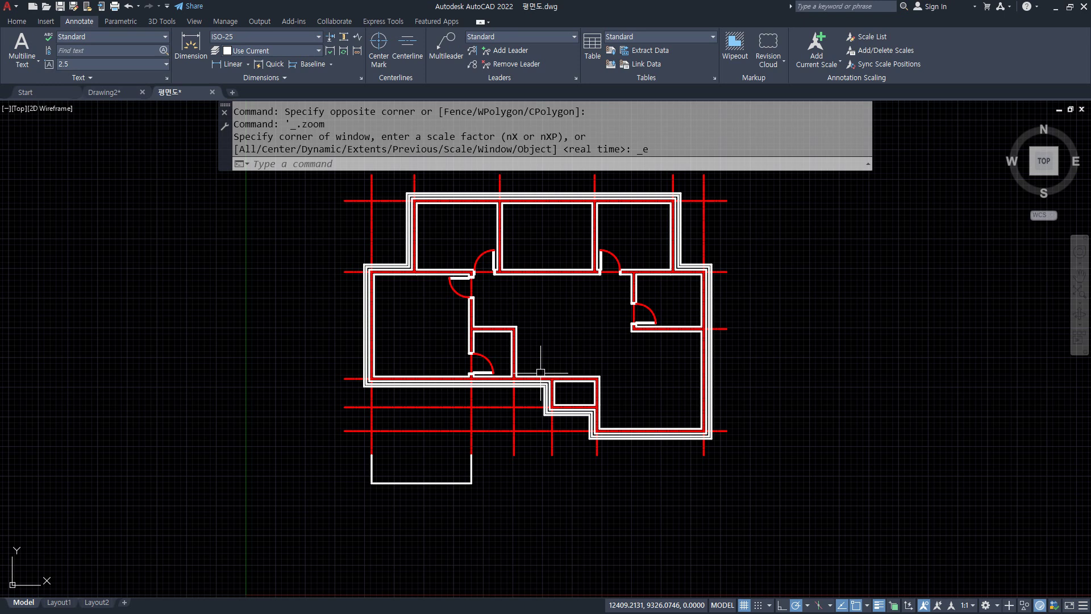
Delete the linear dimension below the floor plan
left_click(402, 490)
left_click(395, 477)
key("Delete")
middle_click_drag(346, 432, 299, 486)
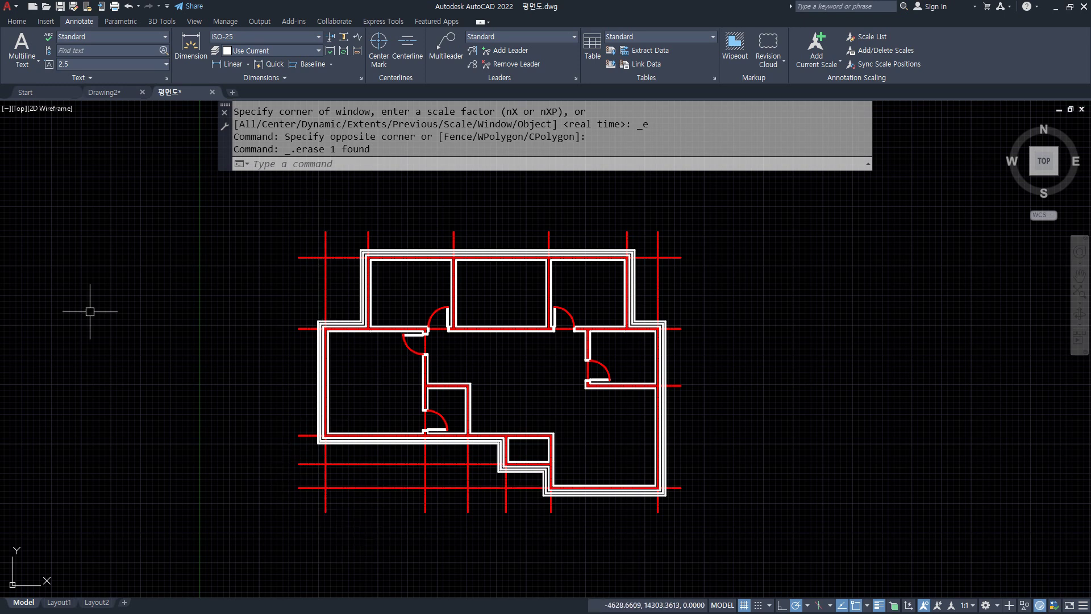
Open the ISO-25 dimension style for modification and go through its line, arrow, text and fit settings
key("alt+Tab")
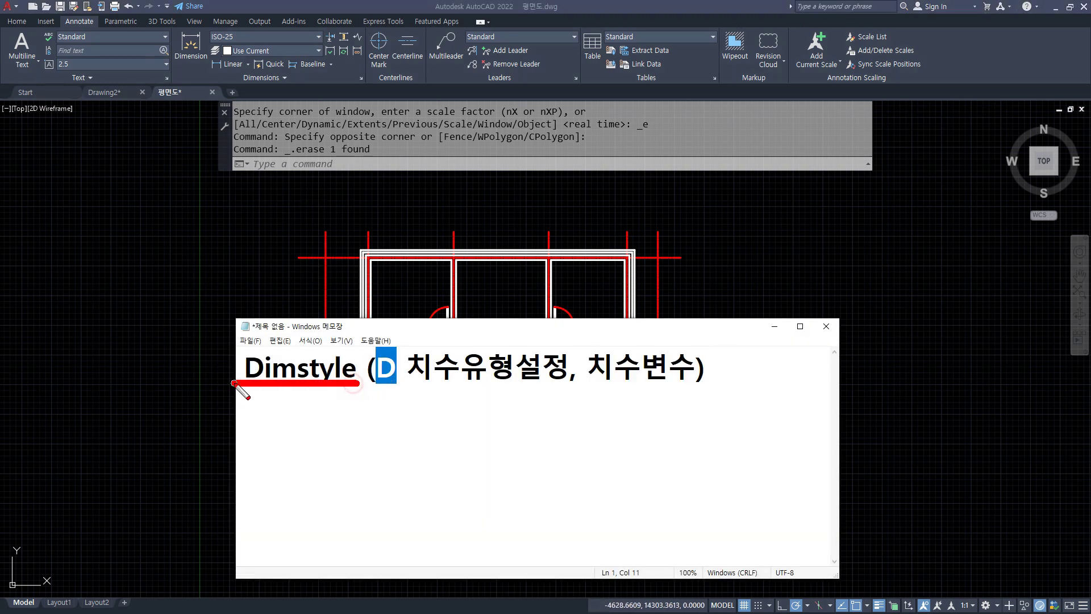
key("alt+Tab")
type("d")
key("Return")
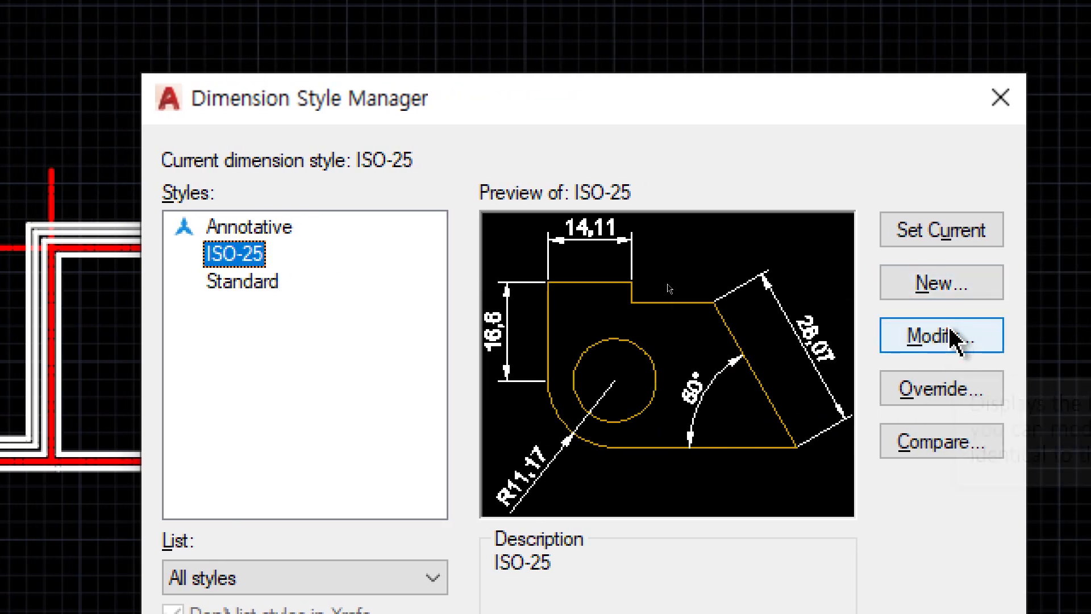
left_click(952, 331)
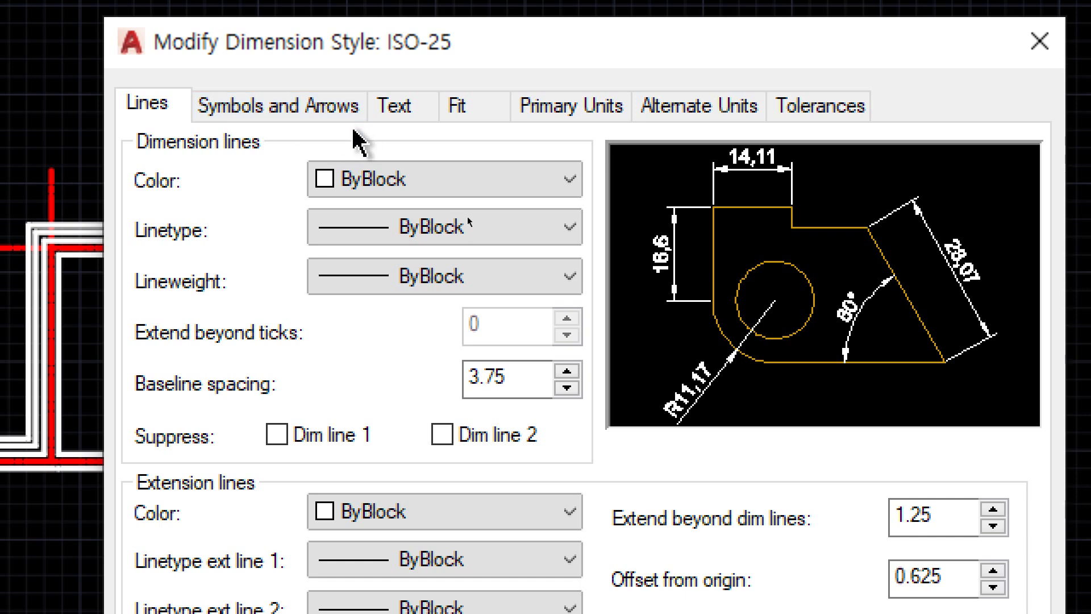
left_click(316, 119)
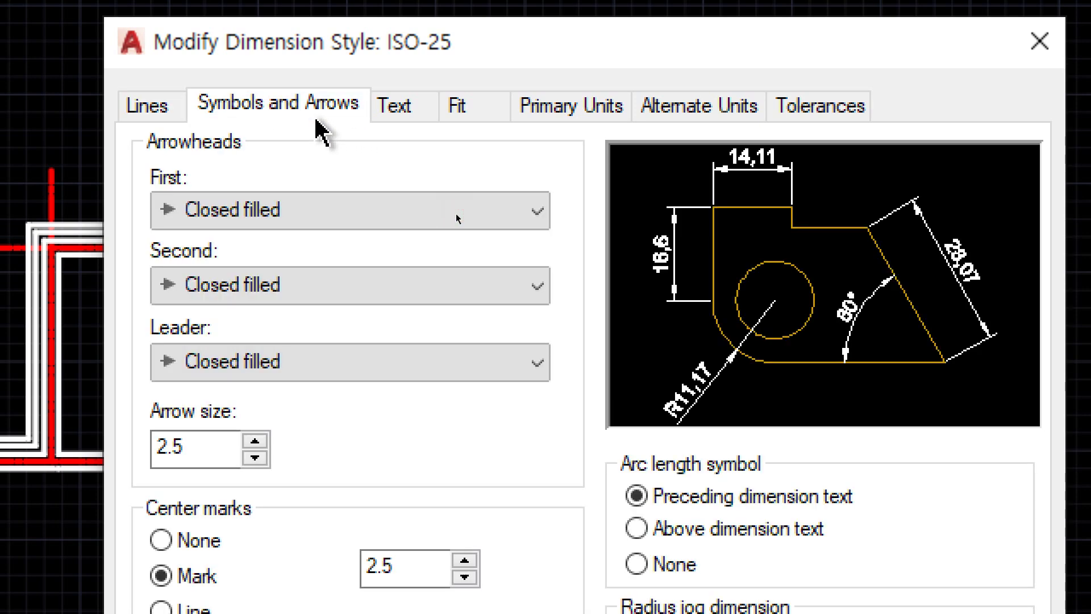
left_click(395, 110)
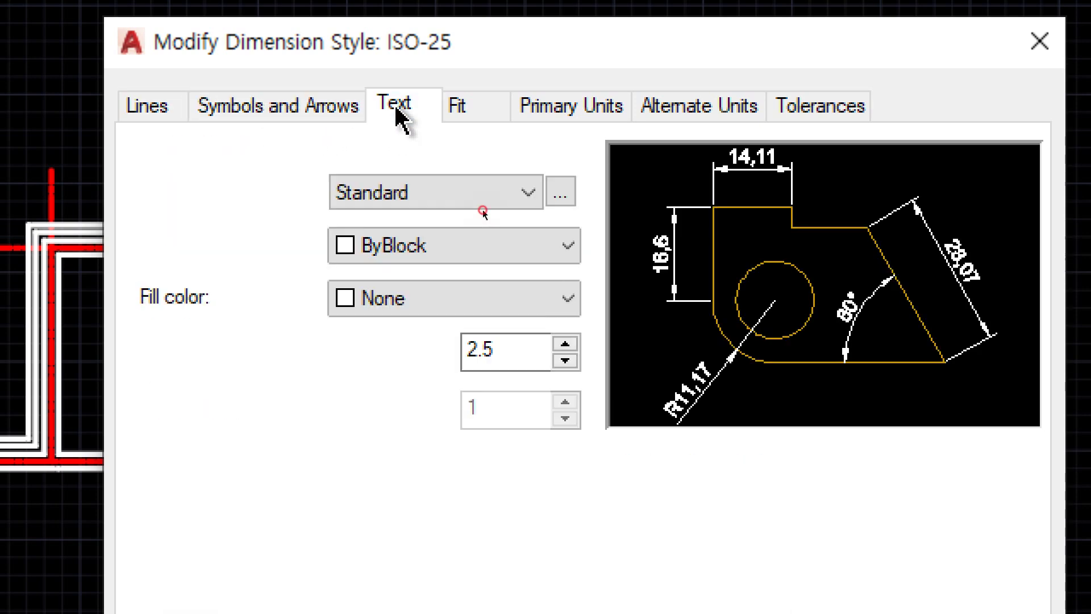
left_click(469, 110)
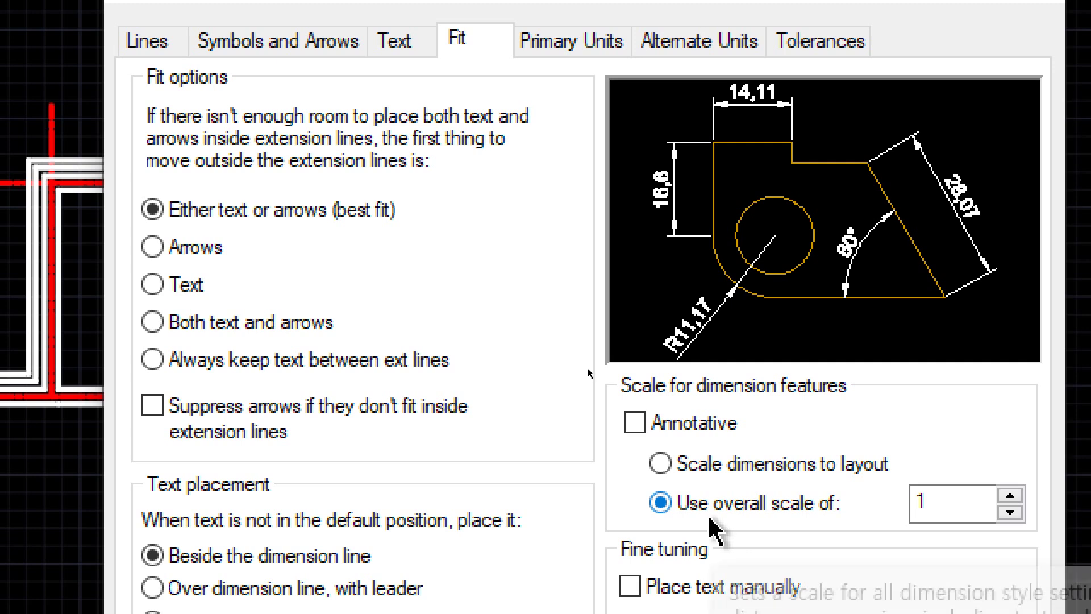
Set the overall scale of the ISO-25 dimension features to 100 and save the style
left_click(954, 504)
left_click_drag(955, 504, 880, 512)
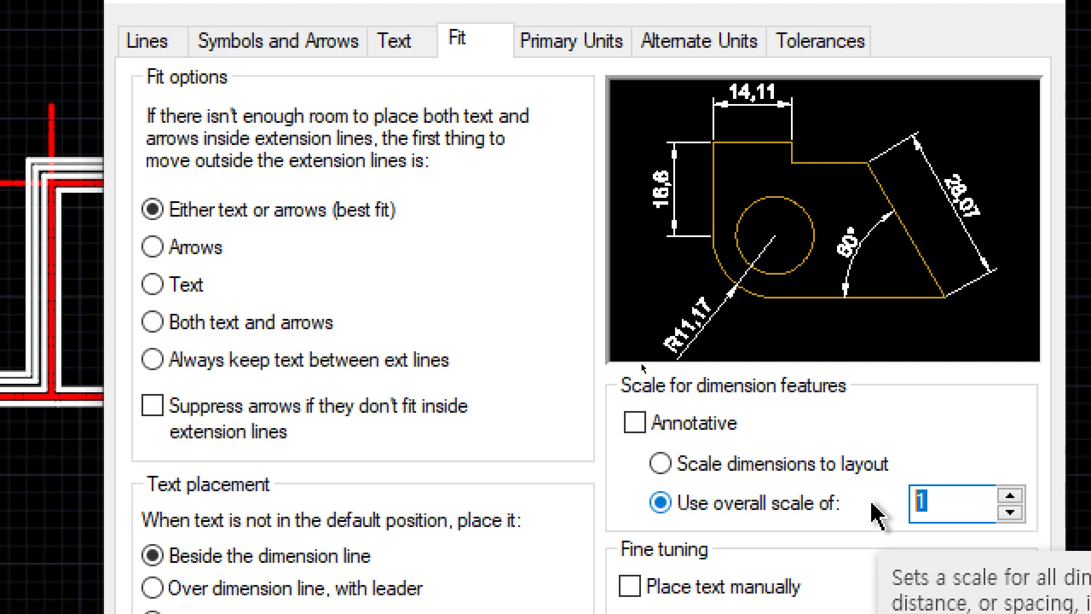
type("00")
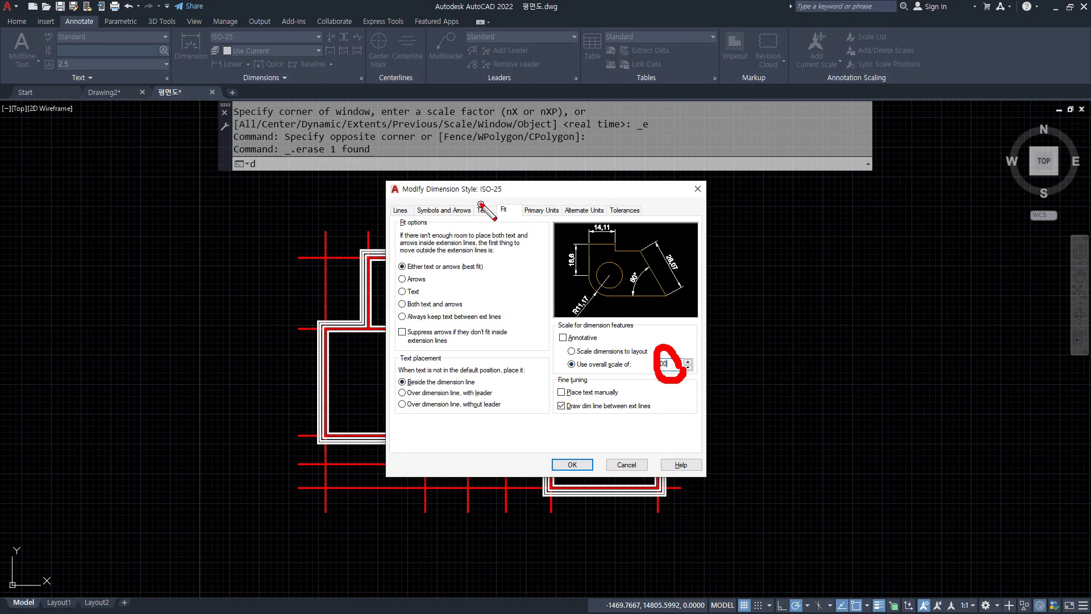
key("Escape")
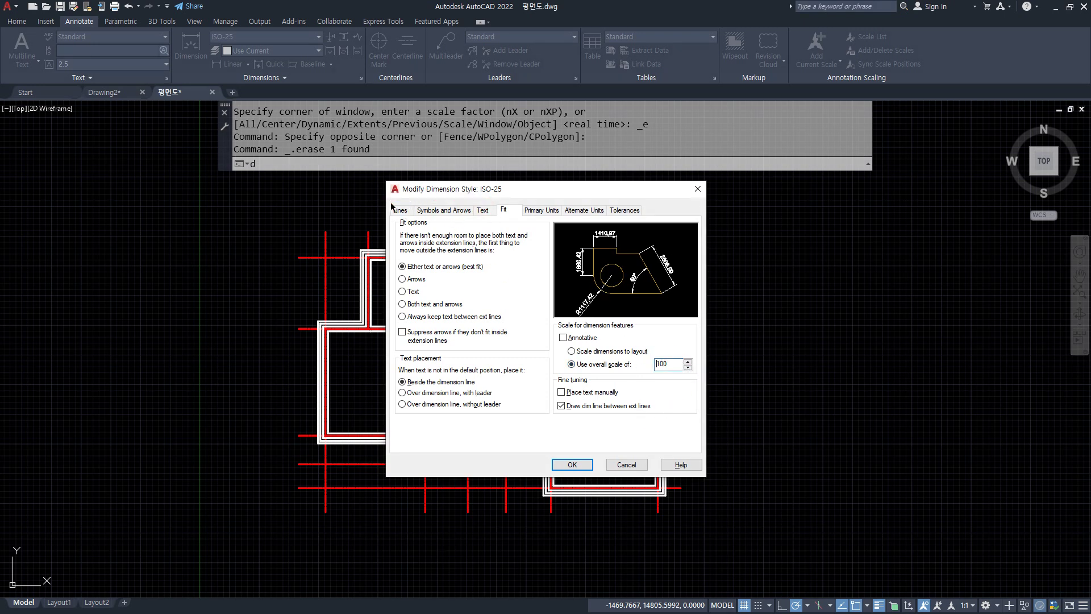
left_click(576, 466)
left_click(607, 398)
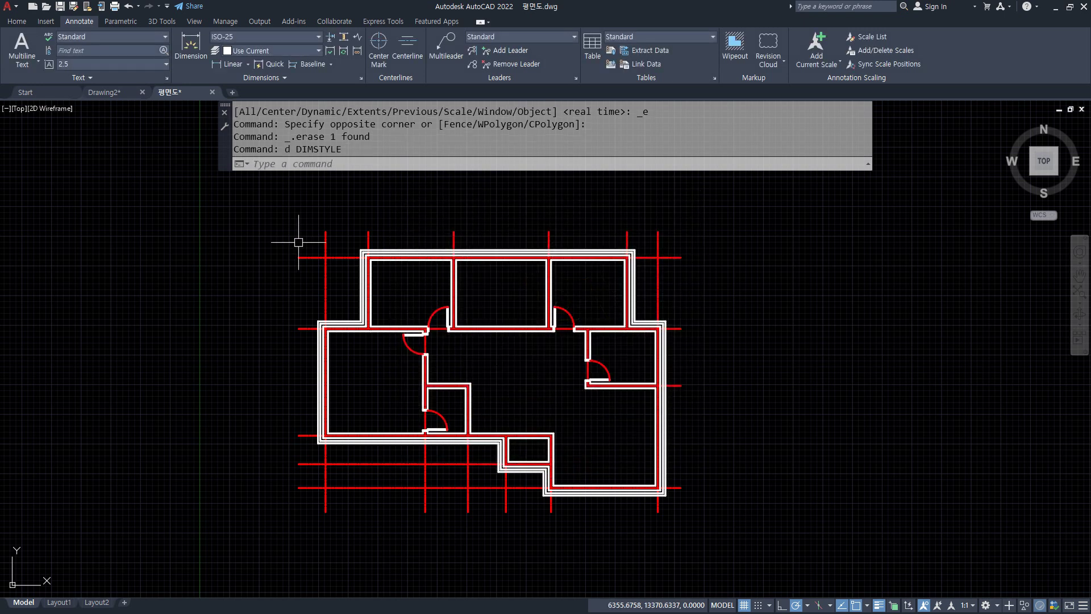
Dimension the horizontal distance between the two leftmost centerlines just below their lower ends with a linear dimension
left_click(230, 63)
left_click(326, 511)
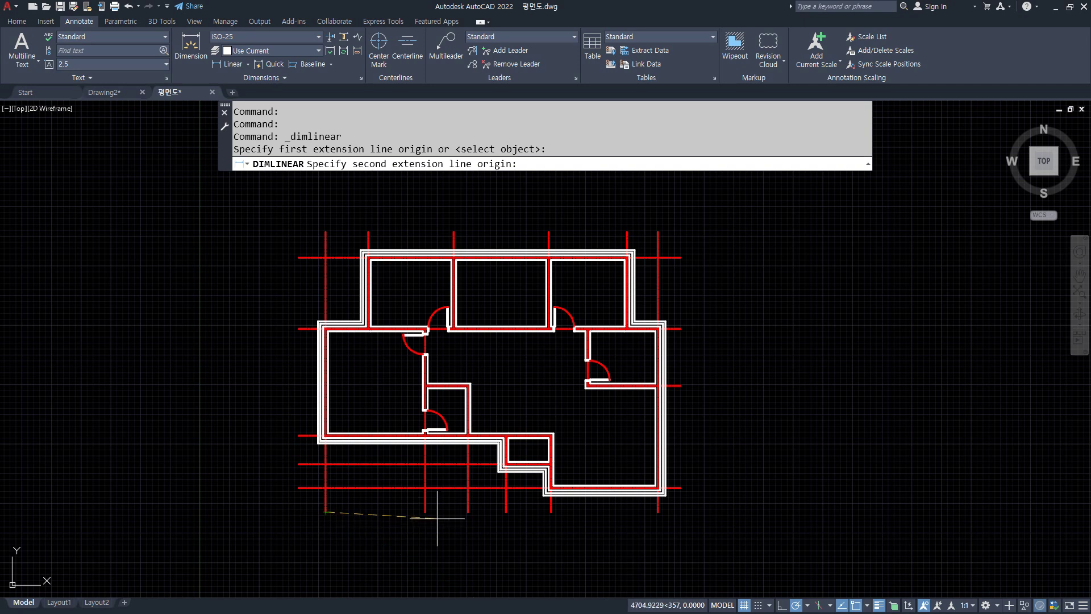
left_click(426, 512)
left_click(379, 526)
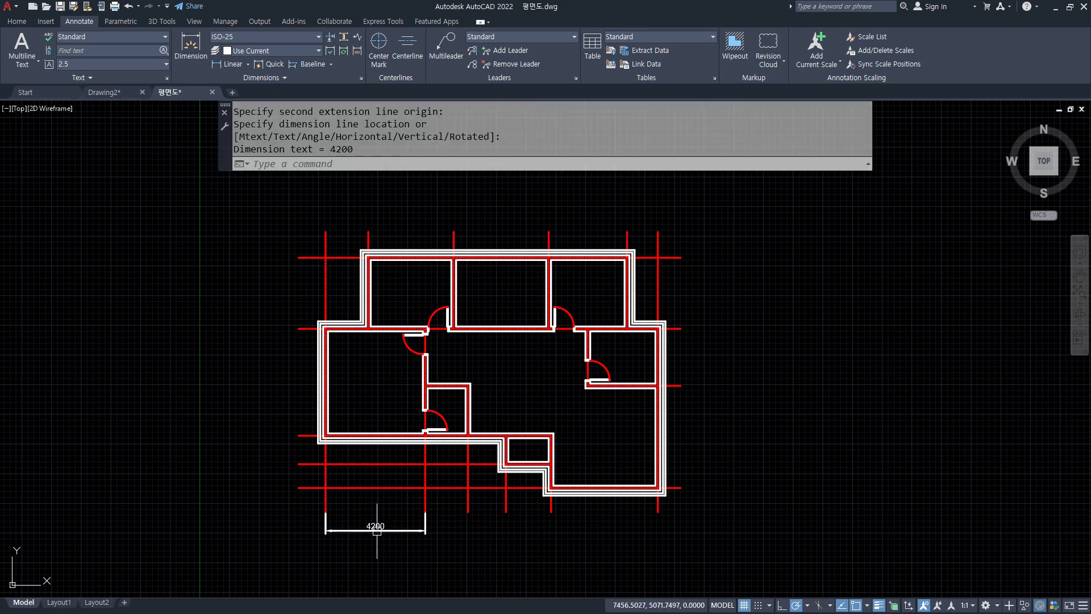
scroll(378, 525, "up", 2)
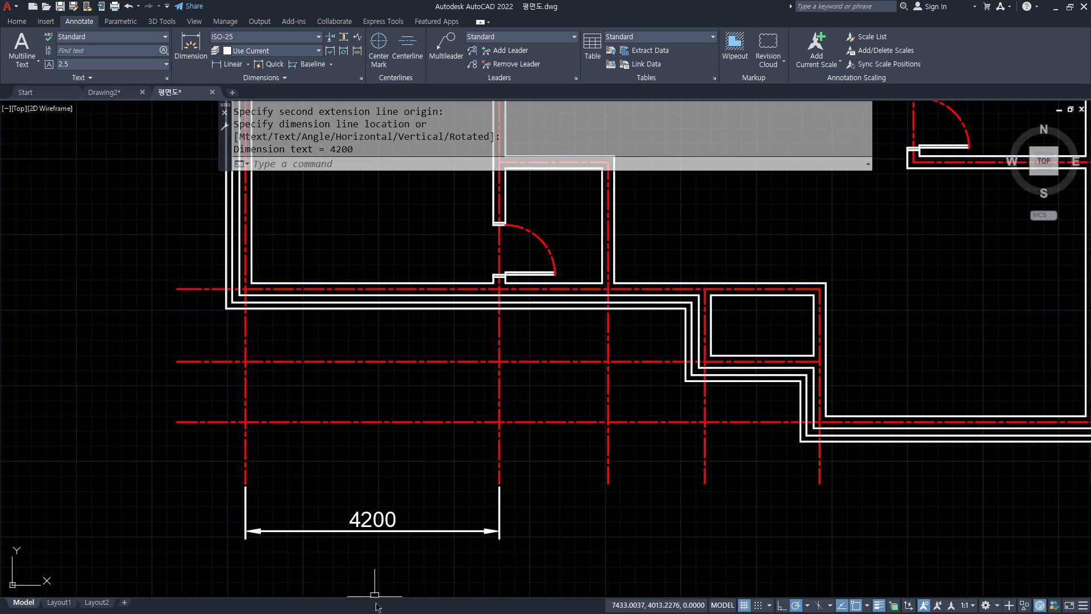
Try linetype scale factors of 100 and 50 for the centerlines, and settle on 30
key("Escape")
type("lts")
key("Return")
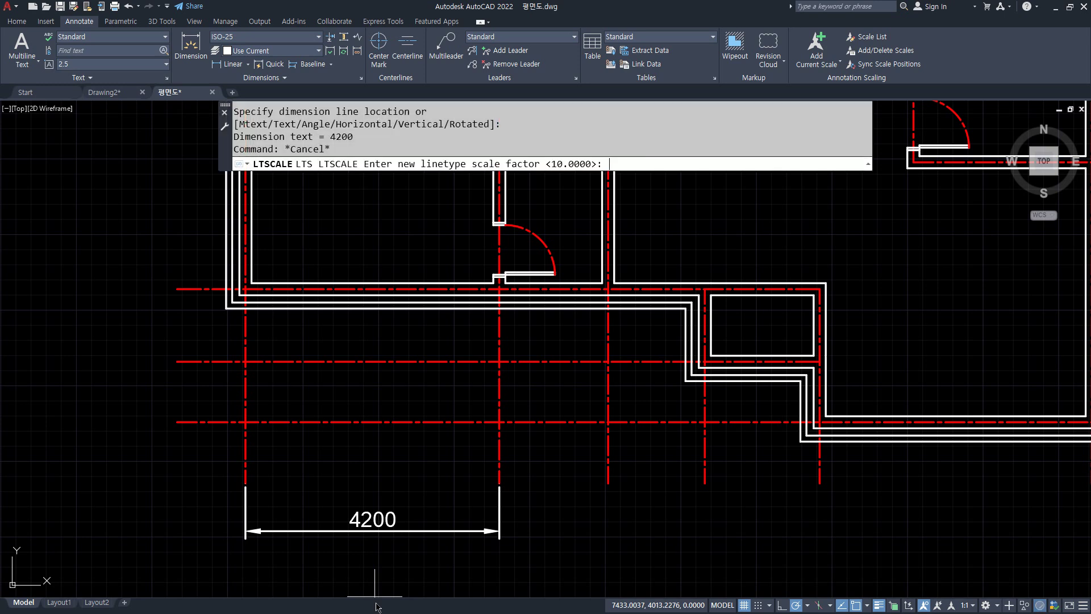
type("100")
key("Return")
key("Return")
type("50")
key("Return")
key("Return")
key("Return")
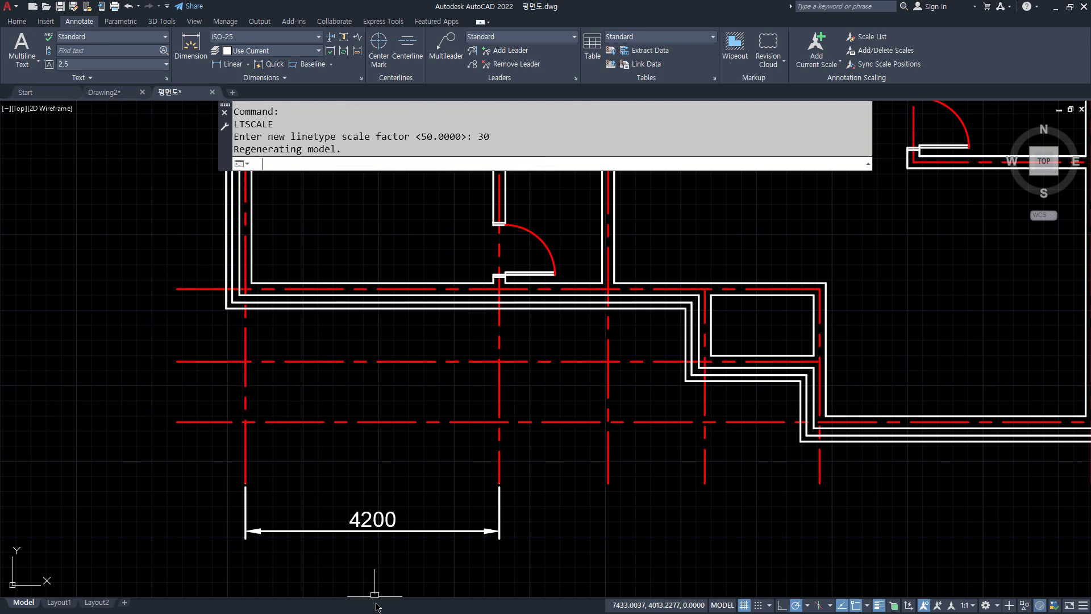
Continue the dimension chain rightward through the remaining four vertical centerlines along the bottom of the floor plan
left_click(333, 64)
left_click(310, 102)
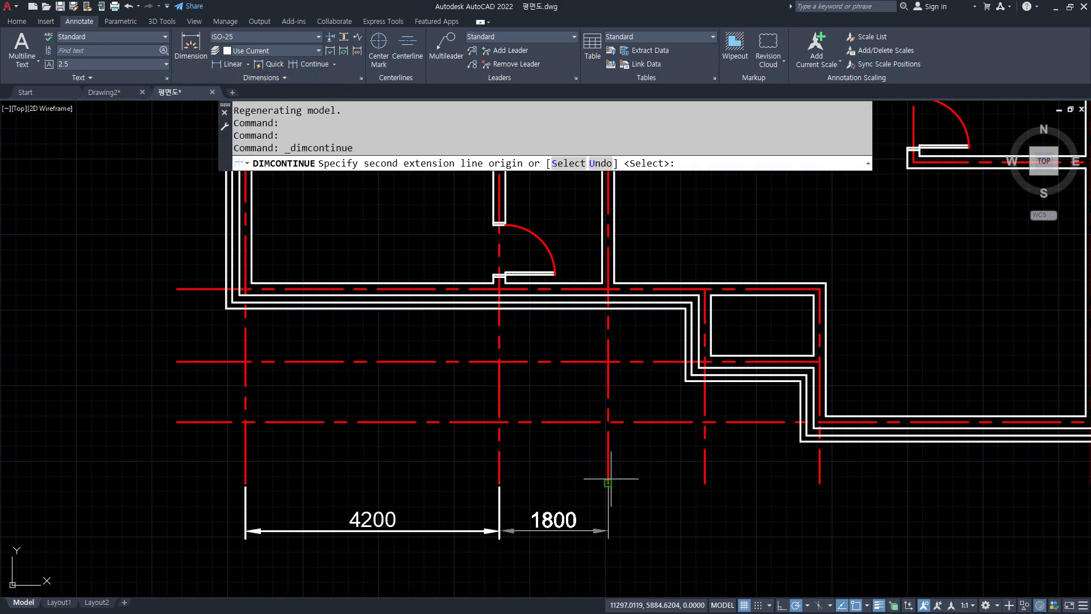
left_click(609, 482)
left_click(704, 483)
left_click(819, 482)
scroll(851, 470, "down", 1)
middle_click_drag(986, 494, 835, 475)
left_click(860, 460)
key("Return")
left_click(335, 64)
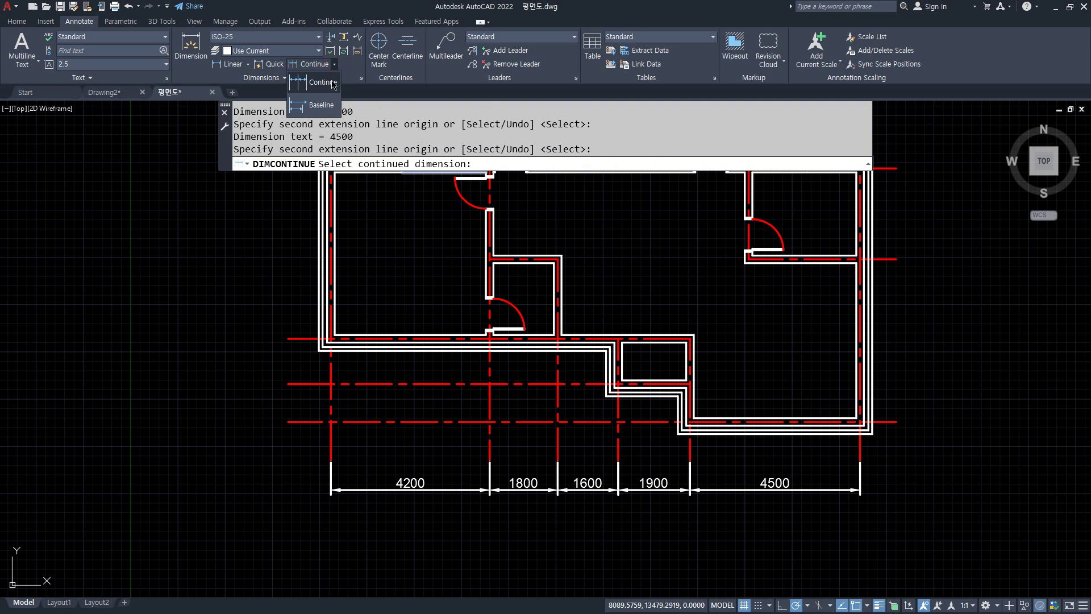
left_click(322, 103)
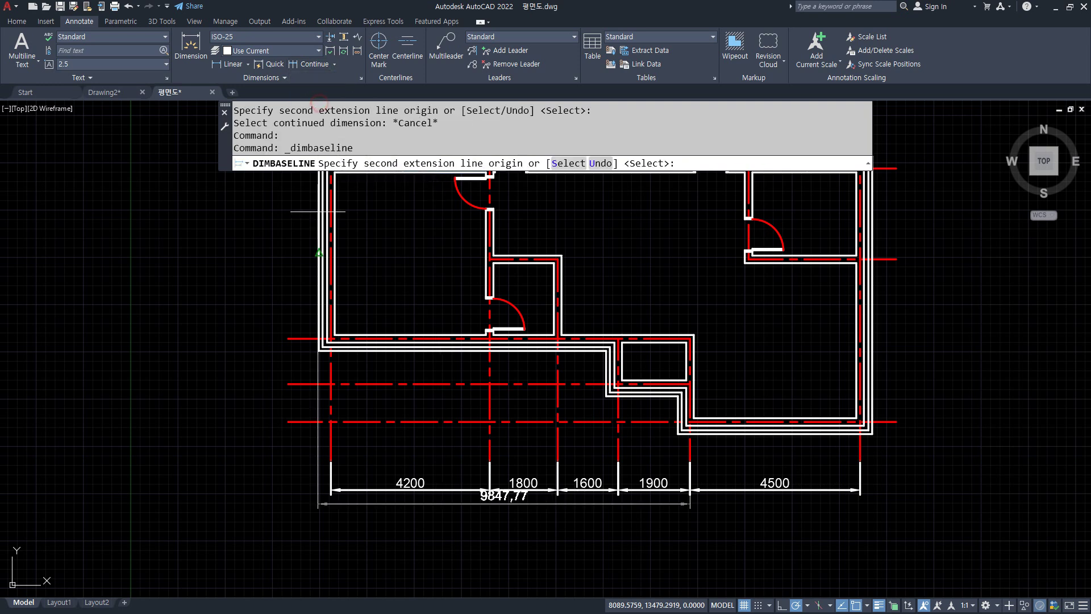
left_click(337, 467)
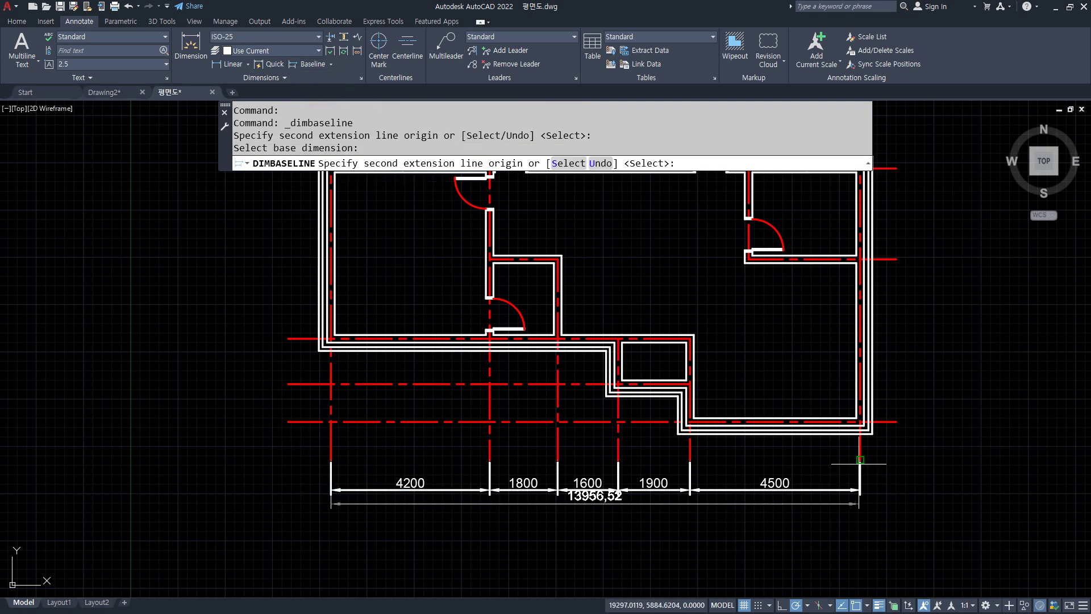
key("Escape")
Increase the baseline spacing of the ISO-25 dimension style and save the style
type("d")
key("Return")
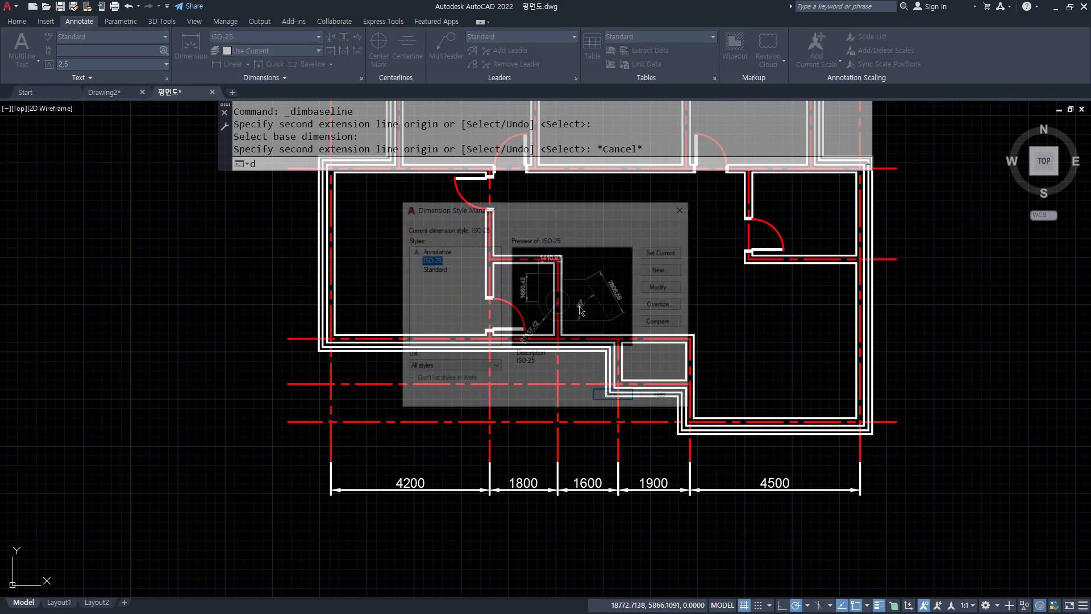
left_click(665, 287)
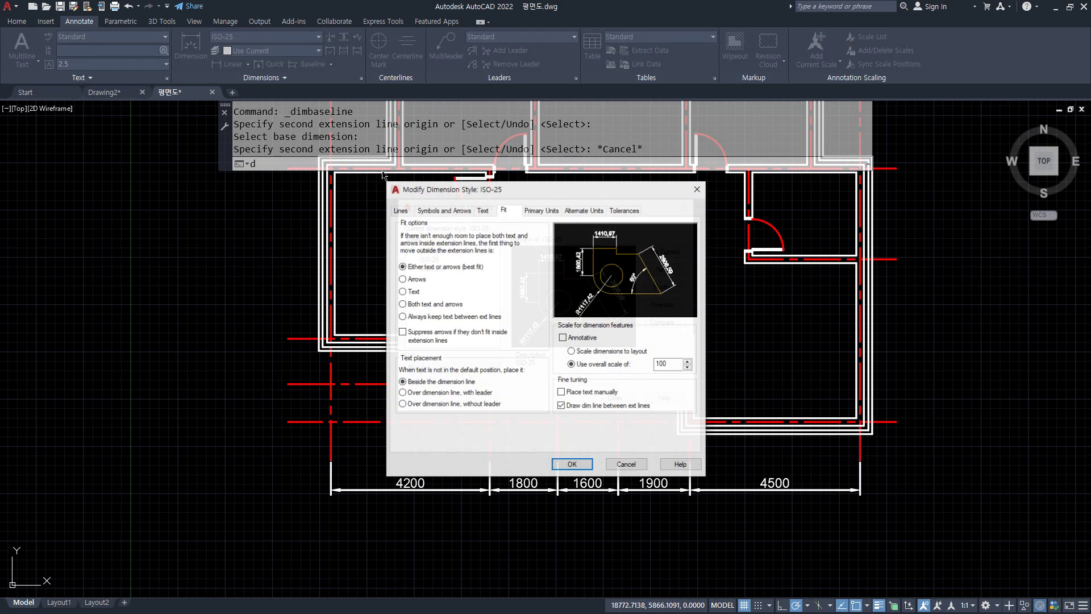
left_click(400, 210)
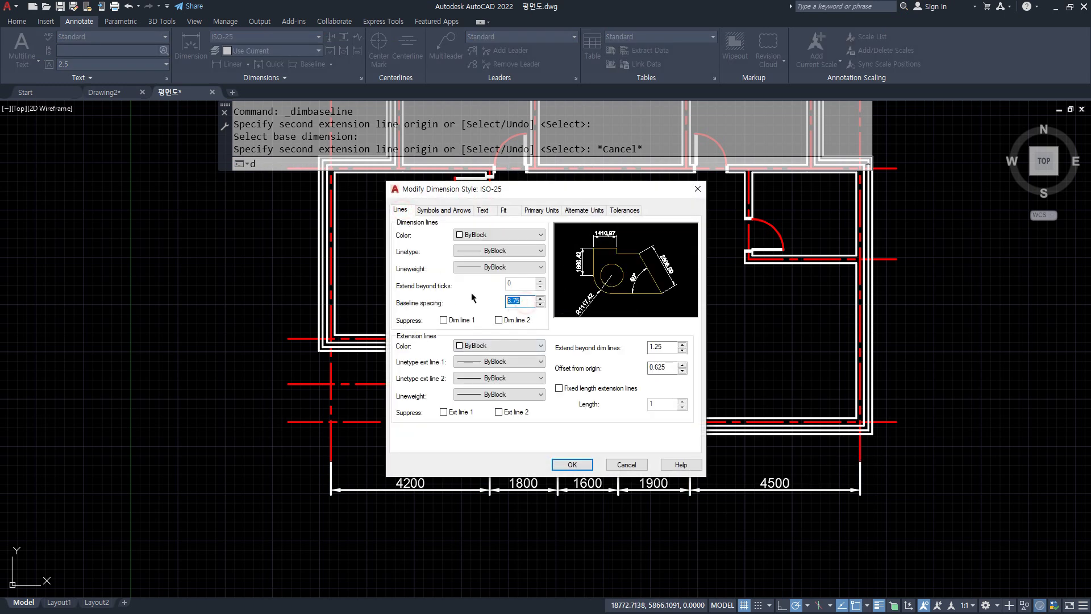
left_click(563, 462)
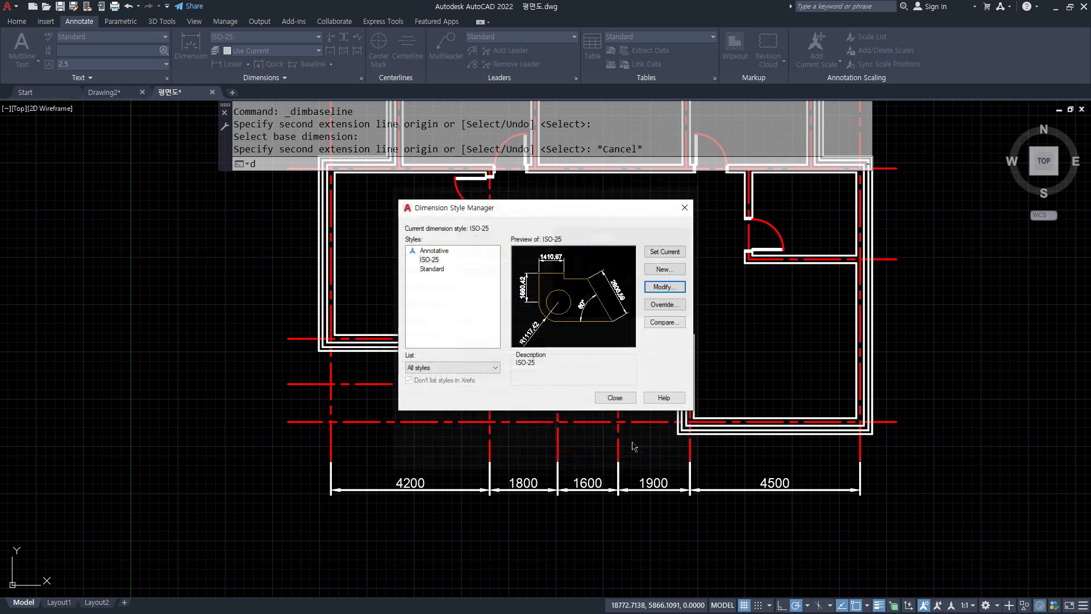
left_click(617, 396)
Add an overall baseline dimension below the bottom chain, spanning from the leftmost to the rightmost vertical centerline
left_click(311, 64)
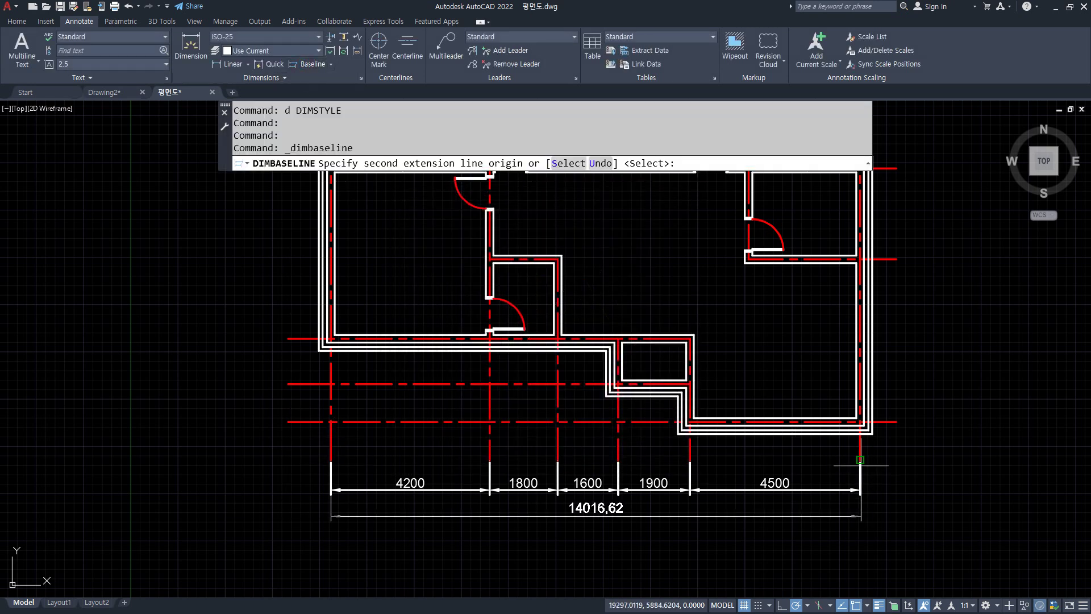
left_click(861, 480)
key("Escape")
Dimension the vertical distance between the two lowest centerline ends on the floor plan's right side with a linear dimension
middle_click_drag(932, 480, 724, 507)
left_click(230, 63)
middle_click_drag(699, 432, 634, 500)
left_click(616, 535)
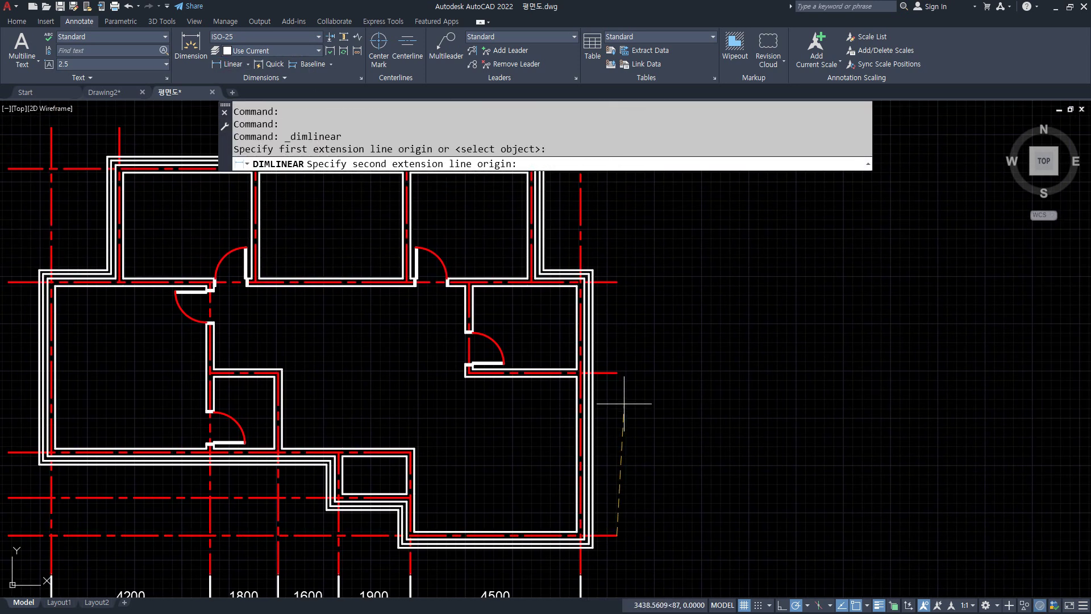
left_click(618, 373)
left_click(650, 444)
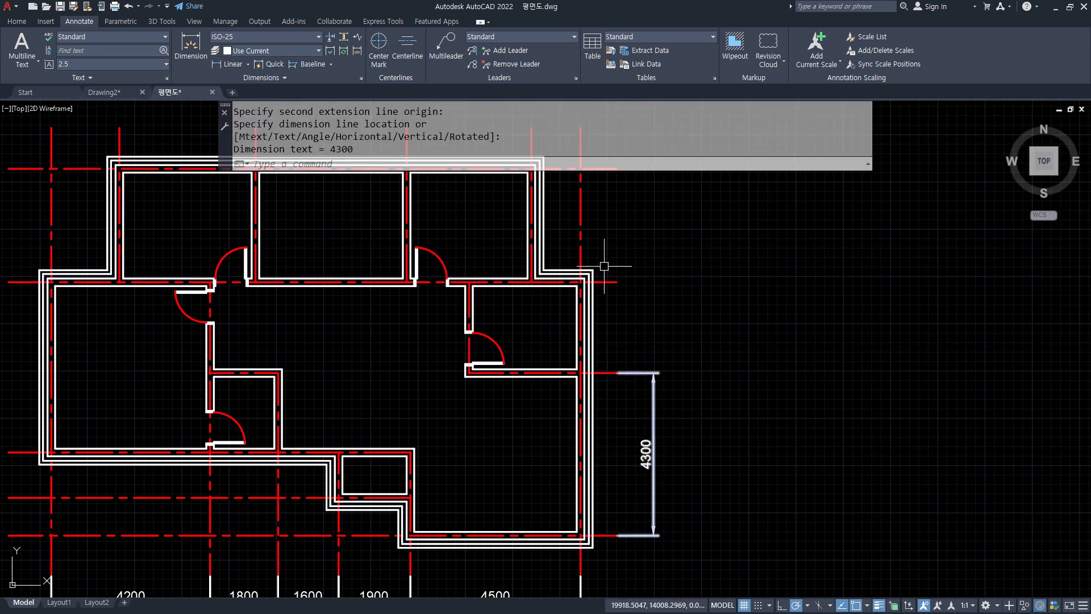
Continue the right-side dimension chain upward through the remaining two horizontal centerlines
middle_click_drag(409, 113, 399, 176)
left_click(330, 64)
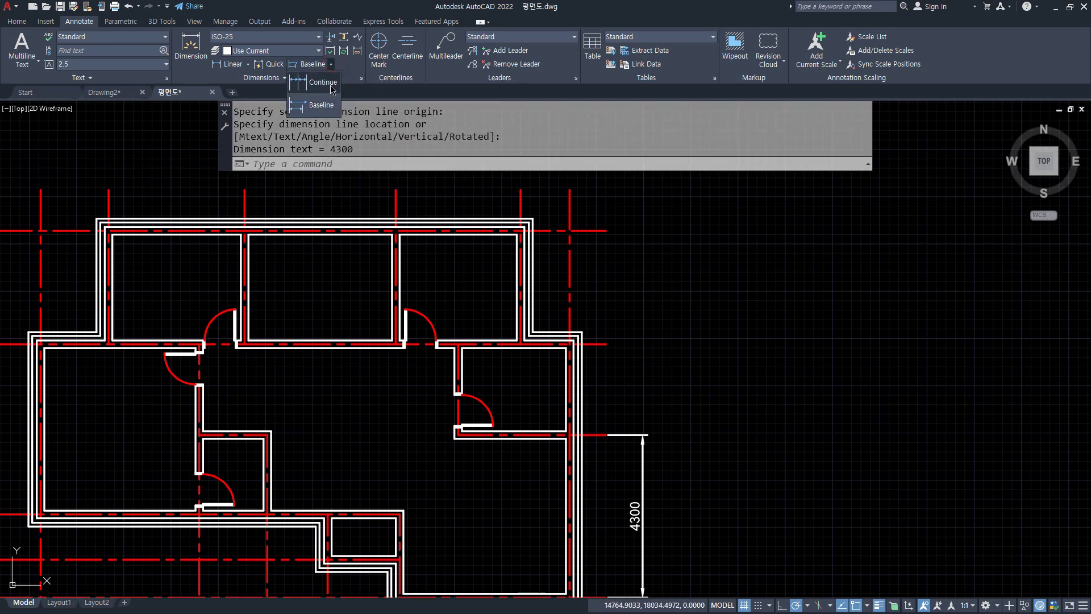
left_click(307, 85)
left_click(607, 343)
left_click(607, 230)
key("Escape")
Add an overall baseline dimension outside the right-side chain, using the lowest dimension as base and ending at the topmost centerline
left_click(335, 65)
left_click(329, 107)
scroll(672, 426, "down", 4)
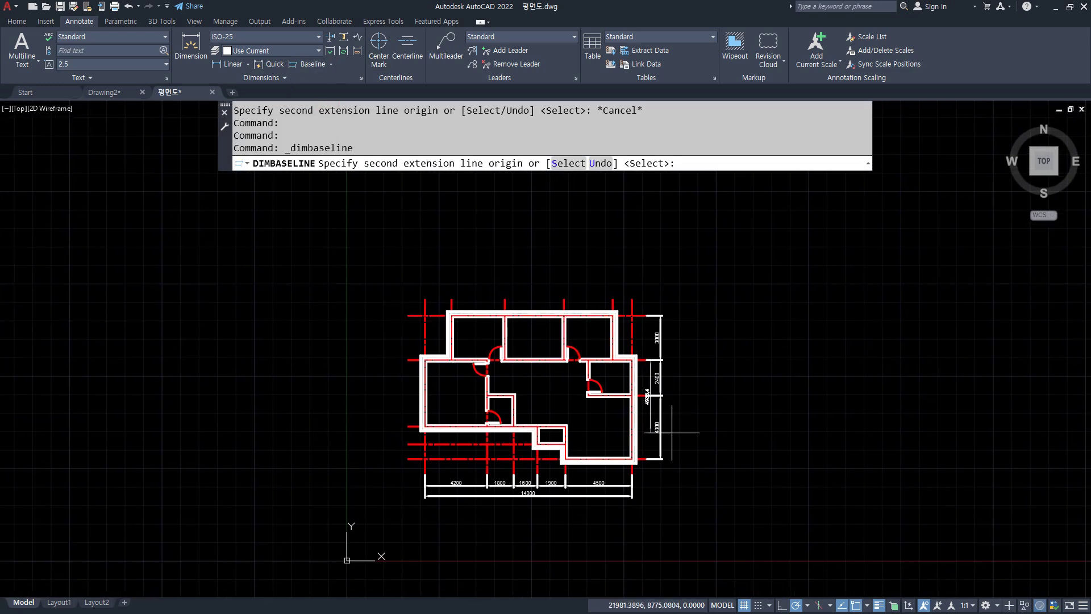
scroll(672, 426, "up", 2)
key("Return")
left_click(654, 432)
left_click(631, 241)
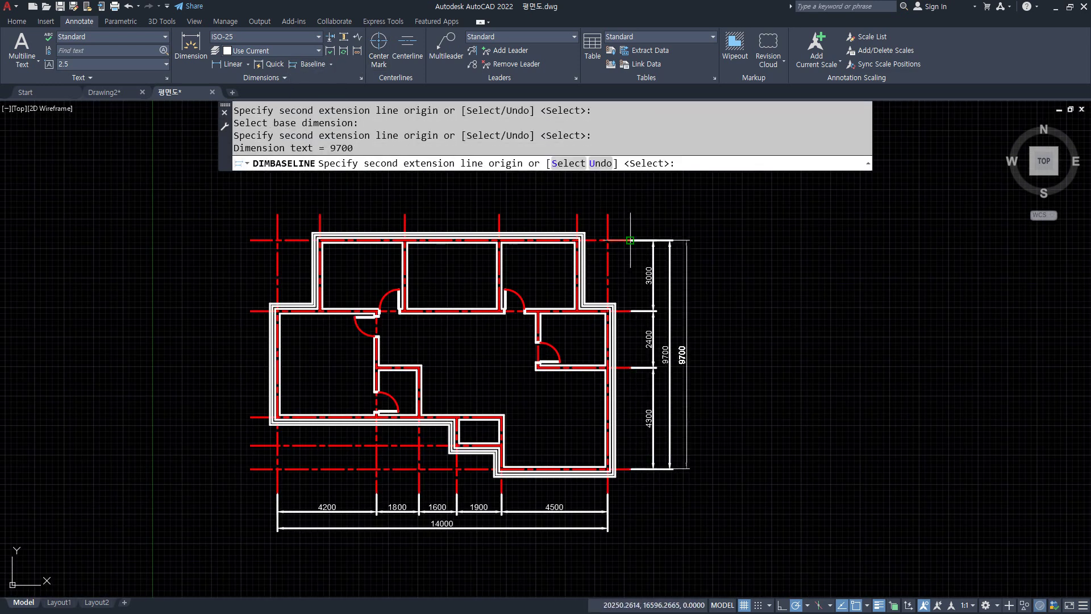
key("Escape")
Dimension the horizontal distance between the two rightmost vertical centerlines above the floor plan with a linear dimension
middle_click_drag(568, 316, 602, 436)
left_click(229, 64)
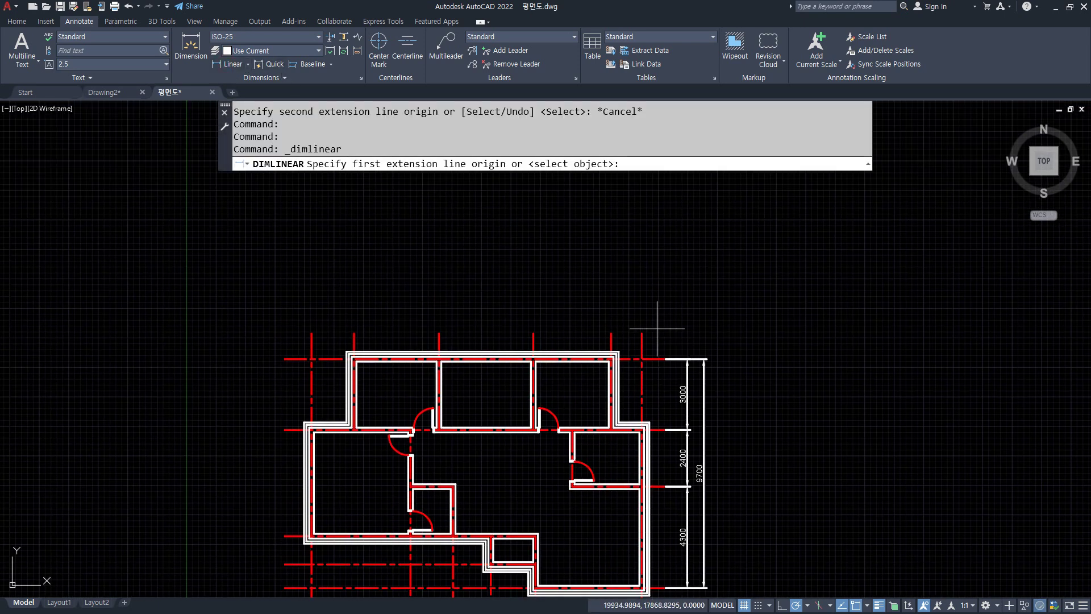
left_click(642, 333)
left_click(611, 334)
left_click(612, 320)
Continue the top dimension chain leftward through the remaining vertical centerlines to the leftmost one
left_click(330, 64)
left_click(327, 83)
left_click(533, 333)
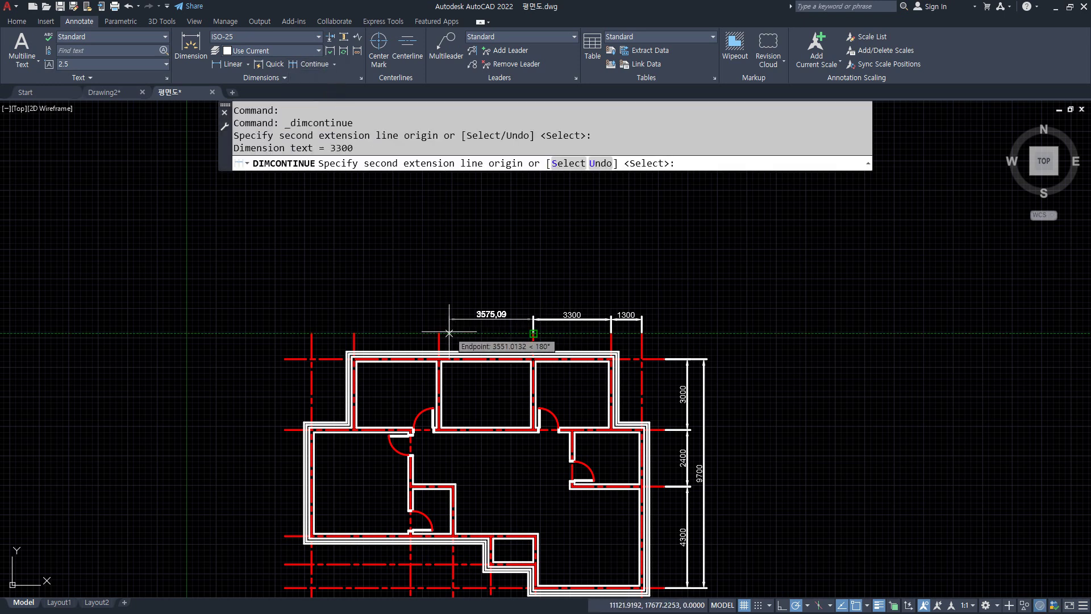
left_click(439, 334)
left_click(312, 333)
key("Escape")
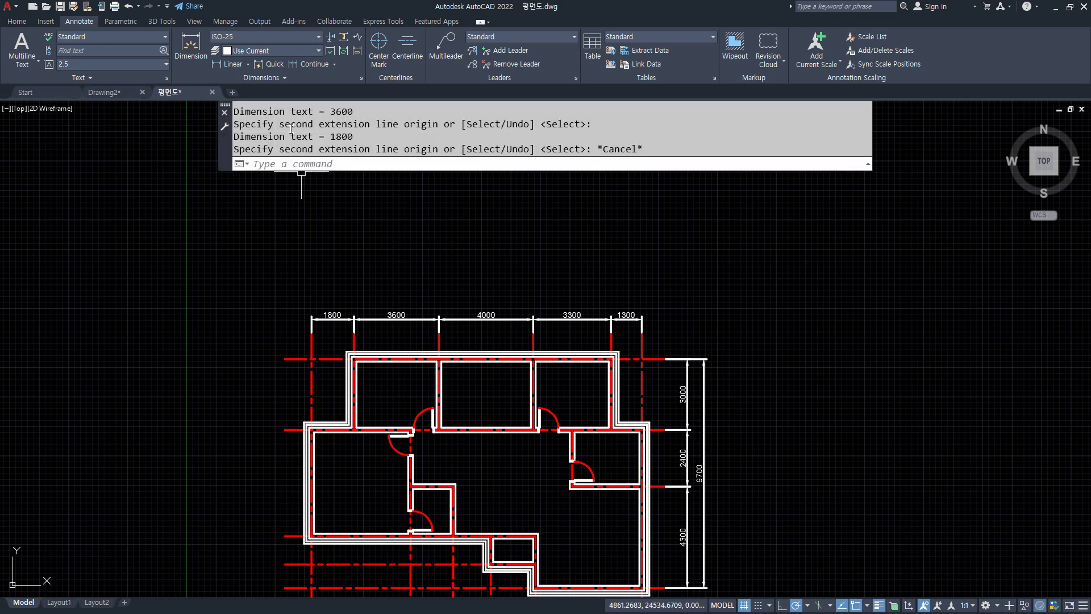
Add an overall baseline dimension above the top chain, based on the leftmost dimension and ending at the rightmost centerline
left_click(337, 67)
left_click(318, 106)
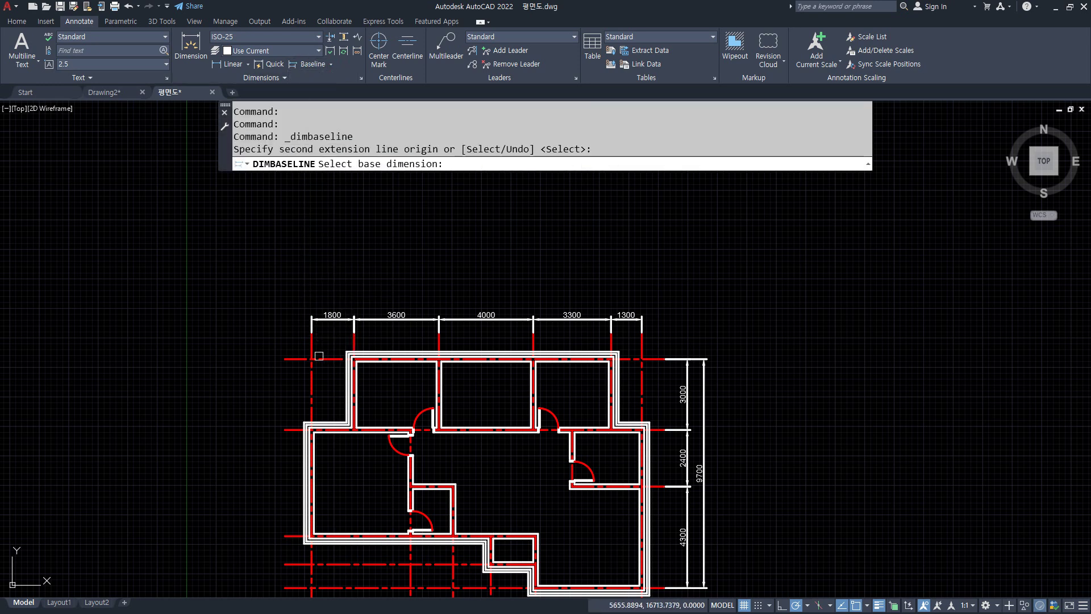
left_click(311, 326)
left_click(642, 334)
key("Escape")
Dimension the vertical distance between the two uppermost centerline ends on the floor plan's left side with a linear dimension
middle_click_drag(323, 425, 375, 360)
left_click(230, 64)
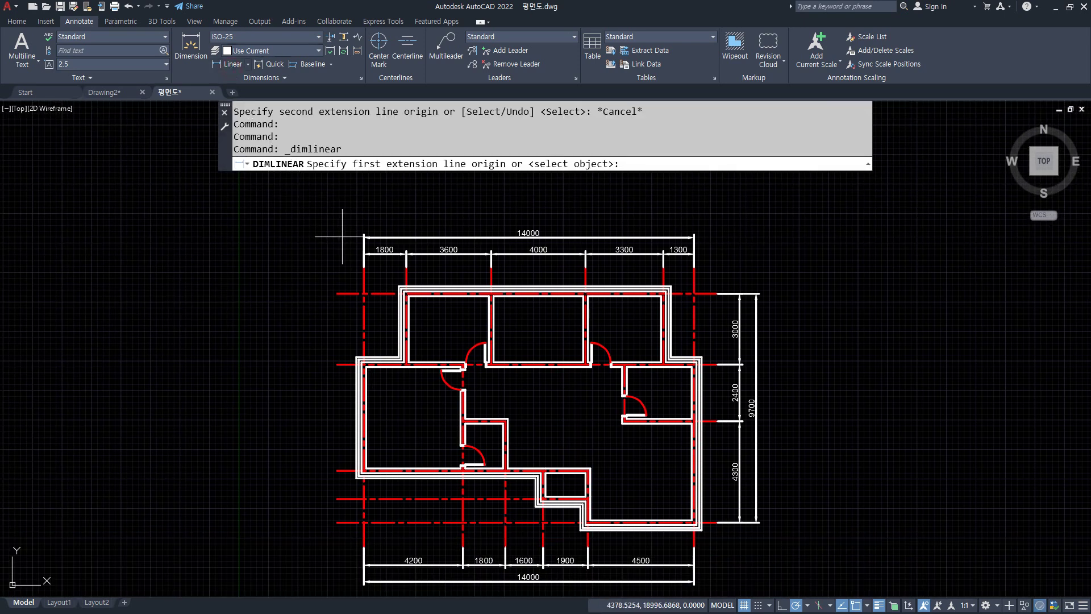
left_click(337, 293)
left_click(338, 363)
left_click(314, 345)
Continue the left-side dimension chain downward through the remaining three horizontal centerlines
left_click(330, 64)
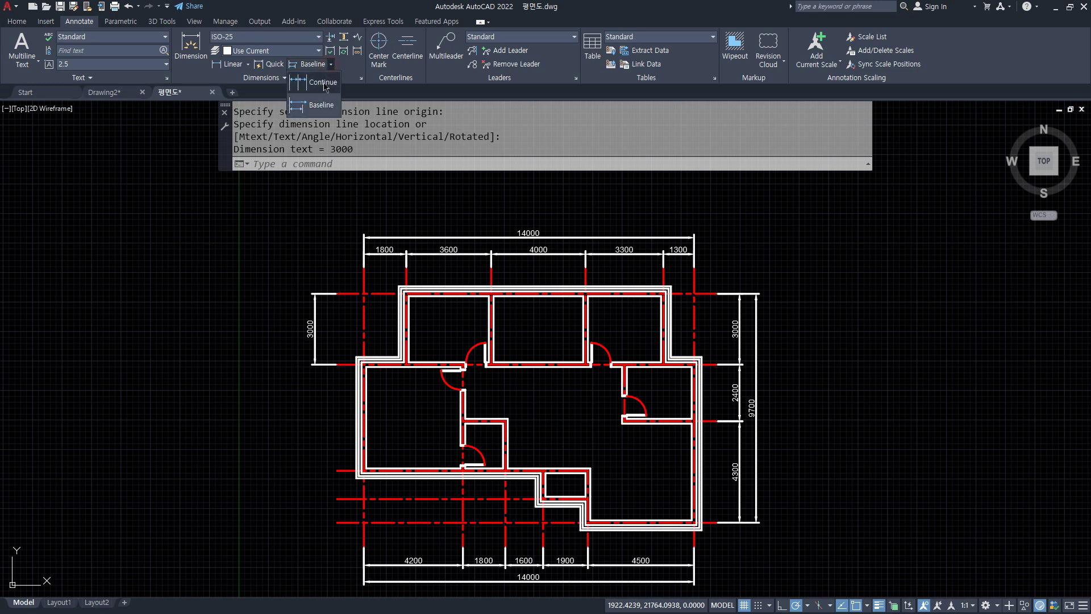
left_click(319, 83)
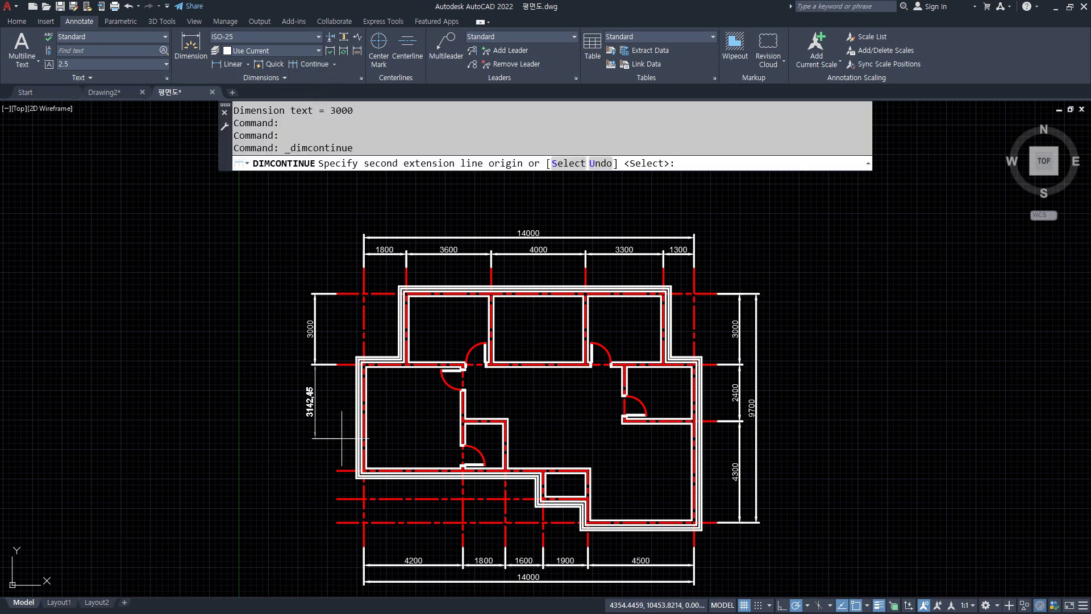
left_click(337, 470)
left_click(338, 499)
left_click(338, 522)
key("Return")
Add an overall baseline dimension outside the left-side chain, using the uppermost dimension as base and ending at the lowest centerline
left_click(334, 64)
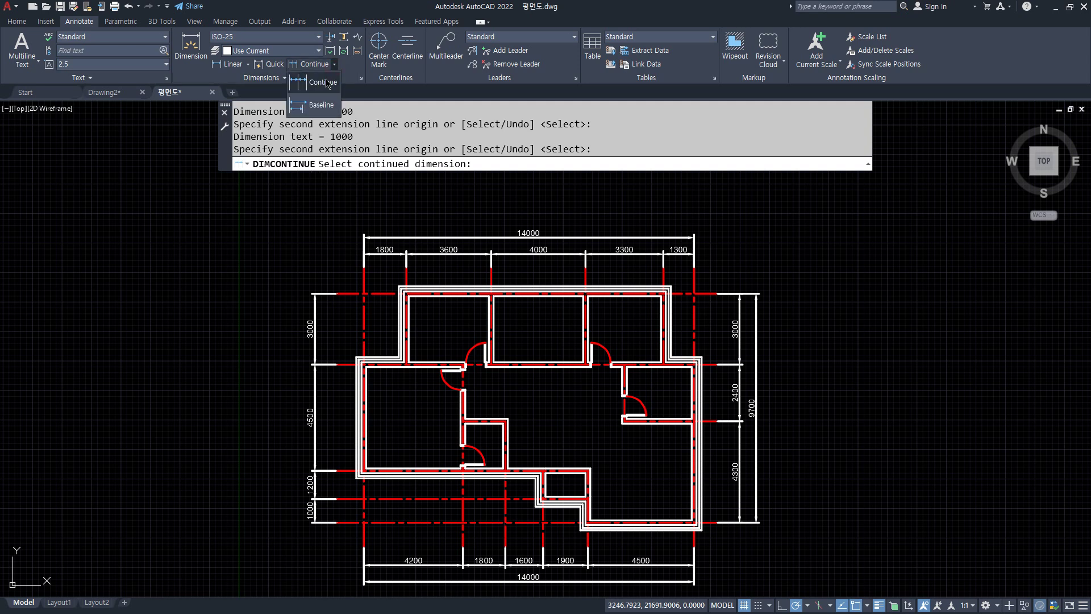
left_click(320, 105)
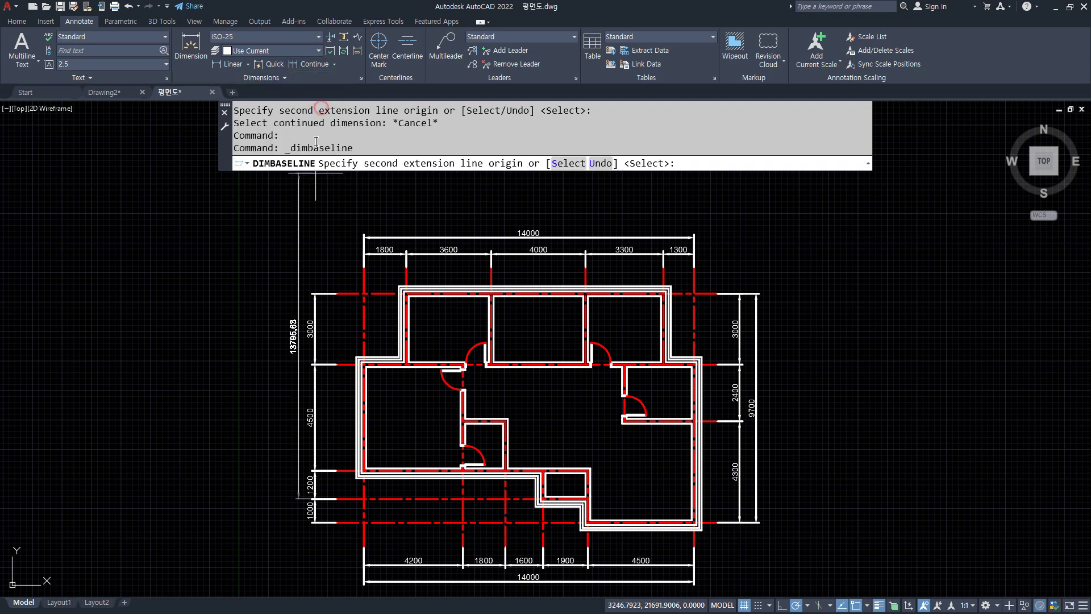
key("Return")
left_click(314, 302)
left_click(338, 522)
key("Escape")
middle_click_drag(558, 446, 558, 397)
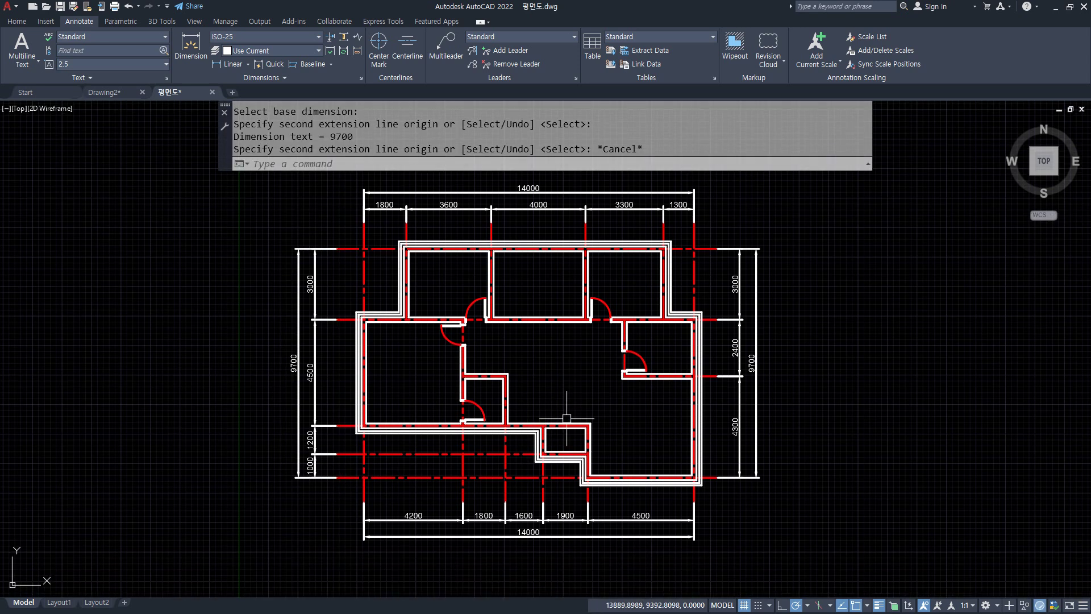